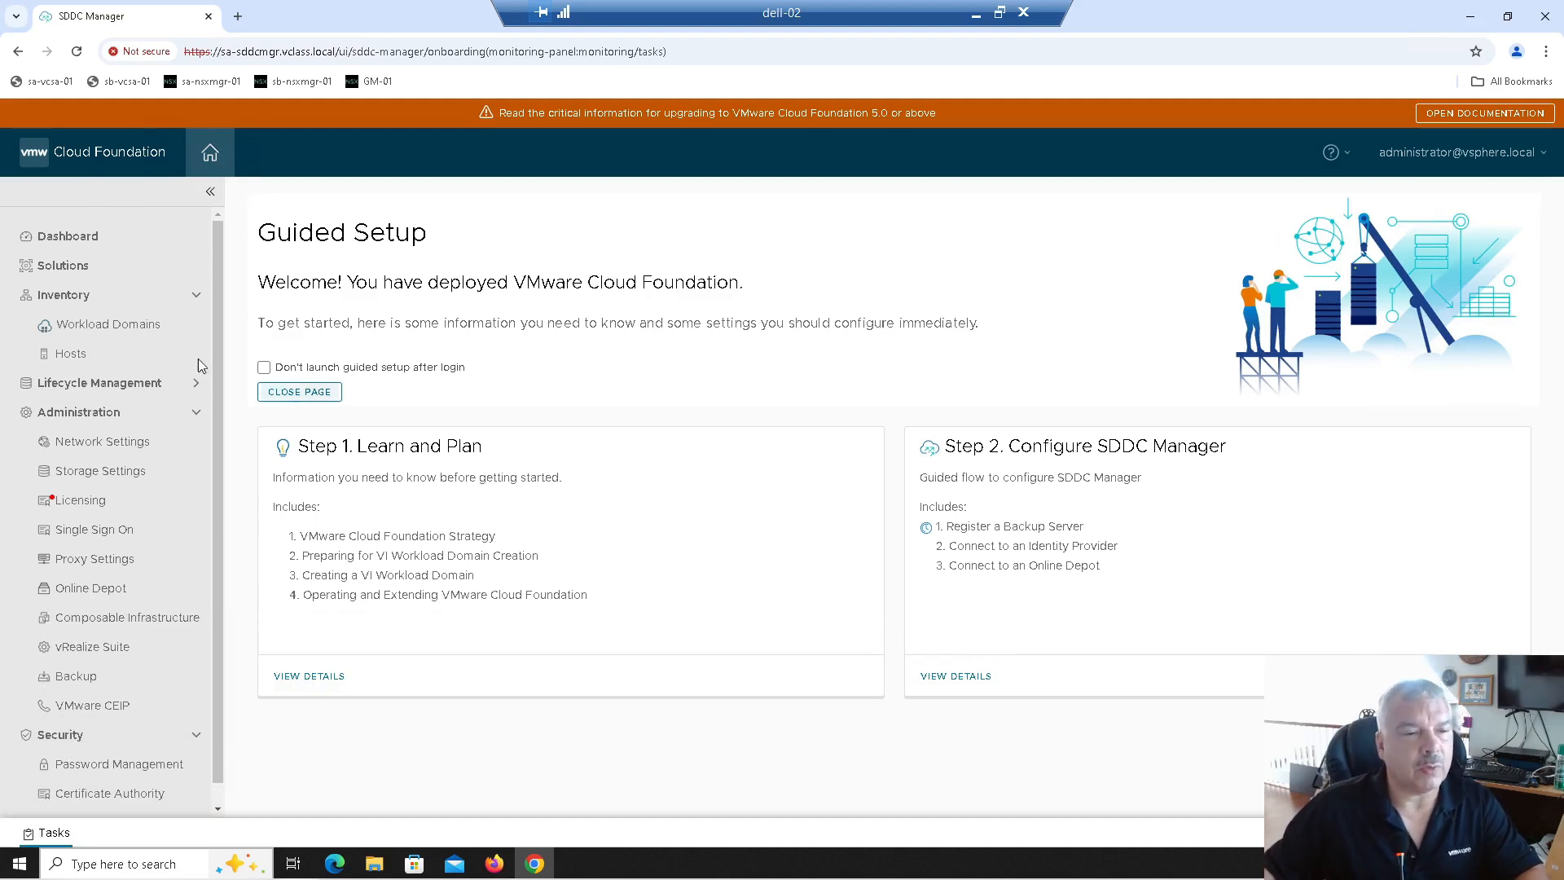
Step: Show the Workload Domains list under Inventory in SDDC Manager
left_click(82, 337)
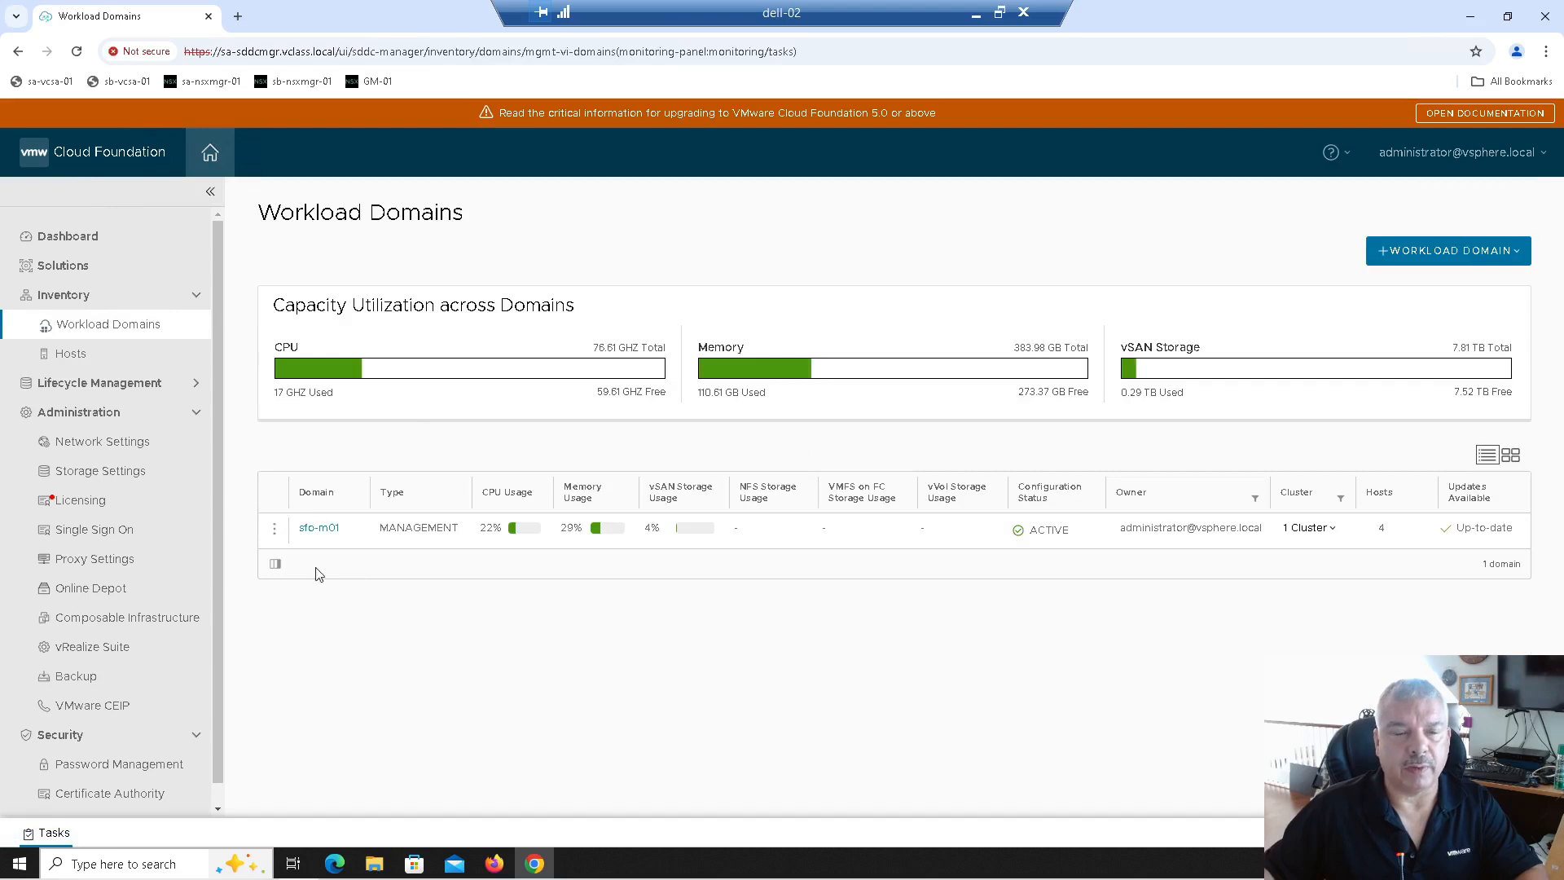
Step: Check that sfo-m01 has no edge clusters, and open the sa-nsxmgr-01 NSX login in a new tab
left_click(318, 529)
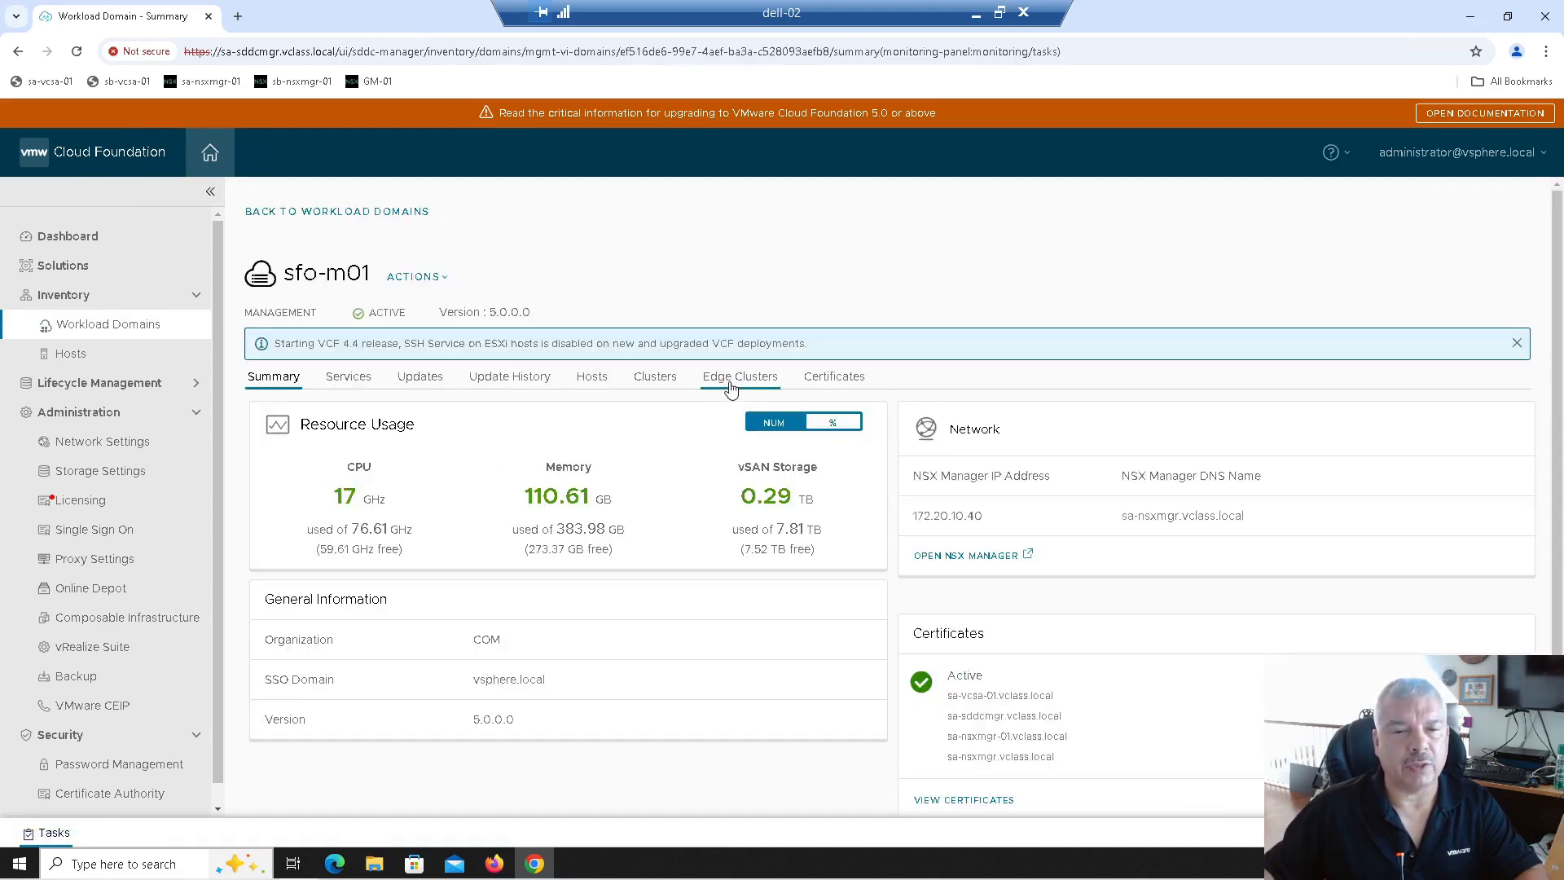
left_click(730, 383)
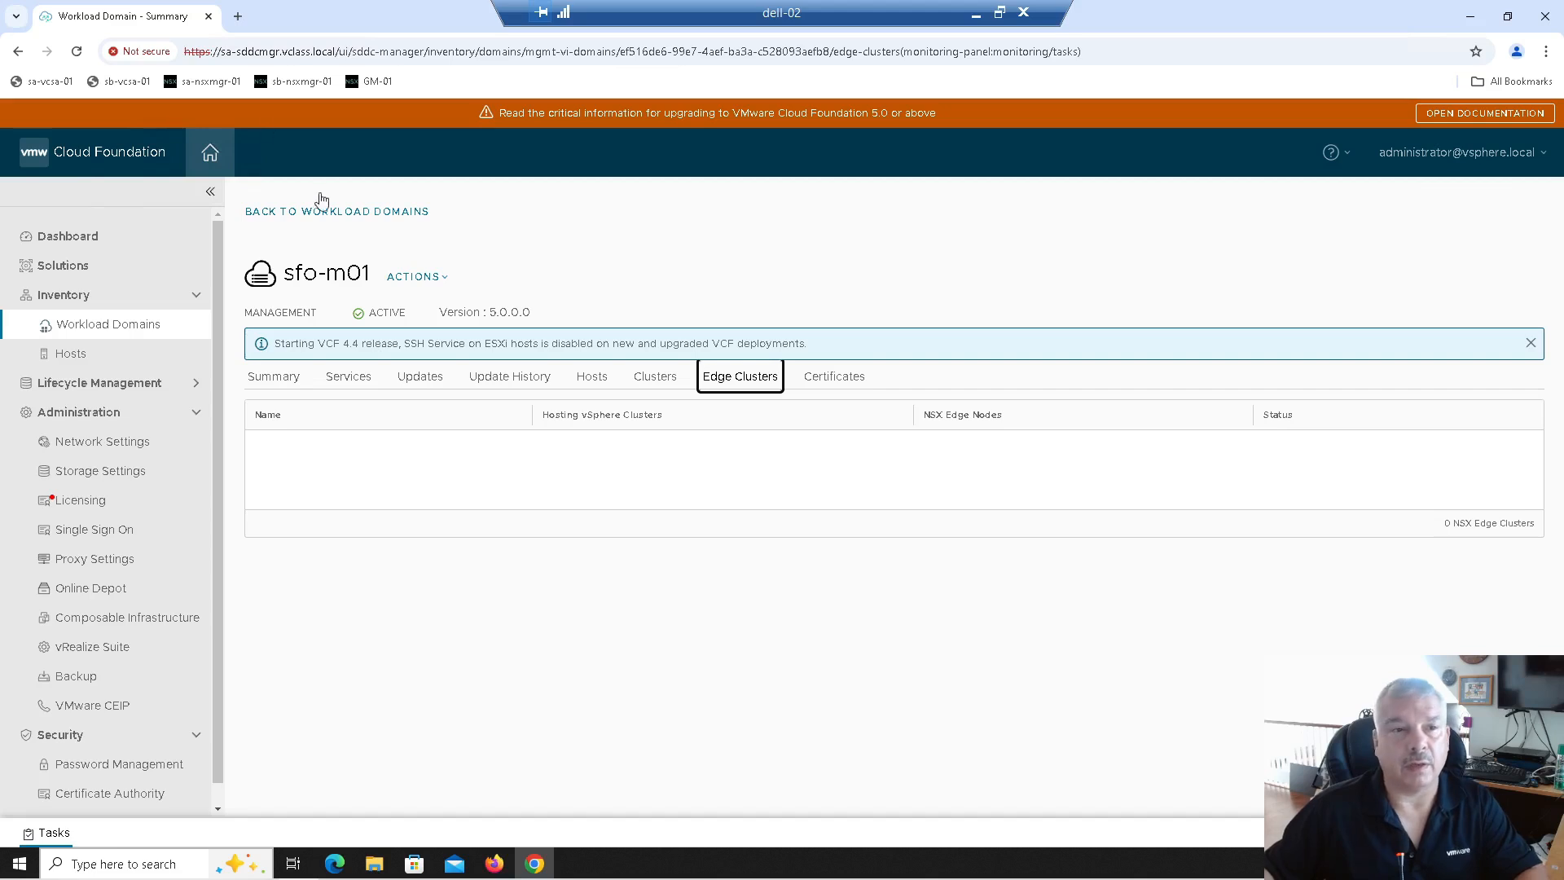
left_click(238, 15)
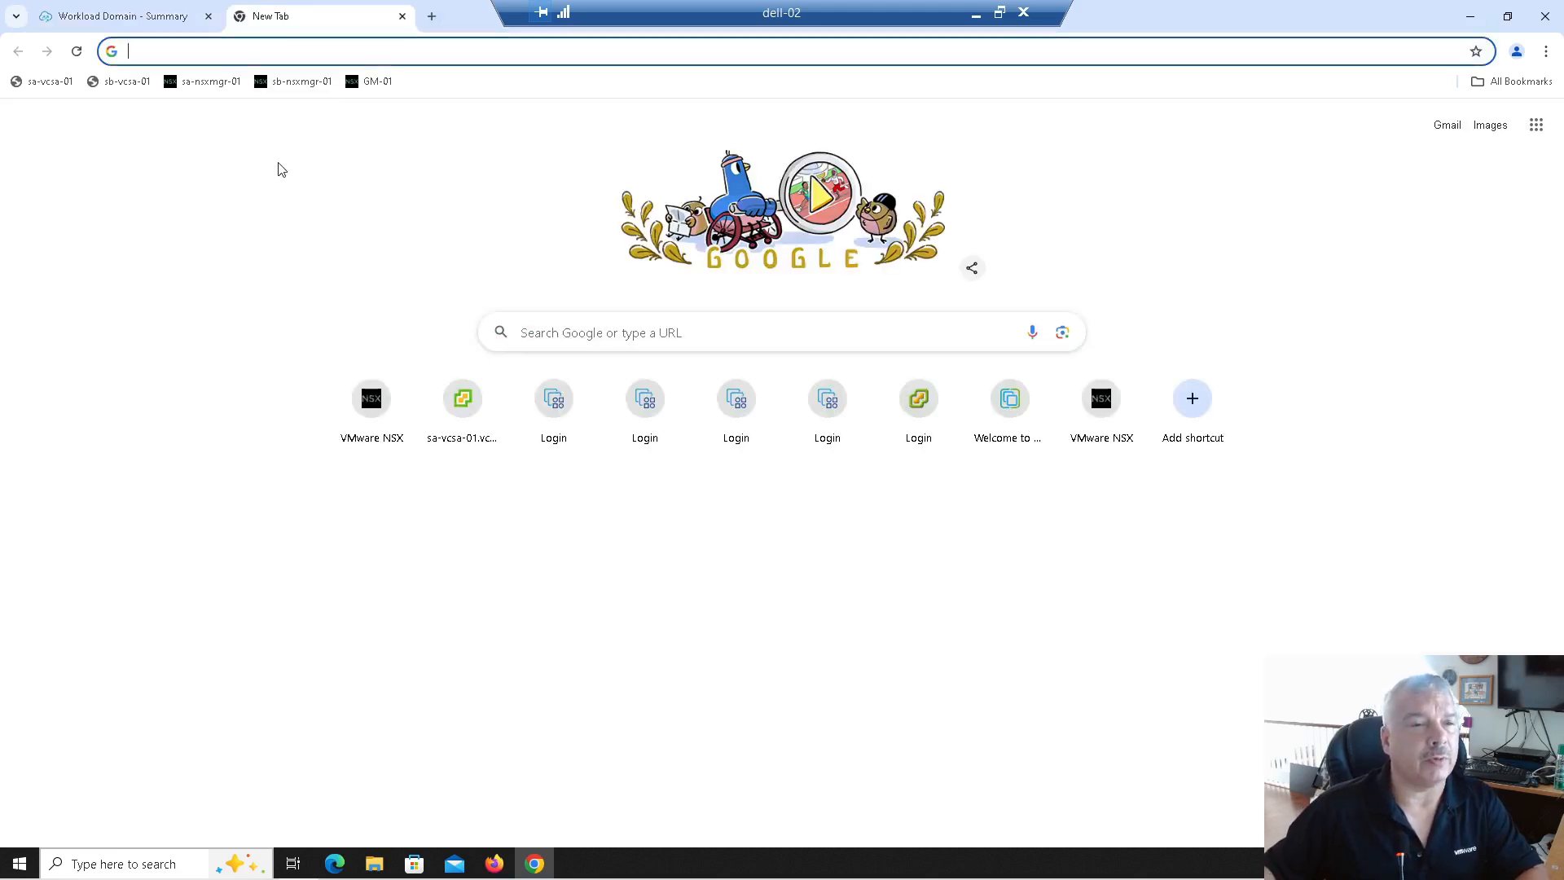
left_click(199, 82)
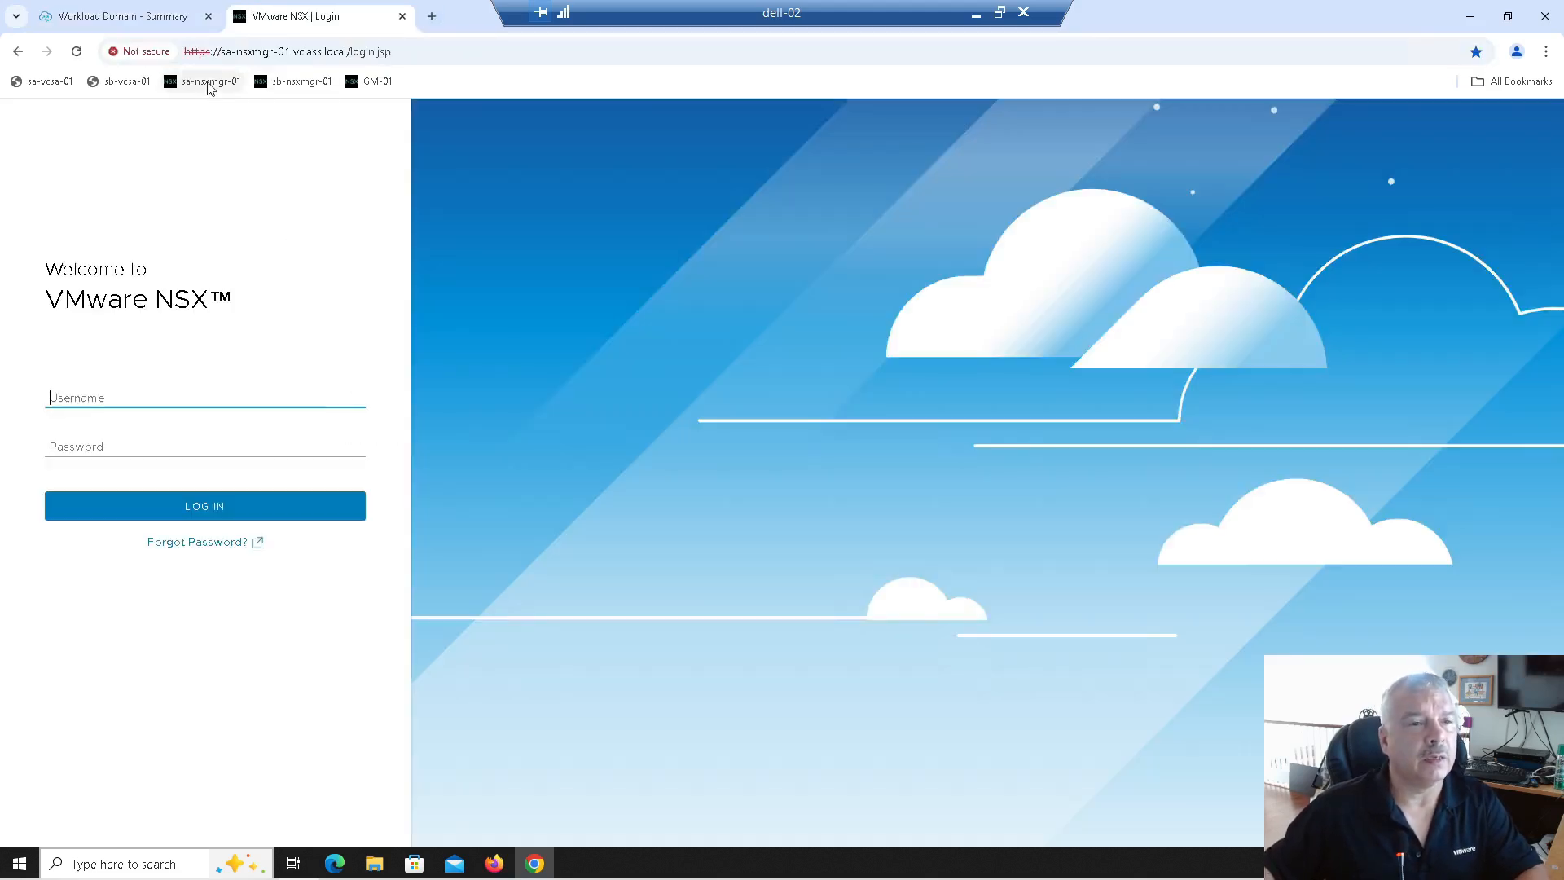
Step: Sign in to NSX Manager with the administrator credentials and skip the welcome tour
type("admin")
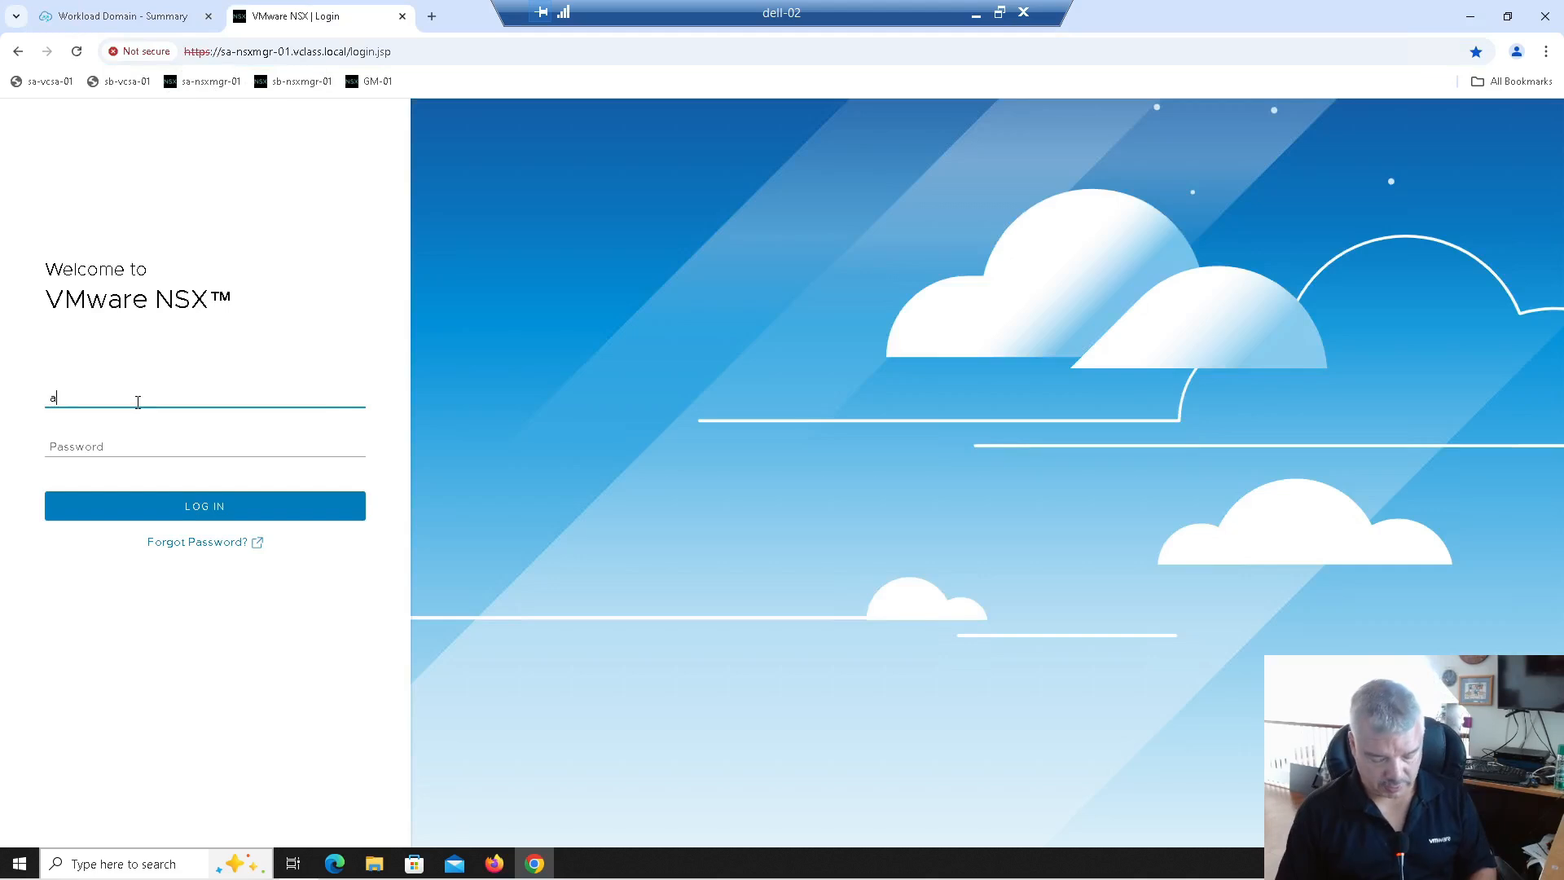
key("Tab")
type("VMw")
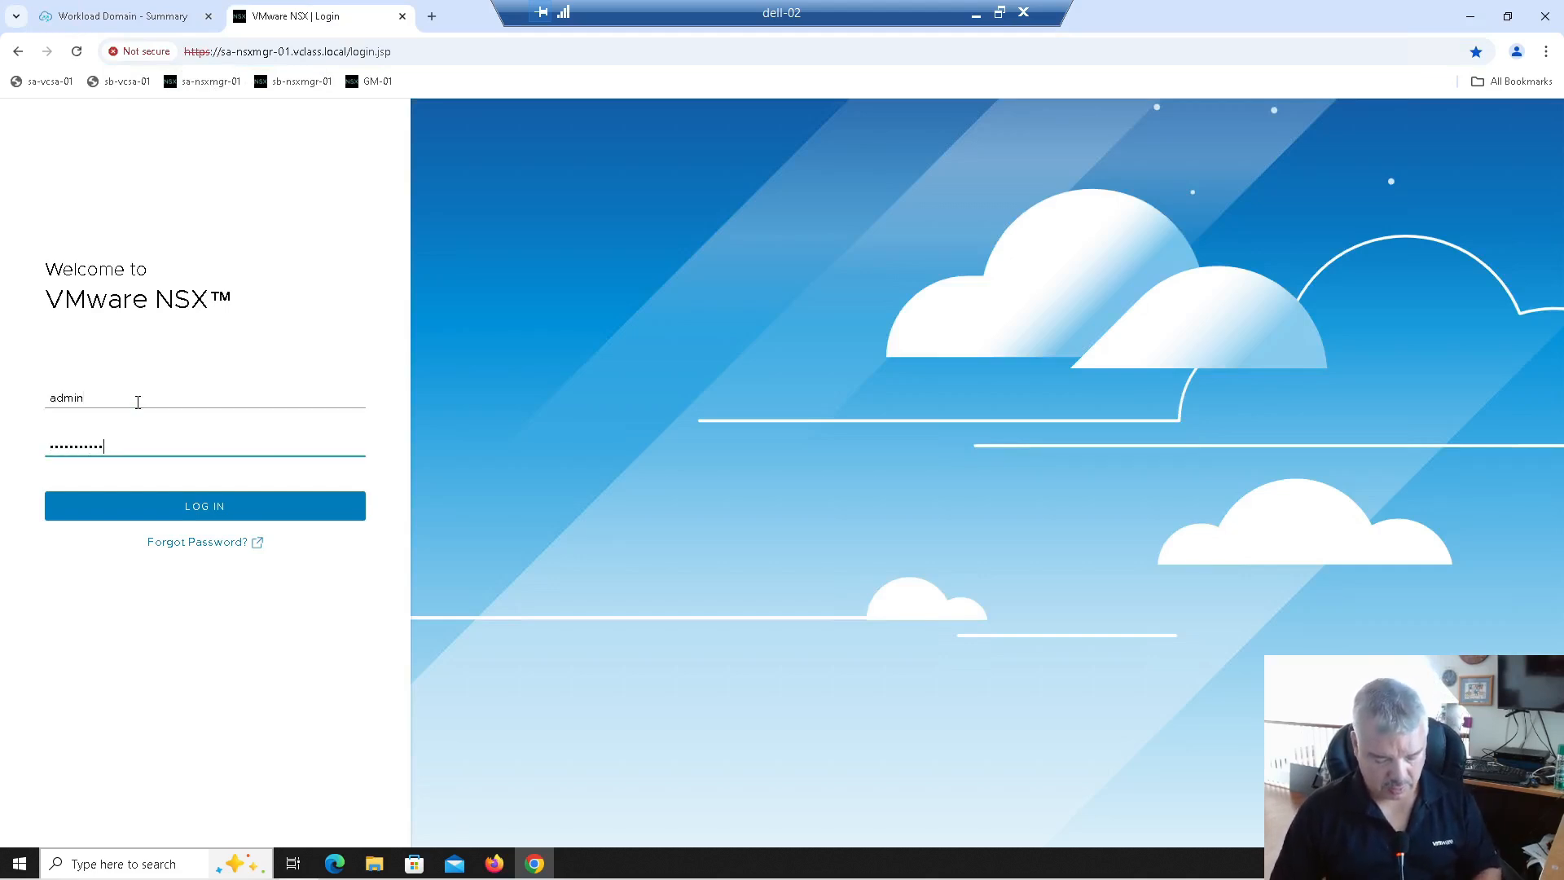
key("Return")
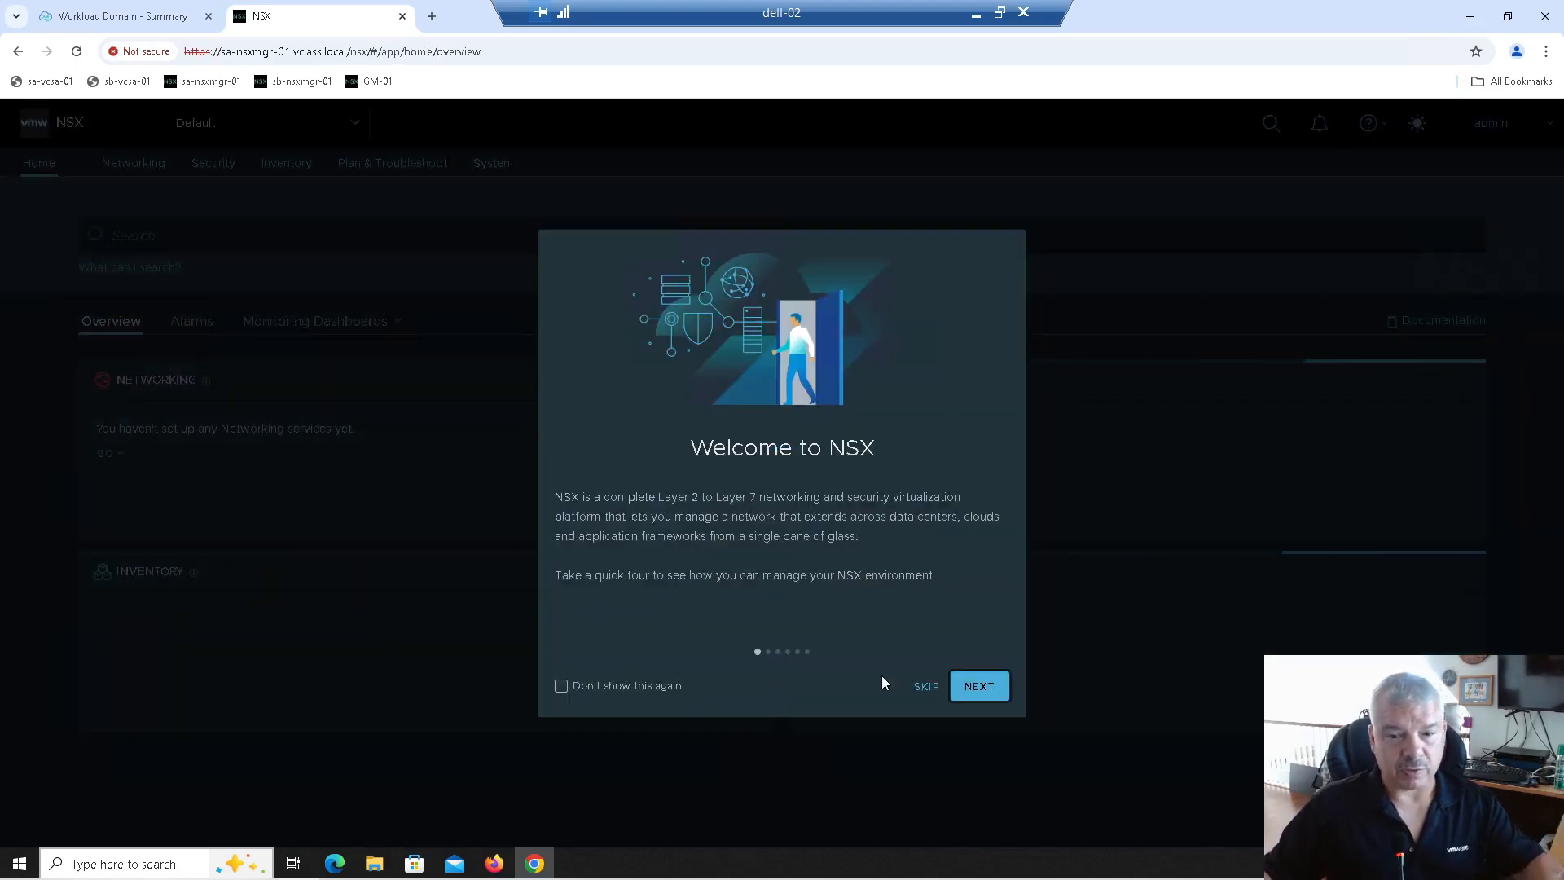
left_click(926, 686)
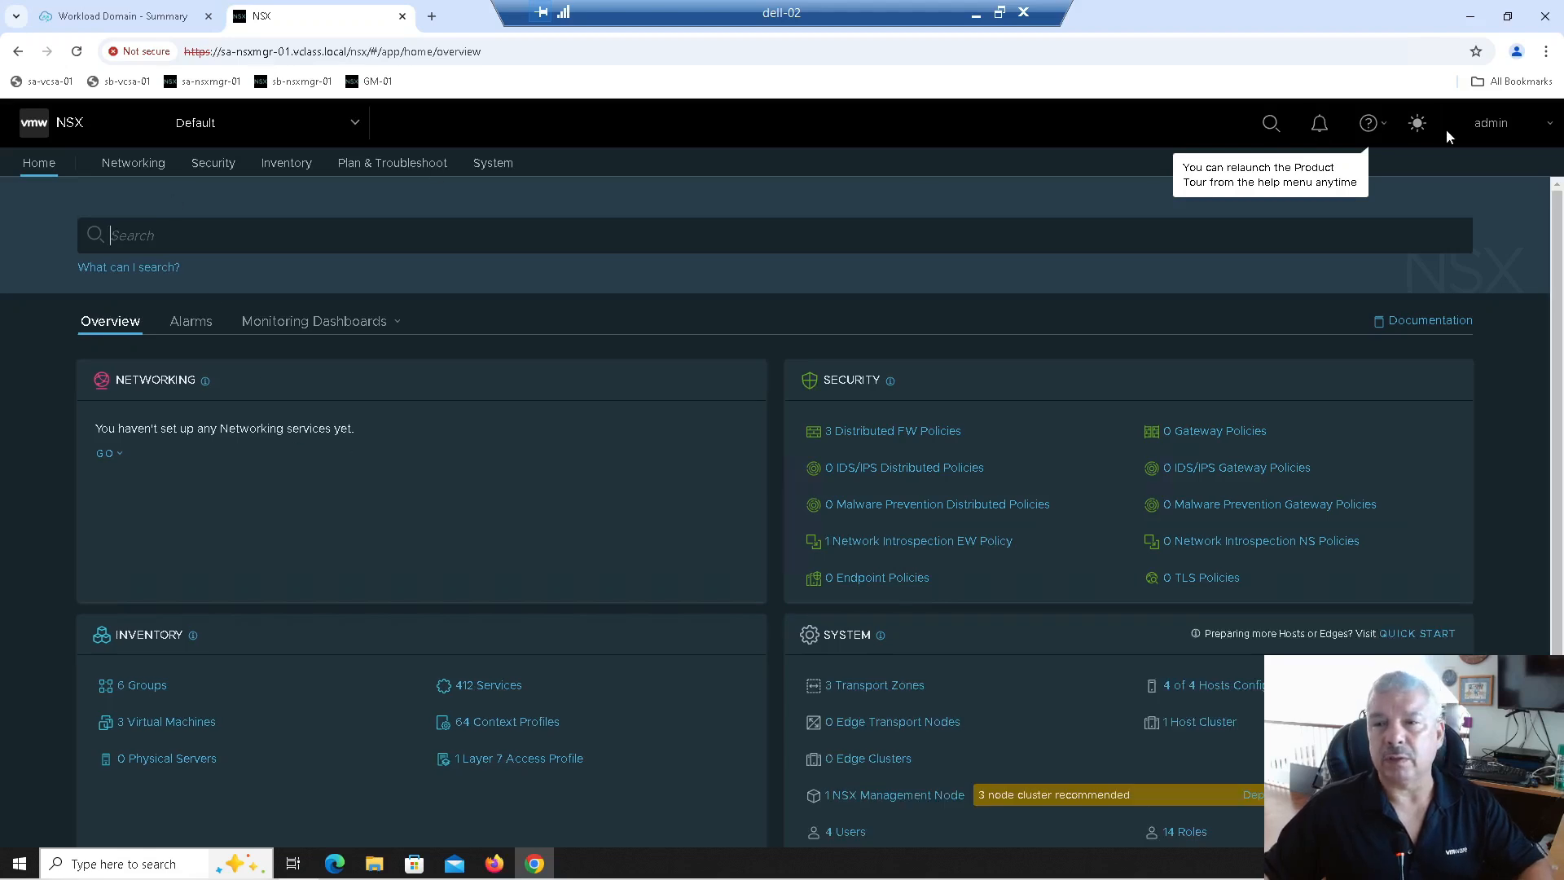
Step: Switch NSX to the light theme and review the Tier-0 gateways, Tier-1 gateways and segments
left_click(1417, 124)
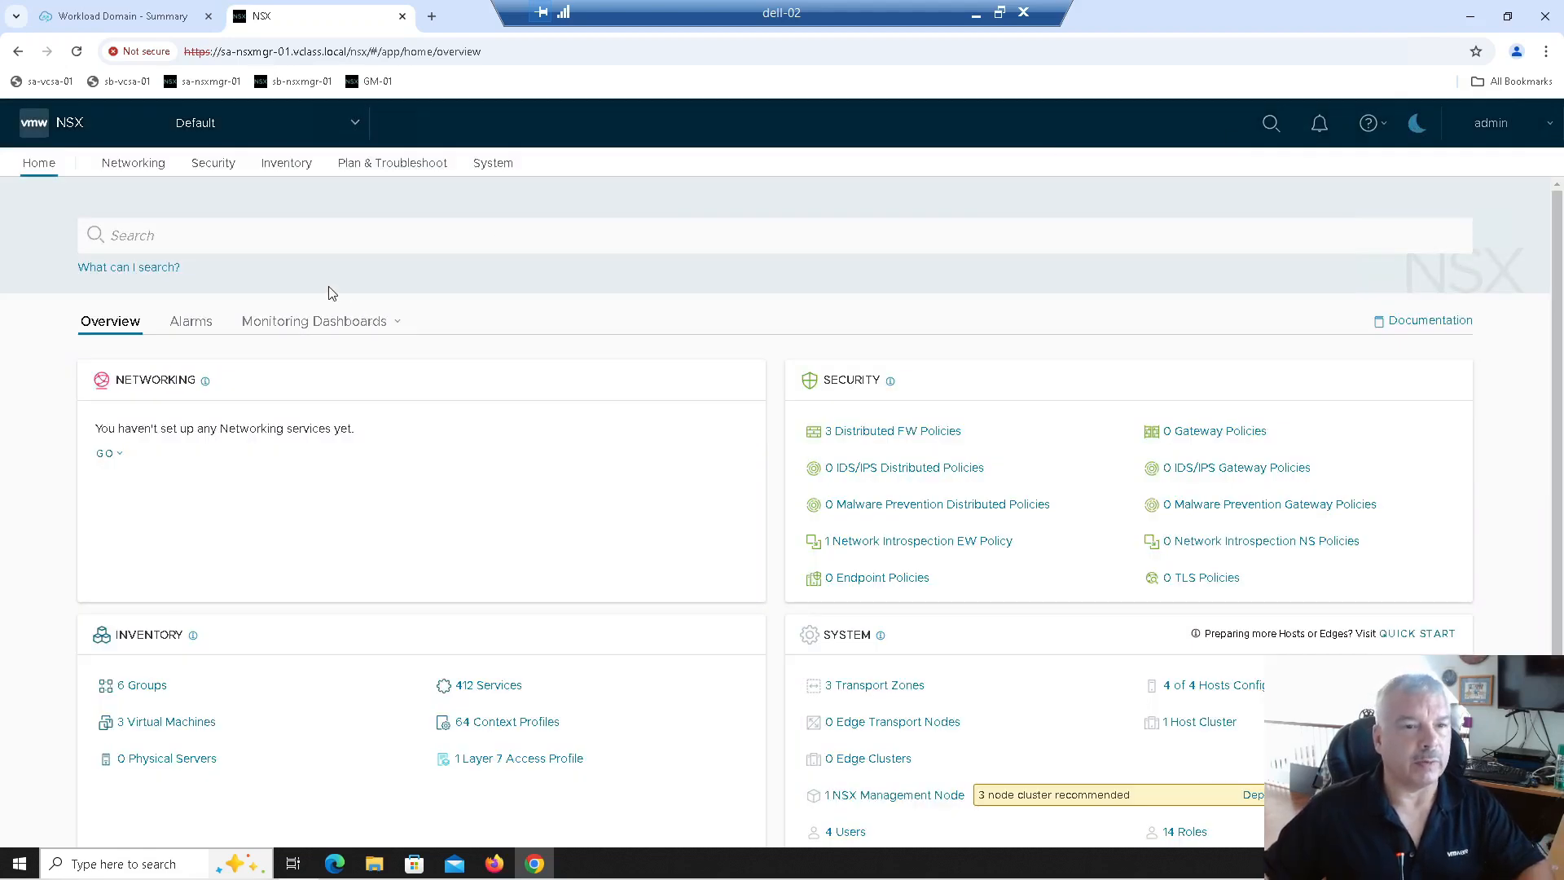
left_click(135, 165)
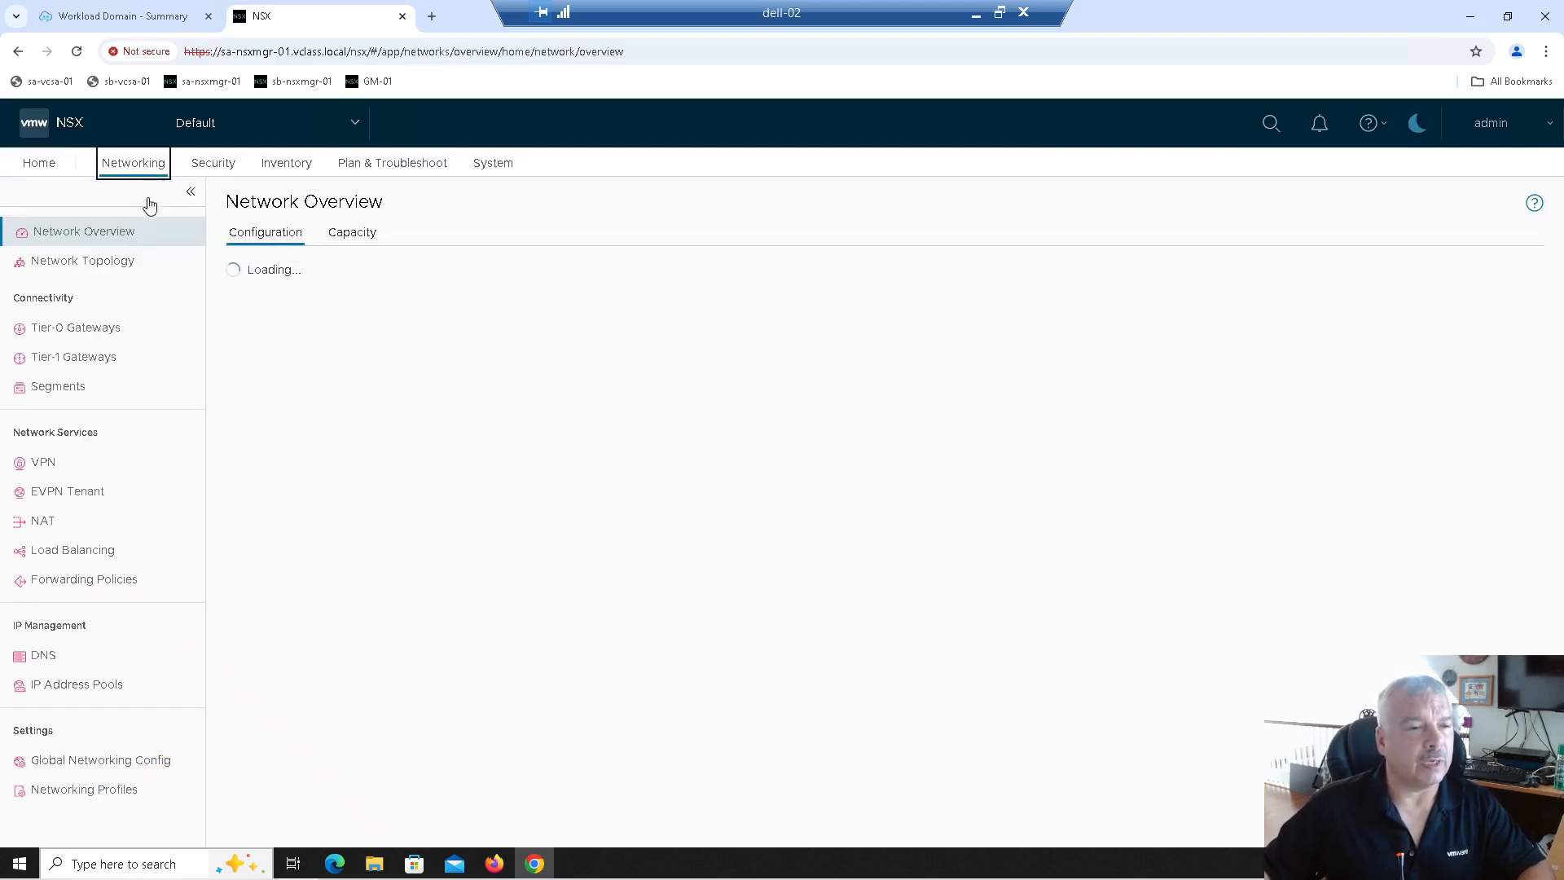
left_click(124, 329)
left_click(130, 359)
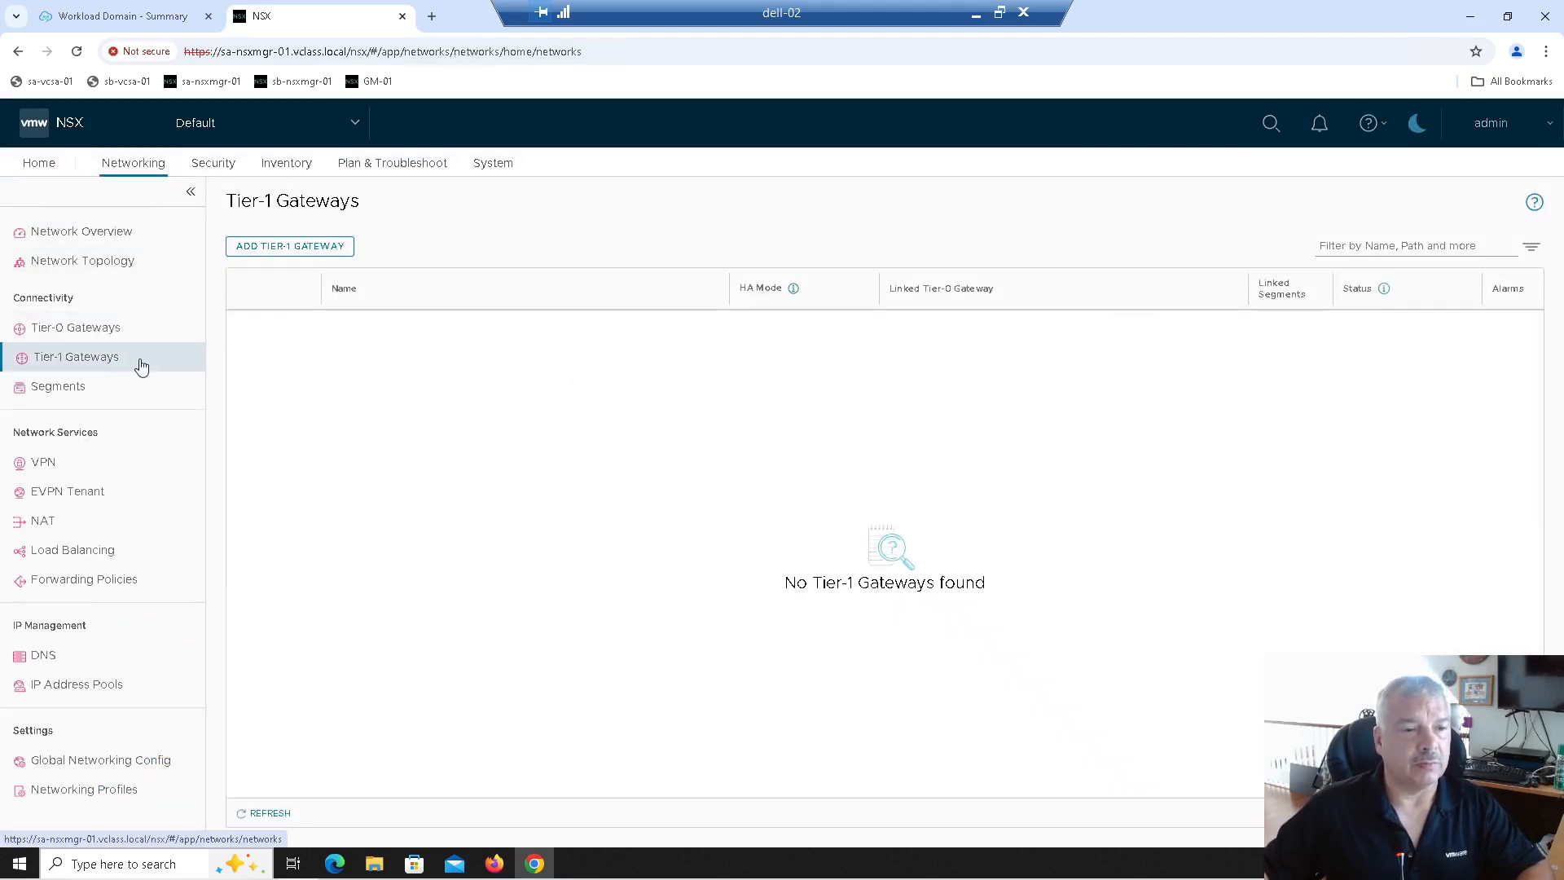
left_click(117, 393)
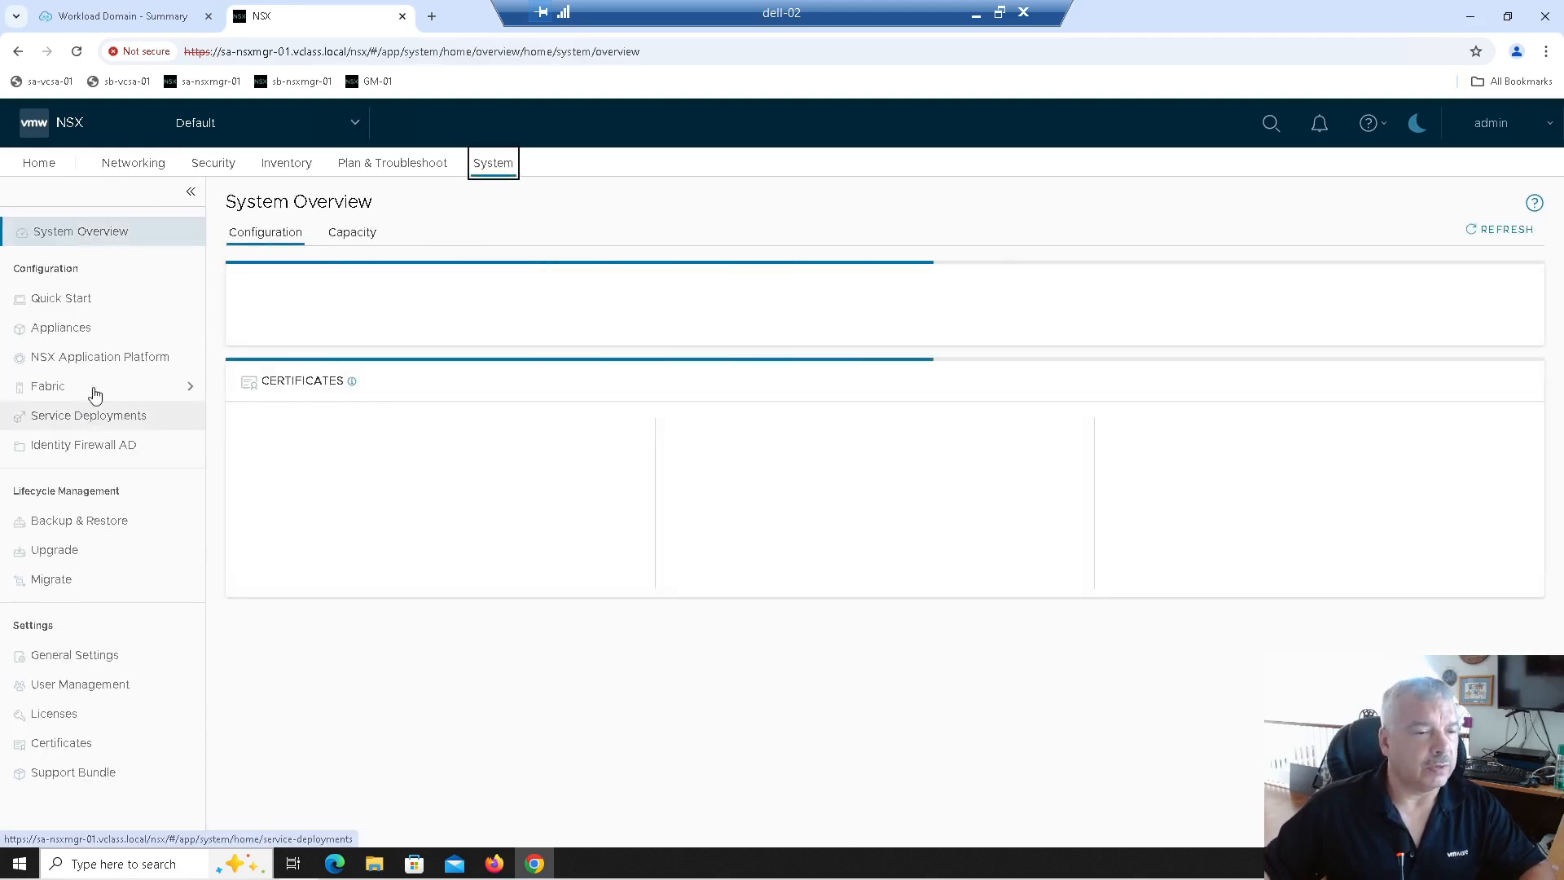
Step: Check the sfo-m01-cl01 hosts, edge transport nodes and edge clusters, then return to SDDC Manager
left_click(96, 386)
left_click(67, 420)
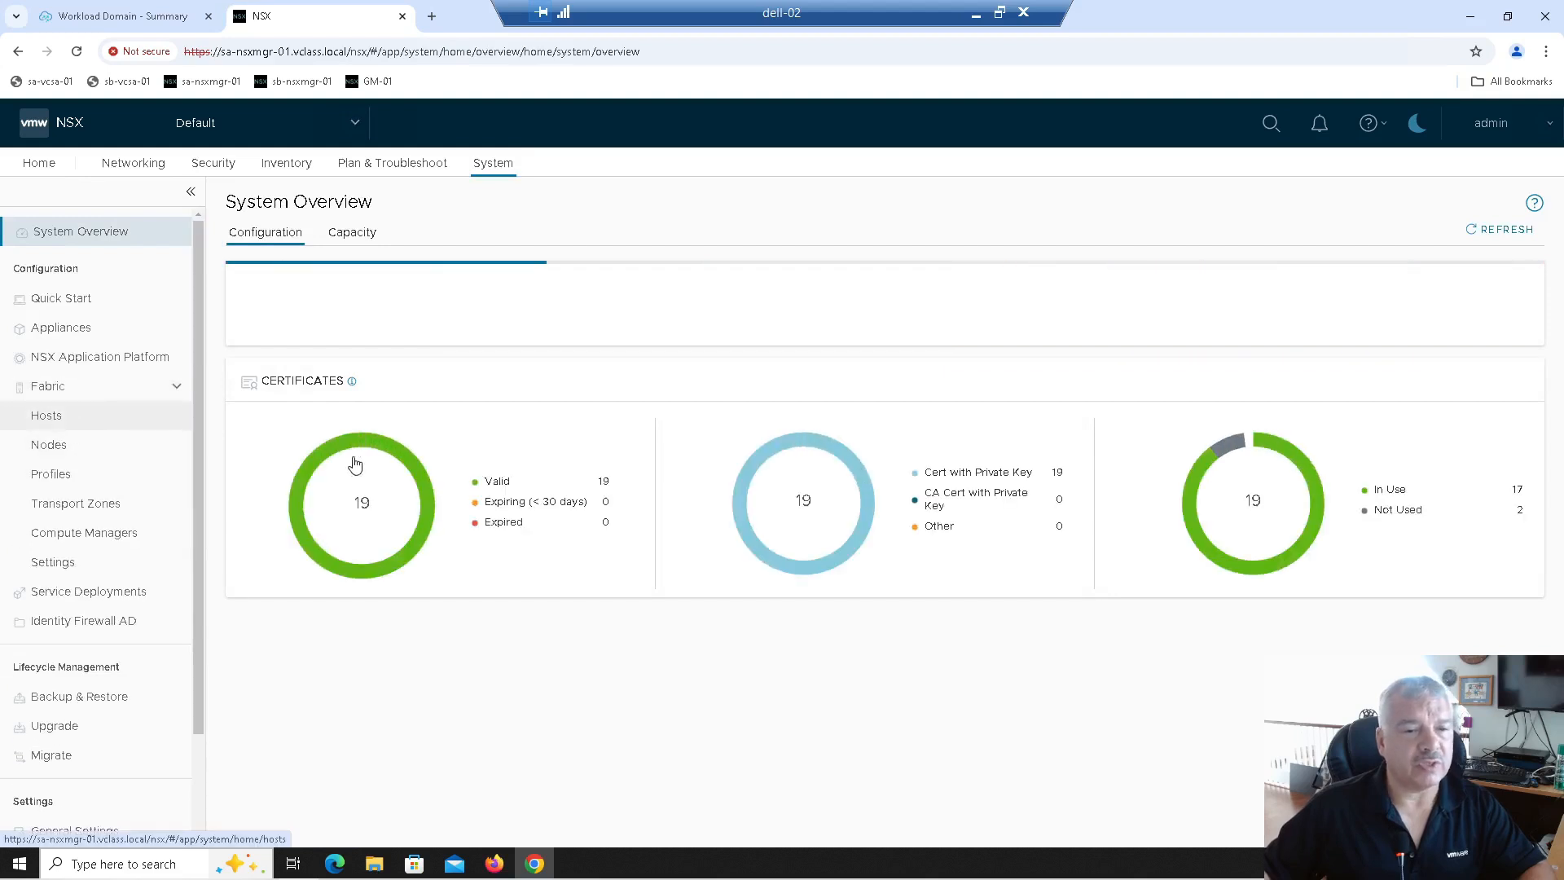
left_click(276, 365)
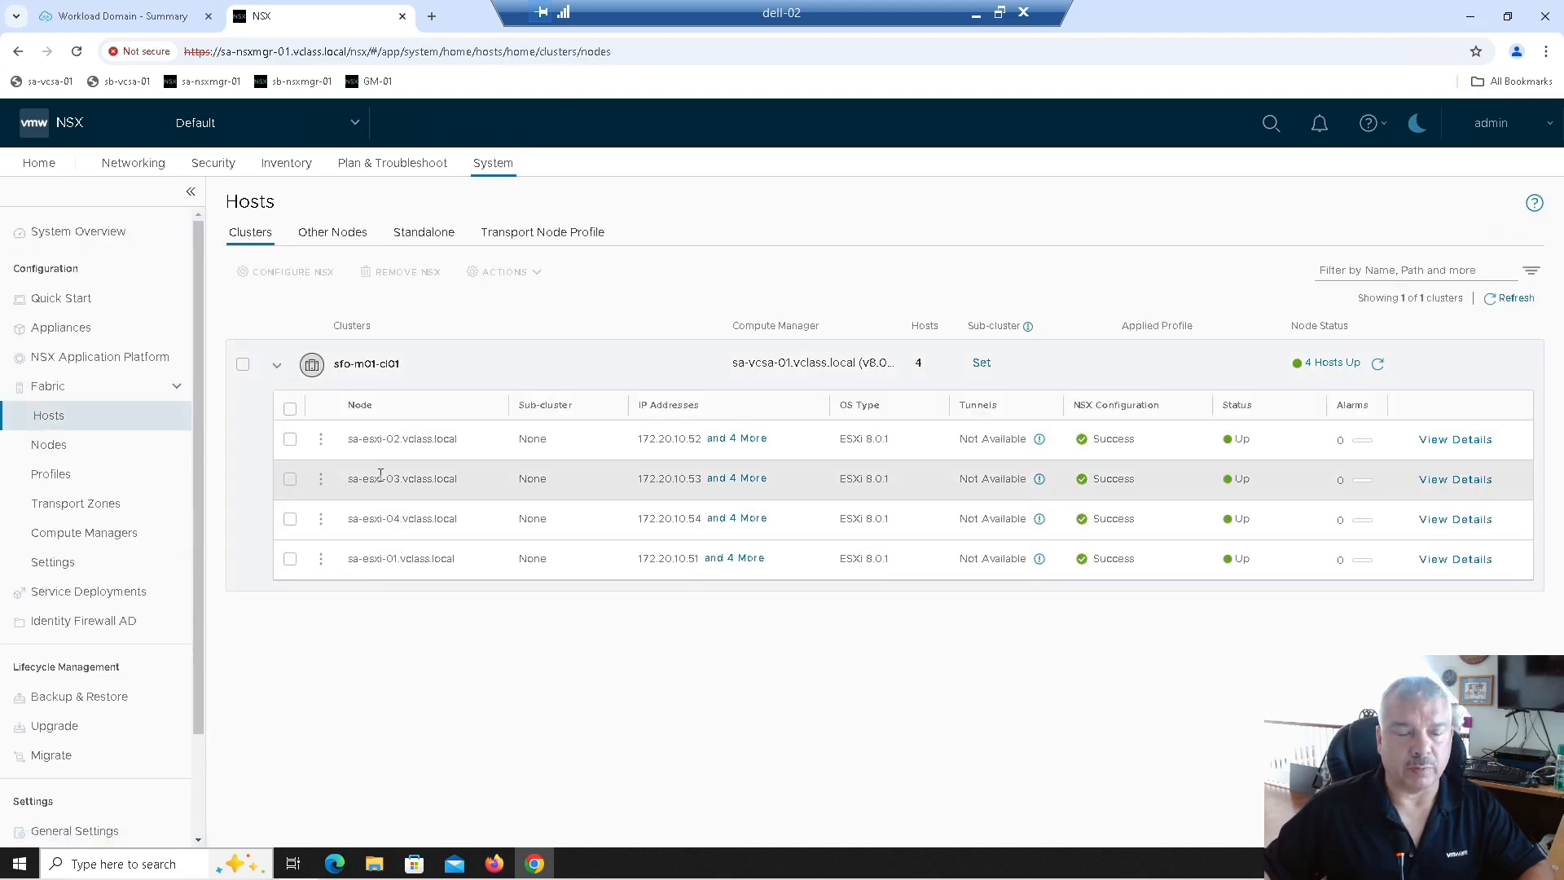
left_click(95, 444)
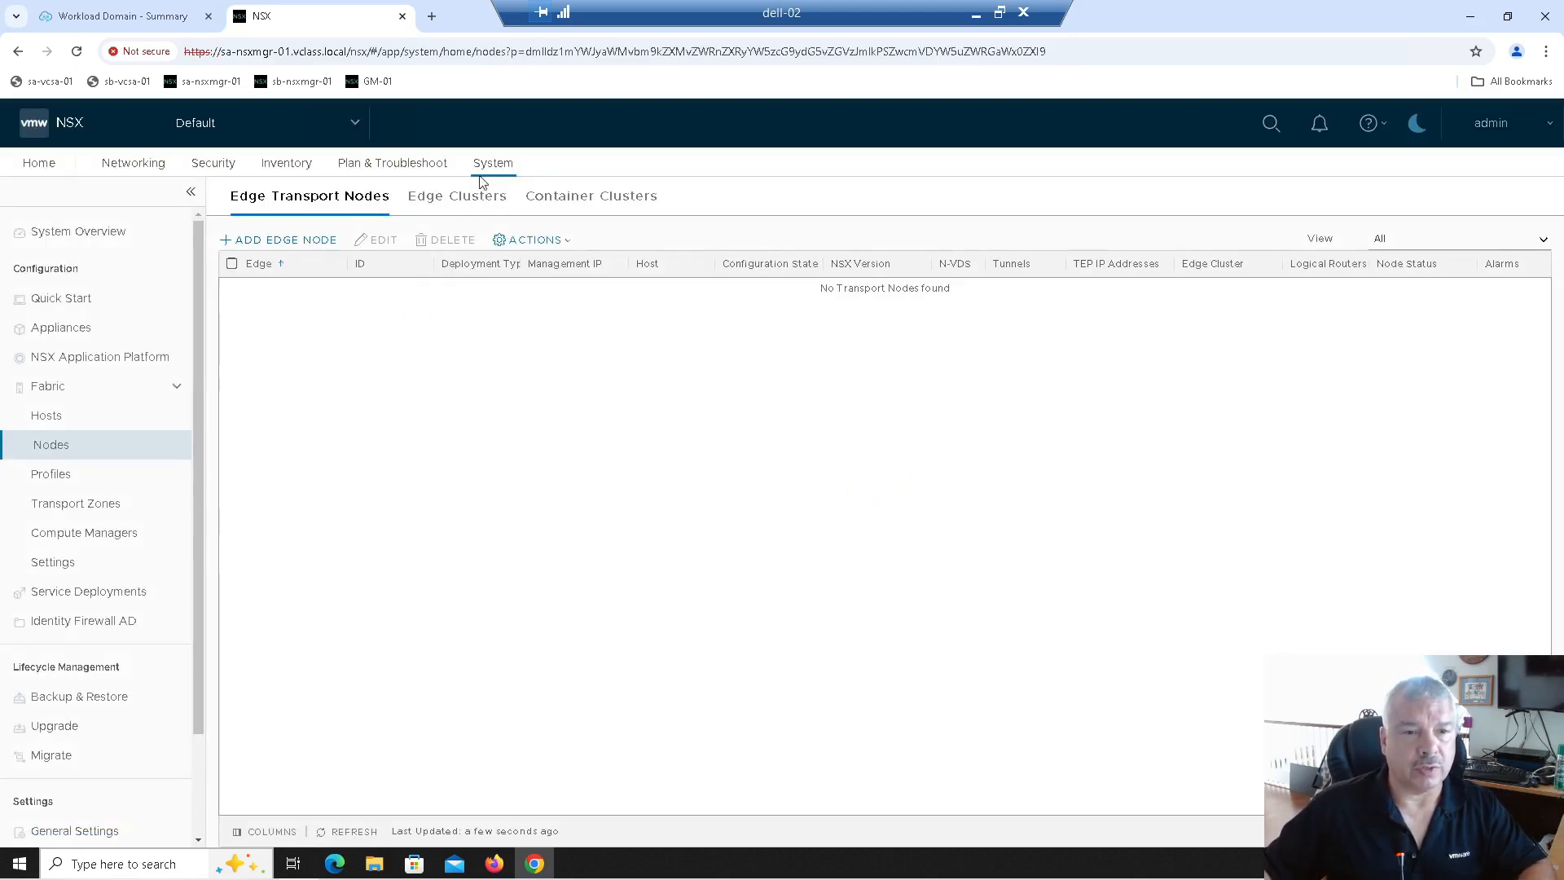
left_click(476, 202)
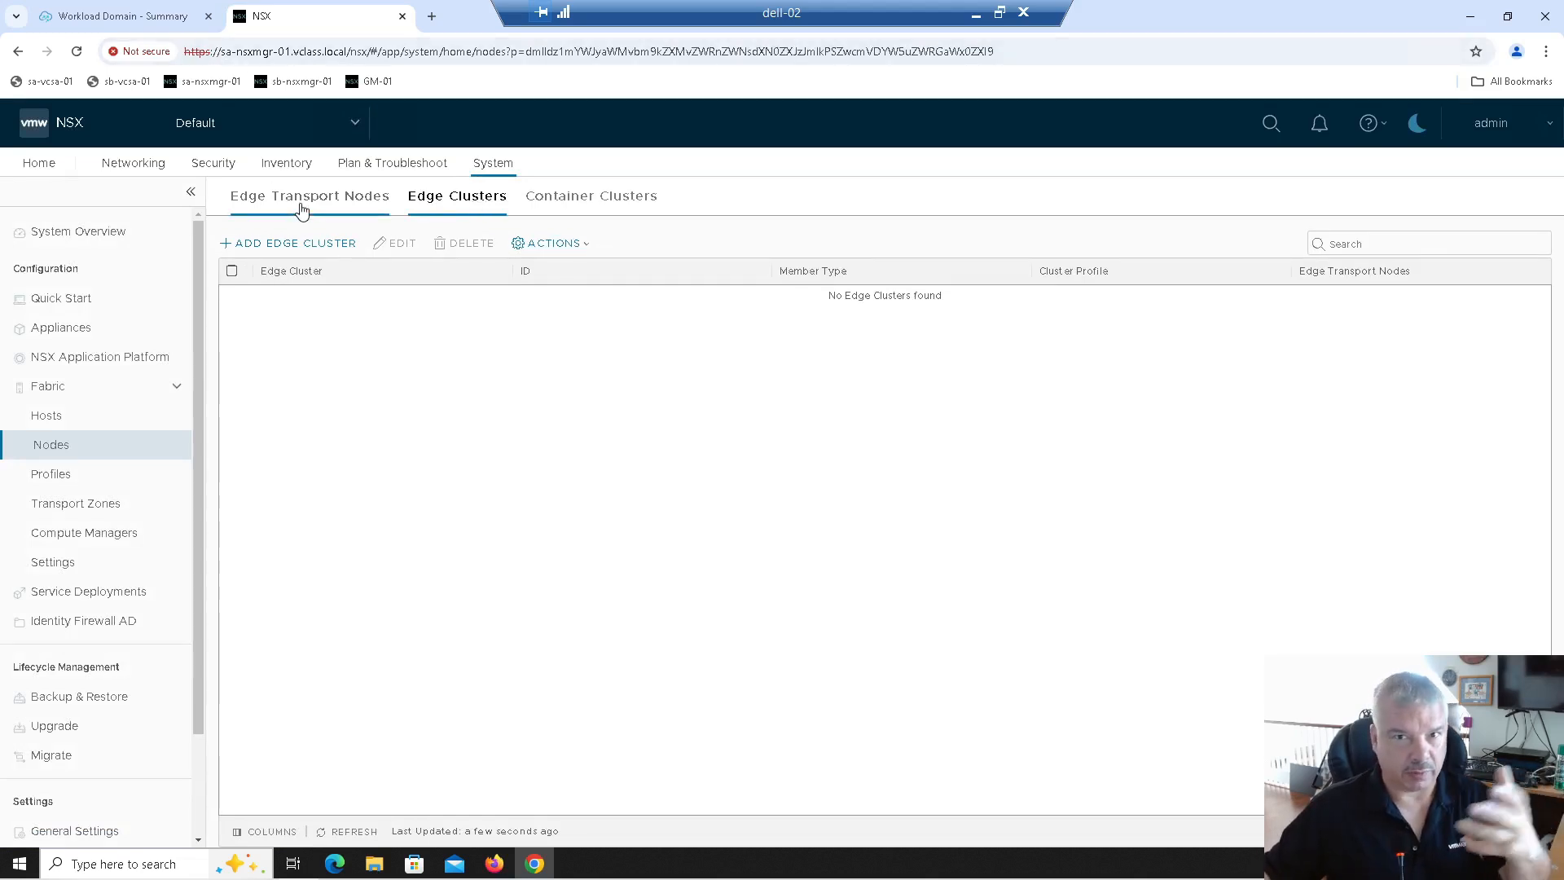
left_click(132, 19)
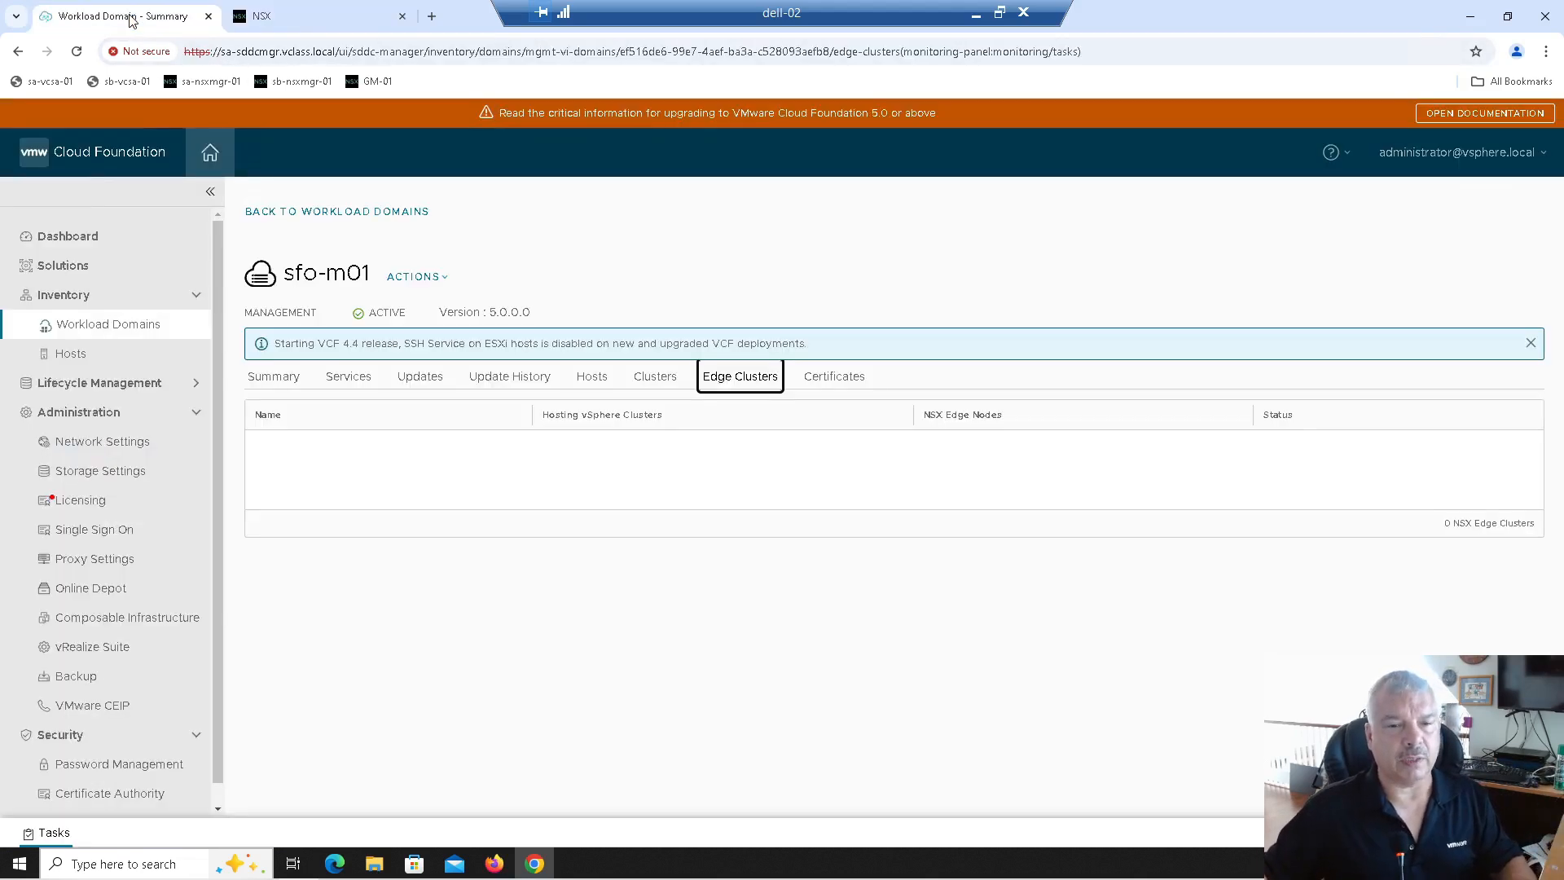
Step: Choose Add Edge Cluster from the sfo-m01 actions menu
left_click(416, 279)
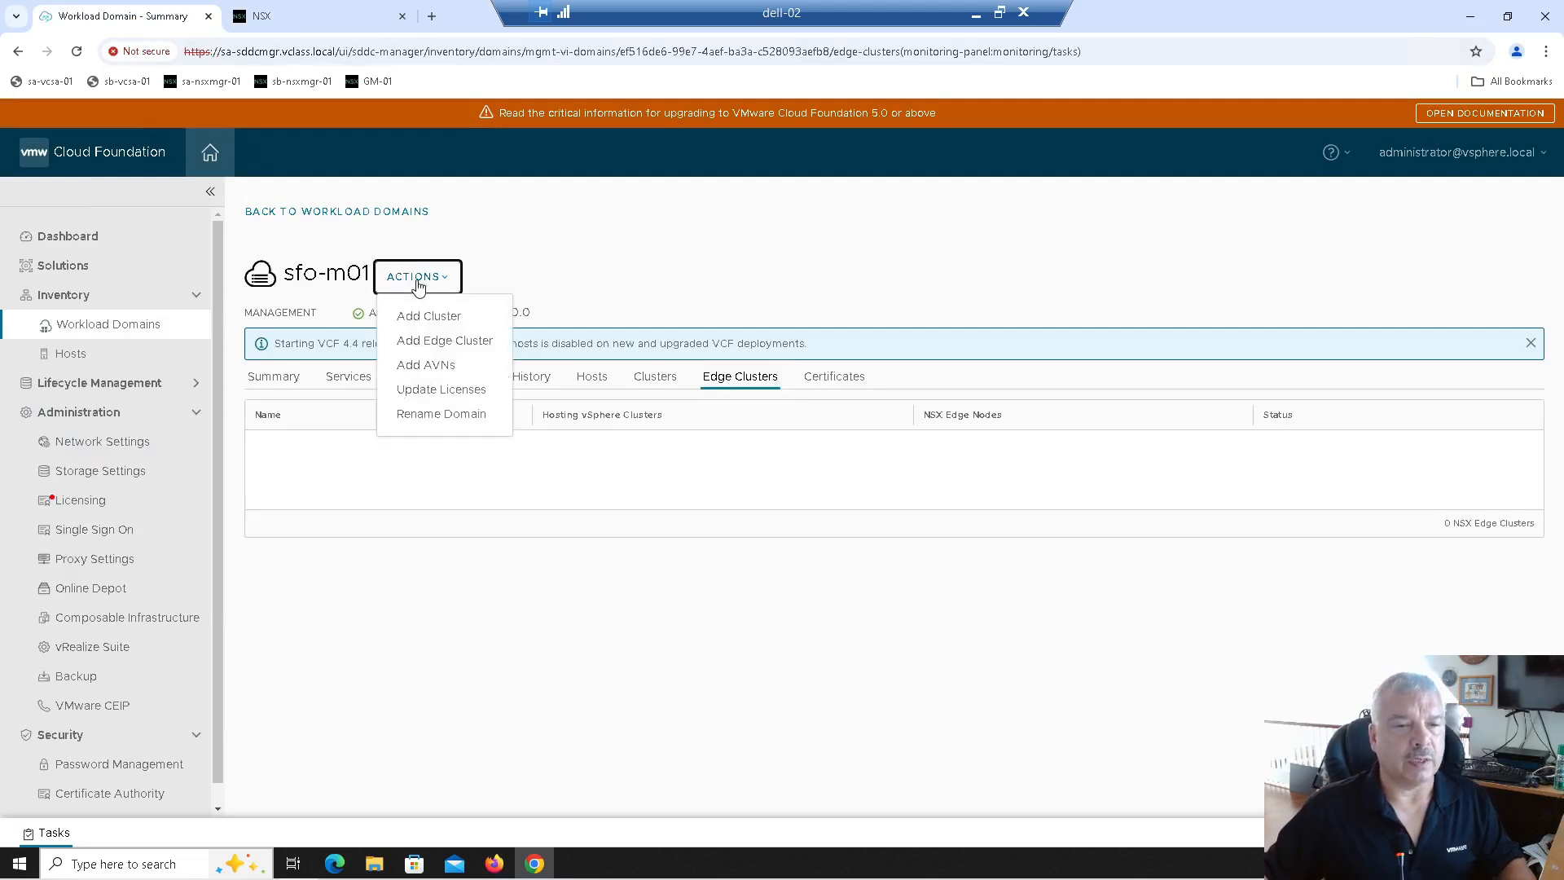
left_click(429, 343)
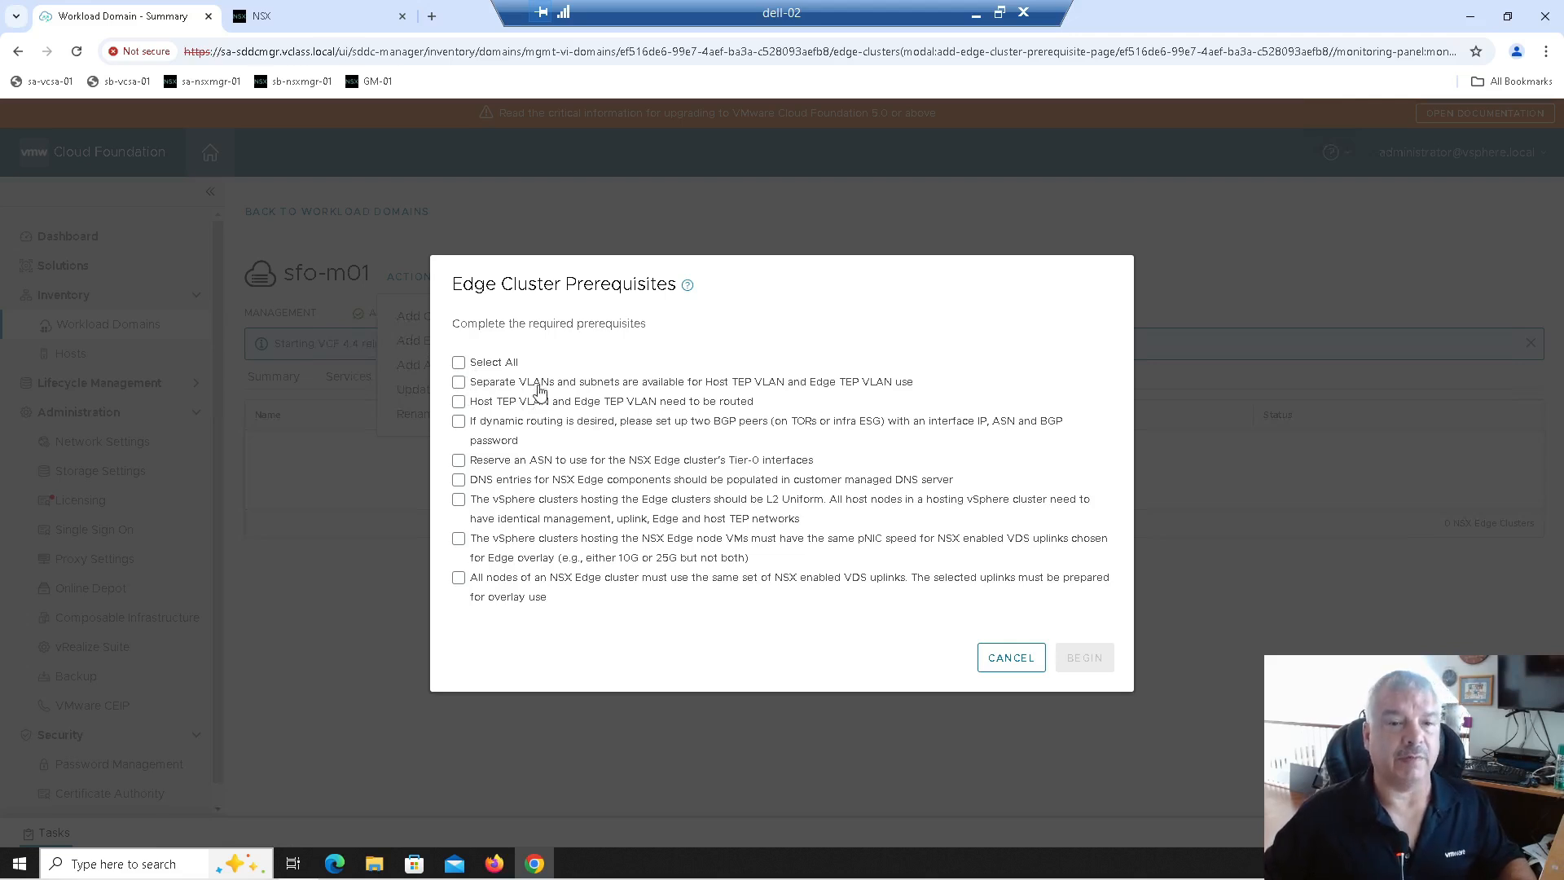
Step: Tick the eight prerequisites, from TEP VLANs and BGP peers to shared uplinks, then begin the wizard
left_click(459, 384)
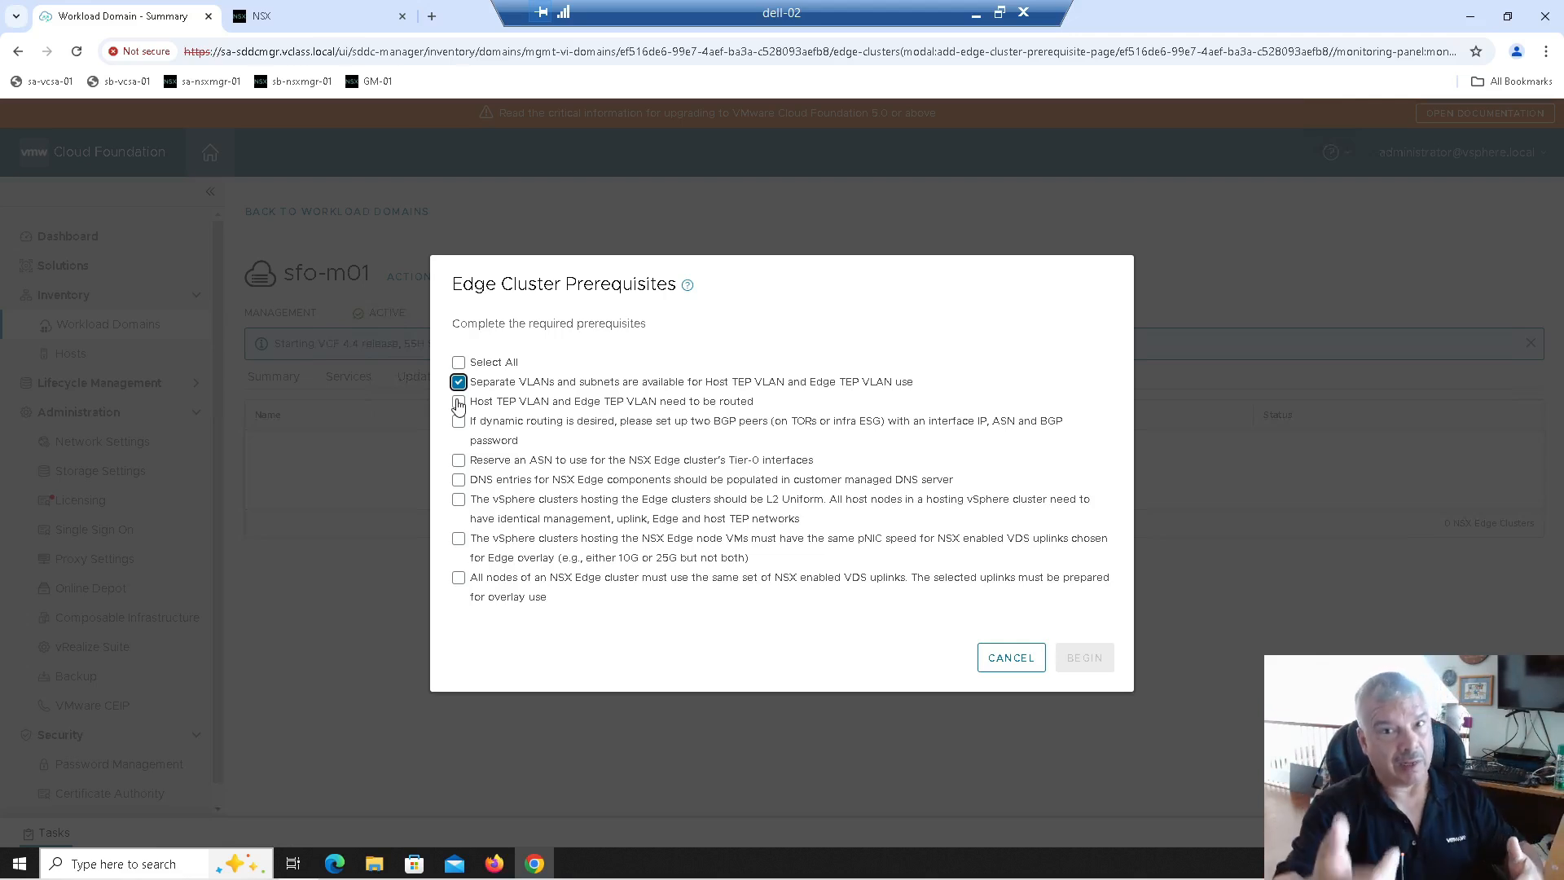
left_click(459, 402)
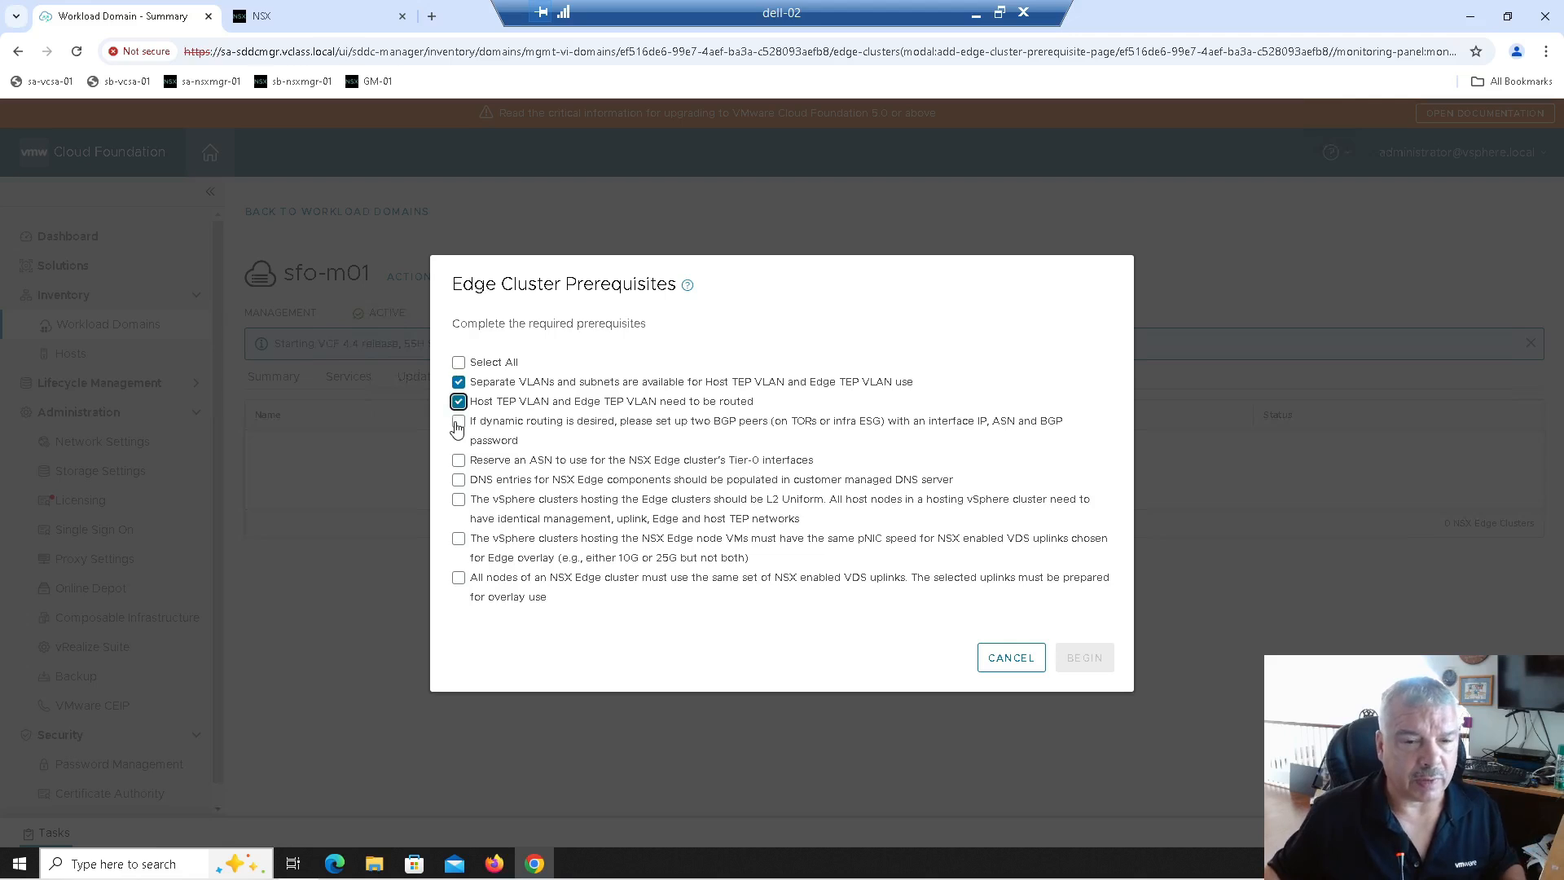
left_click(459, 422)
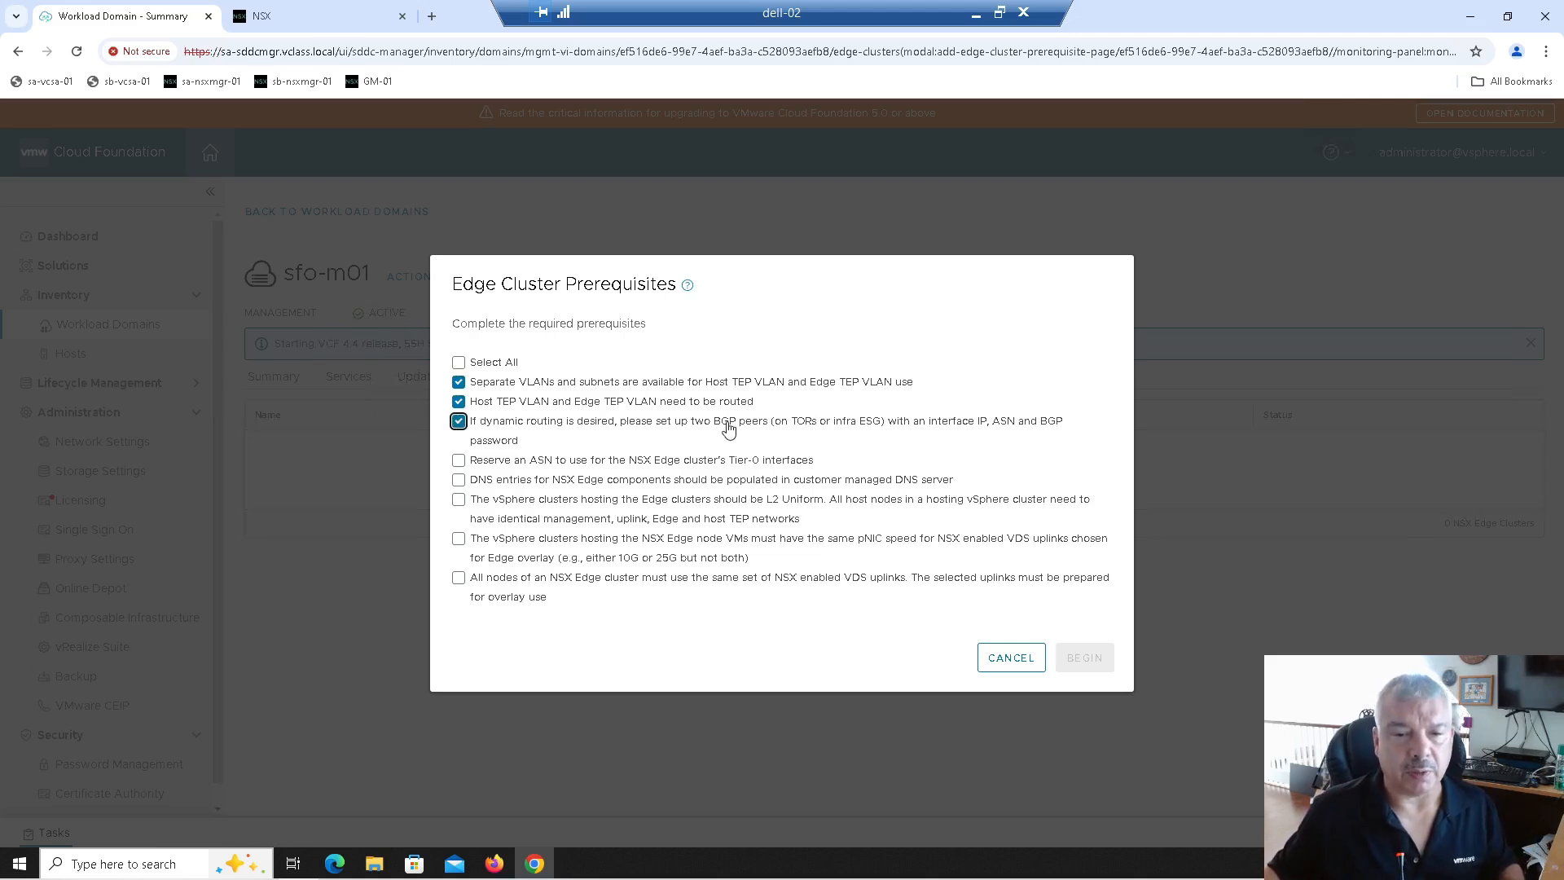
left_click(458, 461)
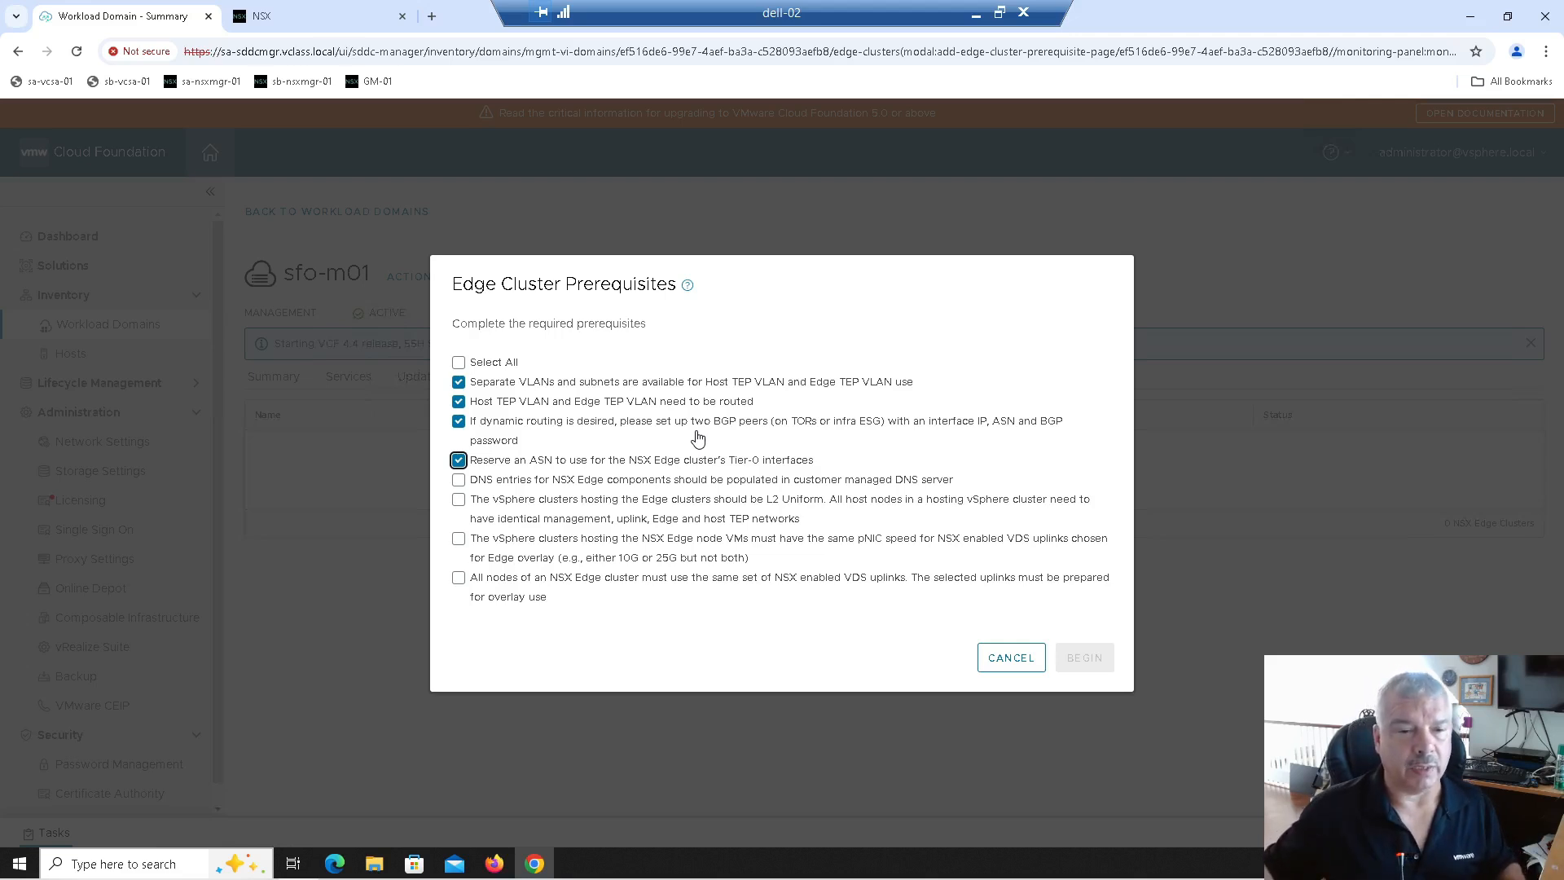
left_click(459, 480)
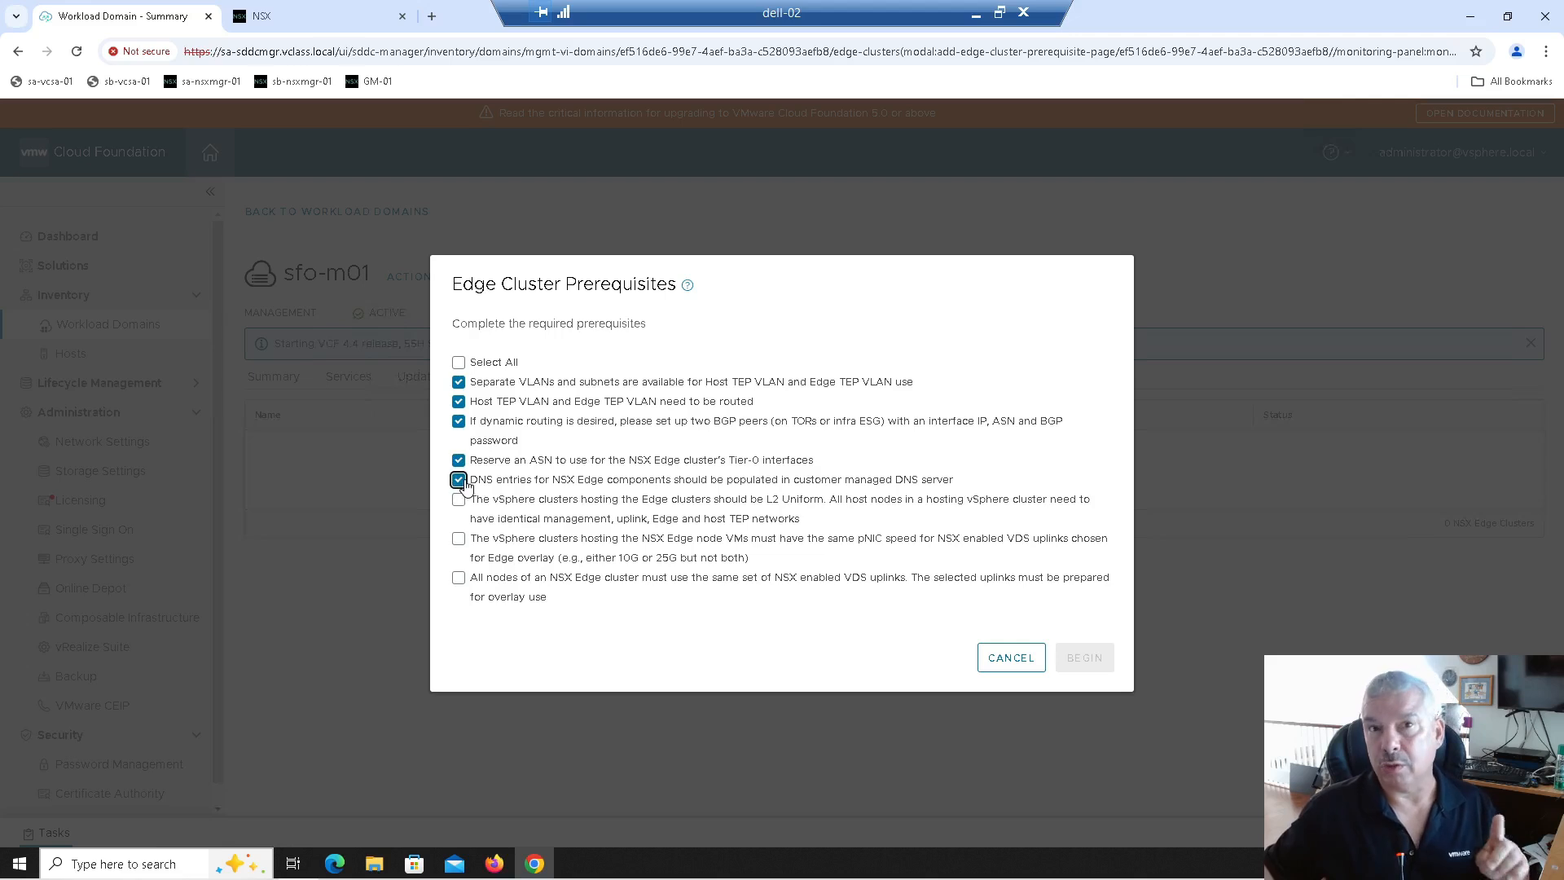
left_click(460, 499)
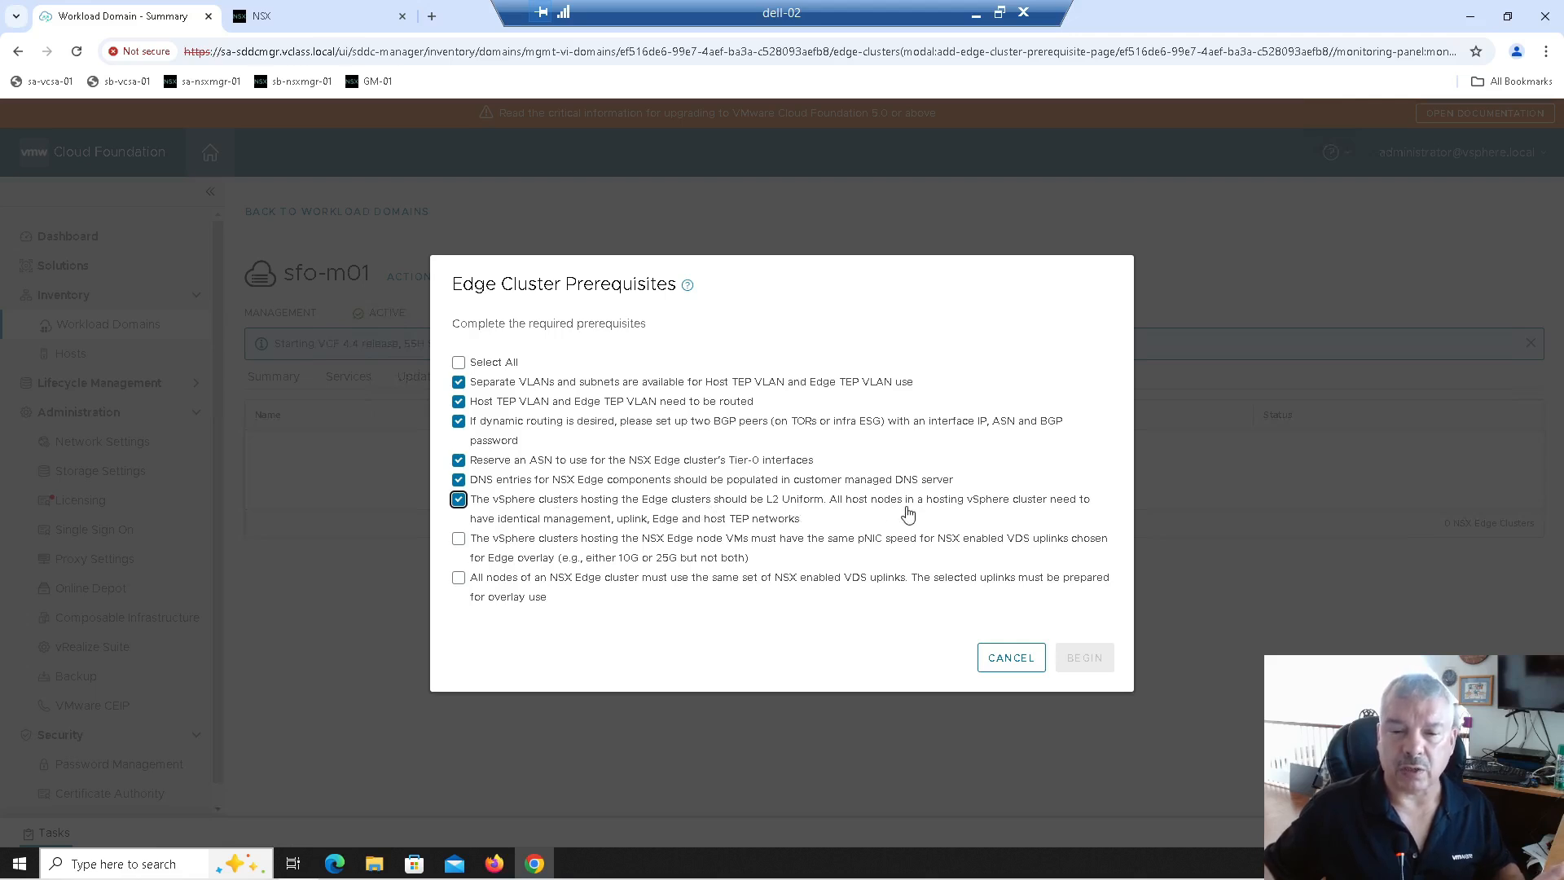
left_click(459, 541)
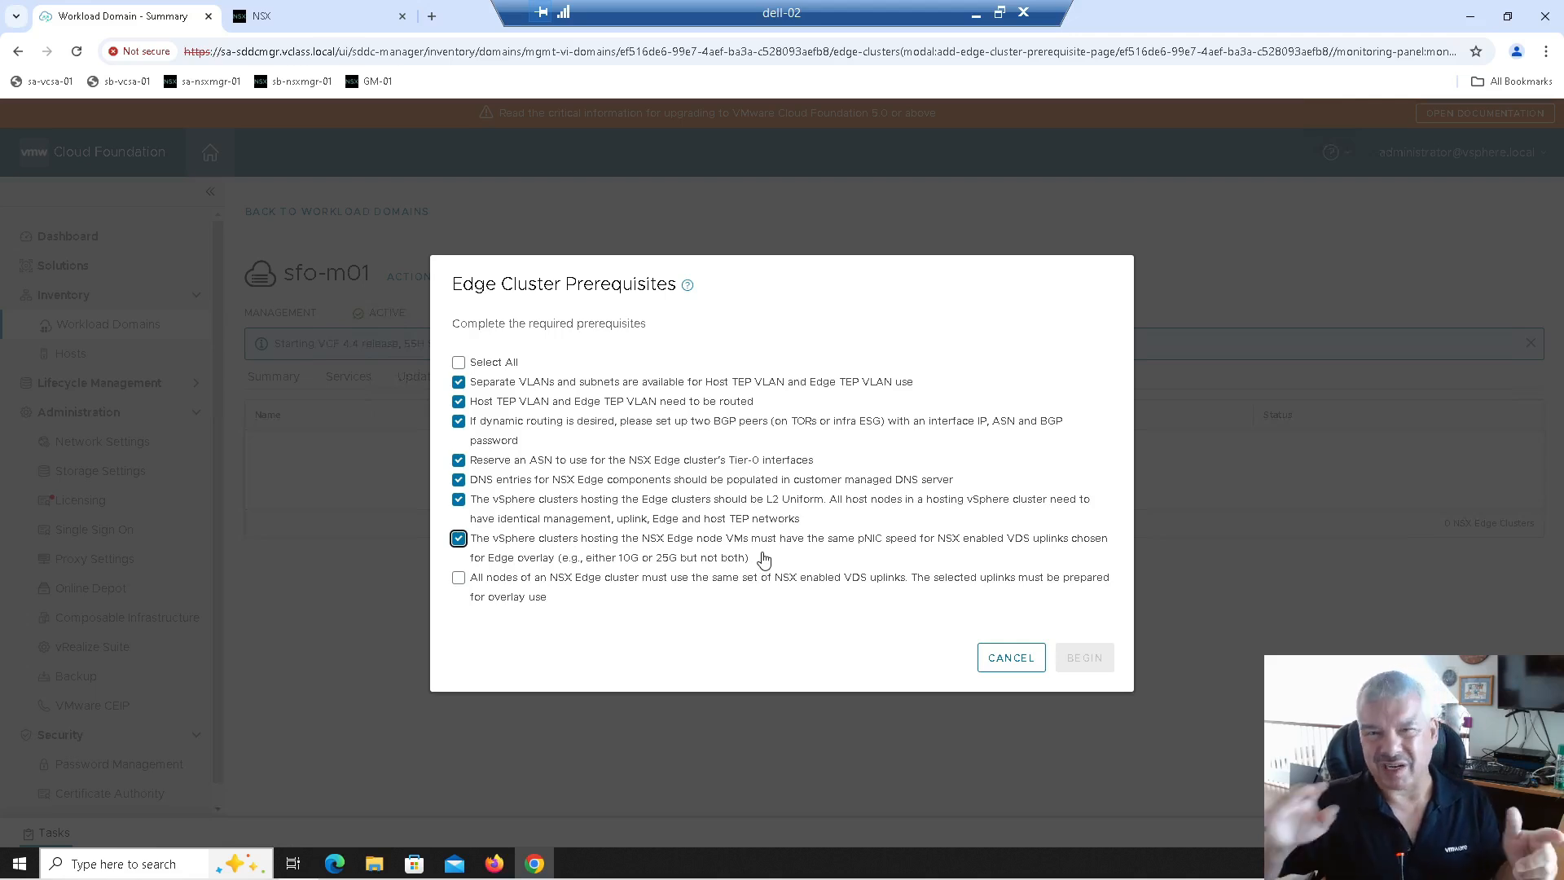
left_click(459, 583)
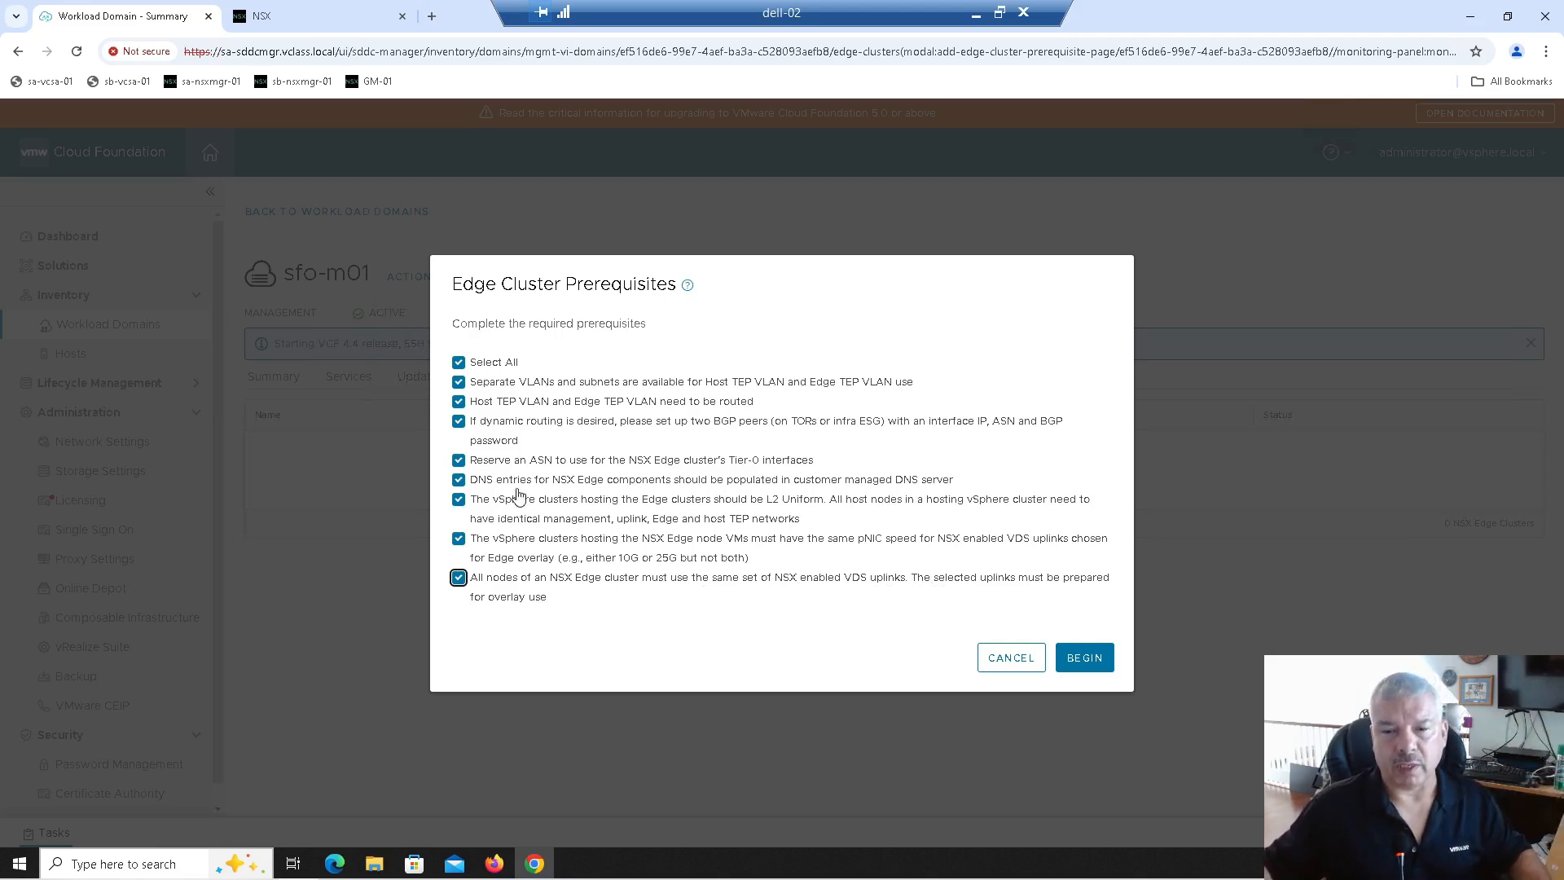
left_click(1096, 659)
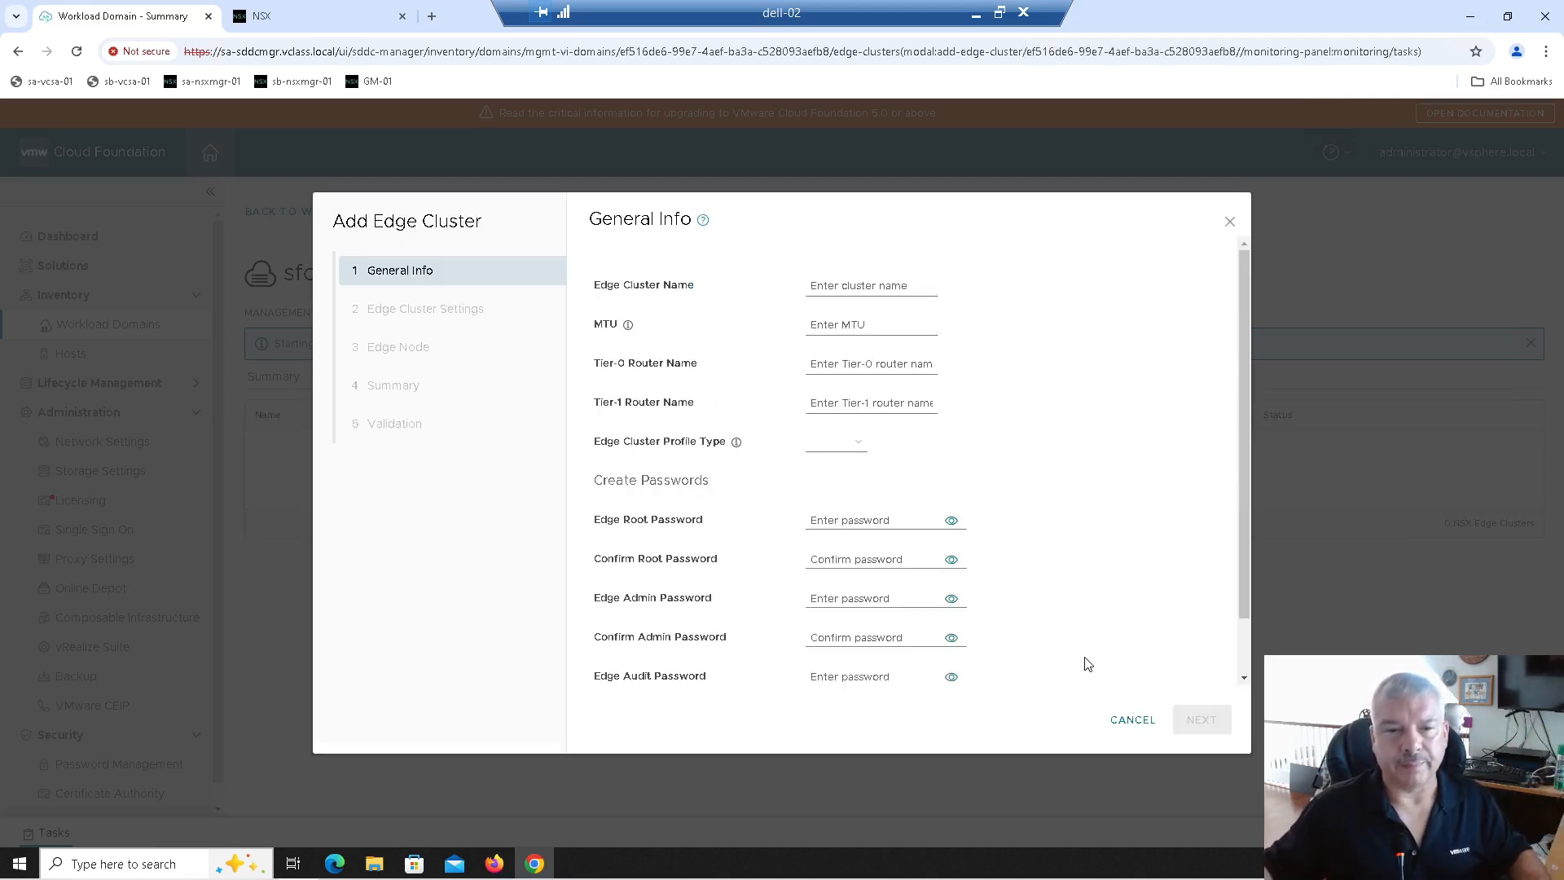
Step: Name the edge cluster Edge-Cluster-01 and set its MTU to 9000
left_click(839, 283)
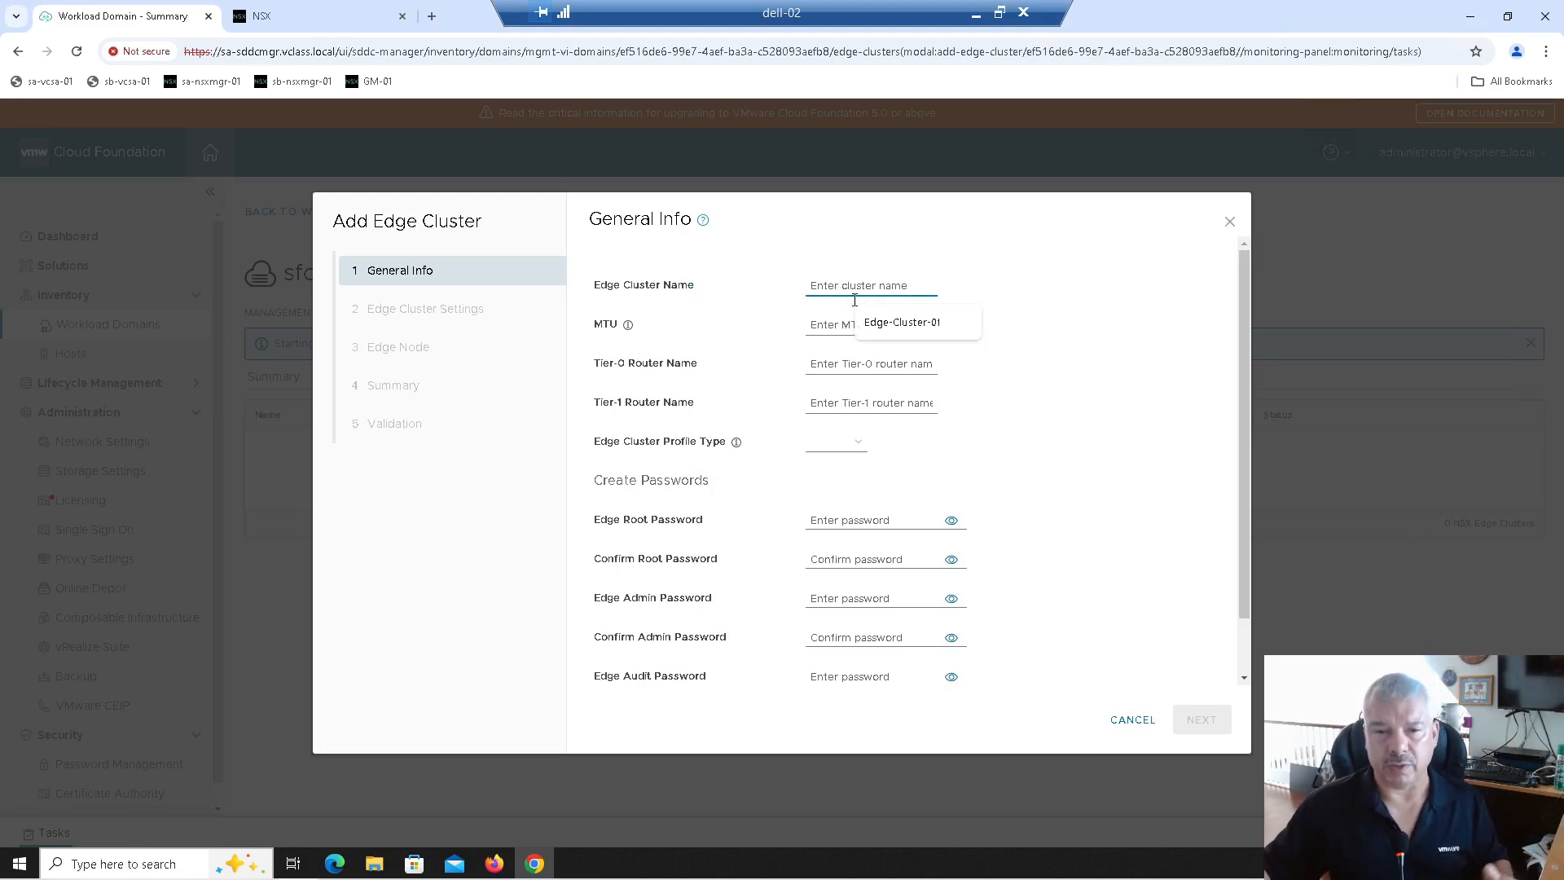
left_click(888, 322)
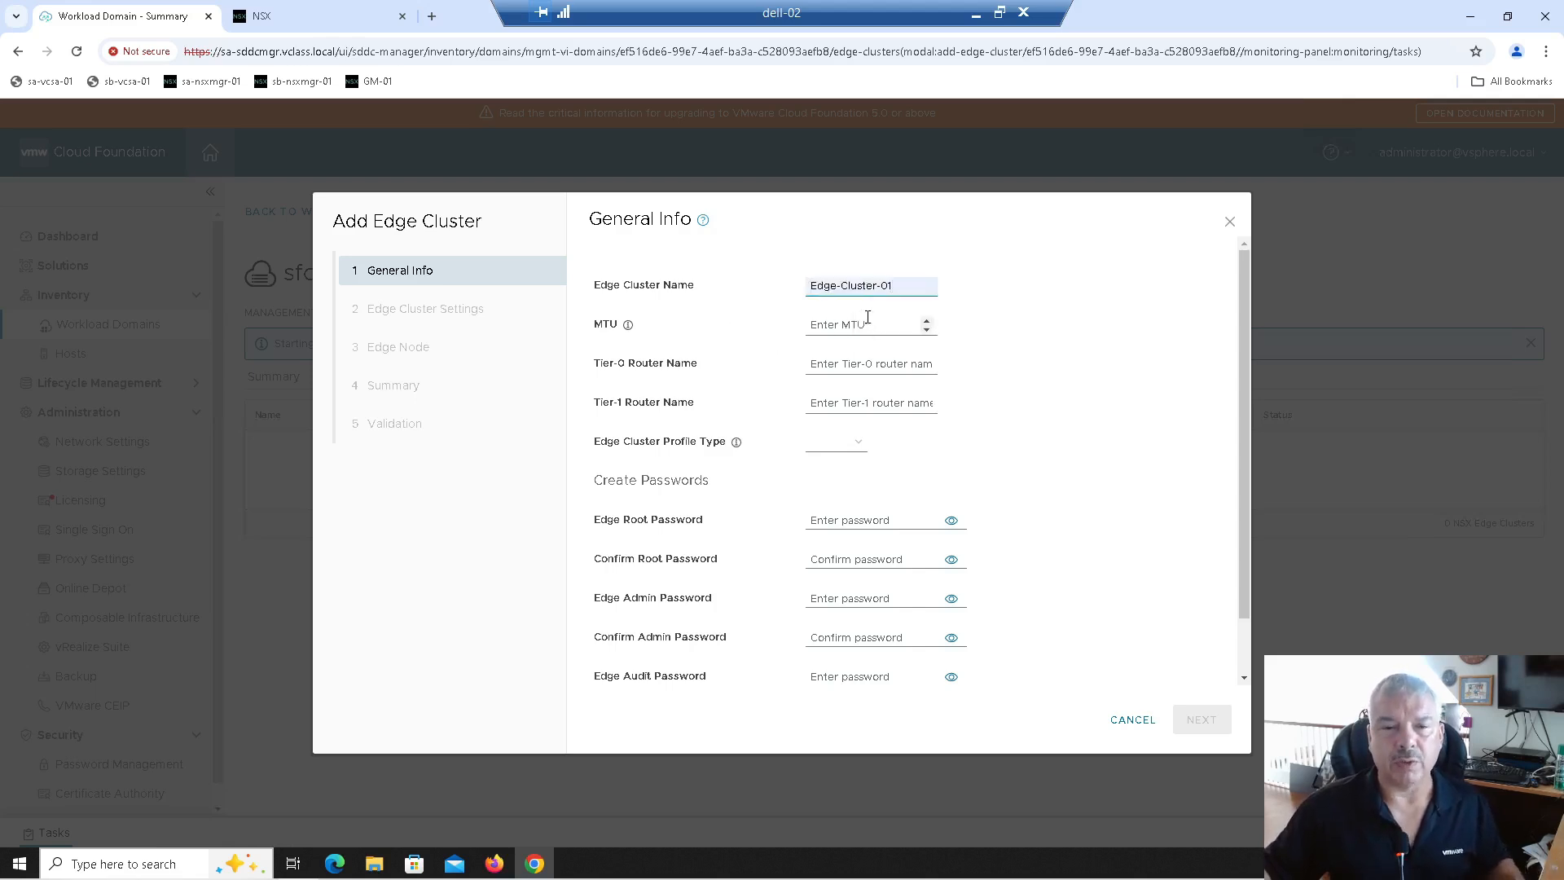
type("9000")
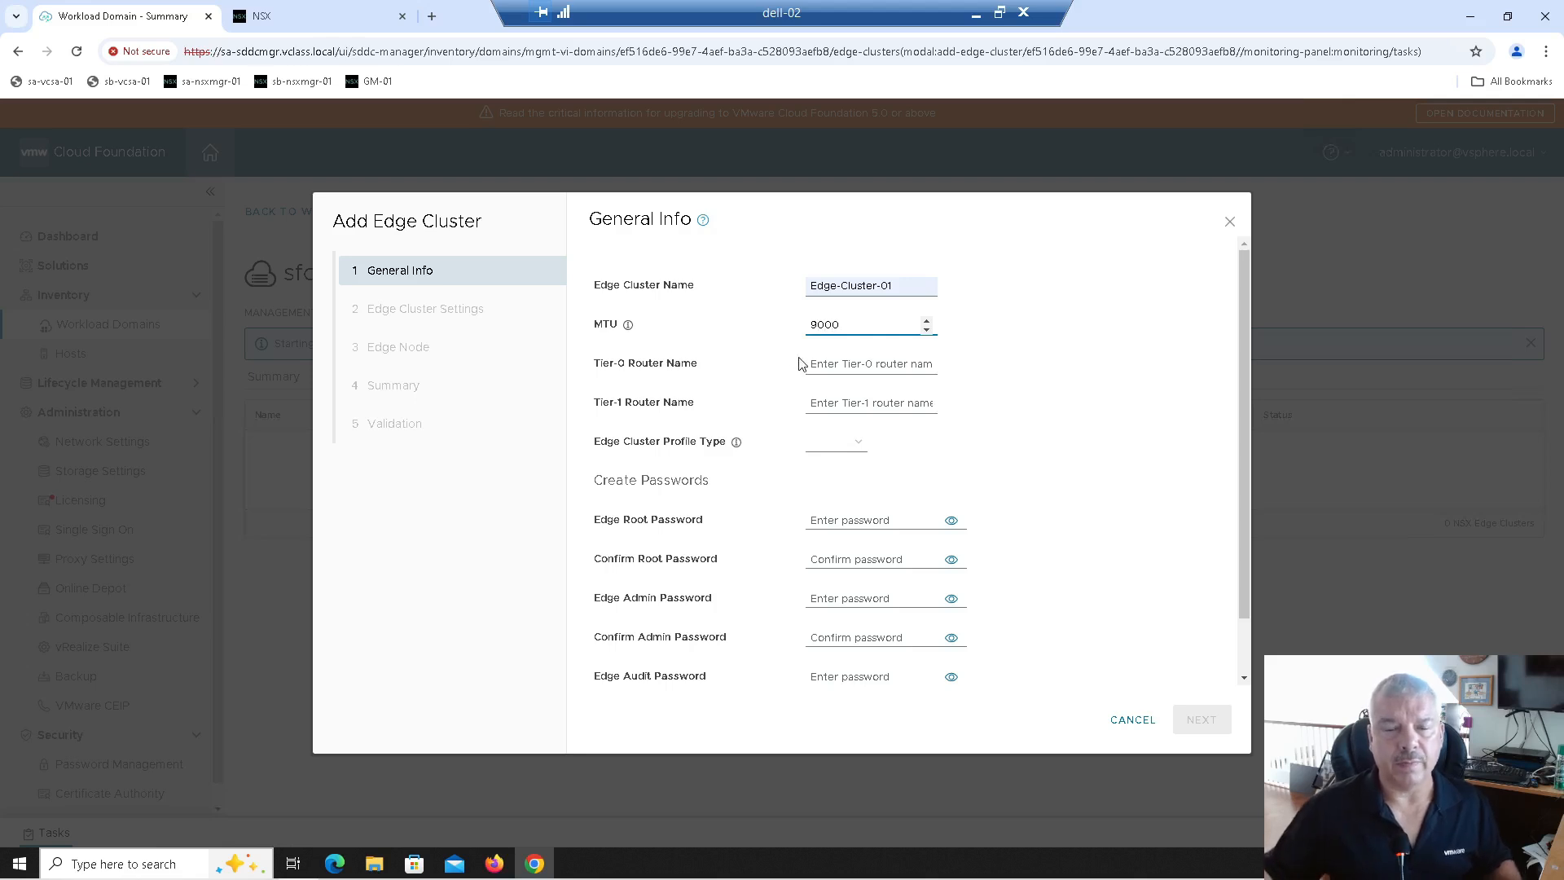
Step: Name the Tier-0 router T0-GW-01 and the Tier-1 router T1-GW-01
left_click(838, 373)
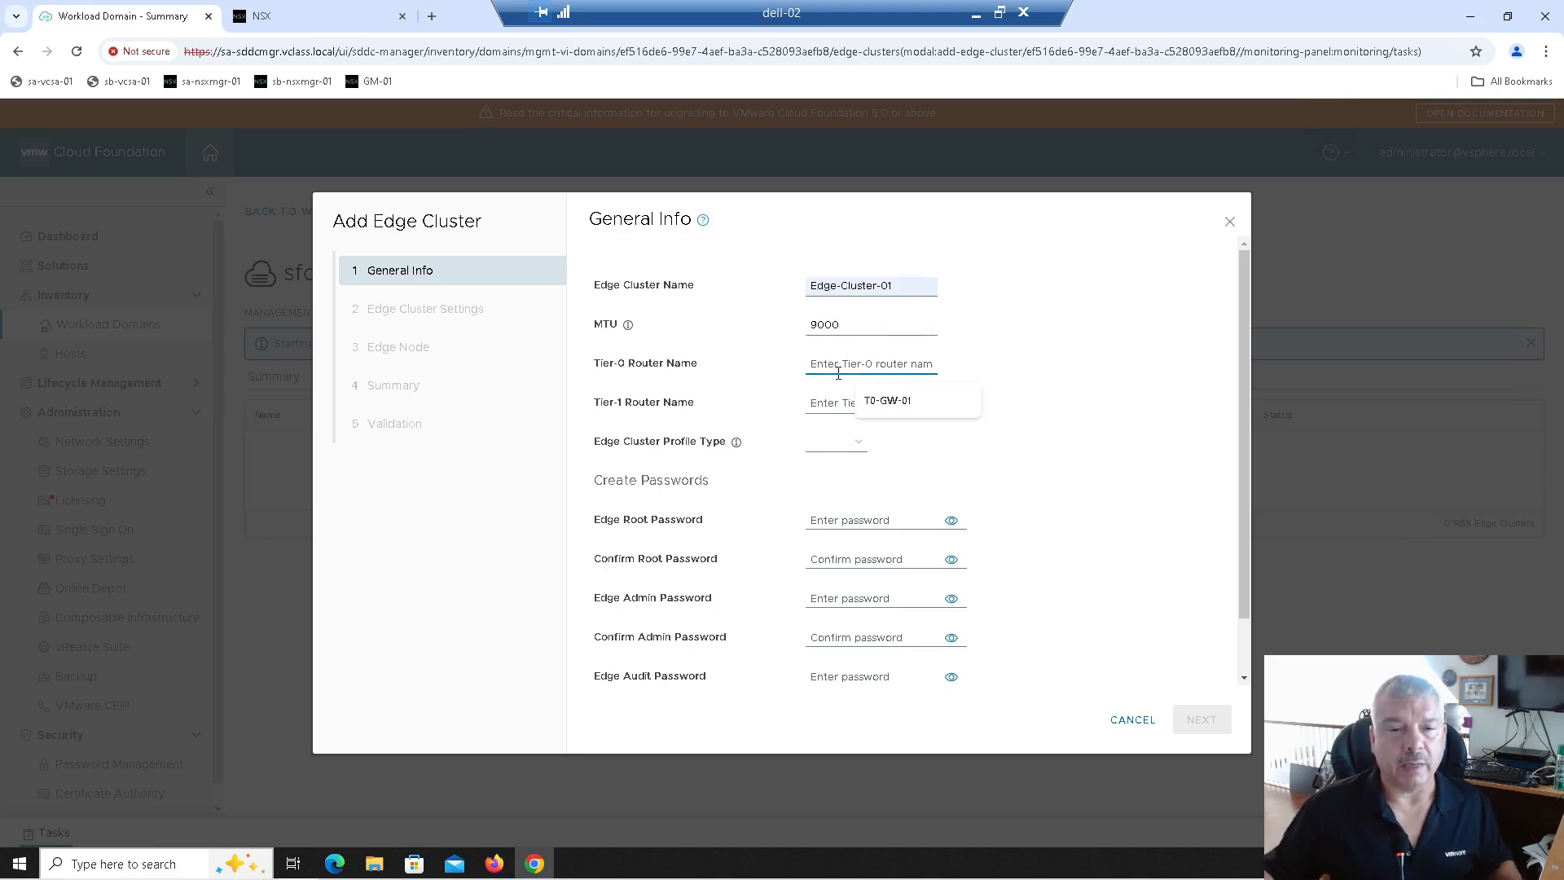
left_click(736, 365)
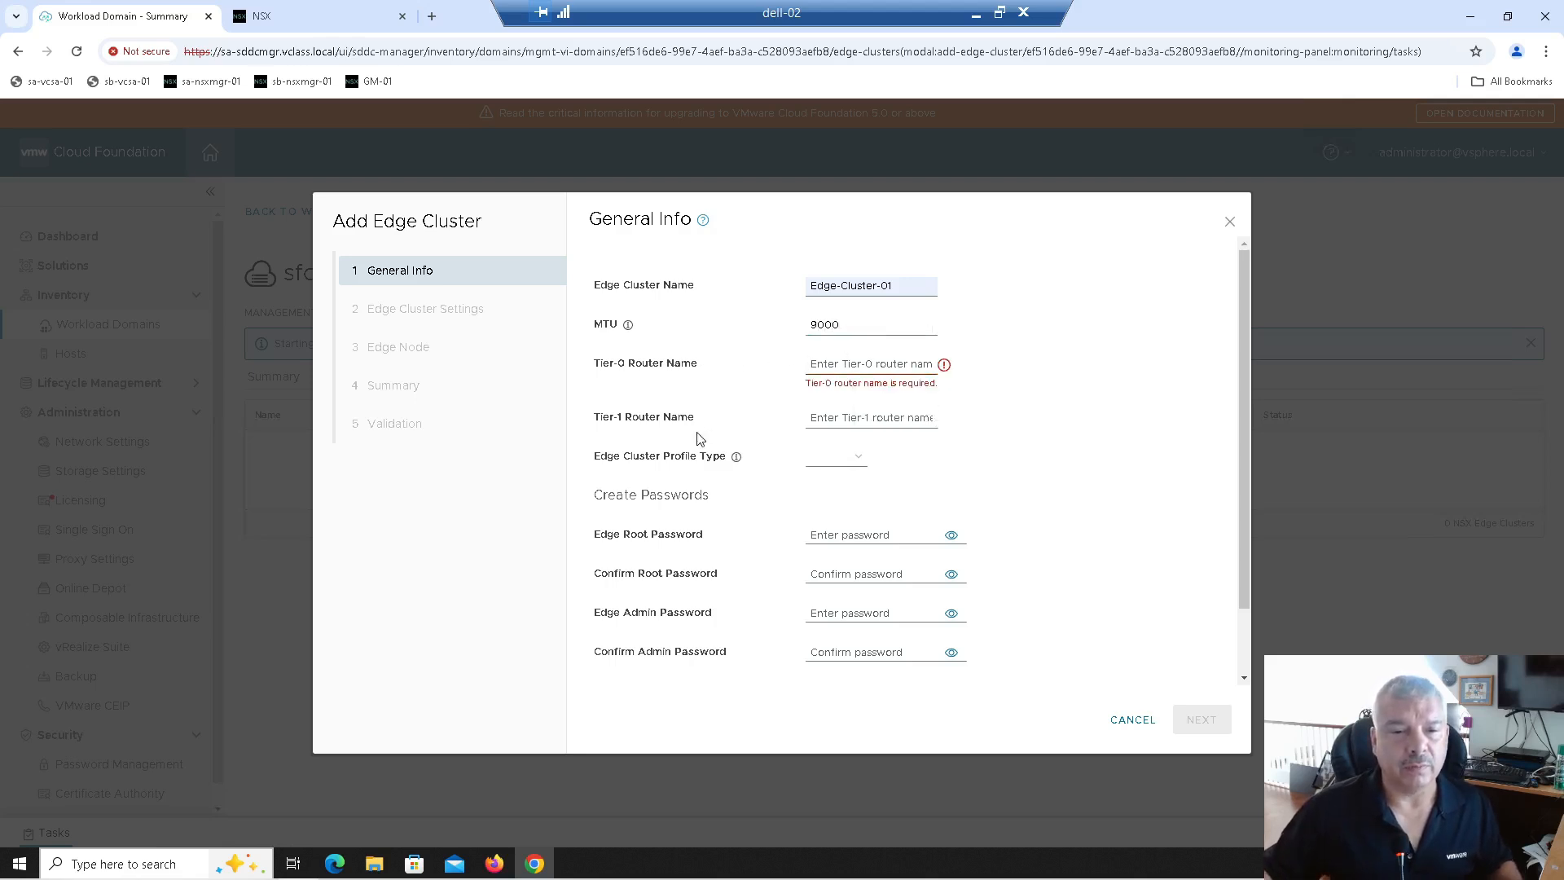
left_click_drag(596, 365, 626, 371)
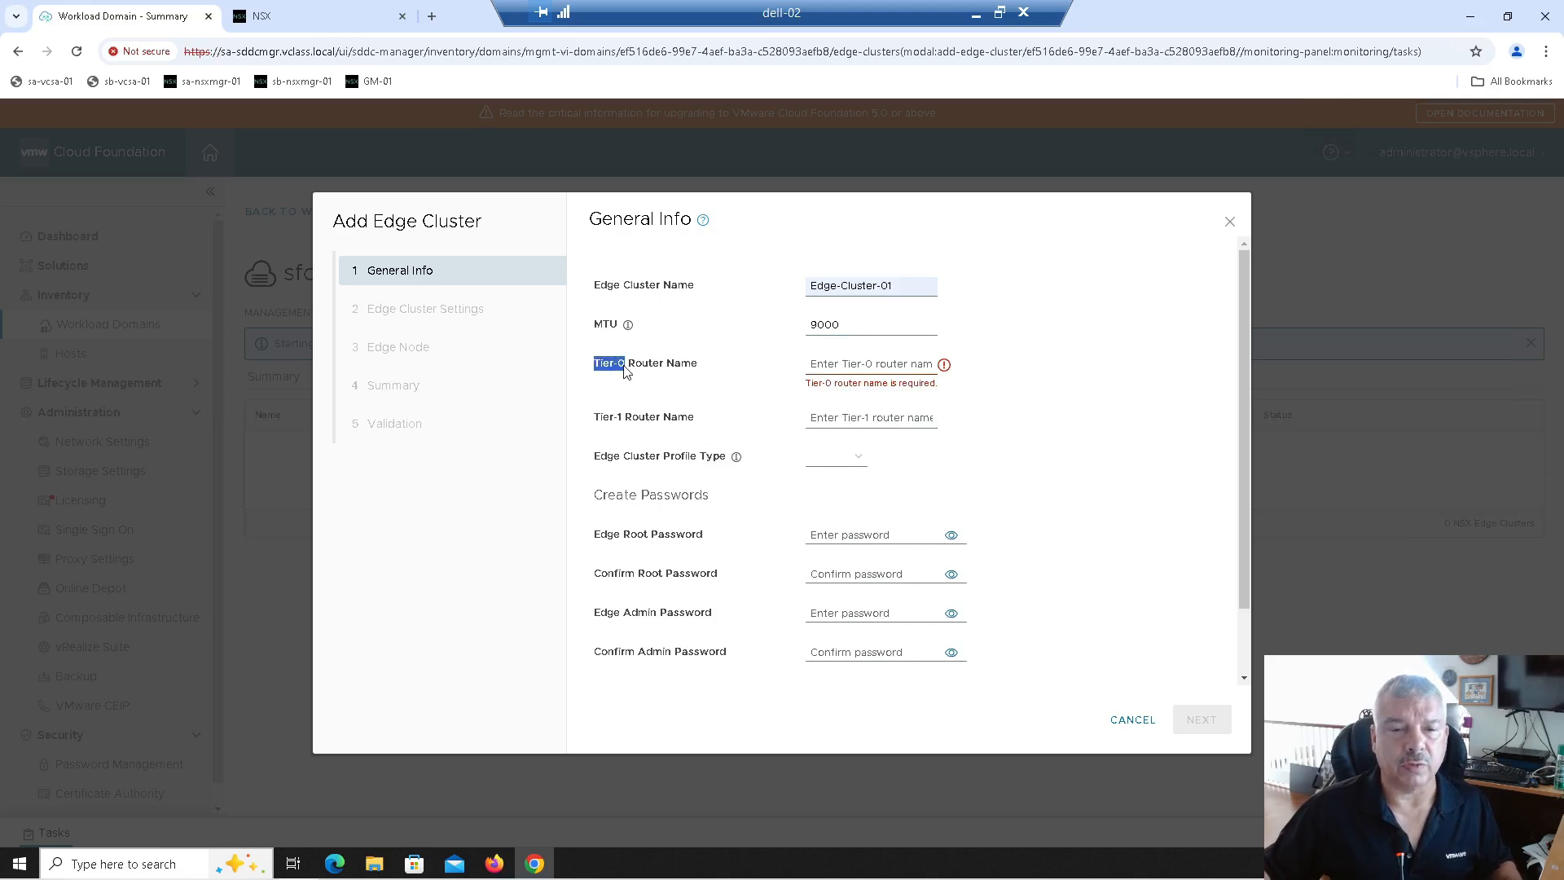
left_click_drag(590, 417, 623, 427)
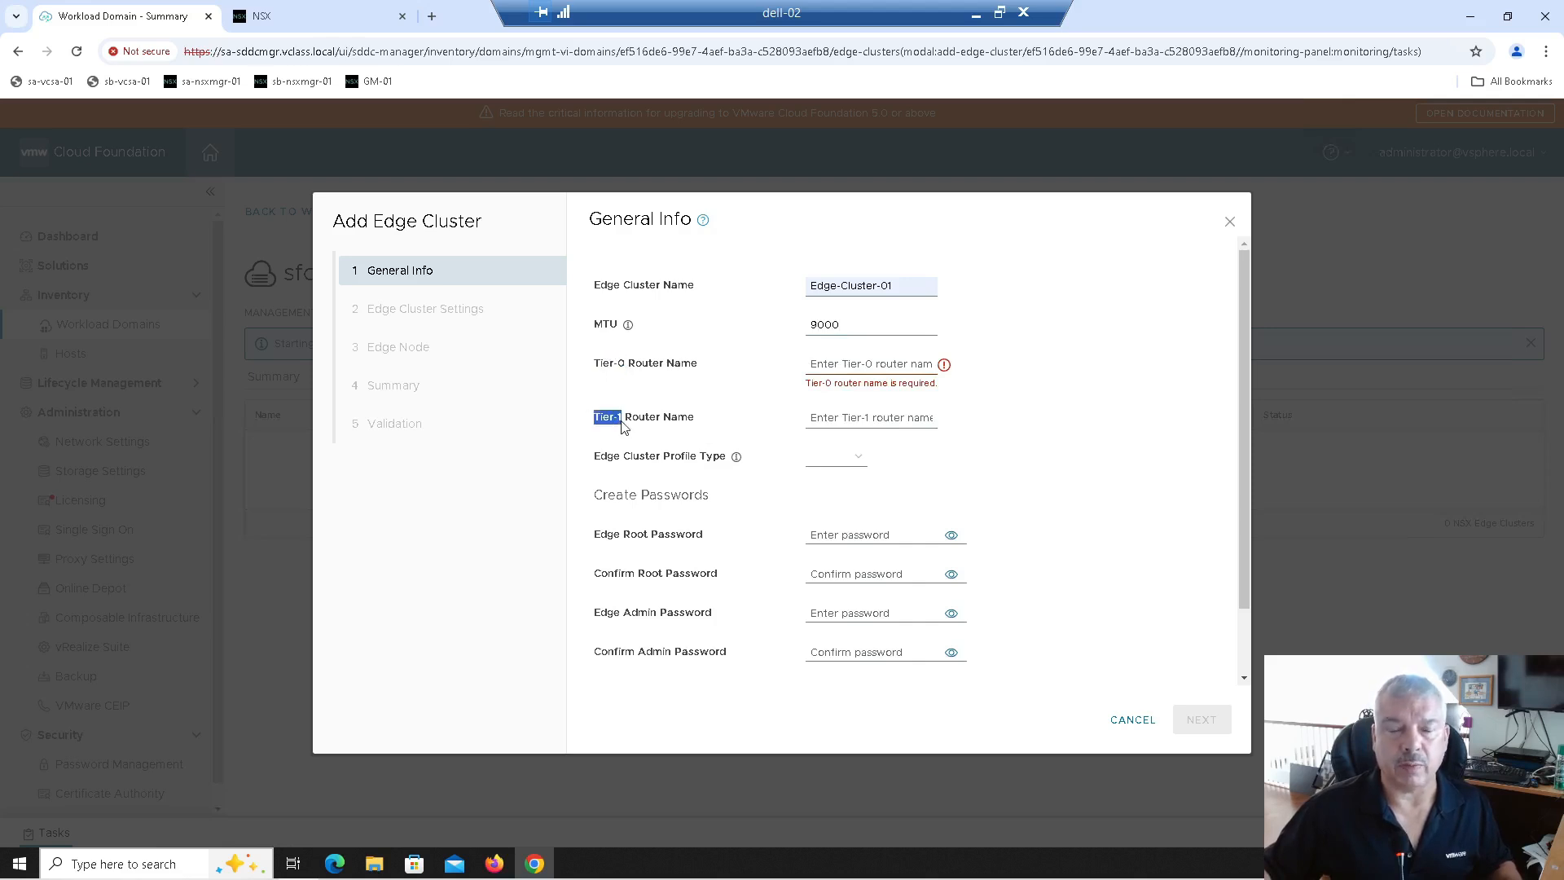
left_click(836, 362)
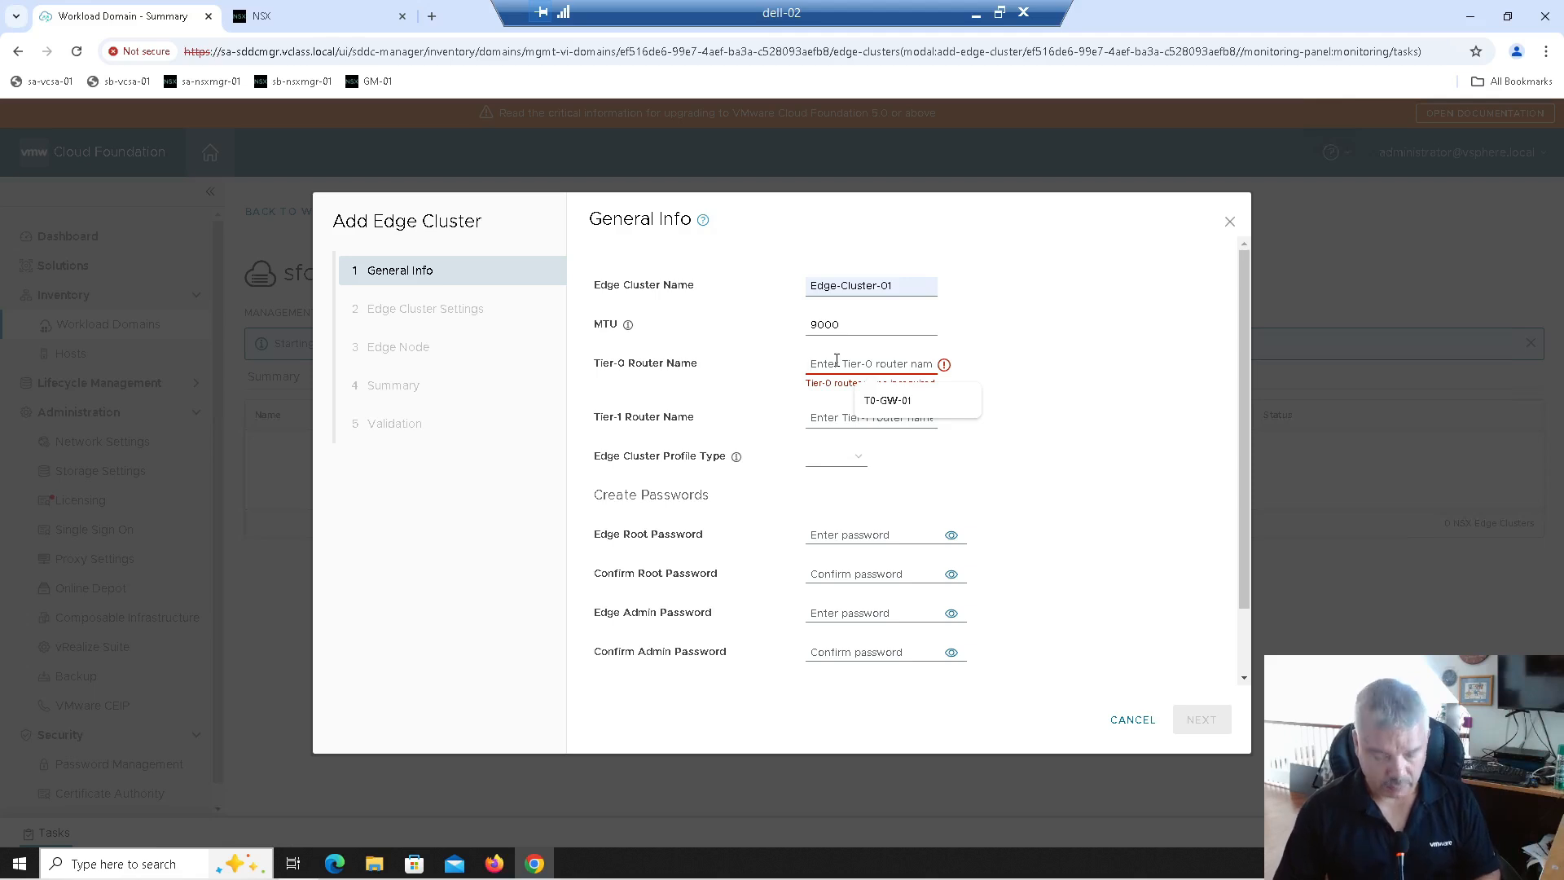
type("T0-GW-01")
key("Tab")
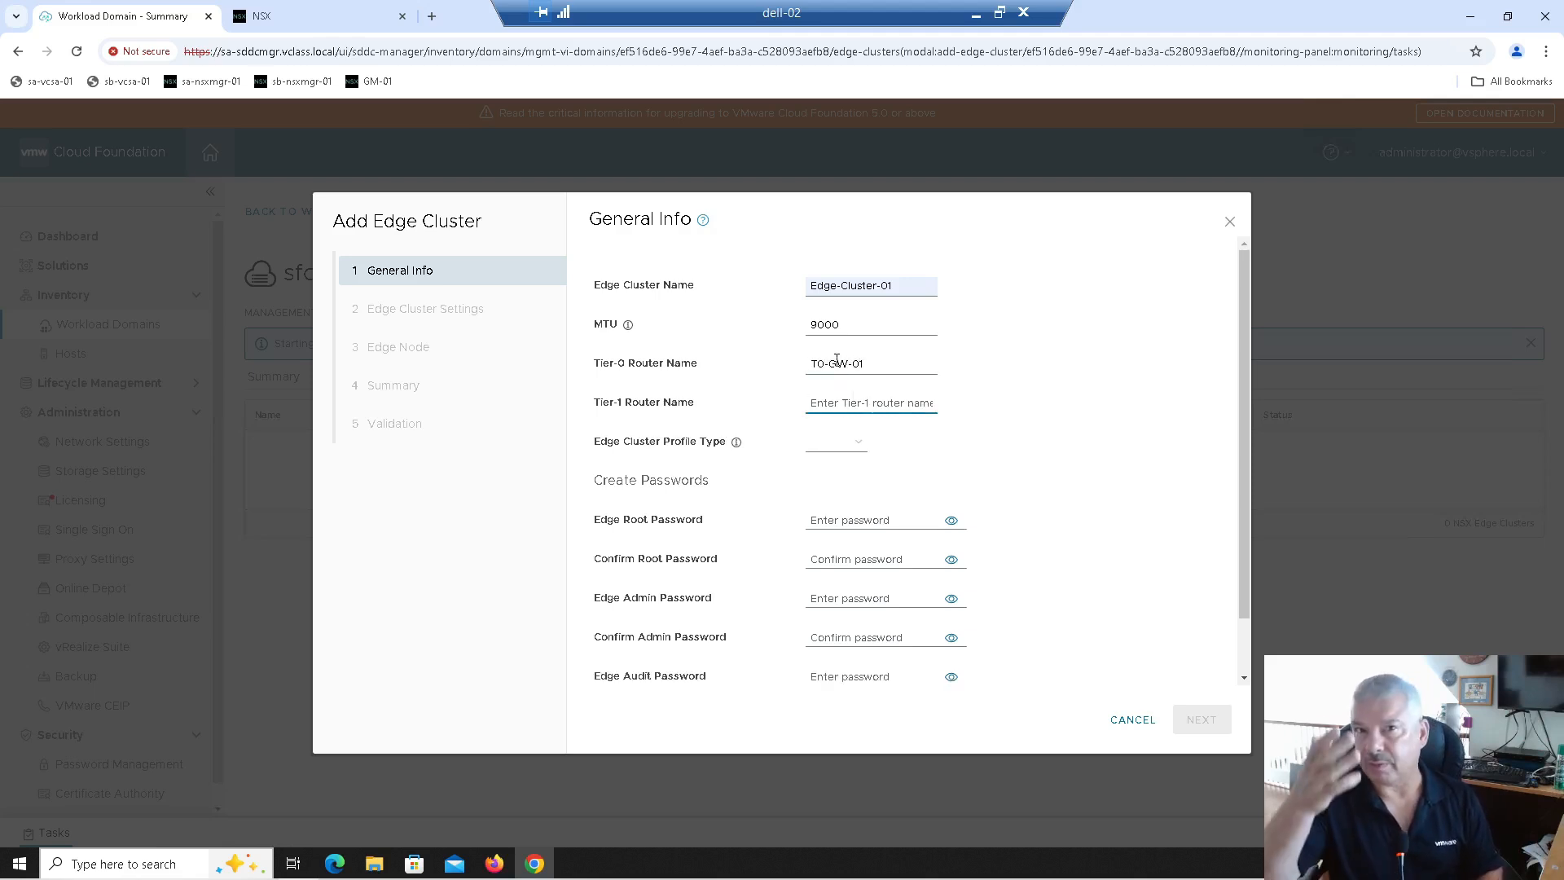
type("T")
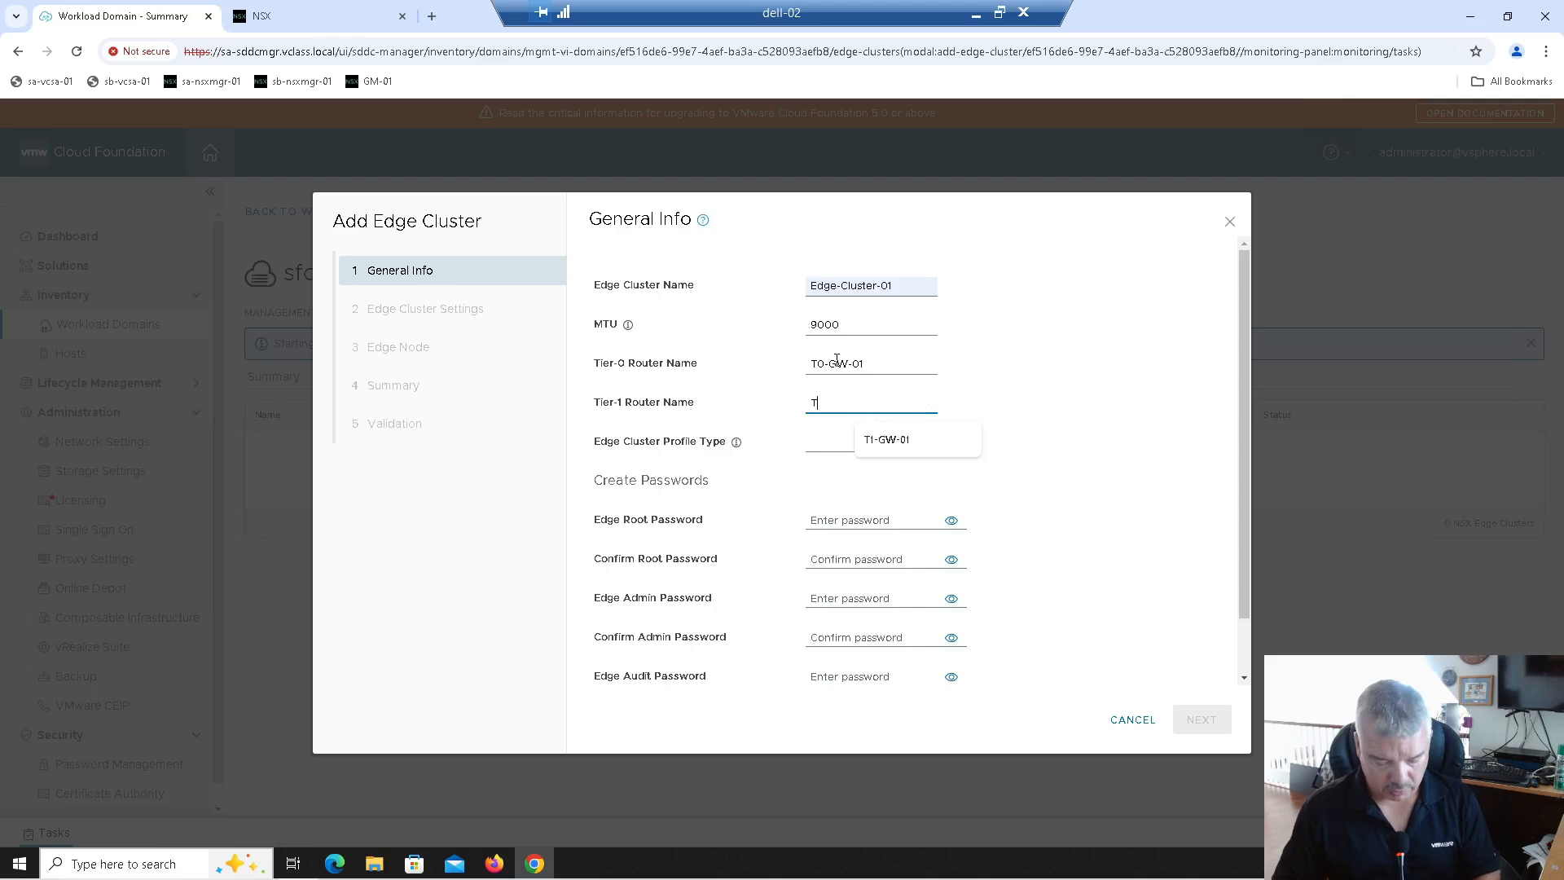
type("1-GW-01")
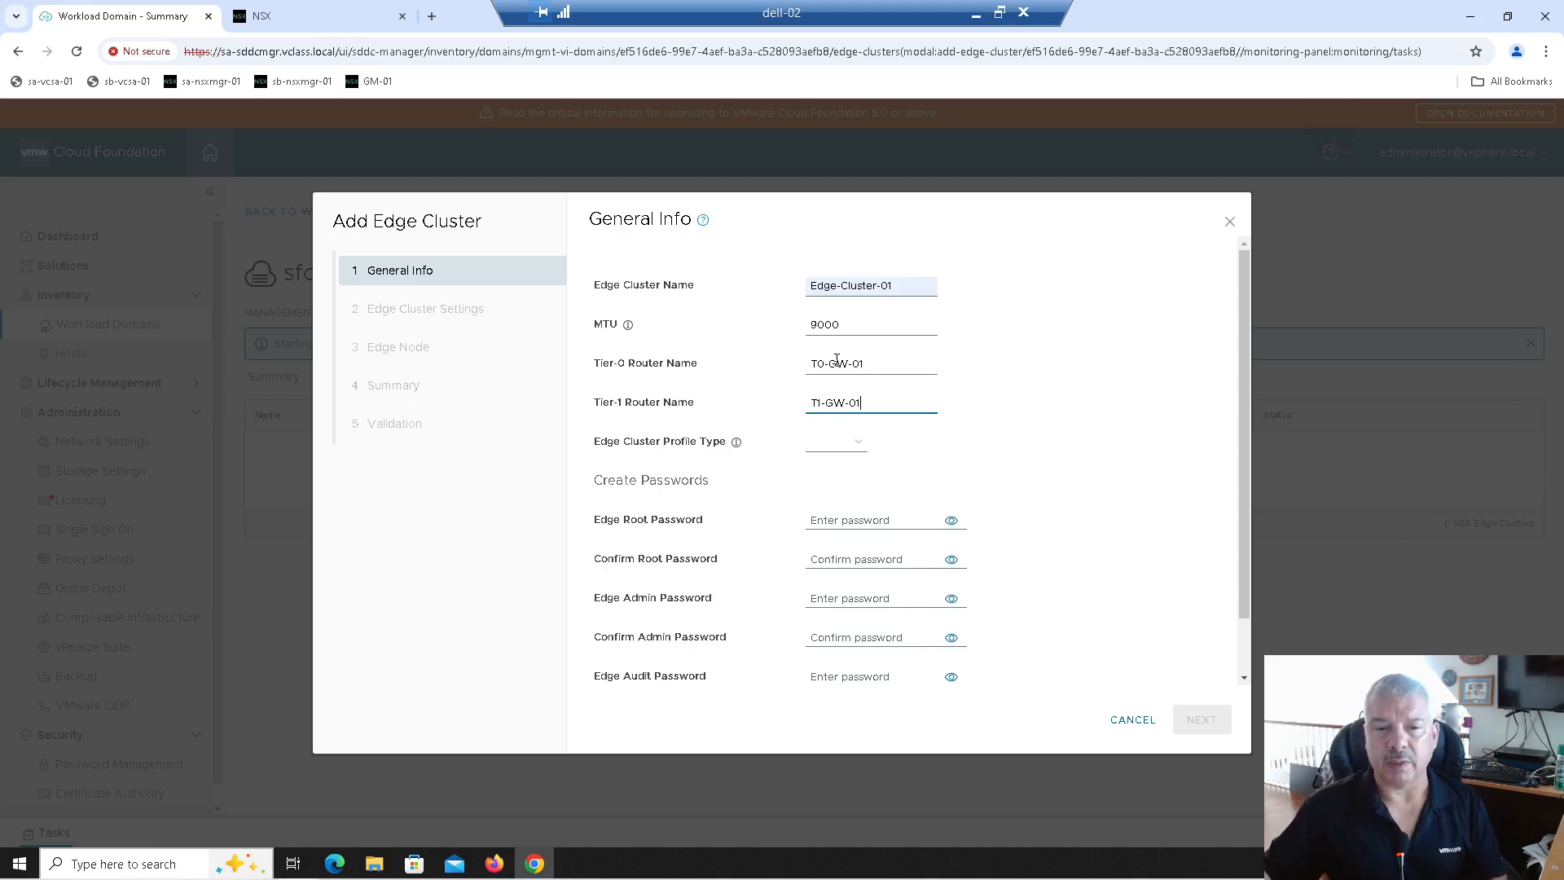
Step: Set the Edge Cluster Profile Type to Default
mouse_move(798, 461)
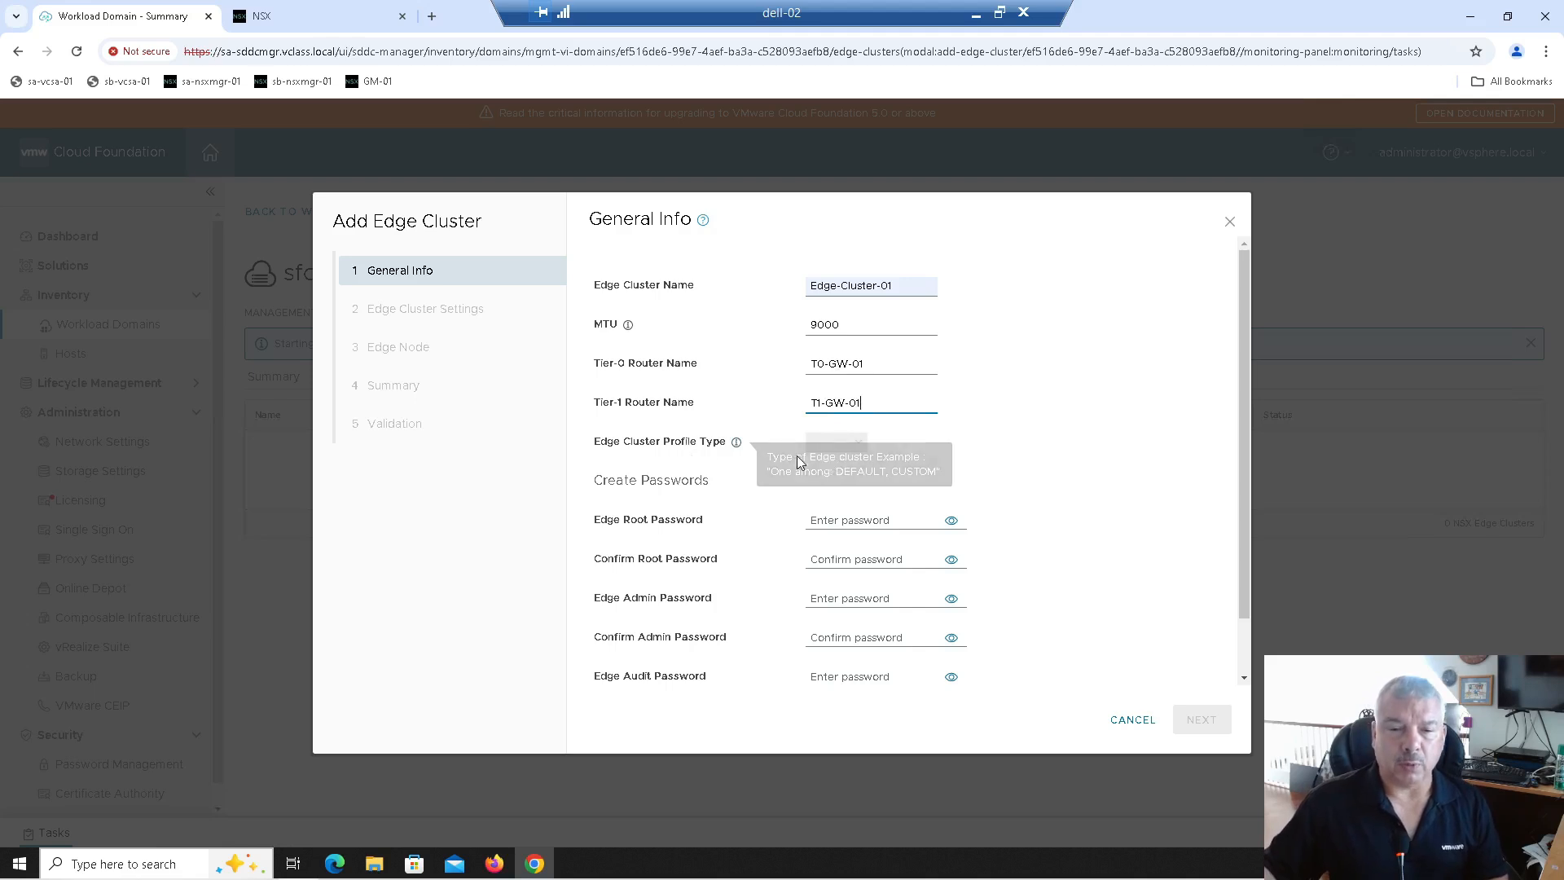
left_click(859, 444)
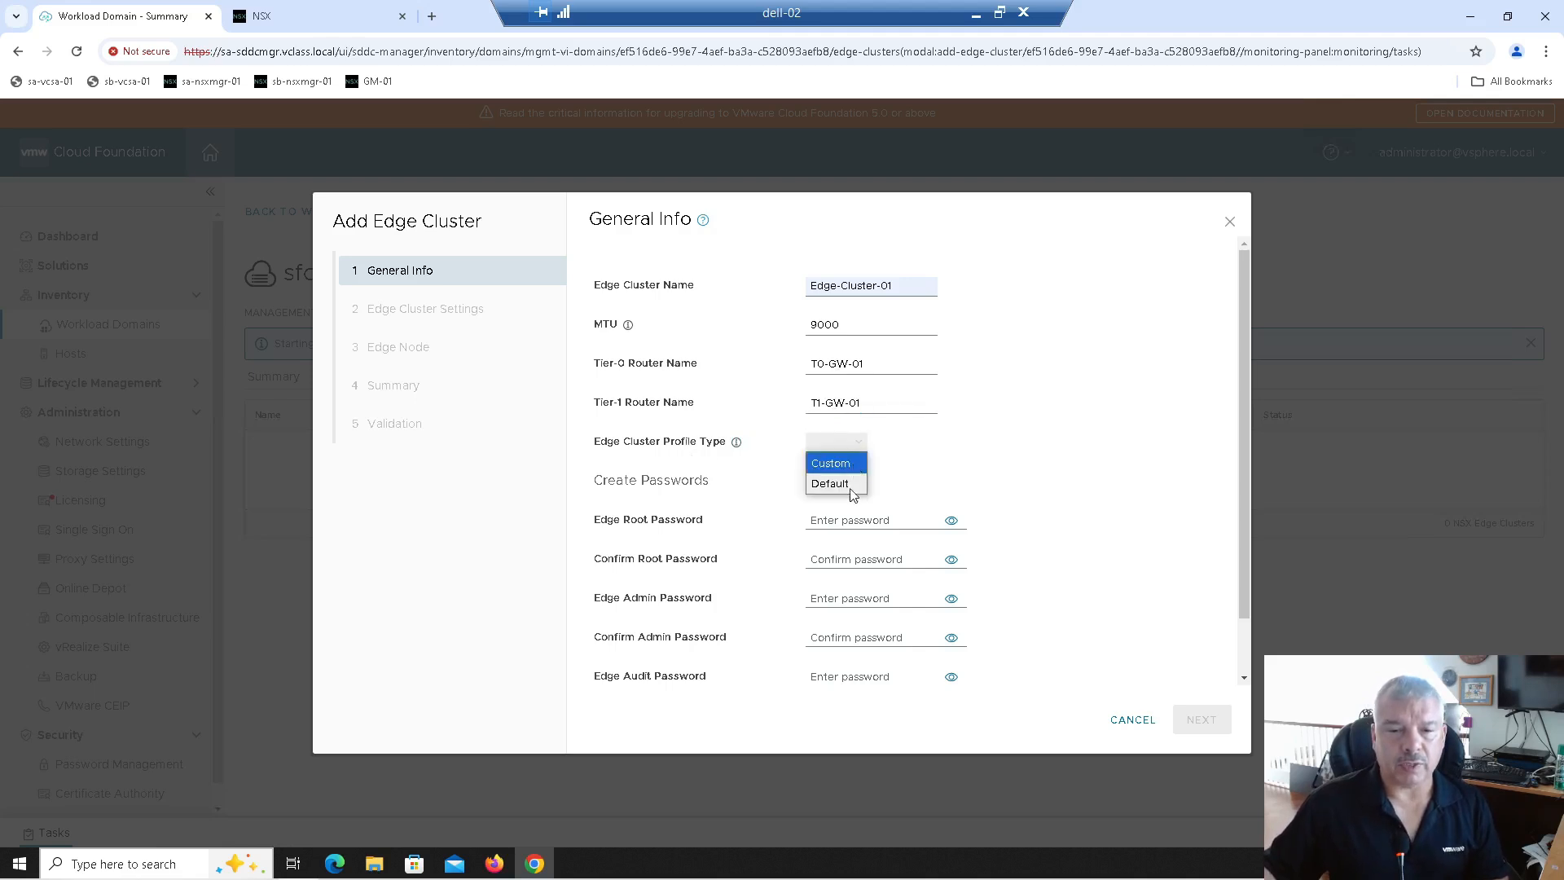
left_click(847, 484)
left_click(859, 448)
left_click(845, 464)
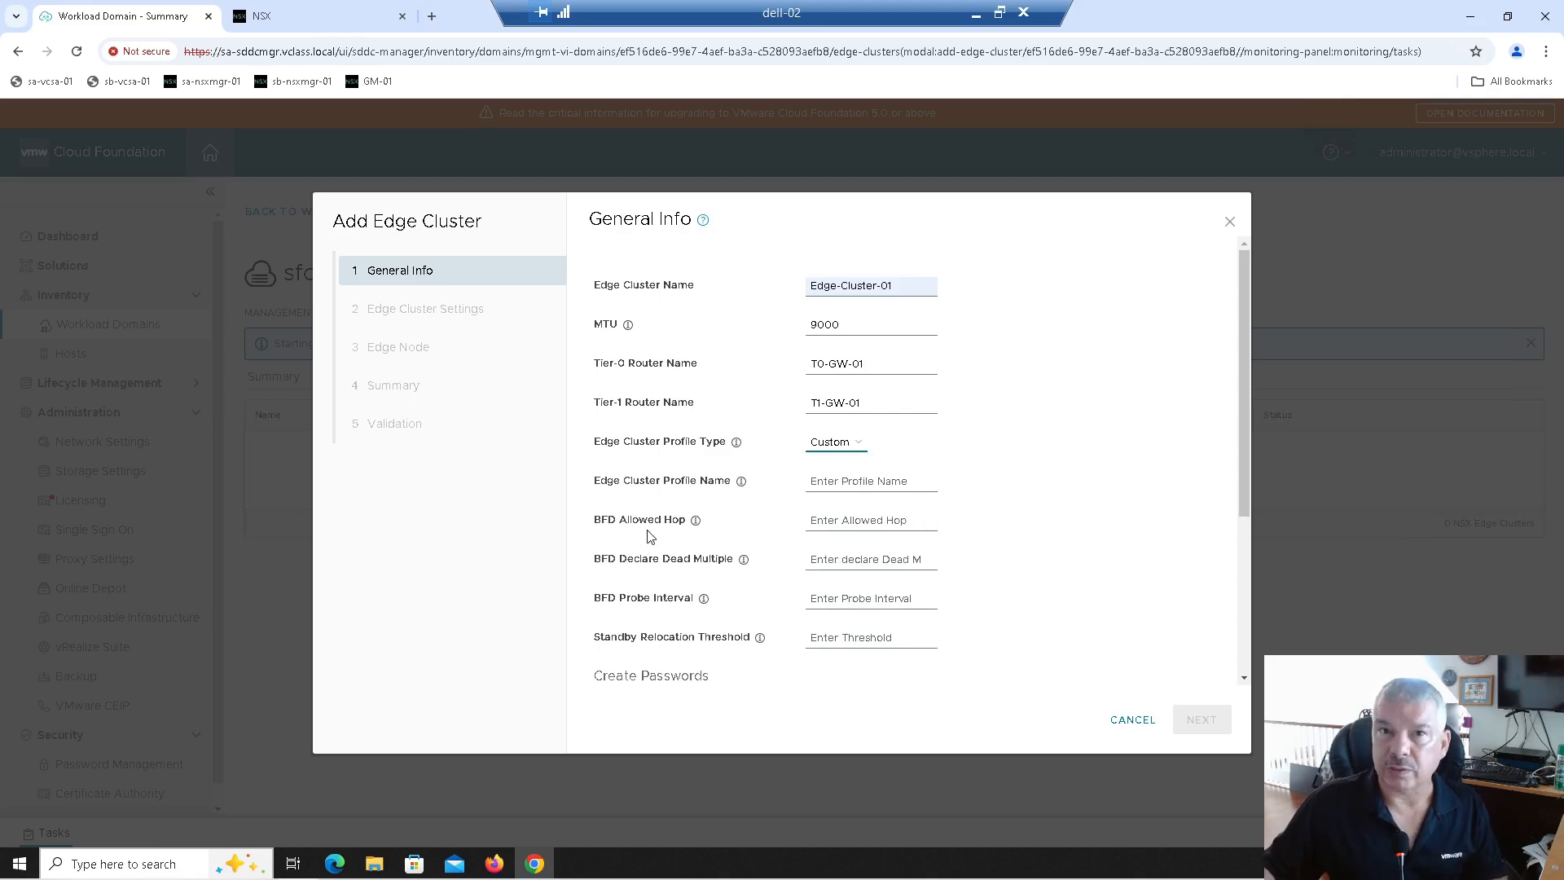
left_click(818, 447)
left_click(829, 484)
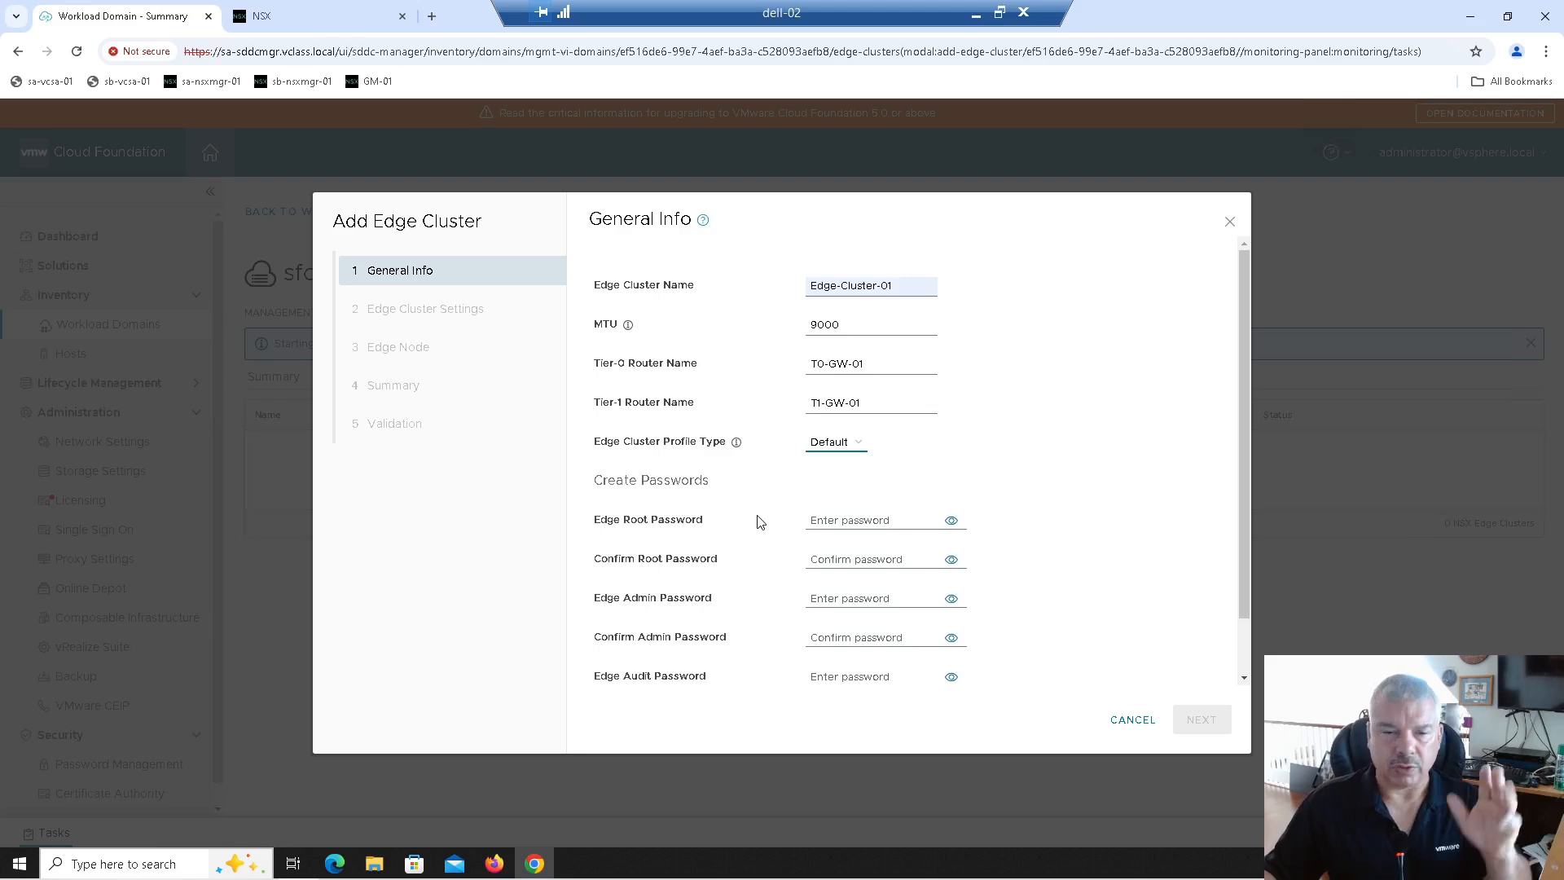
Step: Enter and confirm the edge root, admin and audit passwords
left_click(823, 518)
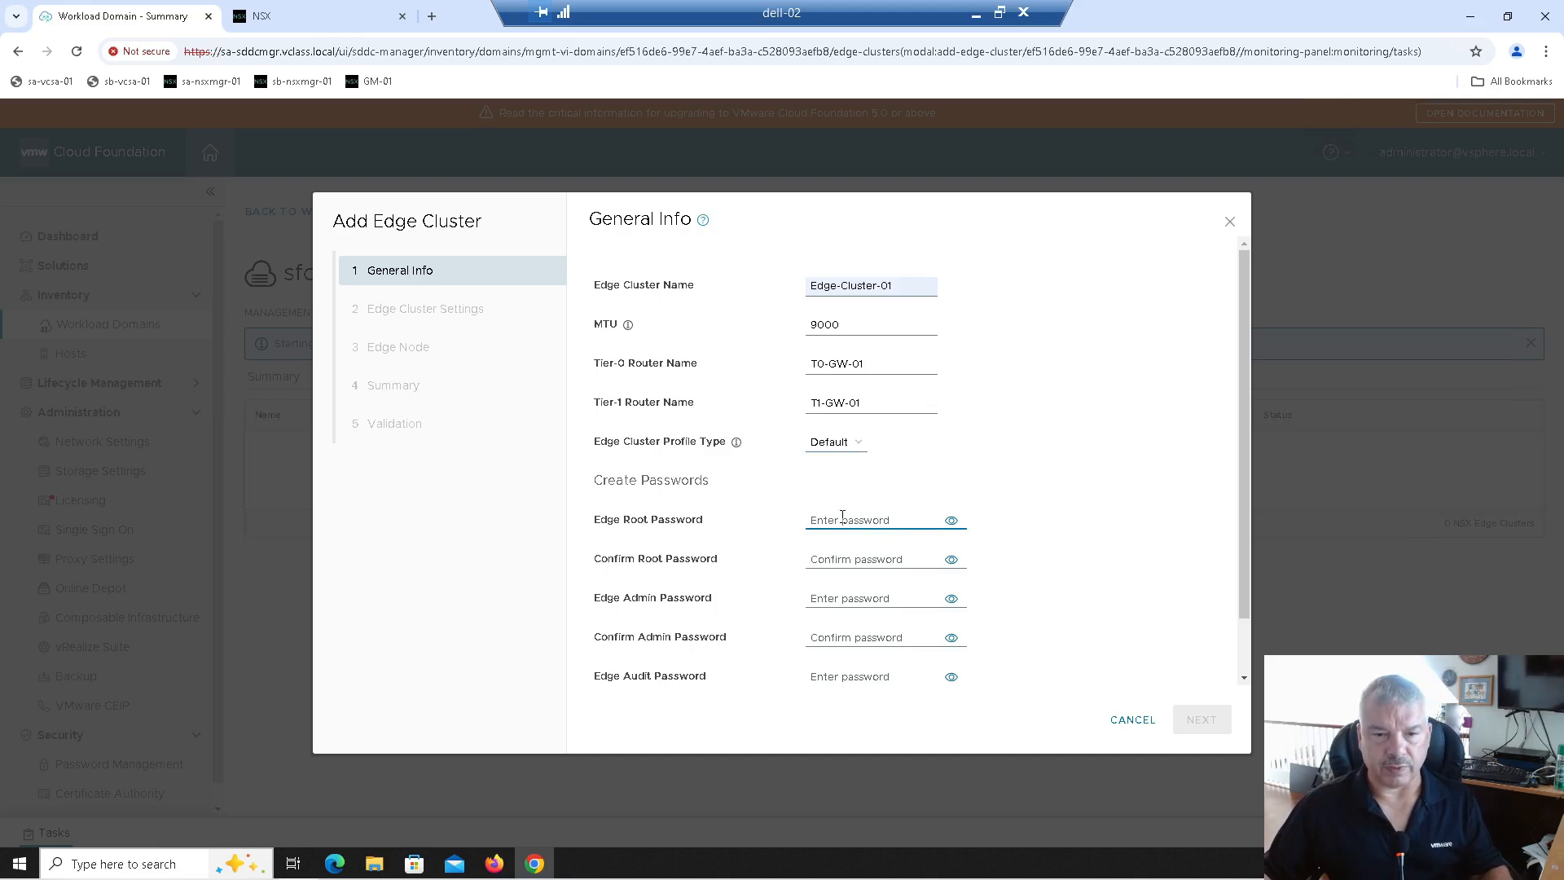
type("V")
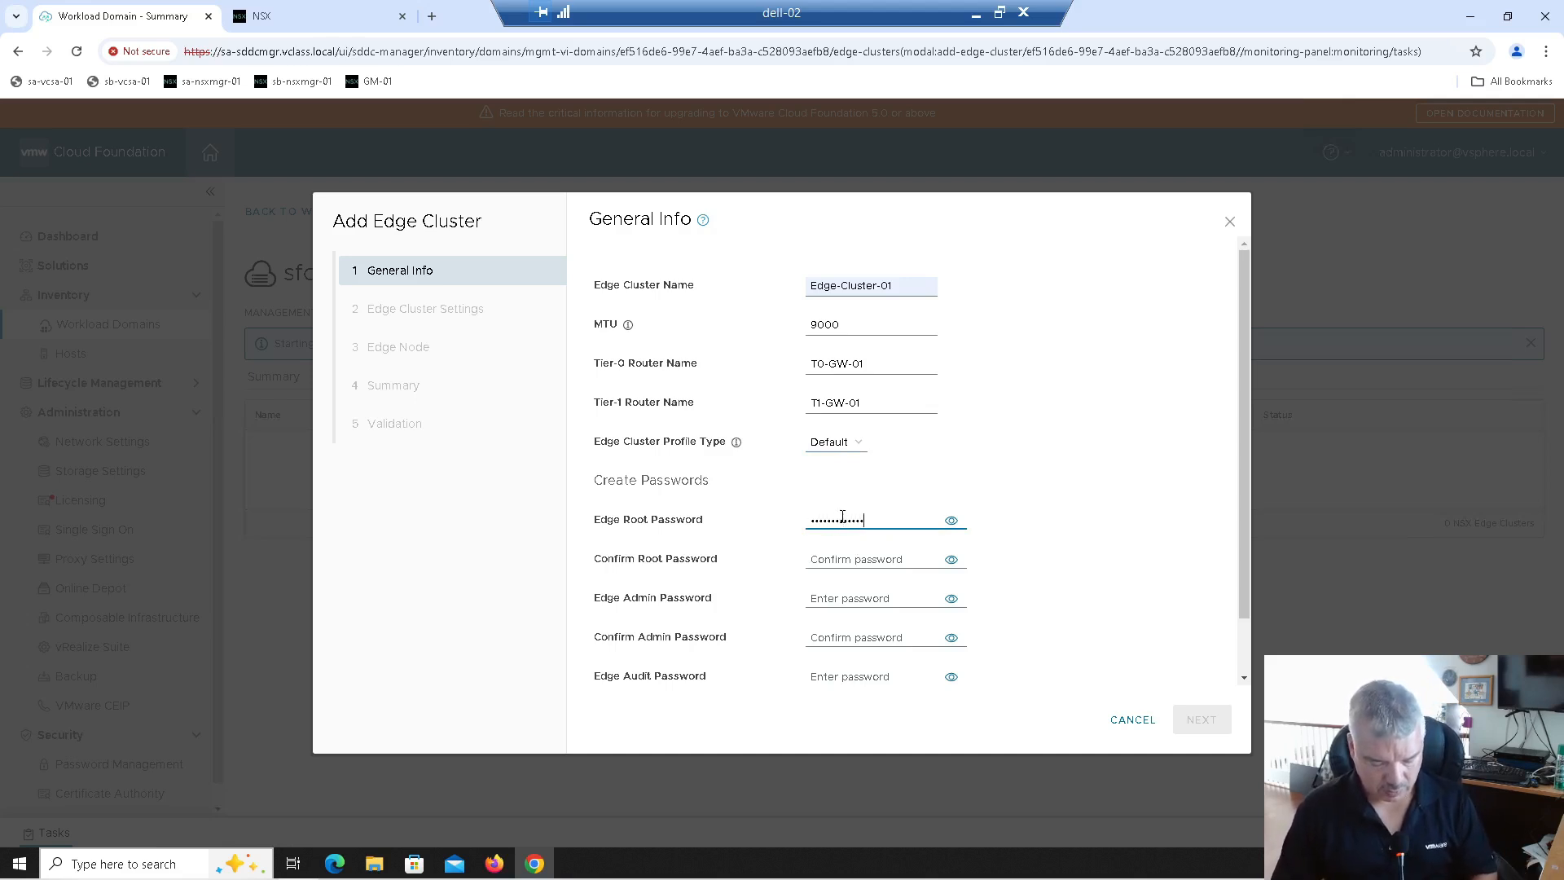
type("e1!")
key("Tab")
type("VMware1!VMware1!")
key("Tab")
type("VMware1!VMware1!")
key("Tab")
type("VMware1!VMware1!")
key("Tab")
type("VMware1!VMware1!")
key("Tab")
Step: Finish confirming the audit password and advance to Edge Cluster Settings
type("VMware1!VMware1!")
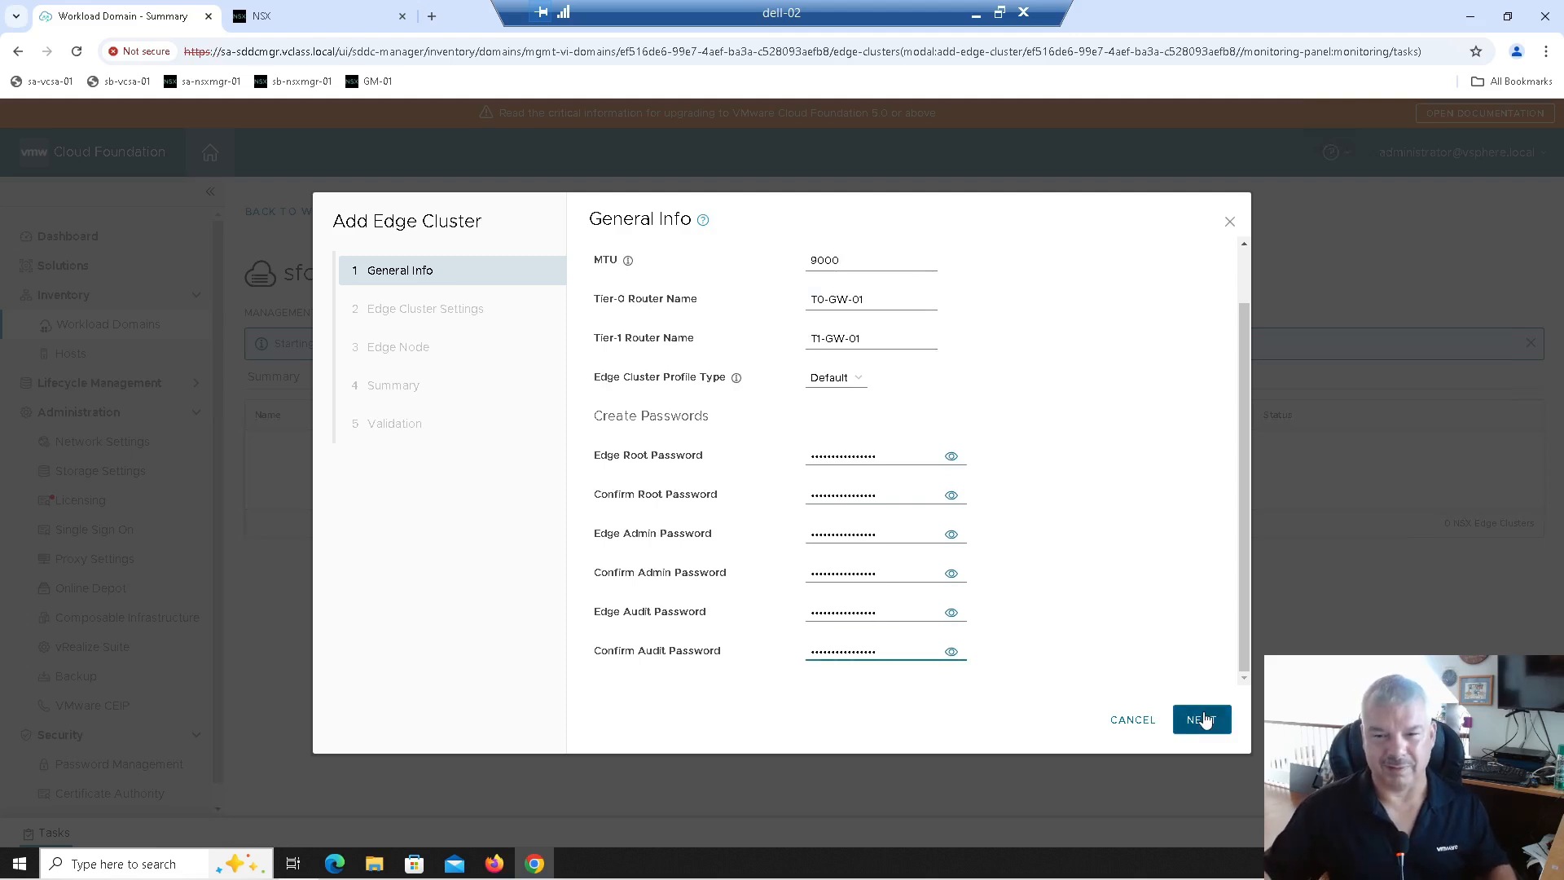
left_click(1203, 720)
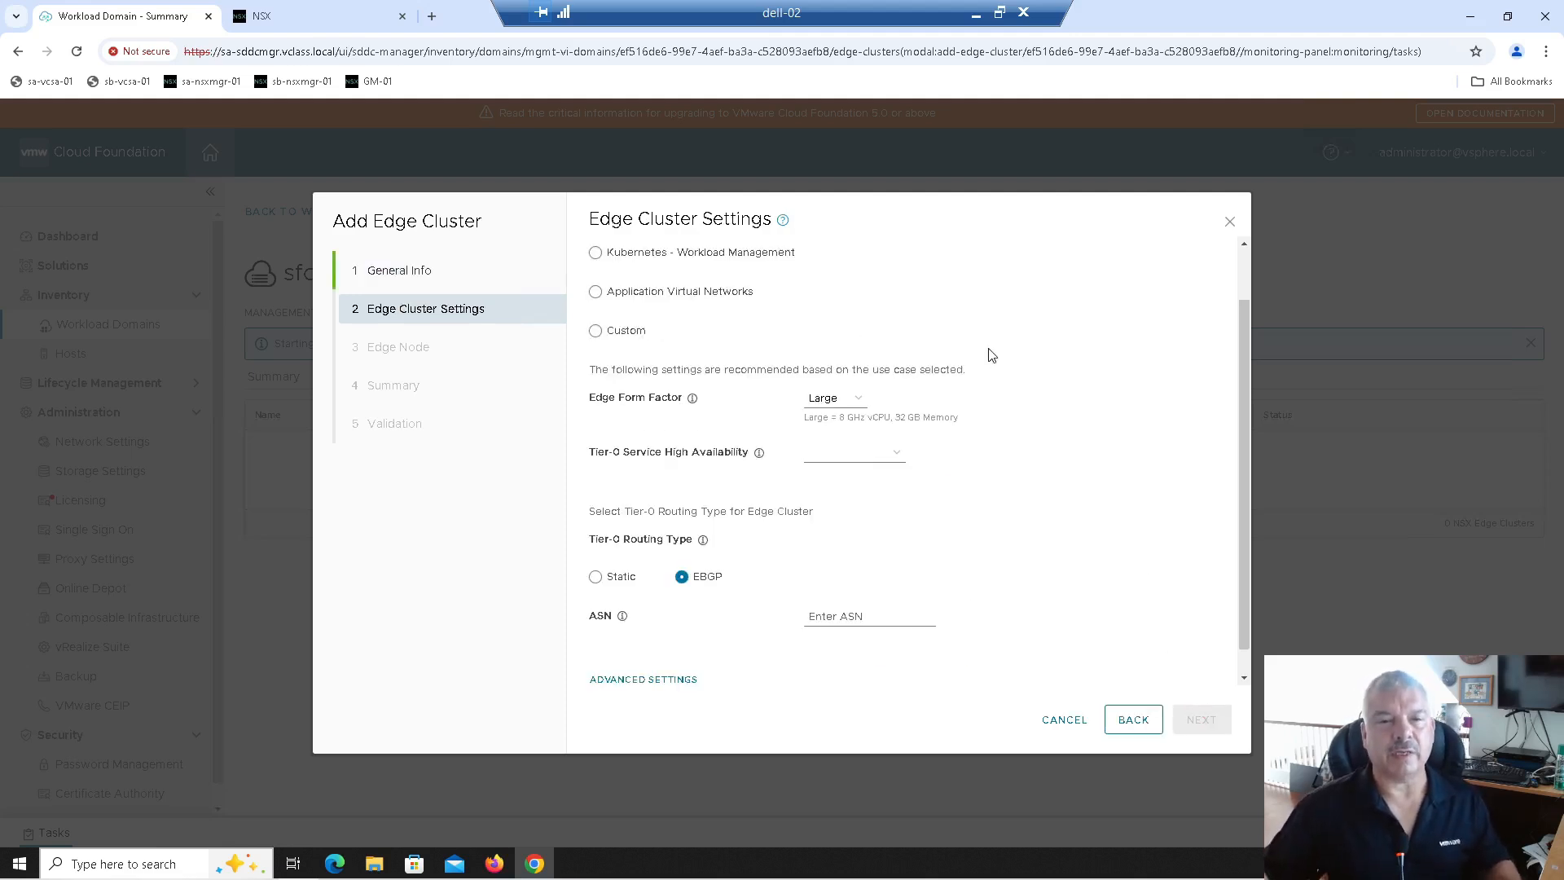
scroll(990, 356, "up", 2)
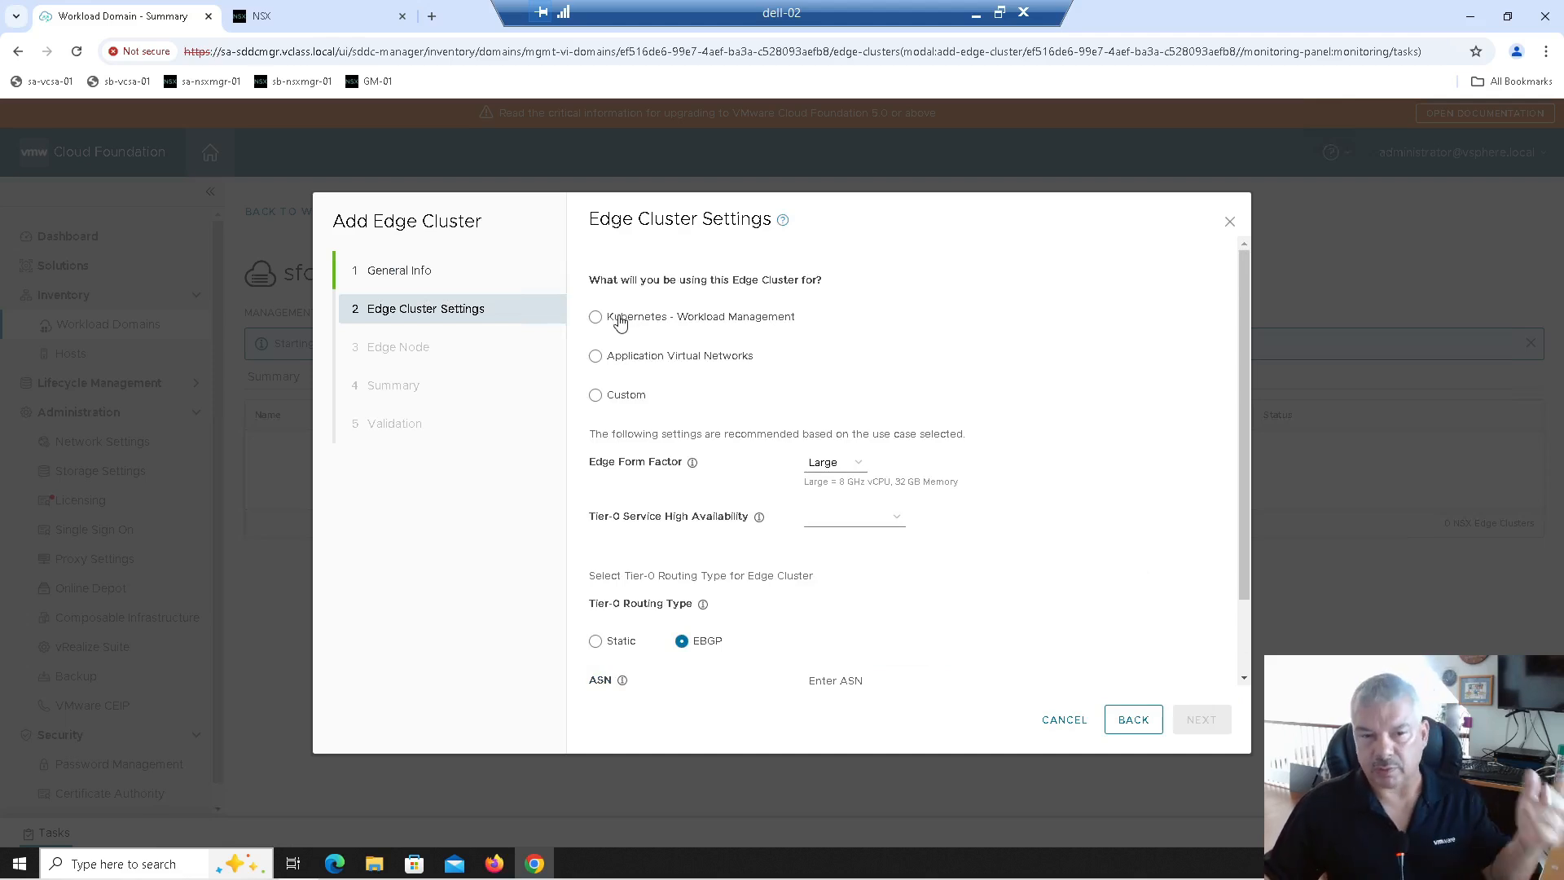
Step: Select Application Virtual Networks as the use case, with Medium form factor and Active-Active HA
left_click(619, 364)
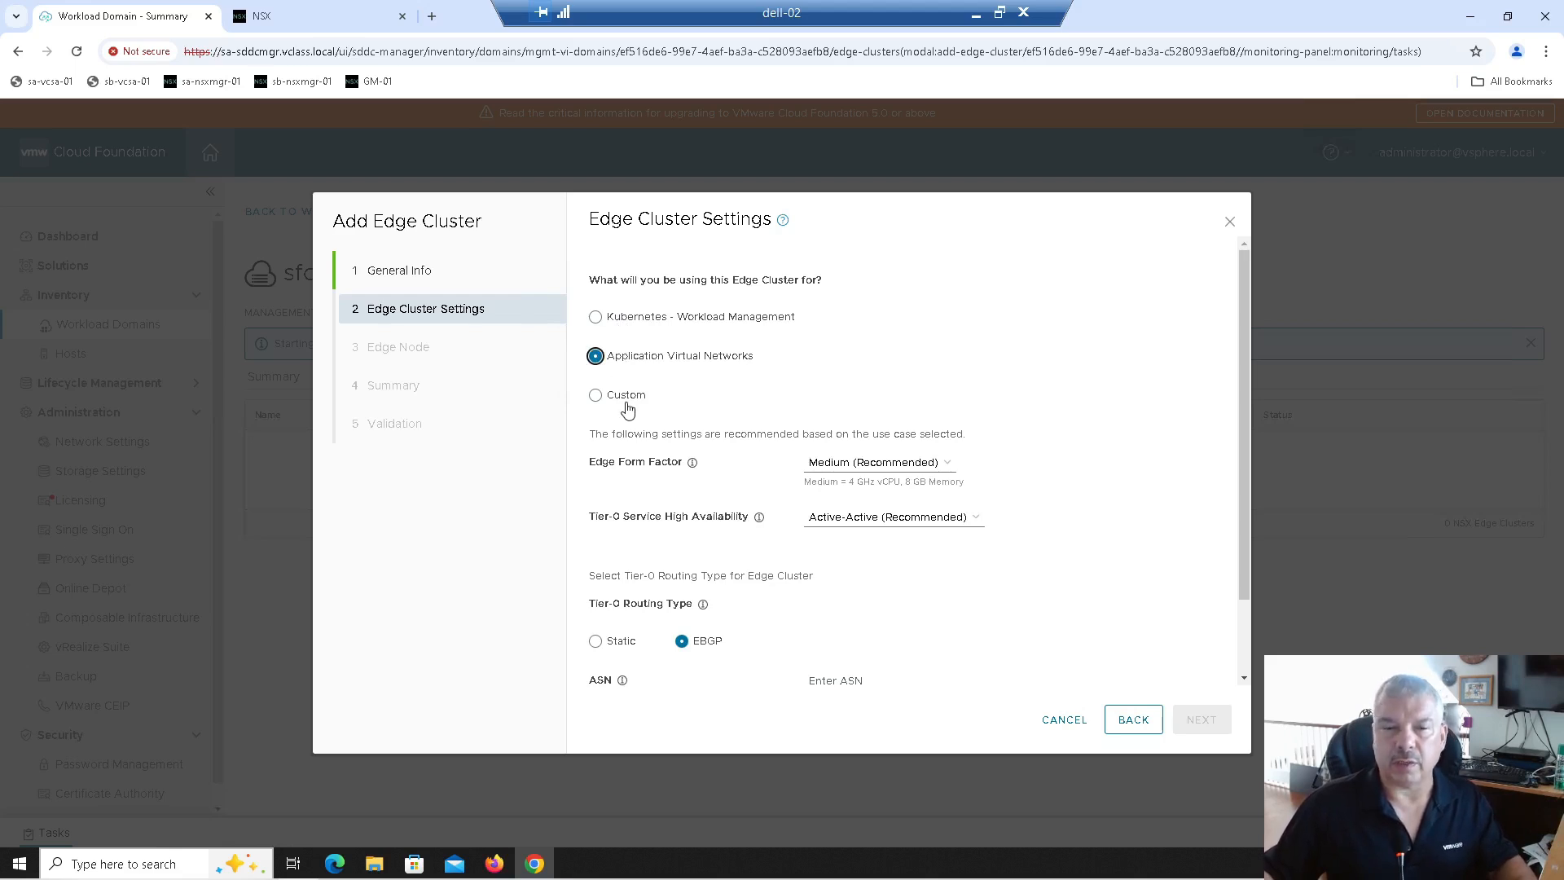
left_click(627, 399)
left_click(626, 362)
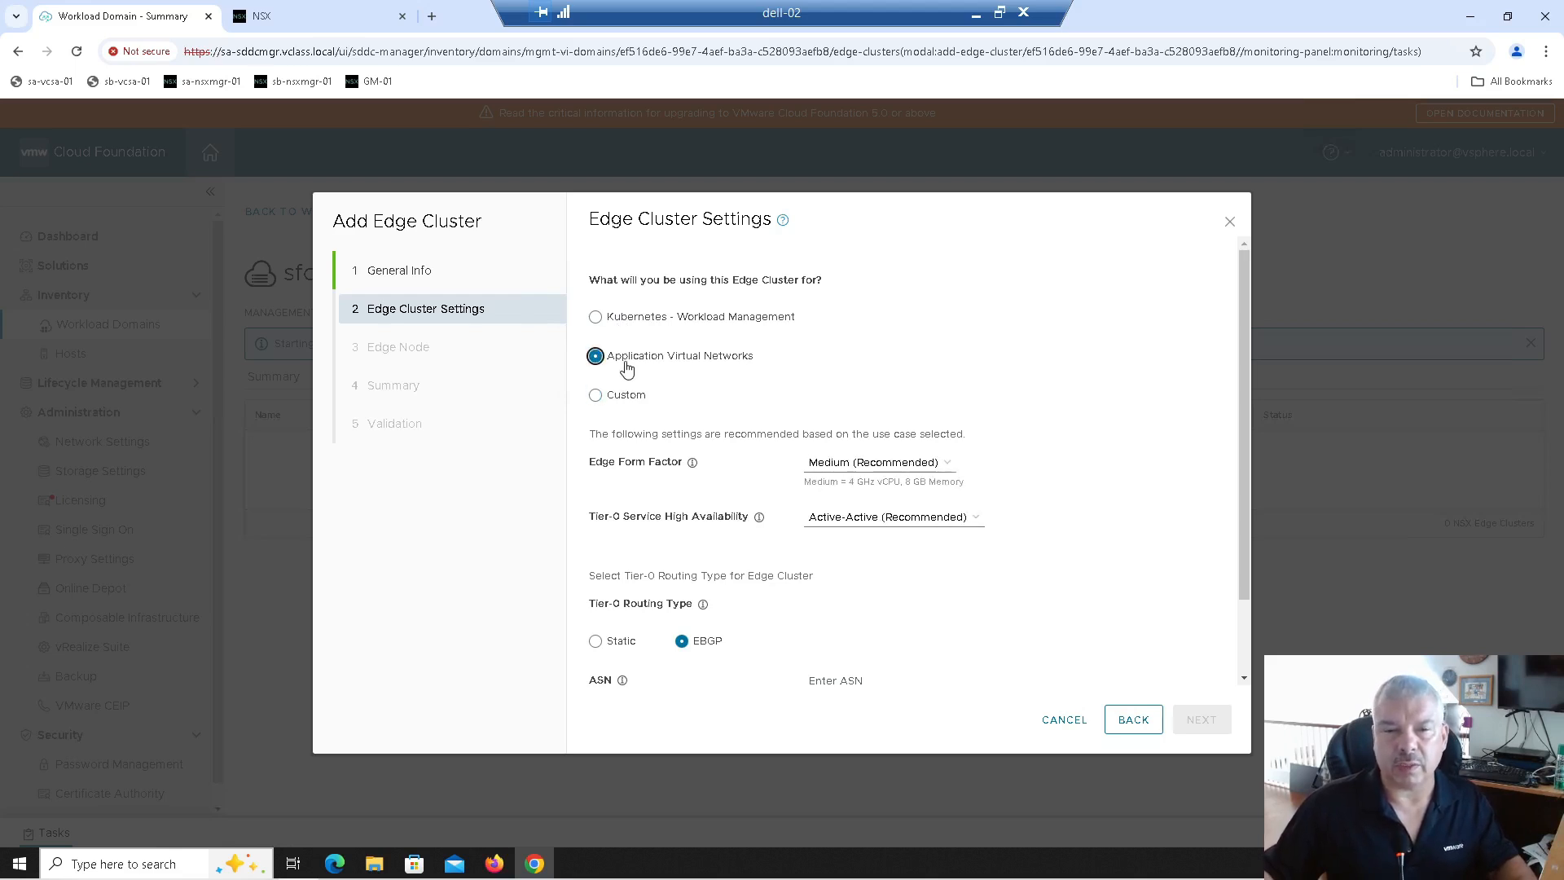
left_click(620, 319)
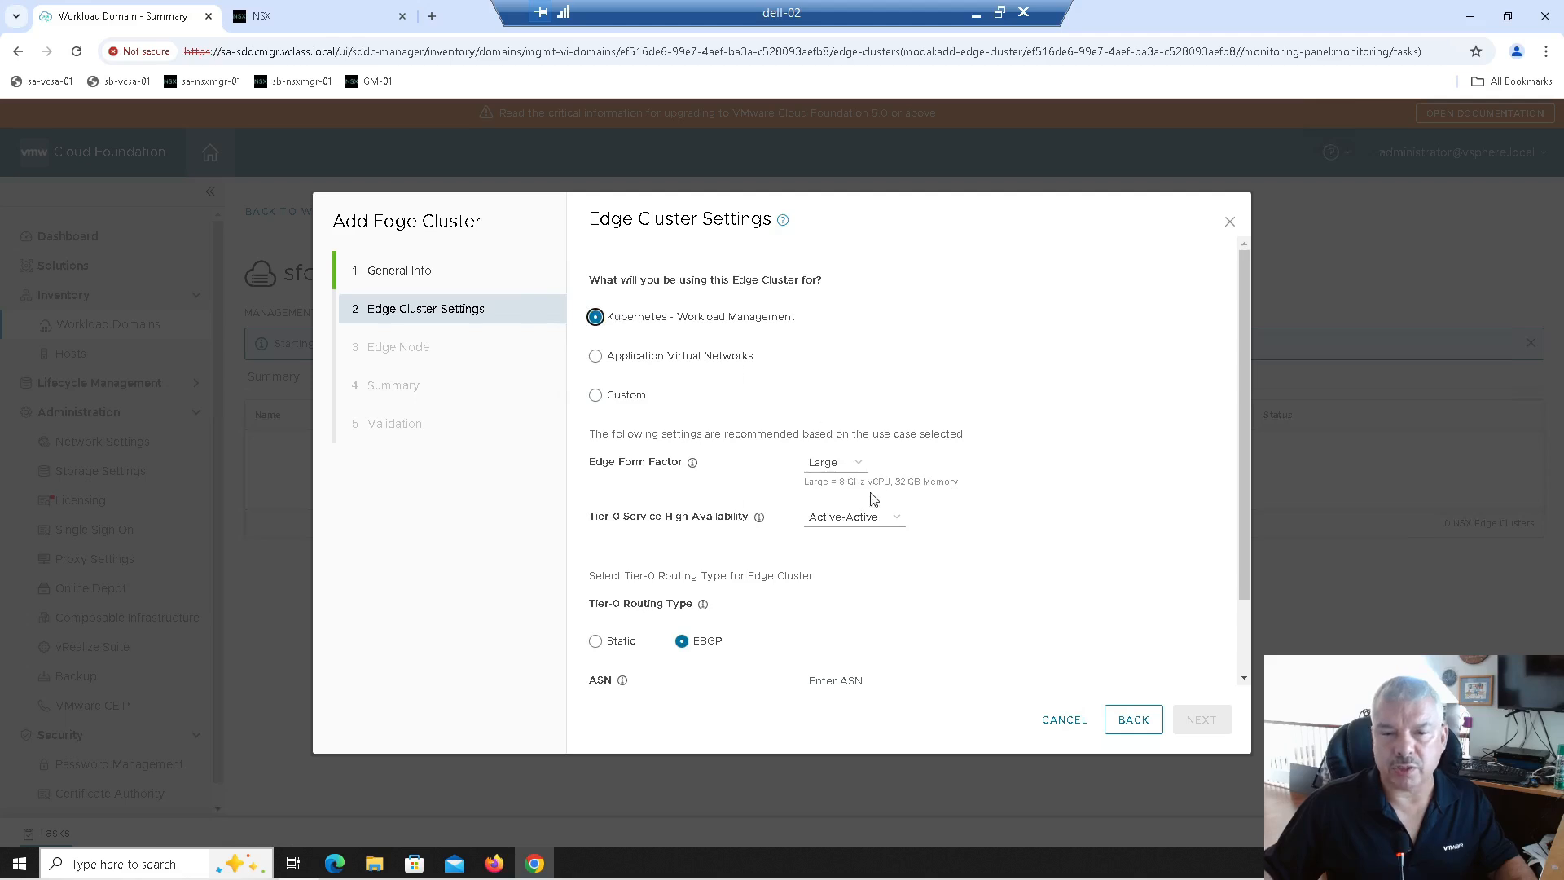
left_click(651, 362)
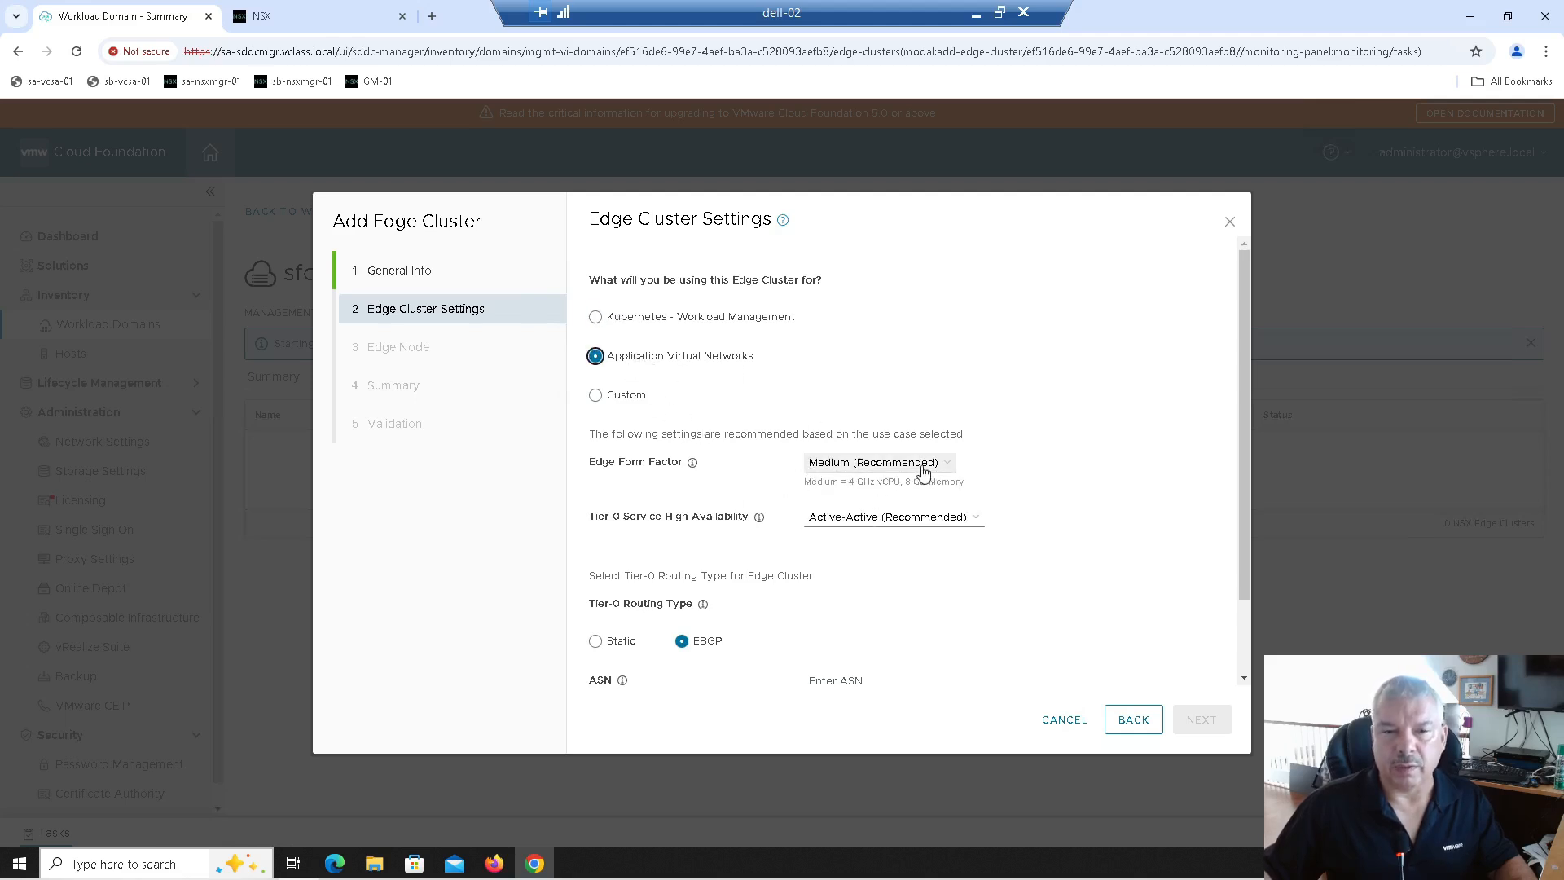
left_click(622, 402)
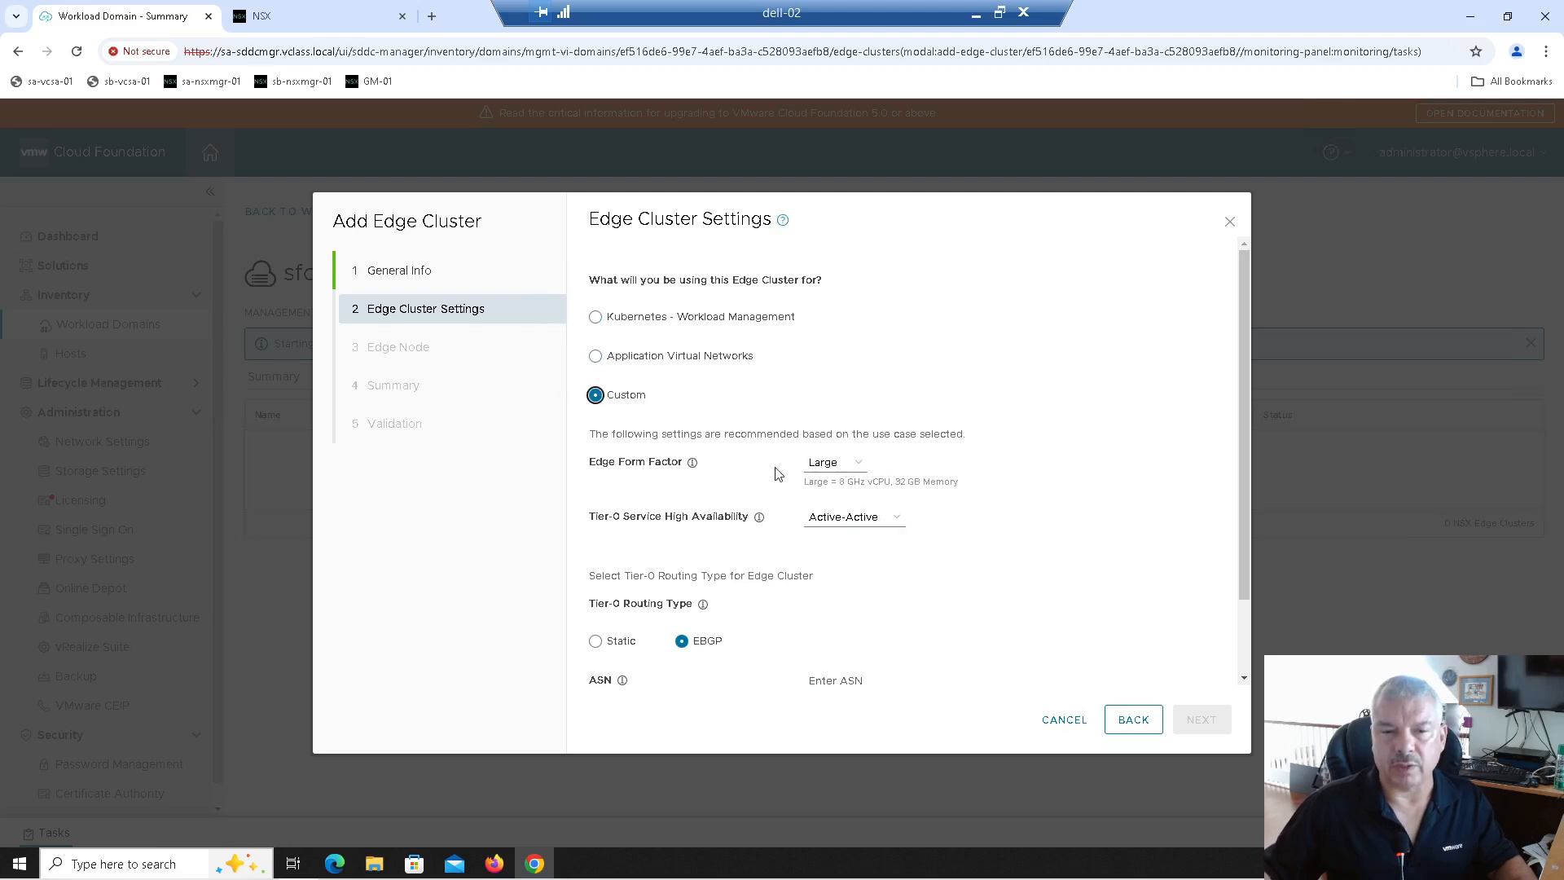
left_click(829, 462)
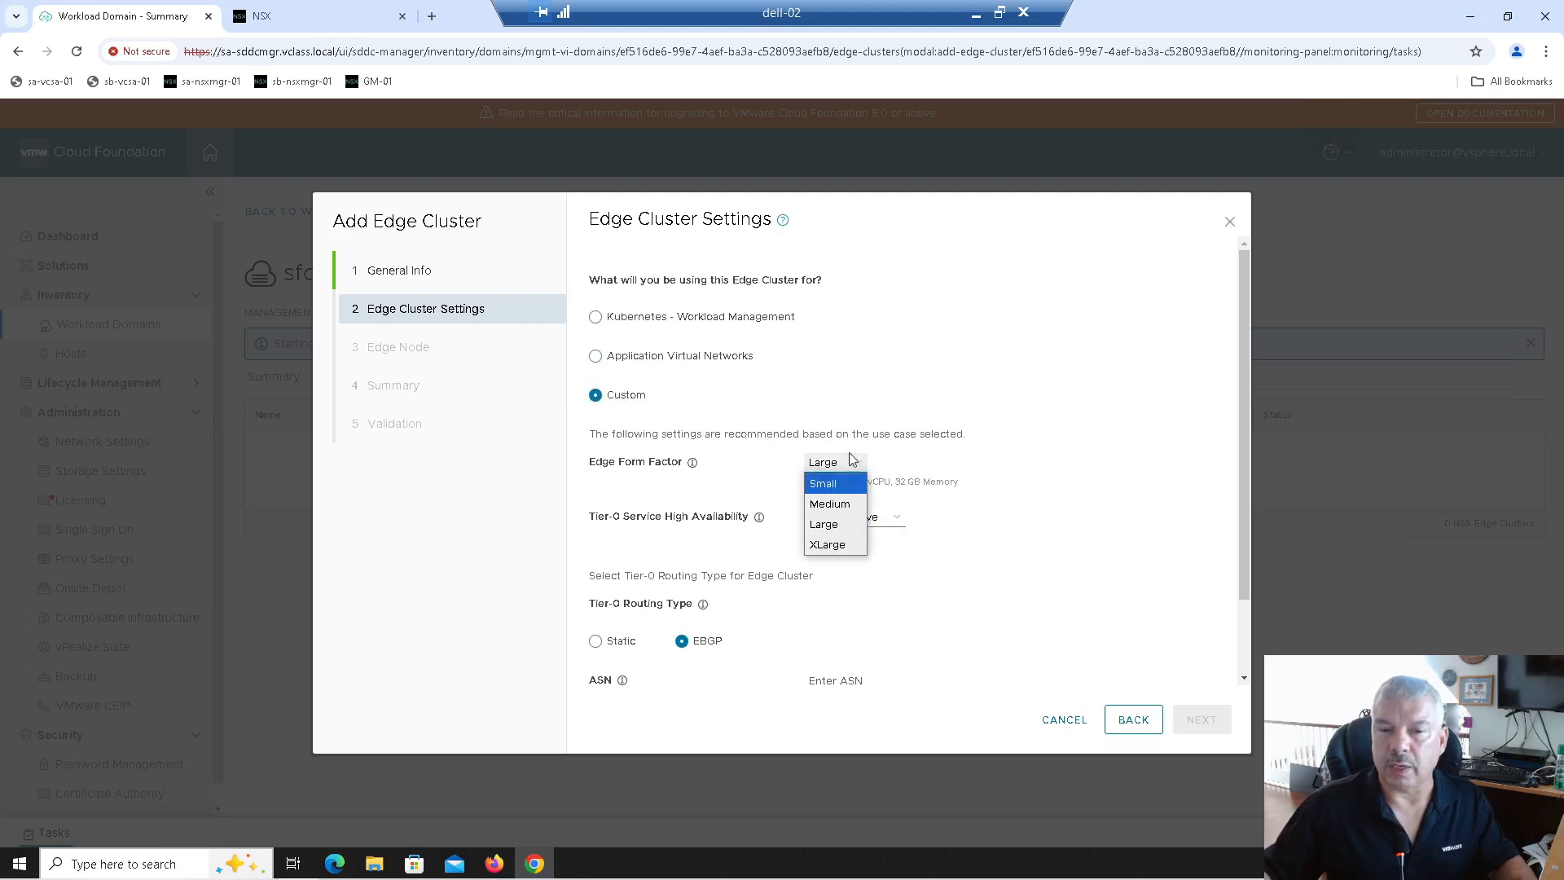
left_click(918, 420)
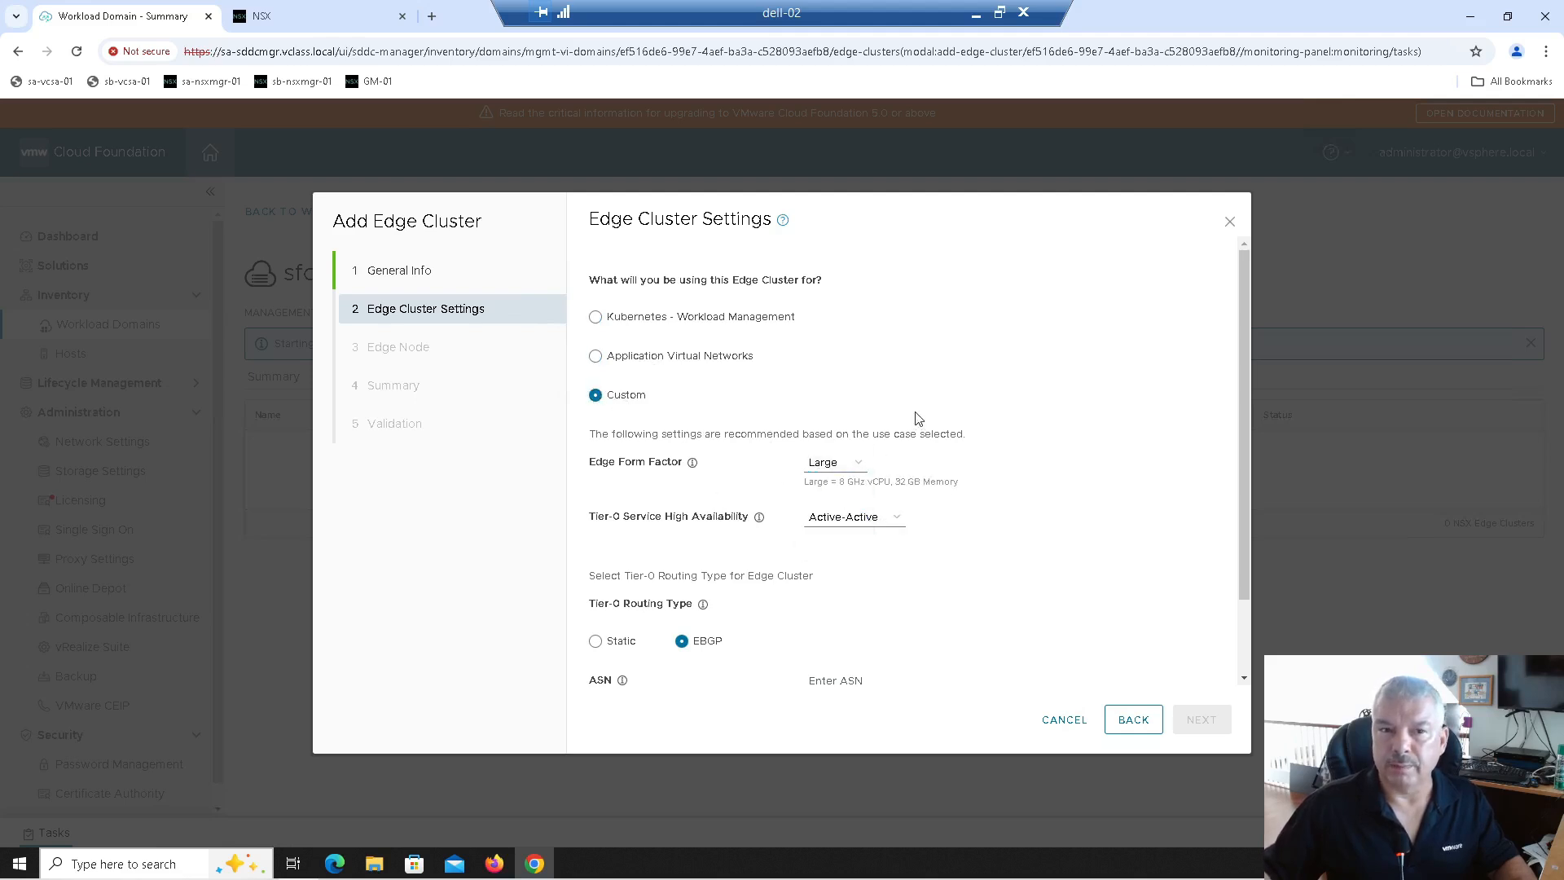
left_click(606, 356)
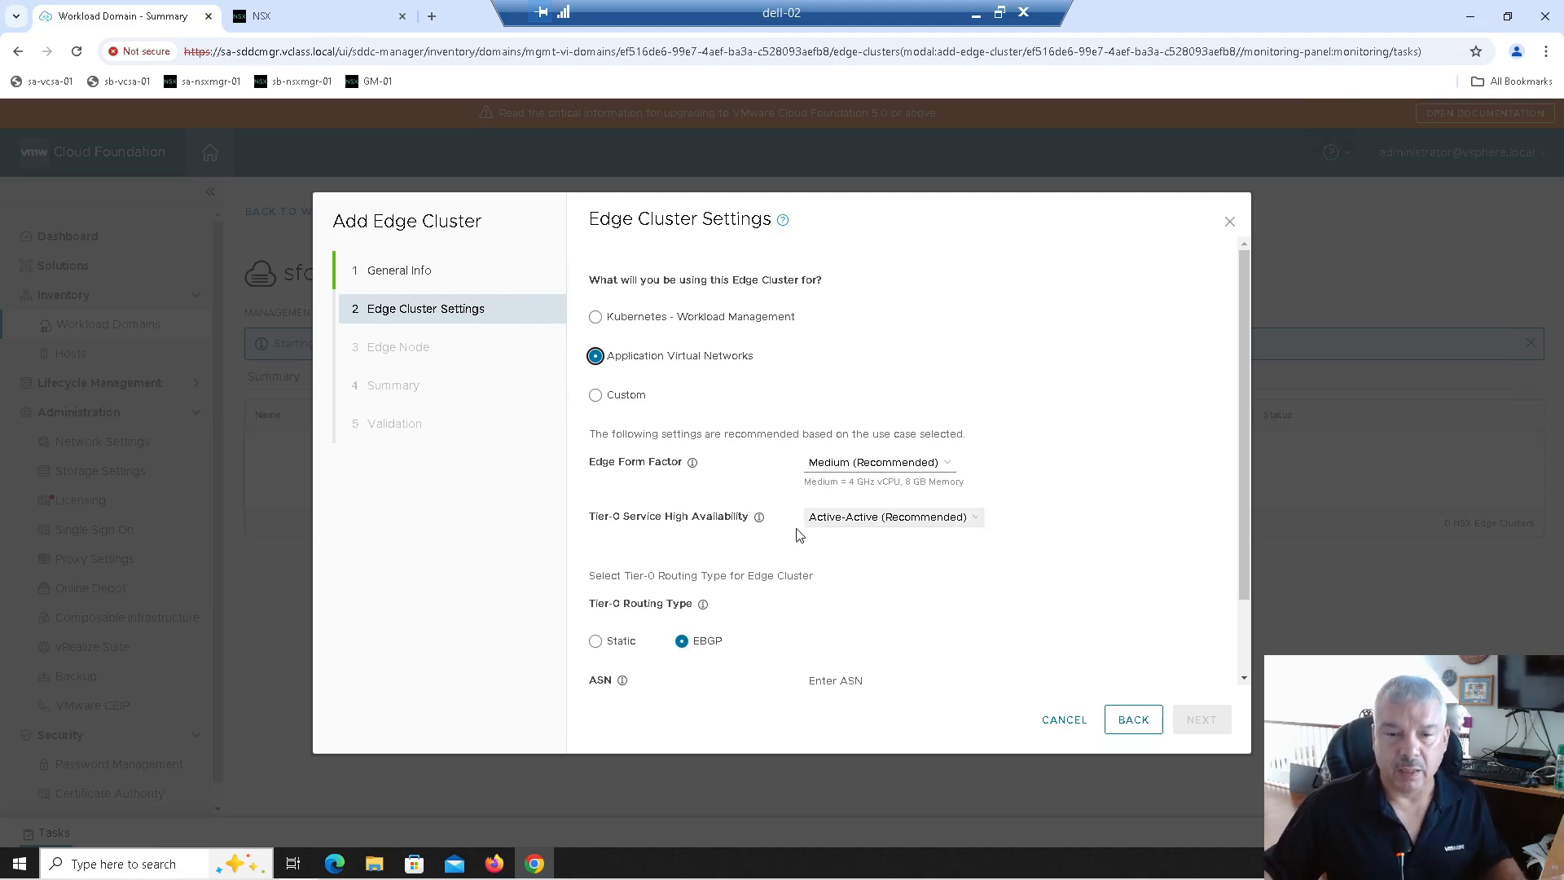
Step: Change the Tier-0 high availability mode to Active-Standby
left_click(841, 528)
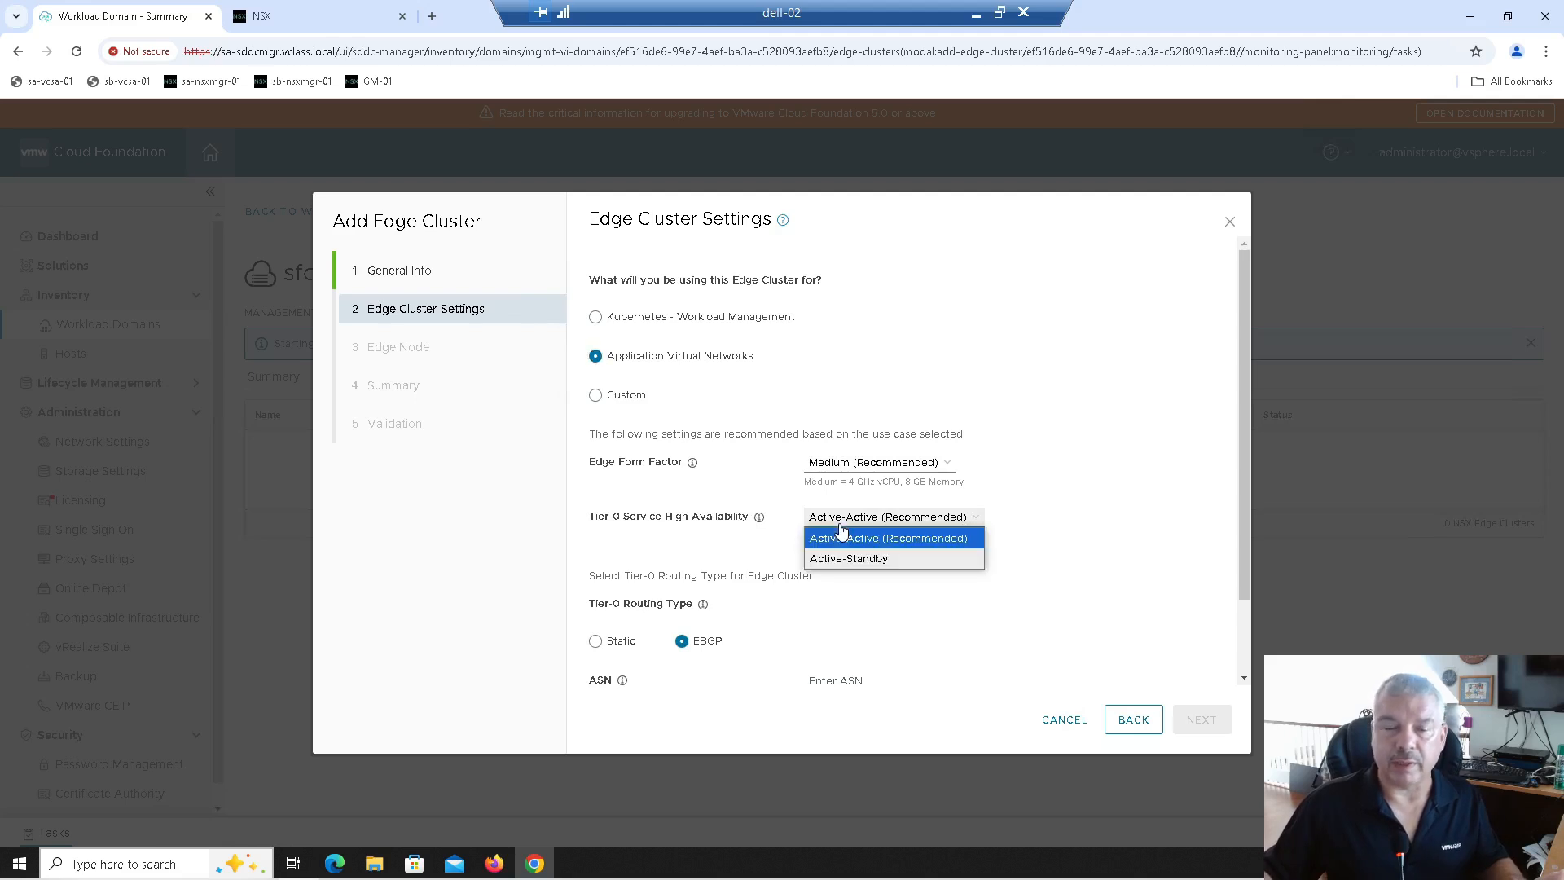
left_click(841, 531)
left_click(841, 529)
left_click(835, 556)
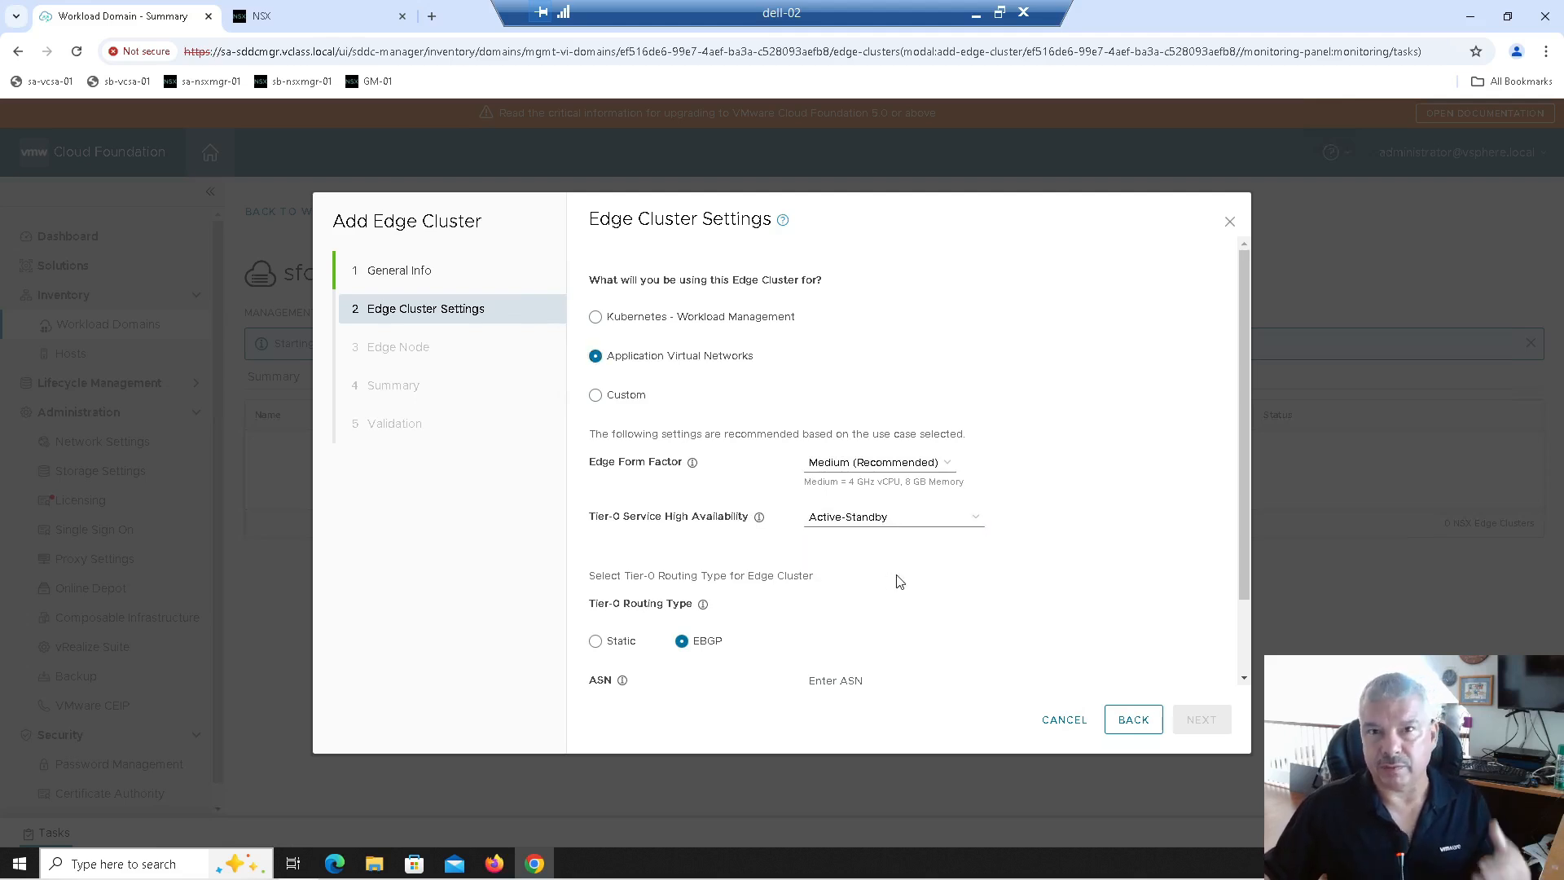
Step: Select EBGP under Tier-0 Routing Type after briefly trying Static
scroll(899, 581, "down", 1)
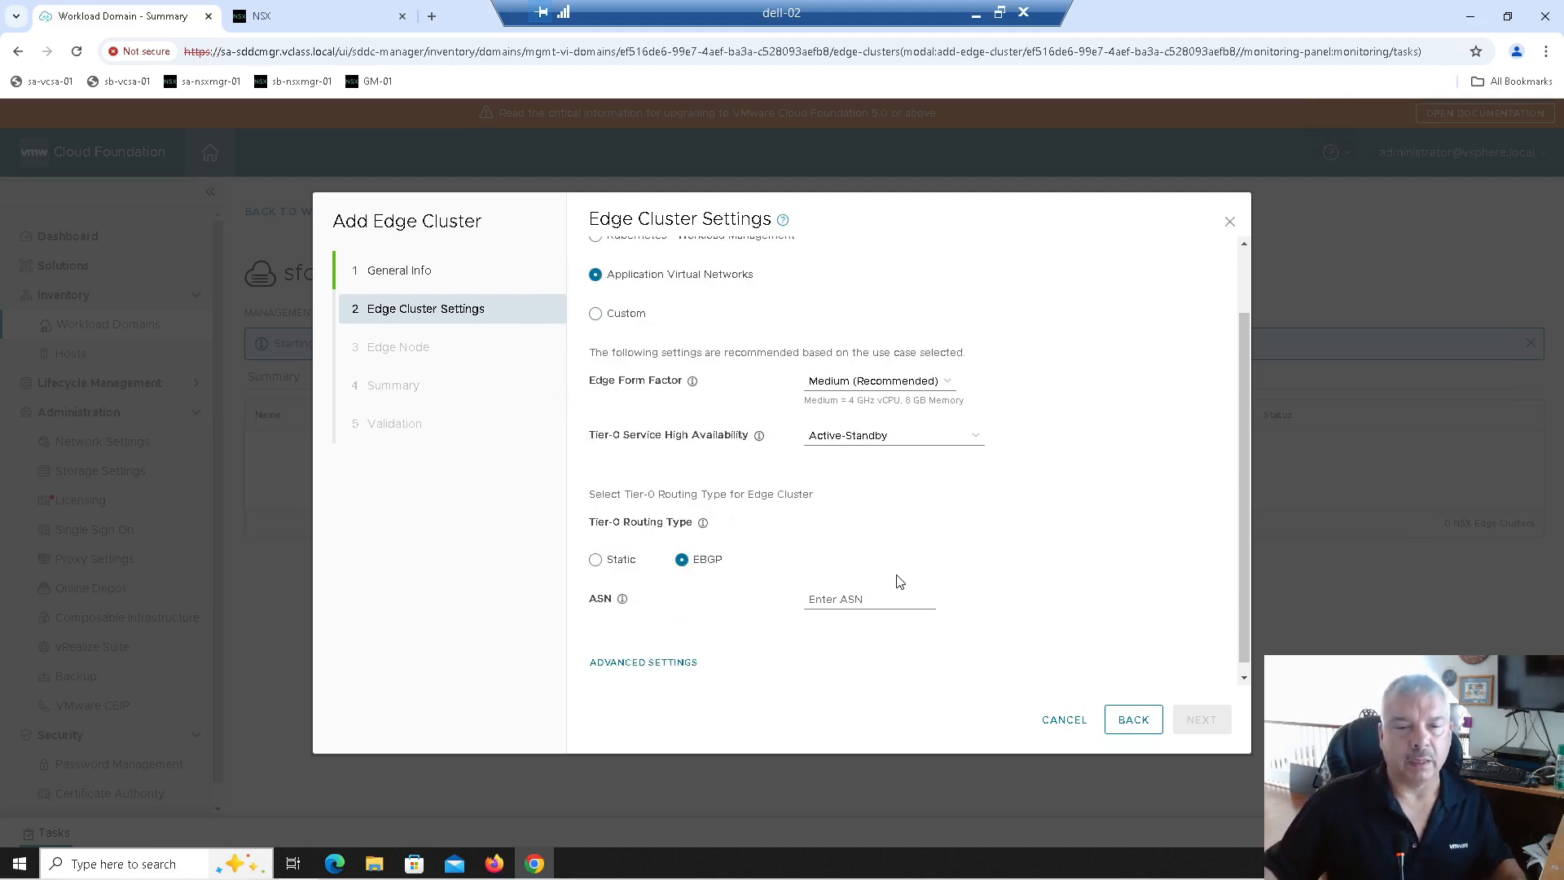
scroll(817, 566, "down", 1)
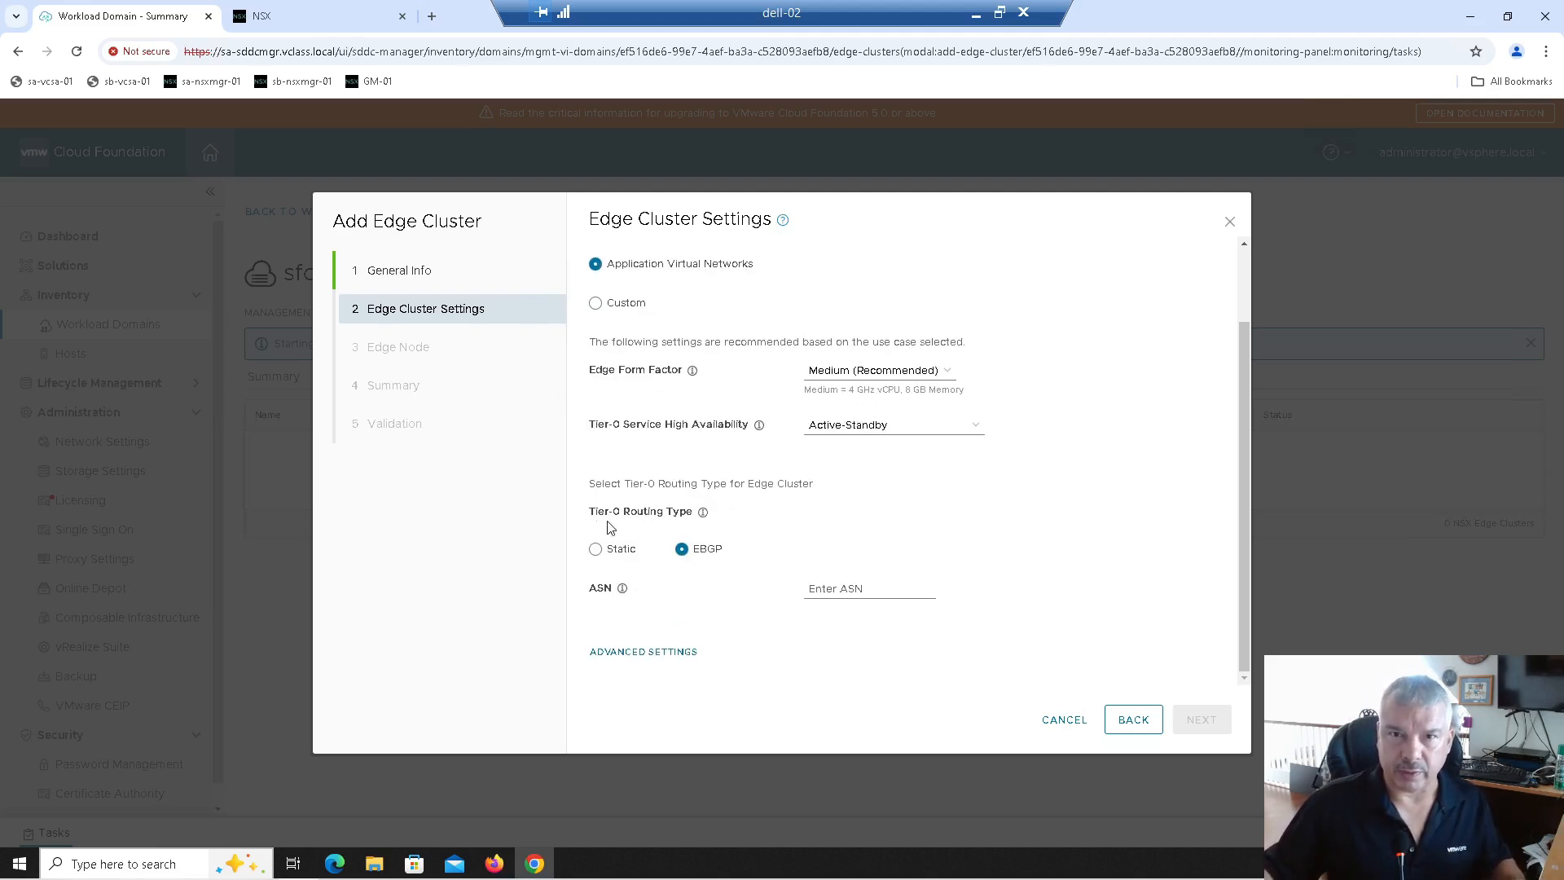
left_click(597, 549)
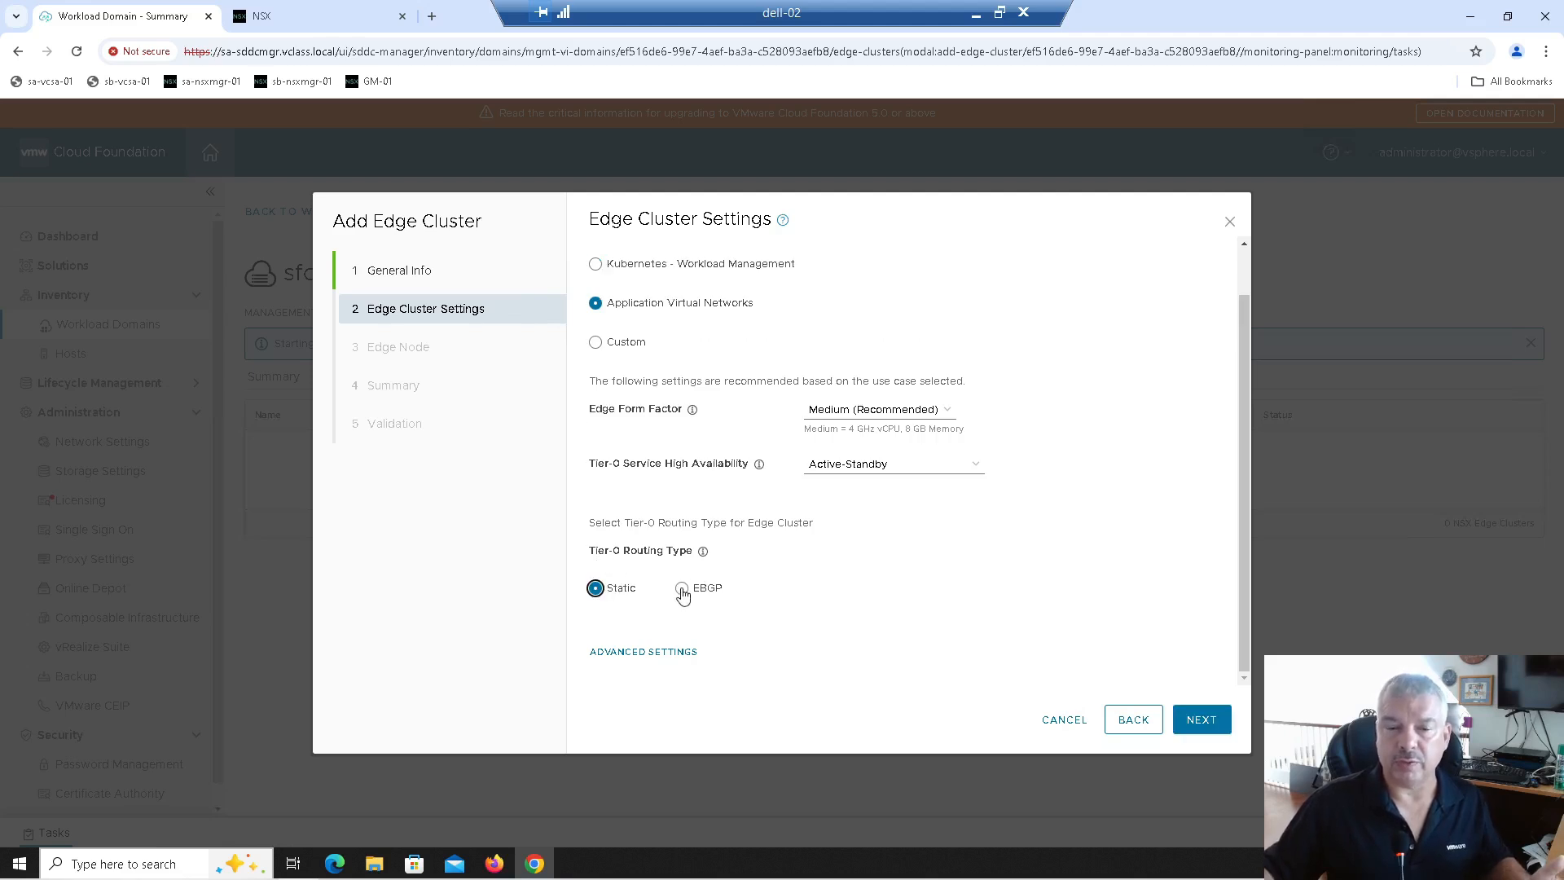
left_click(682, 590)
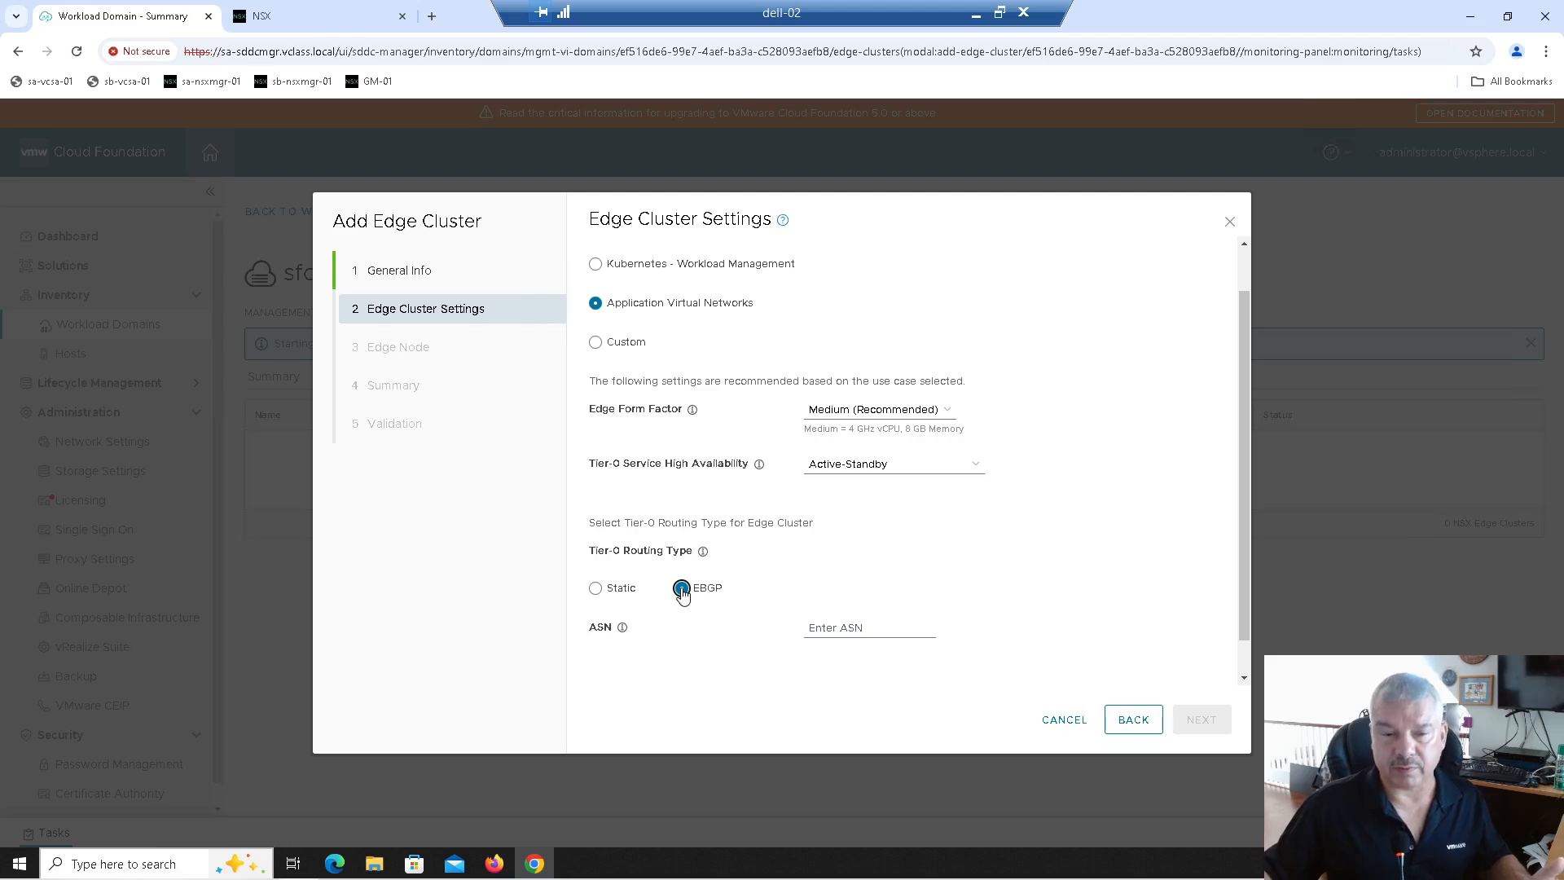
scroll(716, 570, "down", 1)
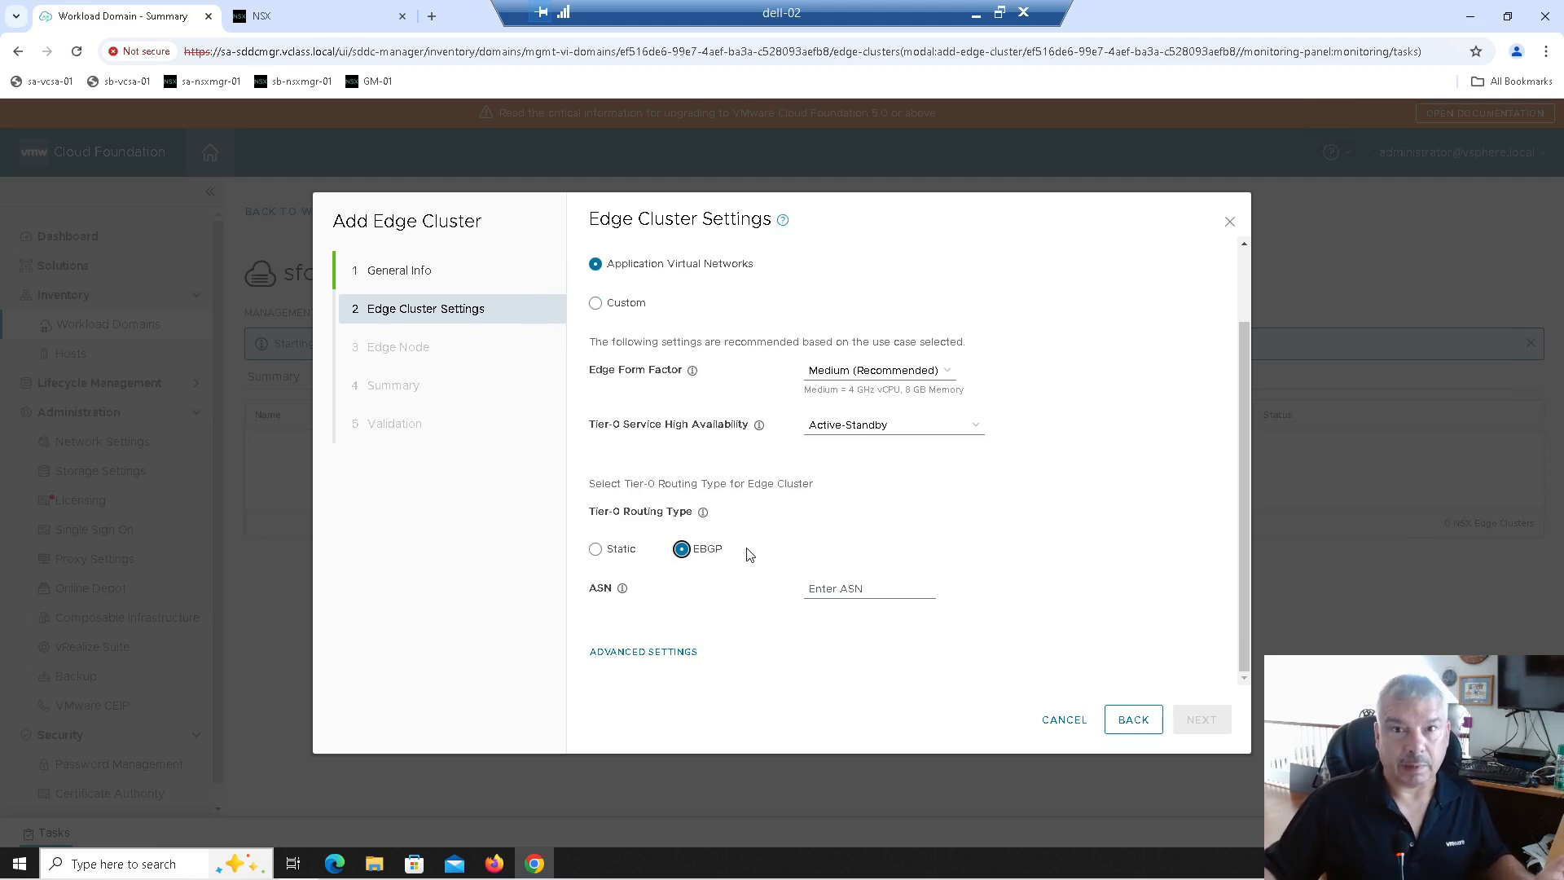
left_click(595, 550)
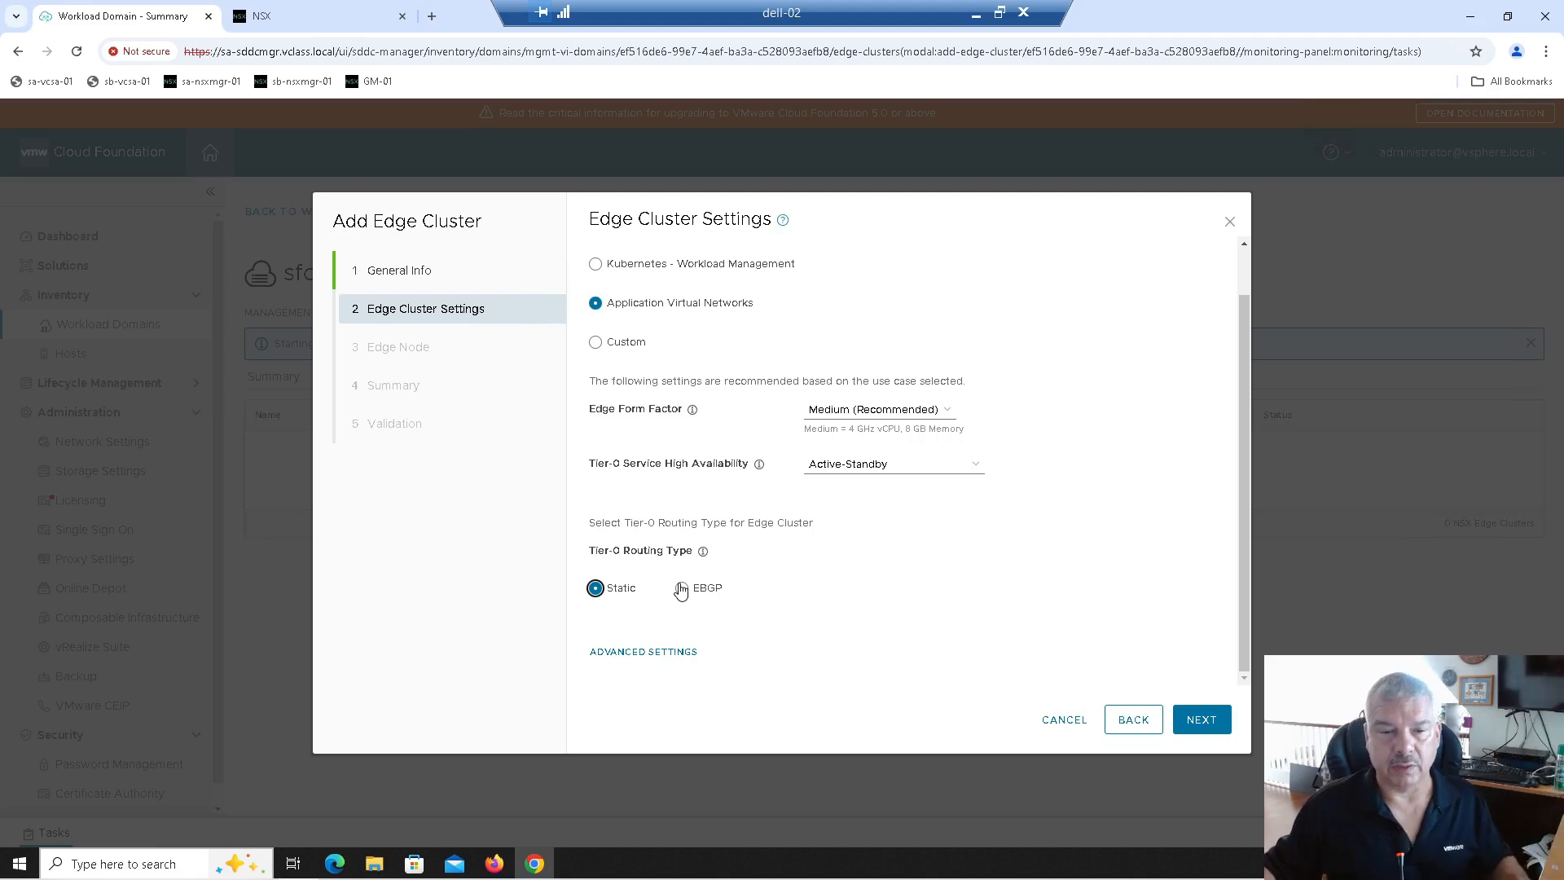
left_click(680, 588)
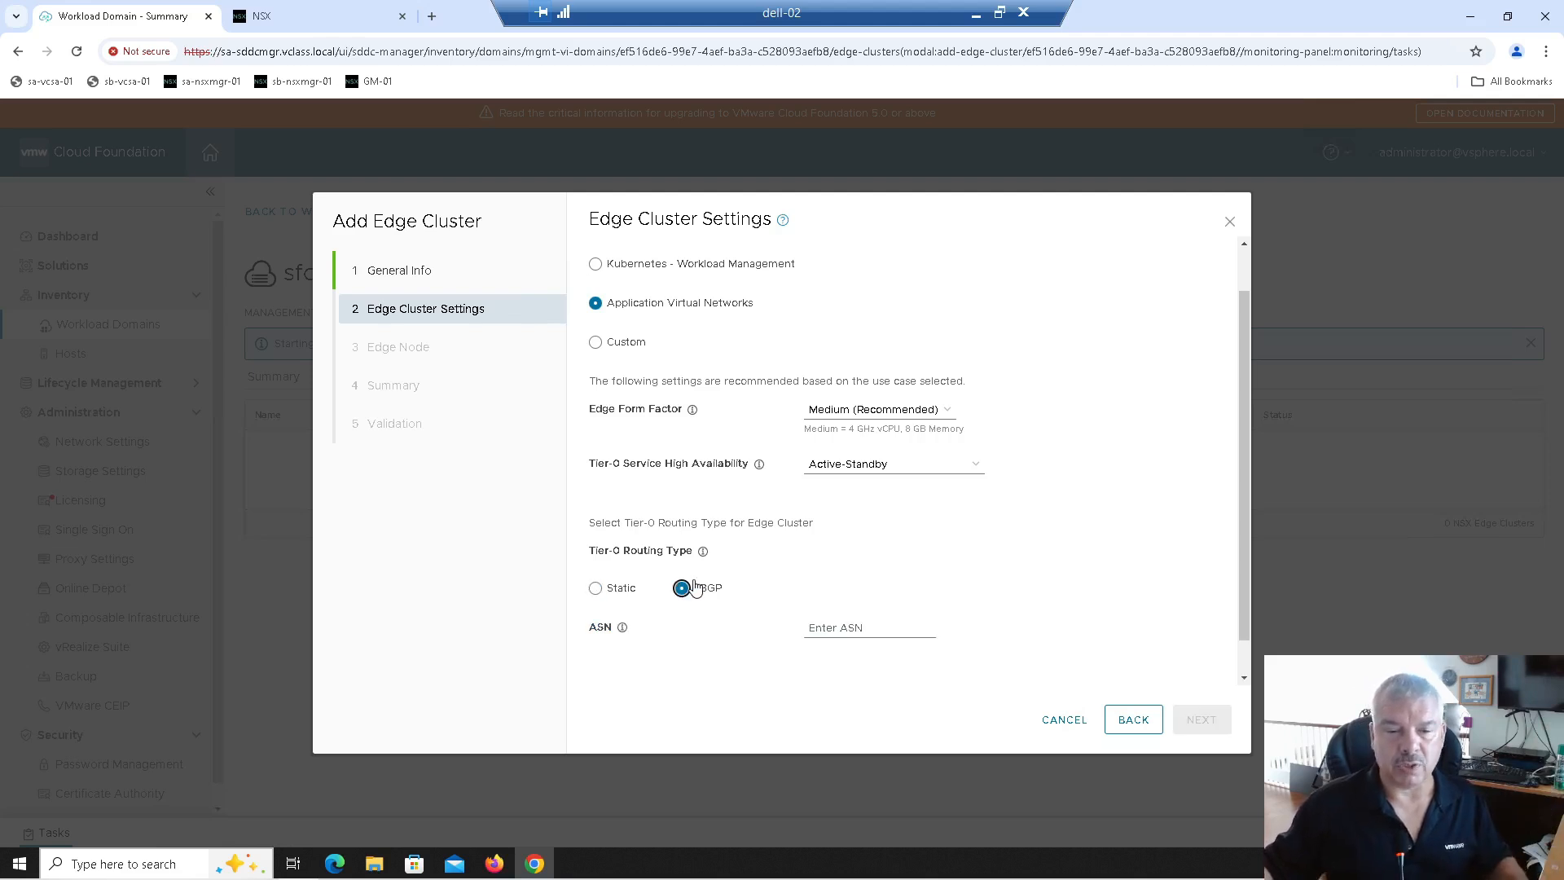
scroll(735, 568, "down", 1)
Step: Enter ASN 100 for the edge cluster, check the advanced transit subnets, and proceed to Edge Node
left_click(840, 589)
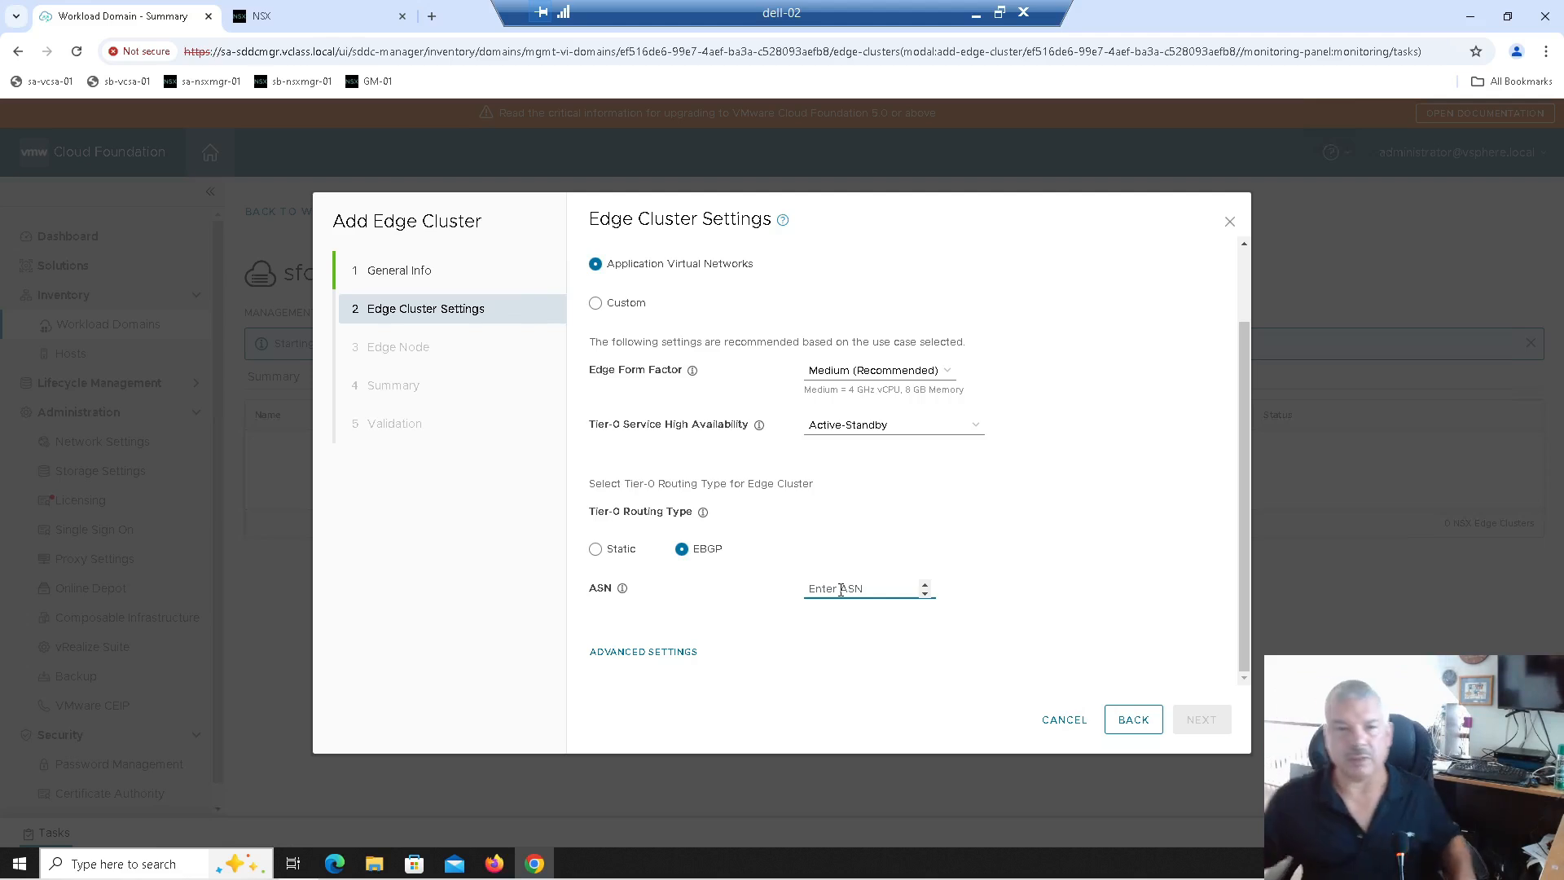
type("100")
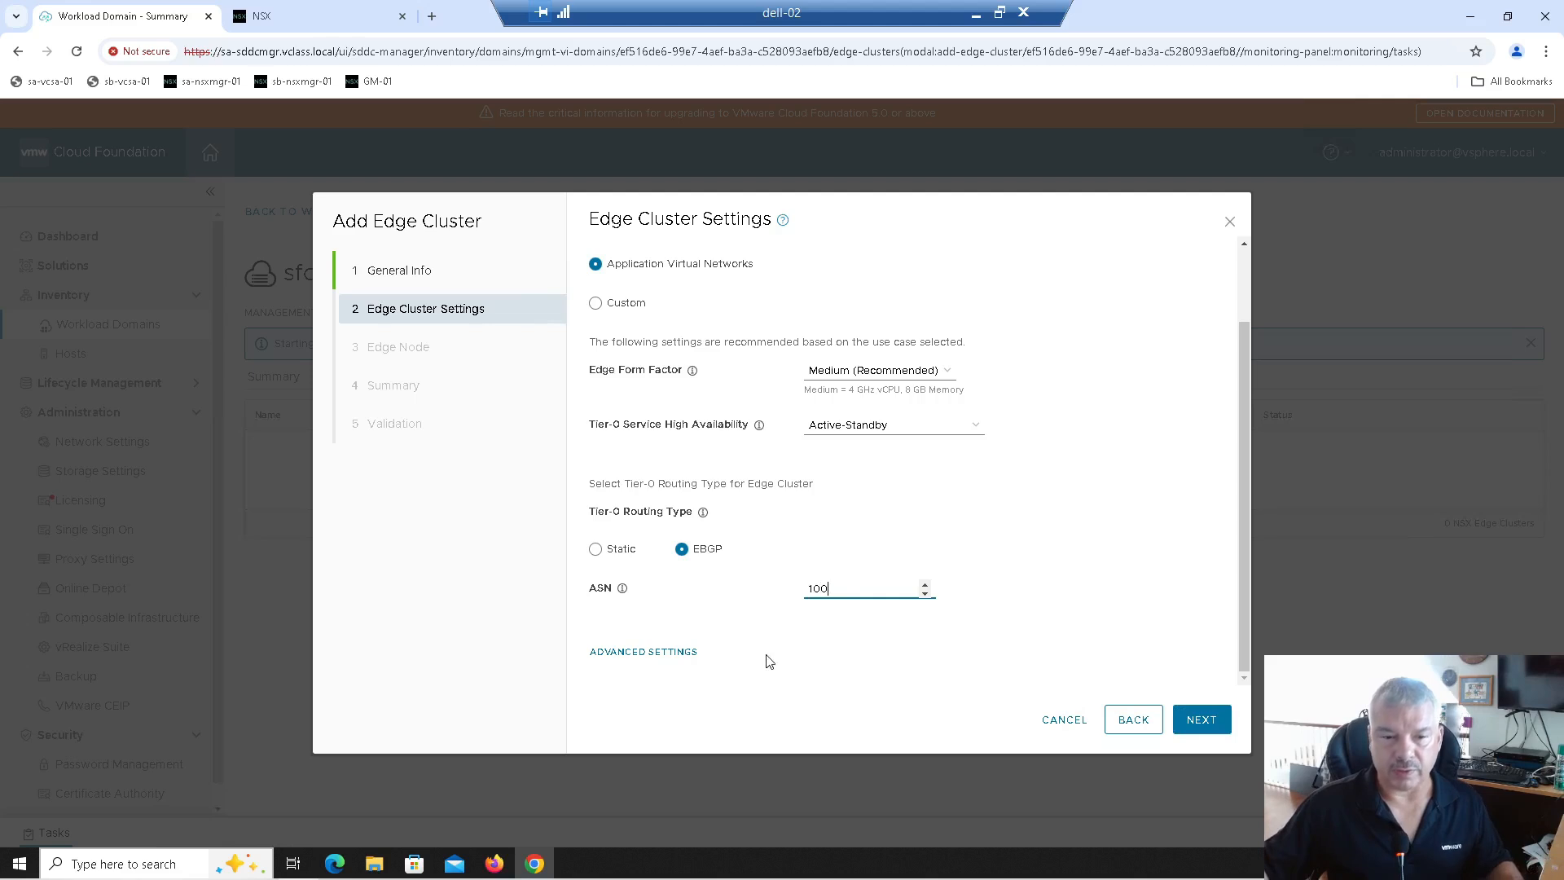
left_click(670, 651)
scroll(753, 577, "down", 3)
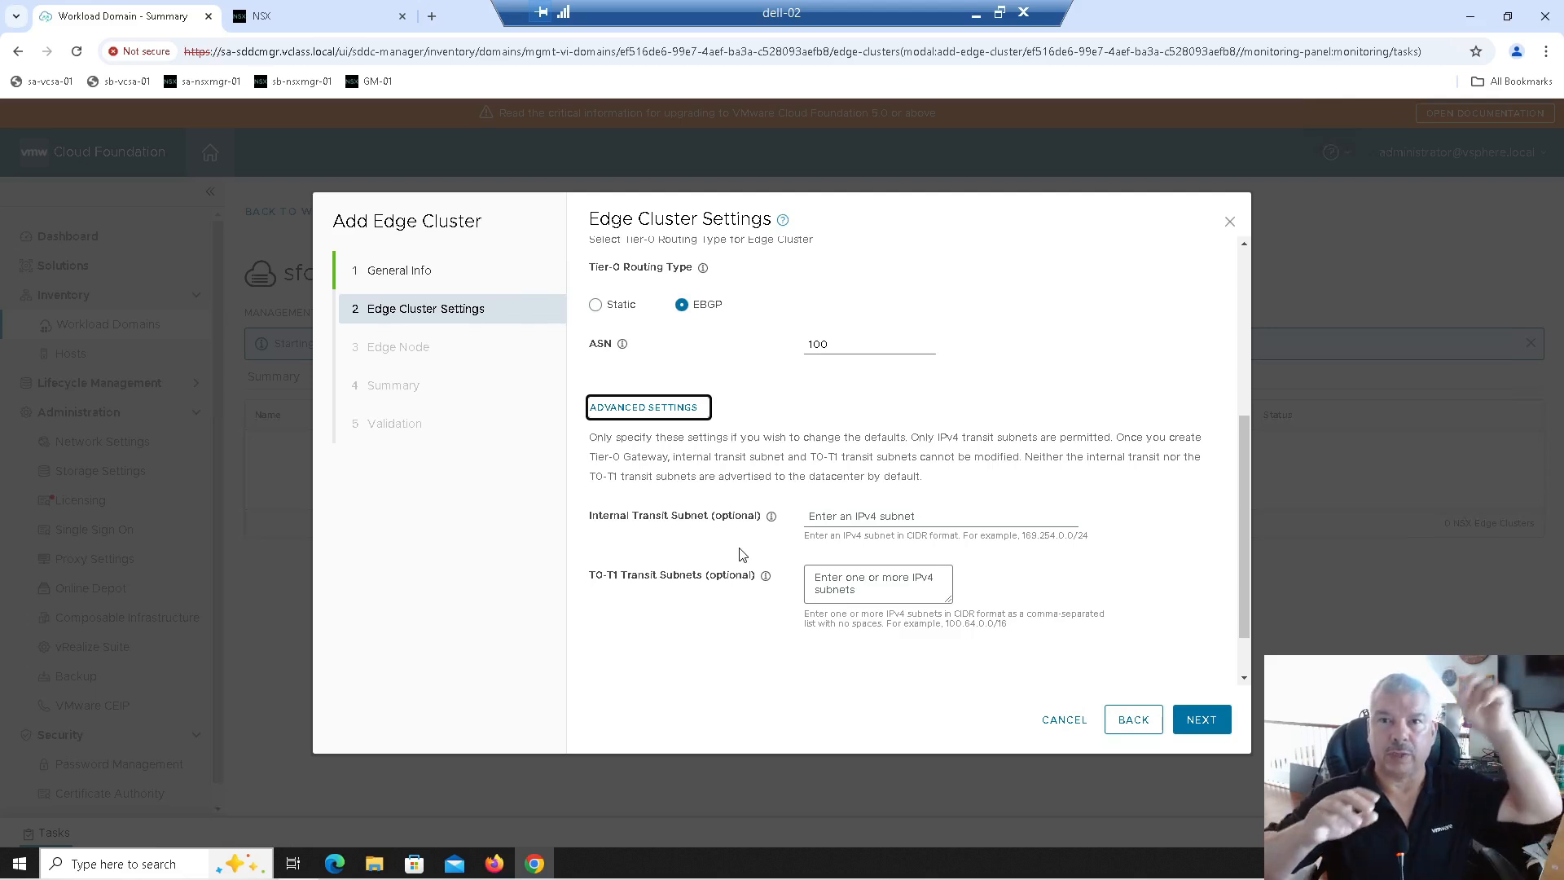
scroll(741, 554, "up", 1)
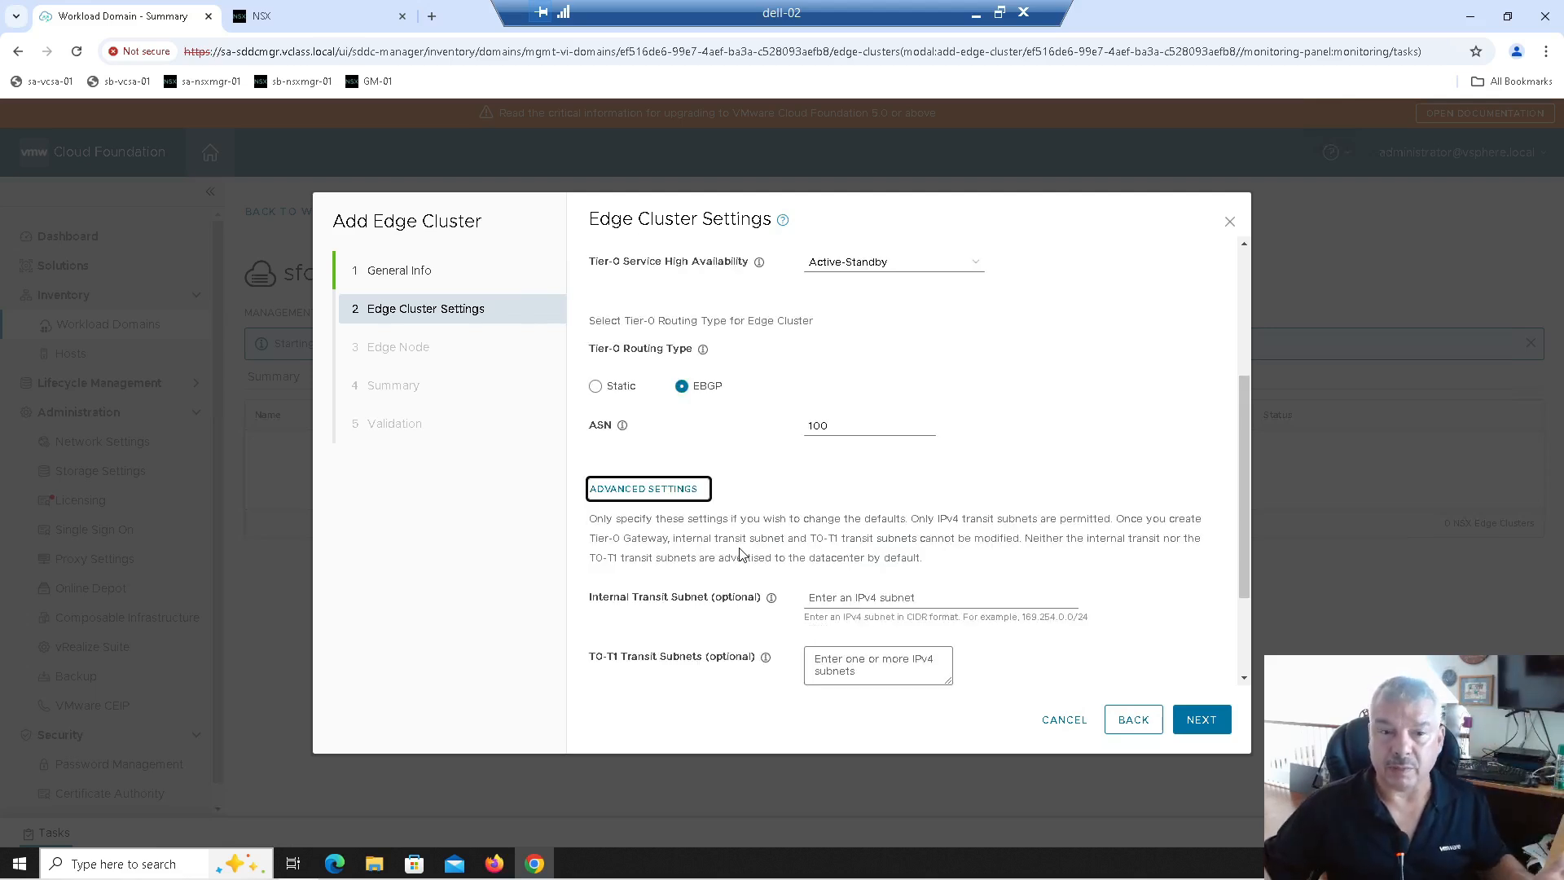
scroll(673, 496, "up", 2)
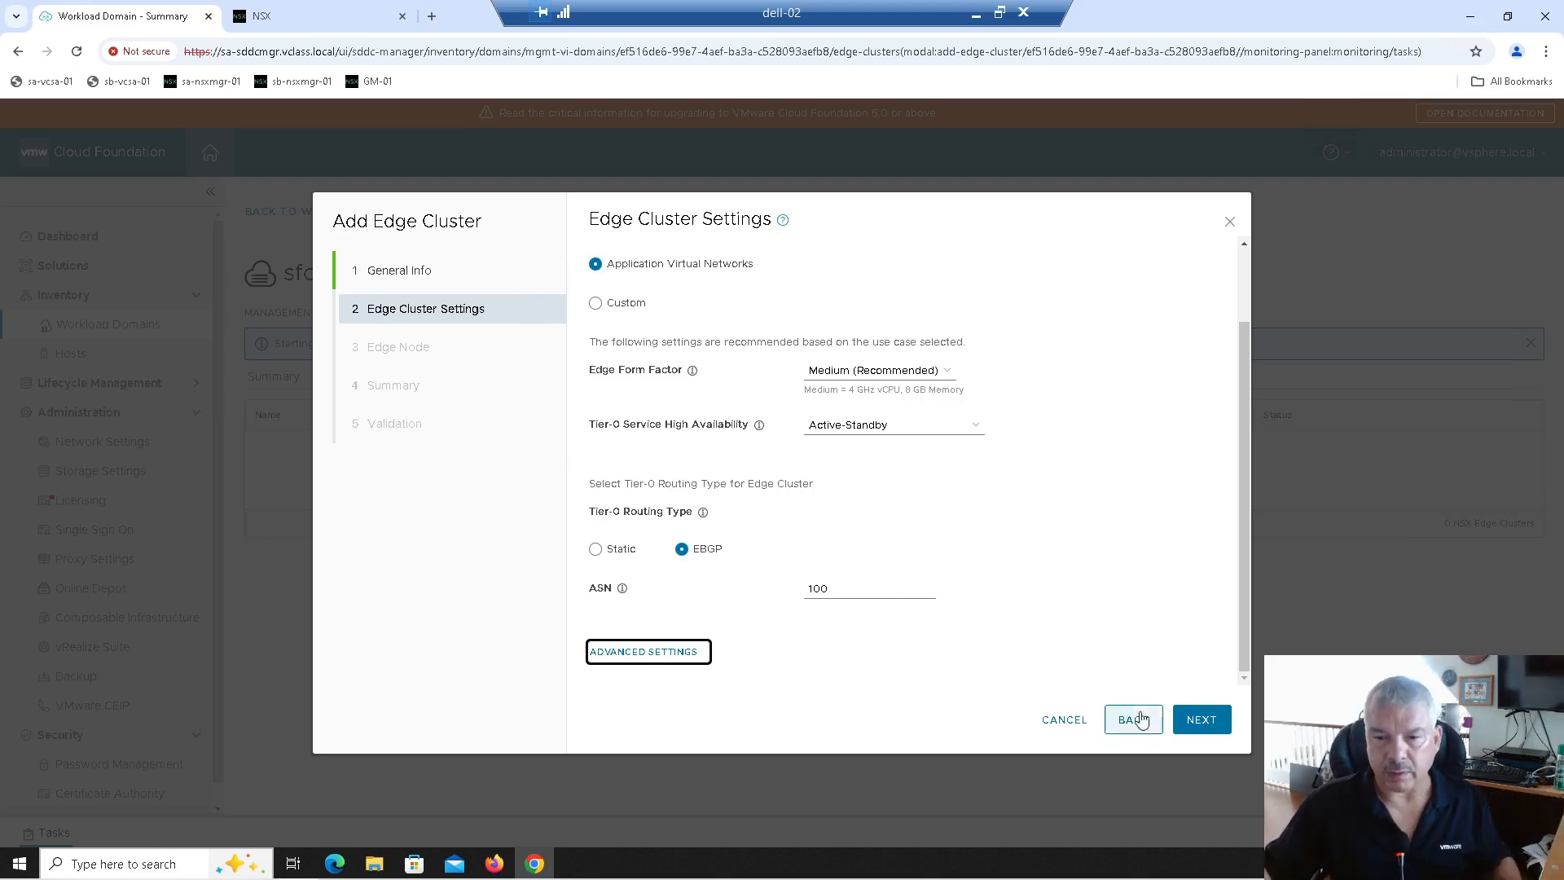
left_click(1200, 720)
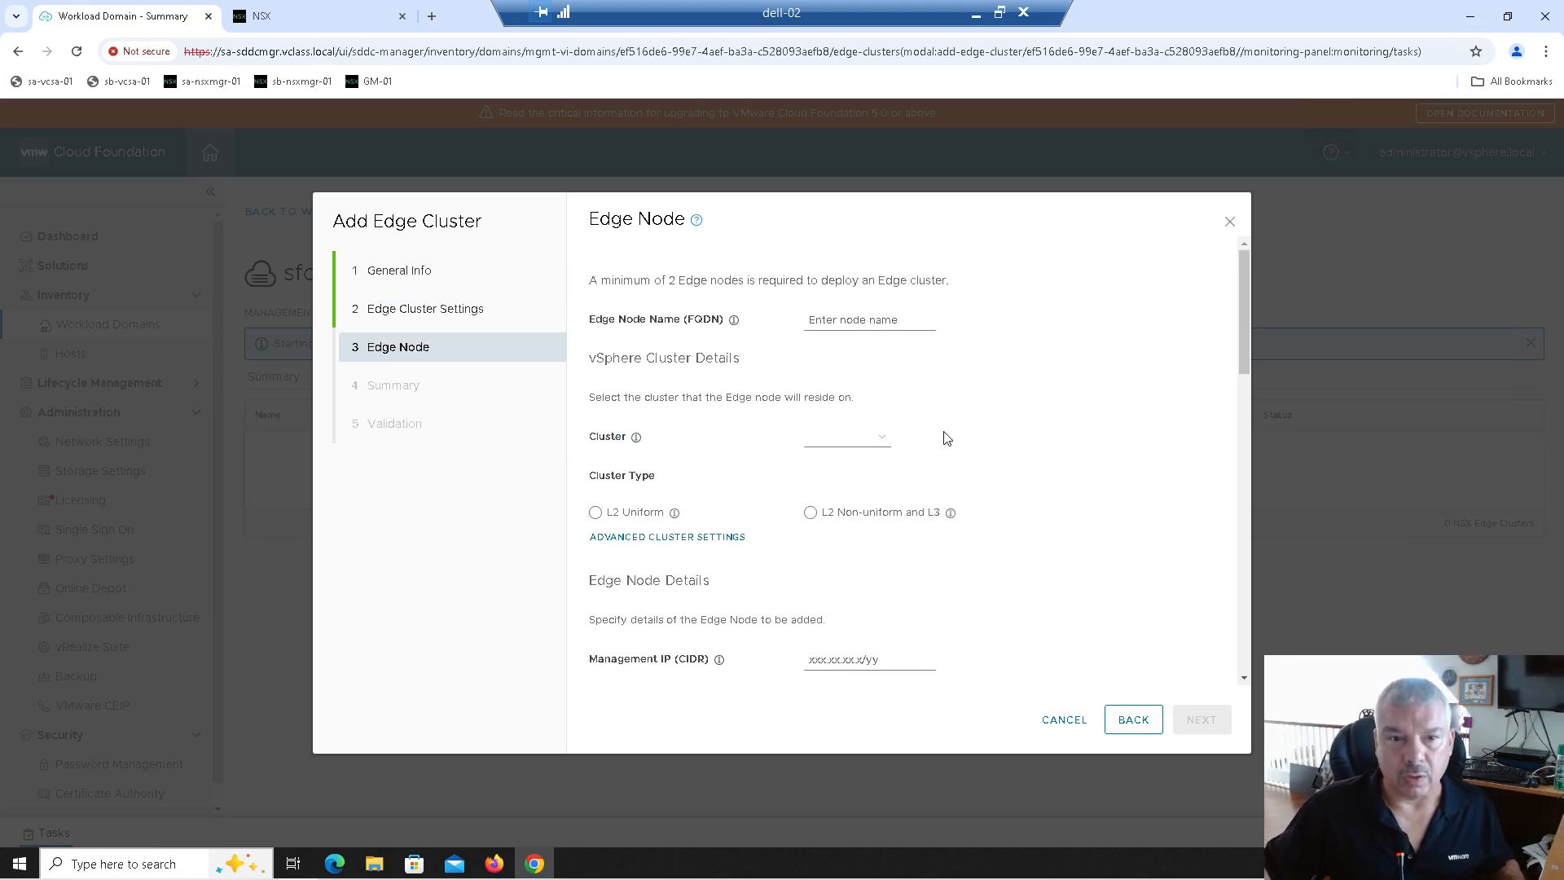
Step: Enter sa-nsxedge-01.vclass.local as the edge node FQDN and choose cluster sfo-m01-cl01
left_click_drag(594, 283, 923, 287)
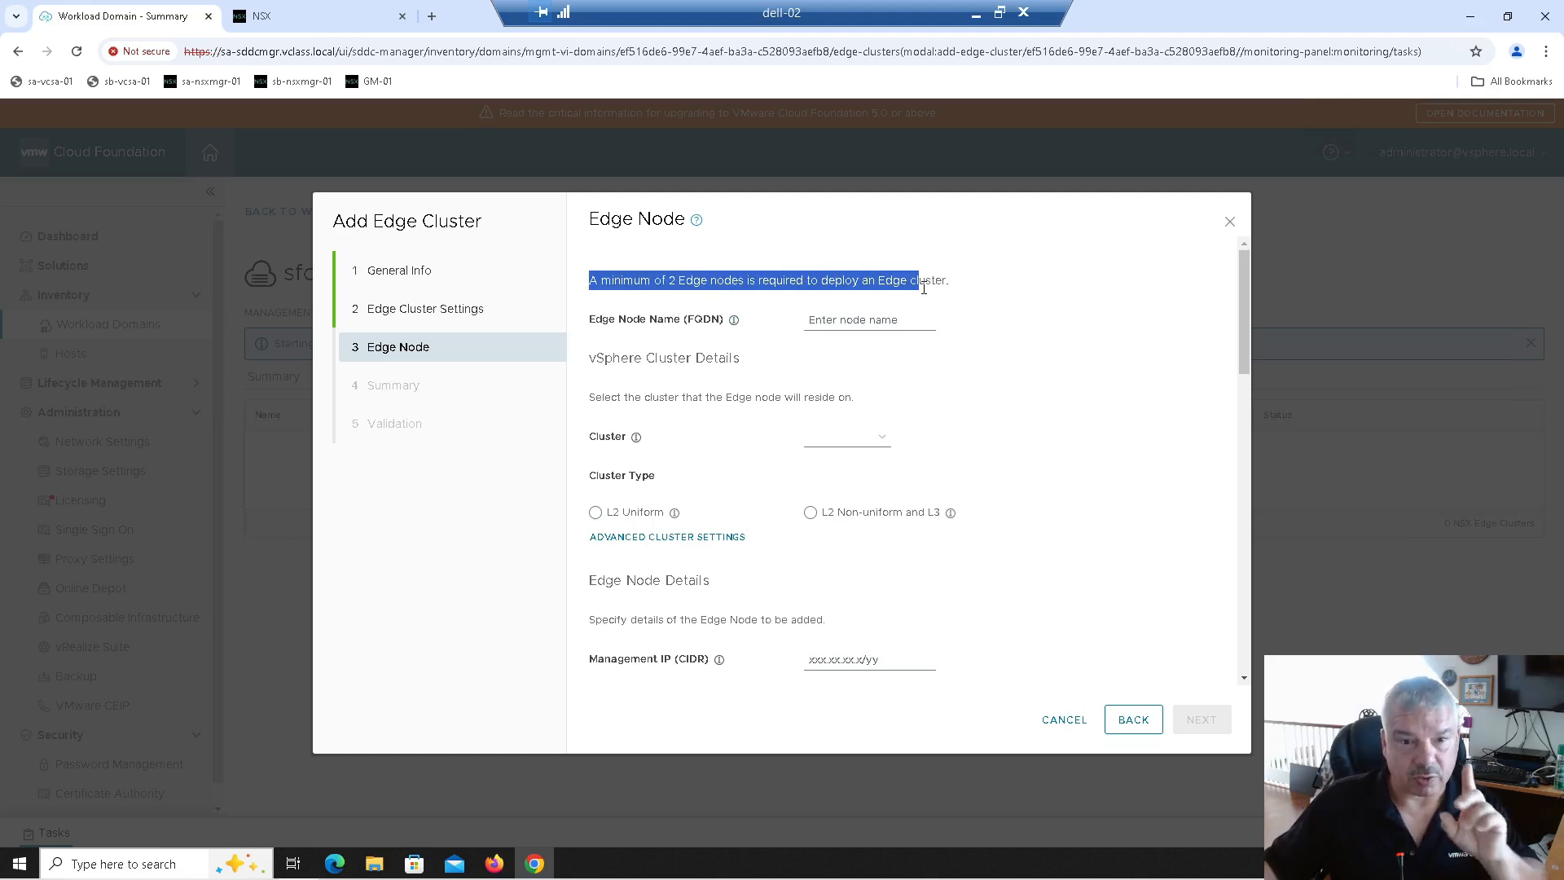
left_click(838, 321)
type("s")
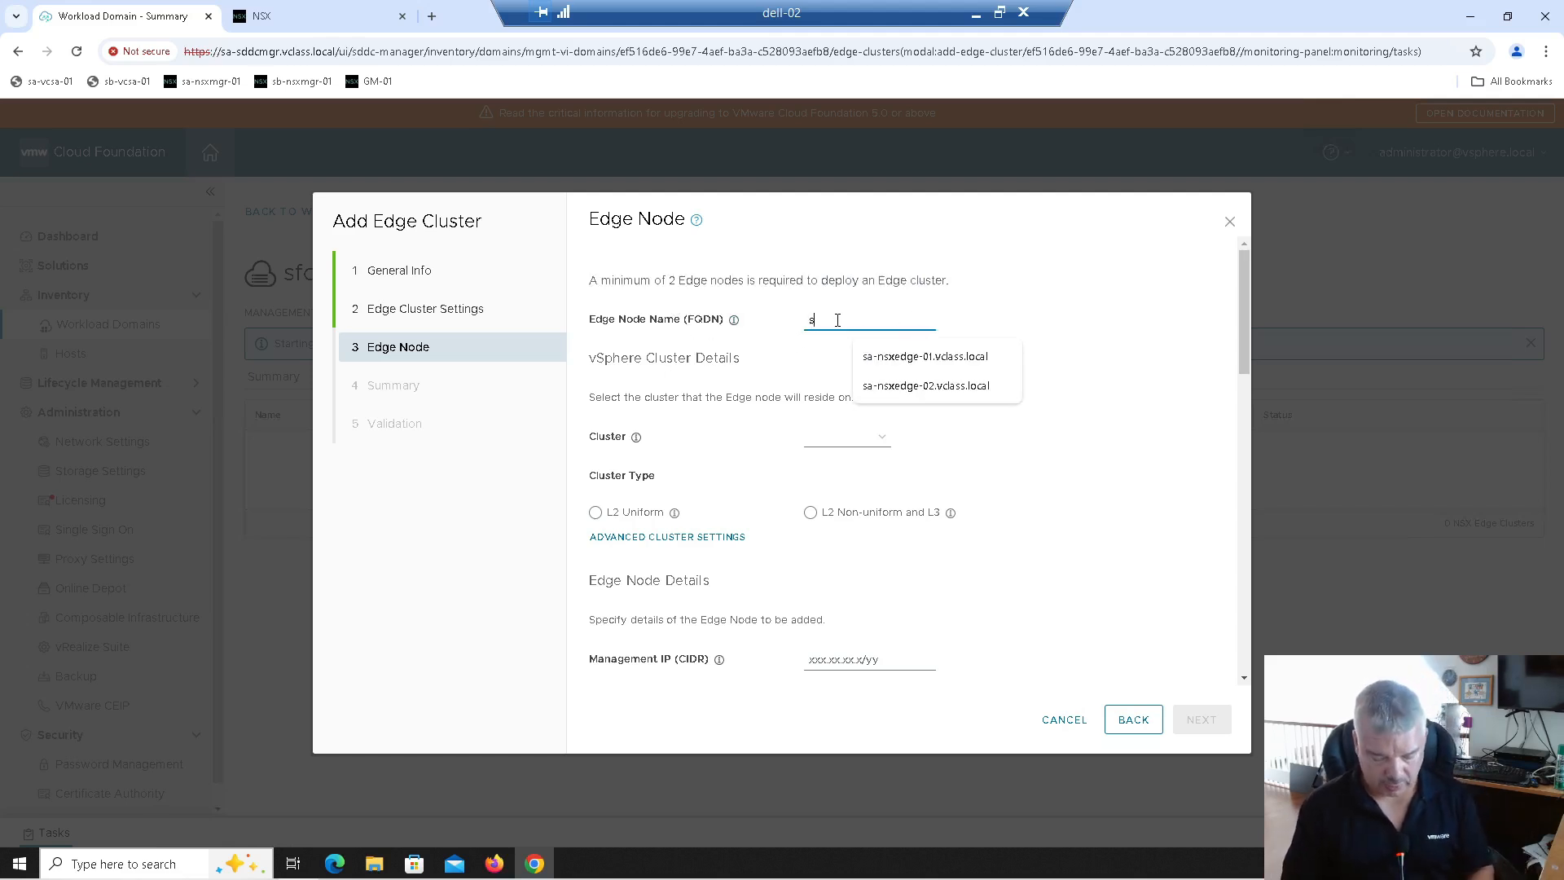
type("a-nsxedge-01.vclass.local")
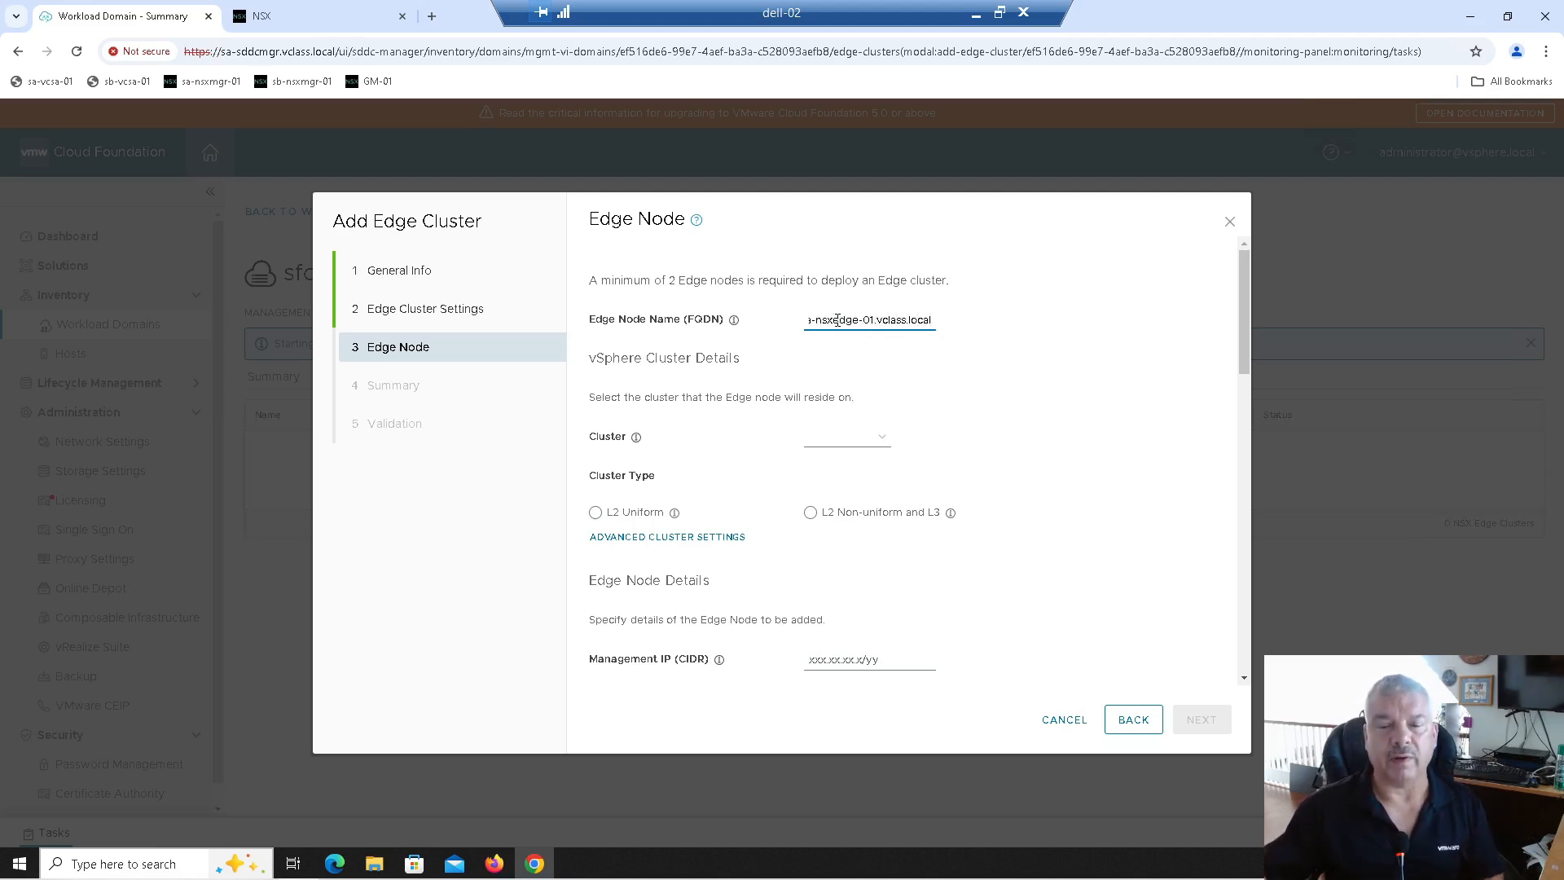
key("Home")
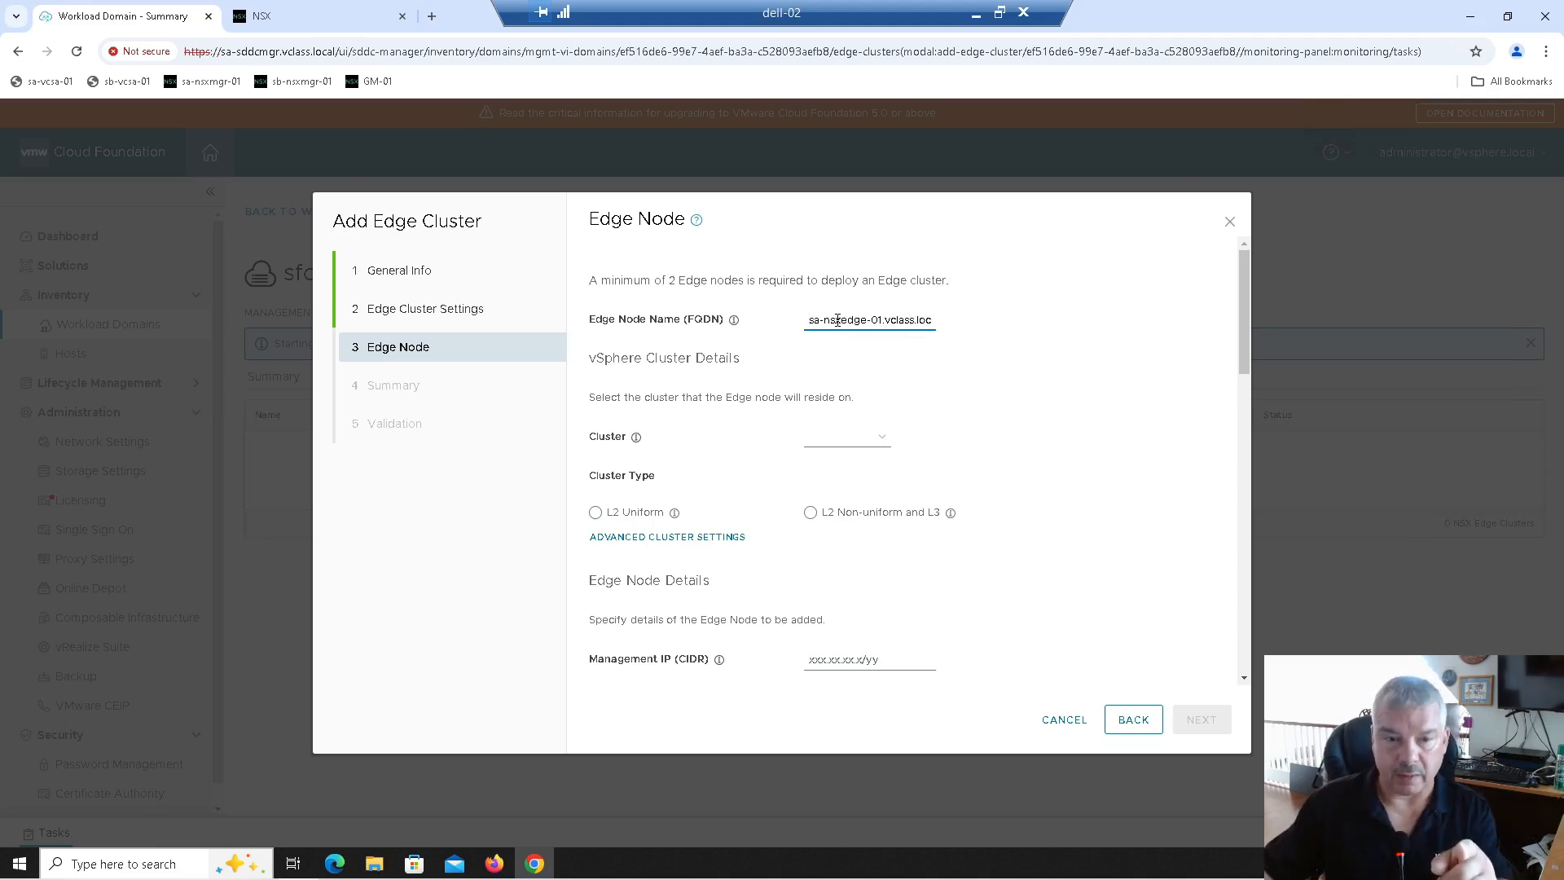
left_click(866, 439)
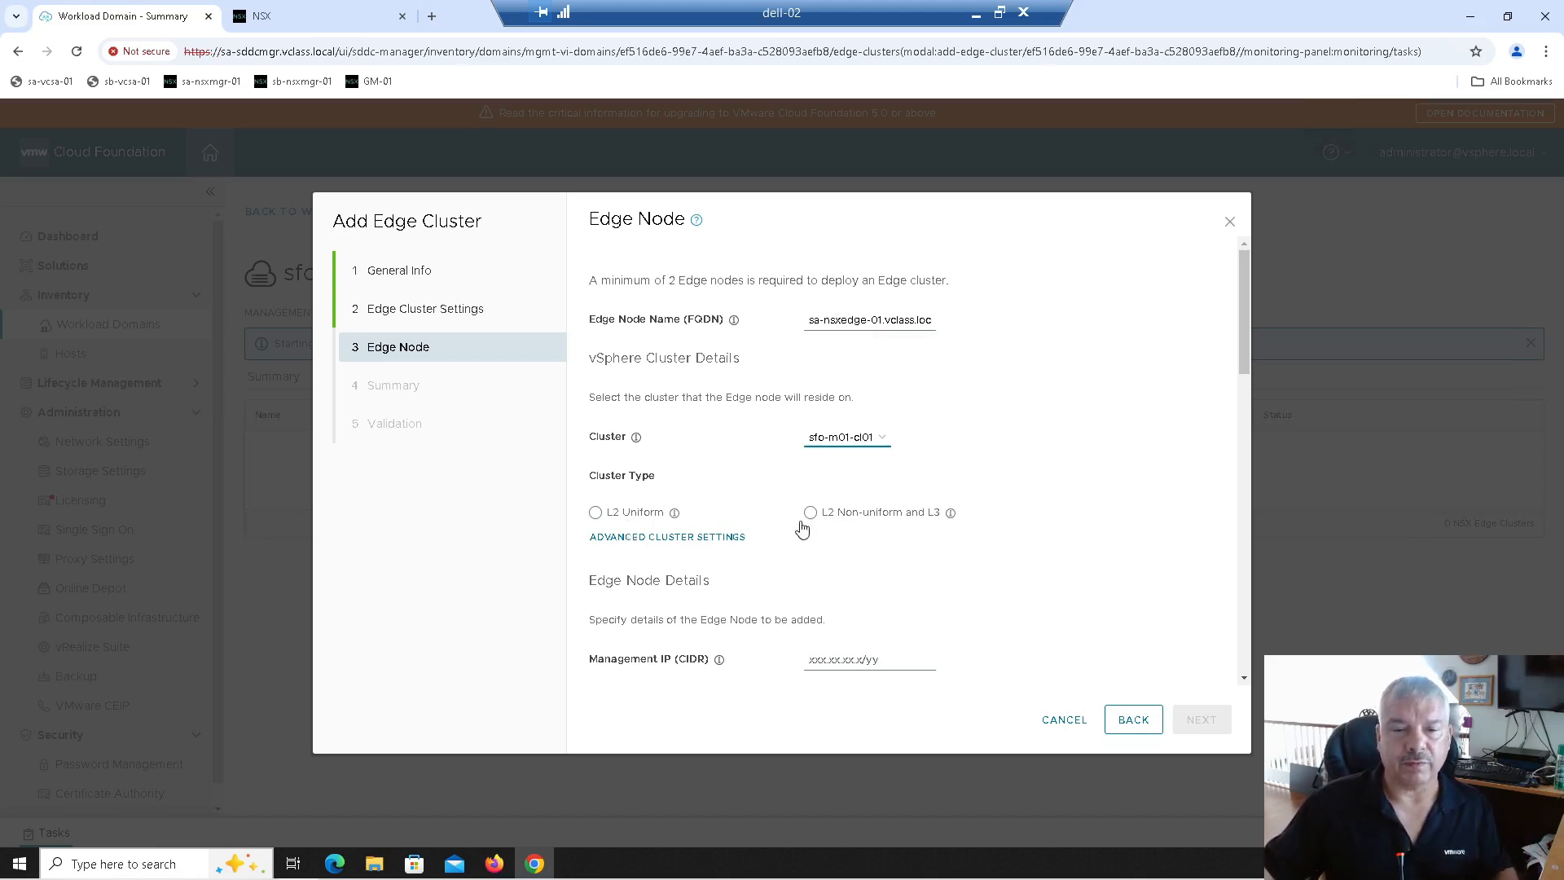
Step: Select L2 Uniform as the cluster type, review the advanced uplink mapping, then hide it
mouse_move(956, 521)
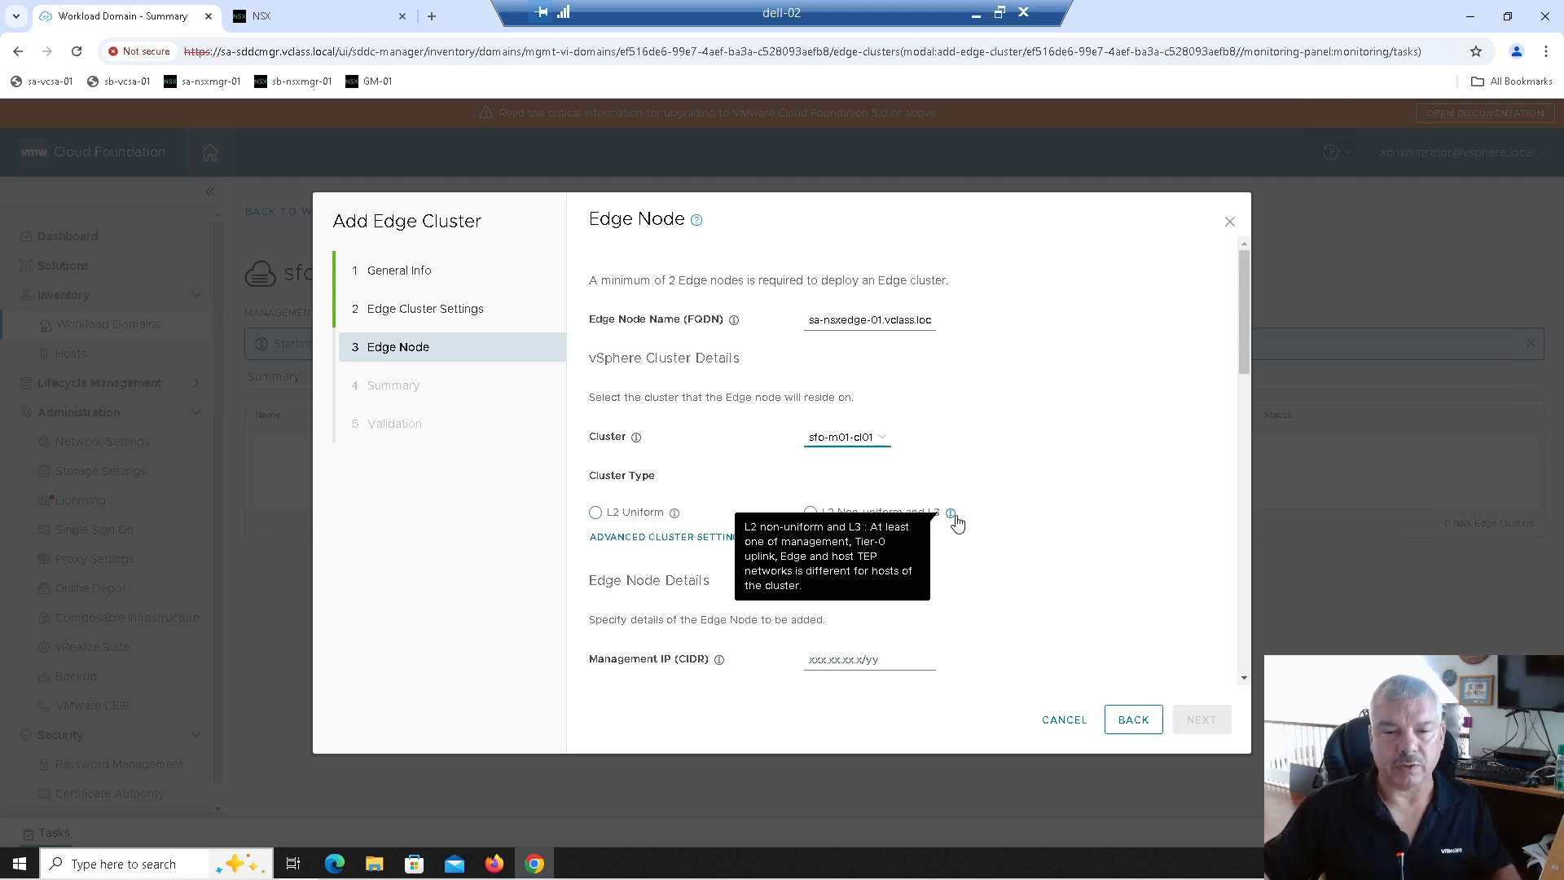
left_click(595, 512)
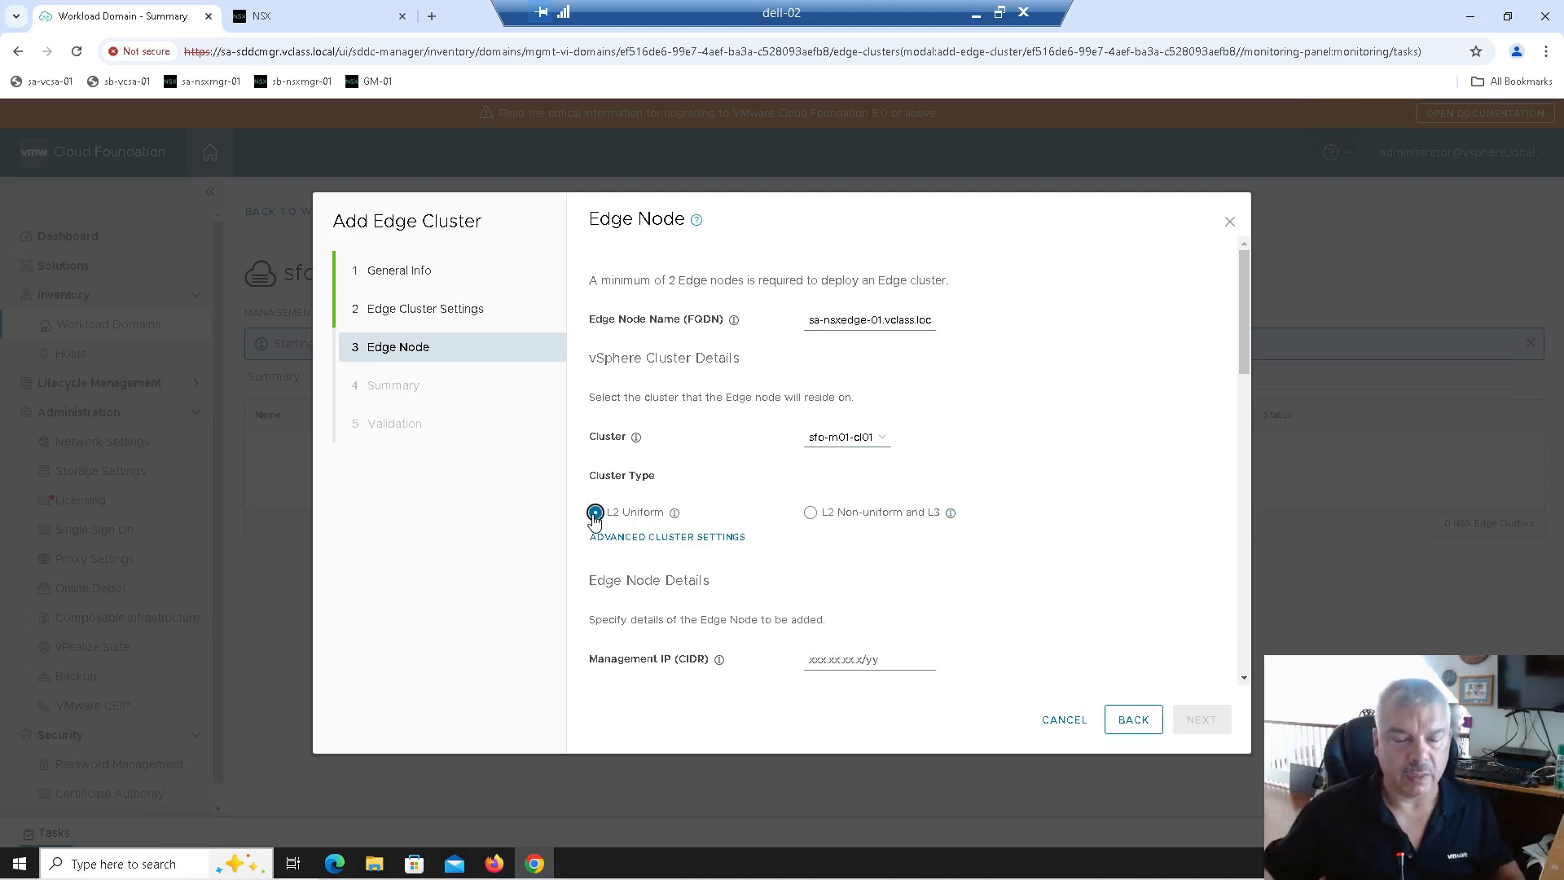
left_click(630, 538)
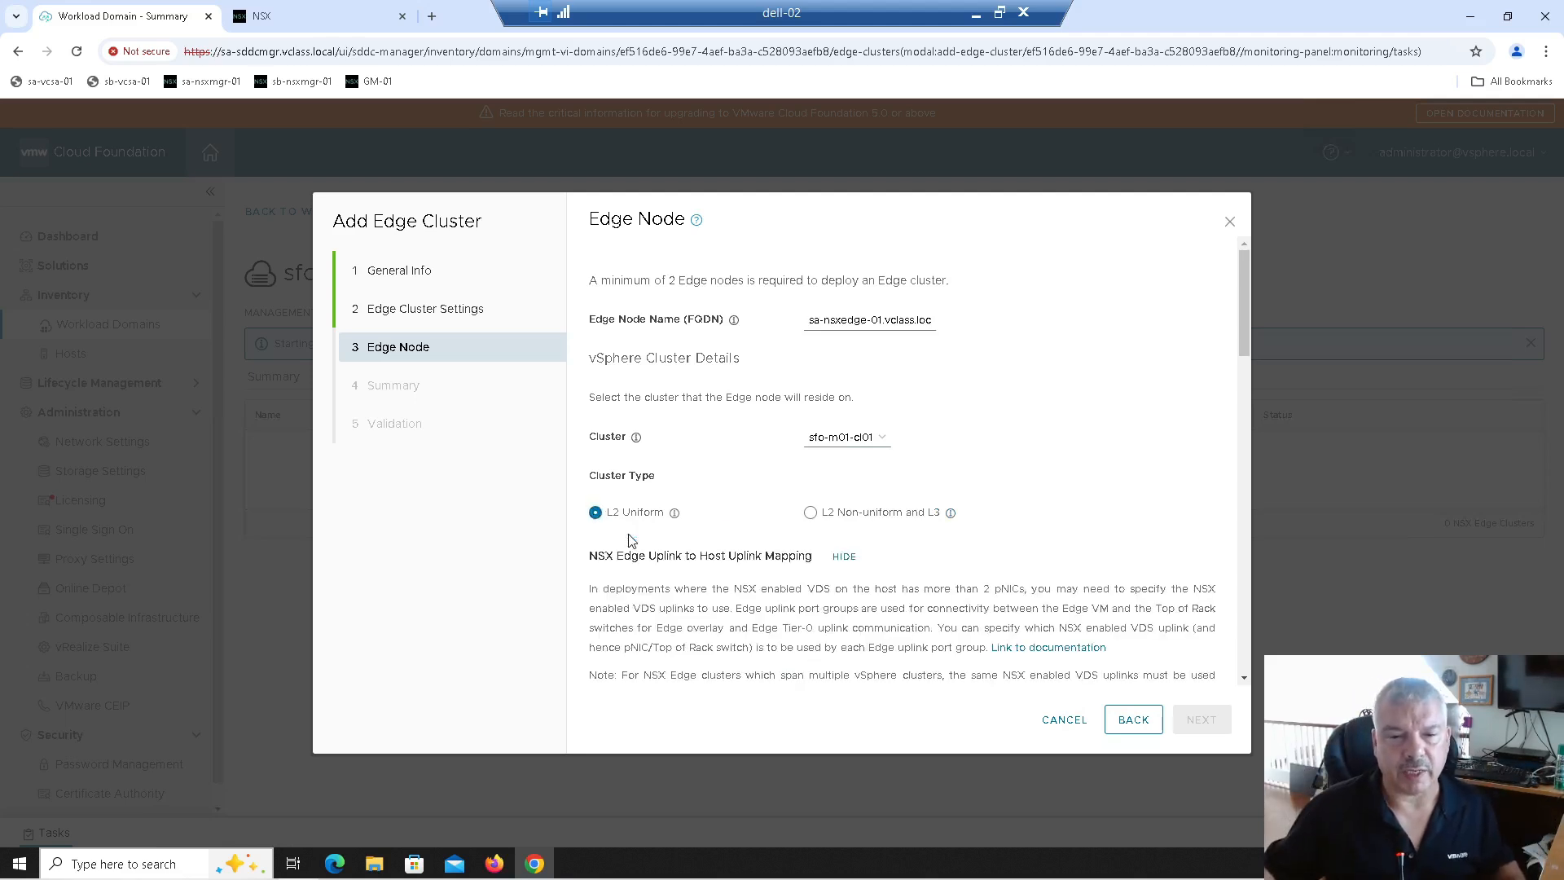
left_click_drag(636, 554, 810, 559)
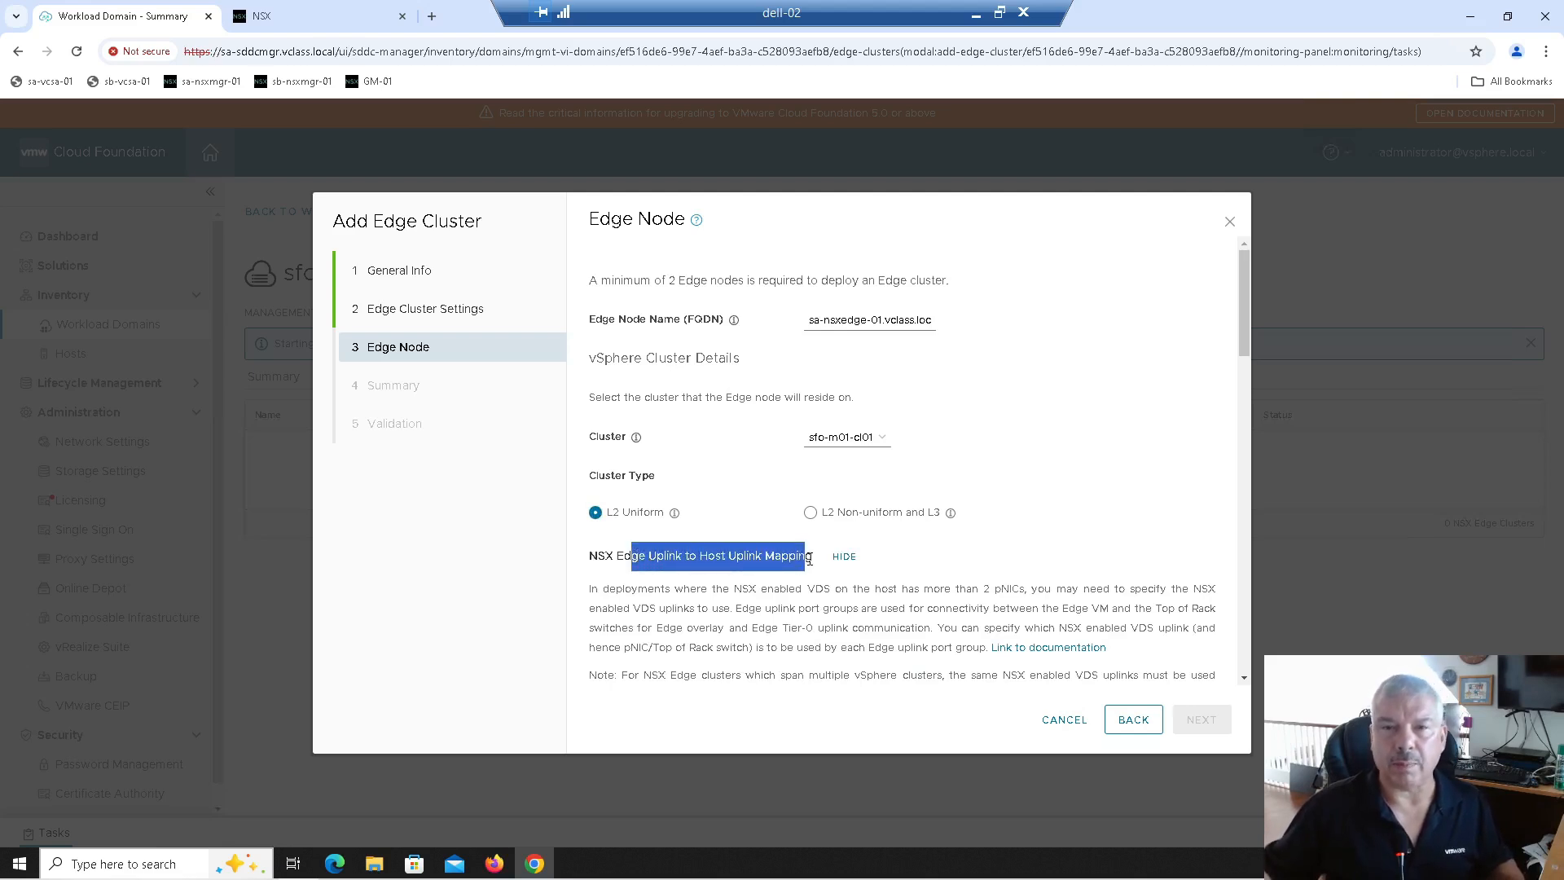
scroll(809, 559, "down", 2)
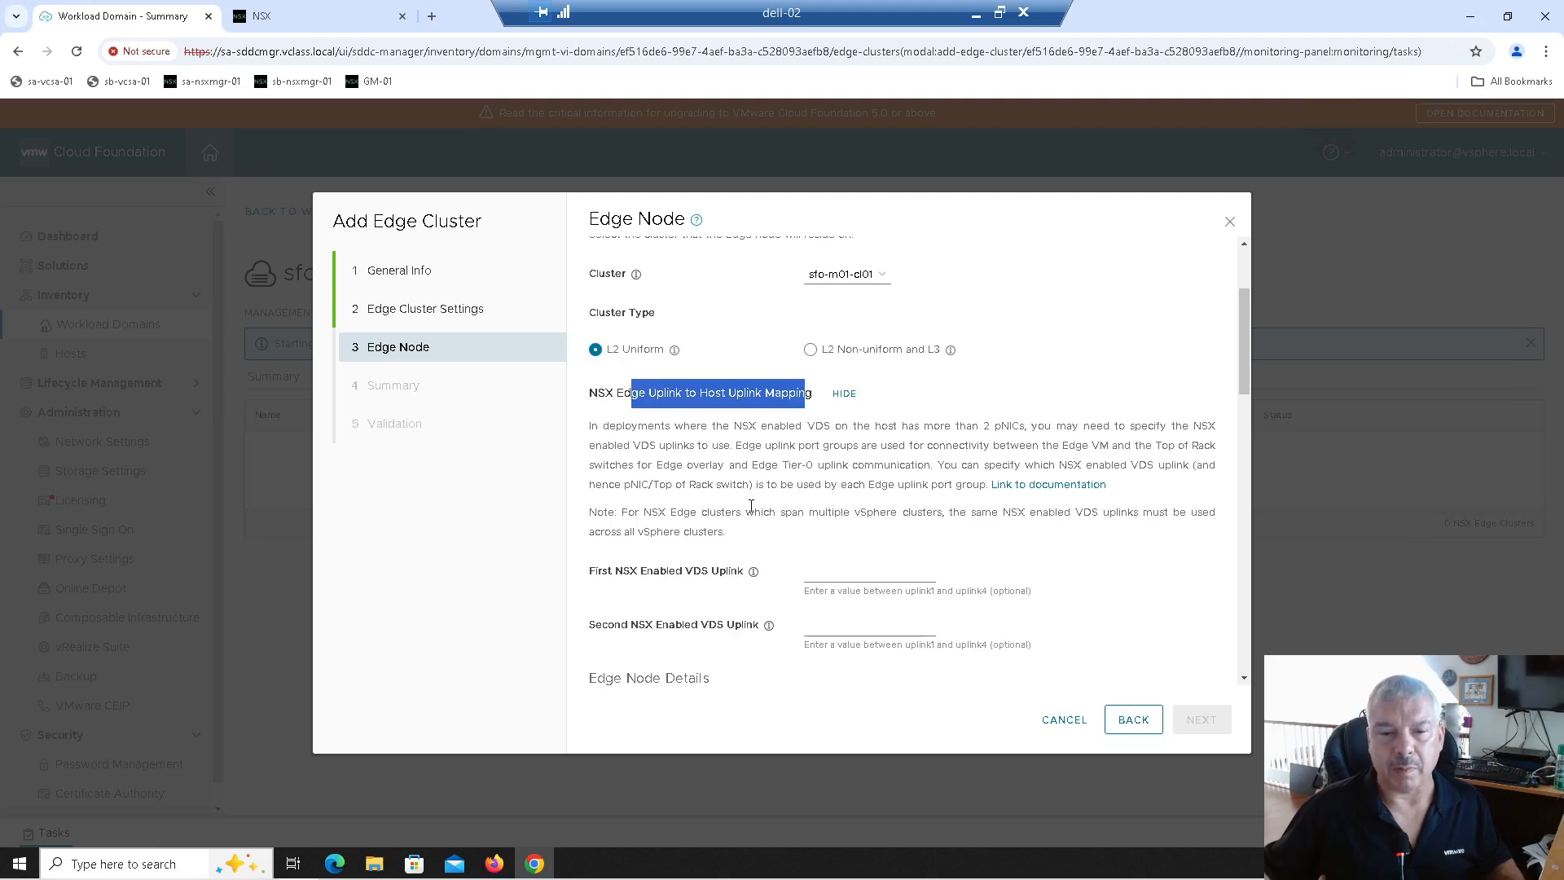
scroll(751, 505, "up", 1)
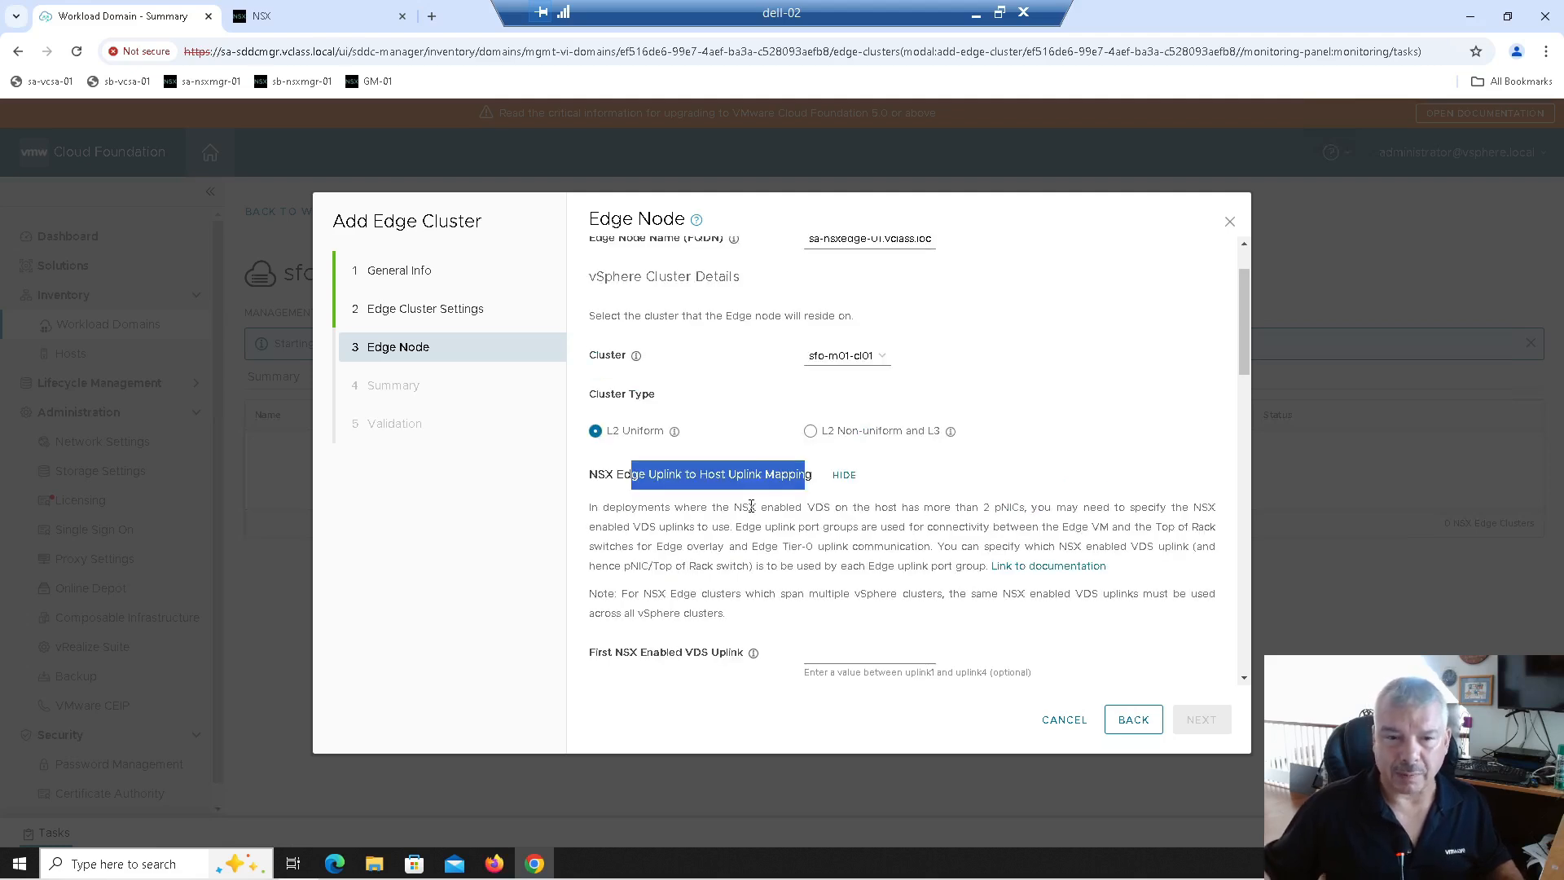
left_click(844, 475)
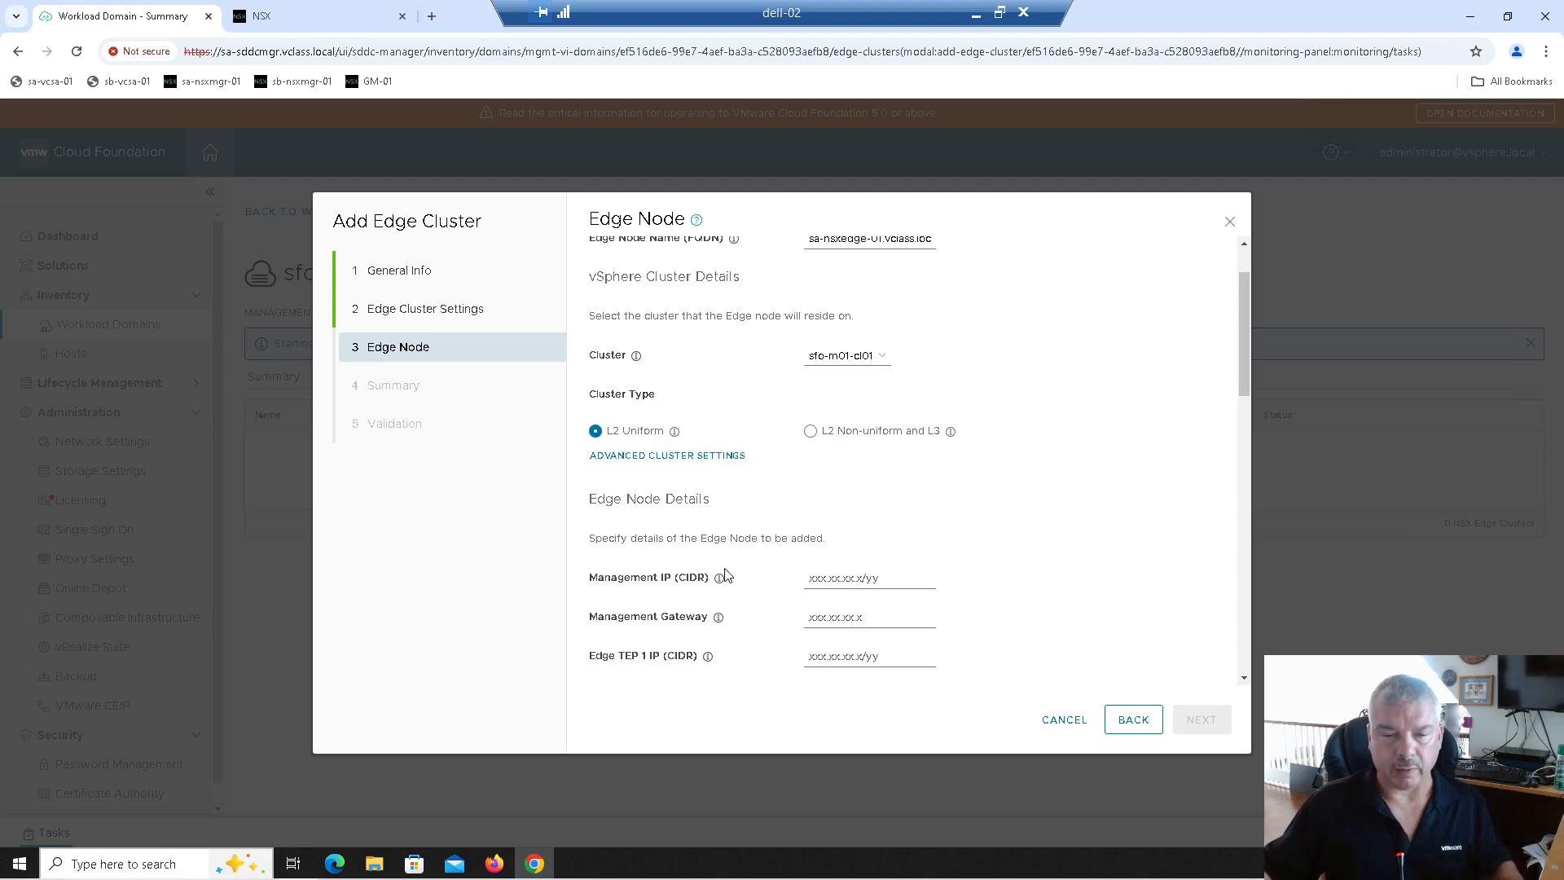
scroll(724, 562, "down", 1)
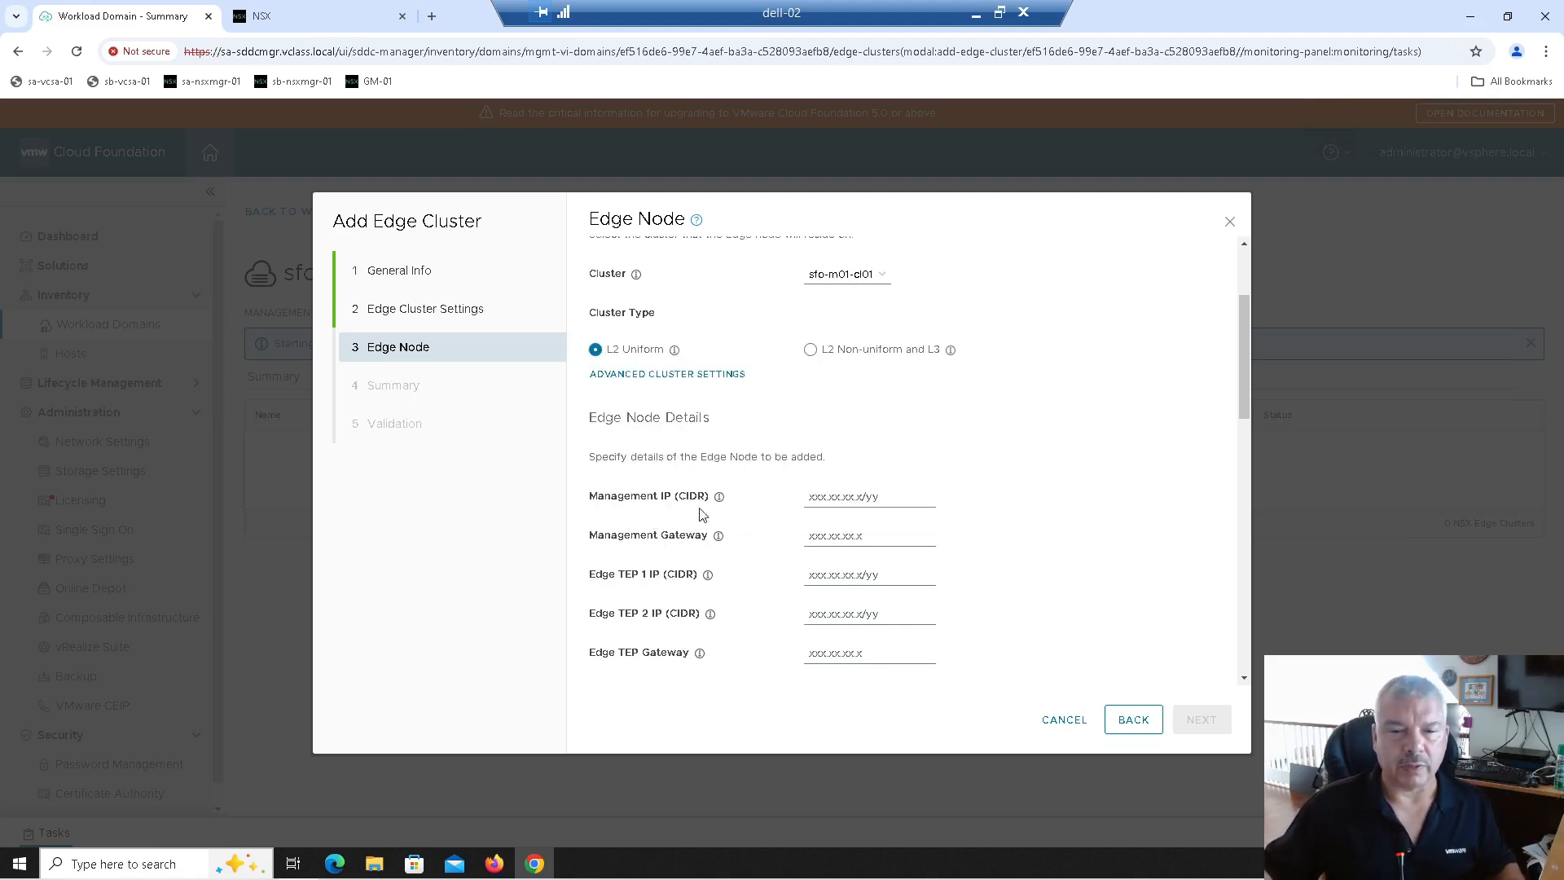
Step: Enter management IP 172.20.10.61/24 and gateway 172.20.10.10 for the edge node
left_click(815, 497)
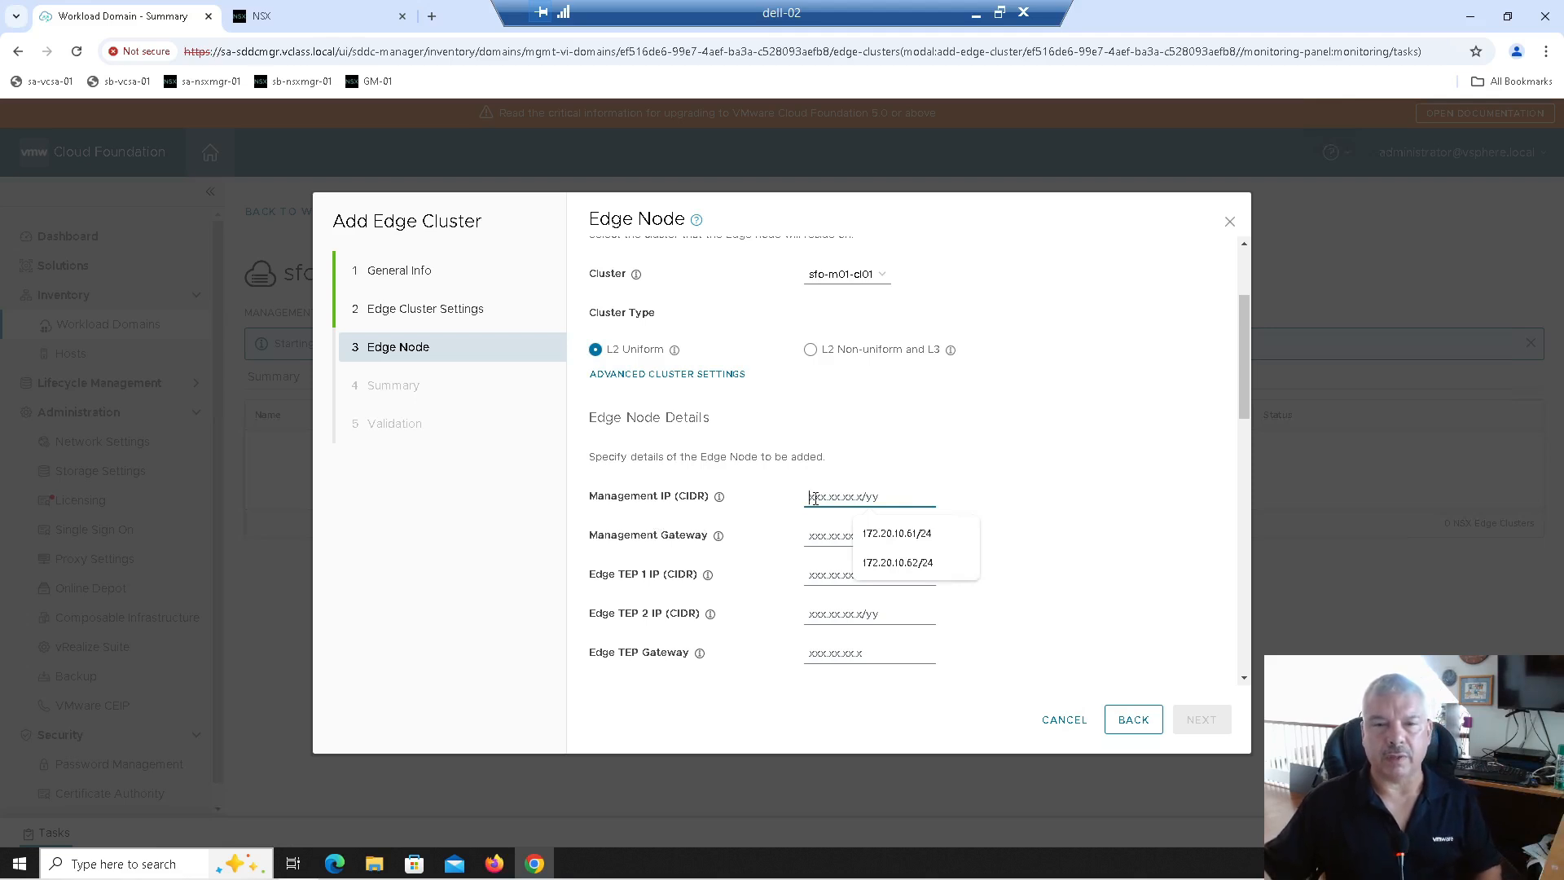
type("172")
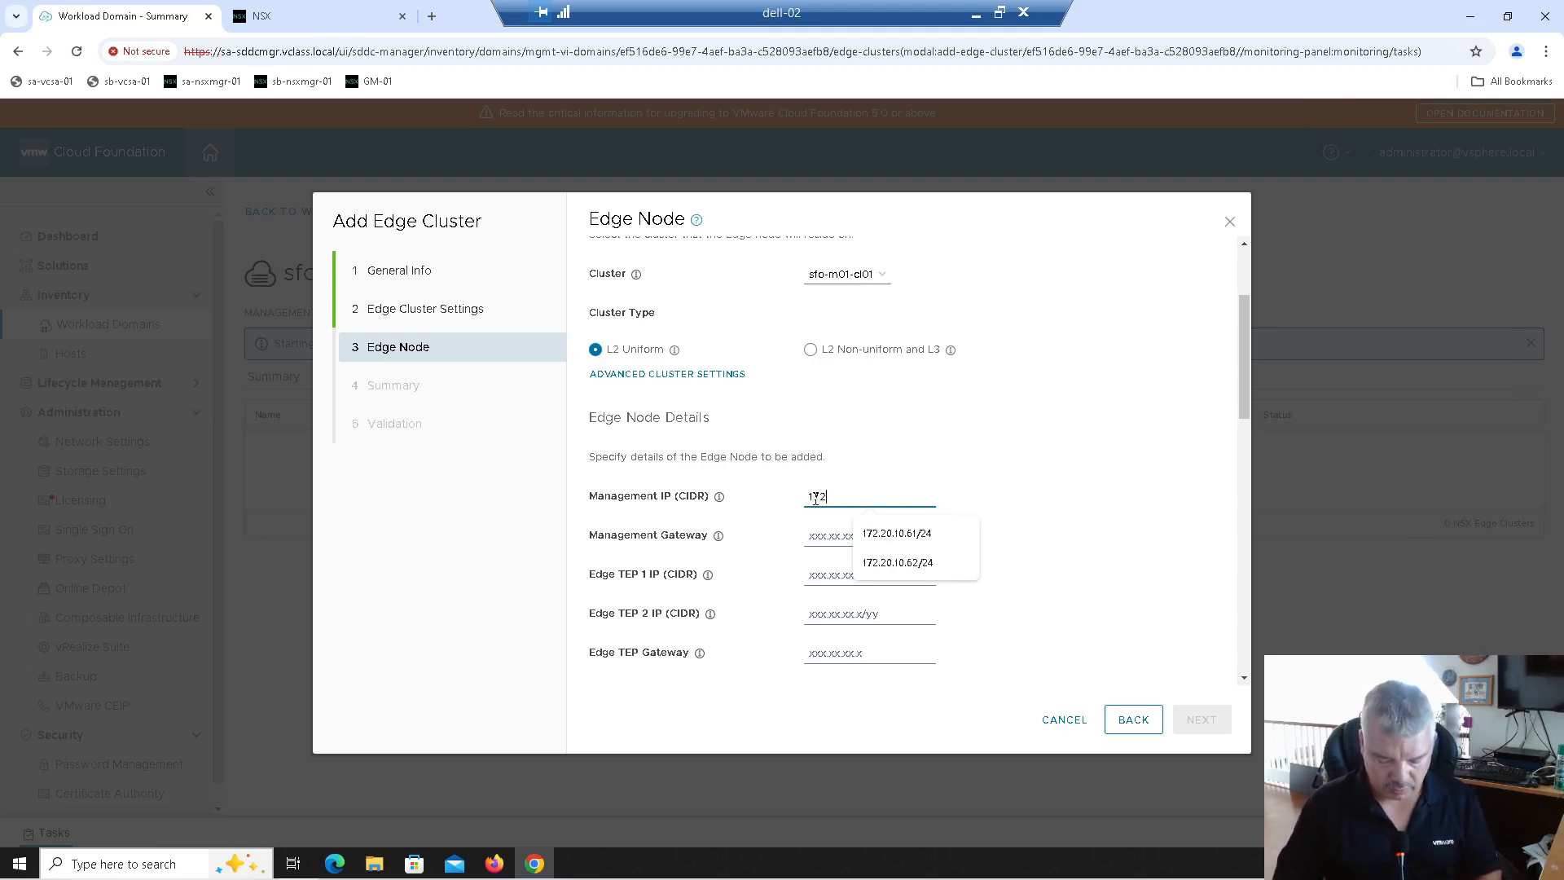
type(".20.10")
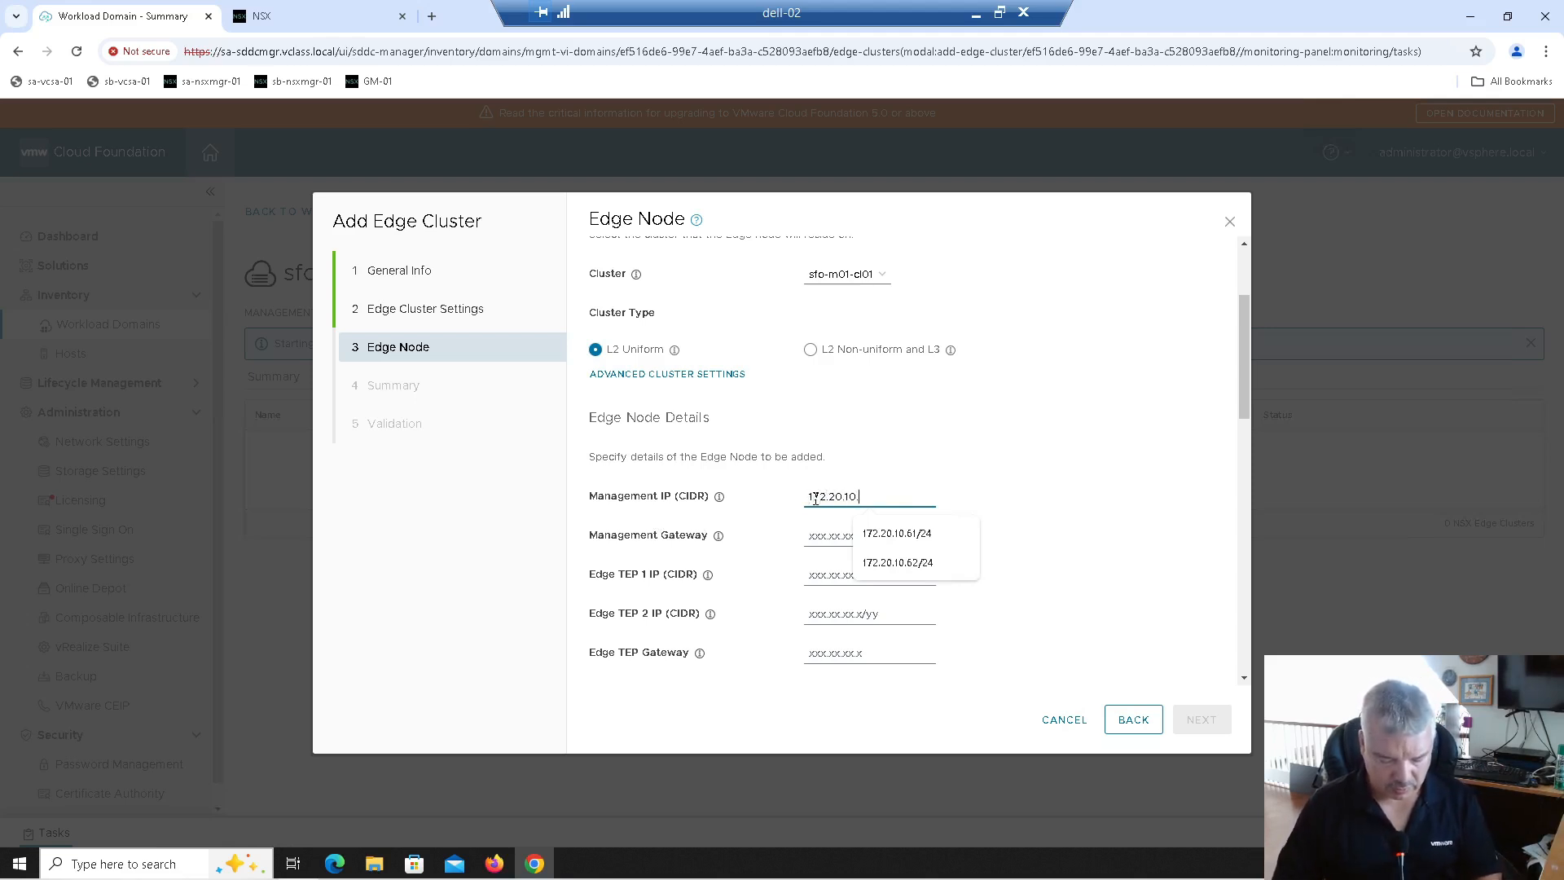
type(".6")
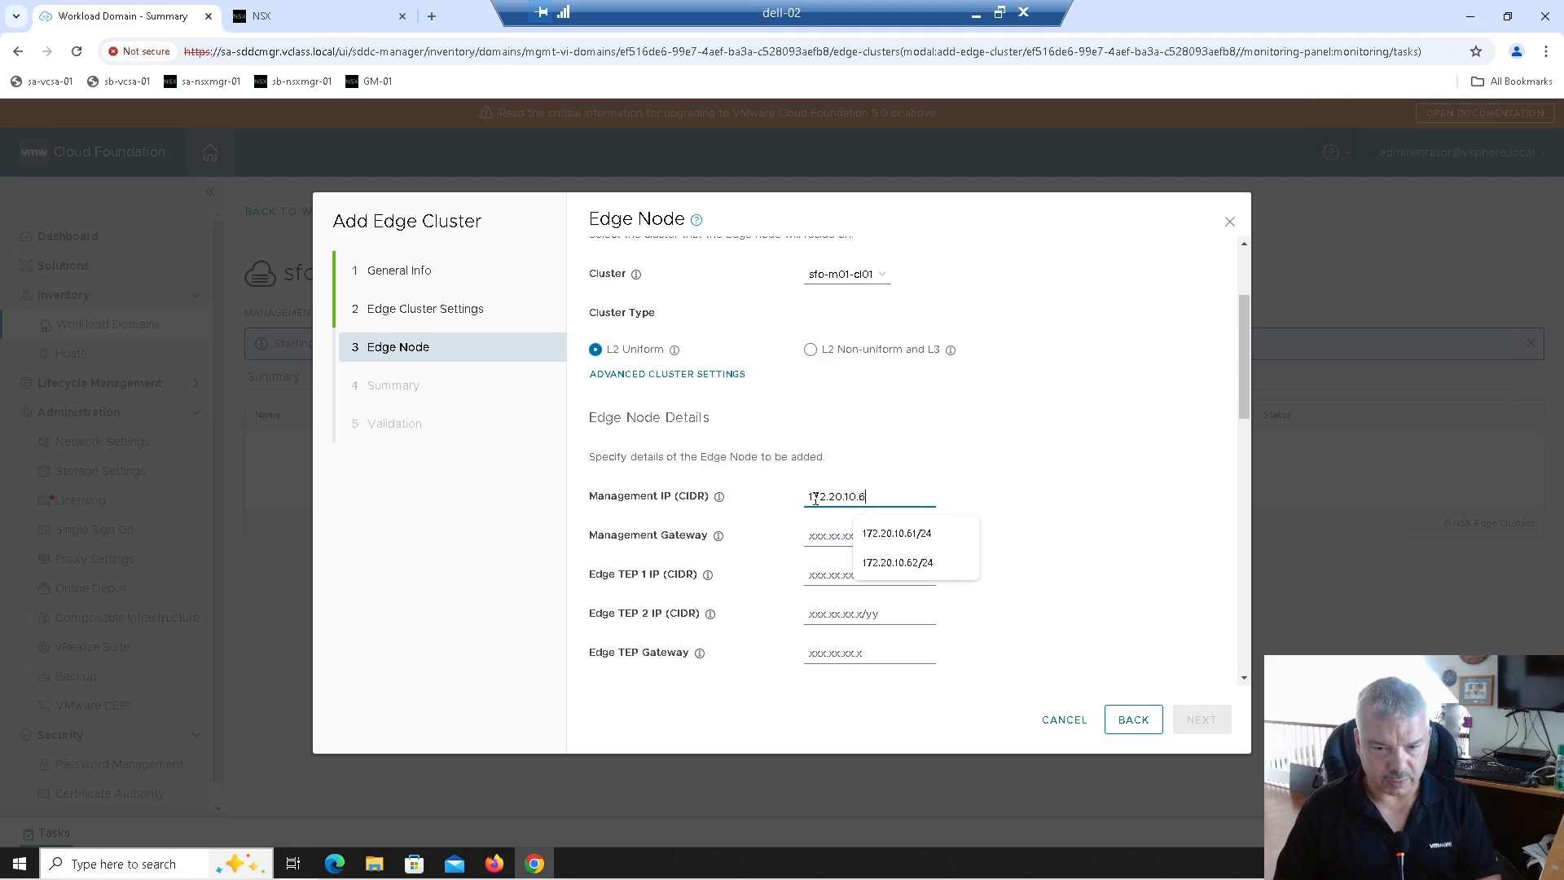
type("1/24")
key("Tab")
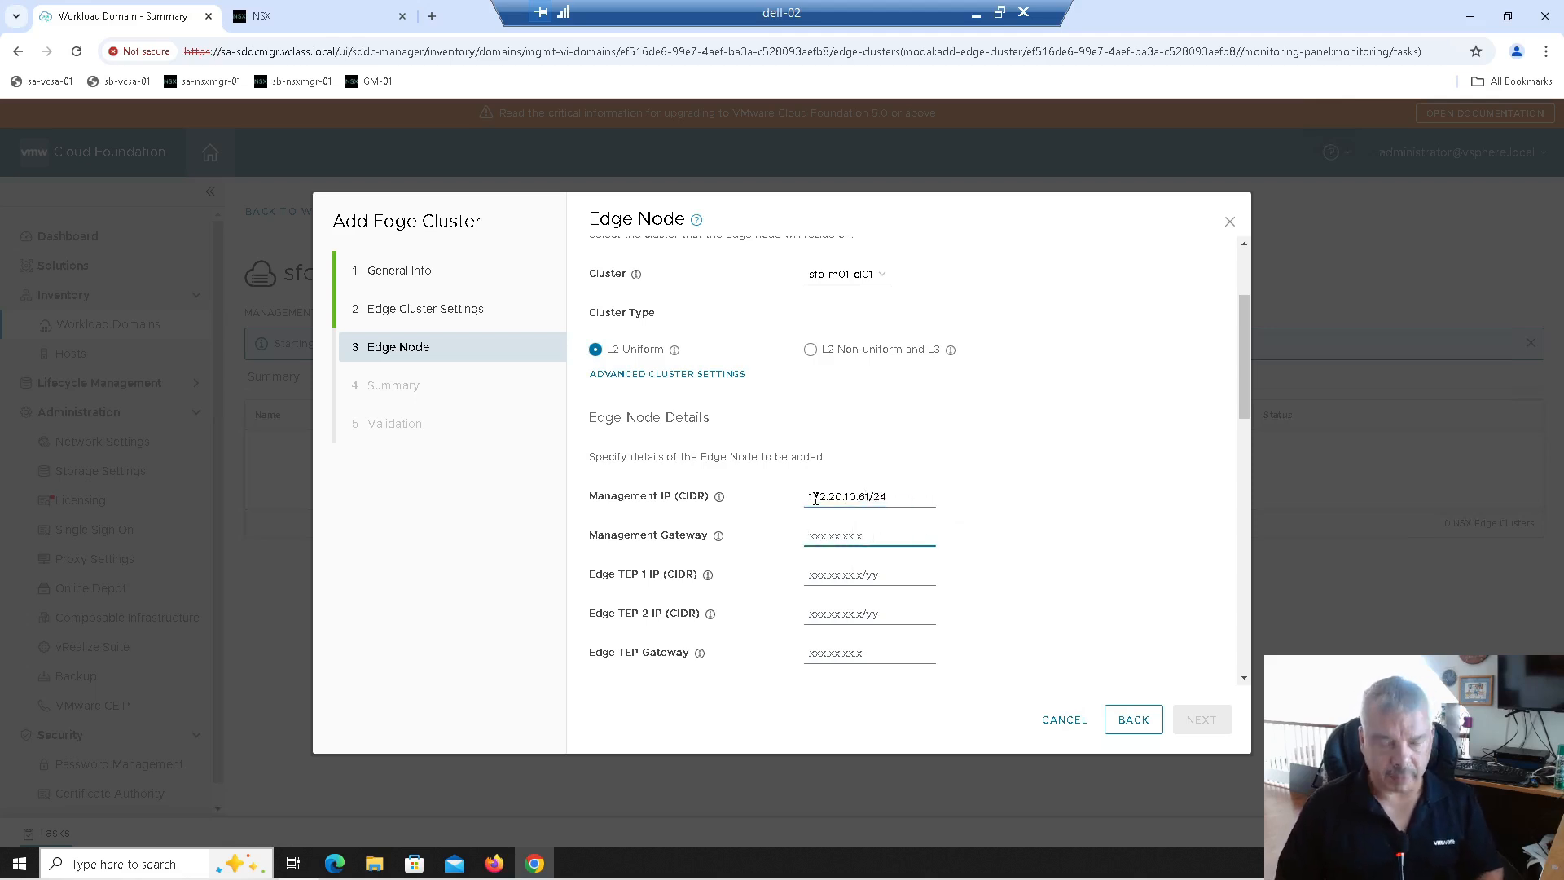
type("172.20.10.10")
Step: Enter Edge TEP 1 IP 172.20.12.181/24 and Edge TEP 2 IP 172.20.12.182/24
key("Tab")
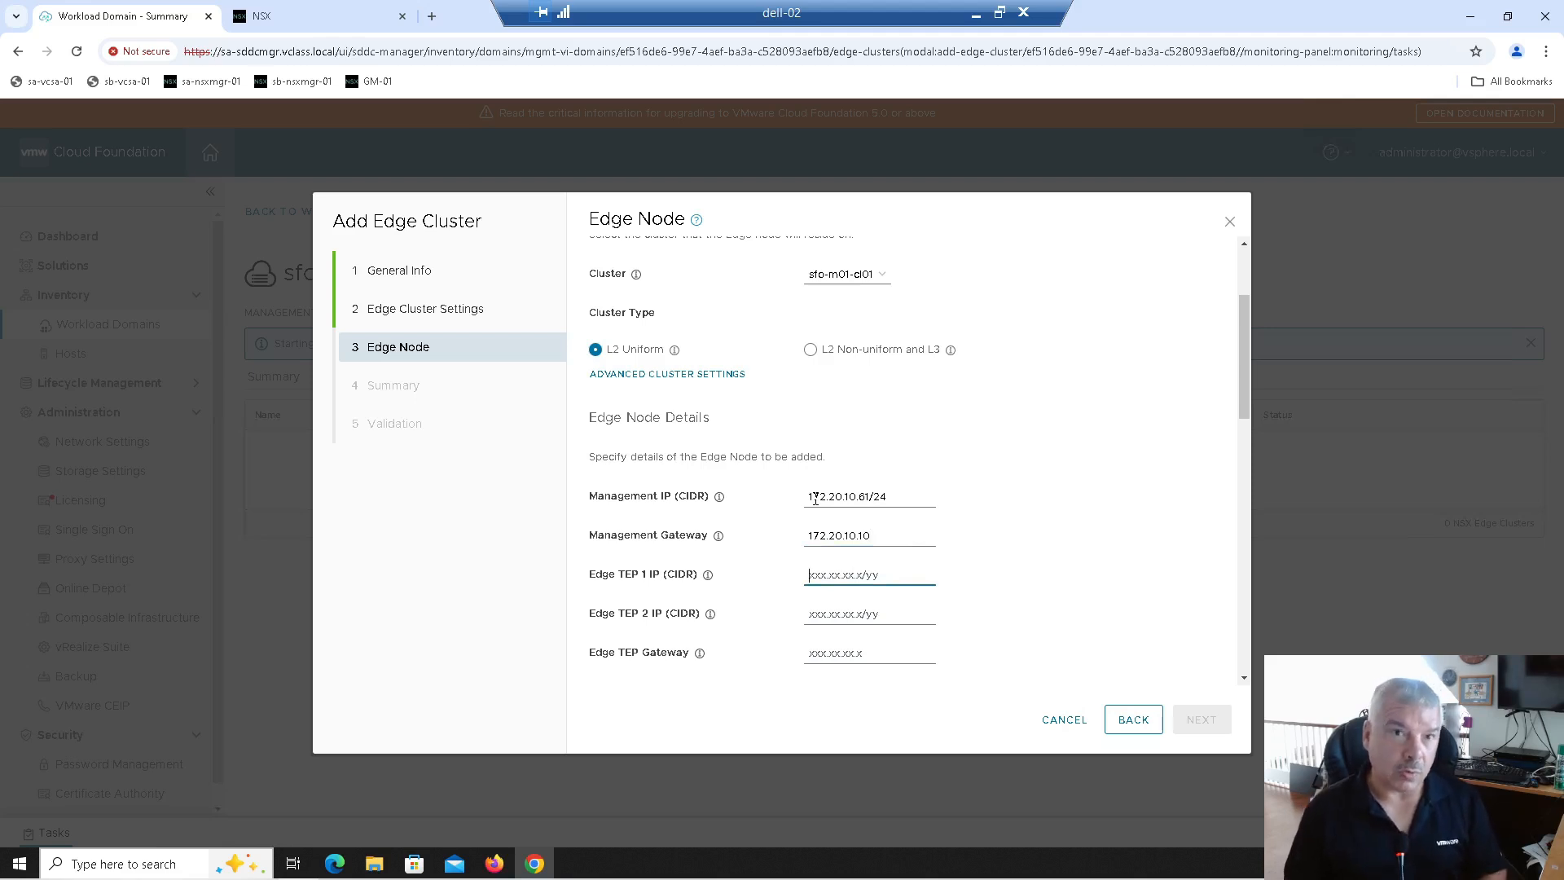
type("172")
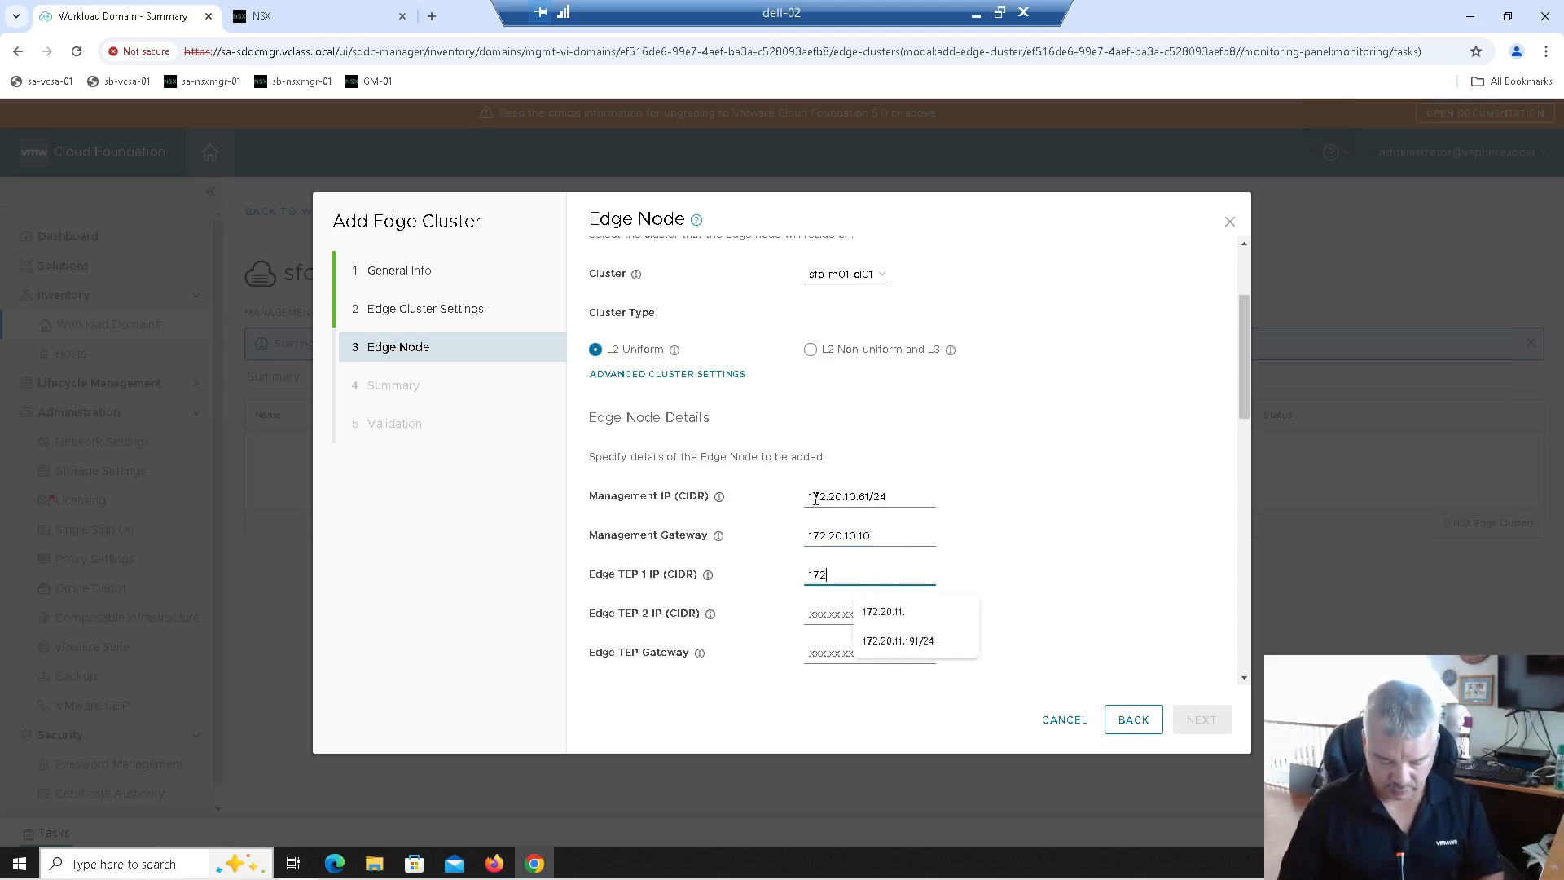
type(".20.12")
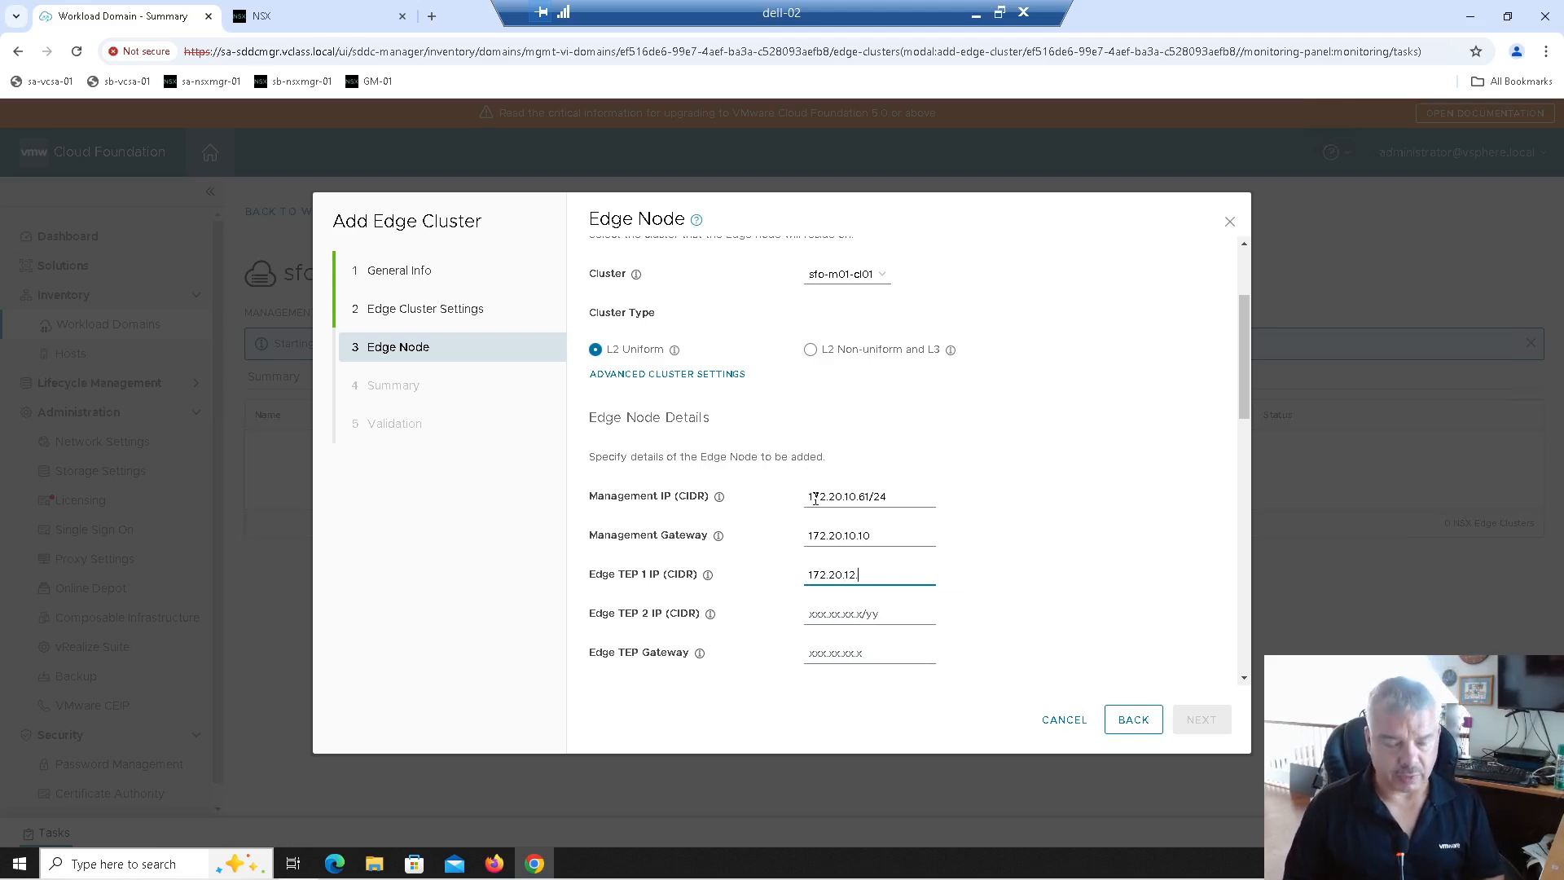
type(".181")
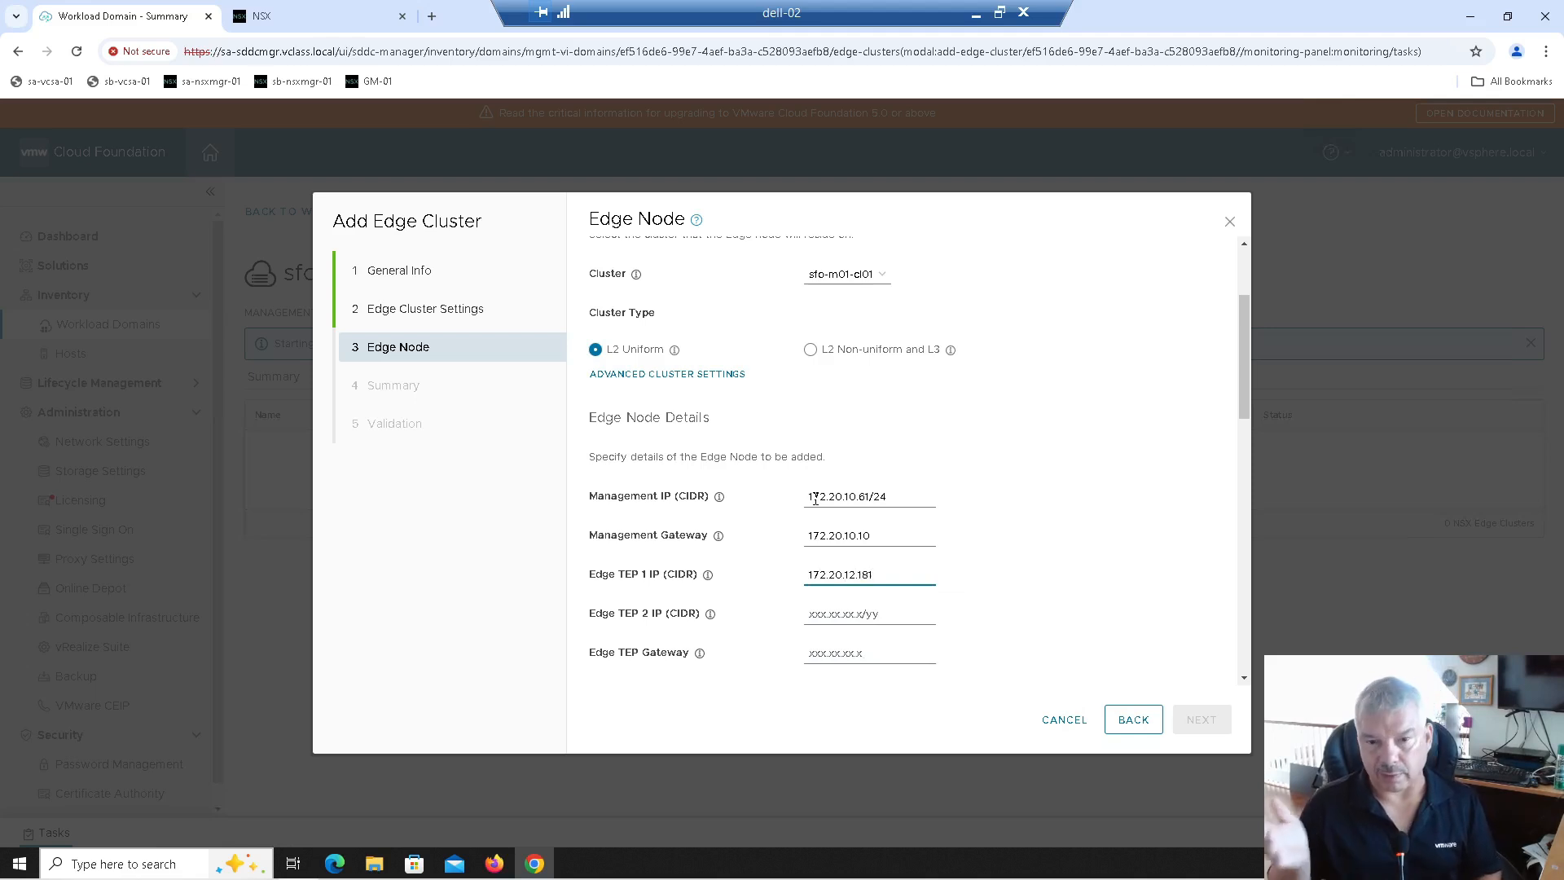
key("Tab")
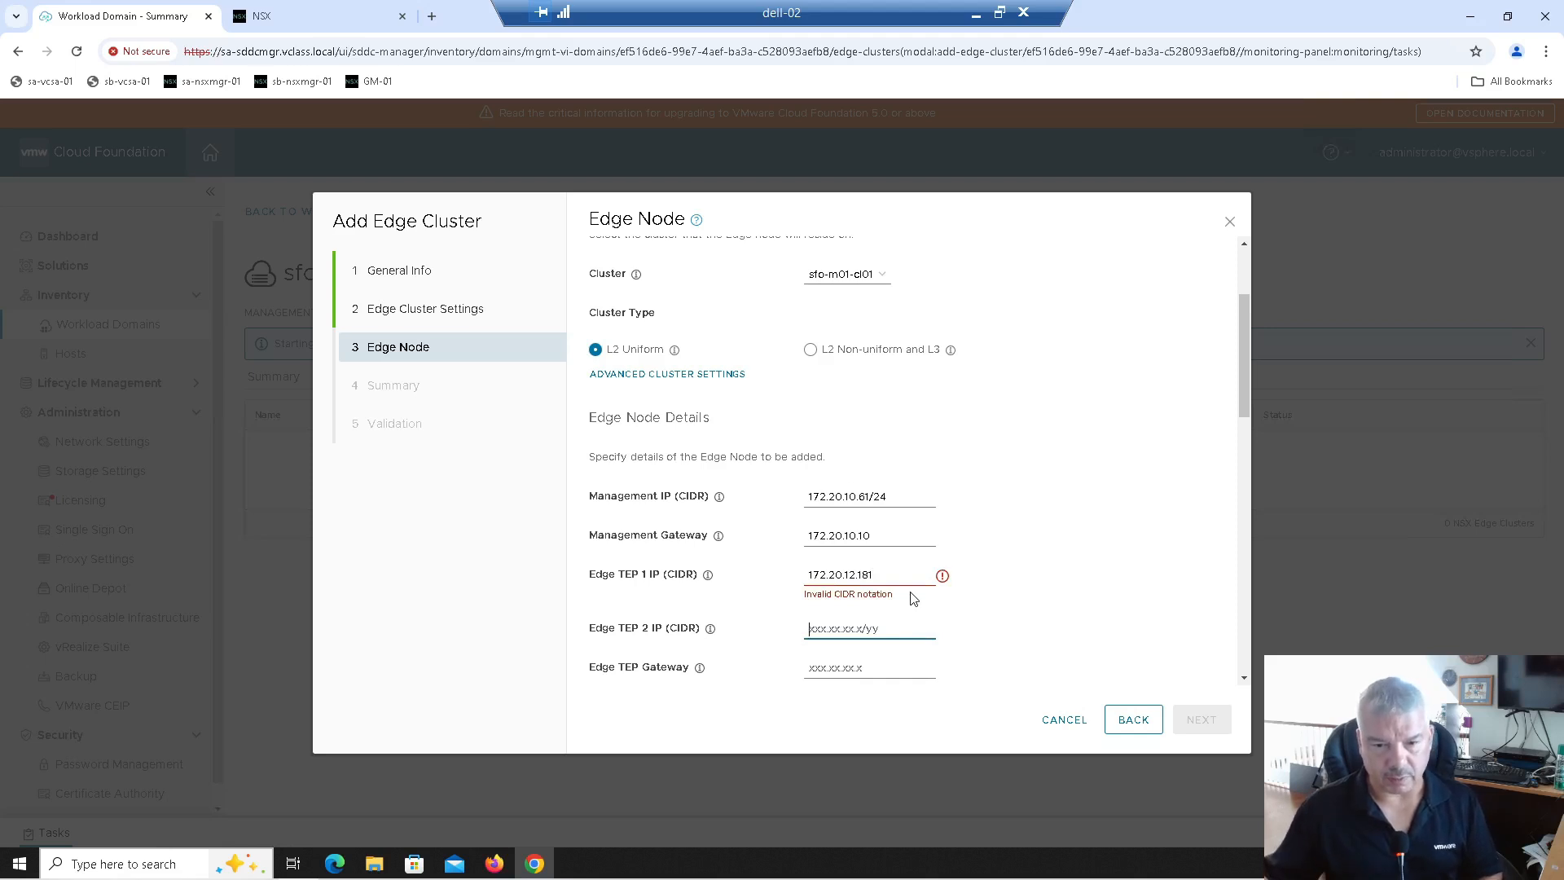
left_click(894, 573)
type("/24")
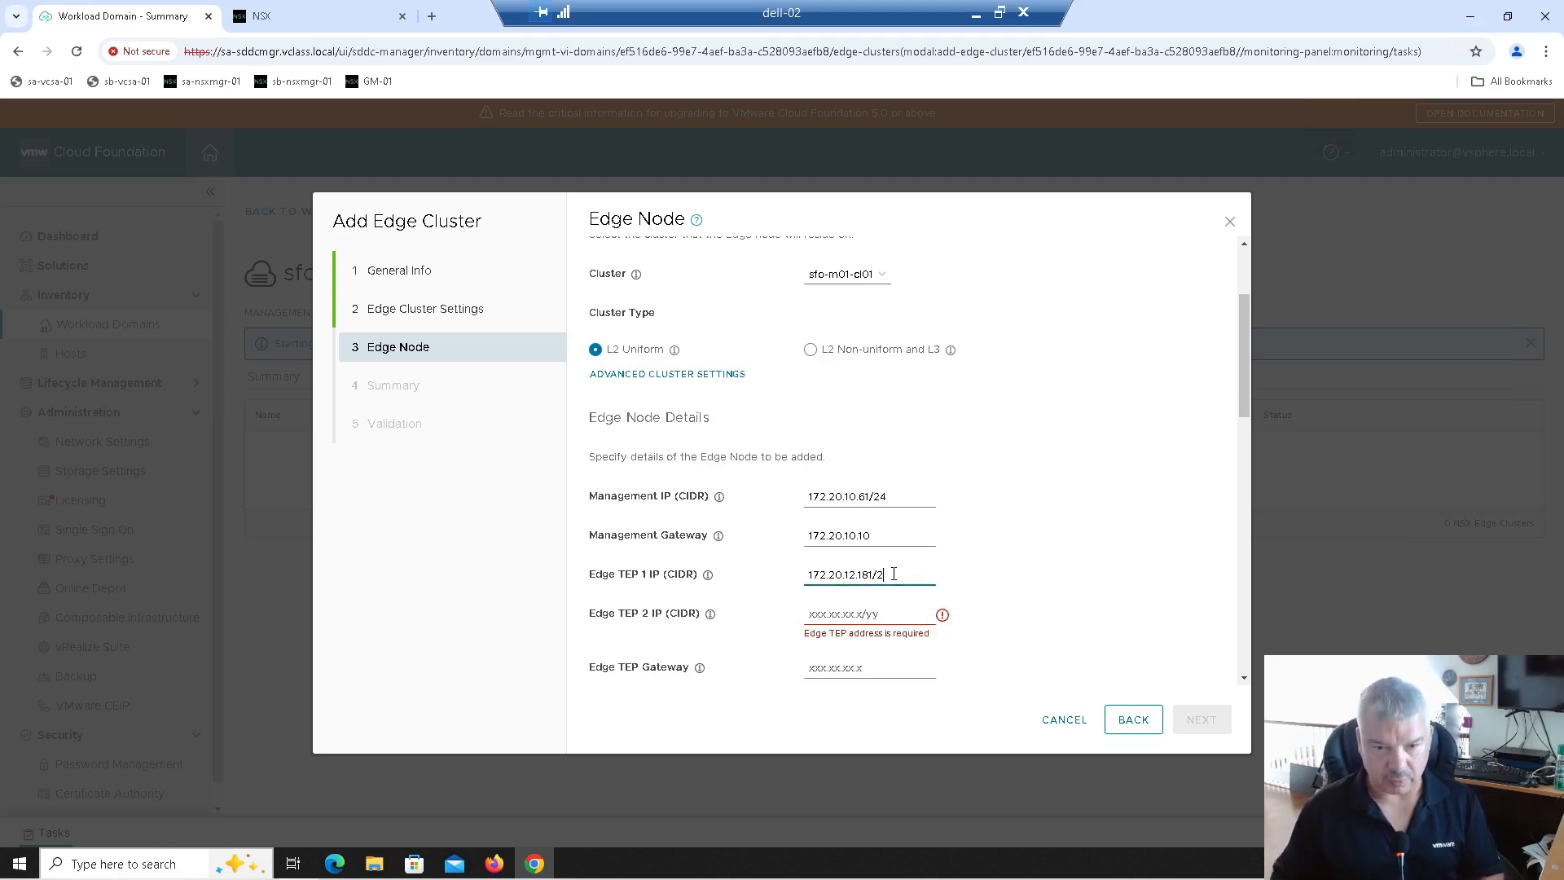
left_click(856, 616)
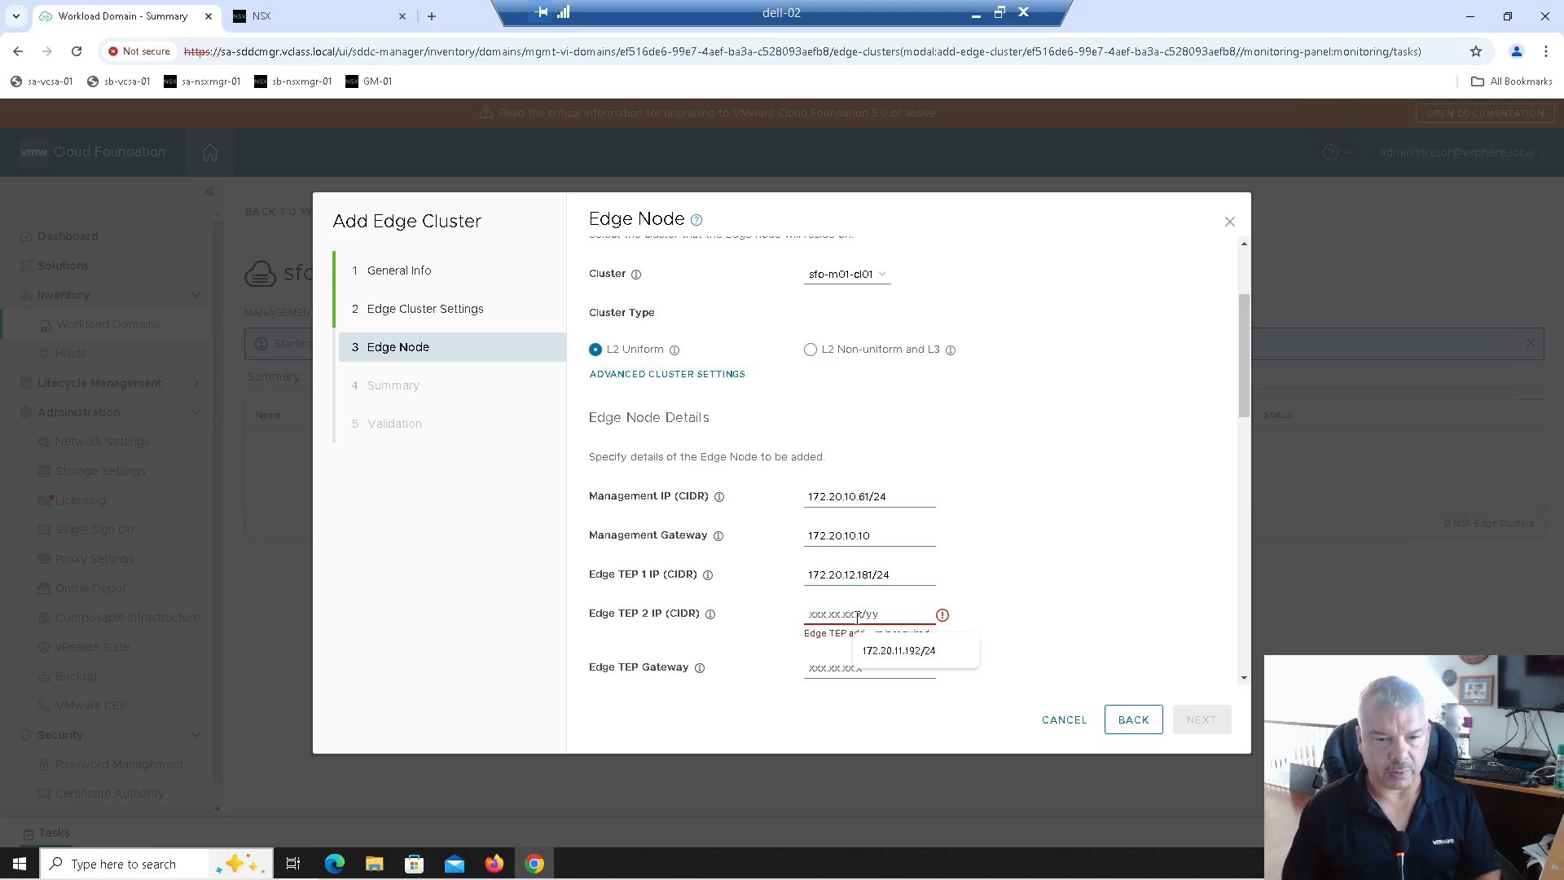
type("172.20.12")
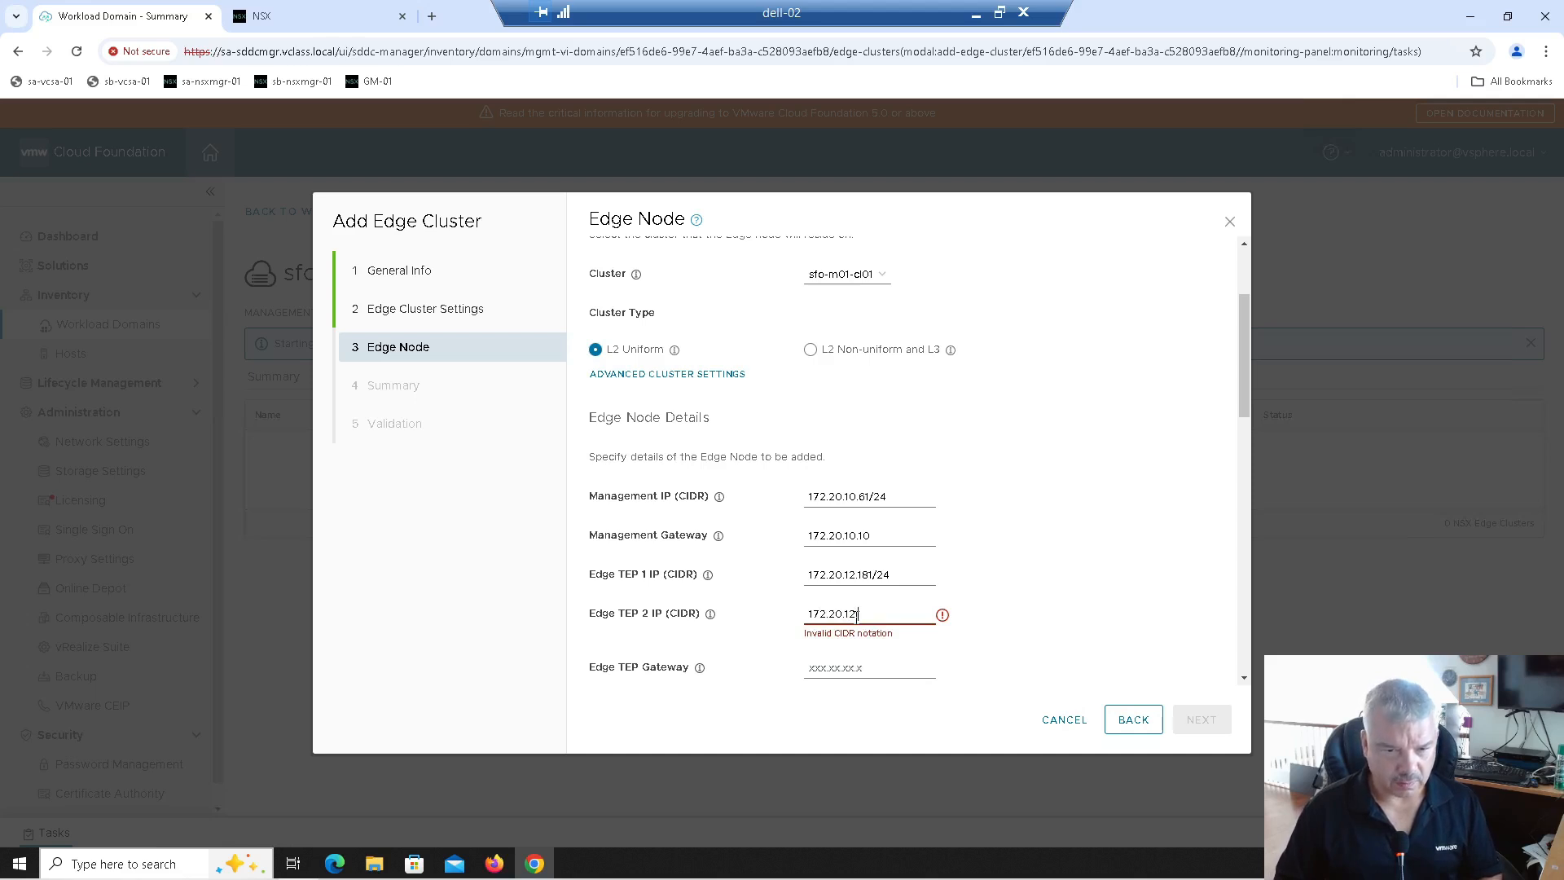
type(".18")
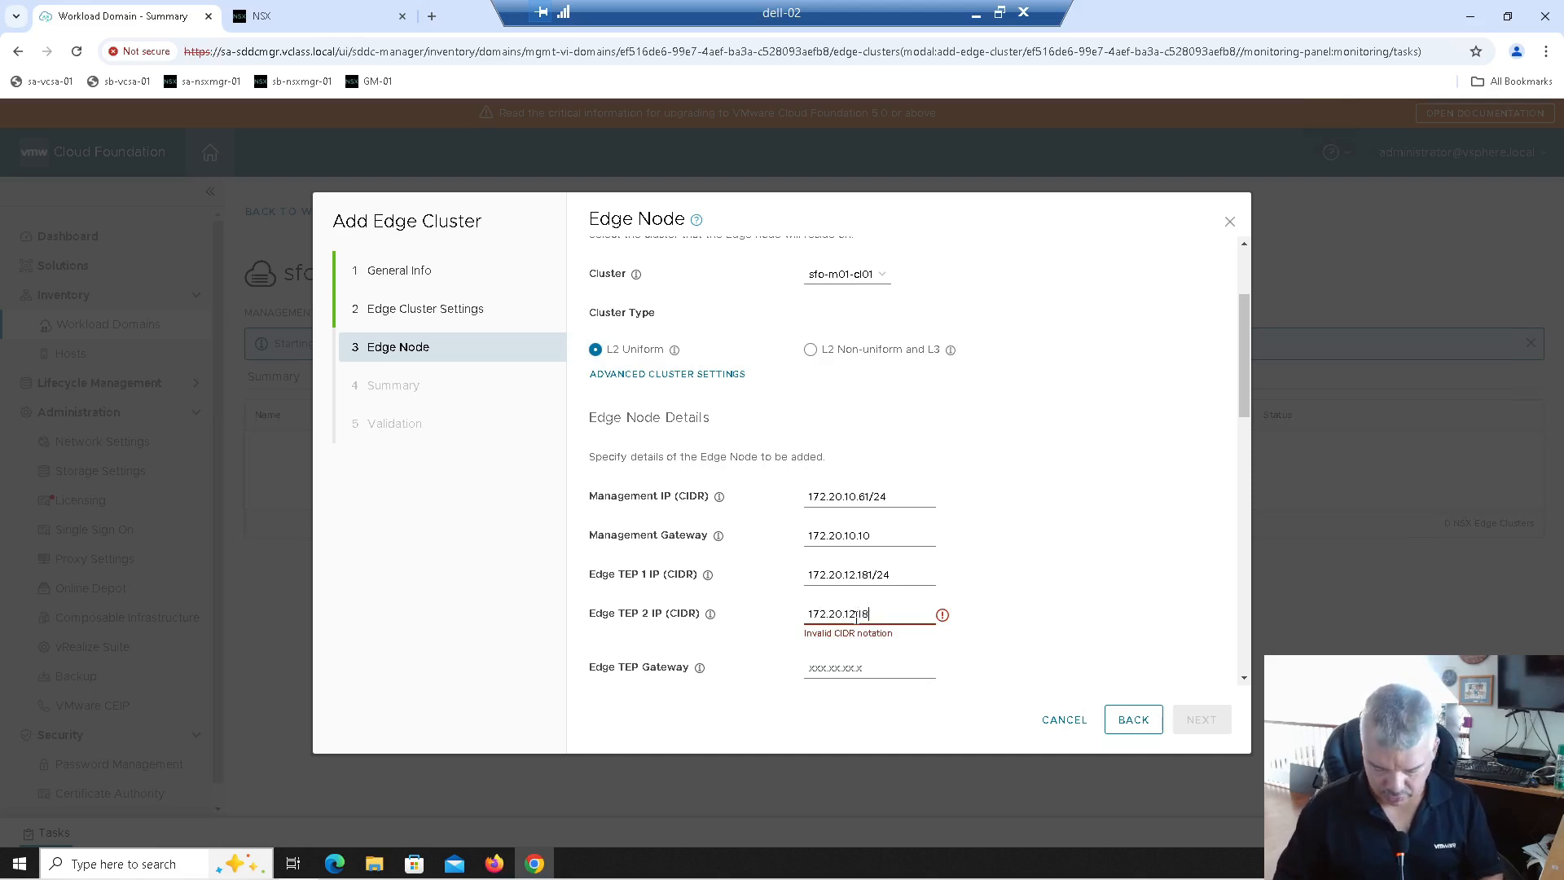
type("2/24")
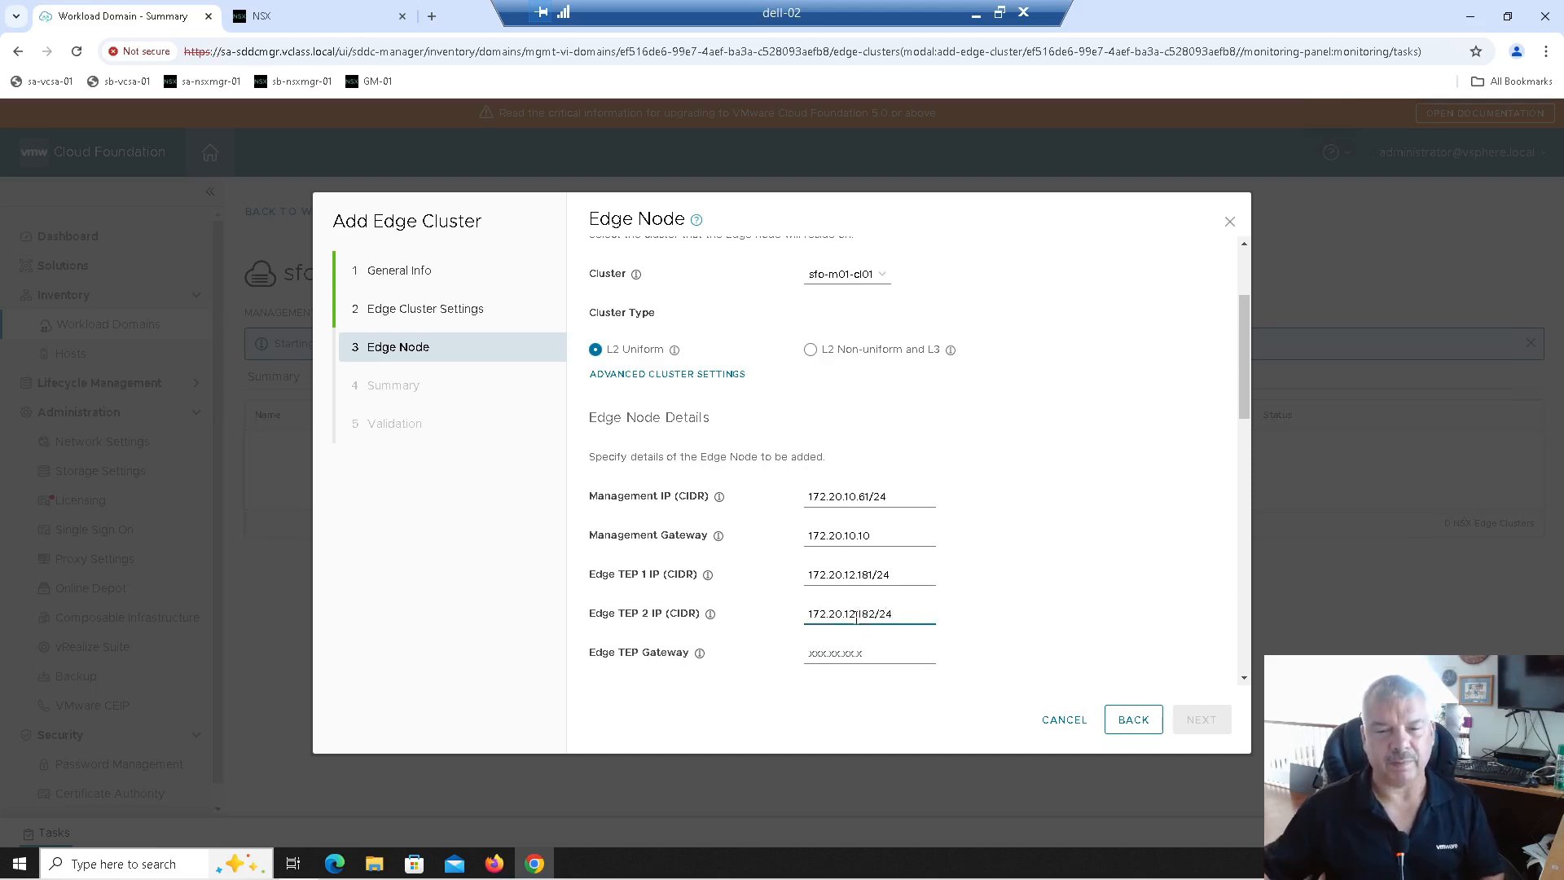
Step: Set the Edge TEP gateway to 172.20.12.10 and the Edge TEP VLAN to 12
left_click(855, 652)
scroll(933, 549, "down", 1)
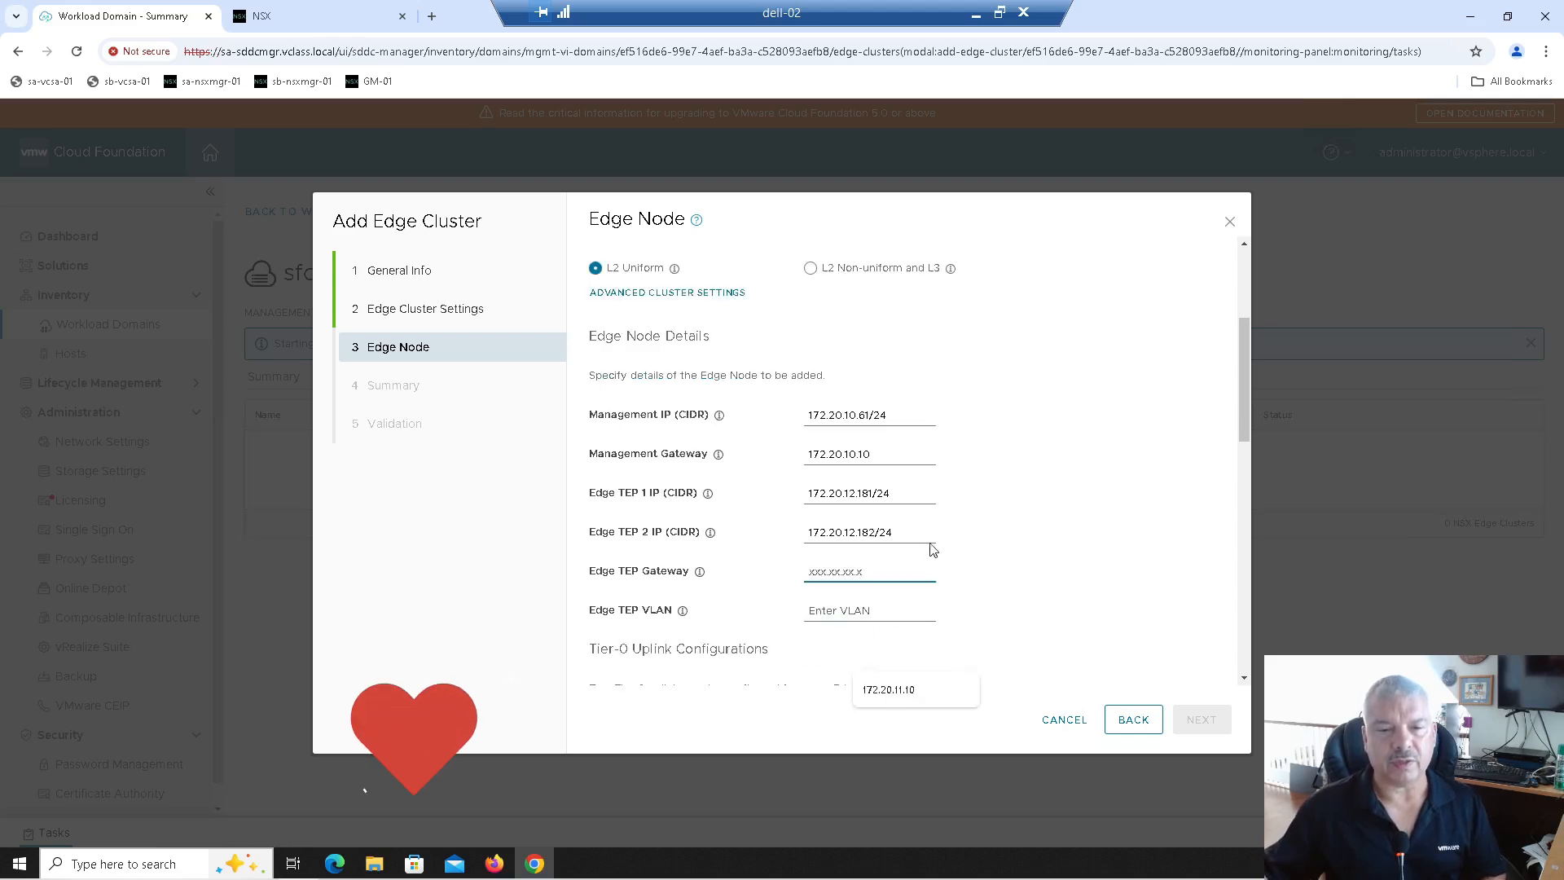
scroll(933, 550, "down", 1)
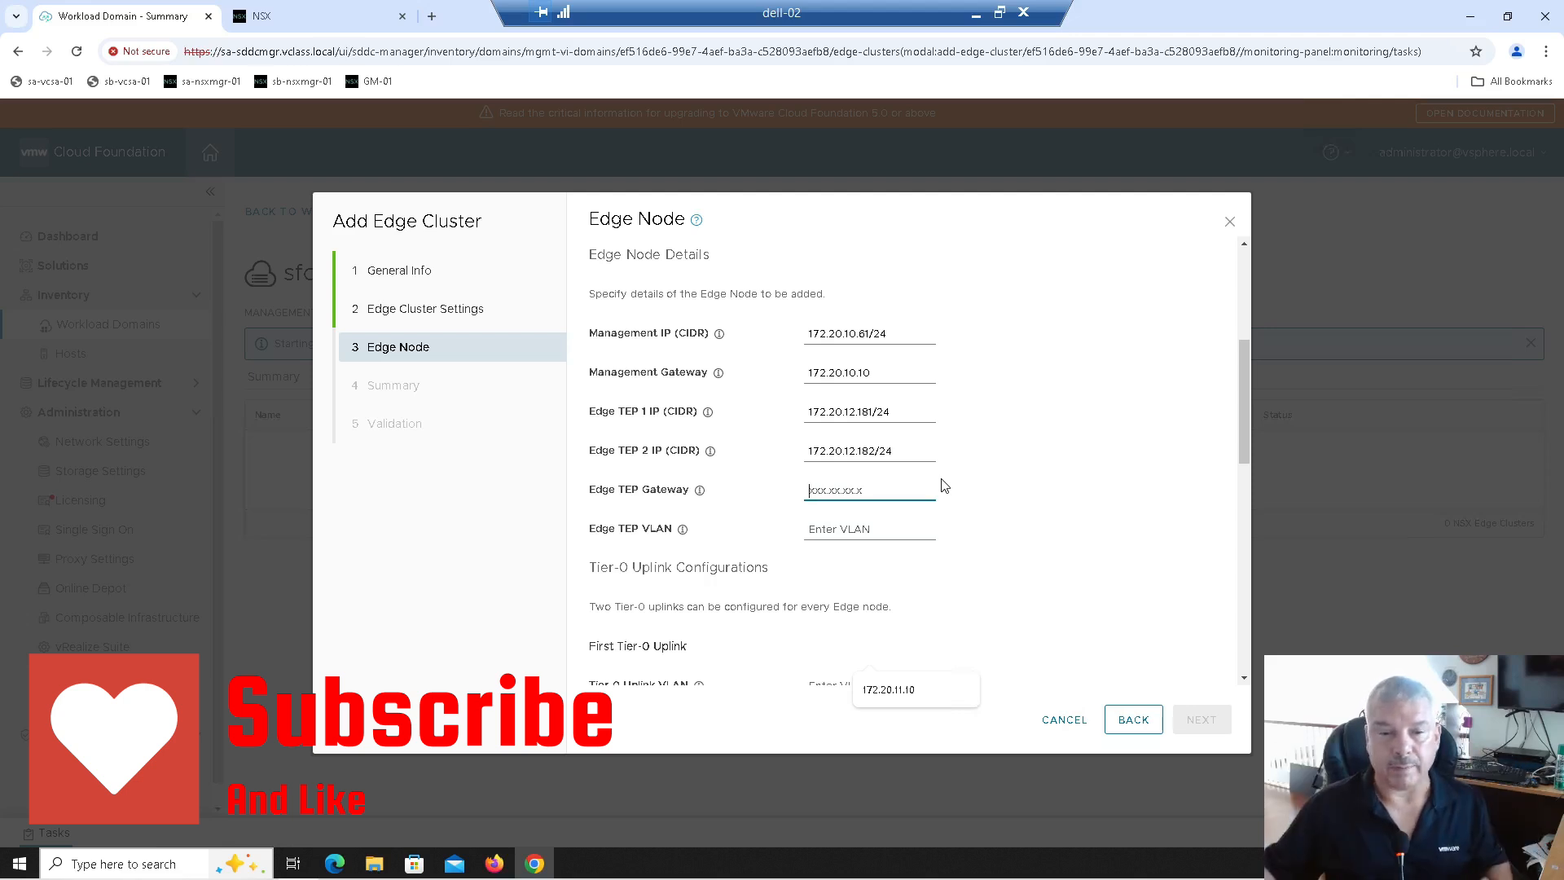
left_click(829, 488)
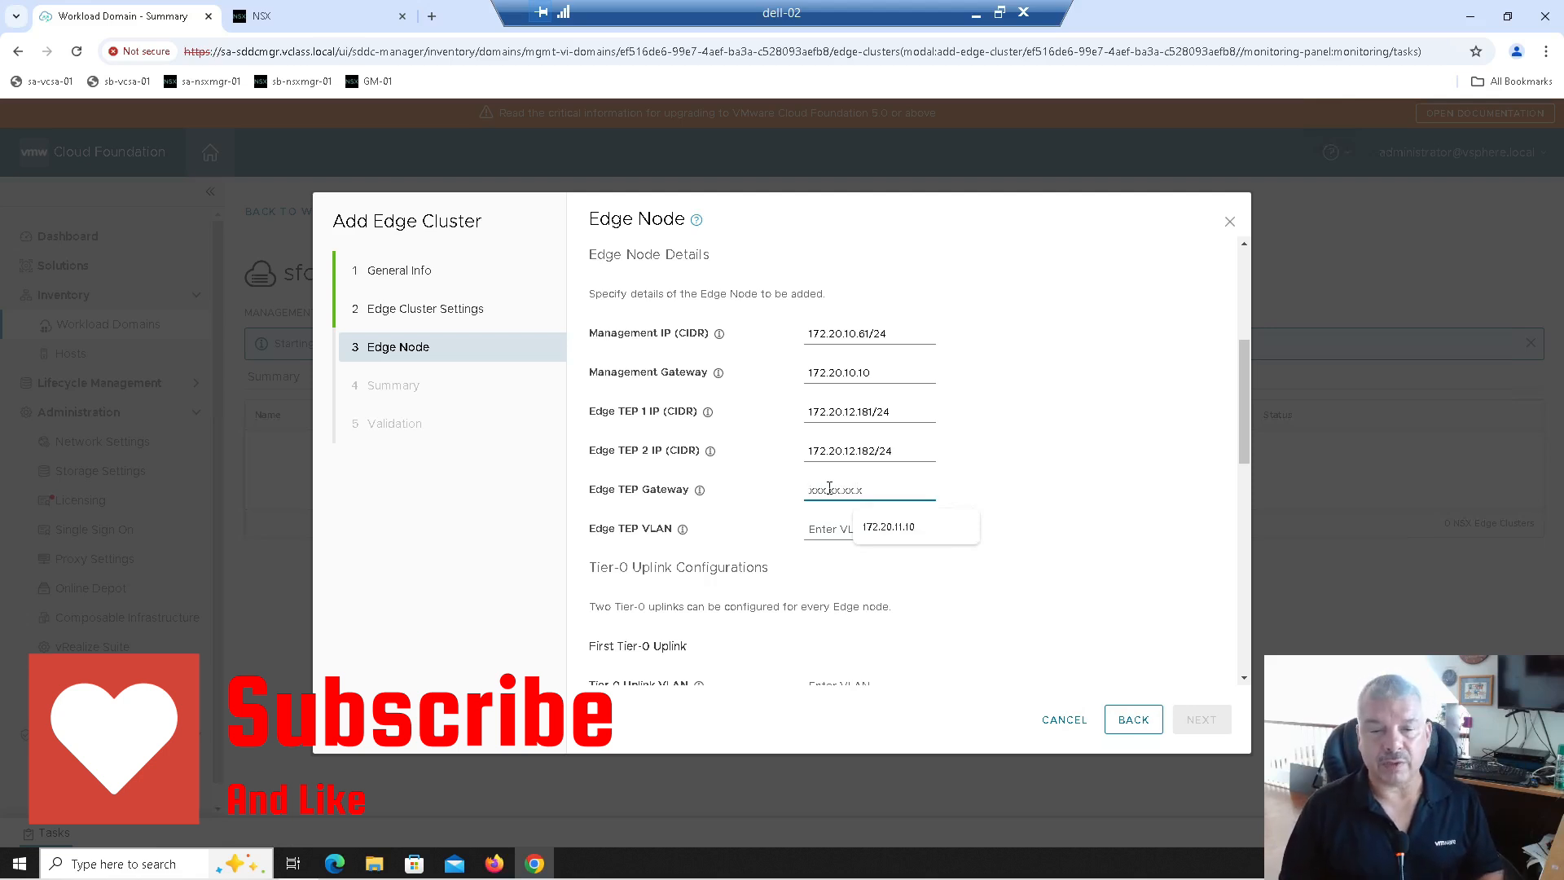
type("172.20.12.10")
key("Tab")
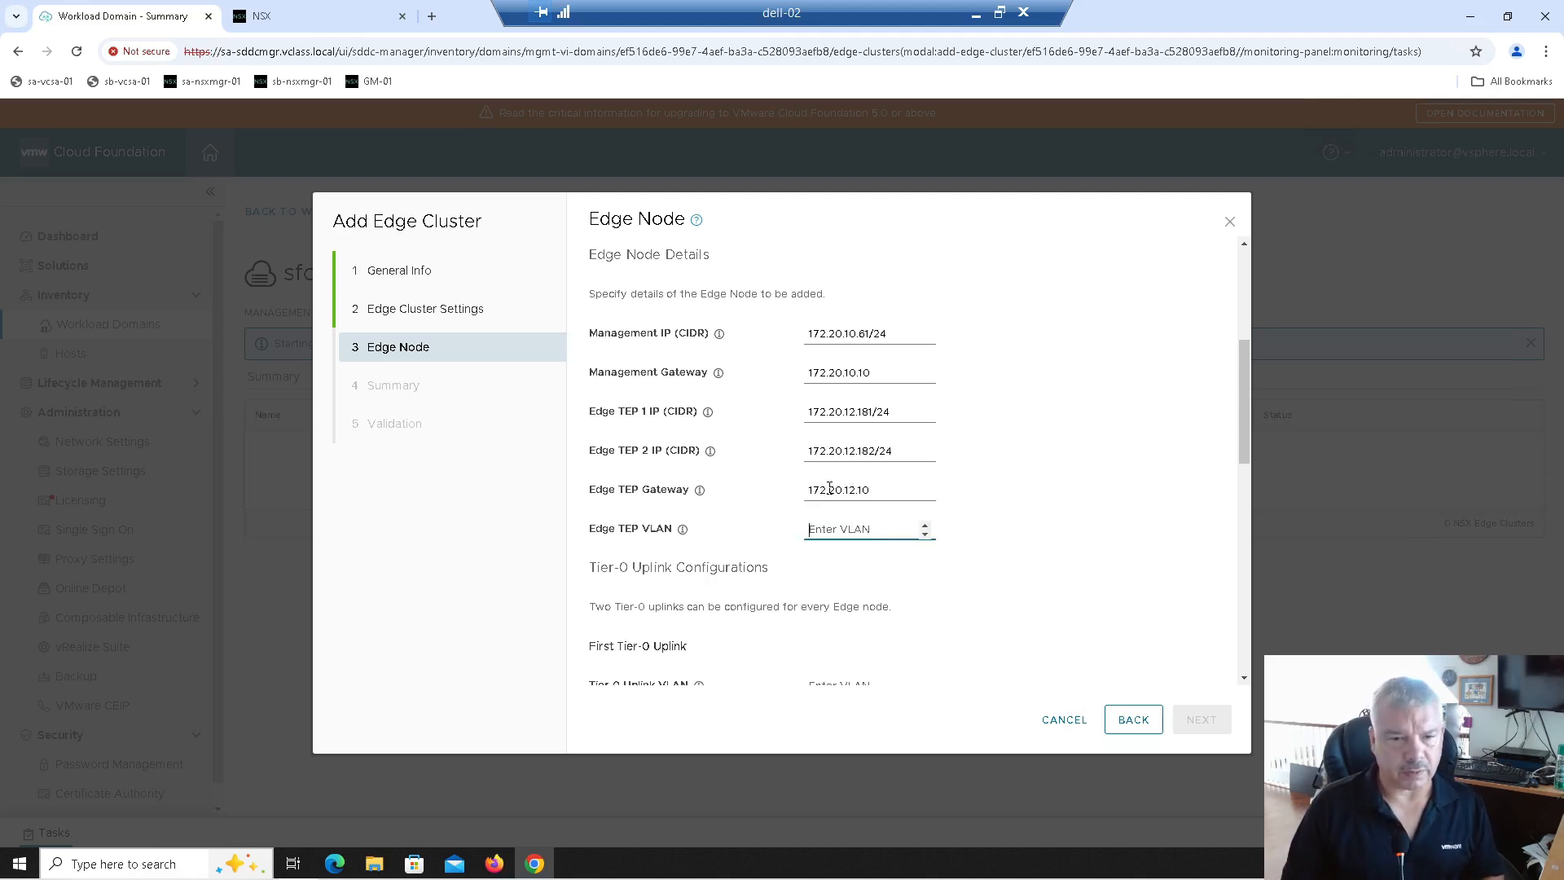
type("12")
left_click(1023, 469)
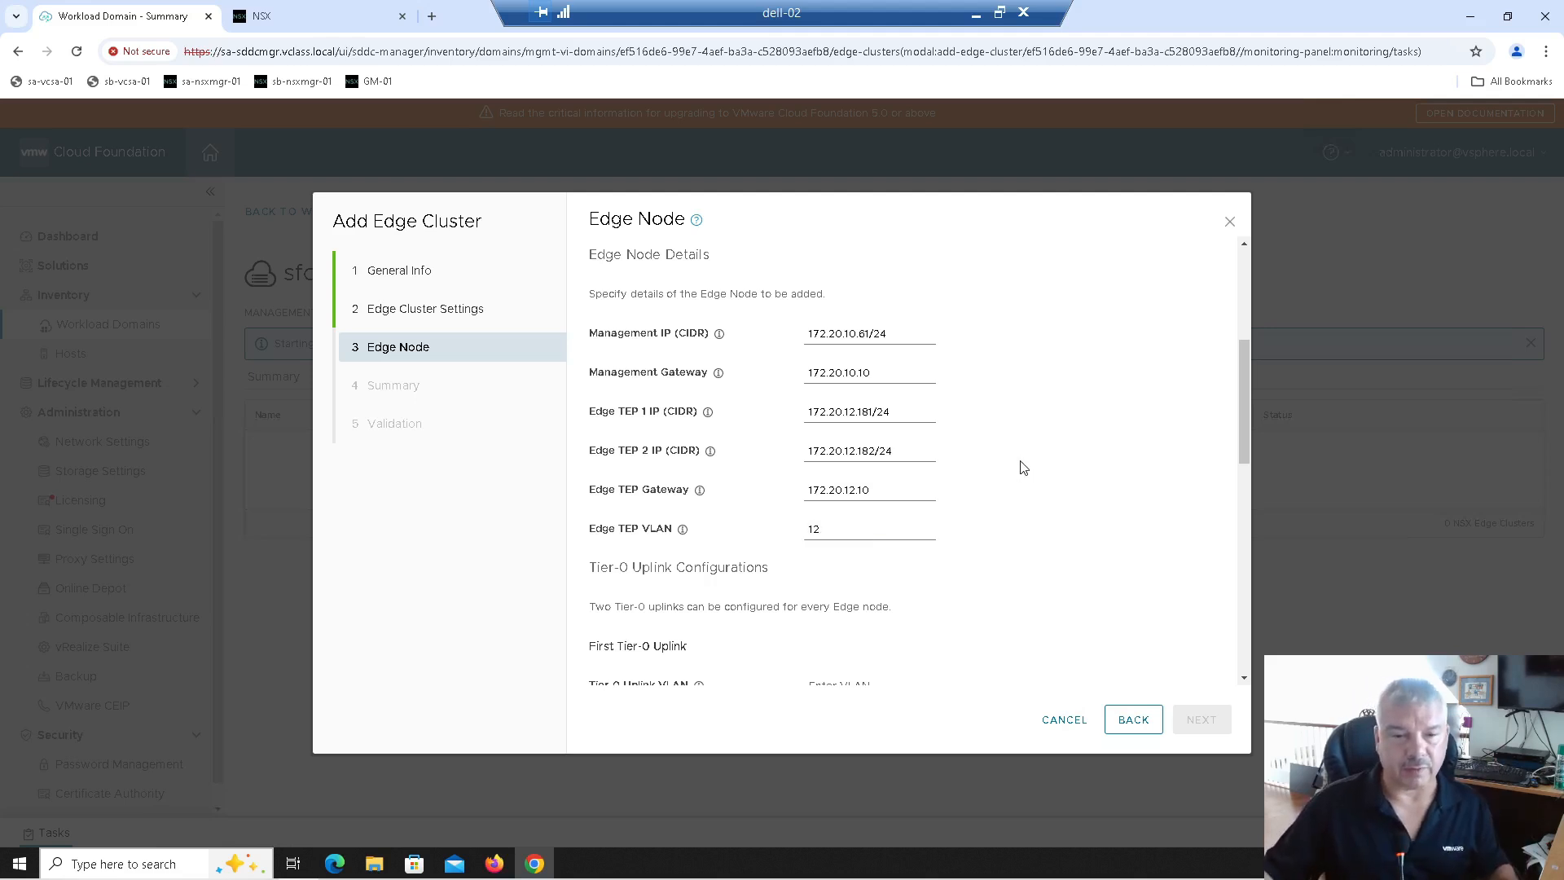
scroll(1024, 468, "down", 1)
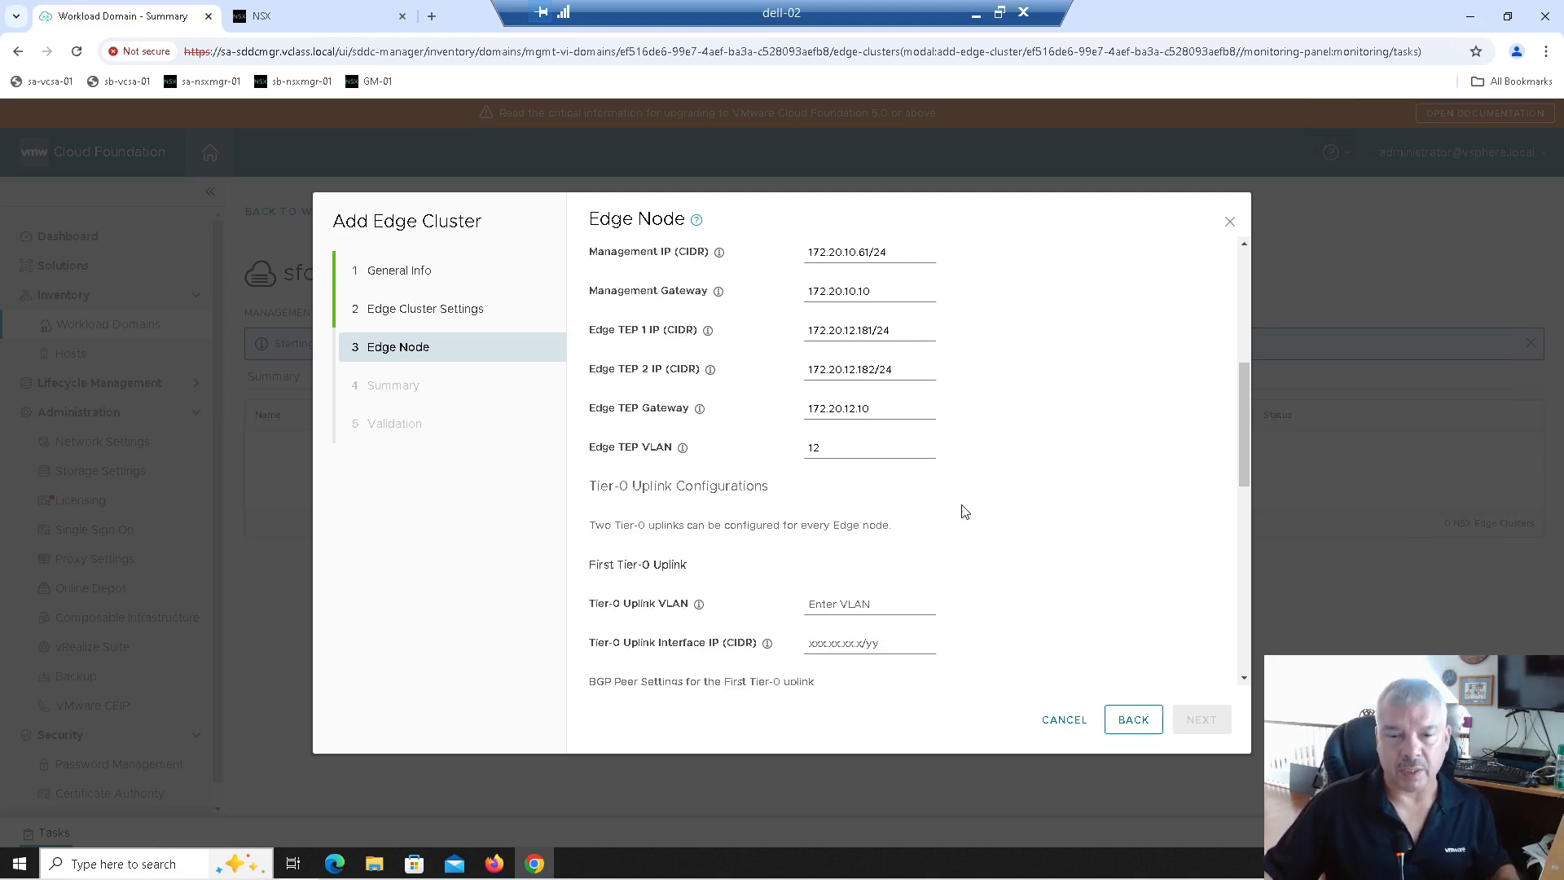
scroll(958, 508, "down", 1)
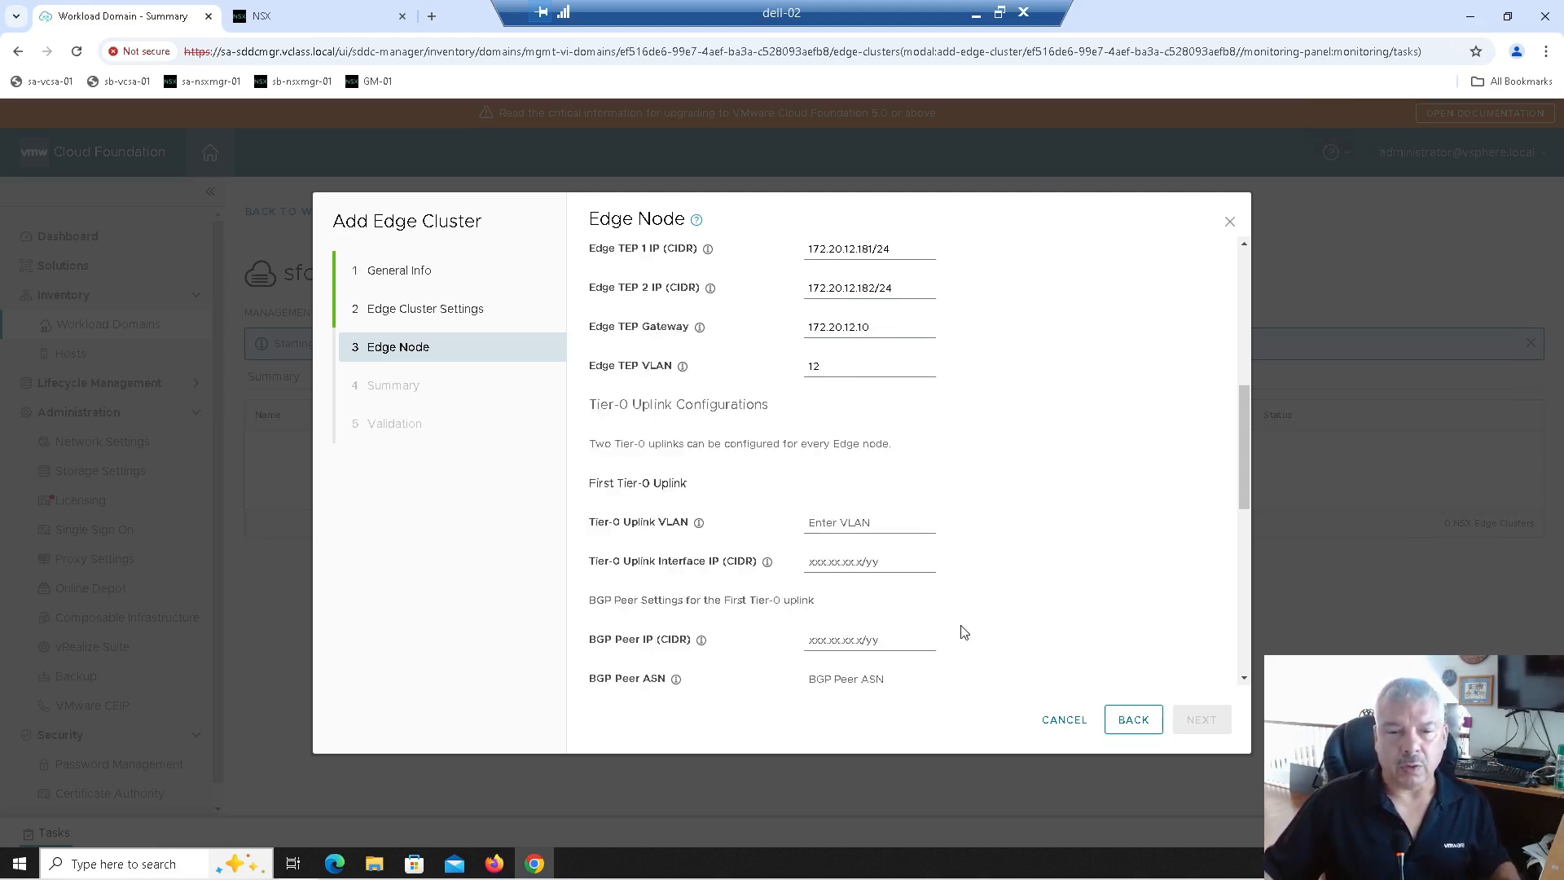
Step: Fill the first Tier-0 uplink: VLAN 100, interface 192.168.100.2/24, BGP peer 192.168.100.1/24, ASN 200
scroll(949, 627, "down", 1)
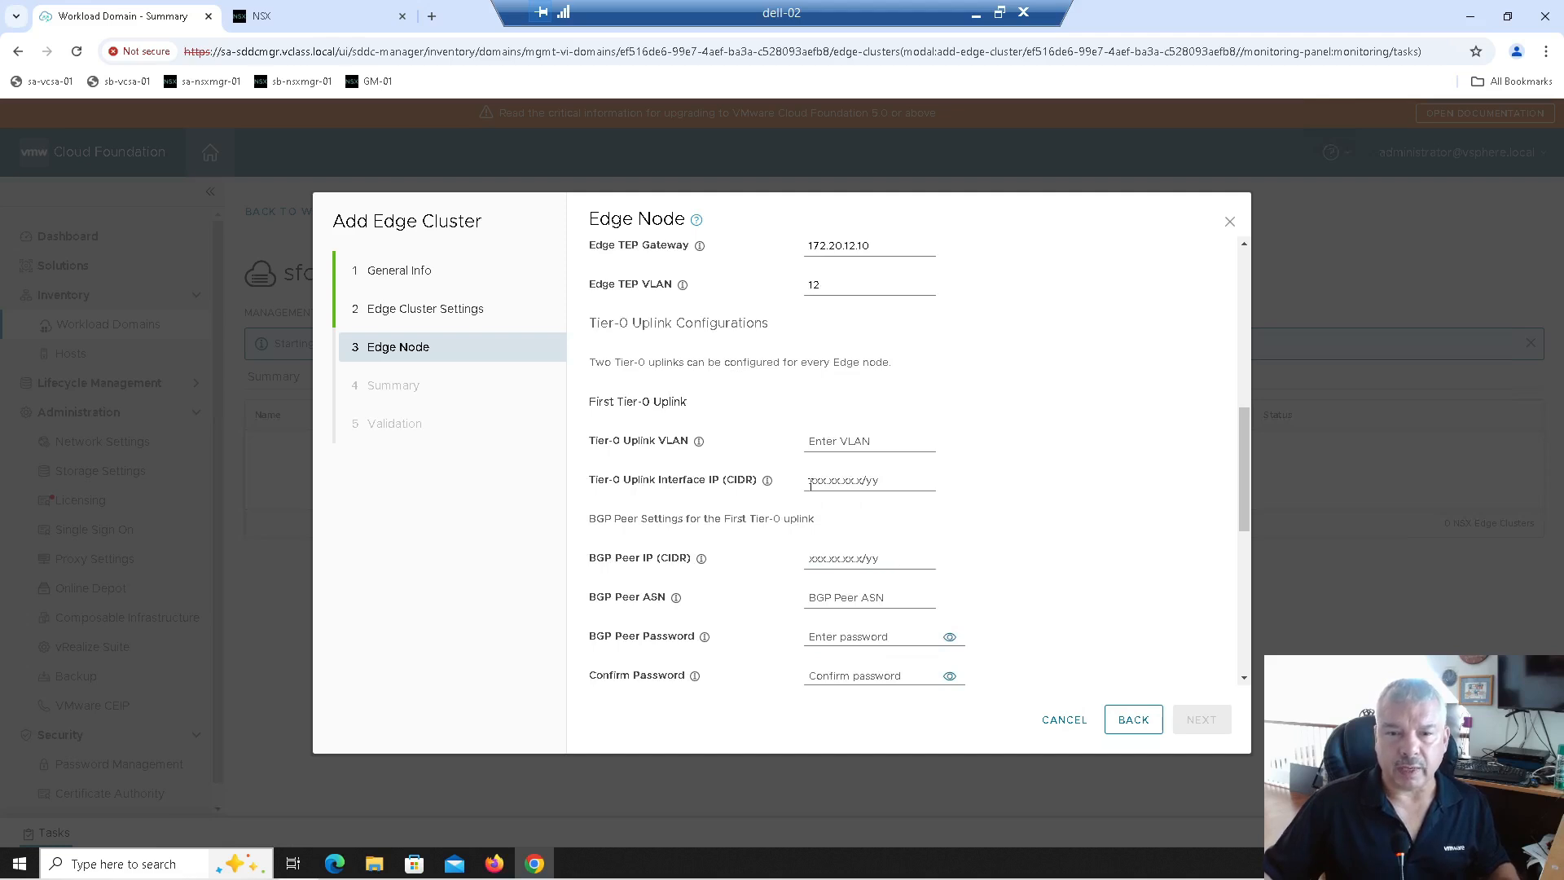
left_click(811, 442)
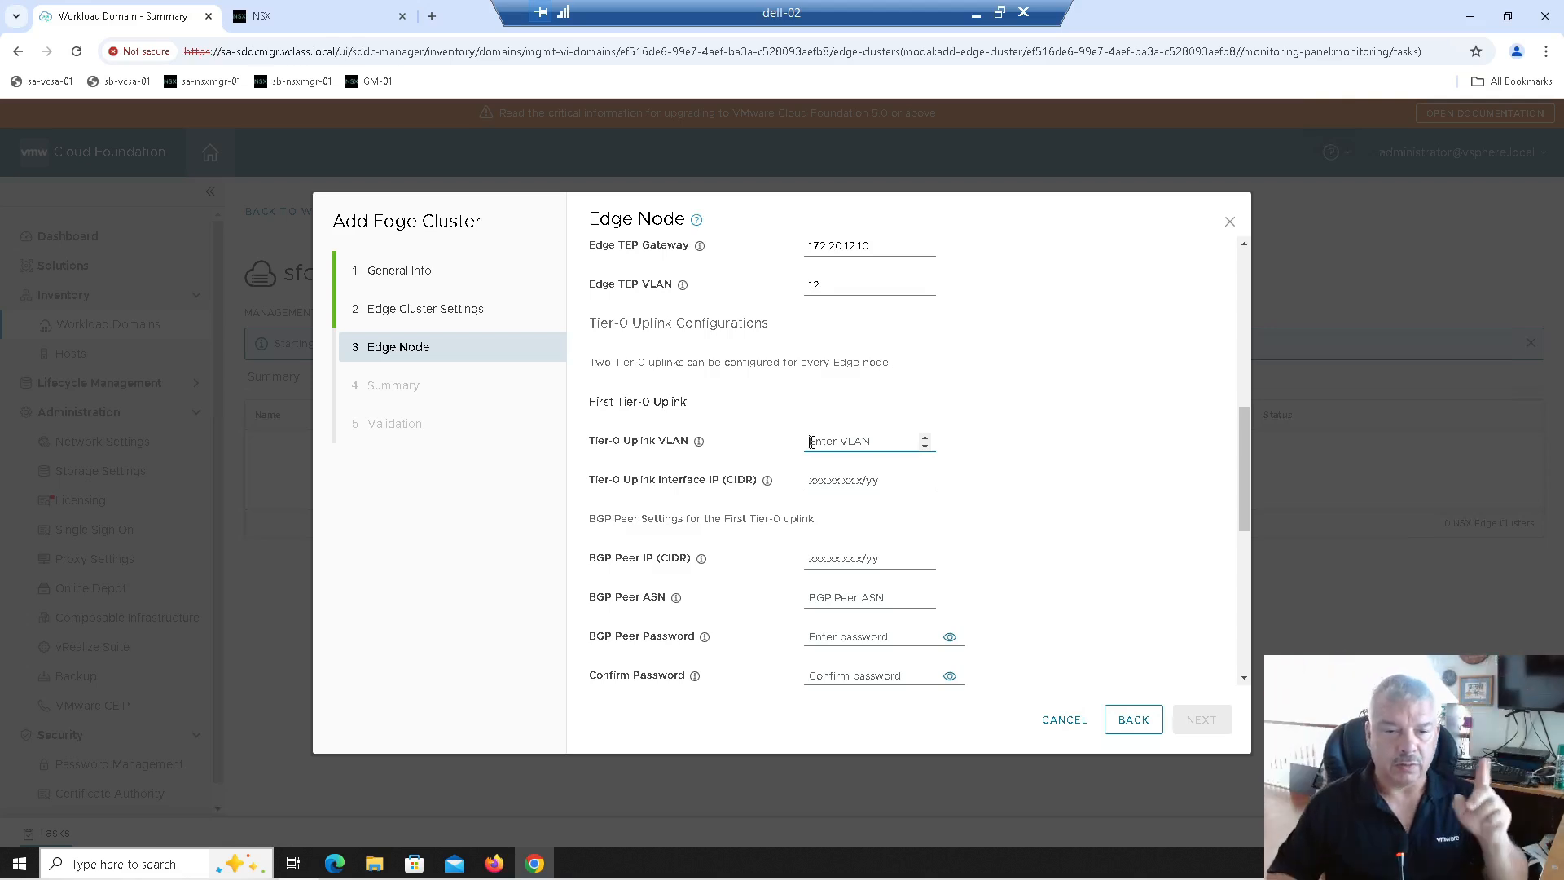
type("100")
key("Tab")
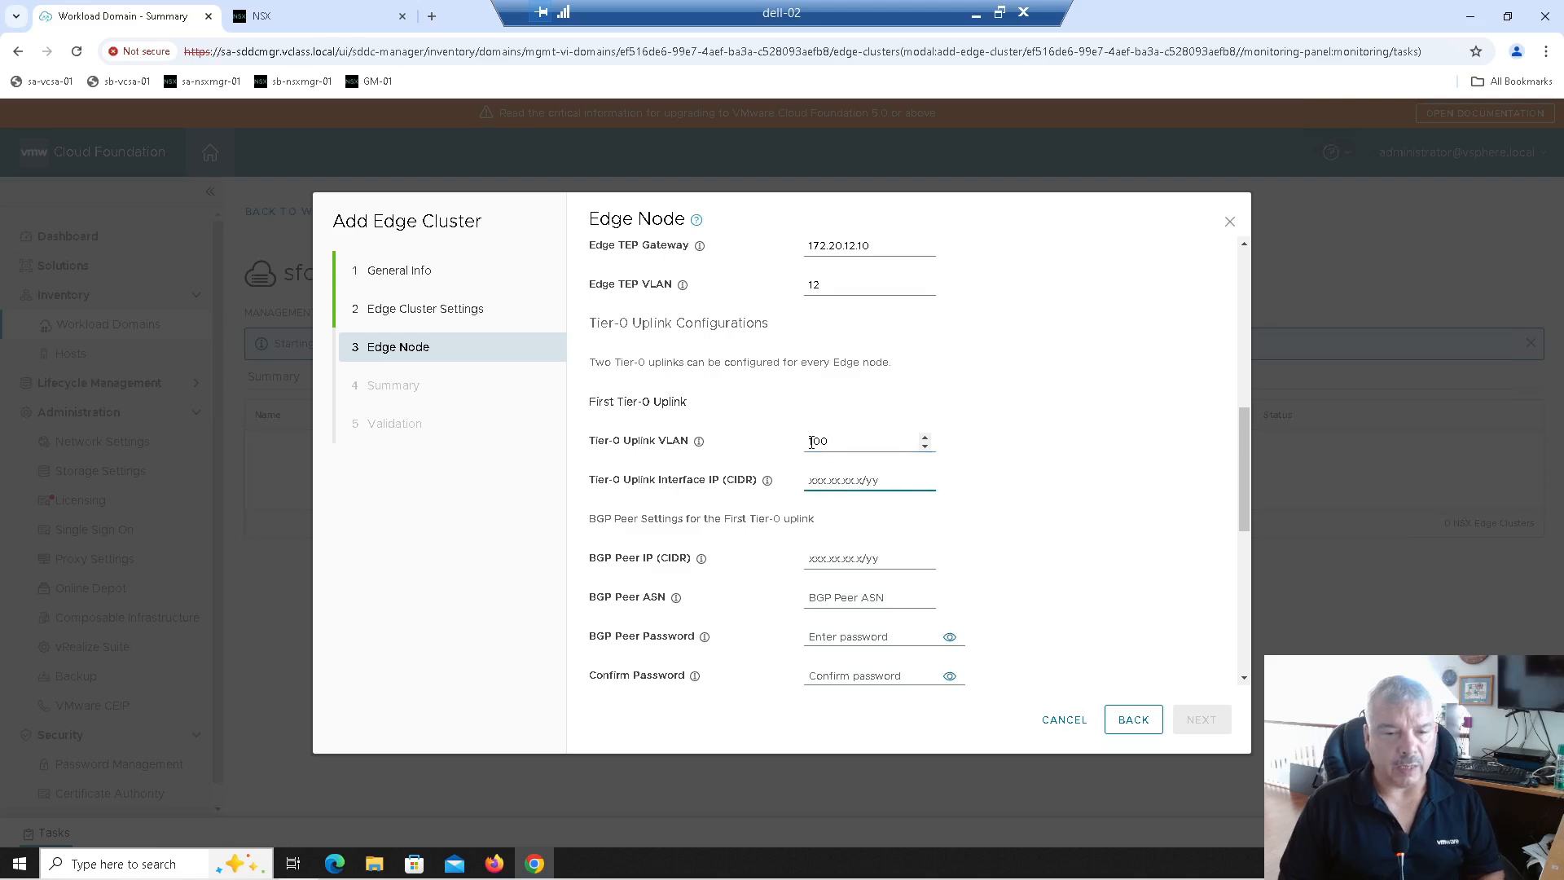
type("192.168.100.2/24")
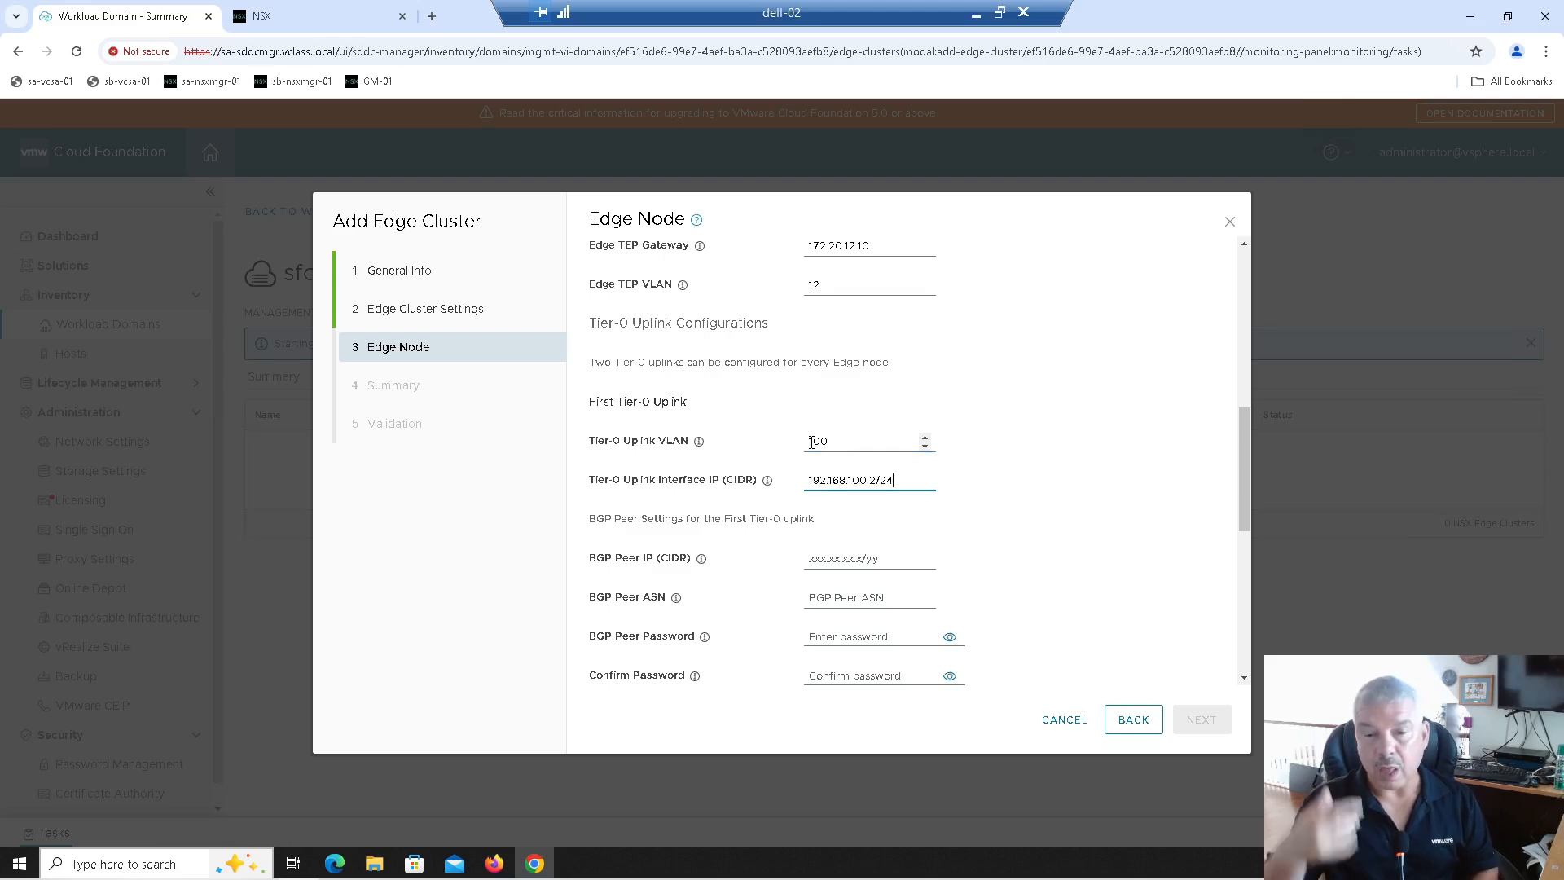
key("Tab")
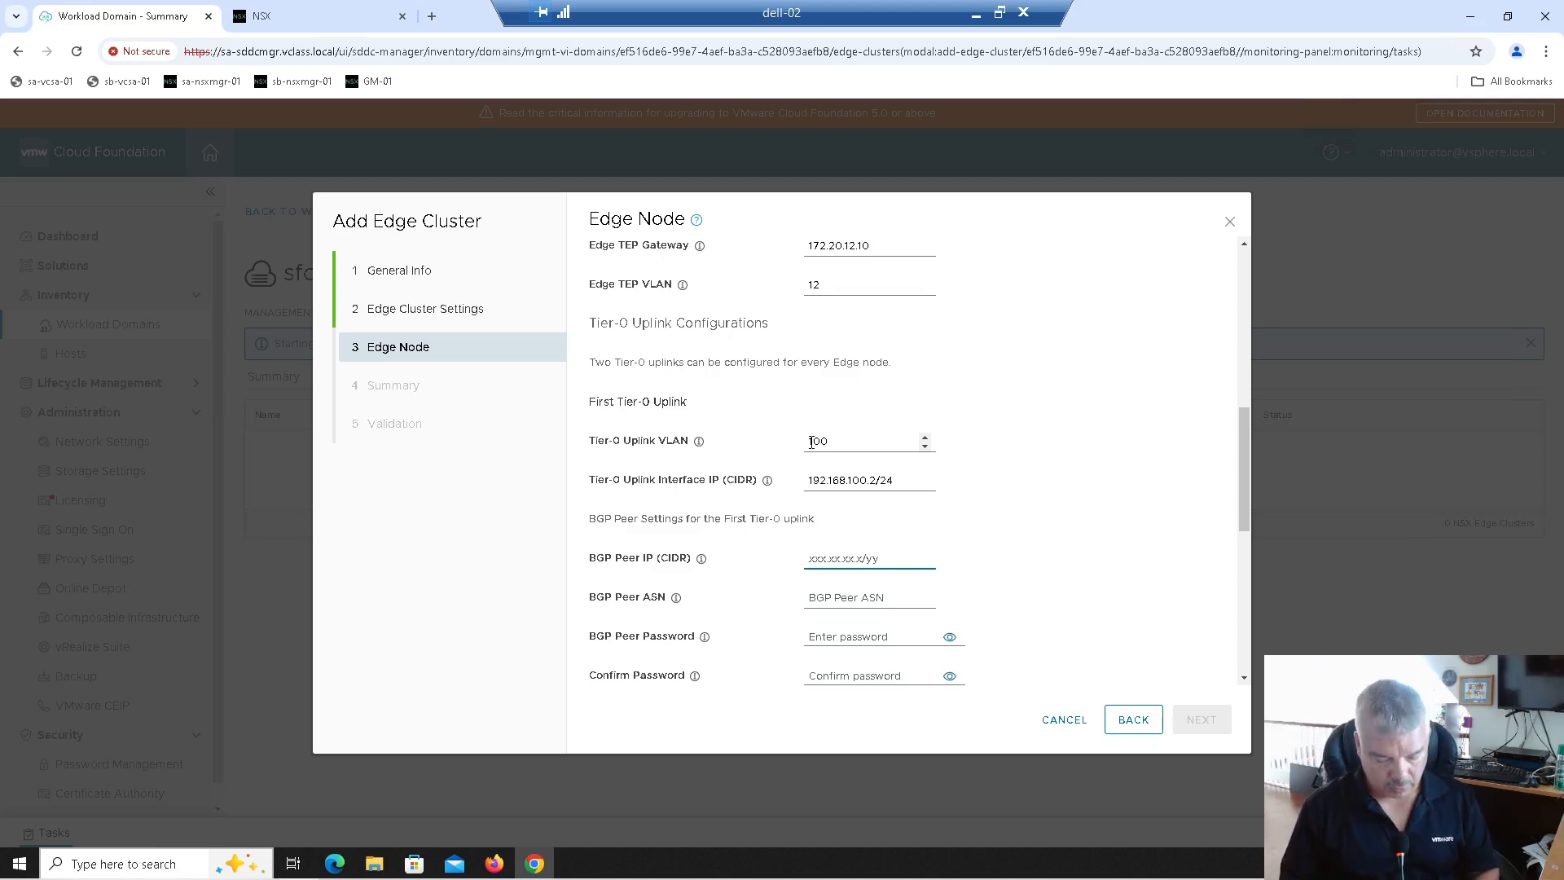
type("192.168.")
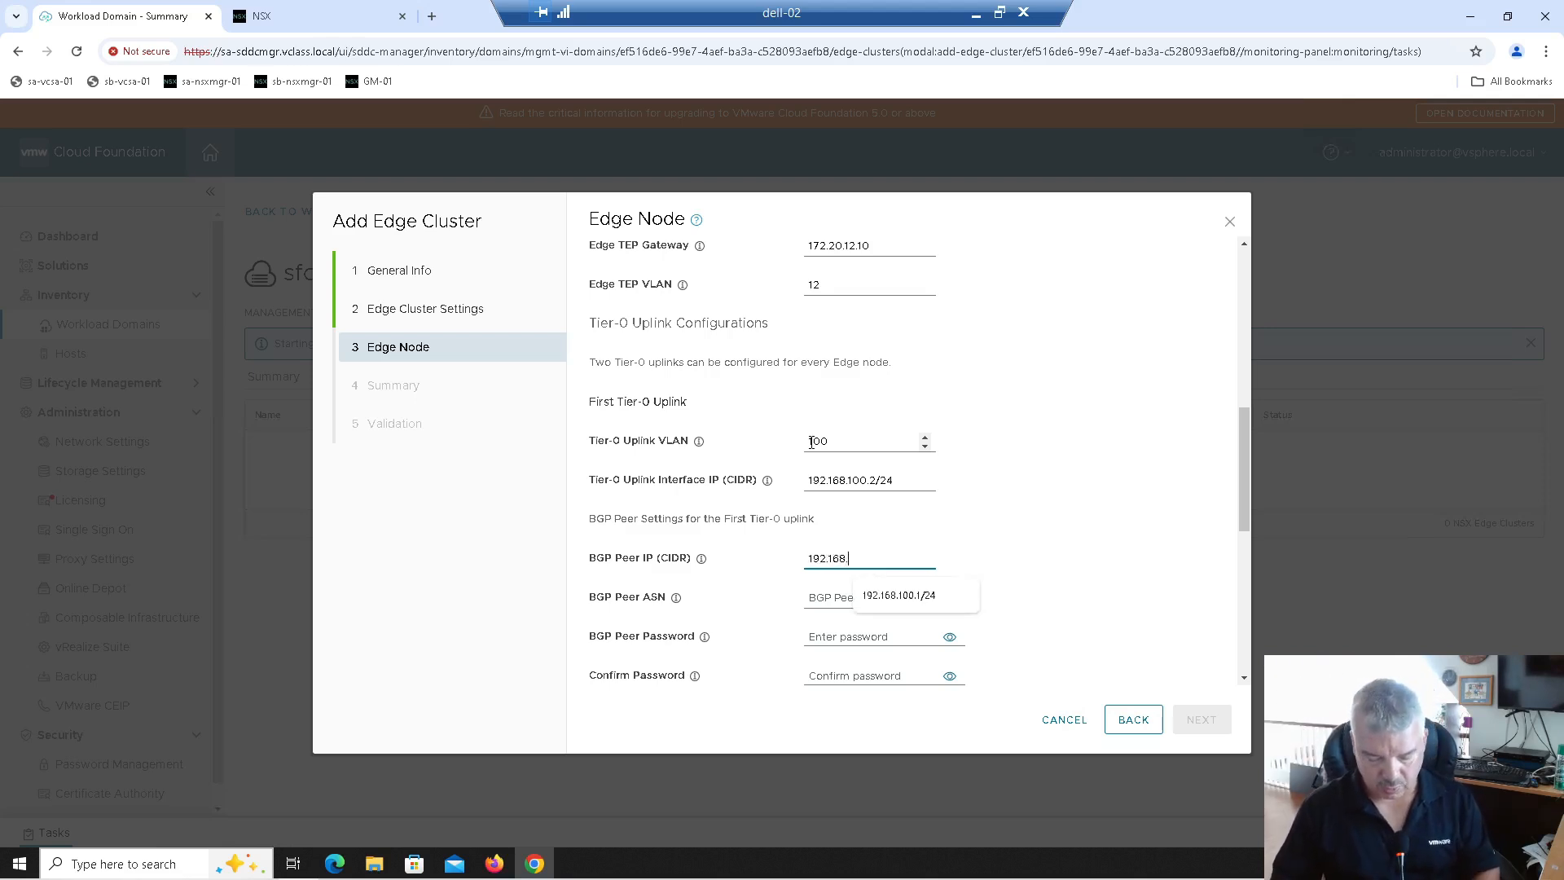
type("100")
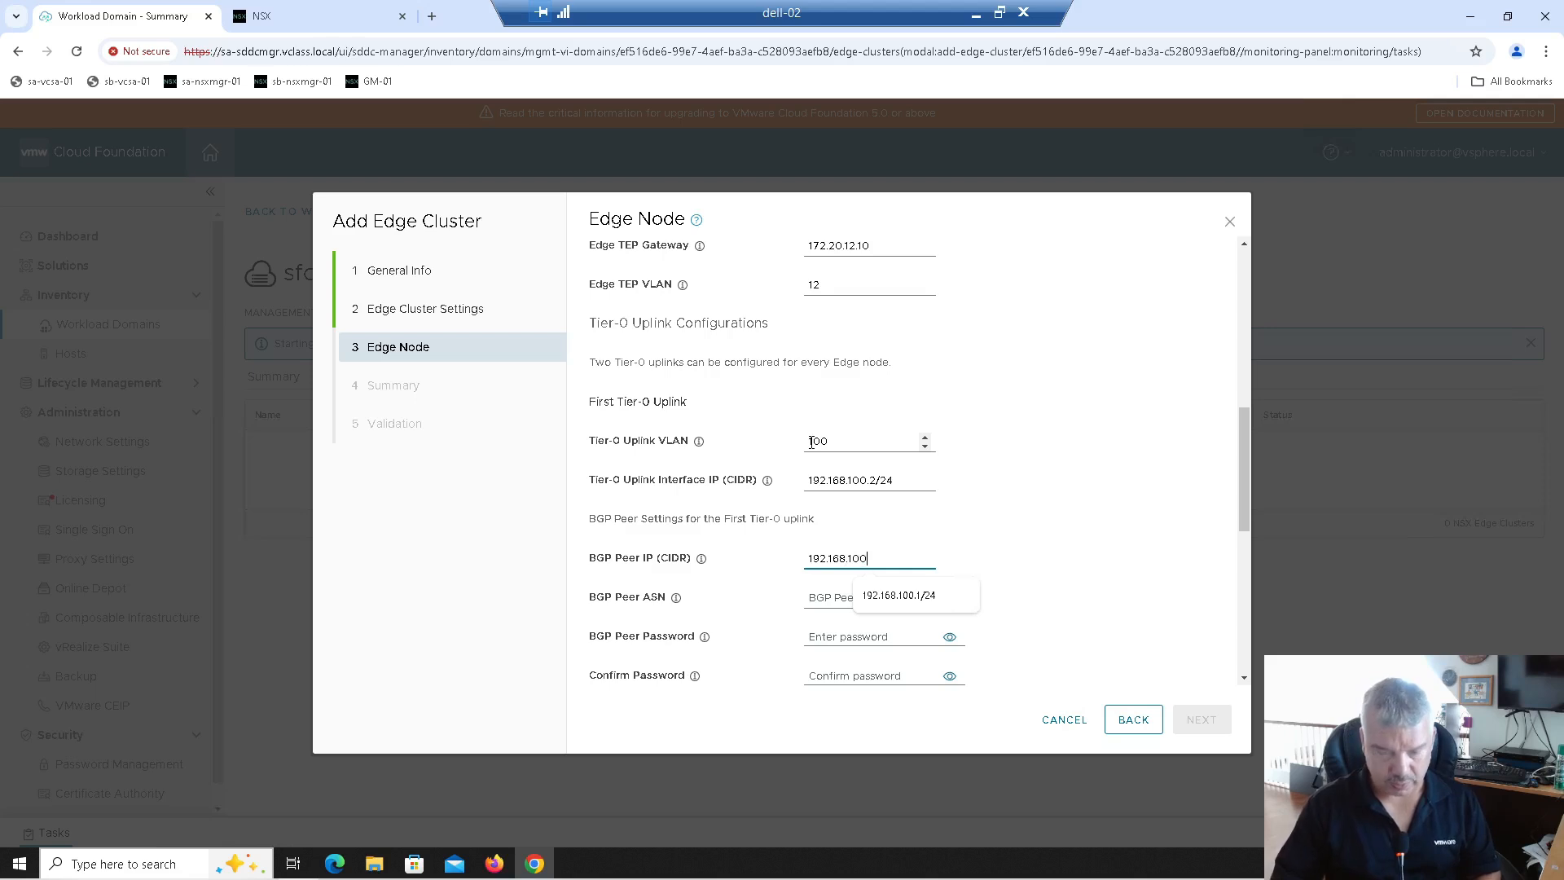
type(".1/24")
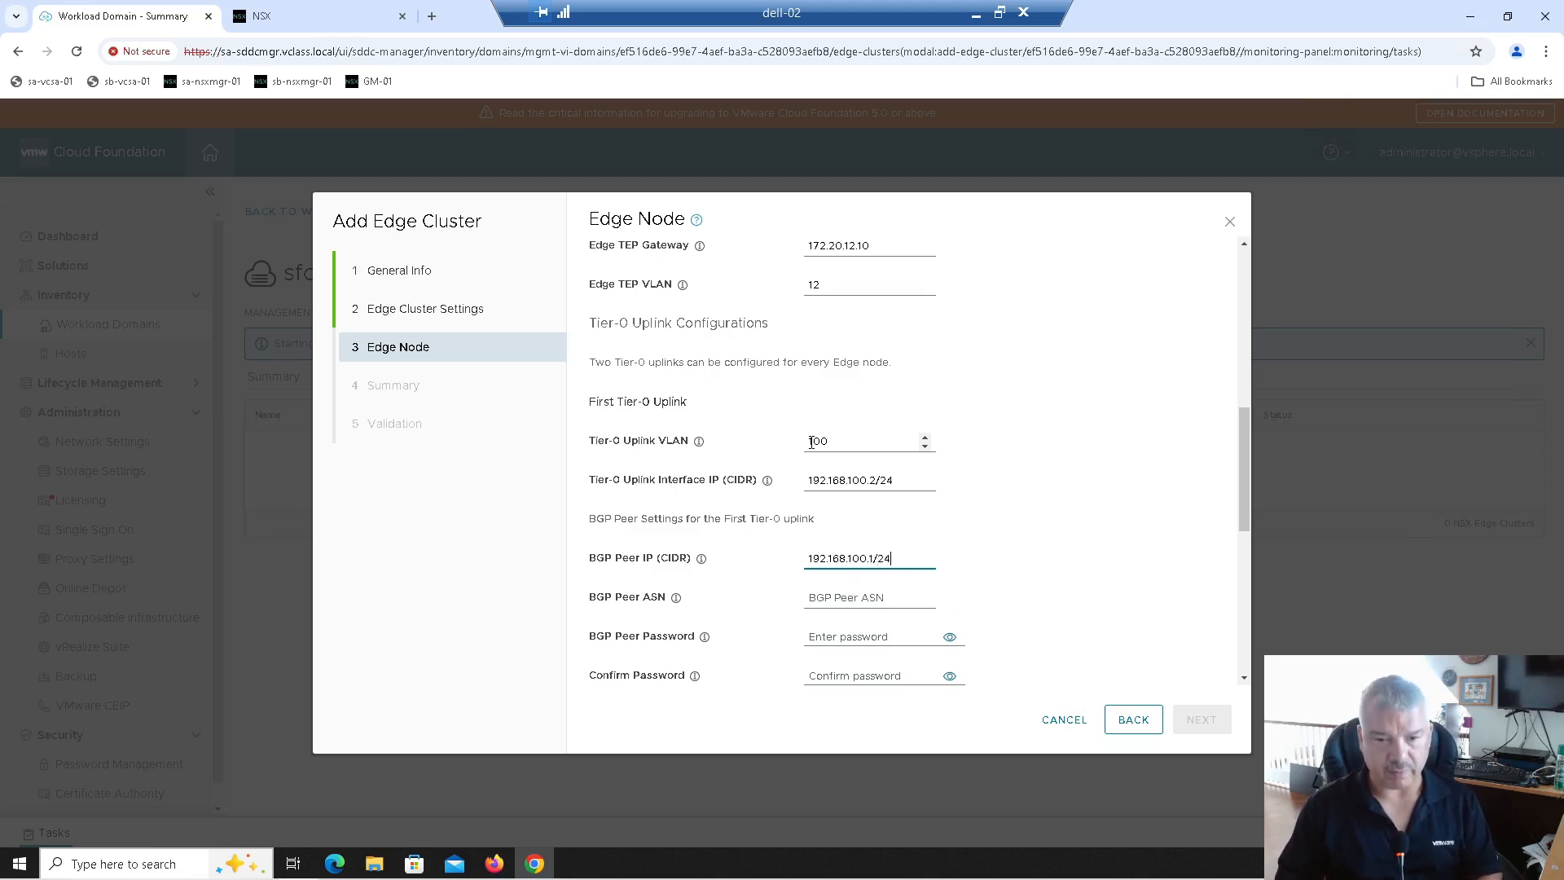
key("Tab")
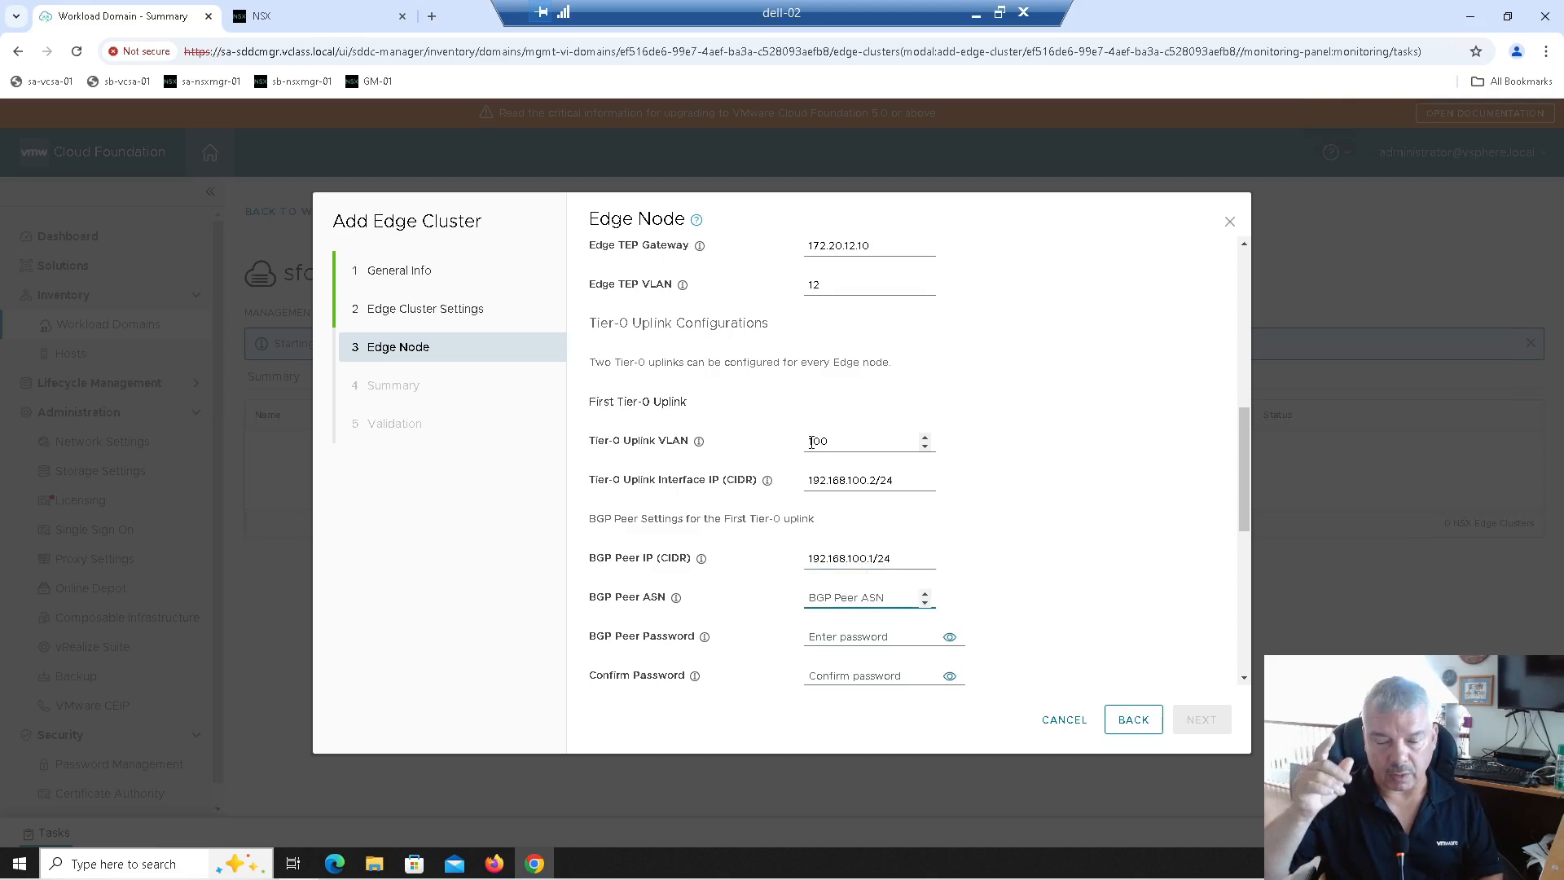
type("200")
key("Tab")
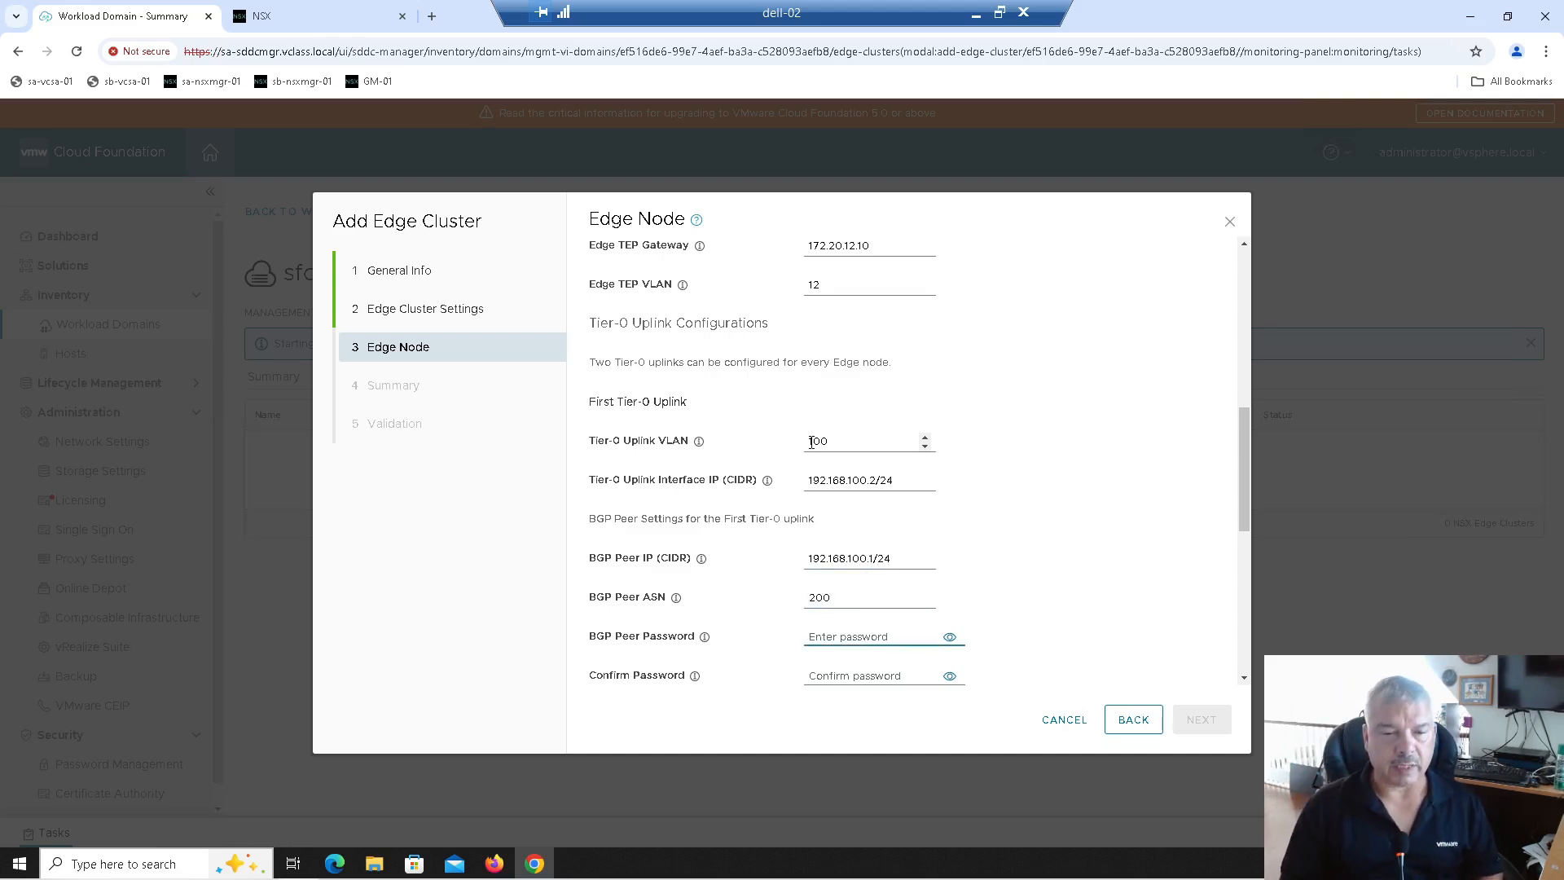
scroll(811, 442, "down", 1)
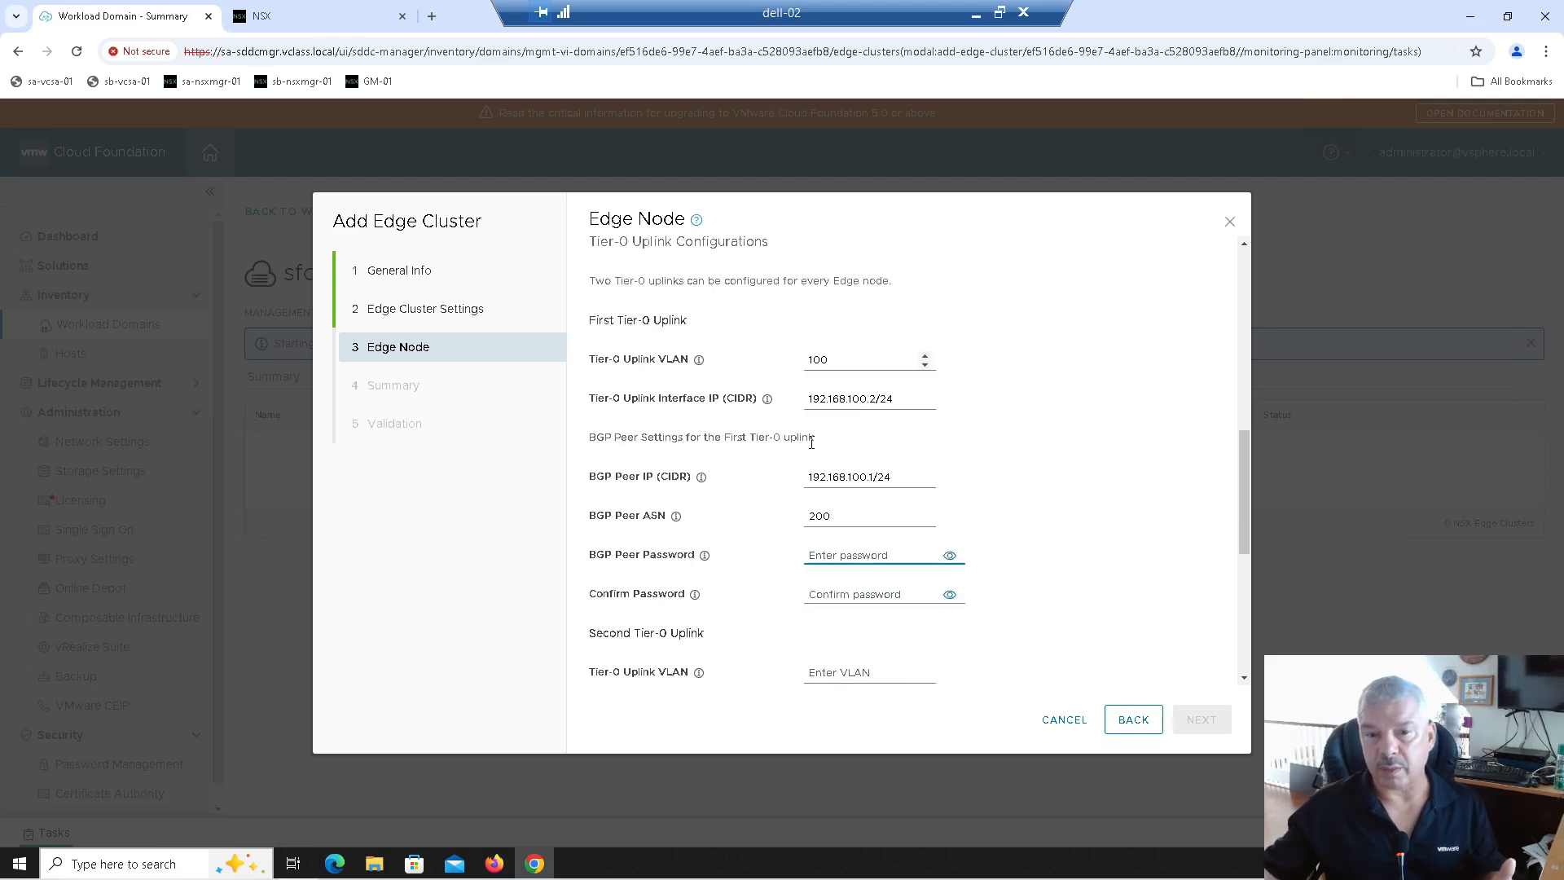
scroll(812, 442, "down", 1)
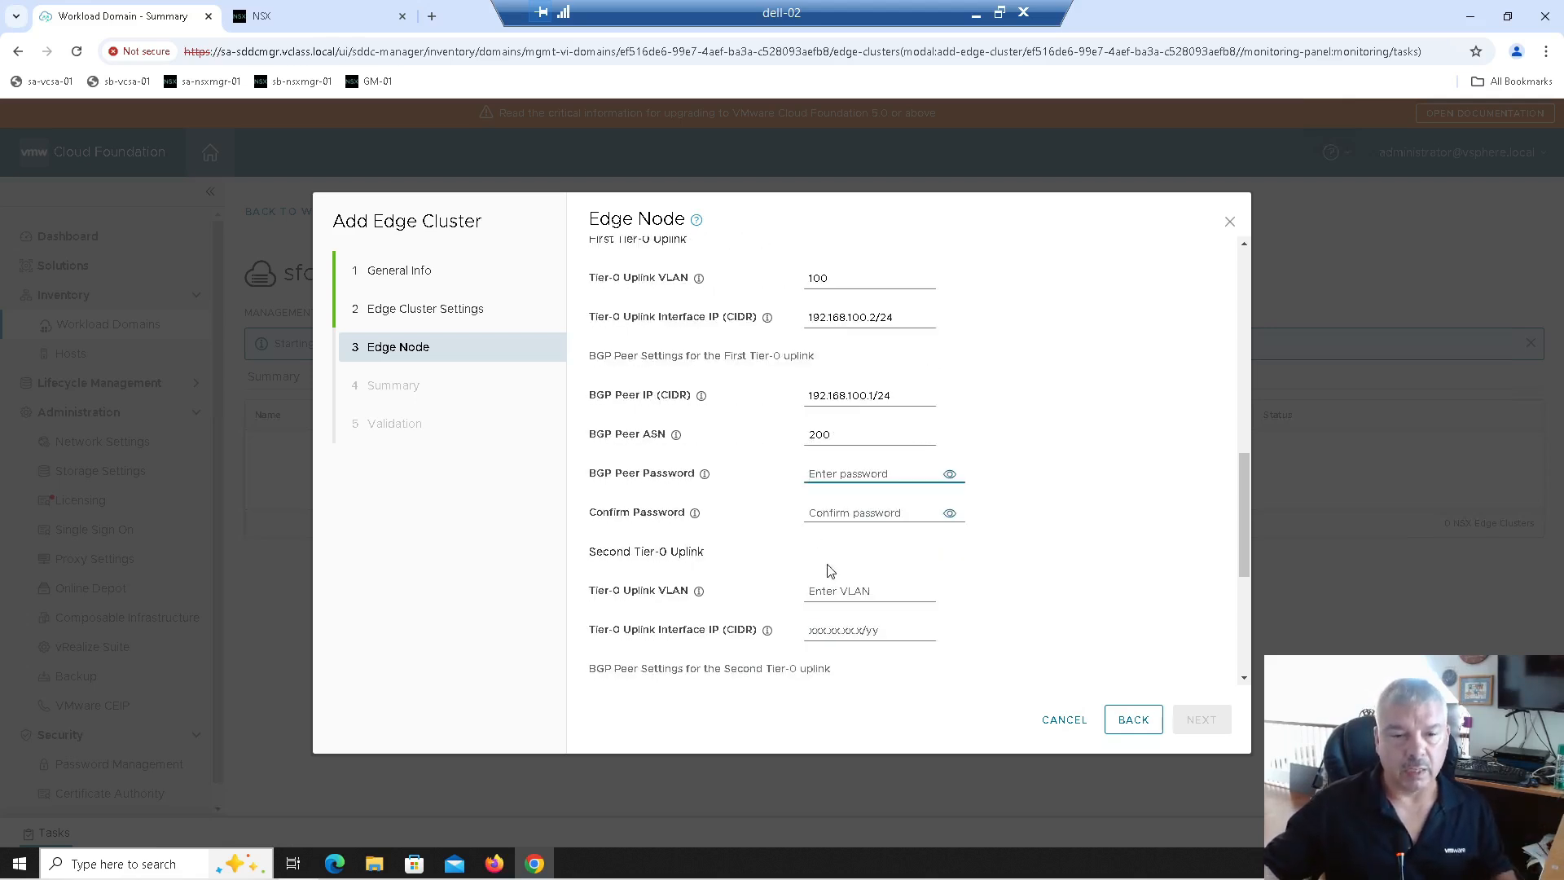
left_click_drag(590, 551, 707, 552)
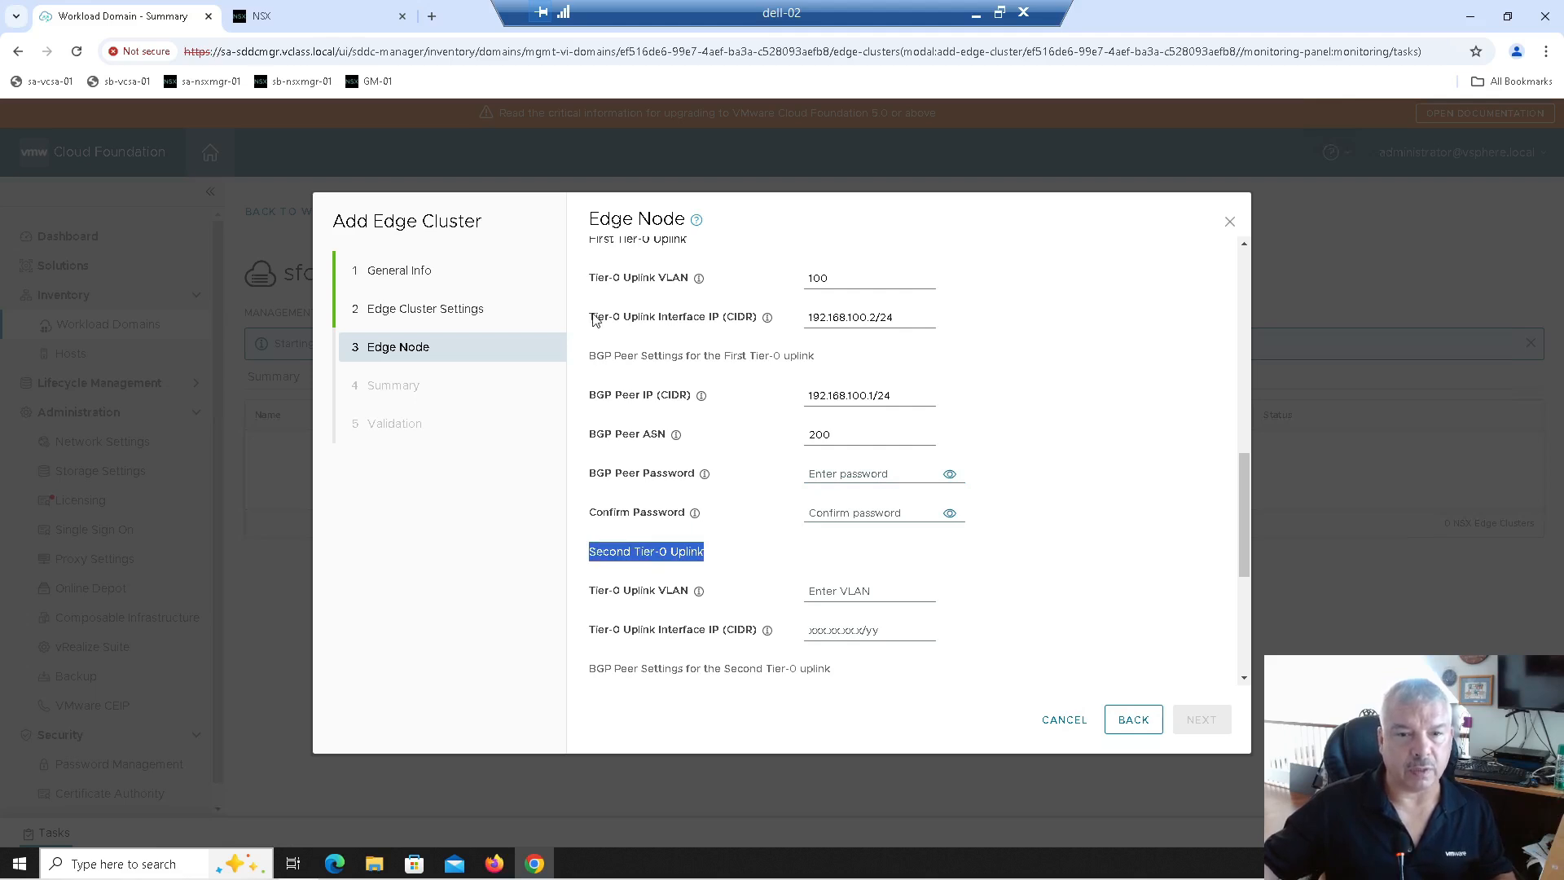
scroll(597, 322, "up", 1)
left_click_drag(588, 320, 699, 334)
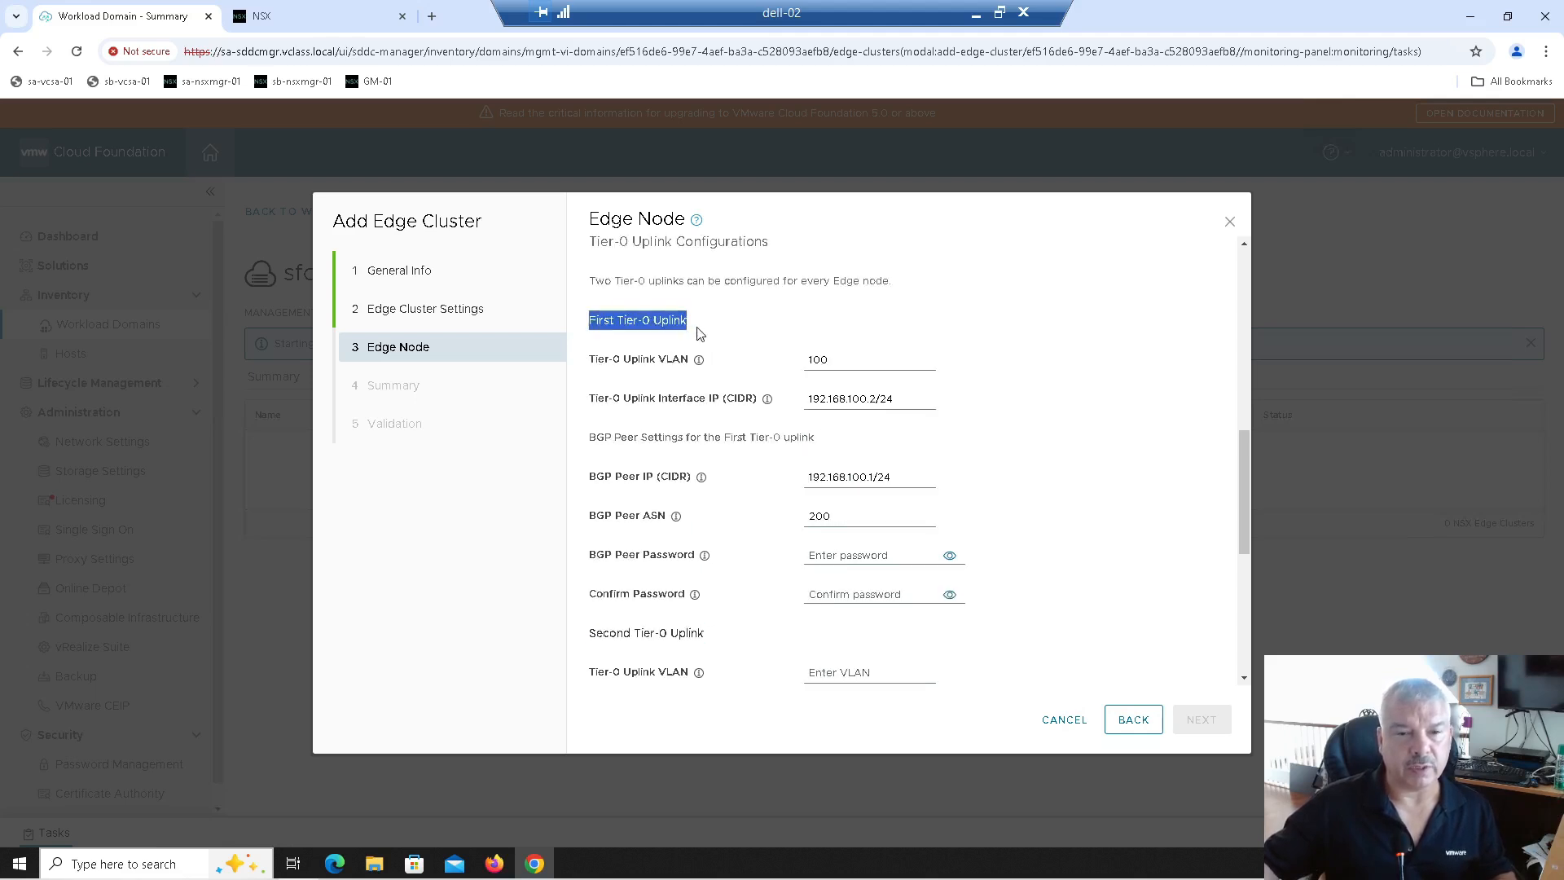
scroll(698, 333, "down", 1)
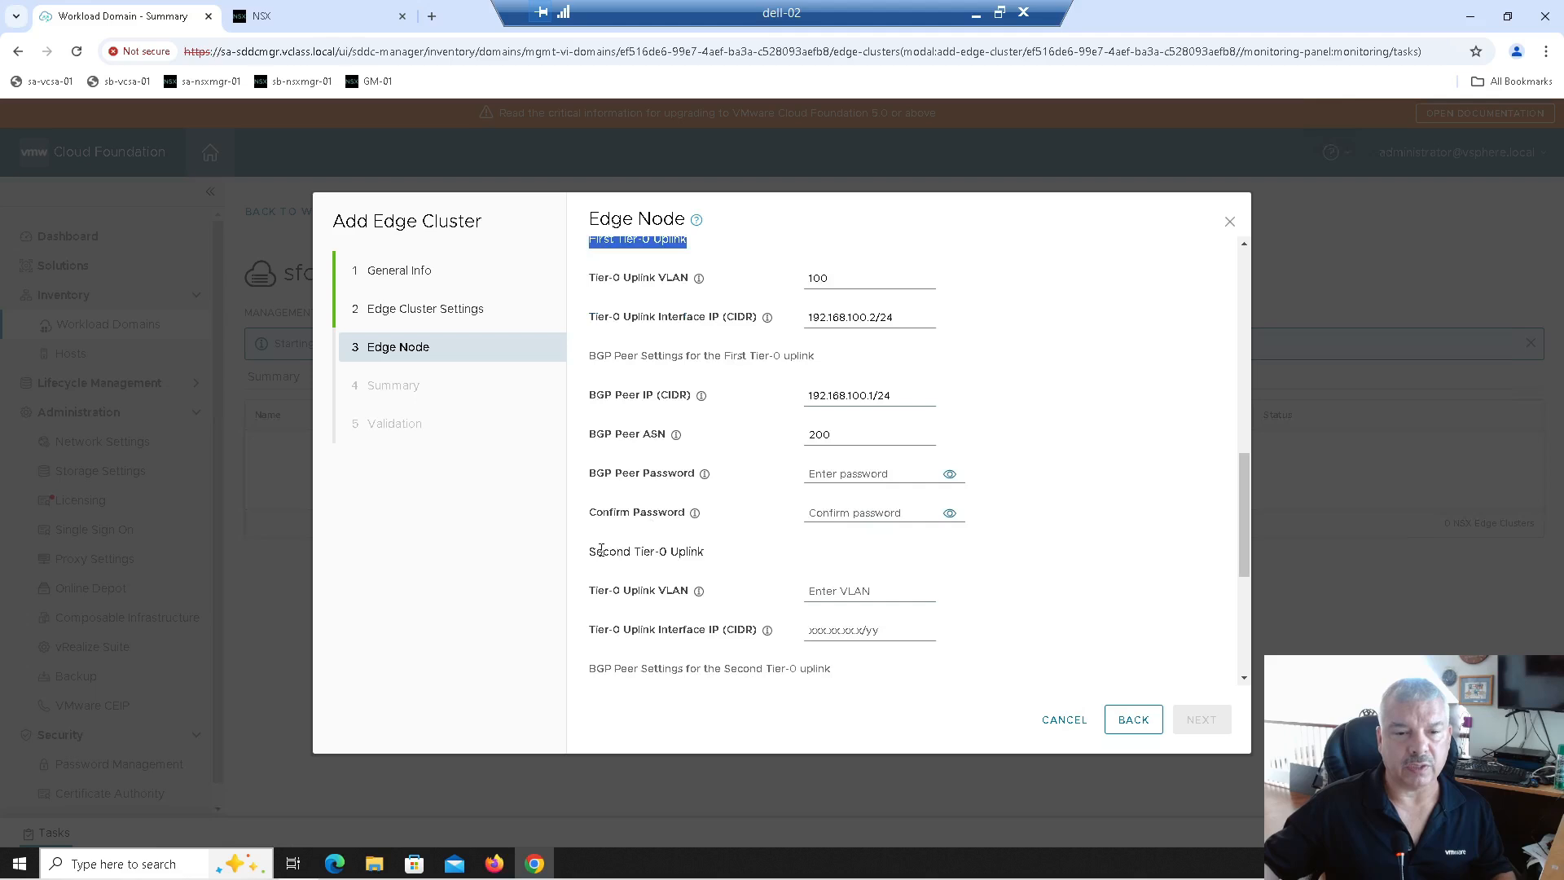
left_click_drag(583, 559, 715, 557)
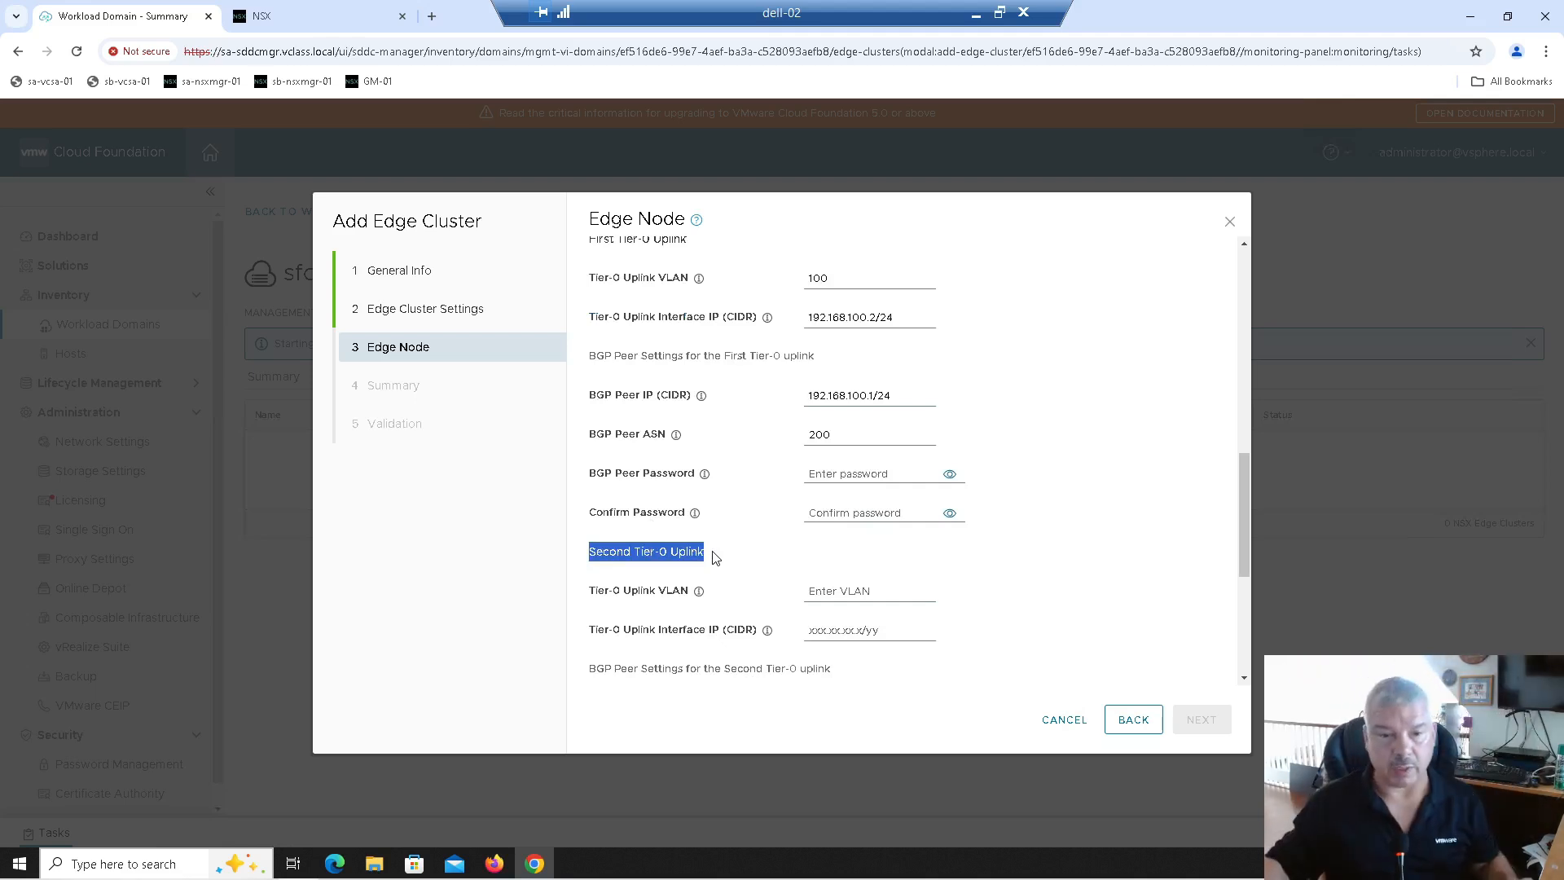
Step: Fill the second Tier-0 uplink: VLAN 110, interface 192.168.110.2/24, BGP peer 192.168.110.1/24, ASN 200
left_click(815, 593)
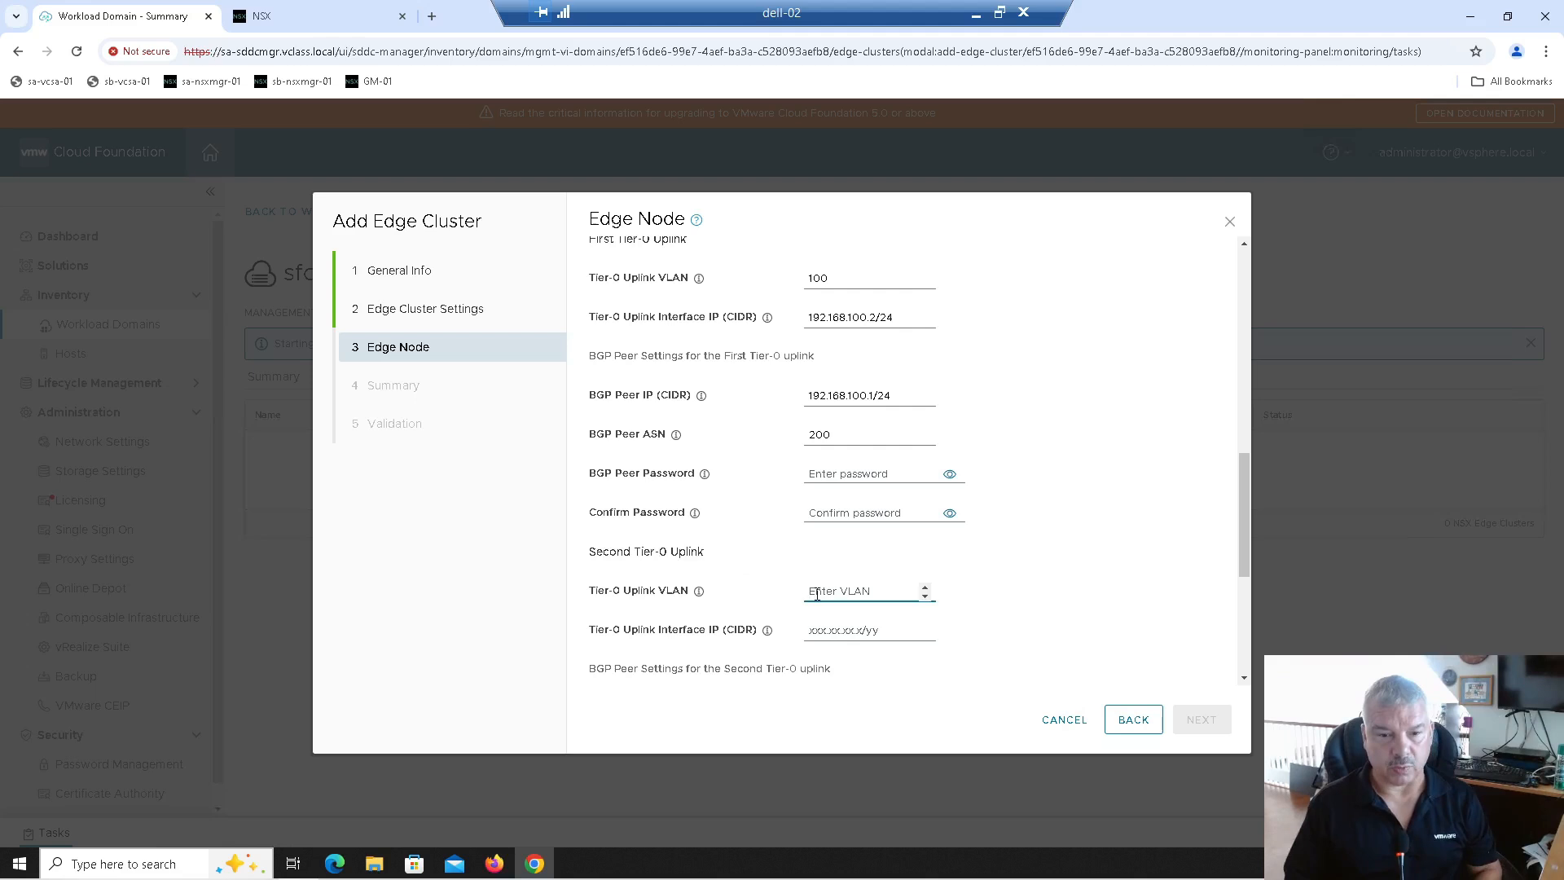
type("110")
key("Tab")
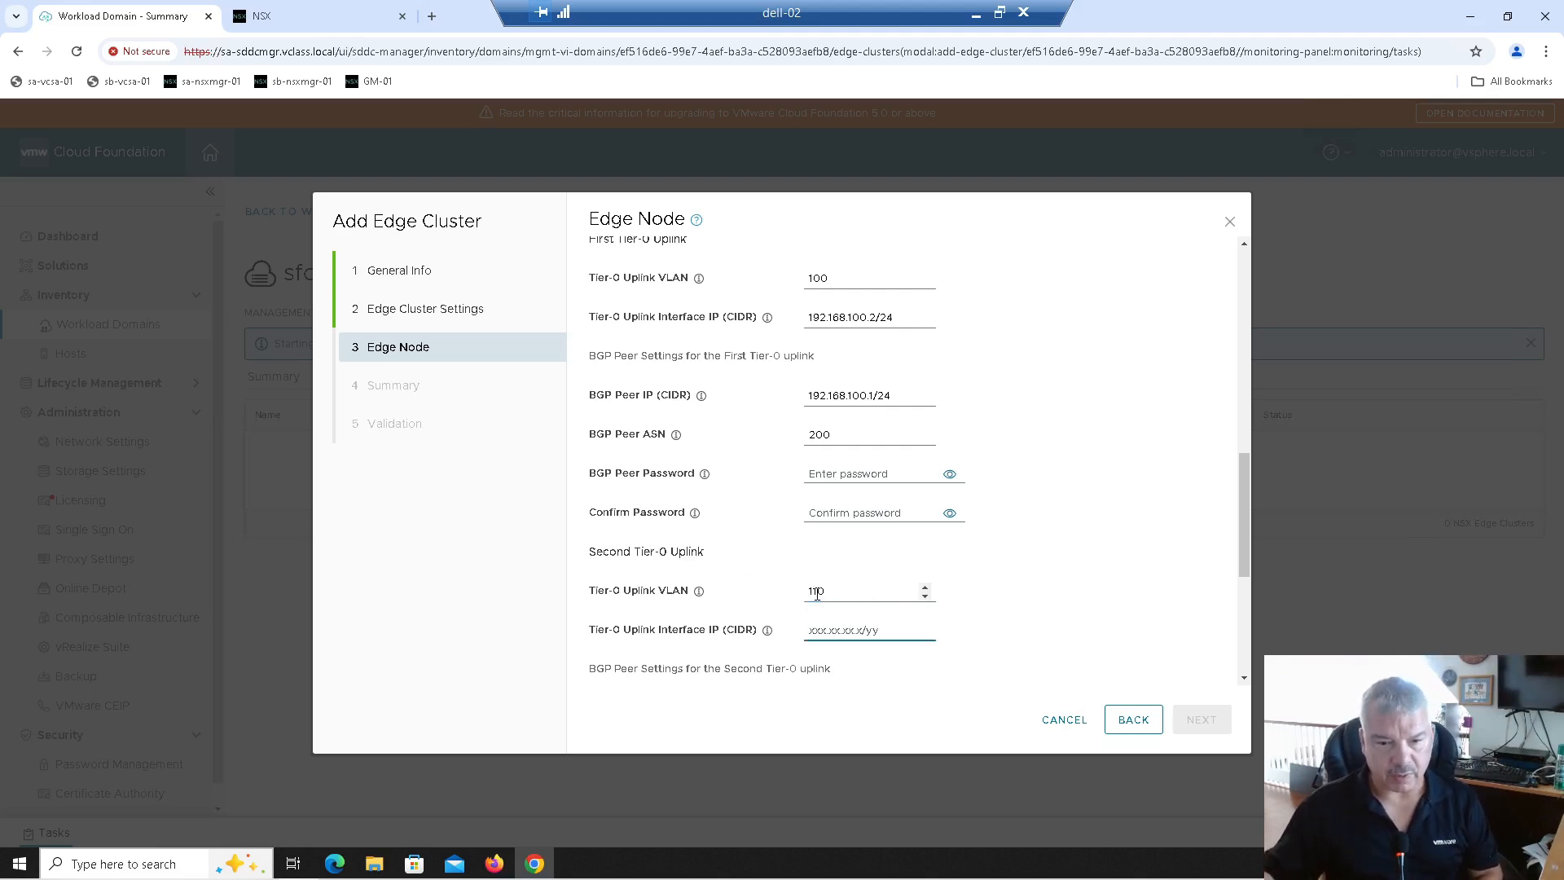
scroll(817, 593, "down", 1)
type("192.168.110.")
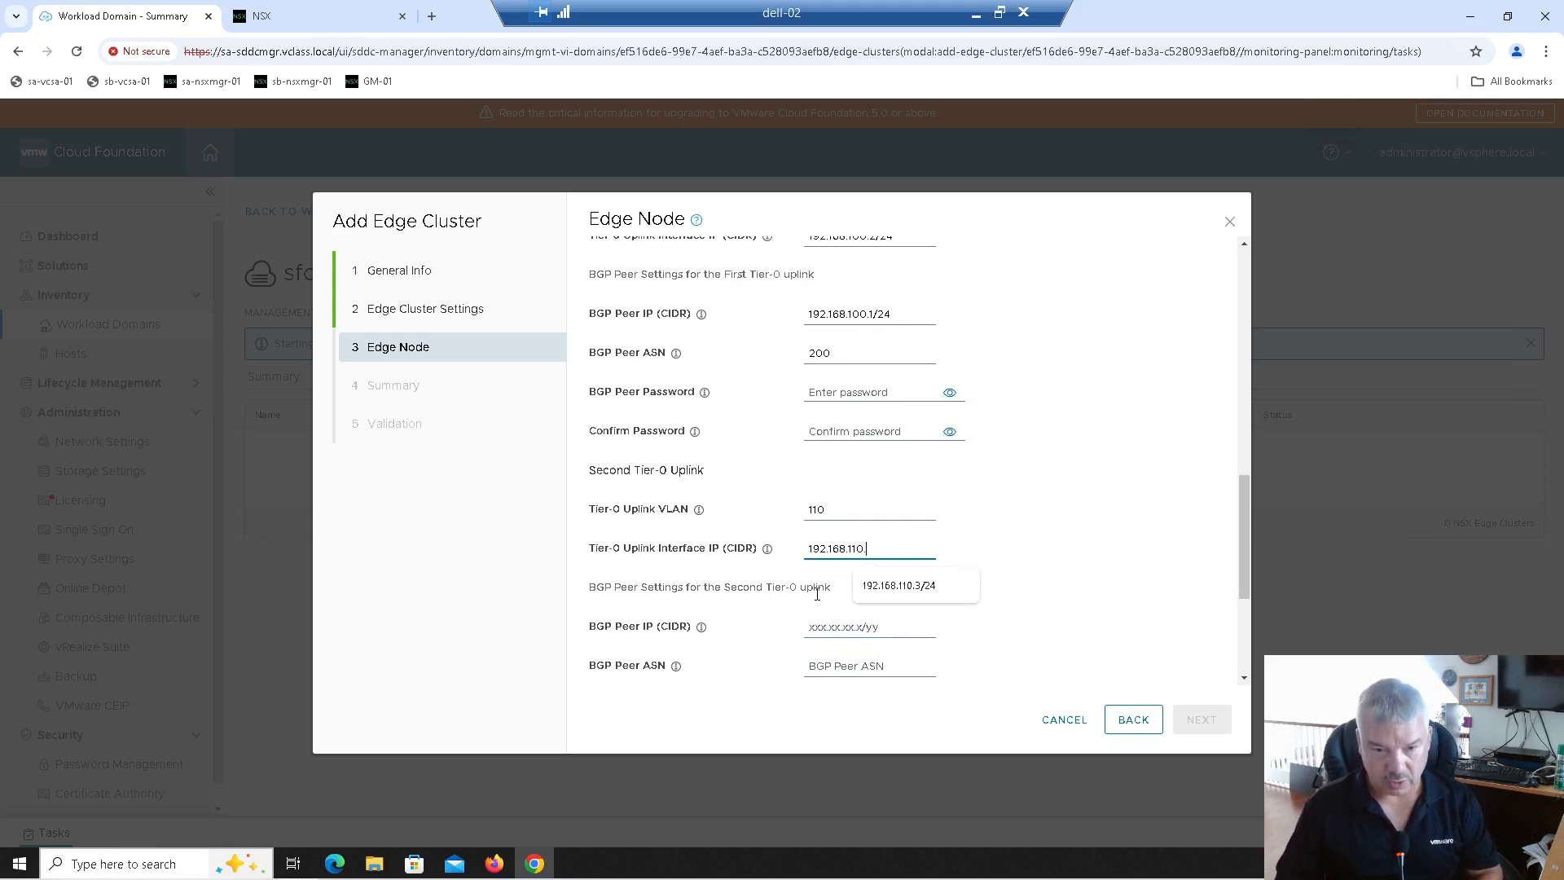
type("2")
type("/24")
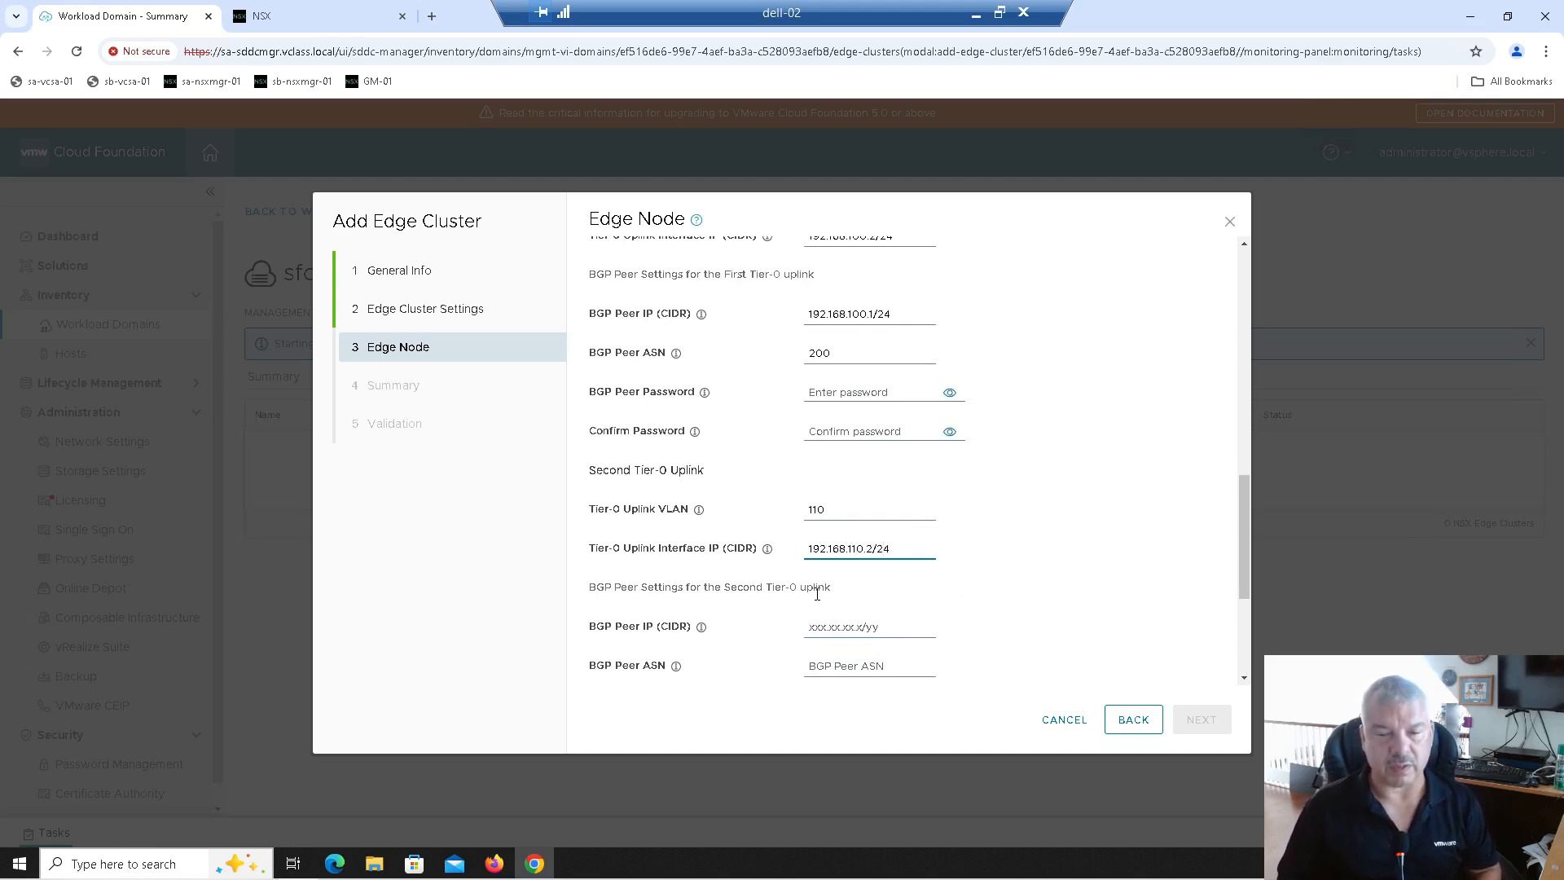
key("Tab")
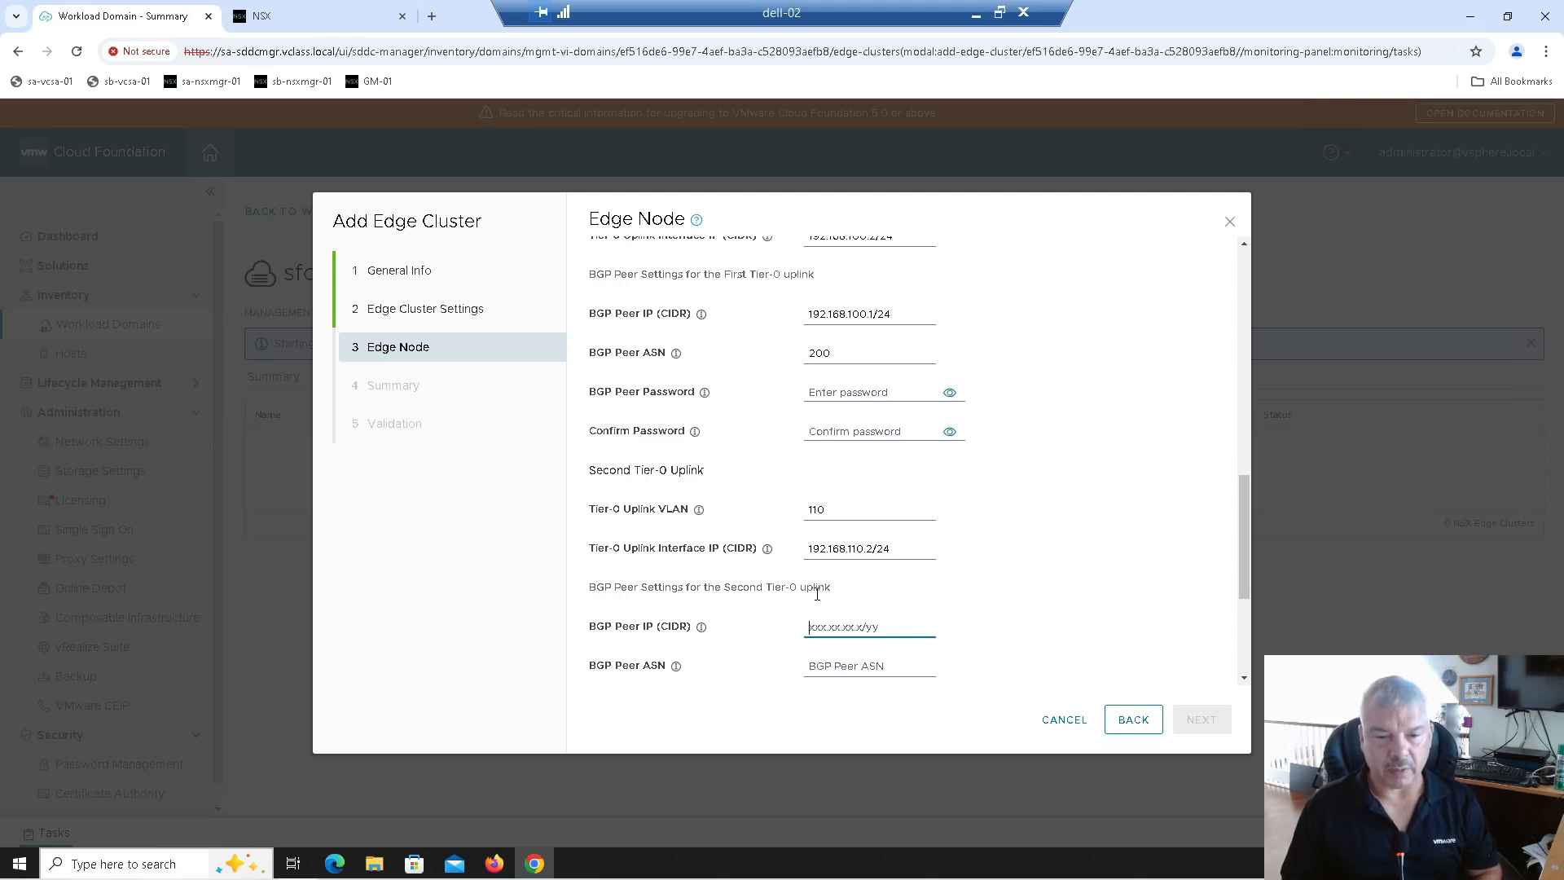
type("192")
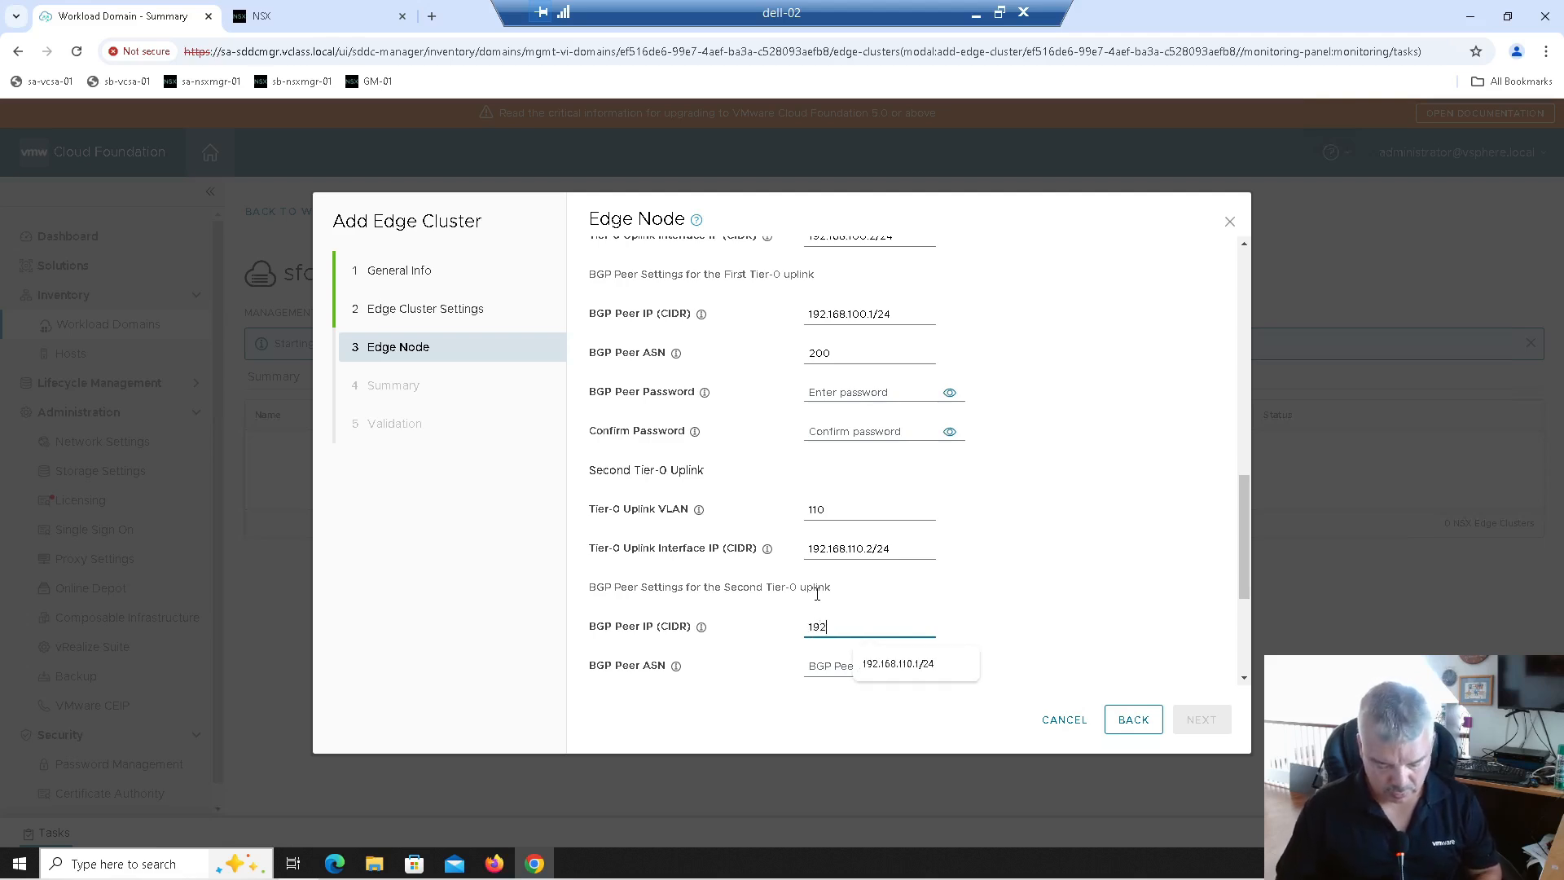
type(".168.110.1")
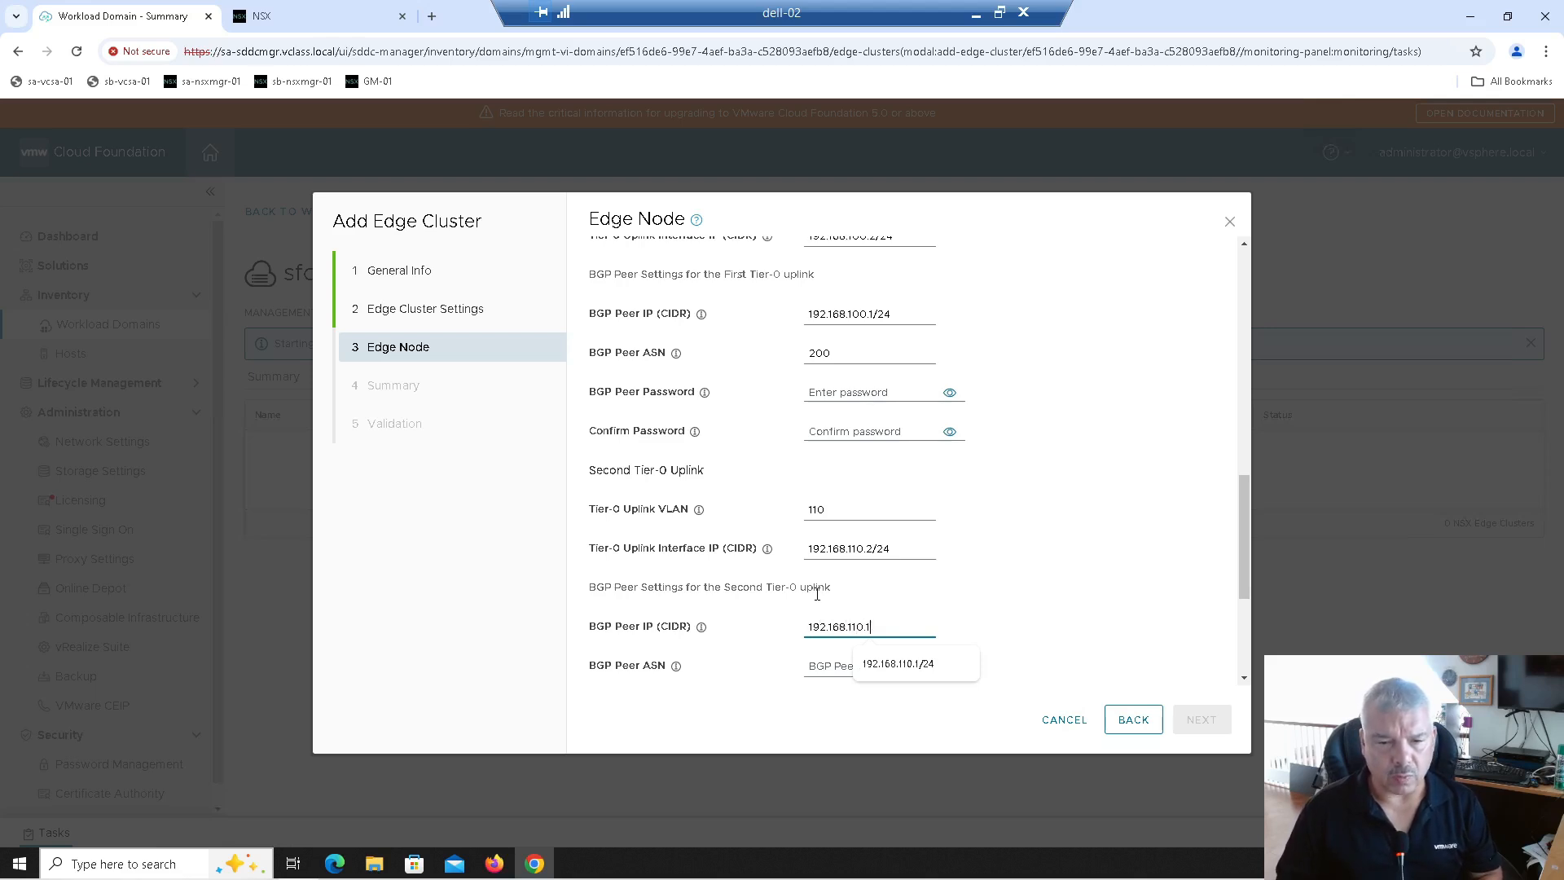
scroll(817, 594, "down", 1)
left_click(817, 594)
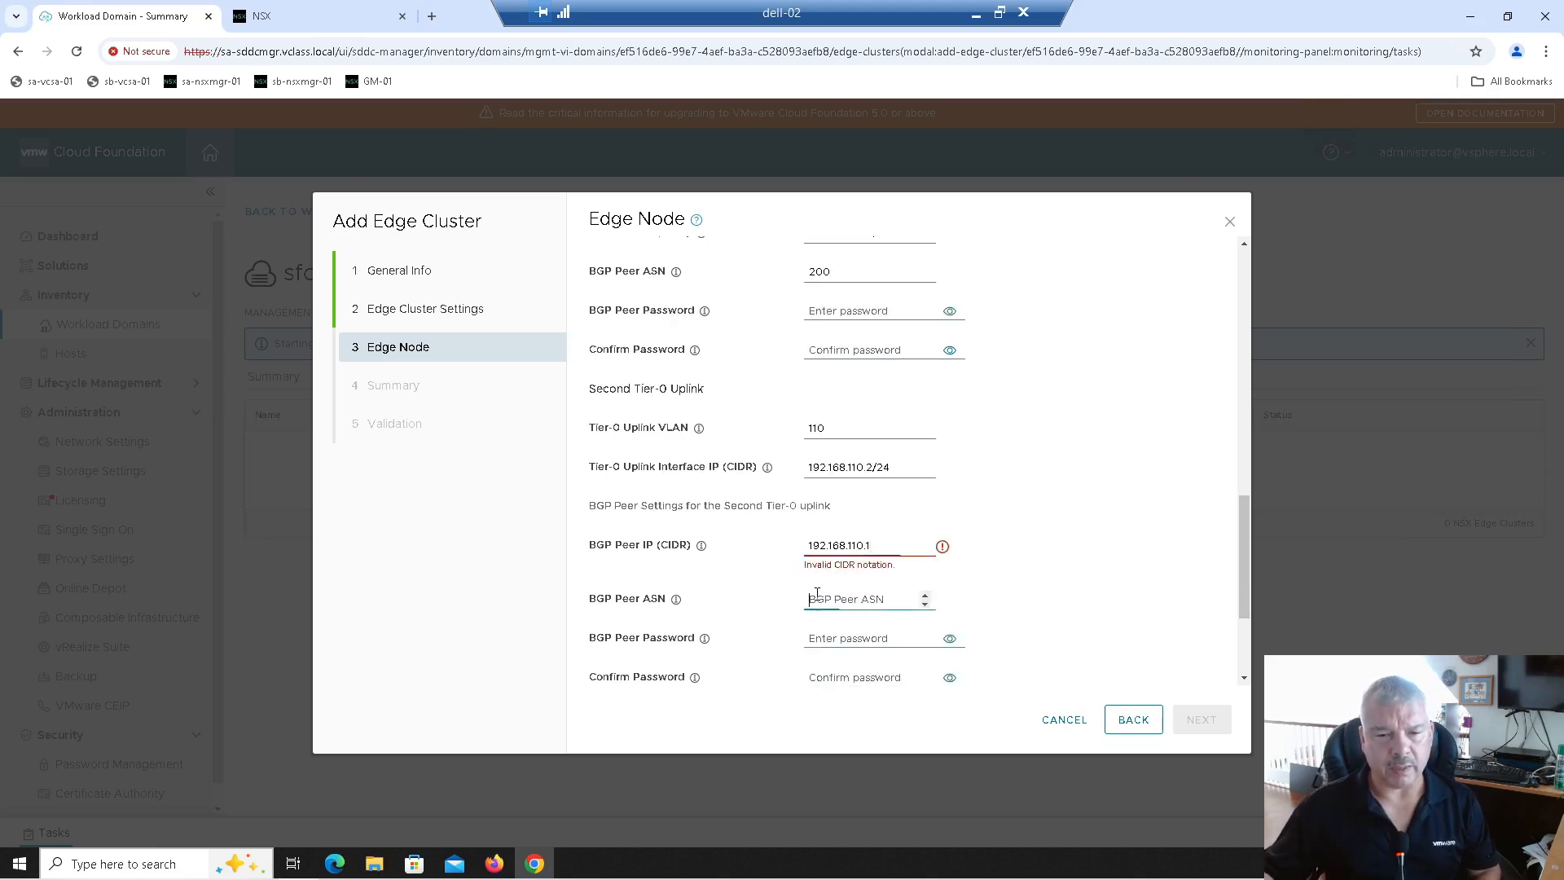
left_click(883, 548)
type("/24")
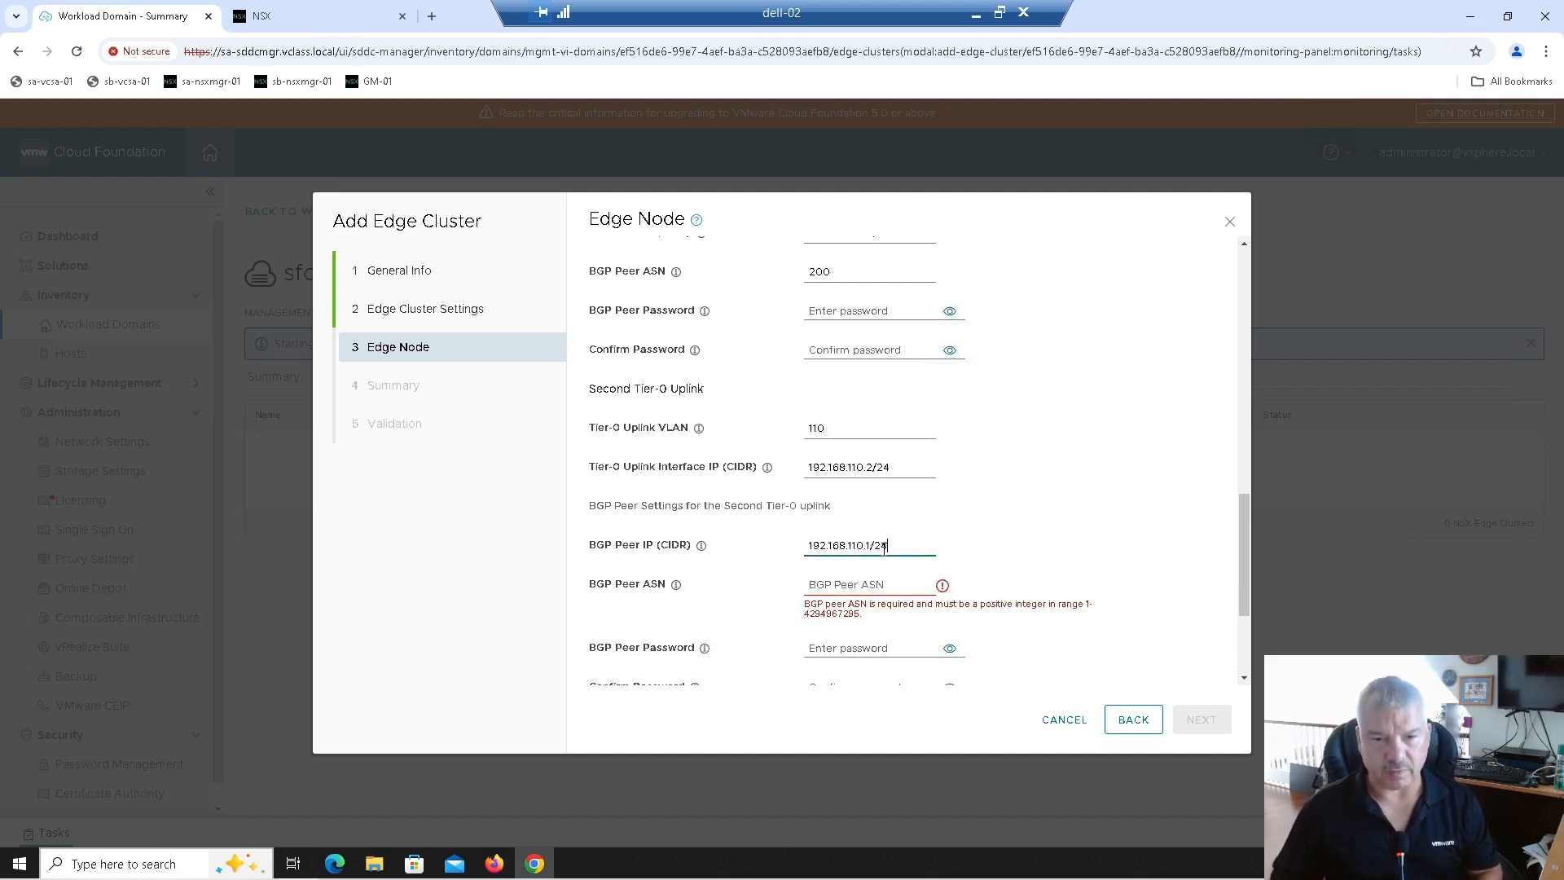
key("Tab")
type("200")
key("Tab")
Step: Review the completed form and add sa-nsxedge-01 to the edge node list
scroll(884, 548, "down", 1)
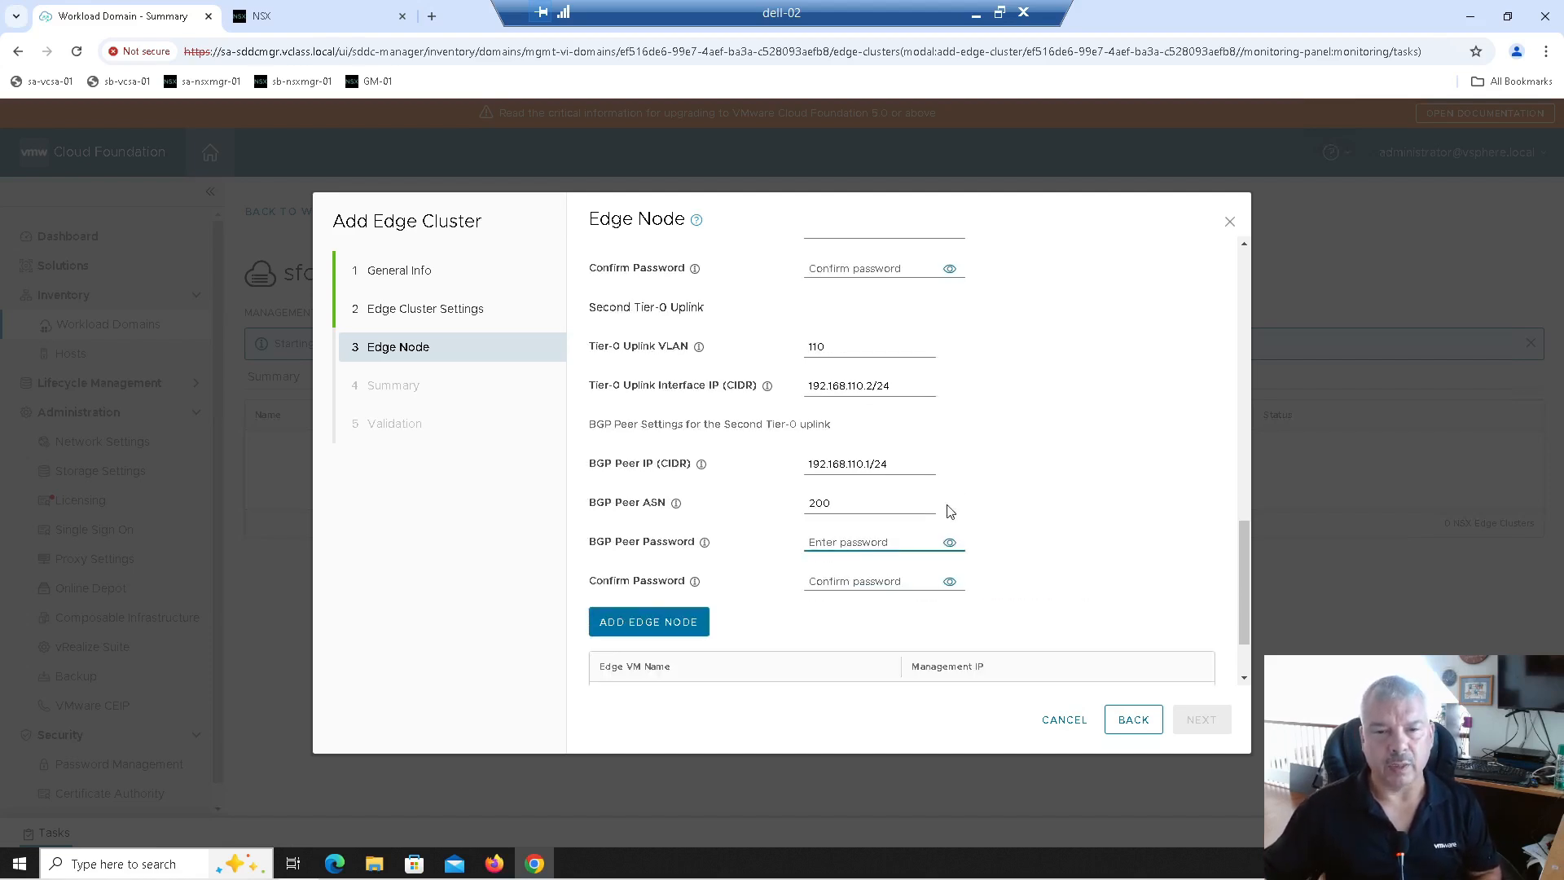
scroll(972, 492, "up", 1)
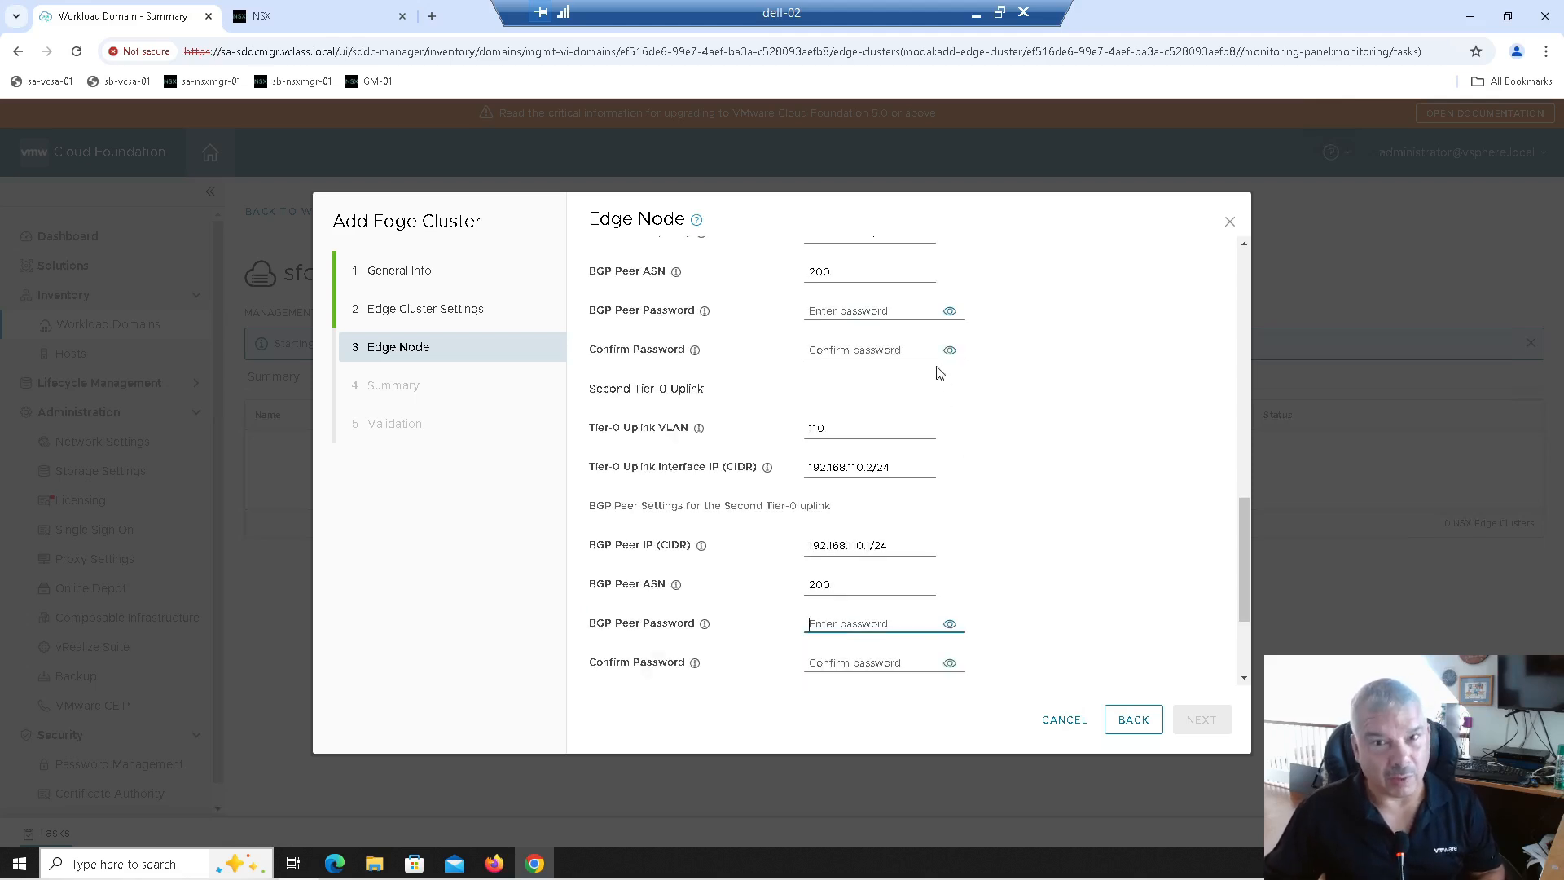
scroll(935, 391, "down", 1)
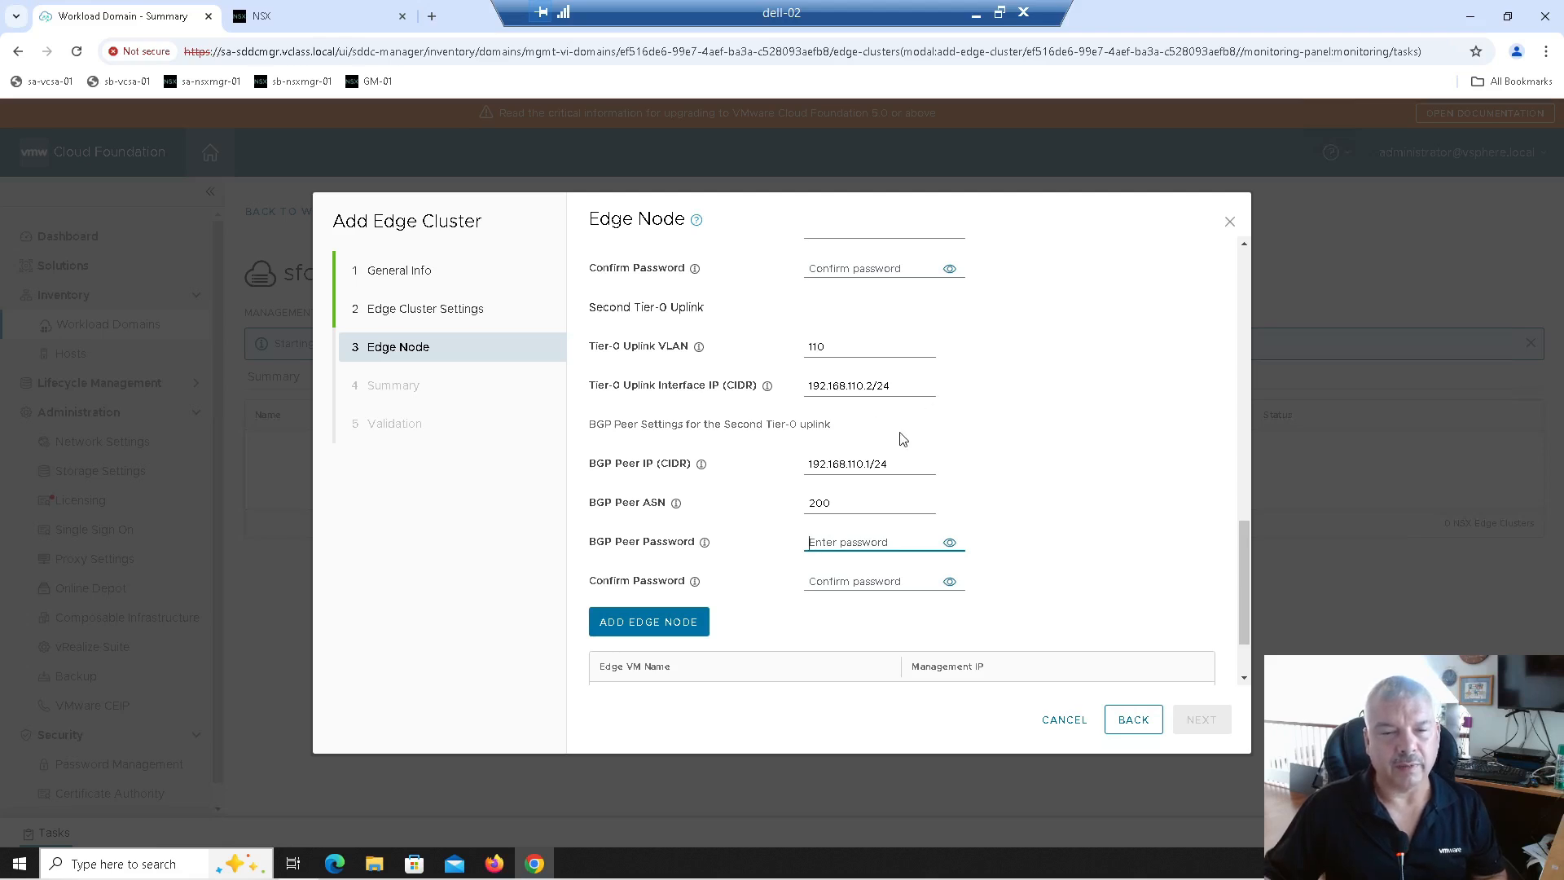
scroll(921, 433, "up", 1)
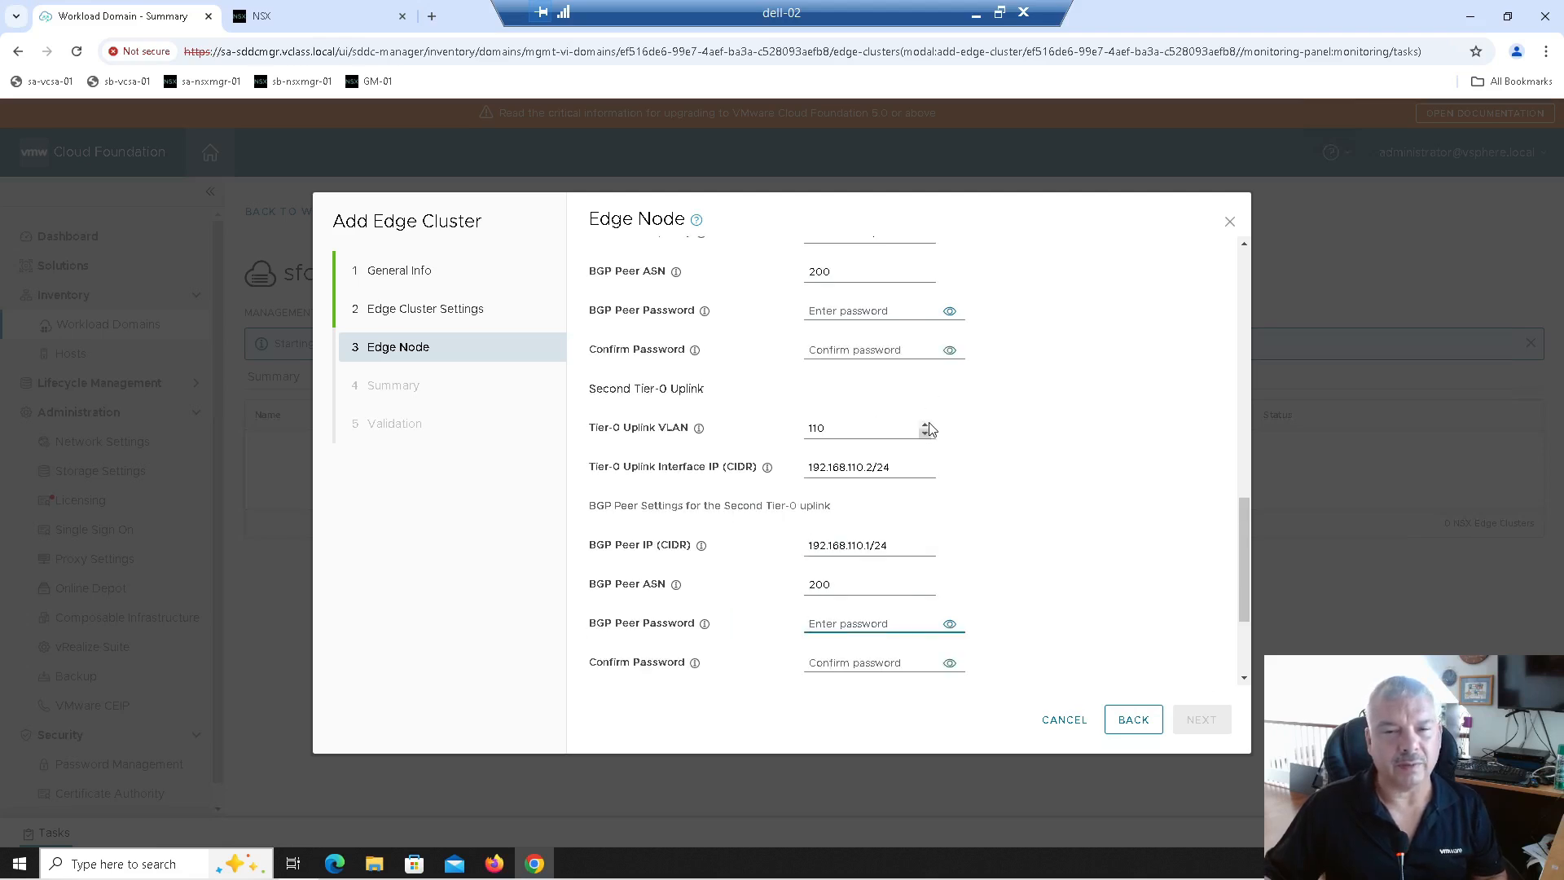
scroll(930, 429, "up", 1)
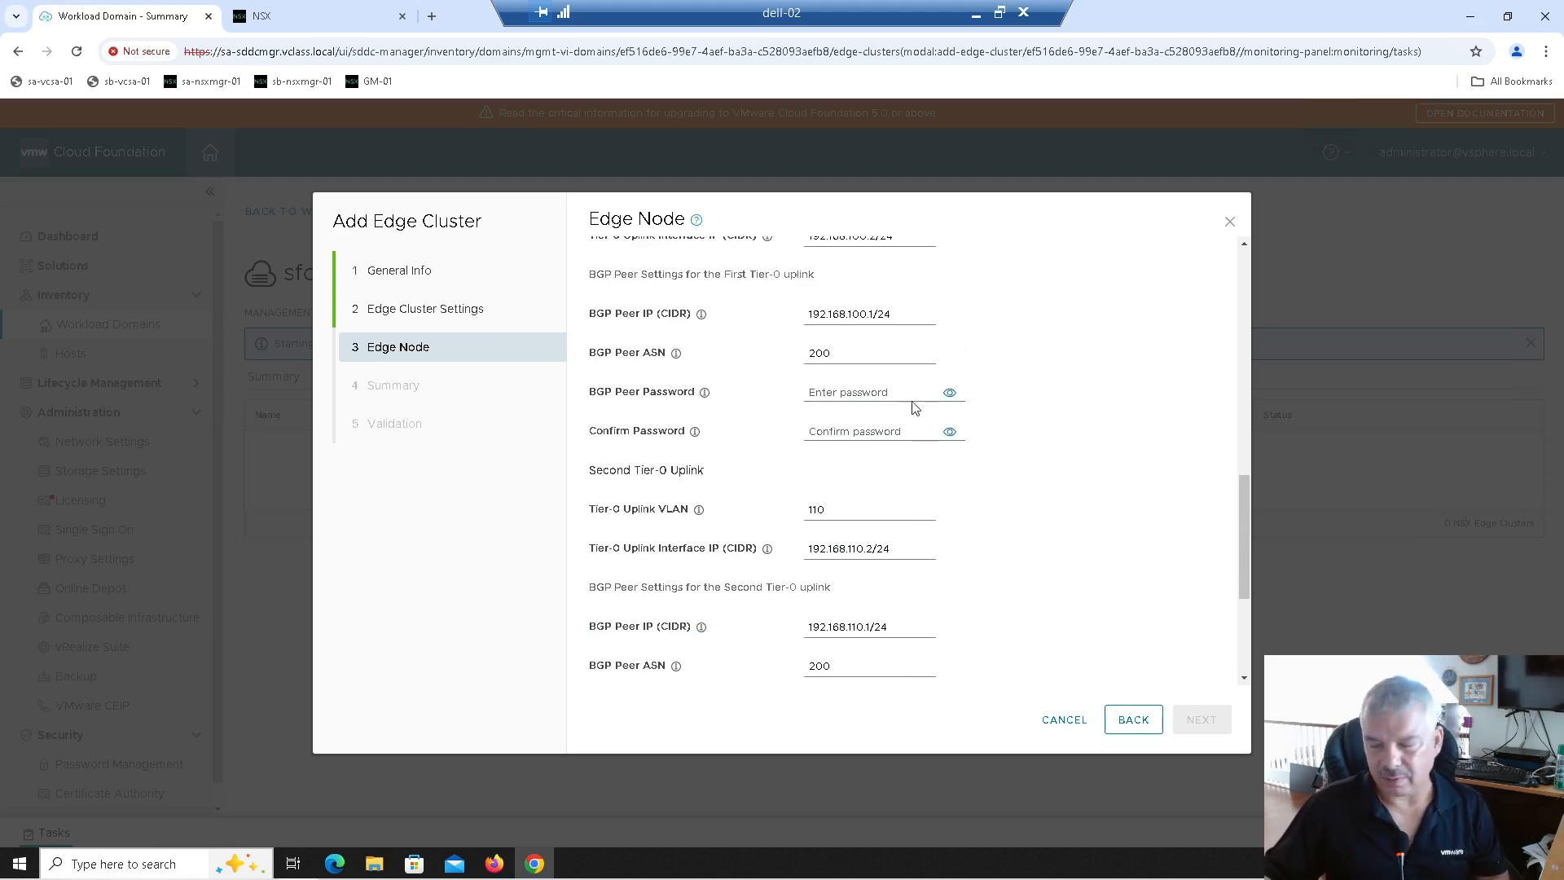
scroll(869, 351, "up", 1)
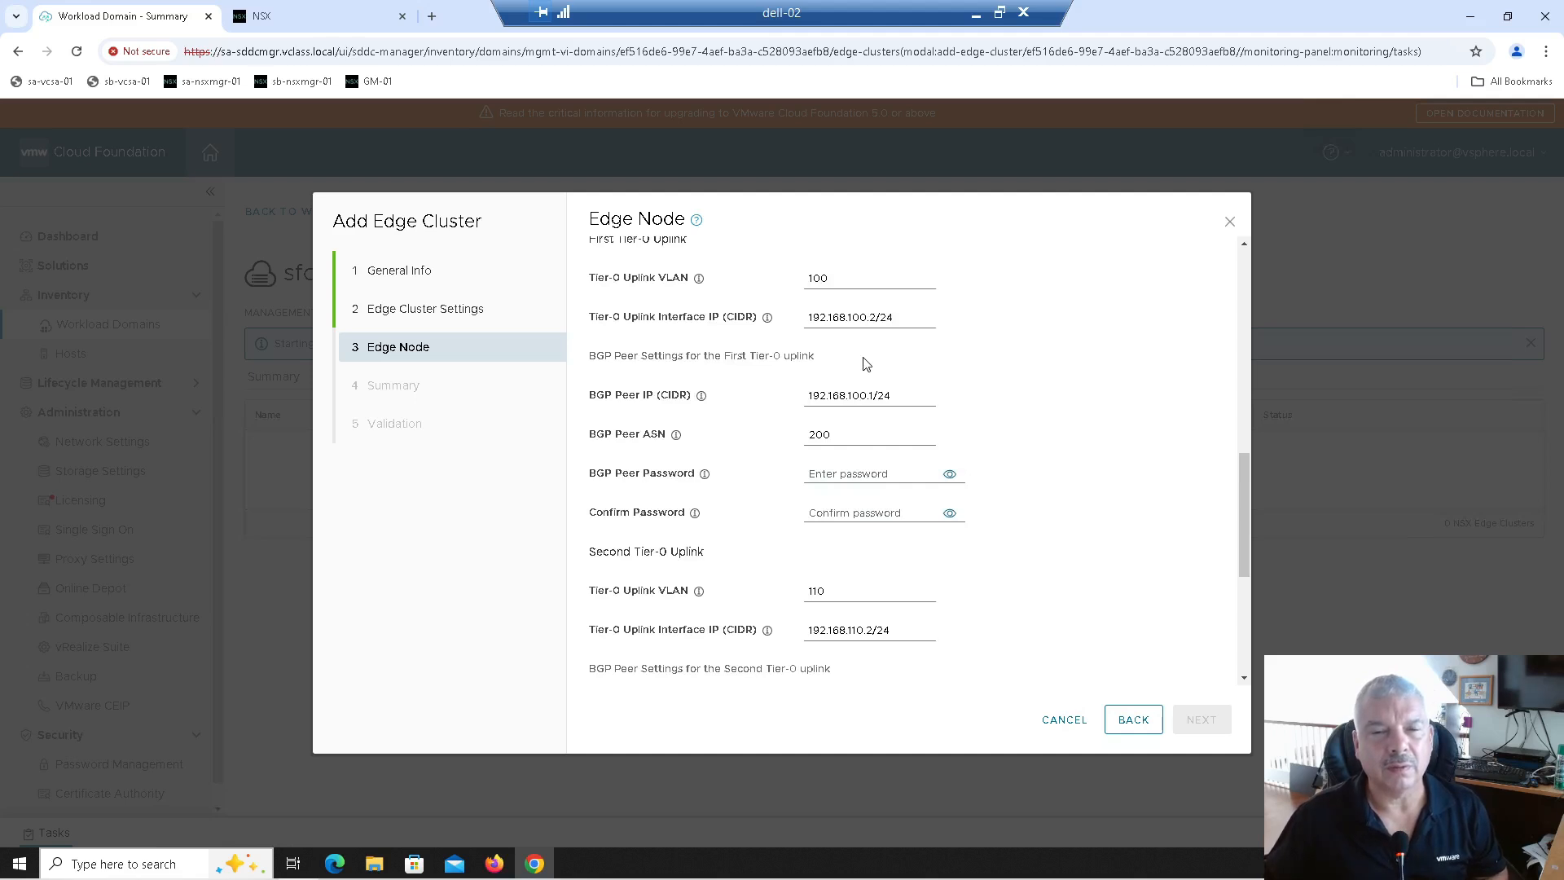
scroll(866, 364, "down", 2)
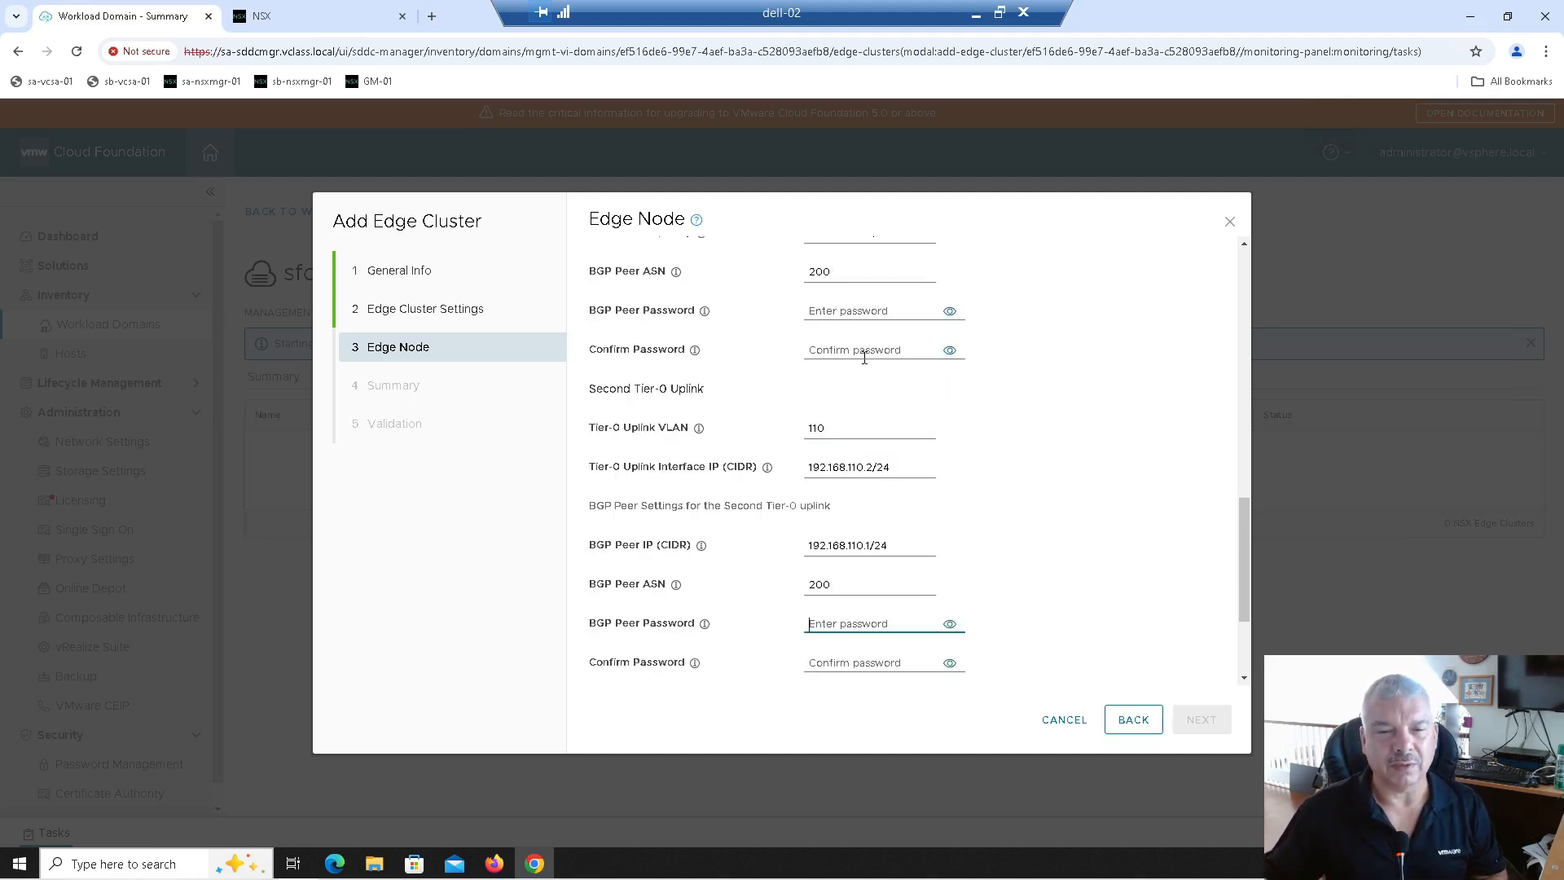
scroll(865, 355, "down", 1)
left_click(629, 623)
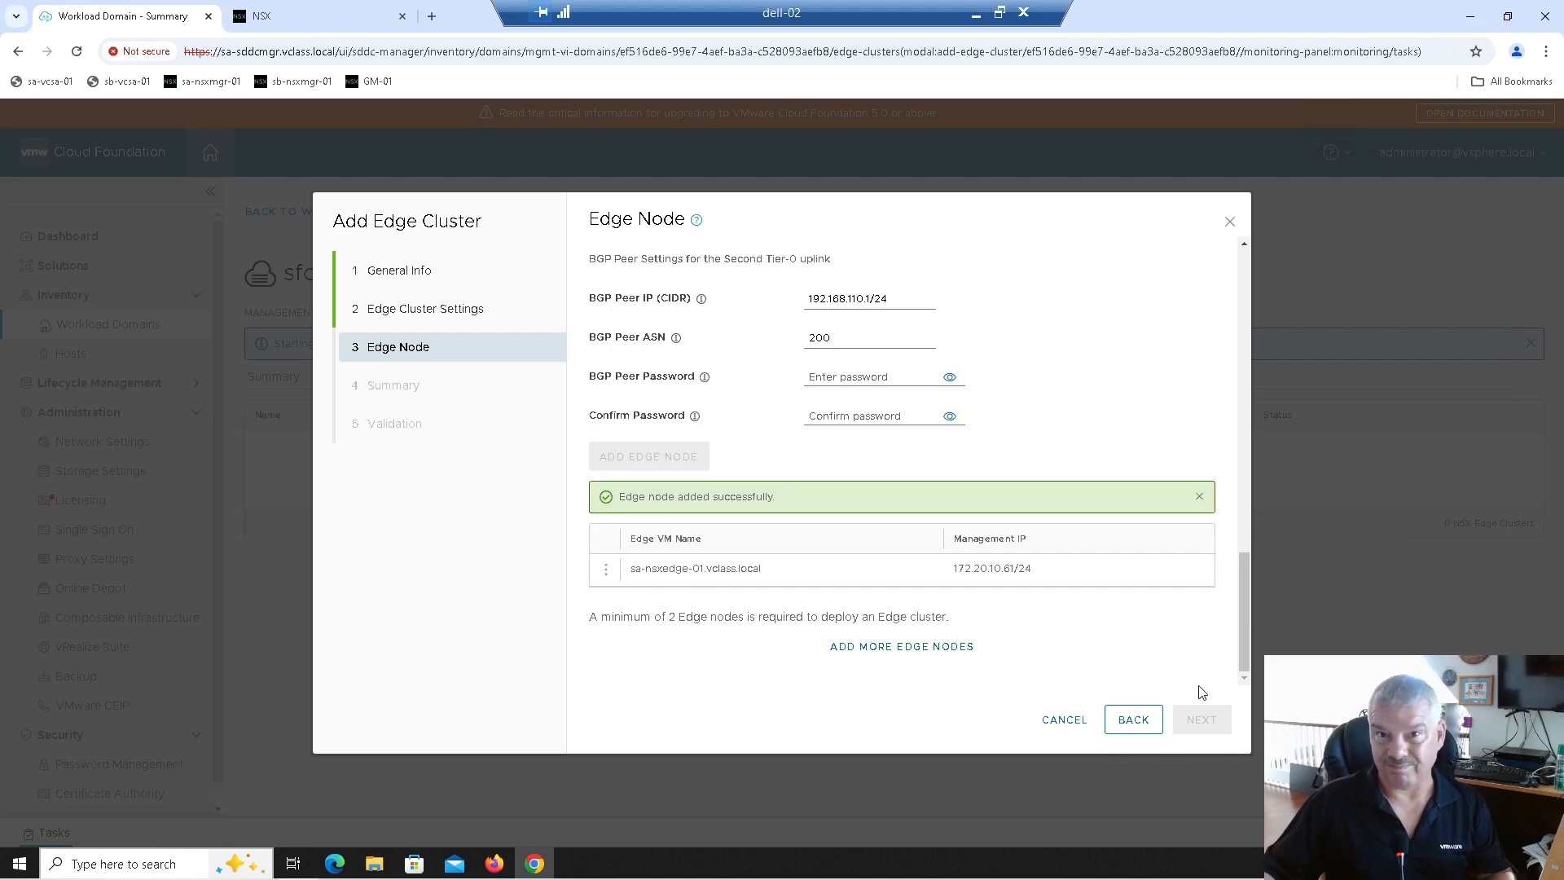
scroll(960, 569, "up", 12)
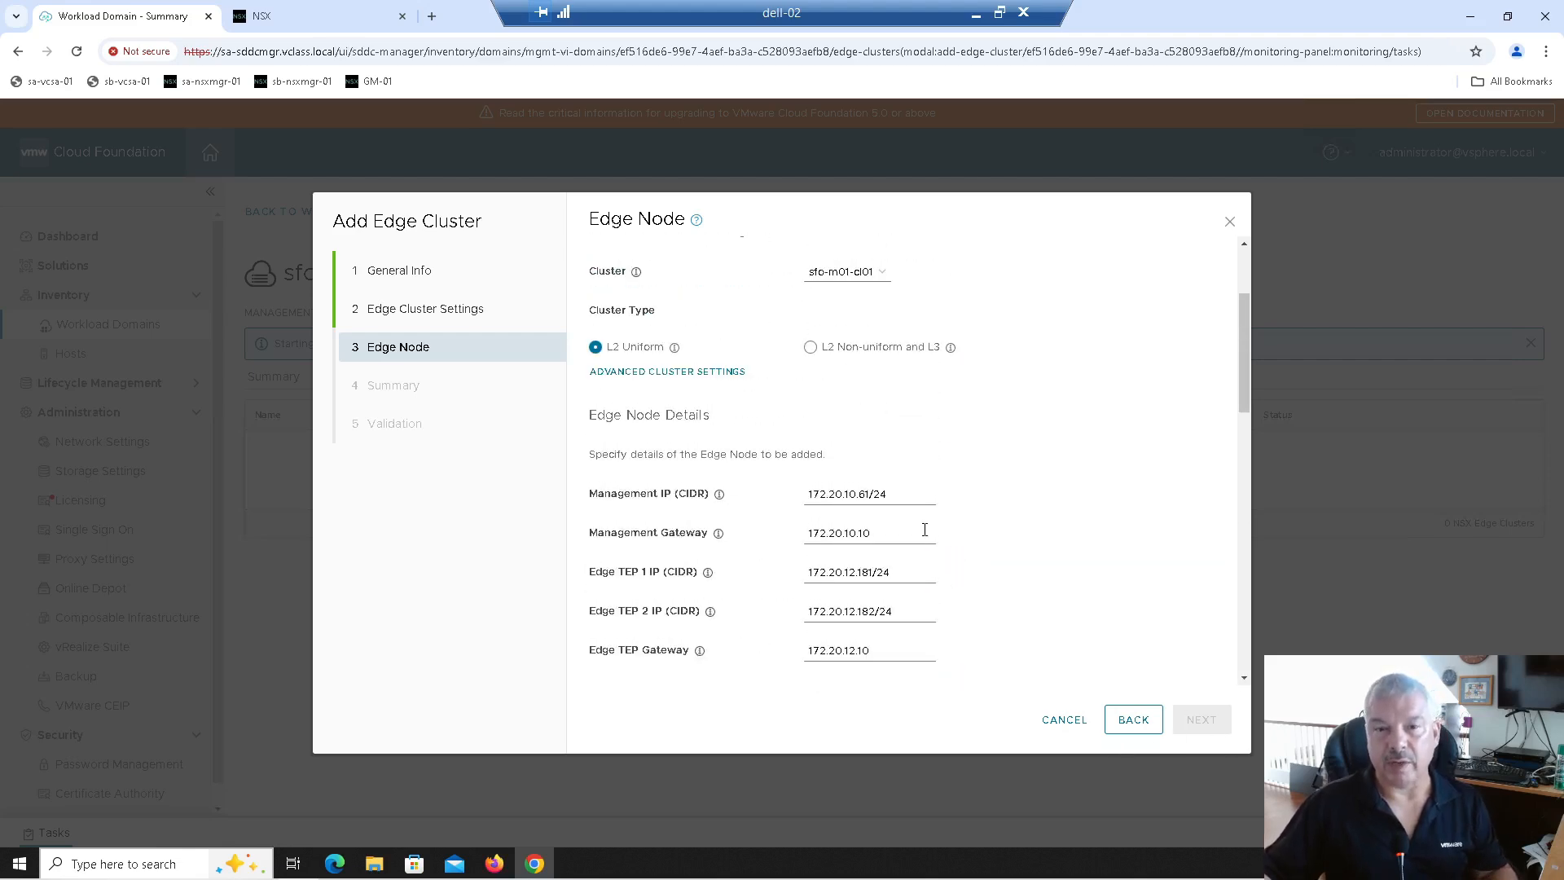
Step: Rename the node to sa-nsxedge-02, set management IP 172.20.10.62/24, and adjust both TEP IPs
scroll(924, 530, "up", 2)
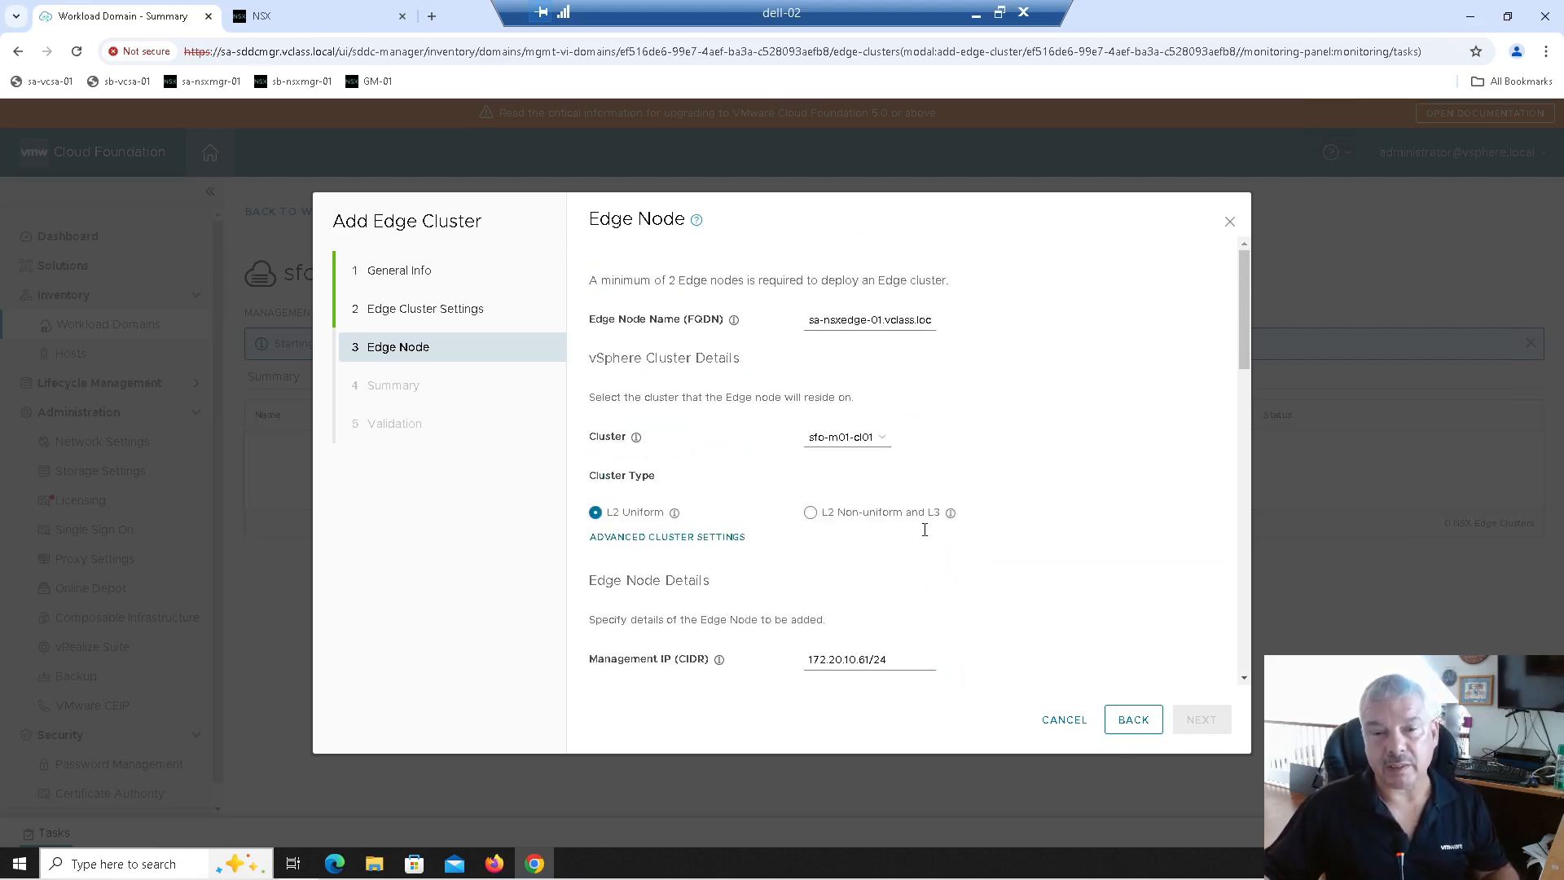
left_click(879, 322)
type("2")
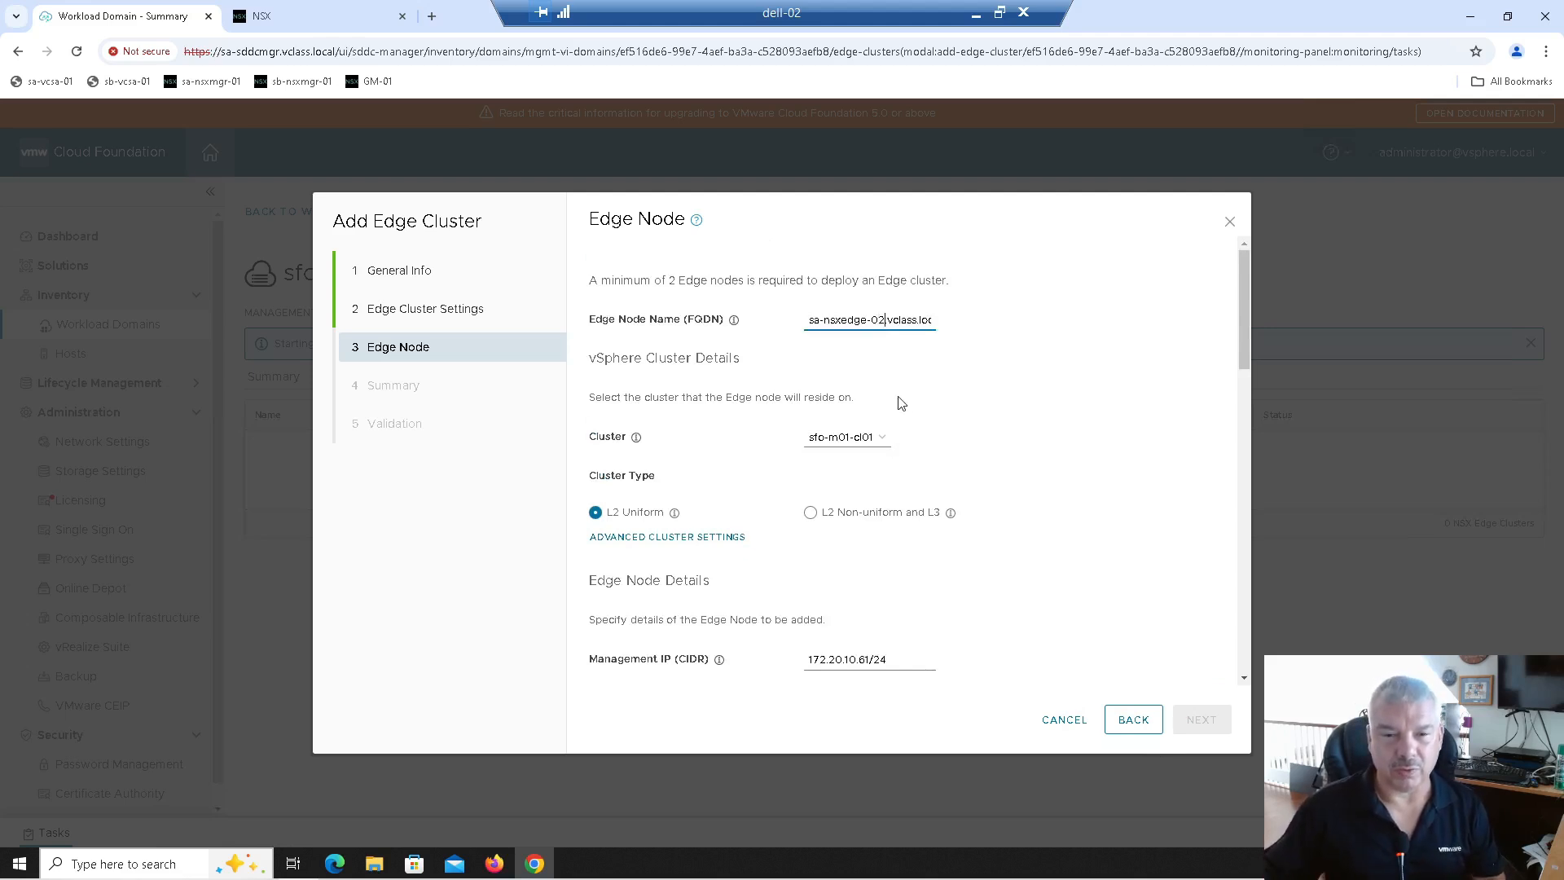
scroll(888, 391, "down", 1)
scroll(865, 501, "down", 1)
left_click(861, 496)
type("2")
key("Delete")
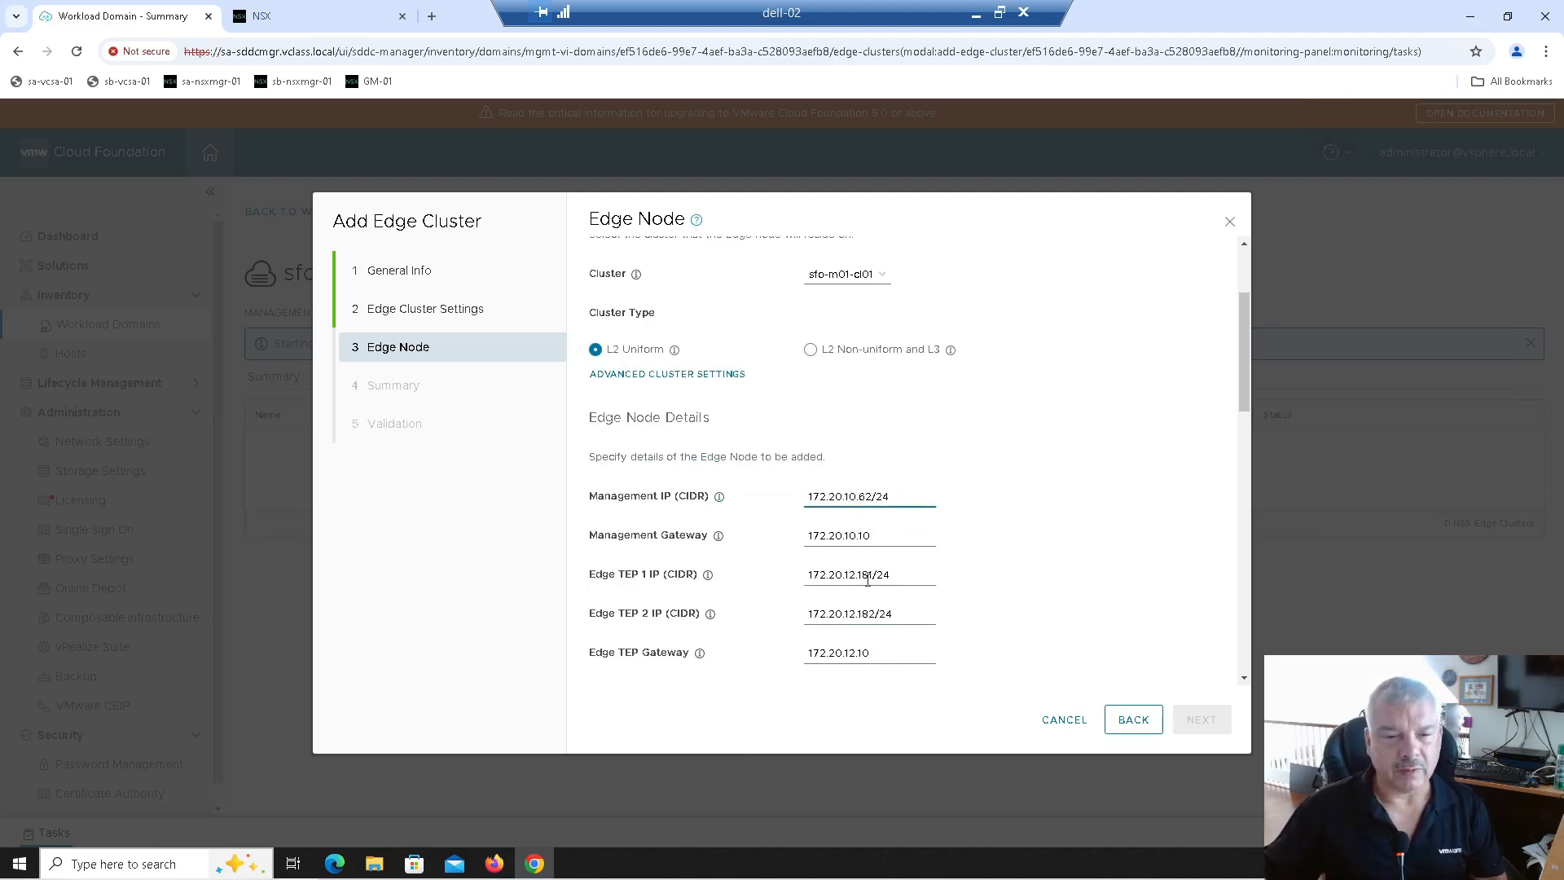
left_click(861, 575)
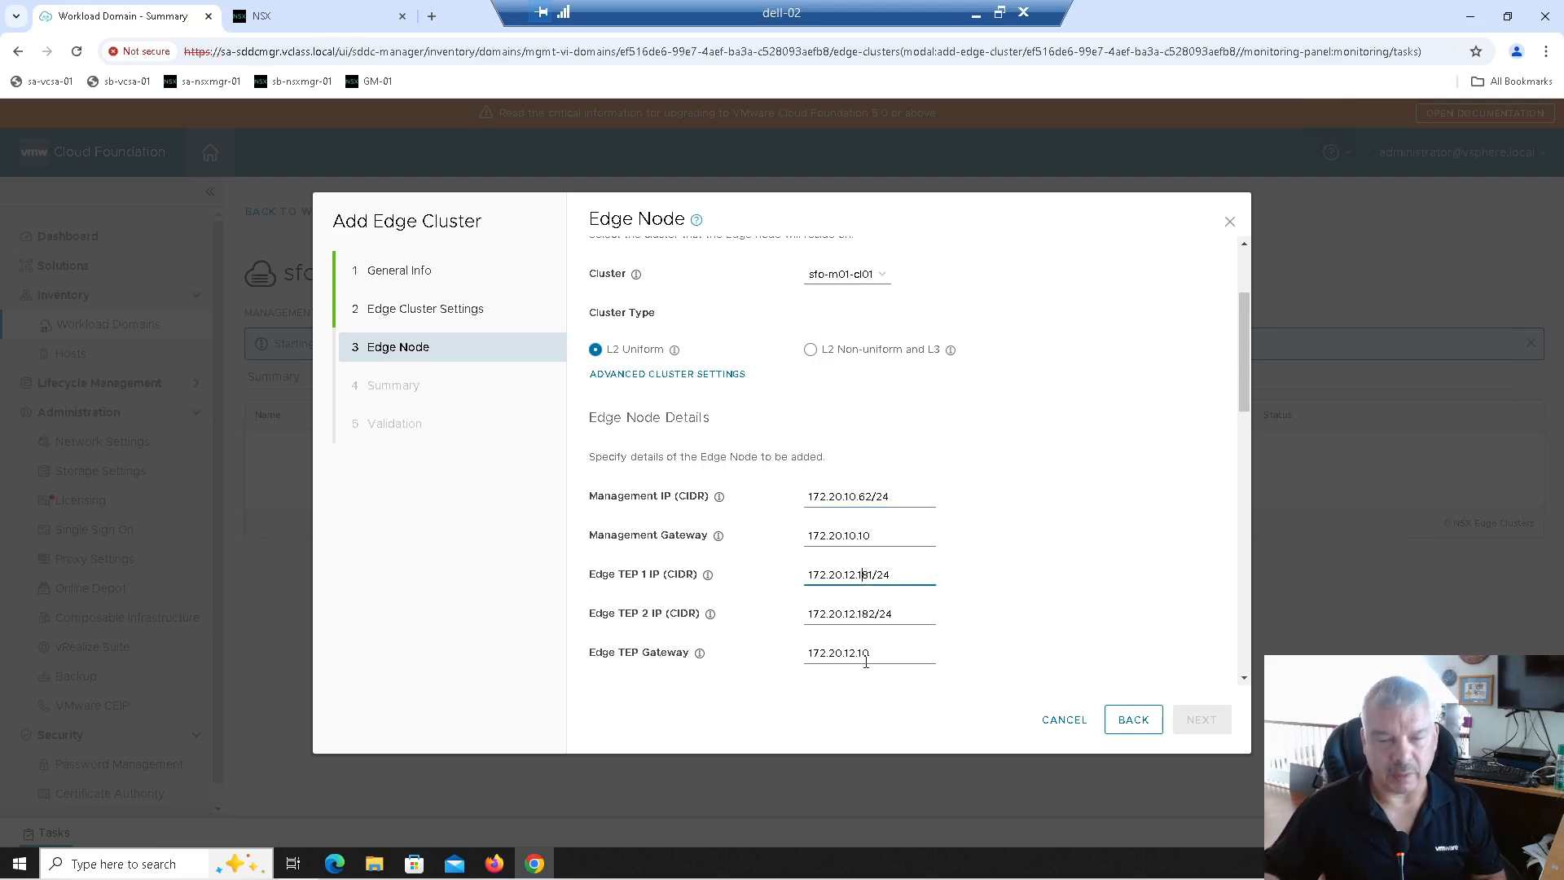
type("9")
key("Delete")
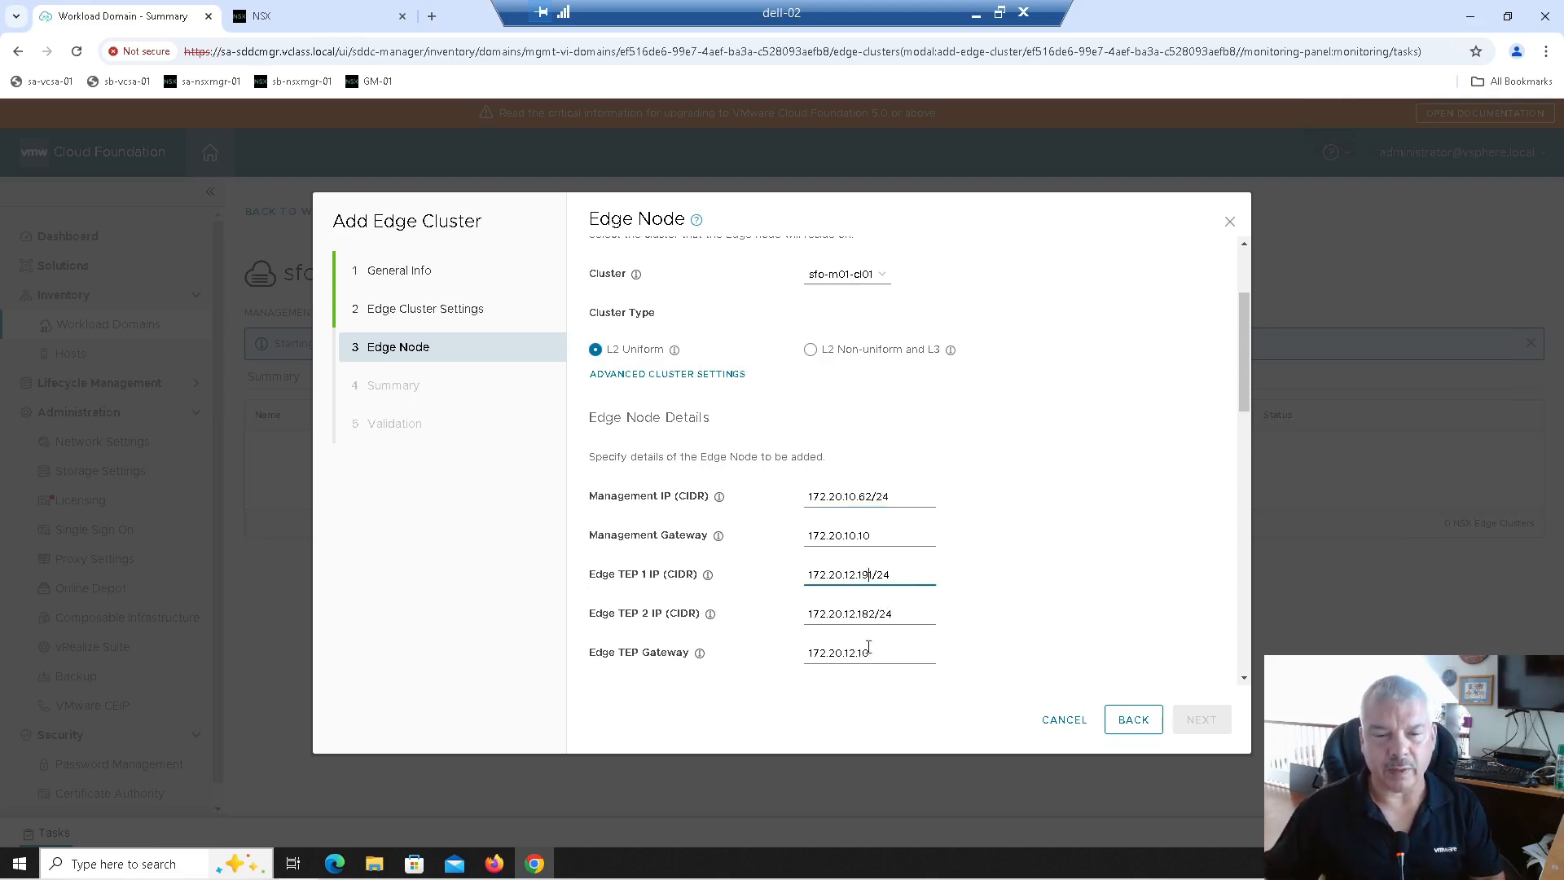
left_click(860, 615)
type("9")
key("Delete")
Step: Update the node's uplink interface IPs and add sa-nsxedge-02 as the second edge node
scroll(953, 559, "down", 1)
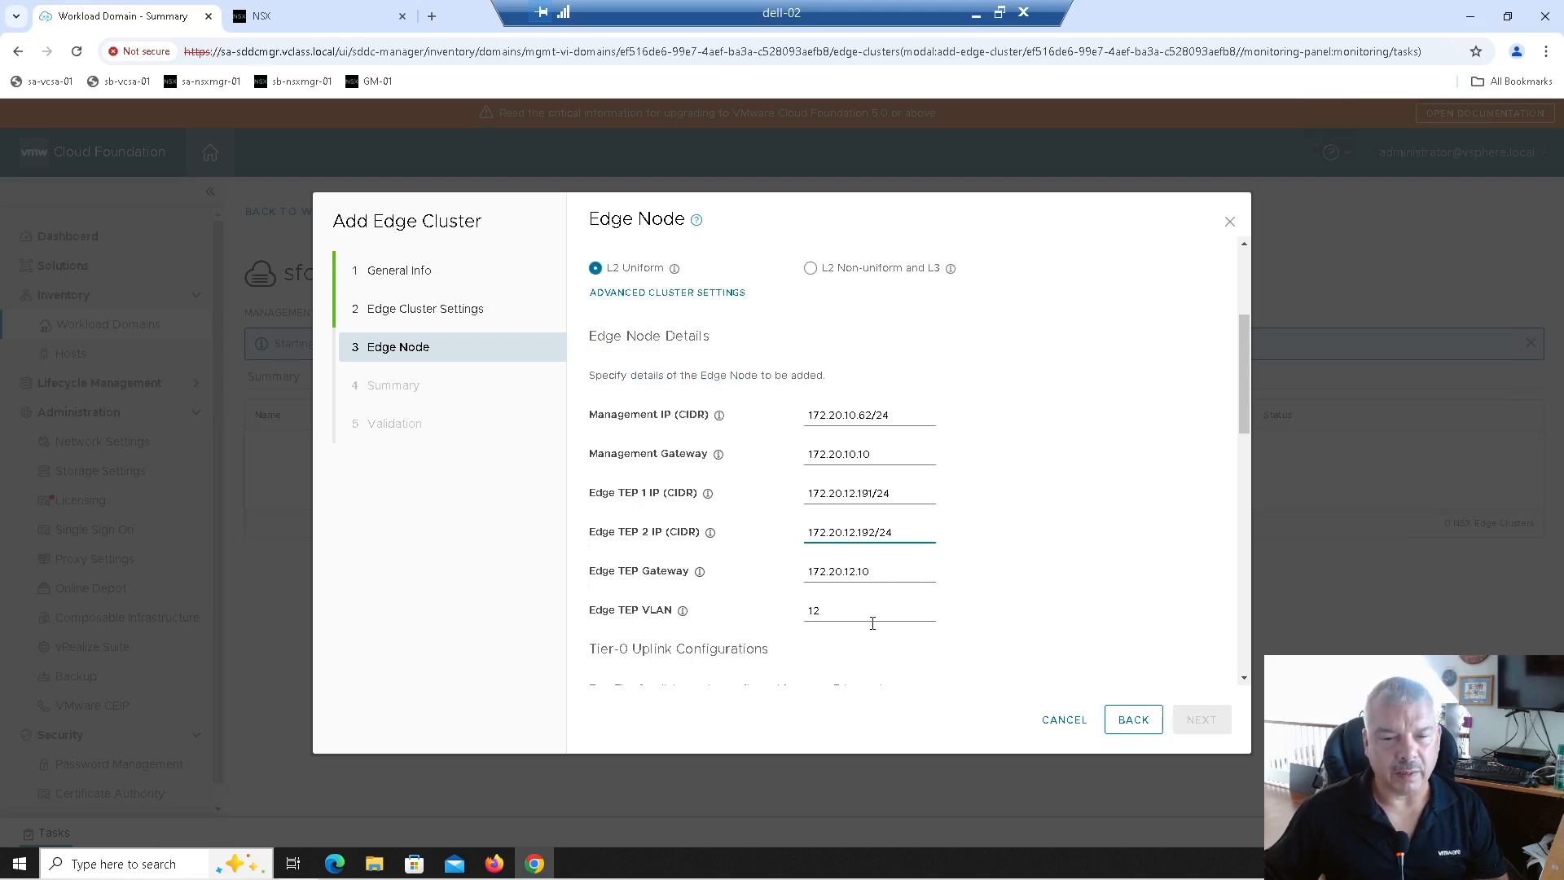
scroll(876, 623, "down", 1)
scroll(814, 593, "down", 1)
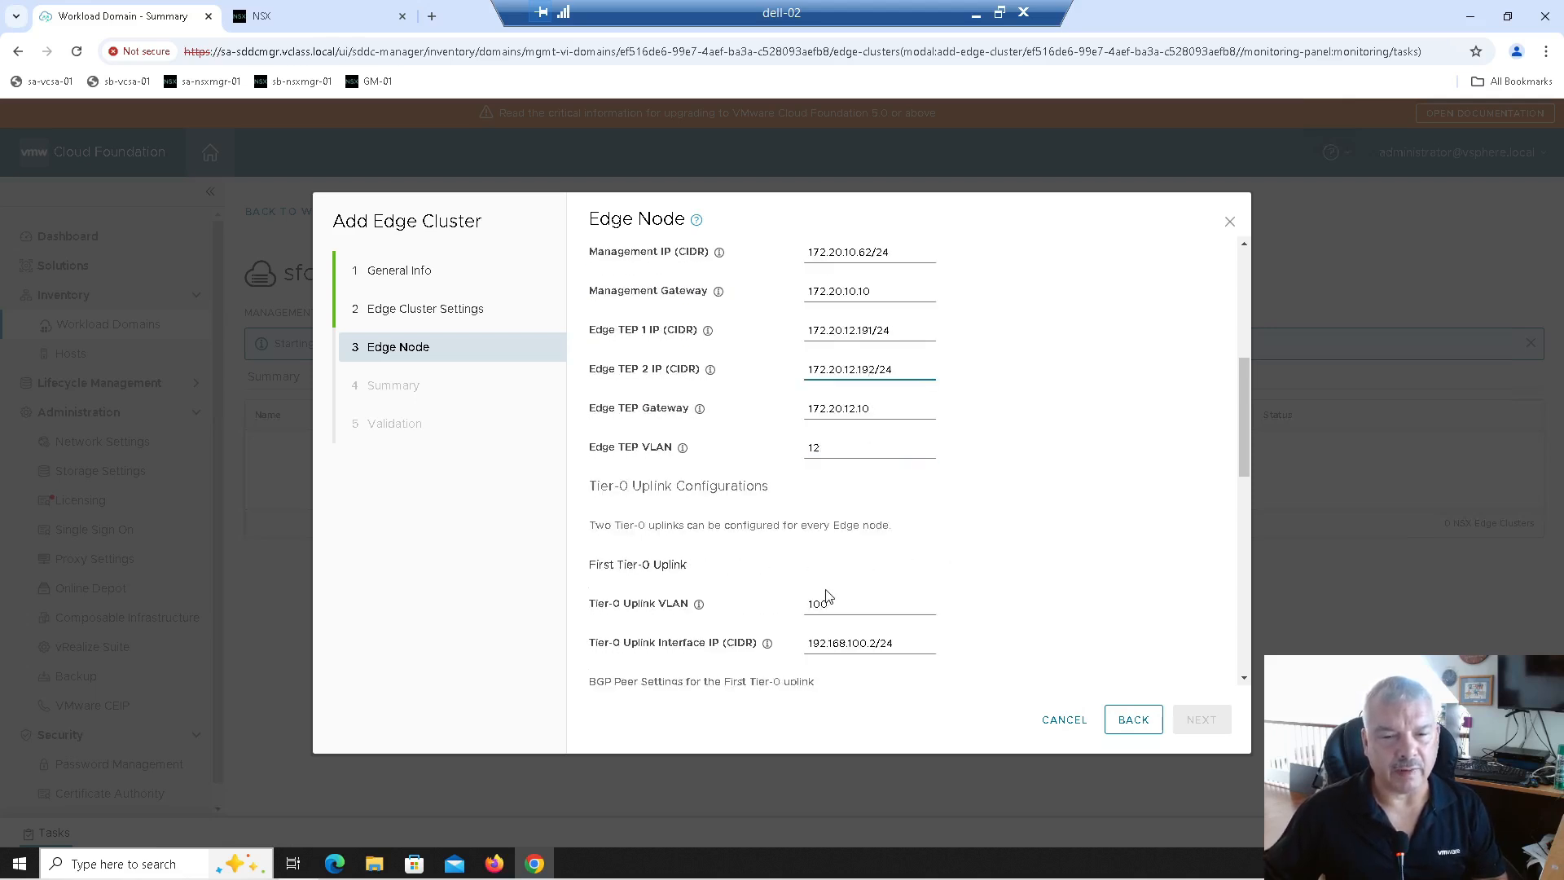
scroll(815, 607, "down", 1)
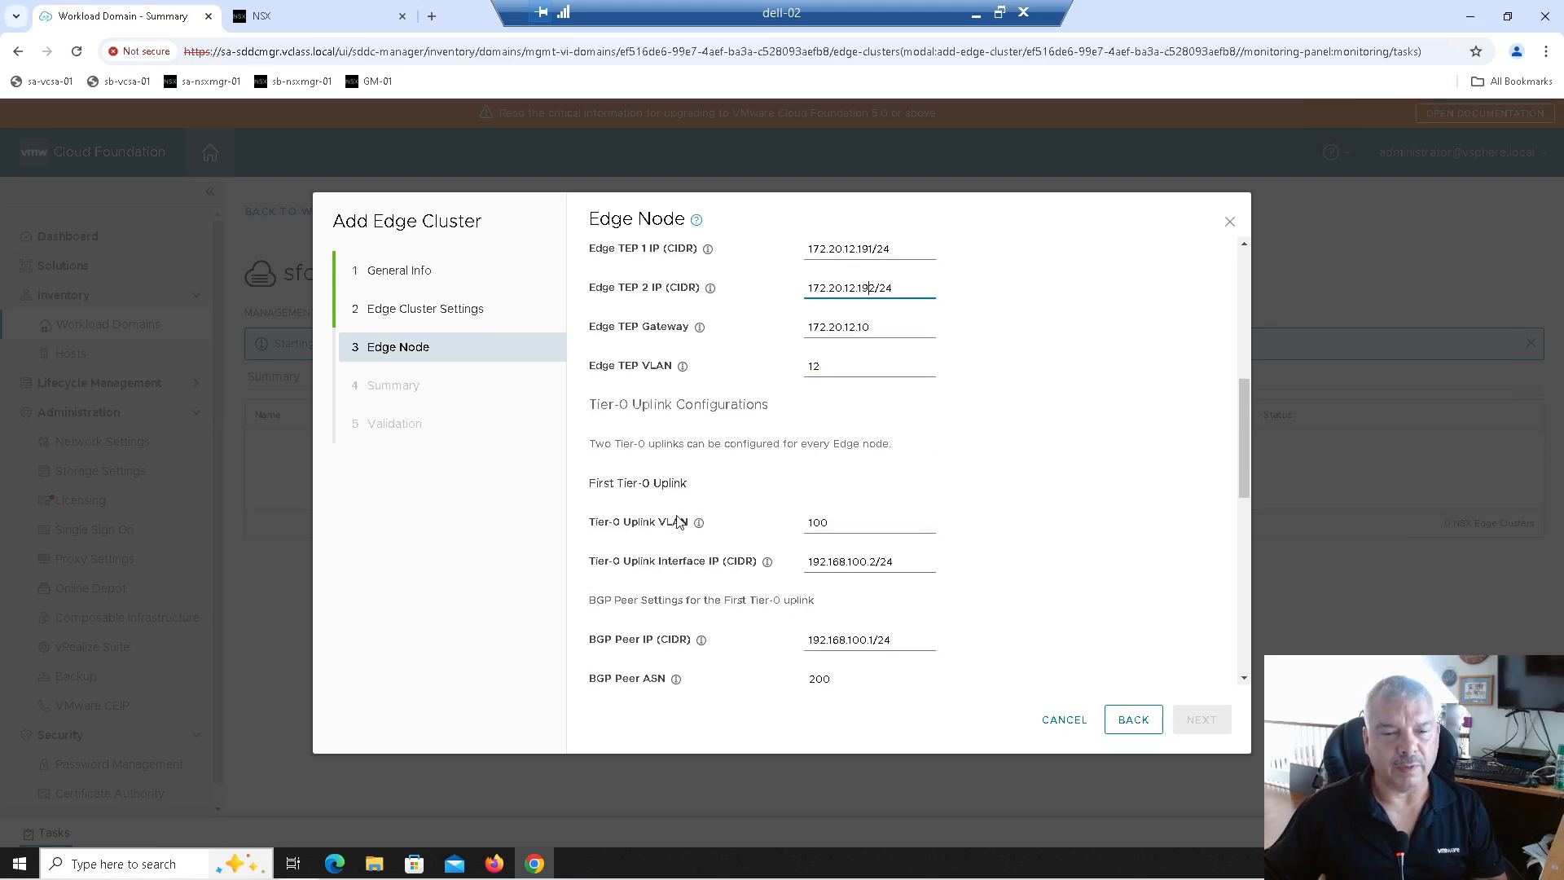
left_click(872, 560)
key("Delete")
type("3")
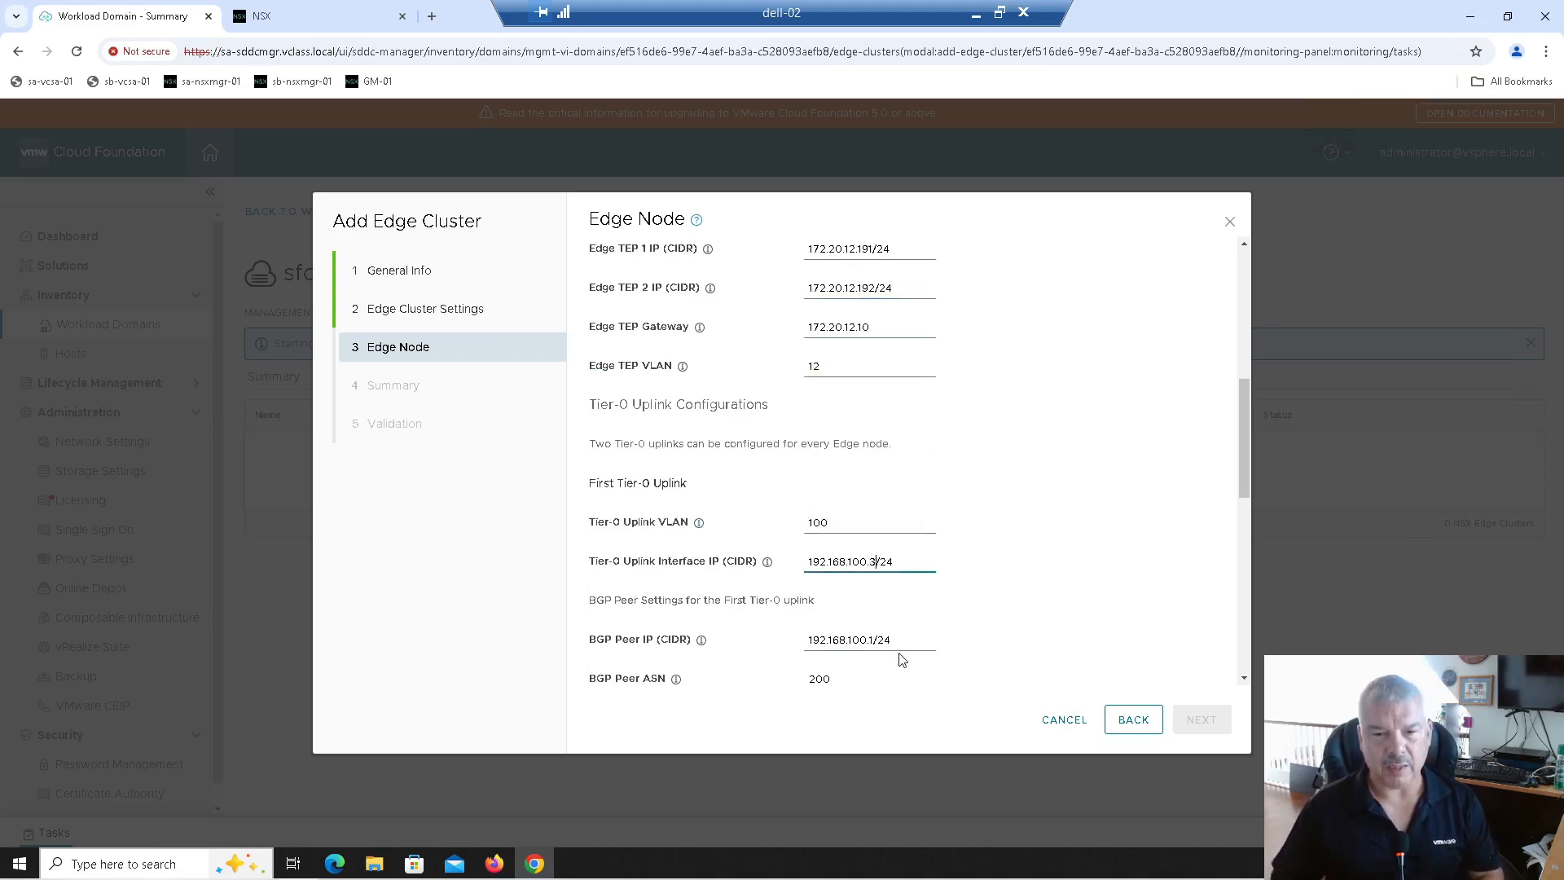
scroll(881, 644, "down", 1)
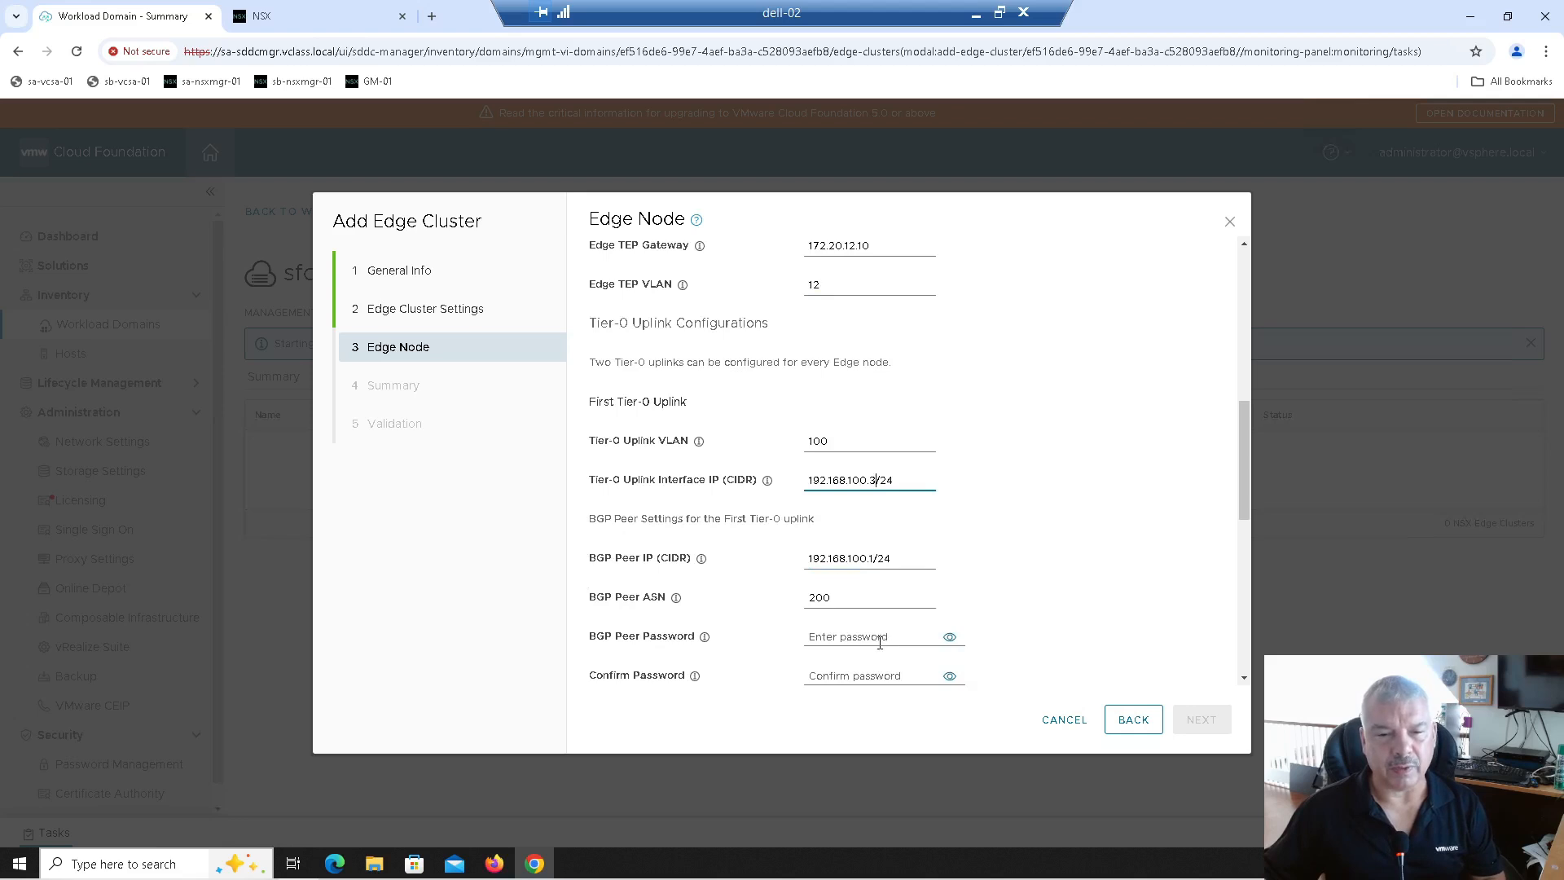
scroll(878, 635, "down", 3)
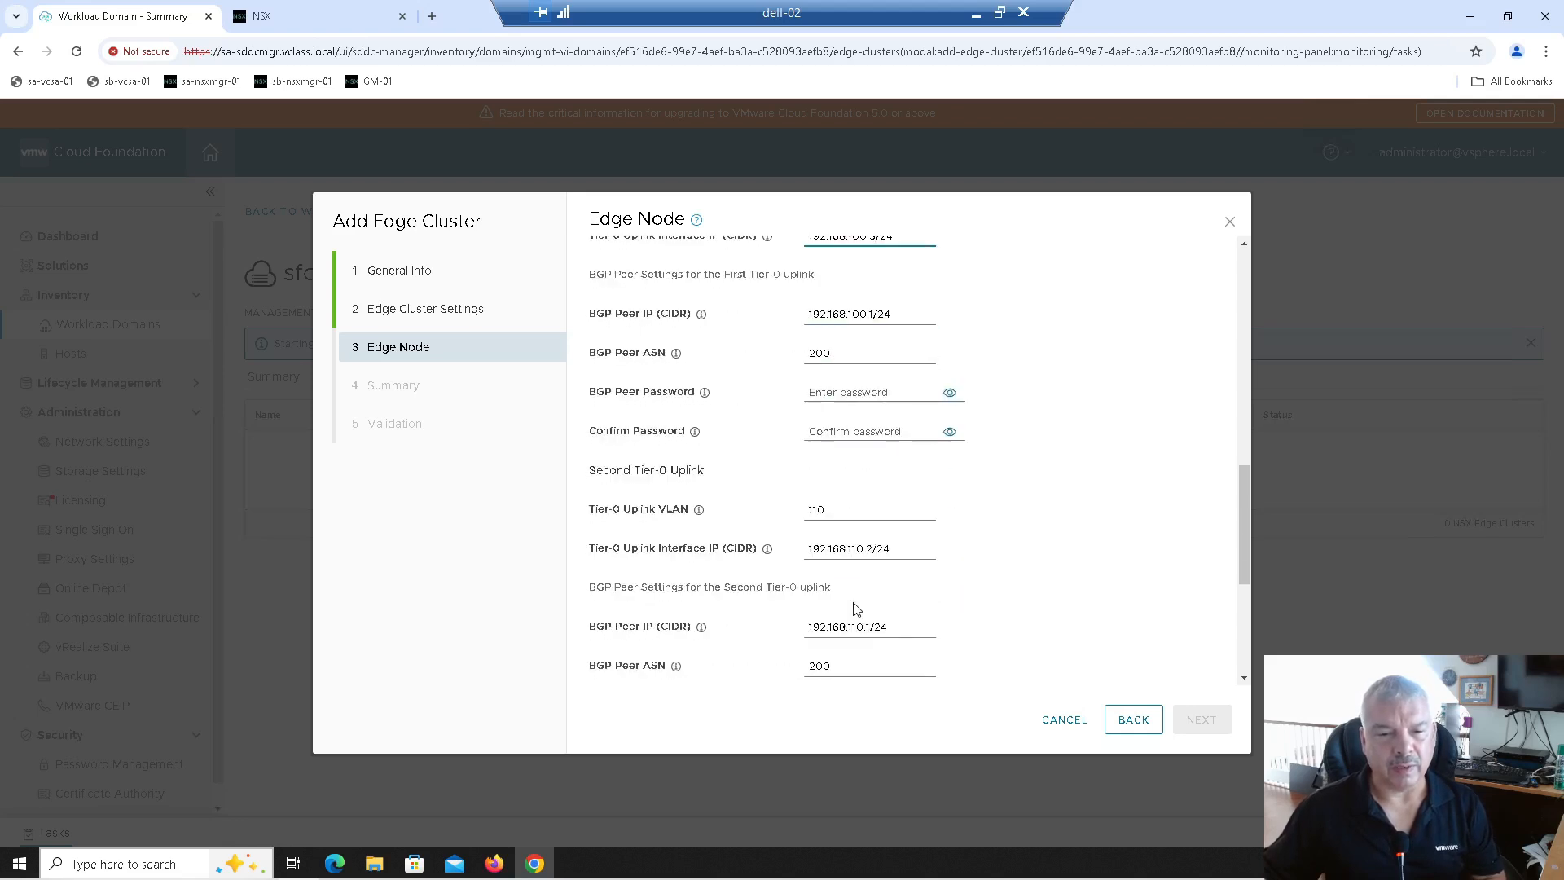
left_click(869, 551)
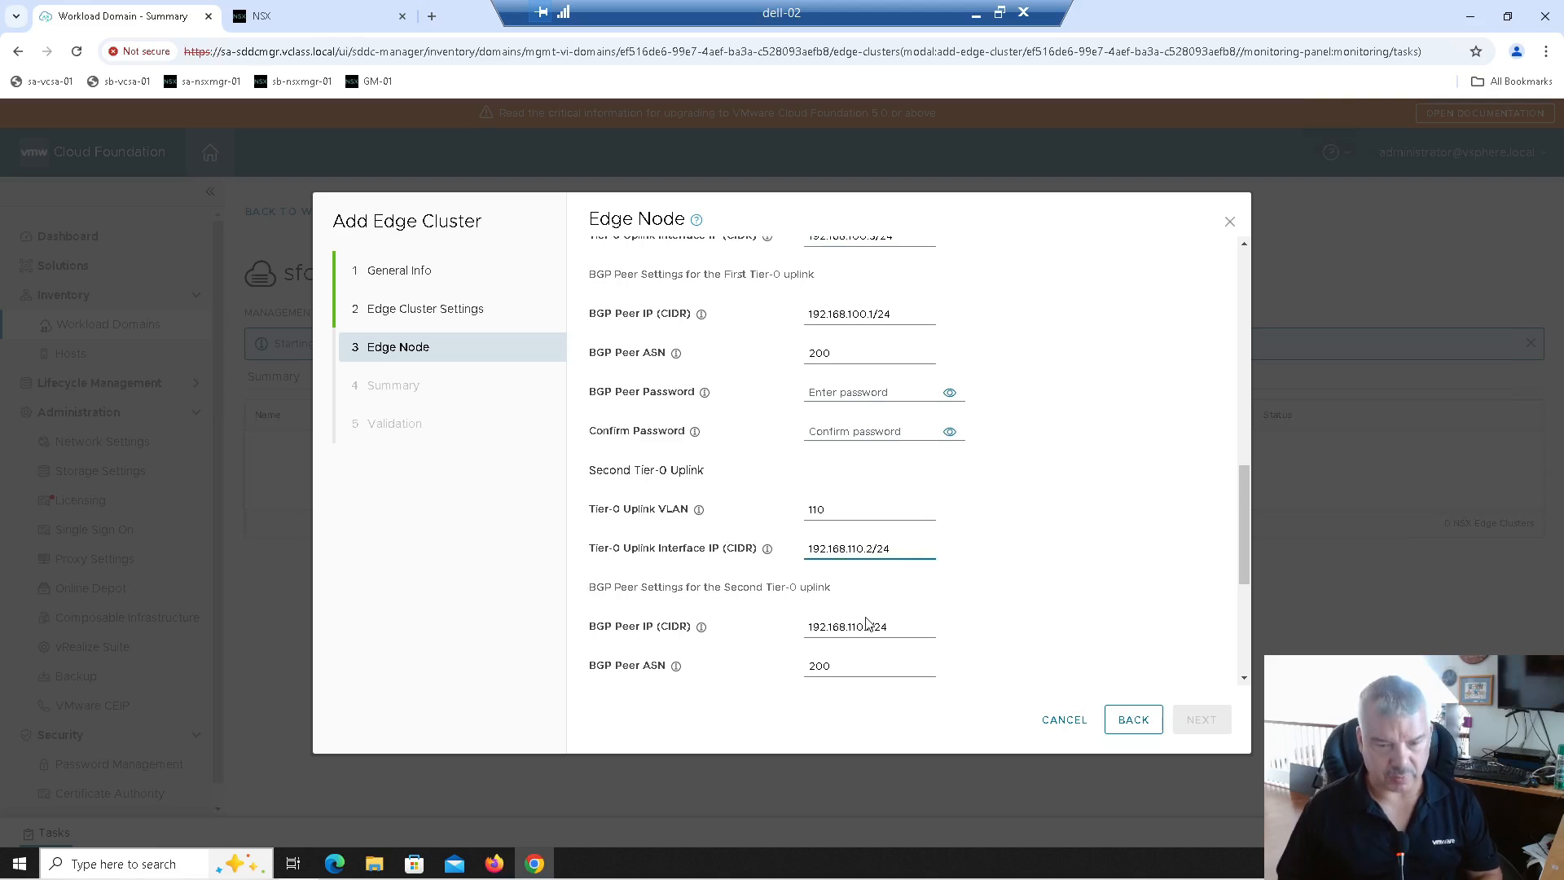
scroll(867, 623, "down", 1)
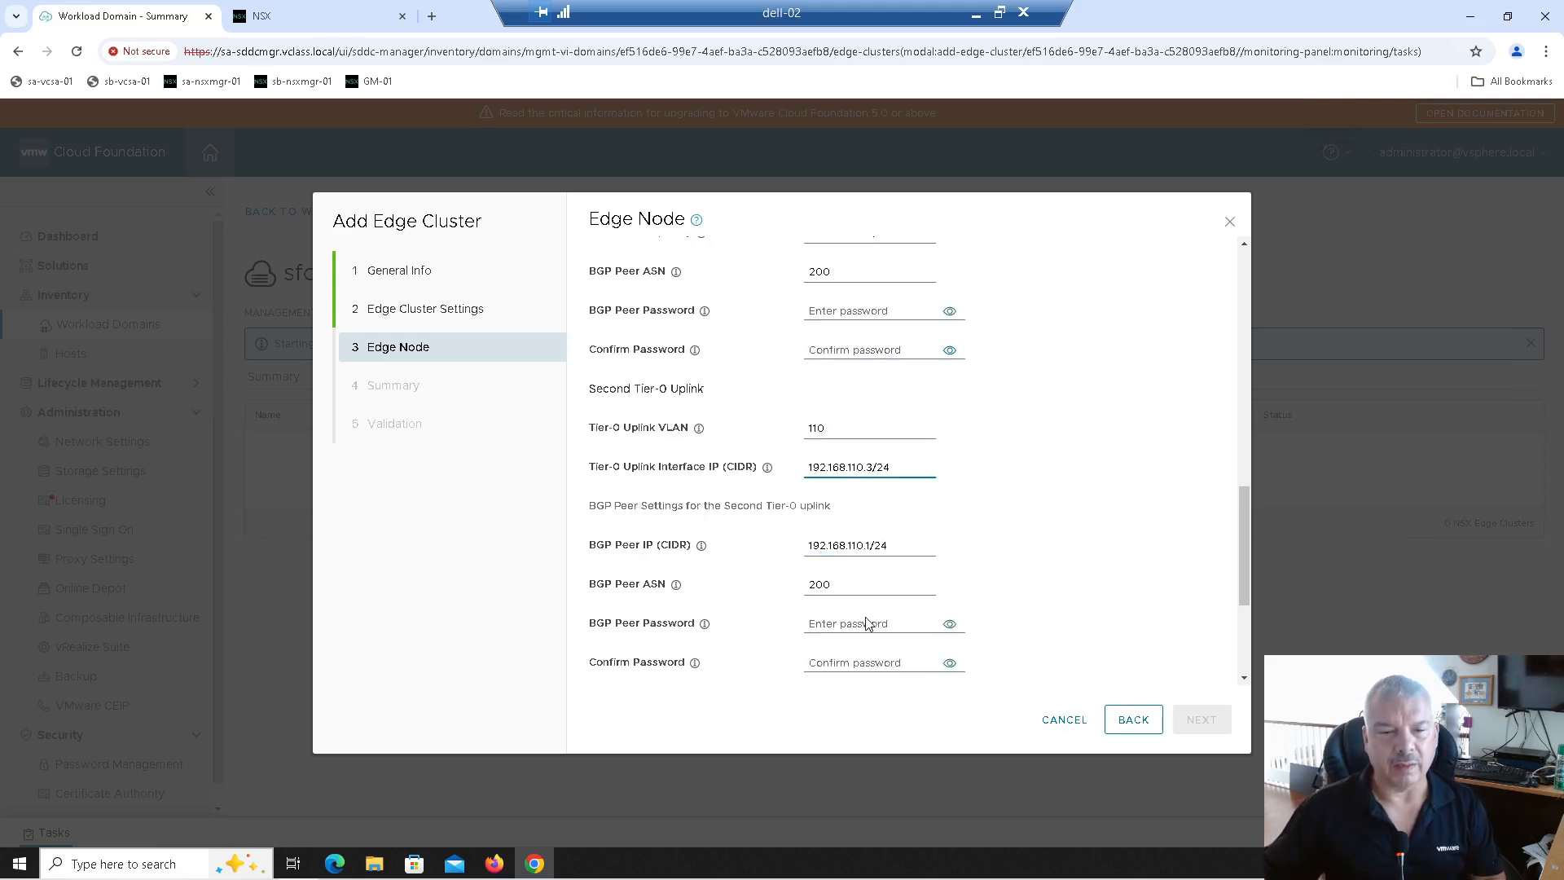
scroll(859, 592, "down", 1)
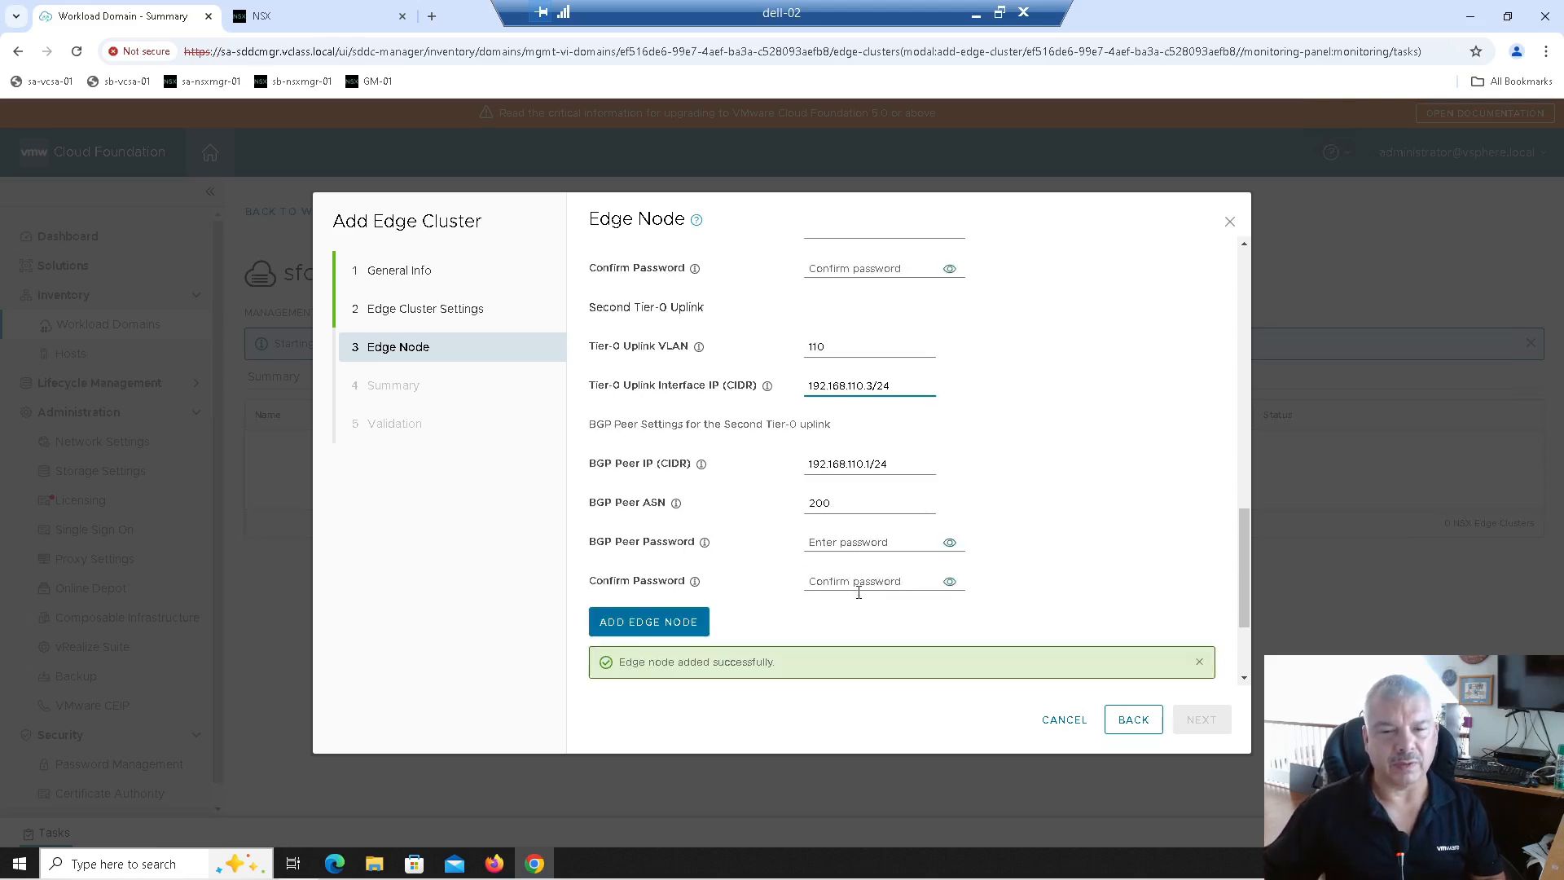
scroll(675, 627, "down", 1)
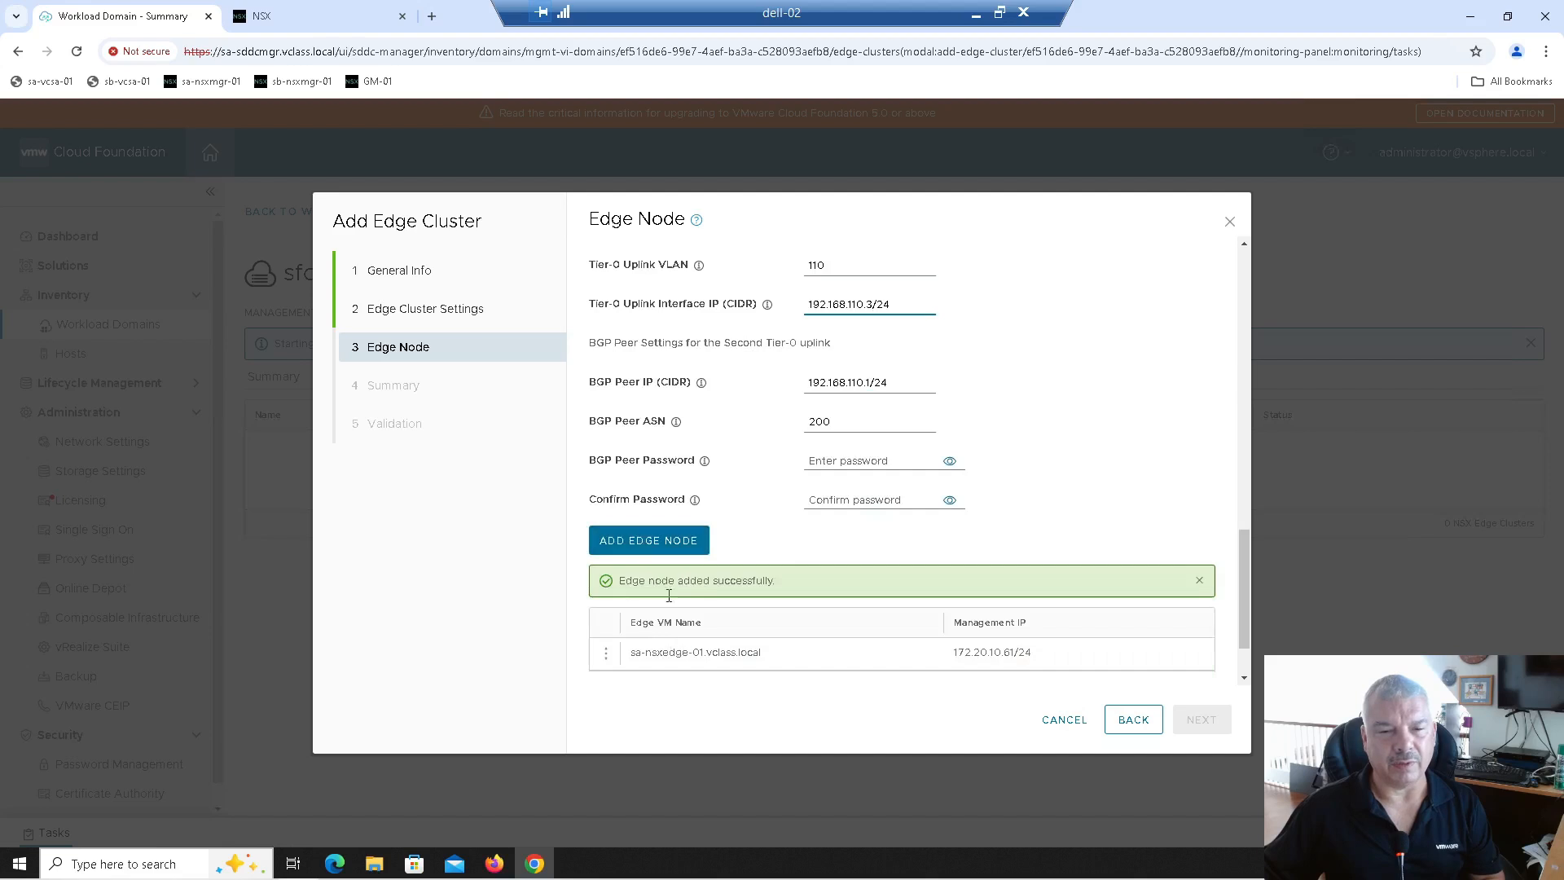
left_click(642, 534)
scroll(752, 677, "down", 1)
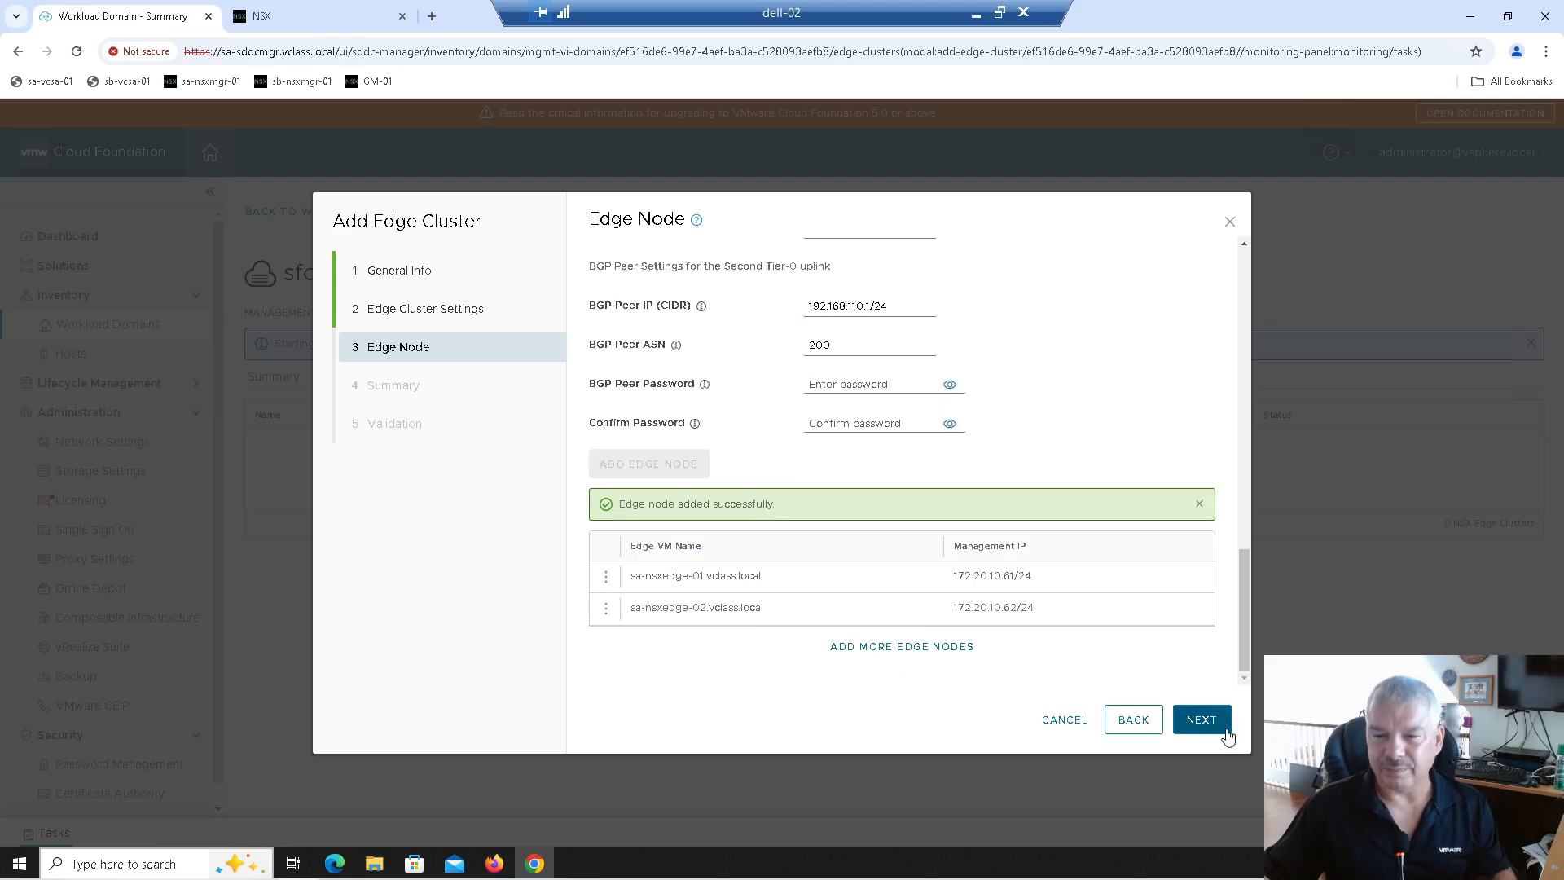
Step: Advance to the Summary step and review the Edge-Cluster-01 settings
left_click(1202, 721)
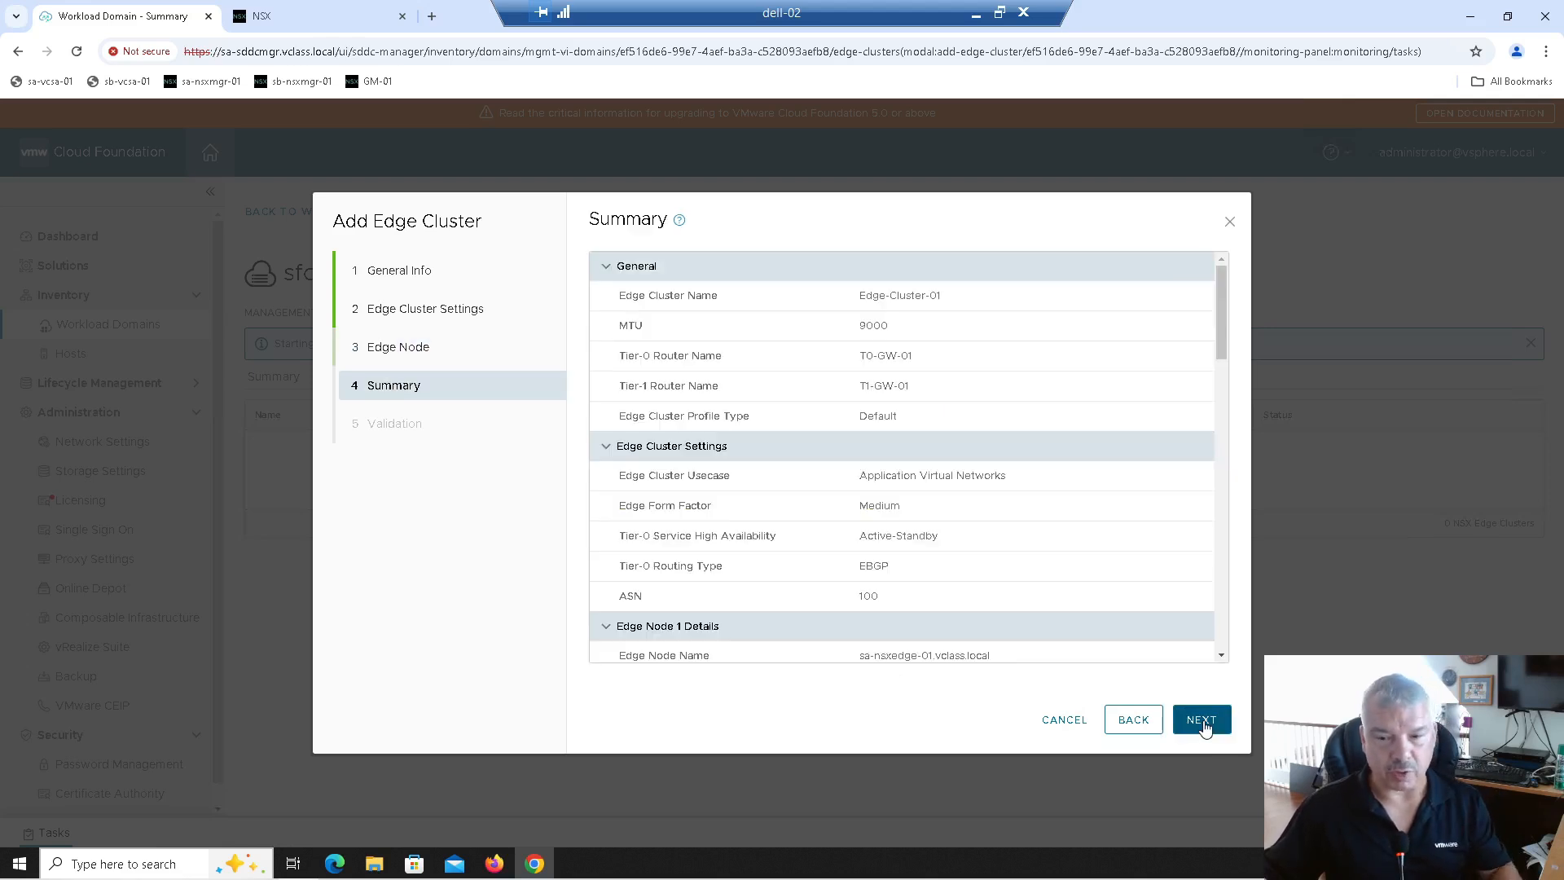
scroll(867, 429, "down", 1)
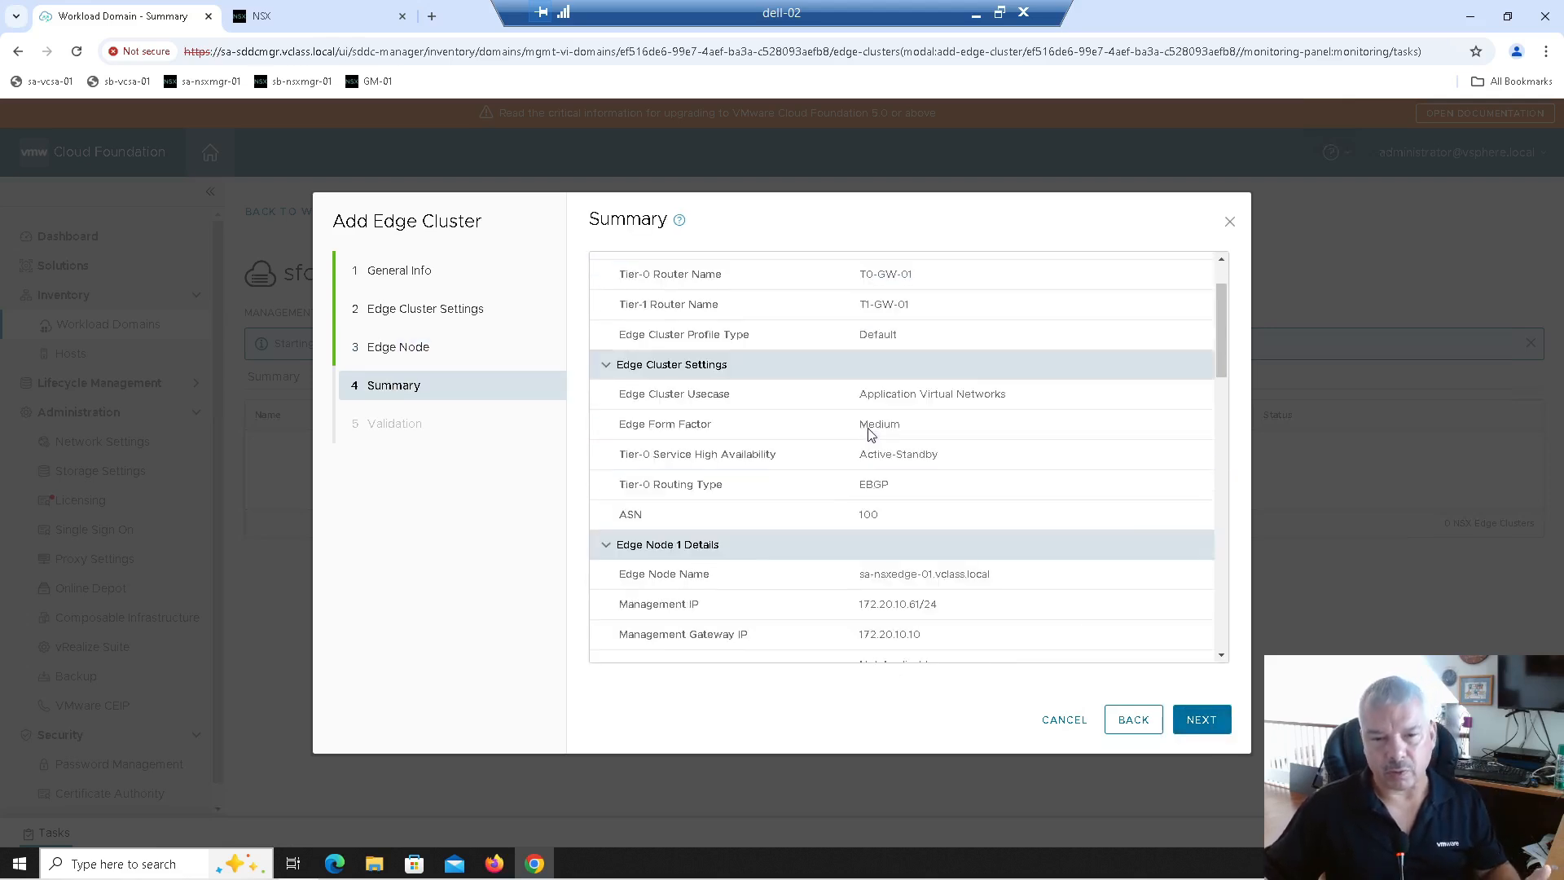
scroll(867, 456, "down", 2)
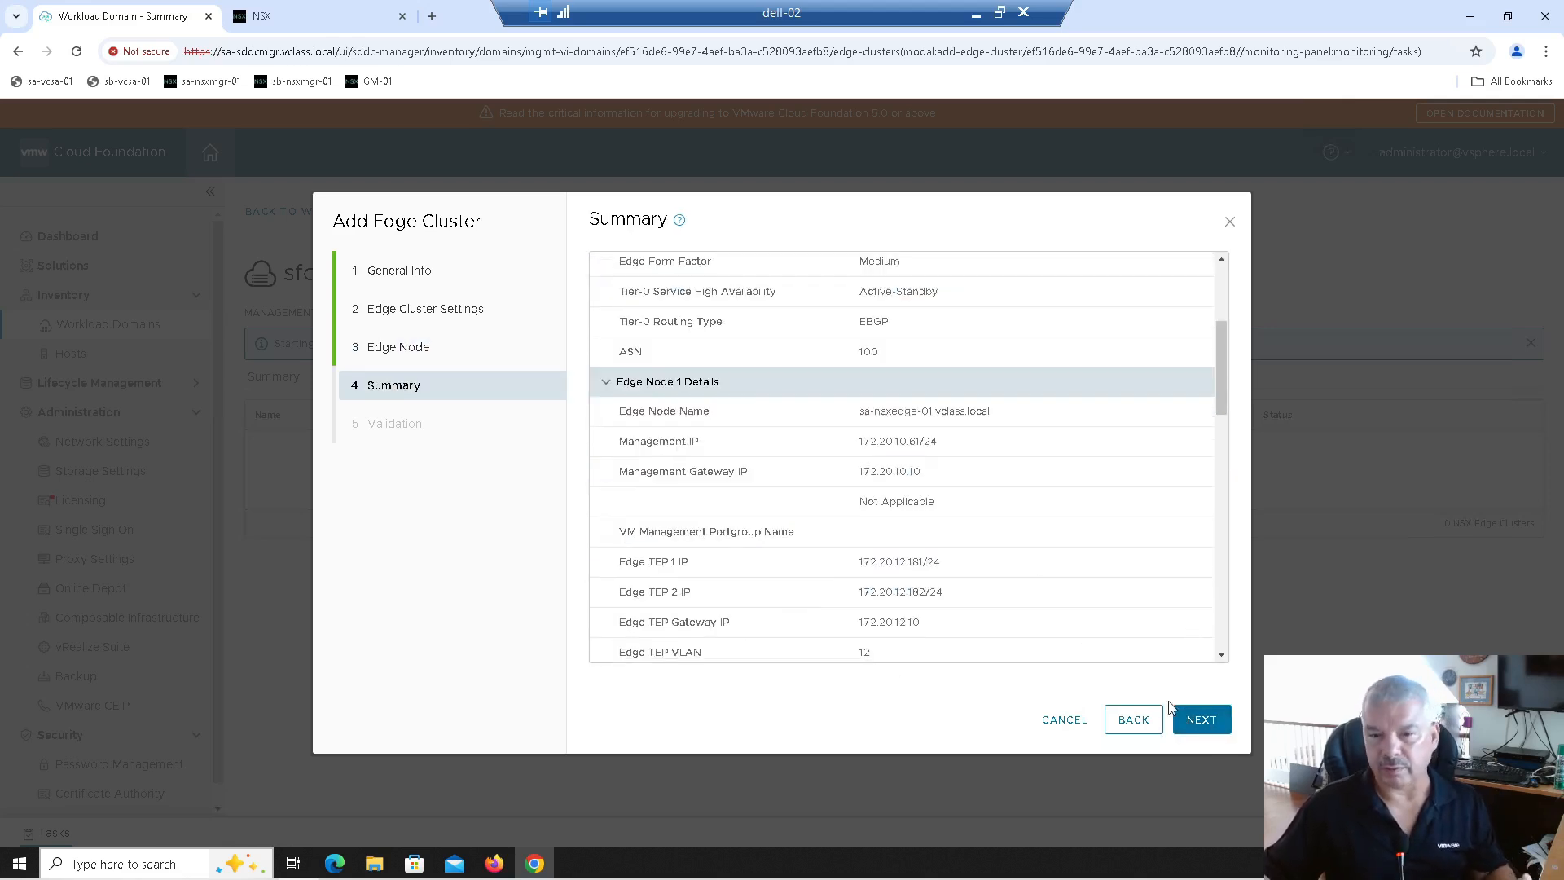
Step: Run the edge cluster validation until every check shows Succeeded, then submit the cluster
left_click(1200, 720)
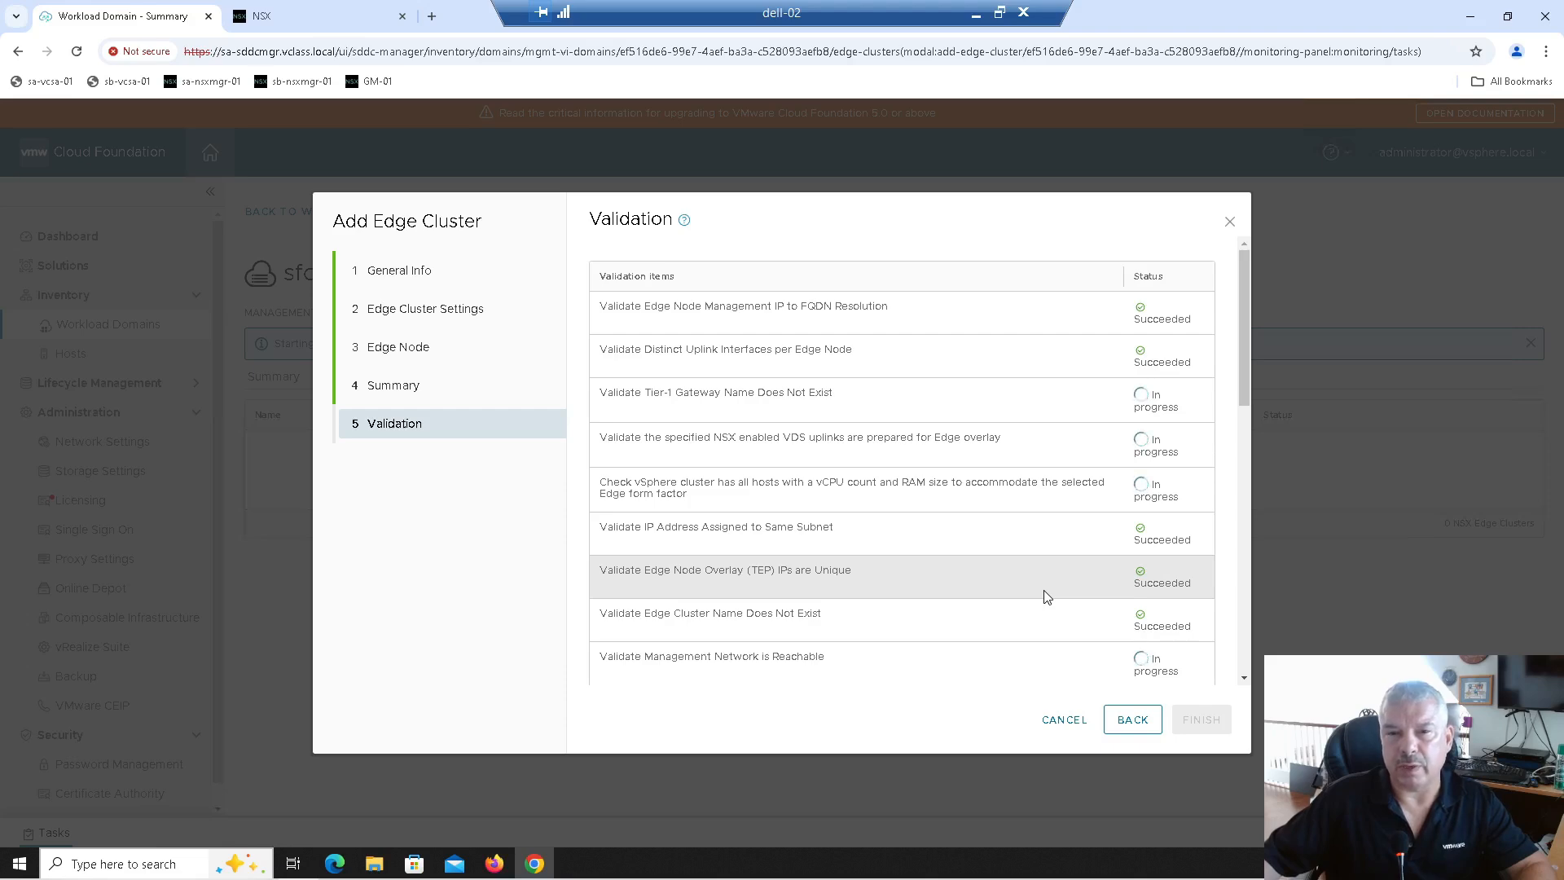
scroll(1046, 597, "down", 3)
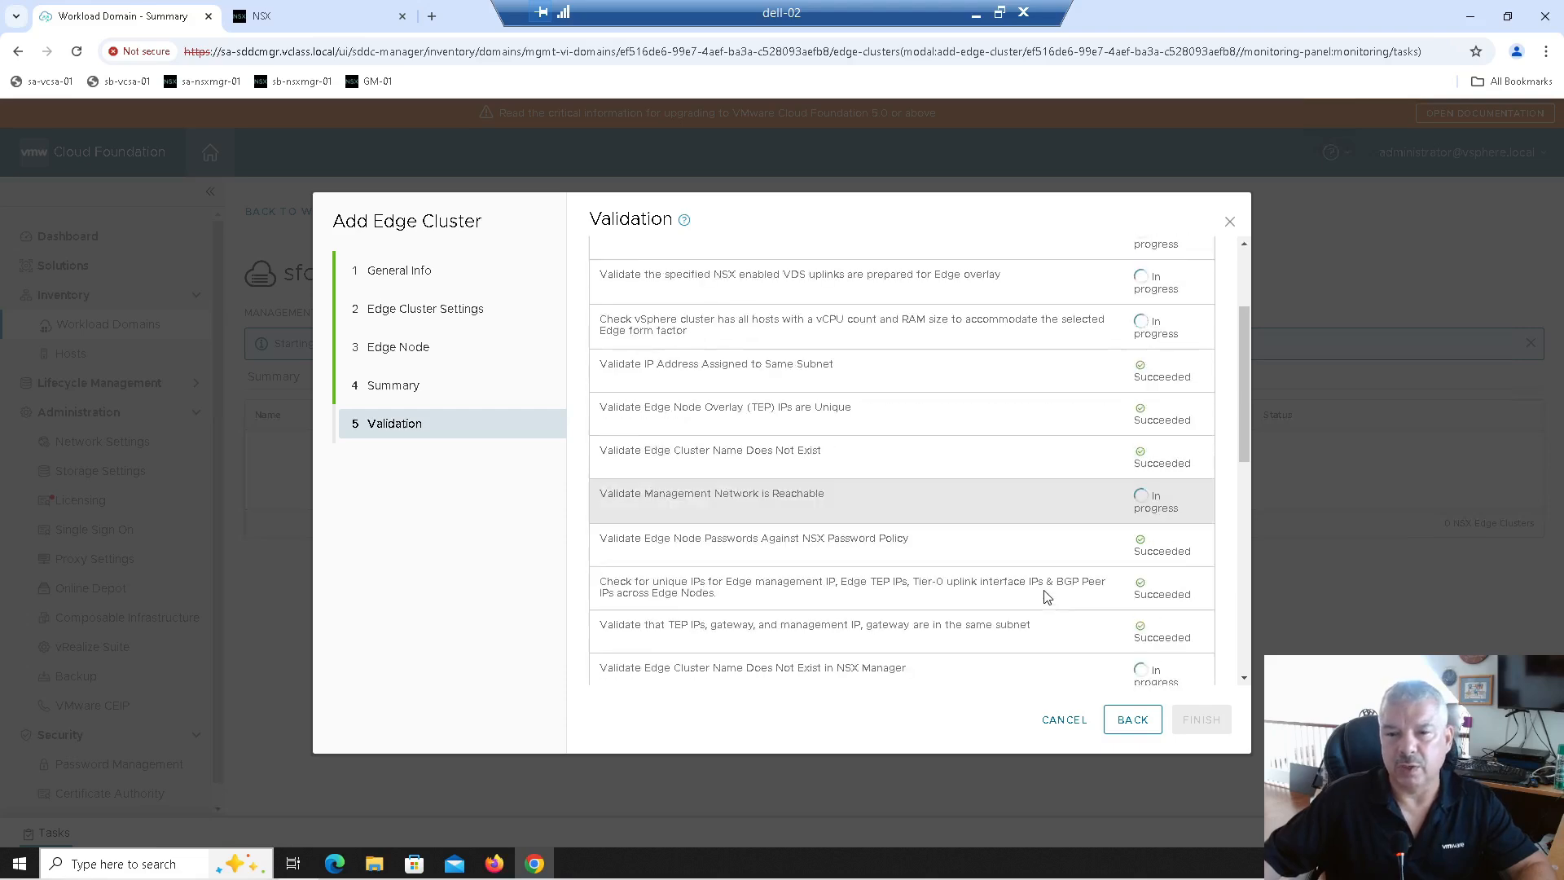
scroll(1043, 590, "up", 3)
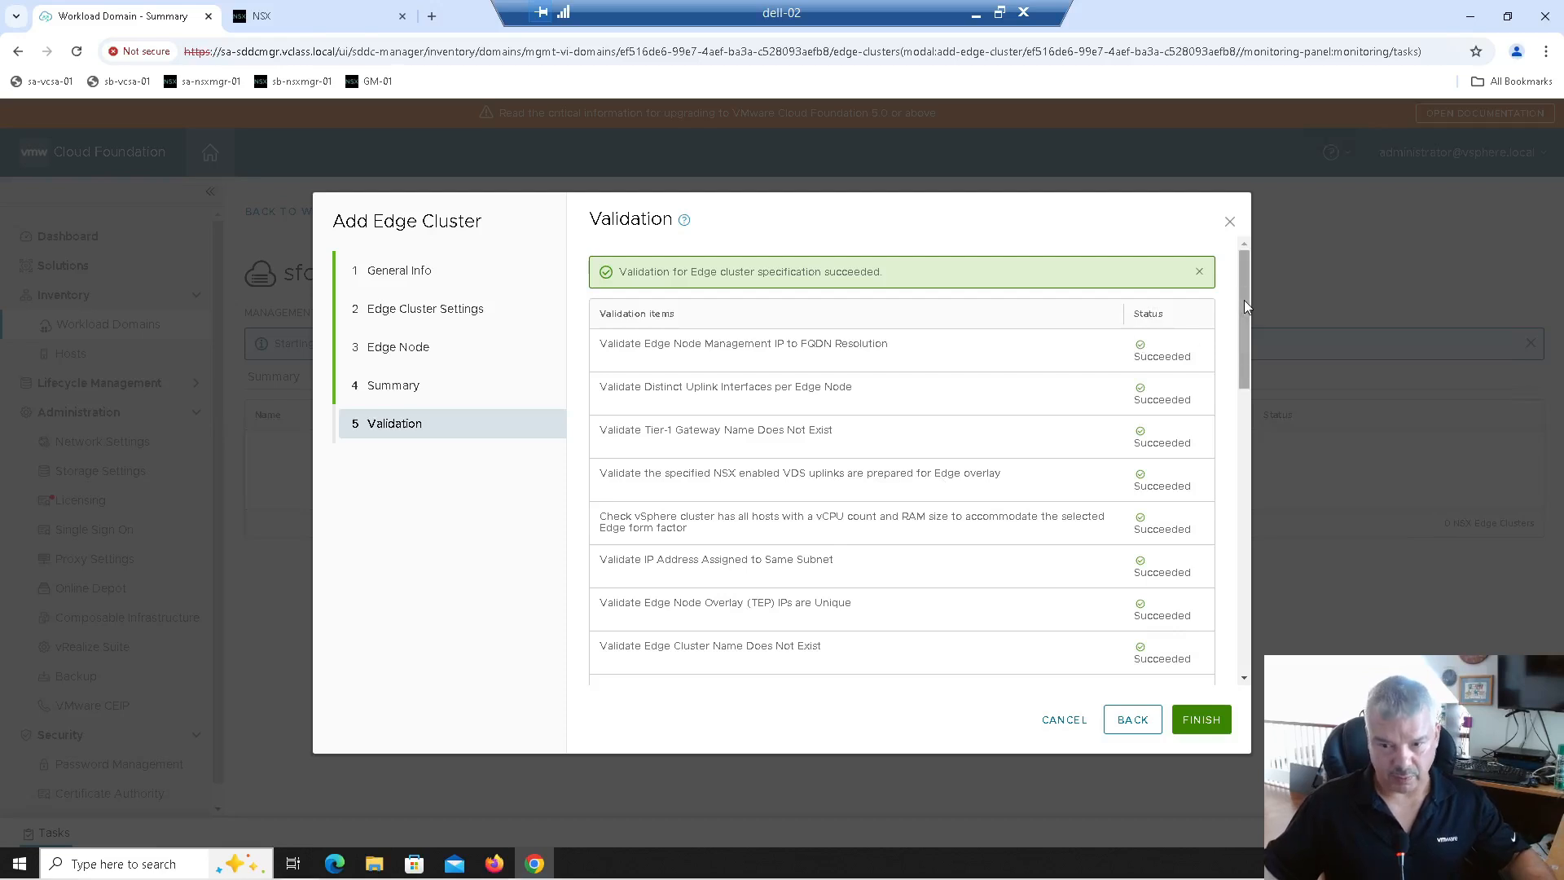
scroll(1243, 364, "down", 1)
scroll(1239, 361, "up", 1)
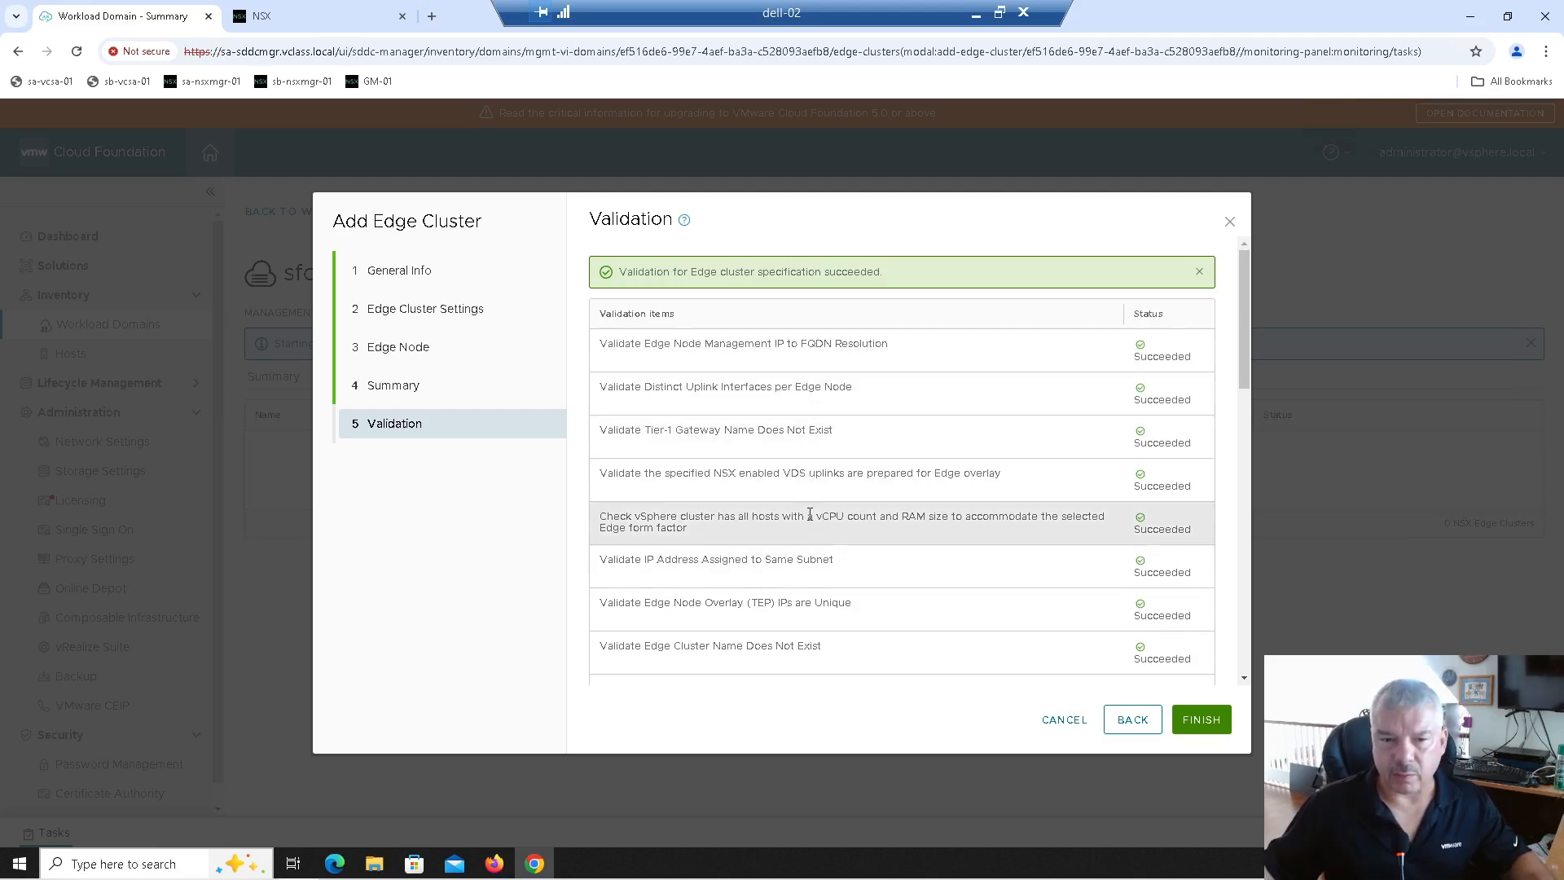
scroll(807, 537, "down", 1)
scroll(798, 522, "down", 1)
scroll(802, 513, "up", 1)
scroll(813, 548, "down", 4)
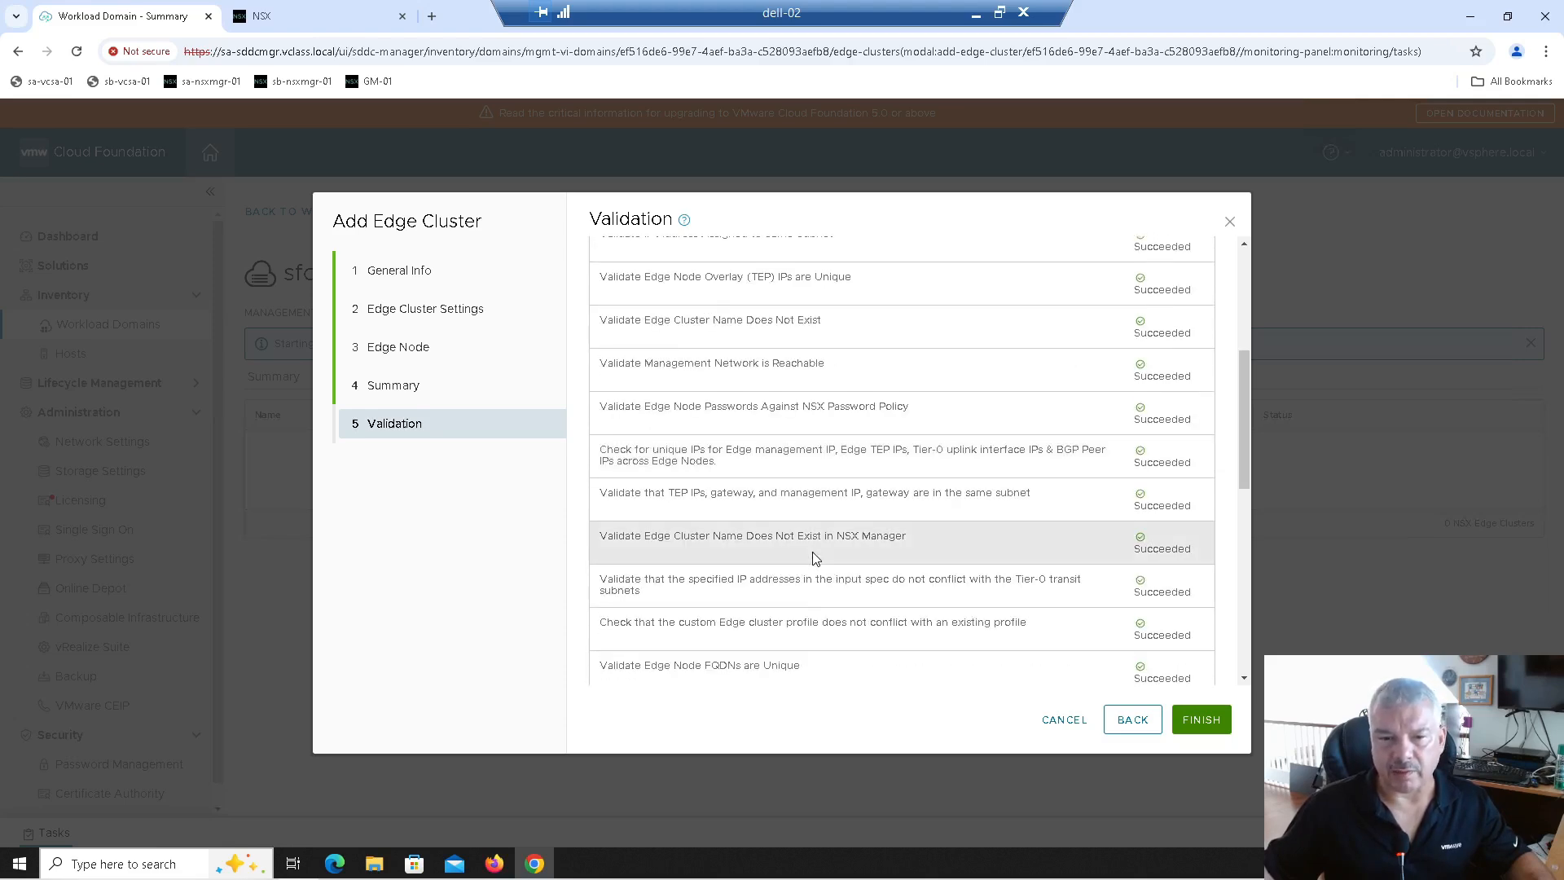
scroll(814, 558, "down", 5)
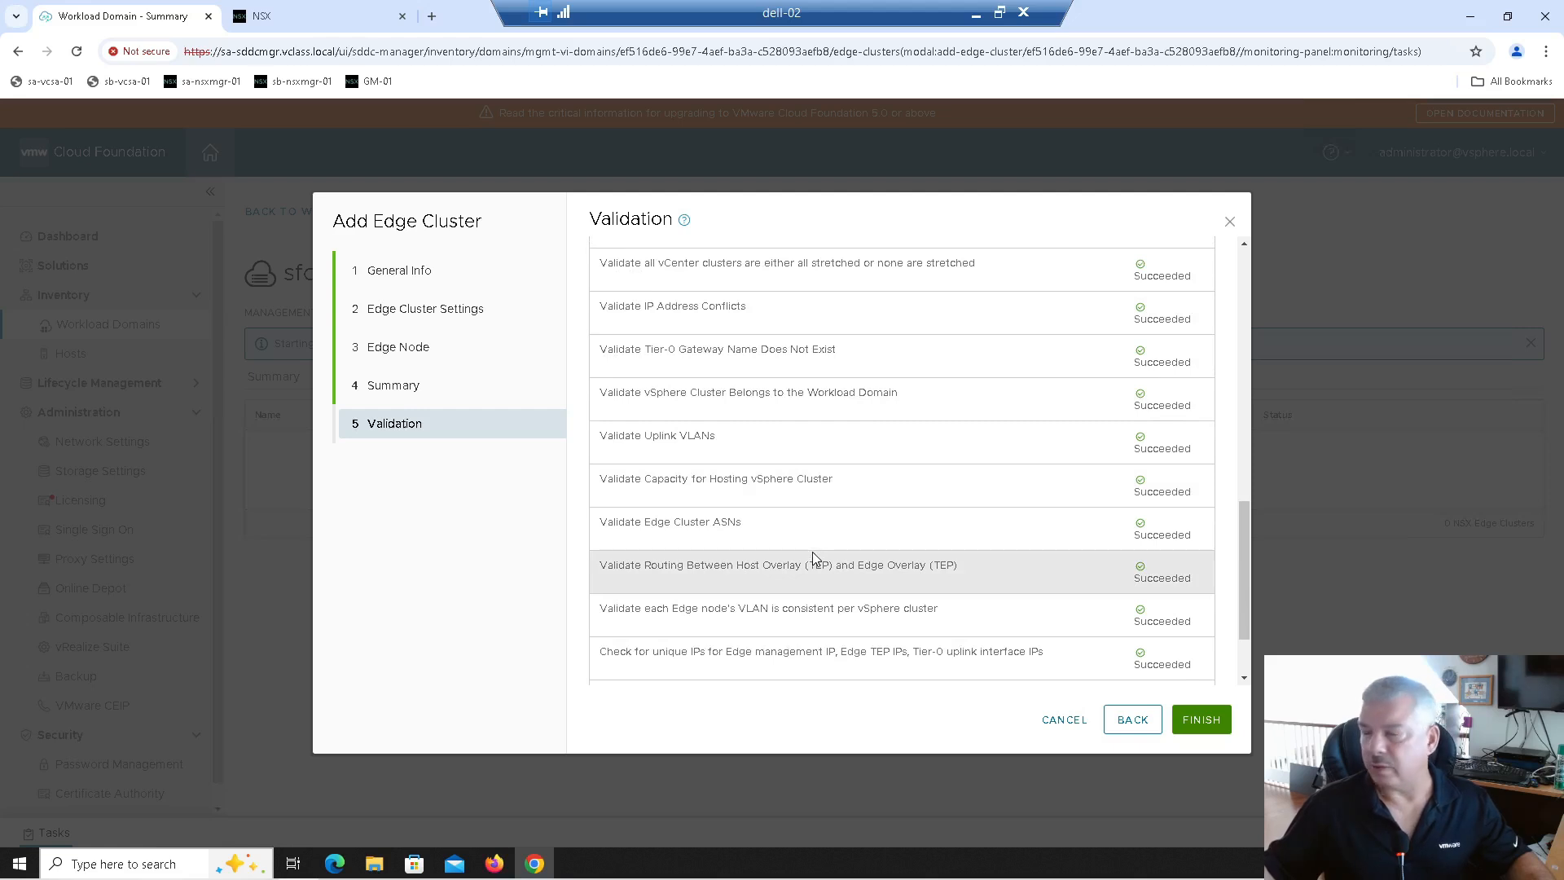
scroll(813, 558, "down", 2)
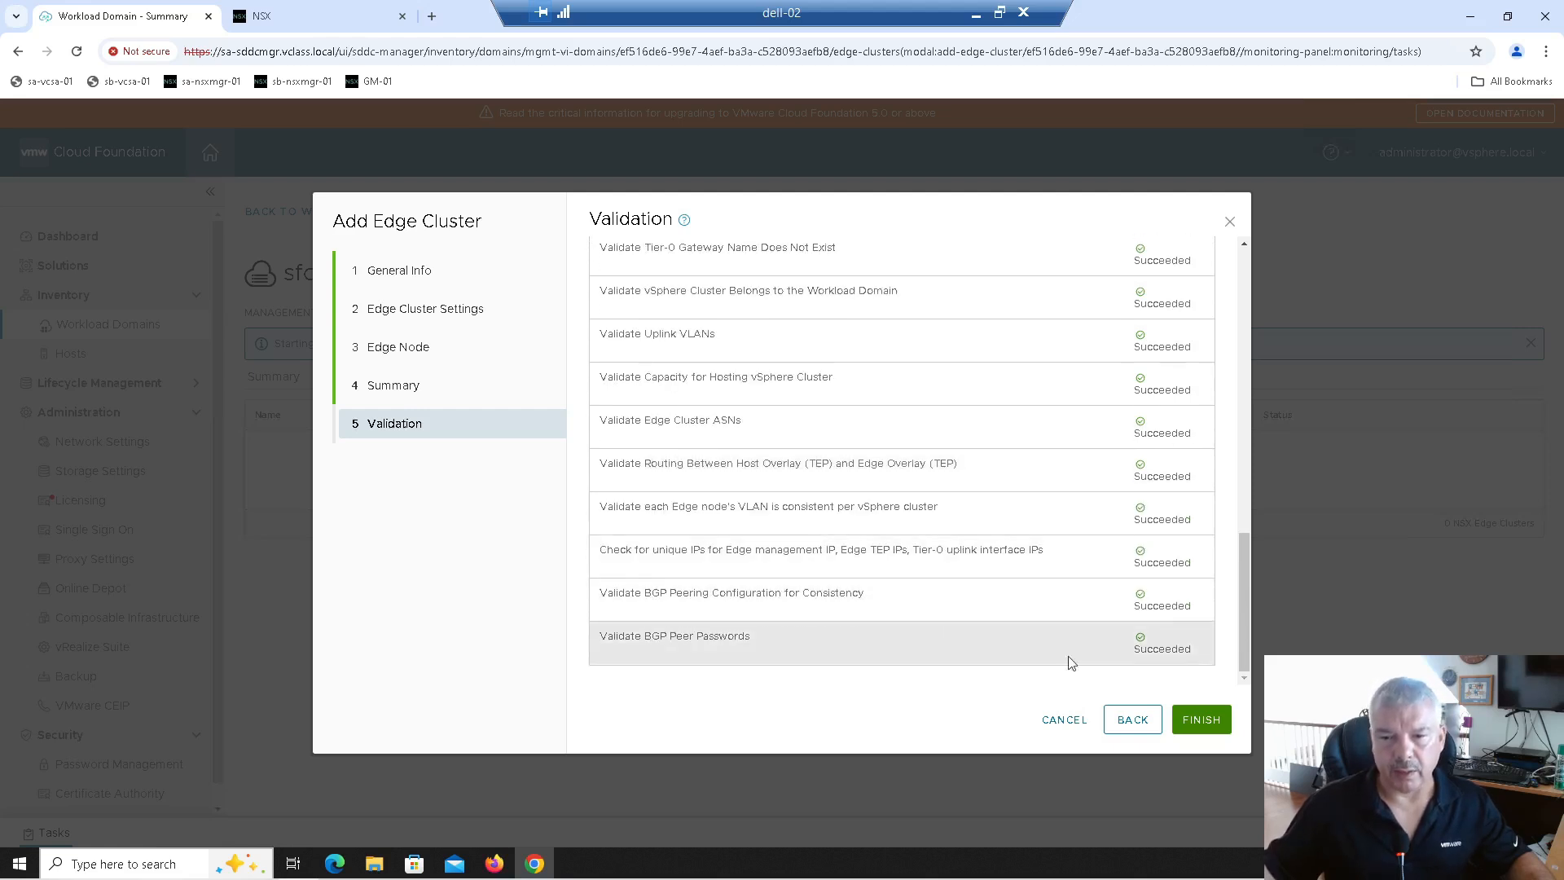
left_click(1192, 721)
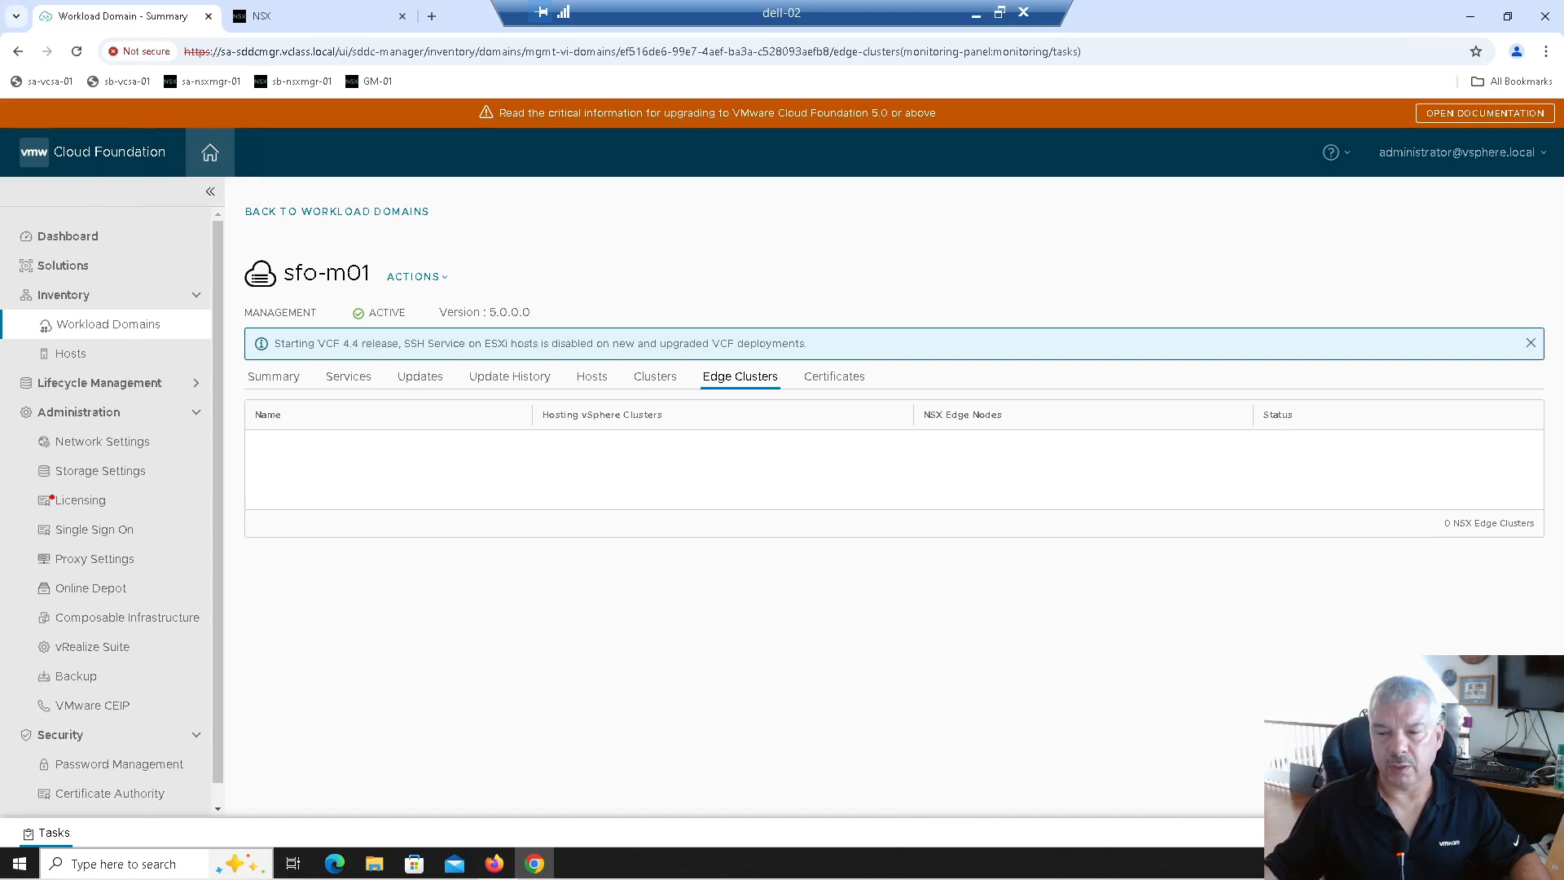
Step: Show the Edge-Cluster-01 task's subtasks in a maximized panel, sorted by Task Status
left_click(1537, 832)
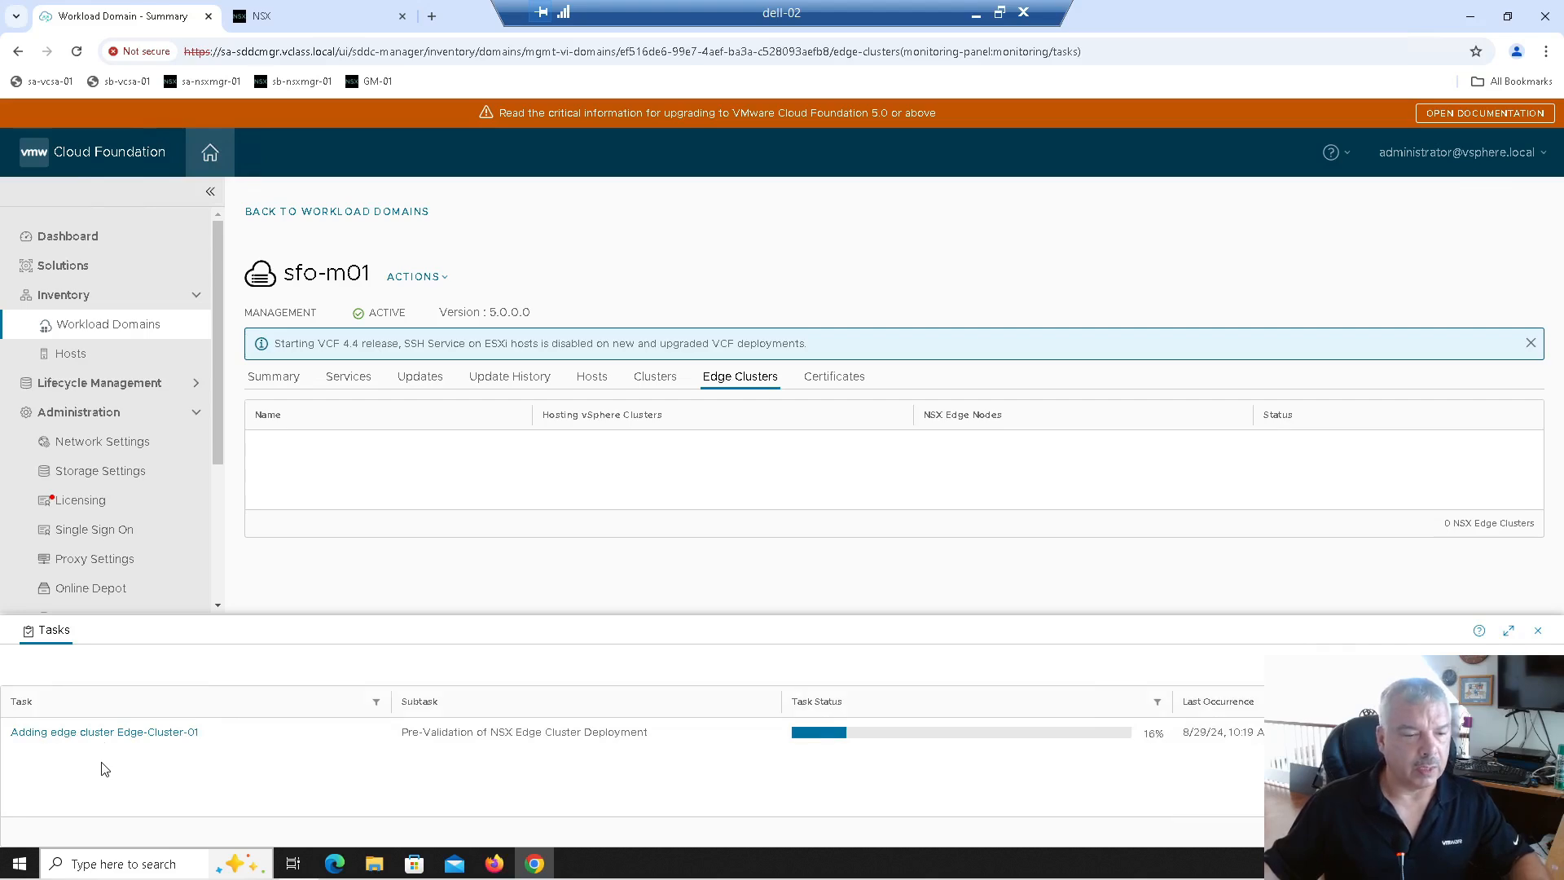
left_click(85, 733)
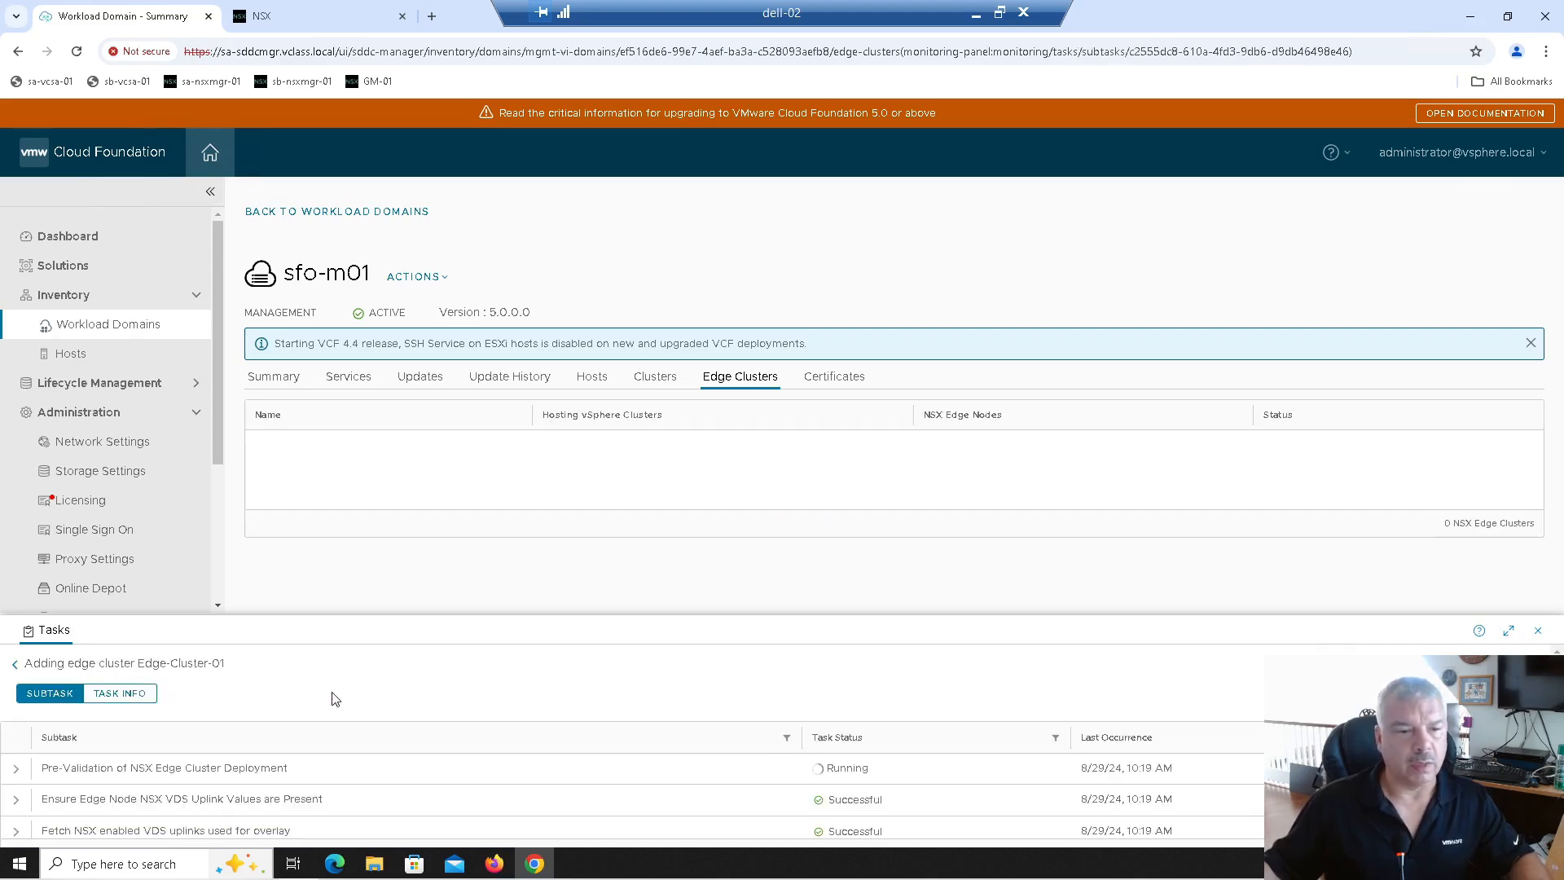
left_click(1507, 631)
left_click(836, 281)
left_click(842, 277)
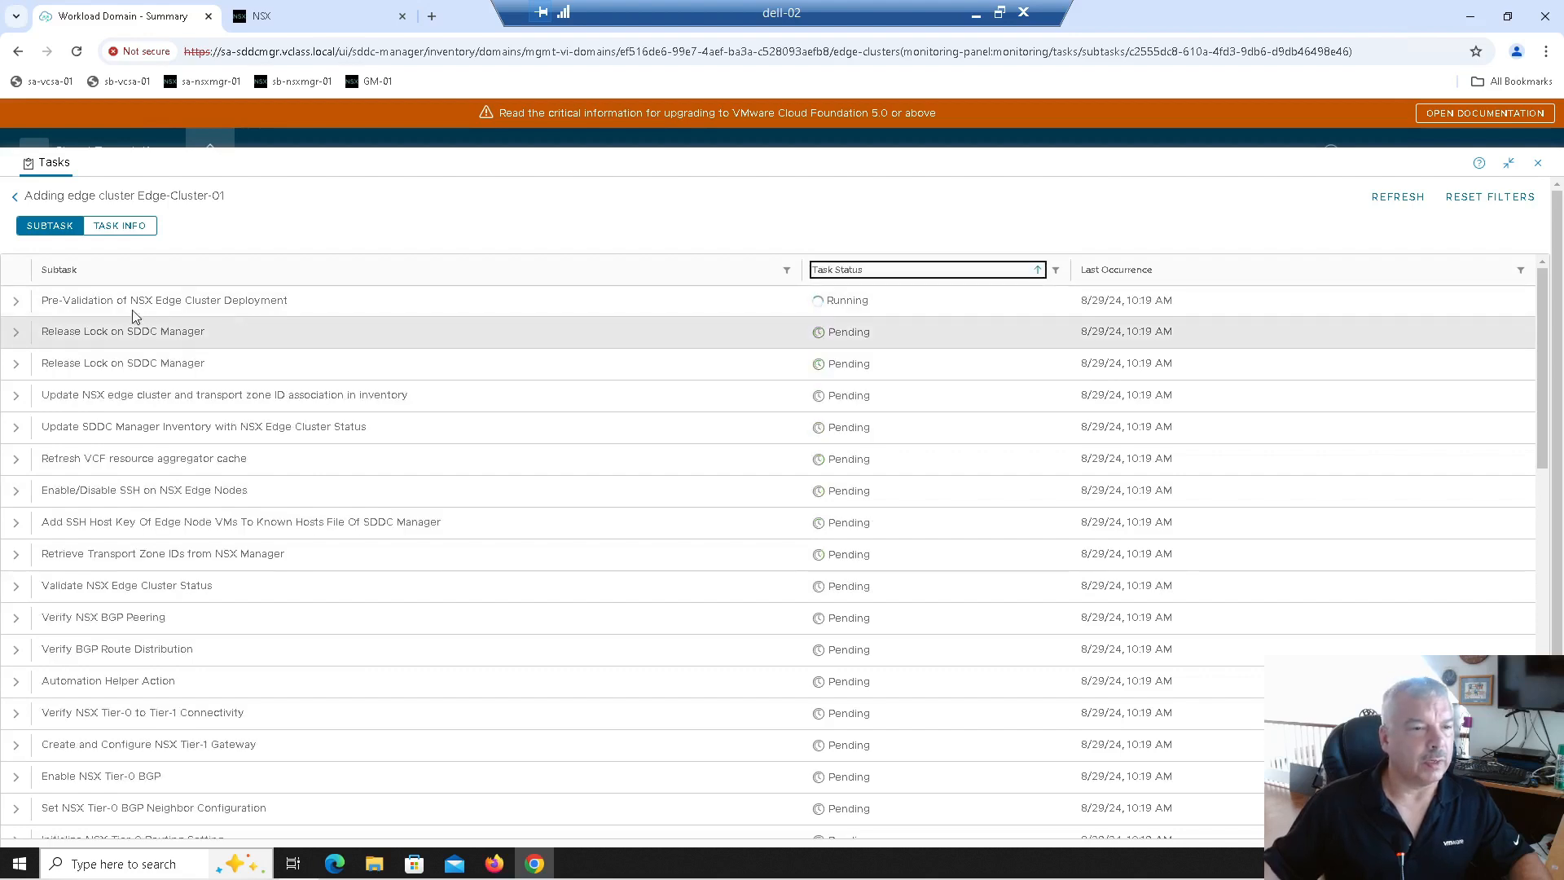
left_click(15, 307)
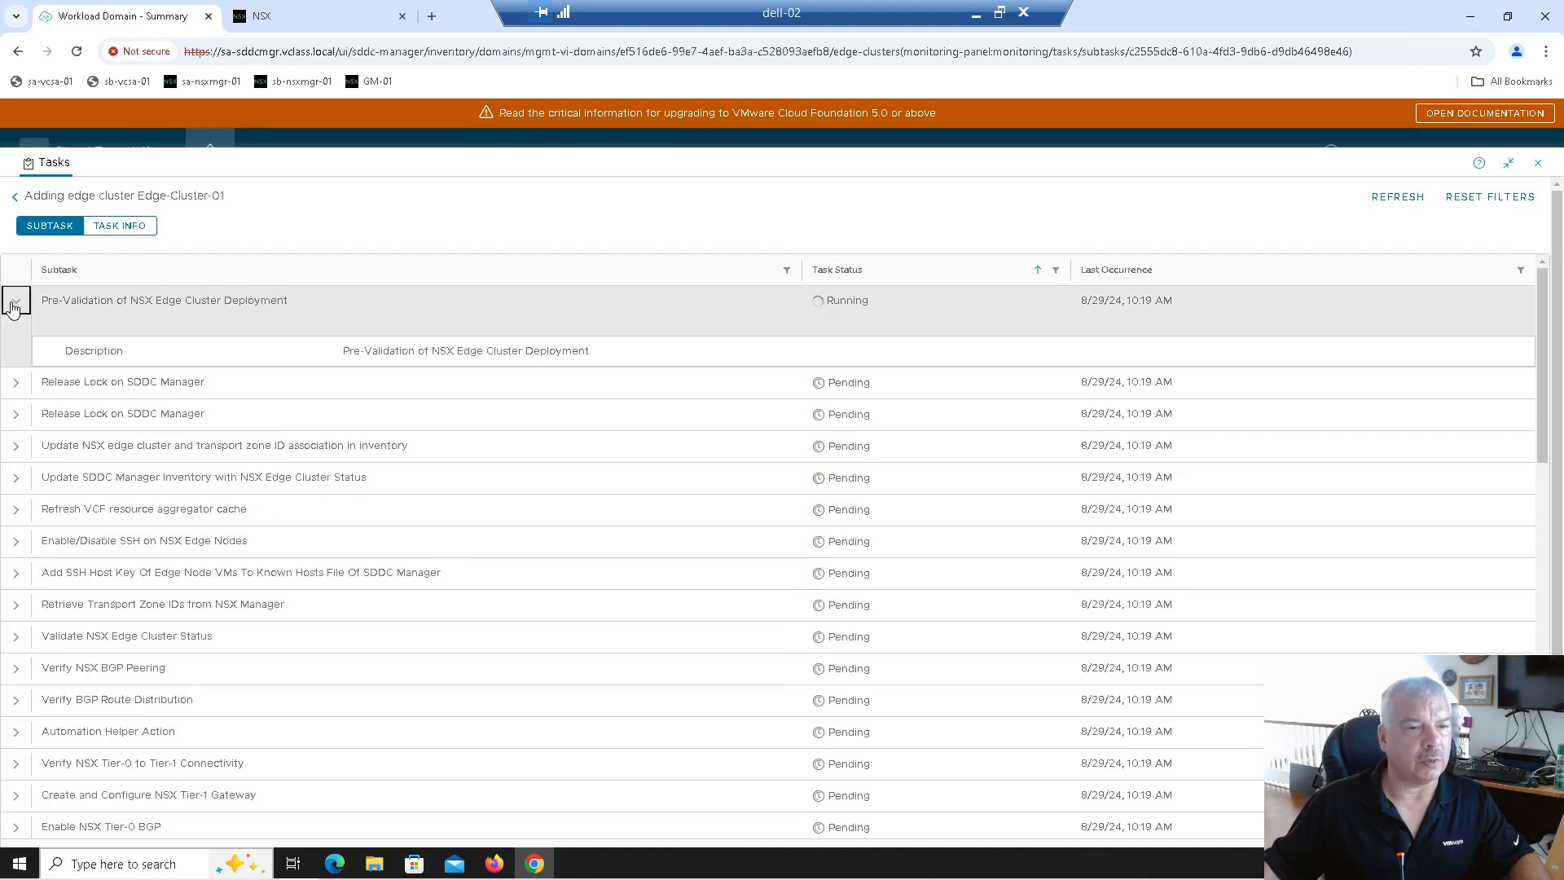
left_click(14, 303)
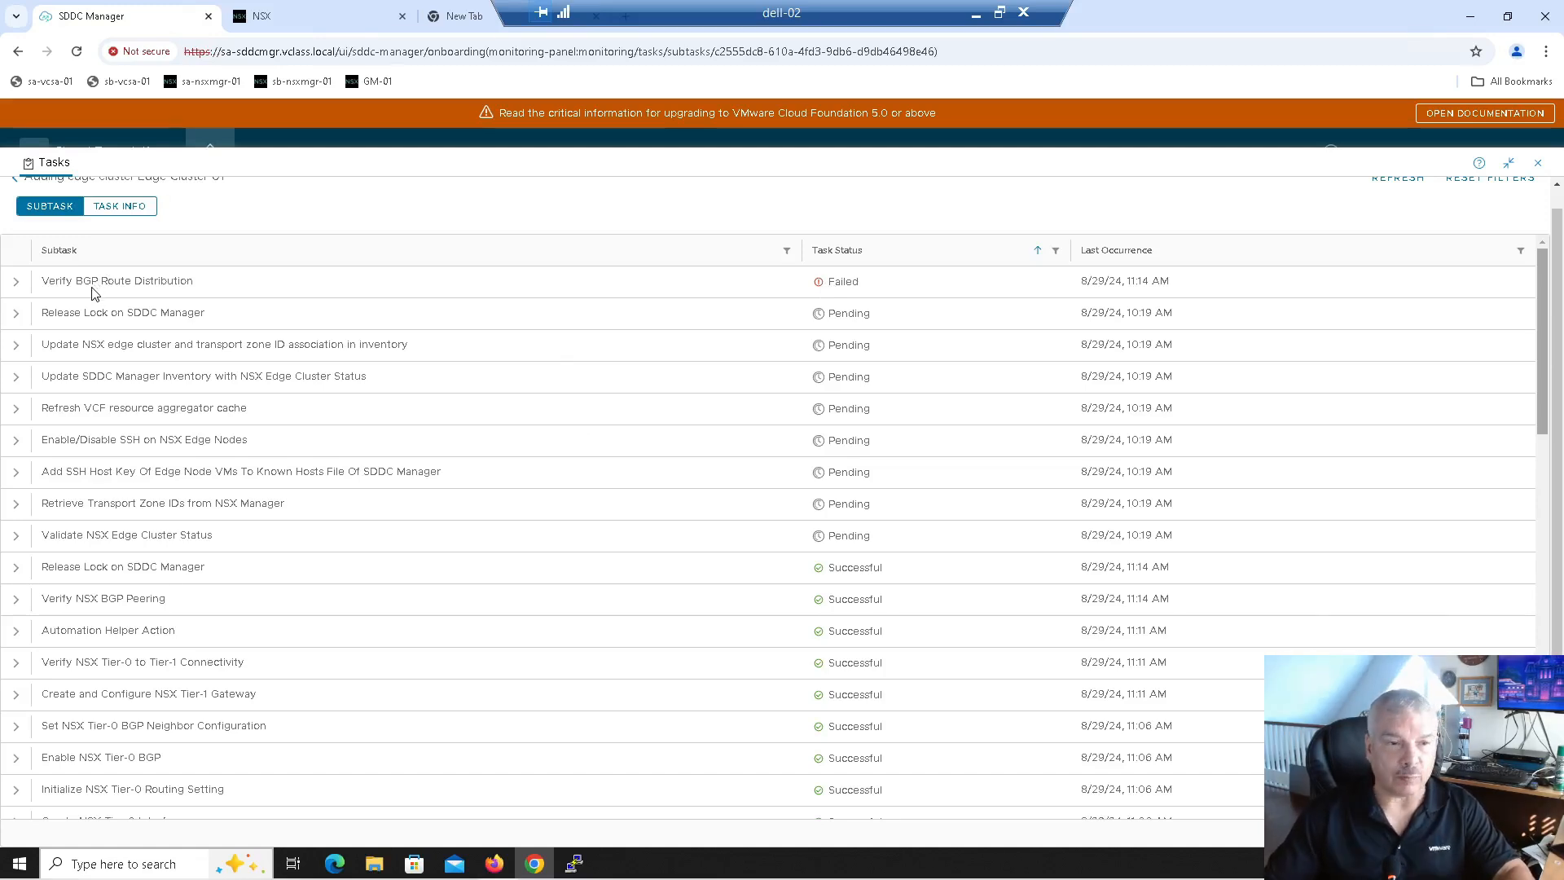
Step: Expand the failed Verify BGP Route Distribution subtask, highlight its error text and reference token, and return to NSX Manager
left_click(17, 282)
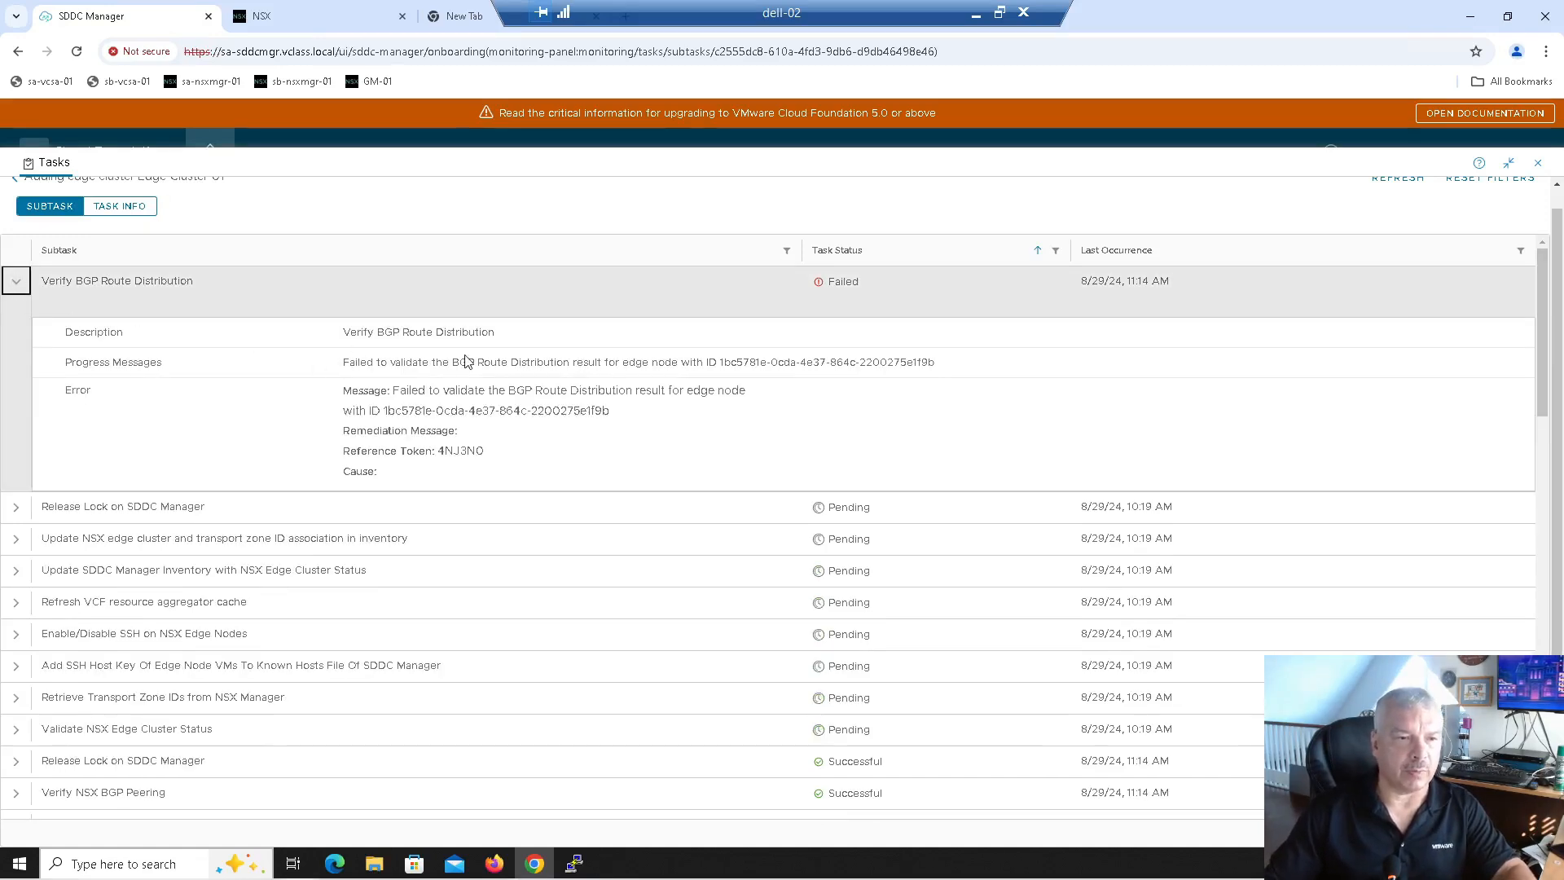
left_click_drag(349, 364, 565, 361)
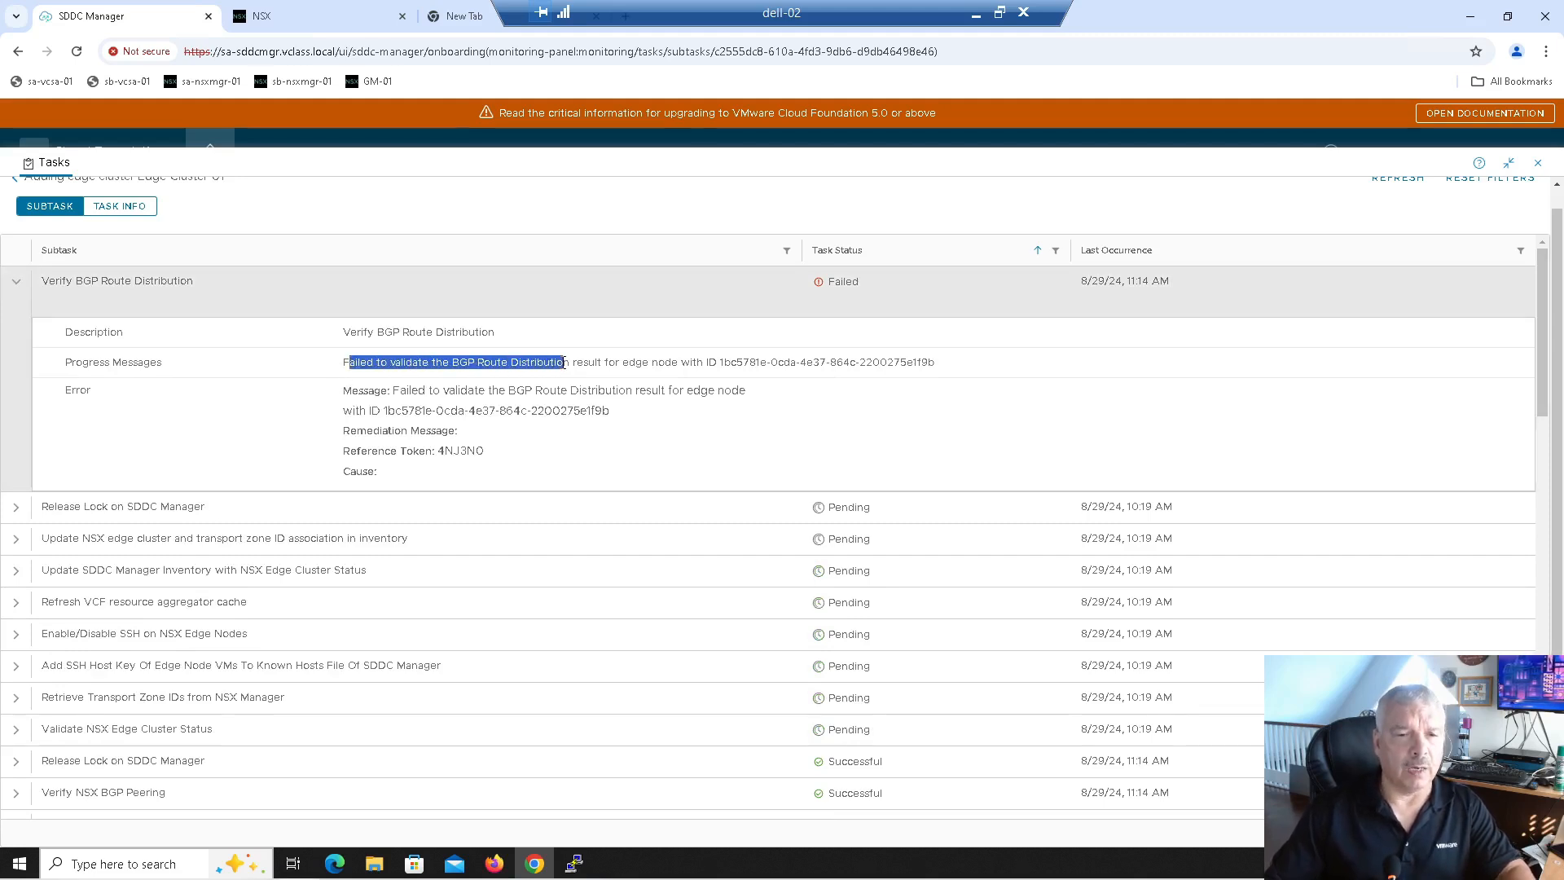
left_click_drag(566, 361, 958, 389)
left_click(915, 402)
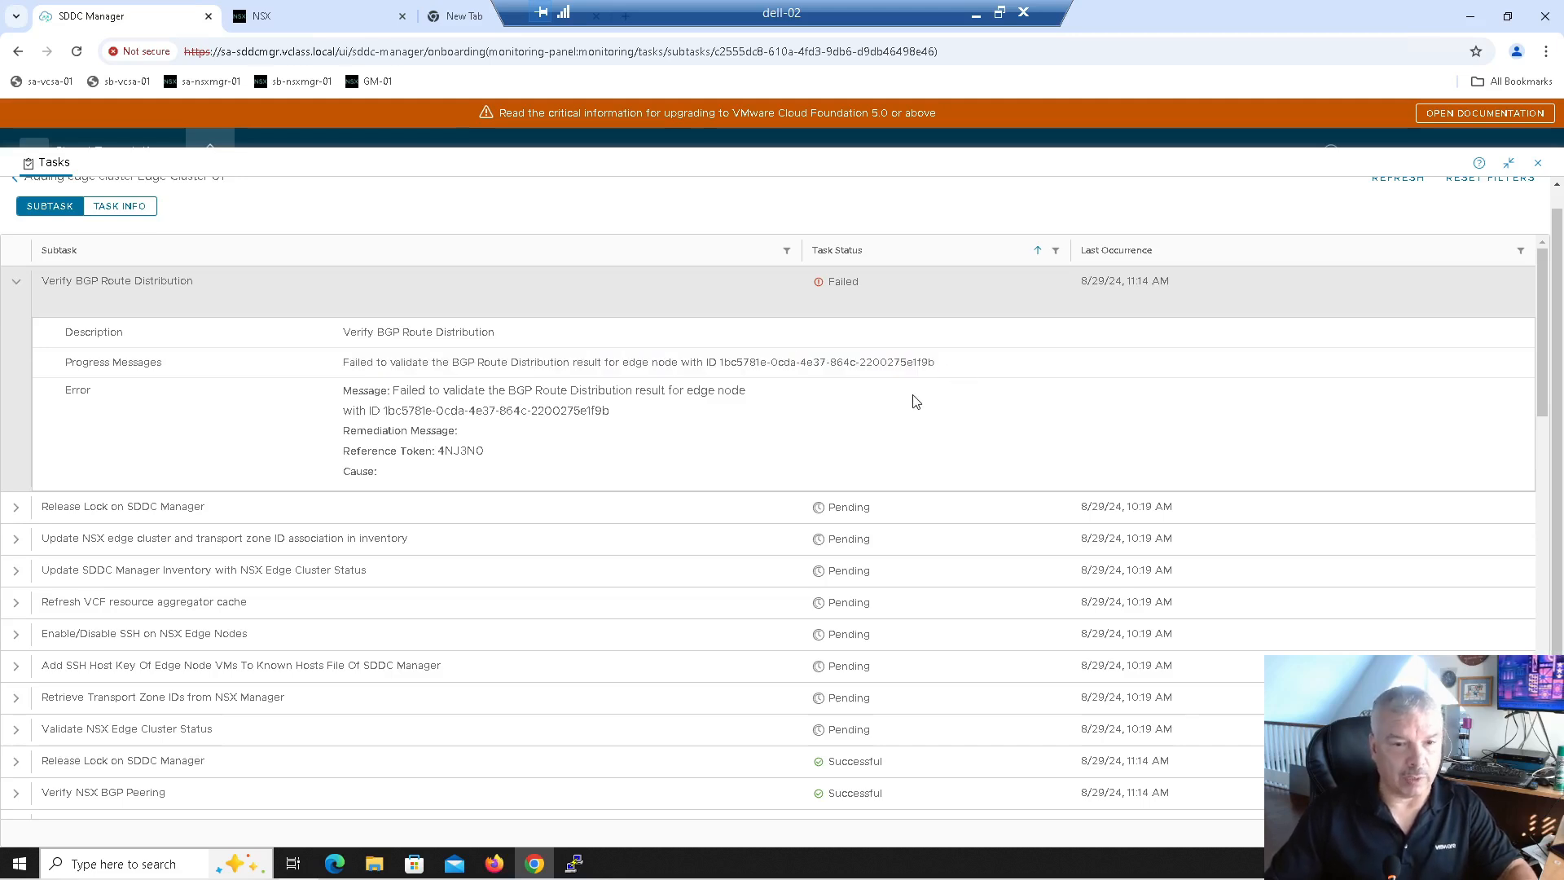
left_click_drag(428, 391, 741, 384)
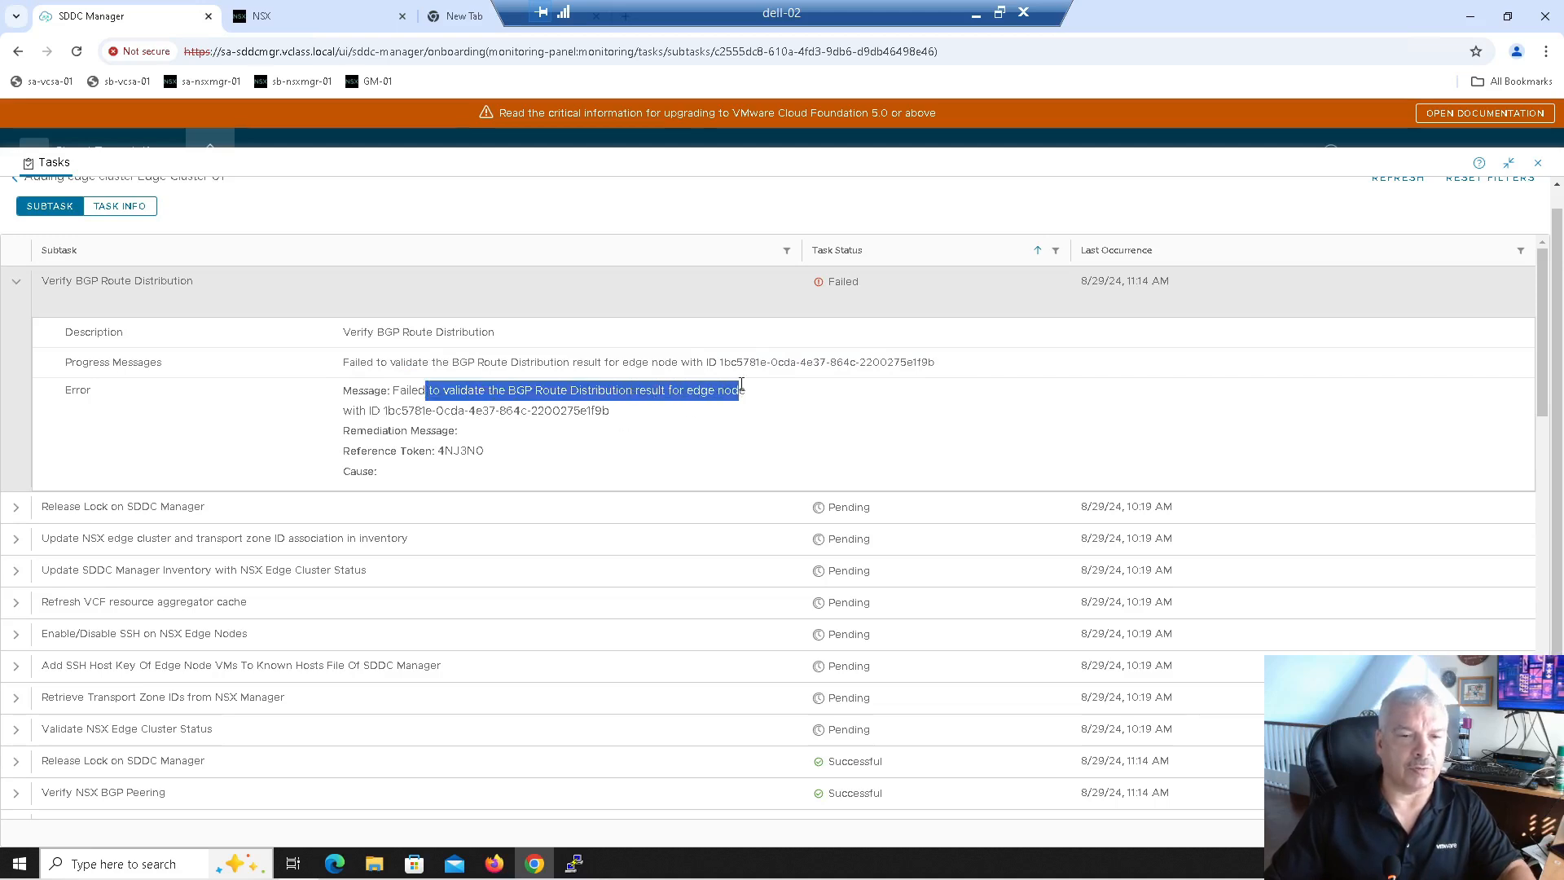
left_click_drag(418, 392, 481, 410)
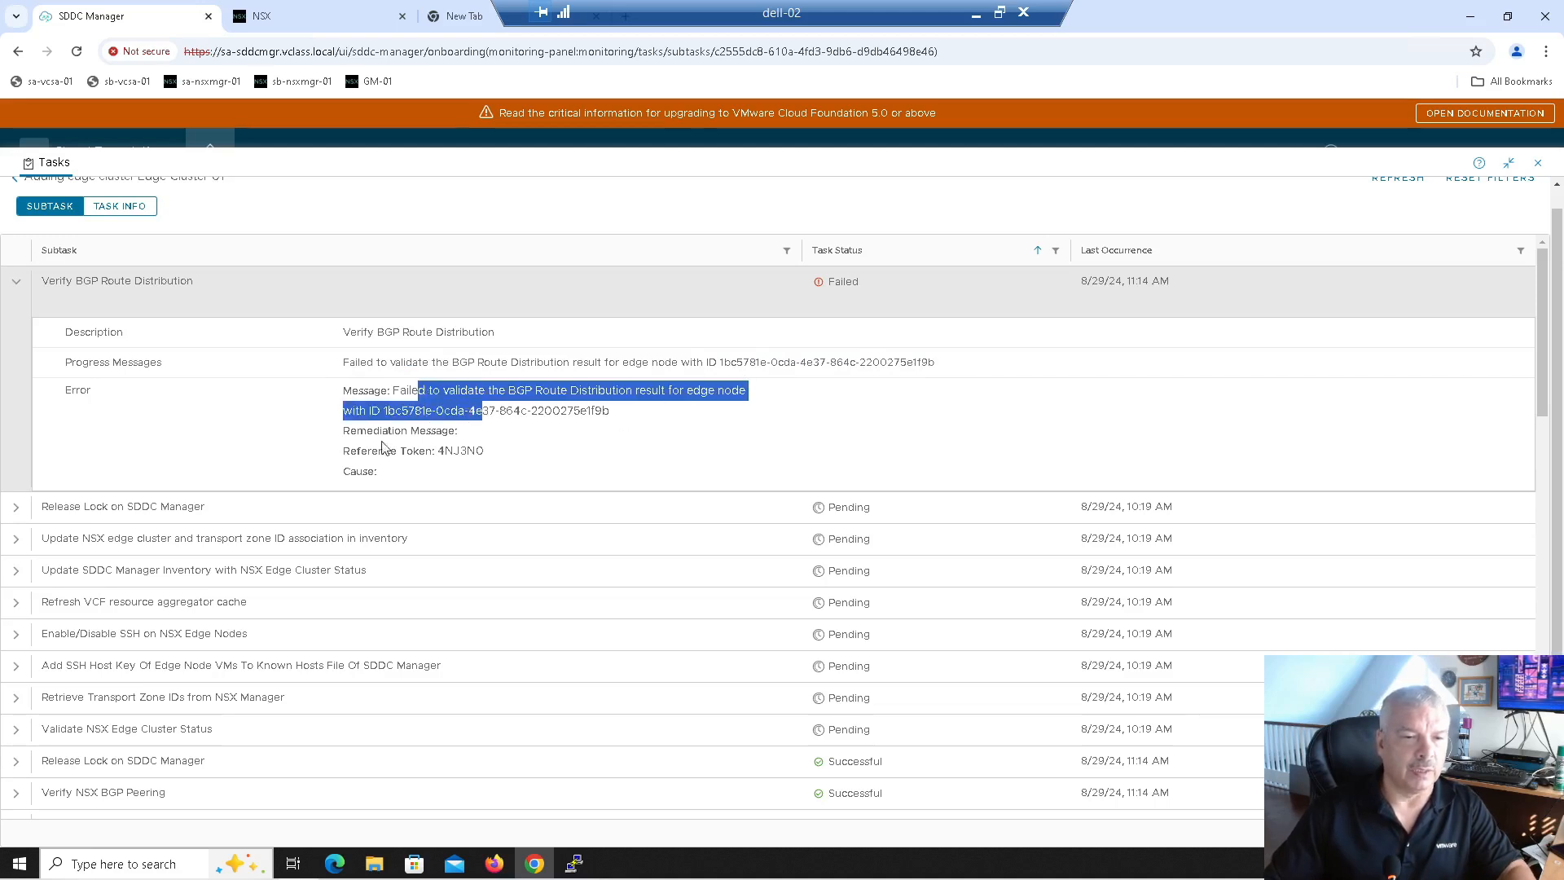
left_click_drag(401, 450, 492, 454)
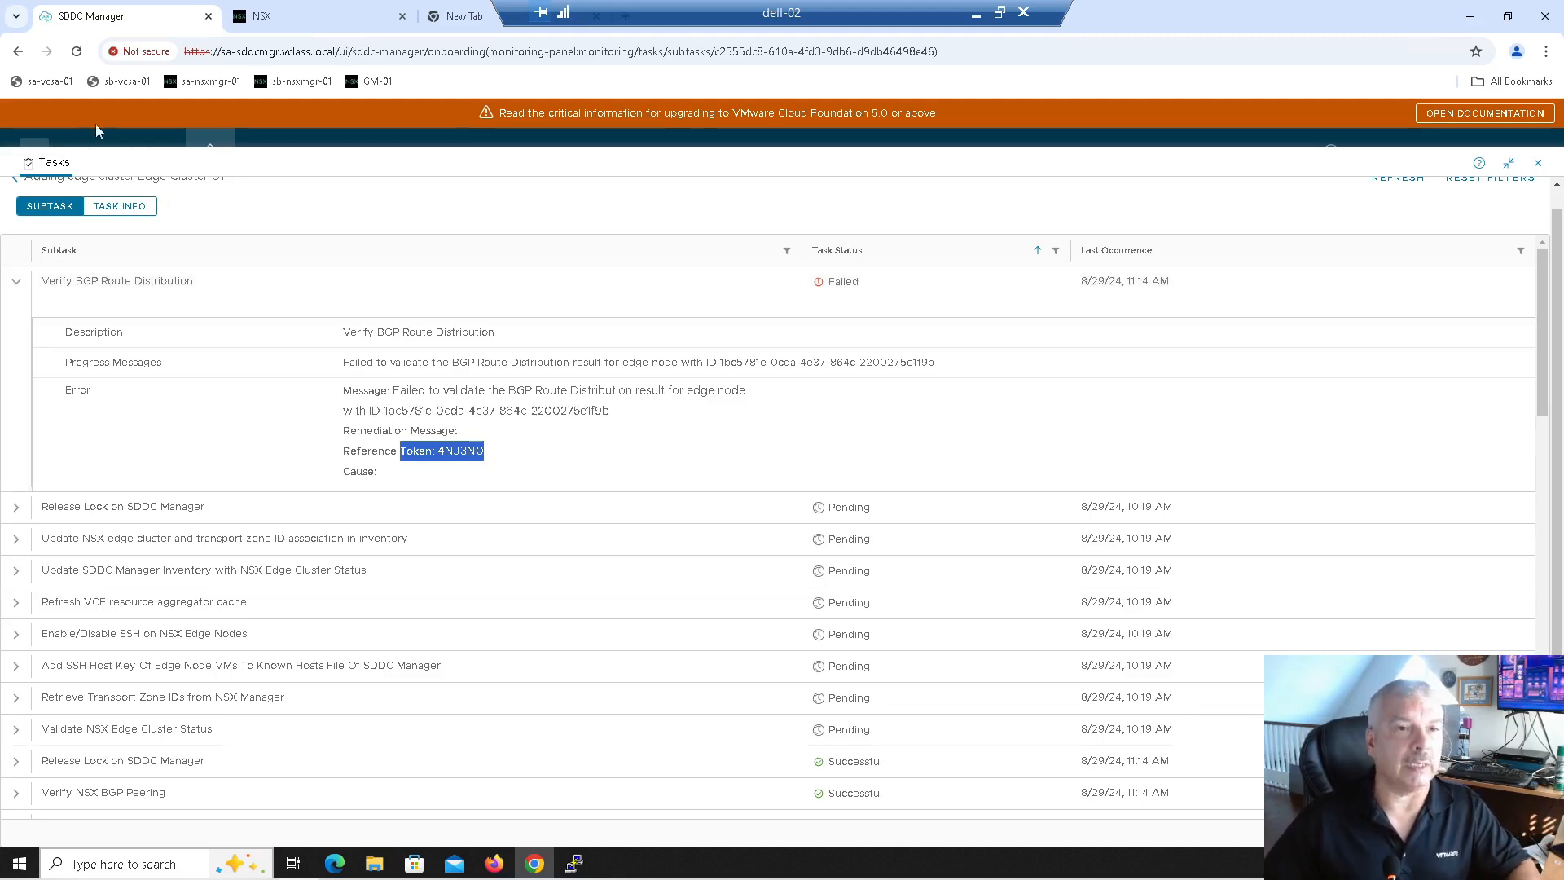
left_click(277, 16)
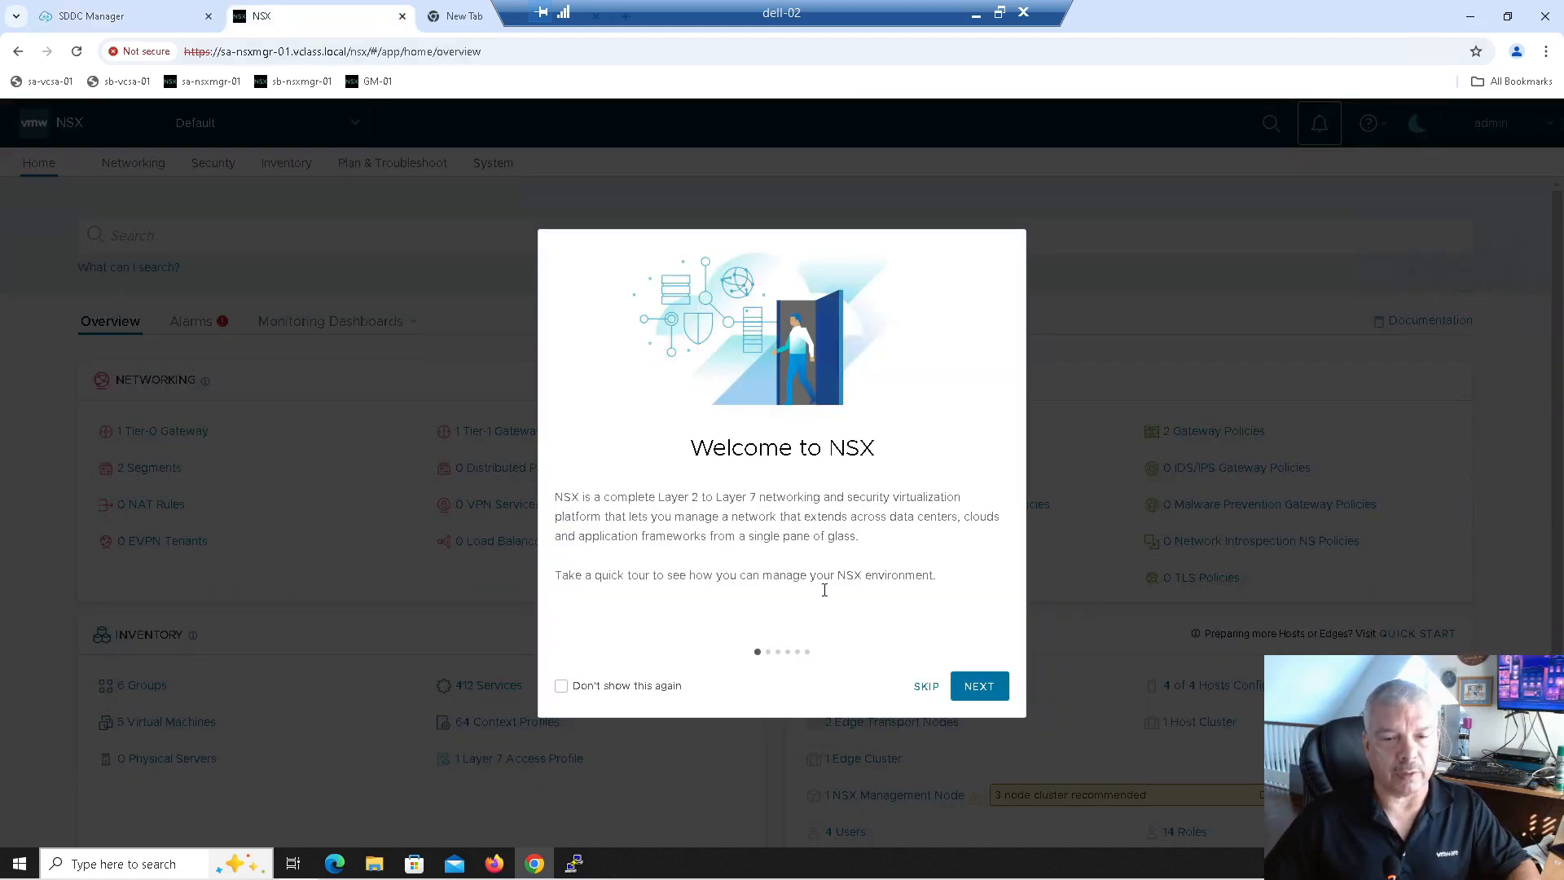
Step: Dismiss the welcome tour and check the Tier-0 and Tier-1 gateways in the networking overview
left_click(926, 685)
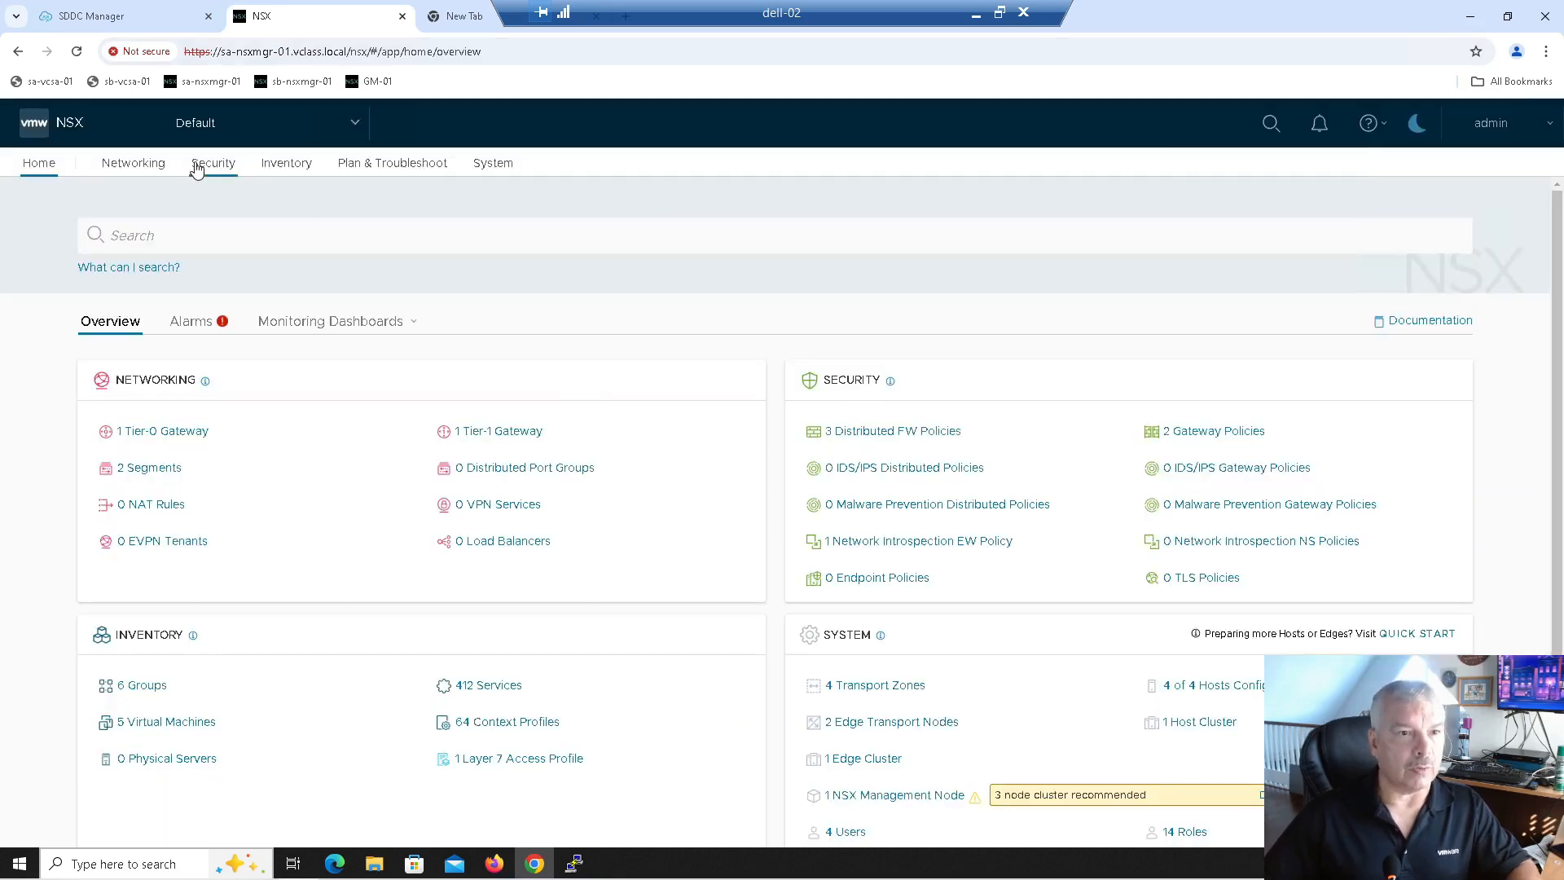
left_click(127, 168)
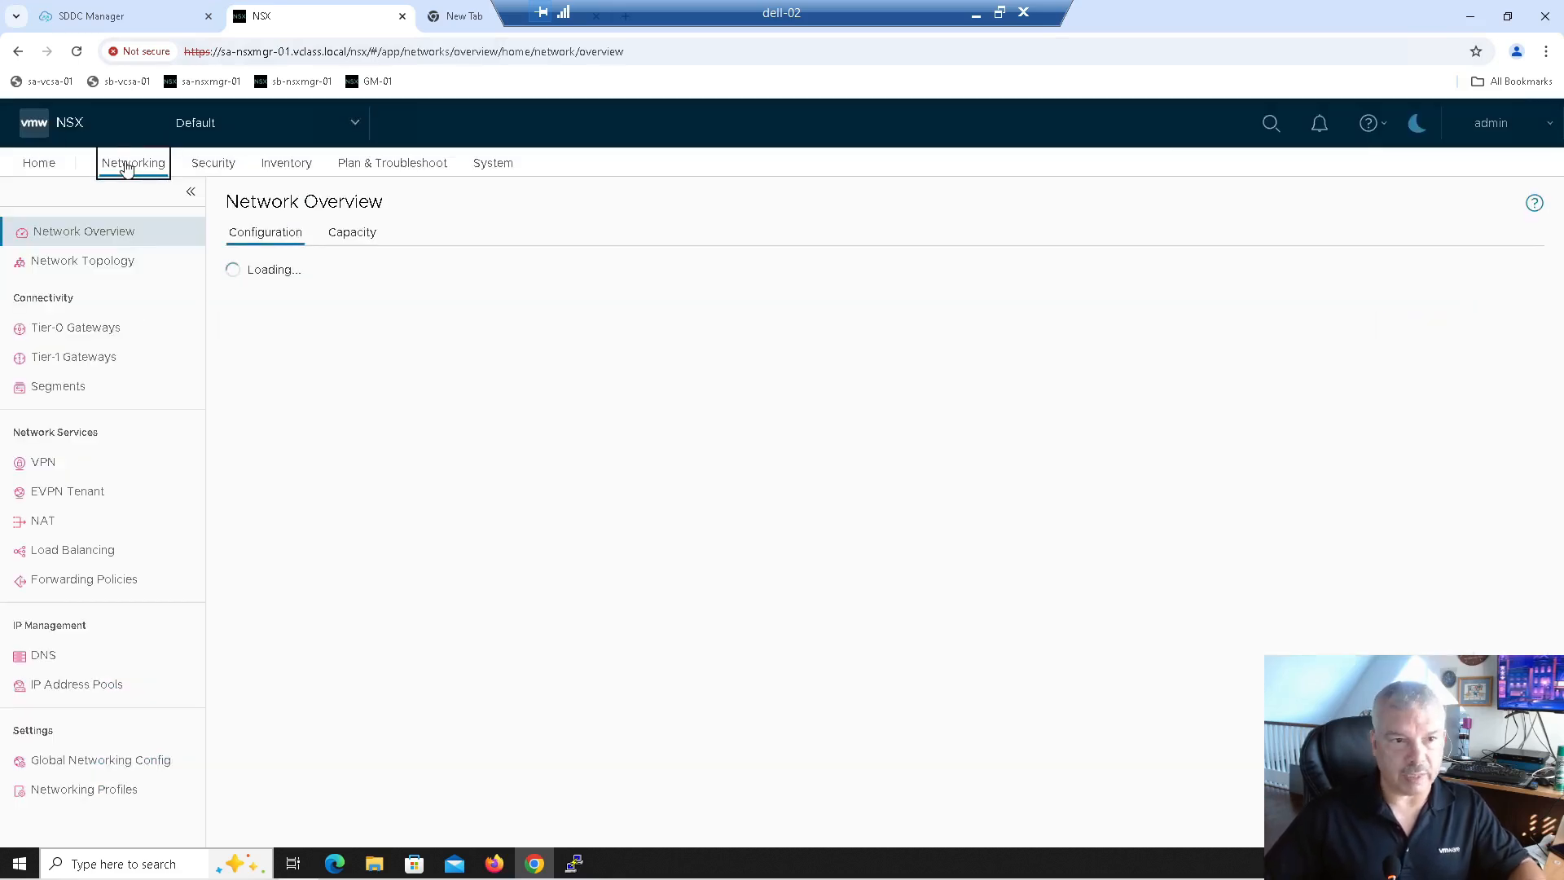
left_click(106, 339)
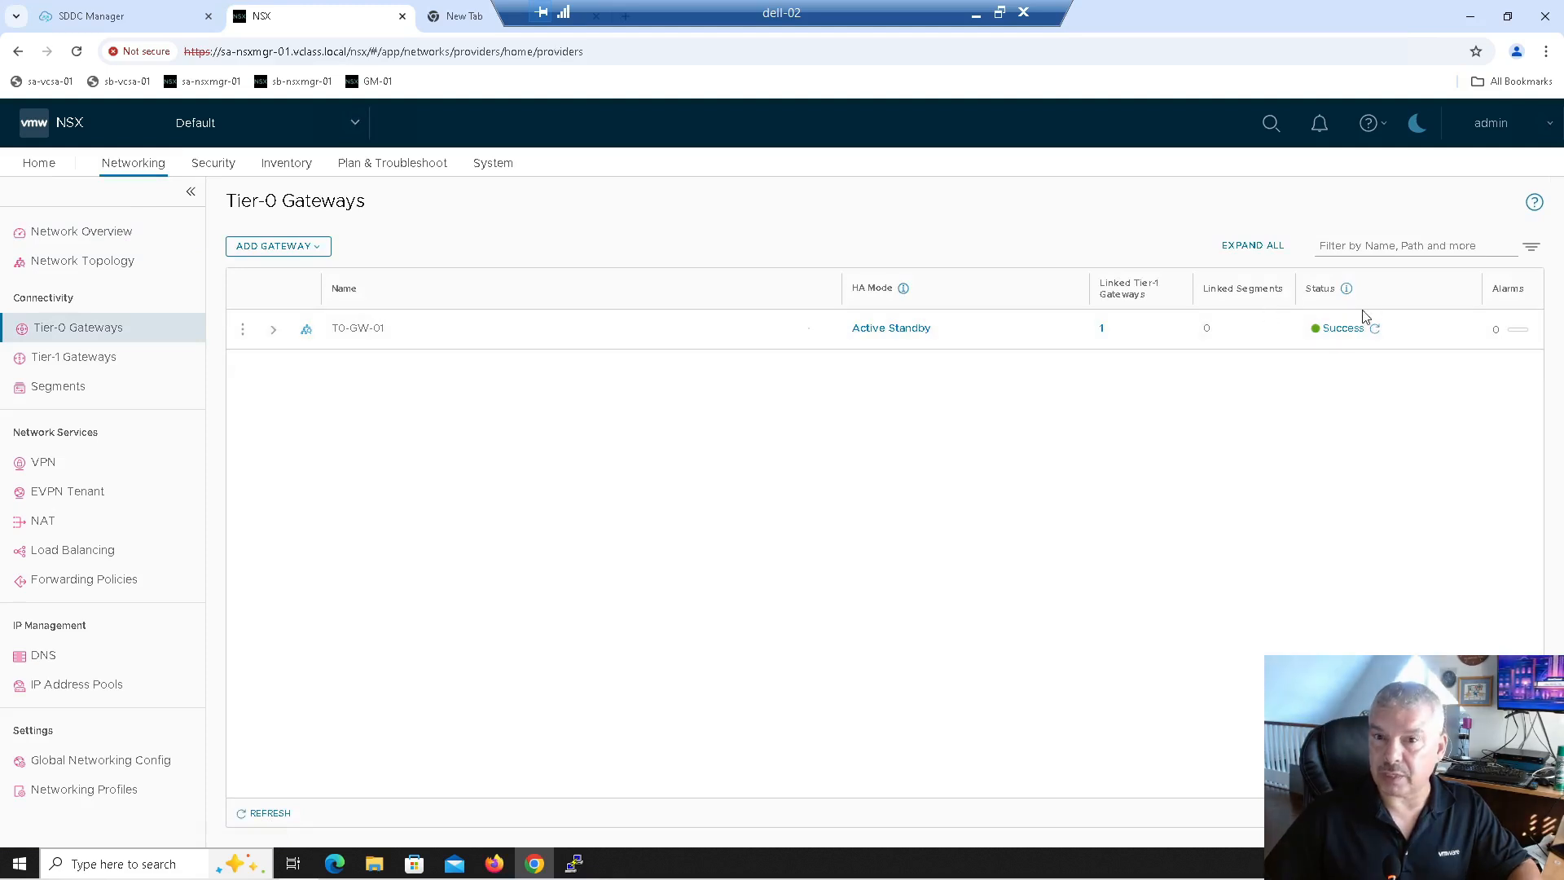
left_click(105, 368)
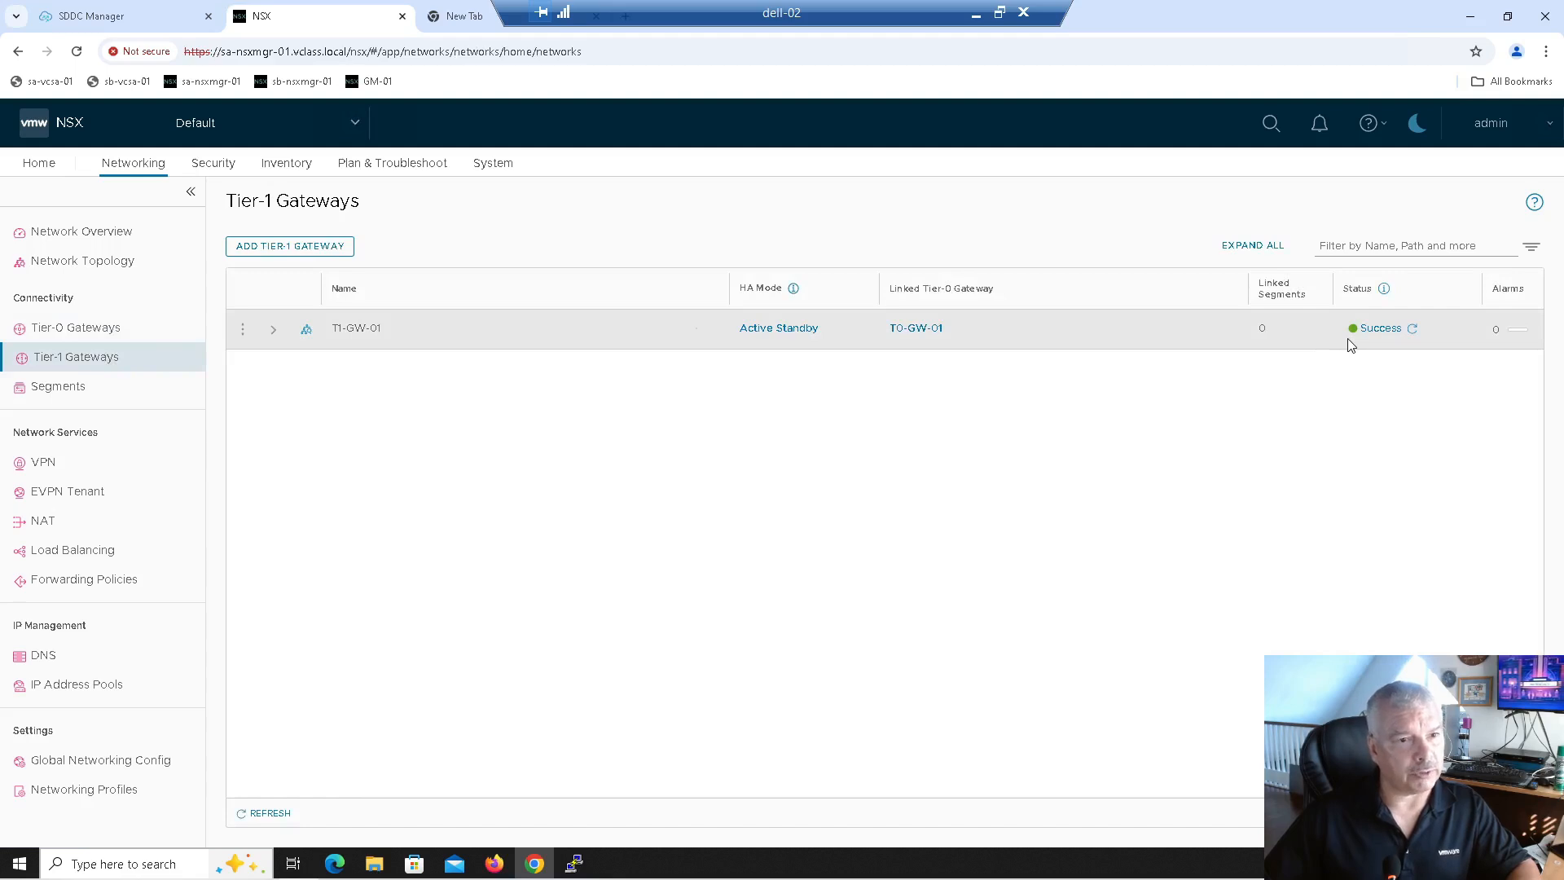
Step: Check the edge transport nodes and Edge-Cluster-01 under System > Fabric, then go to Networking
left_click(481, 162)
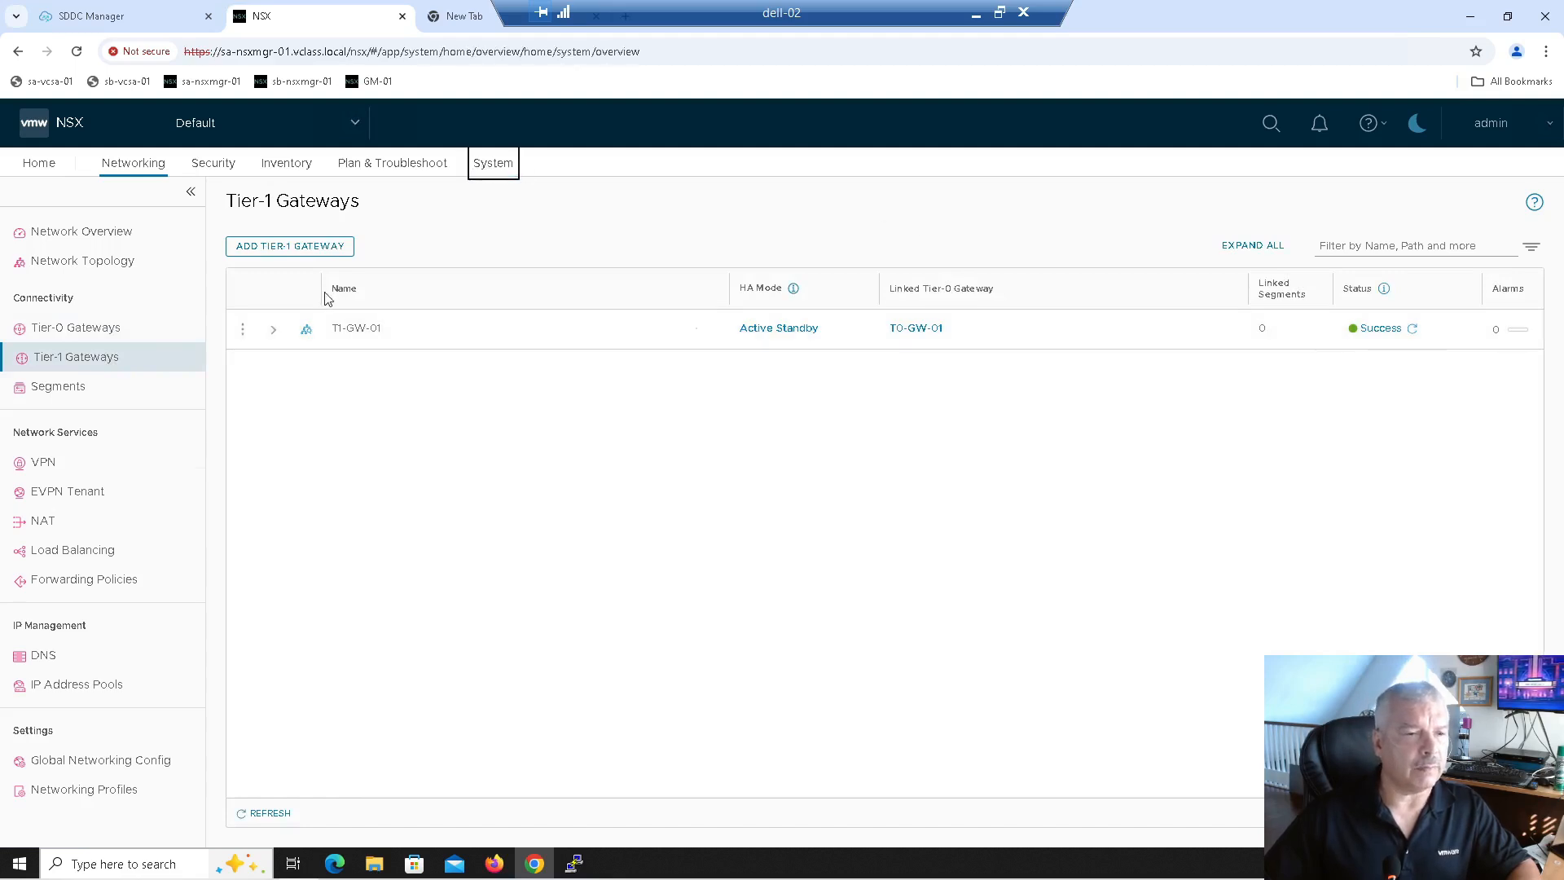
left_click(89, 389)
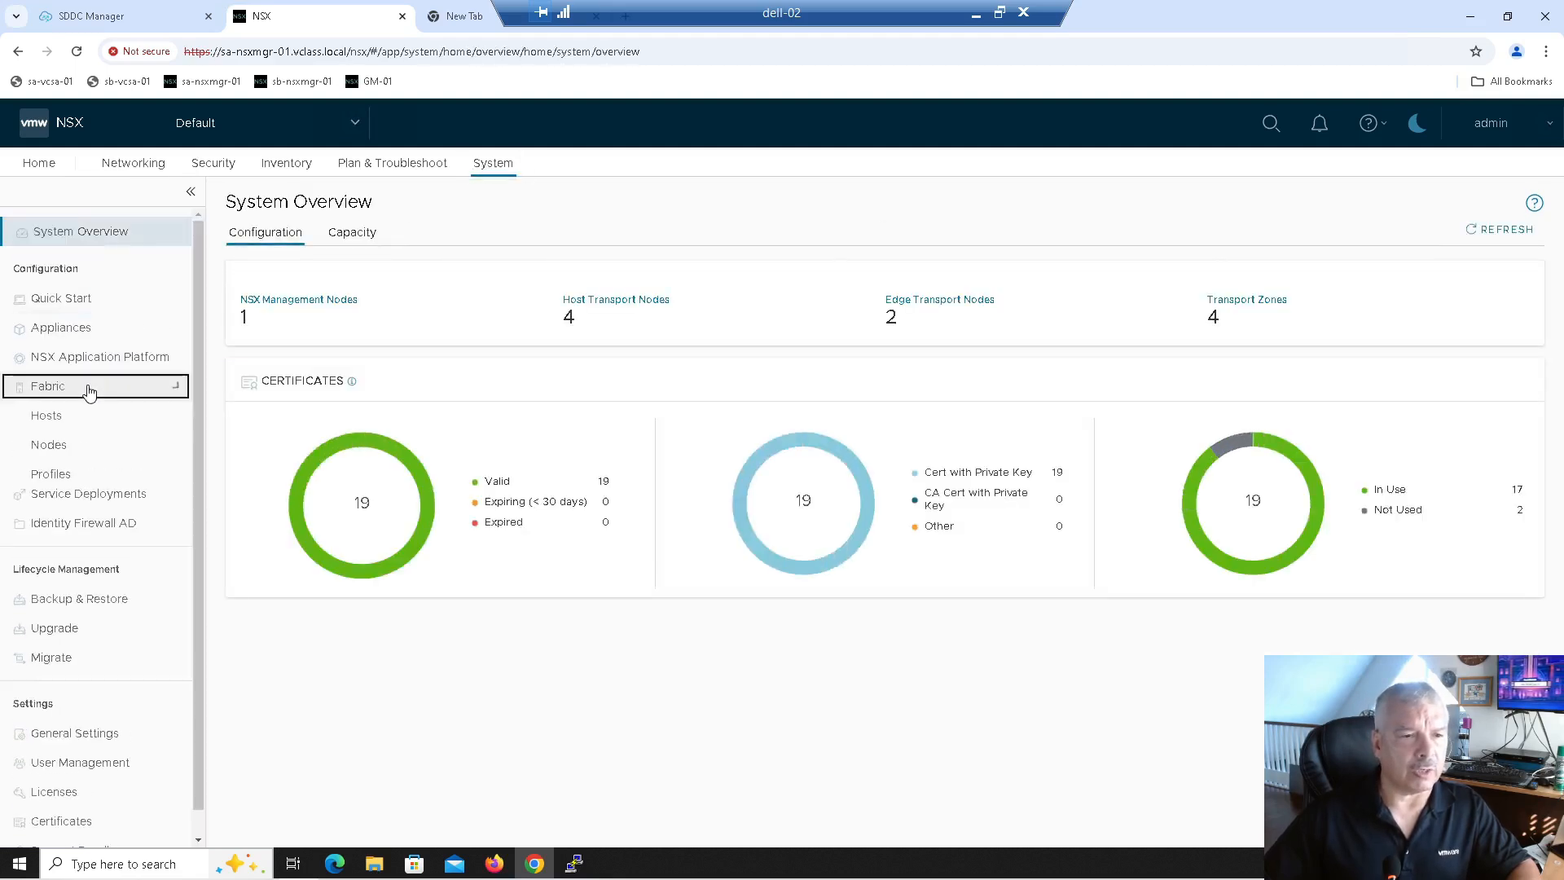
left_click(57, 446)
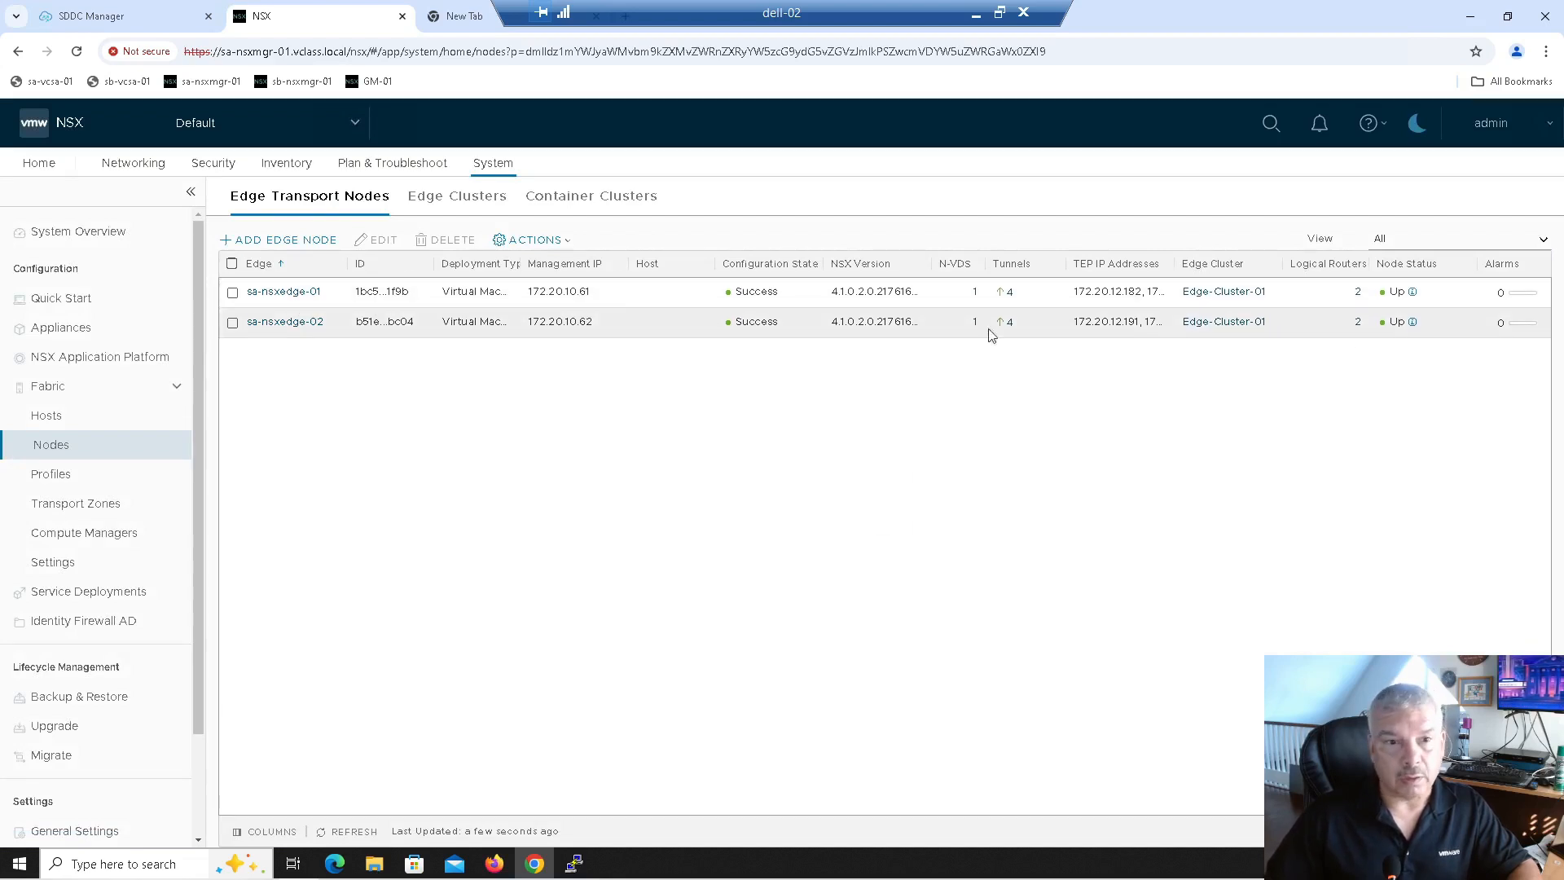
left_click(463, 205)
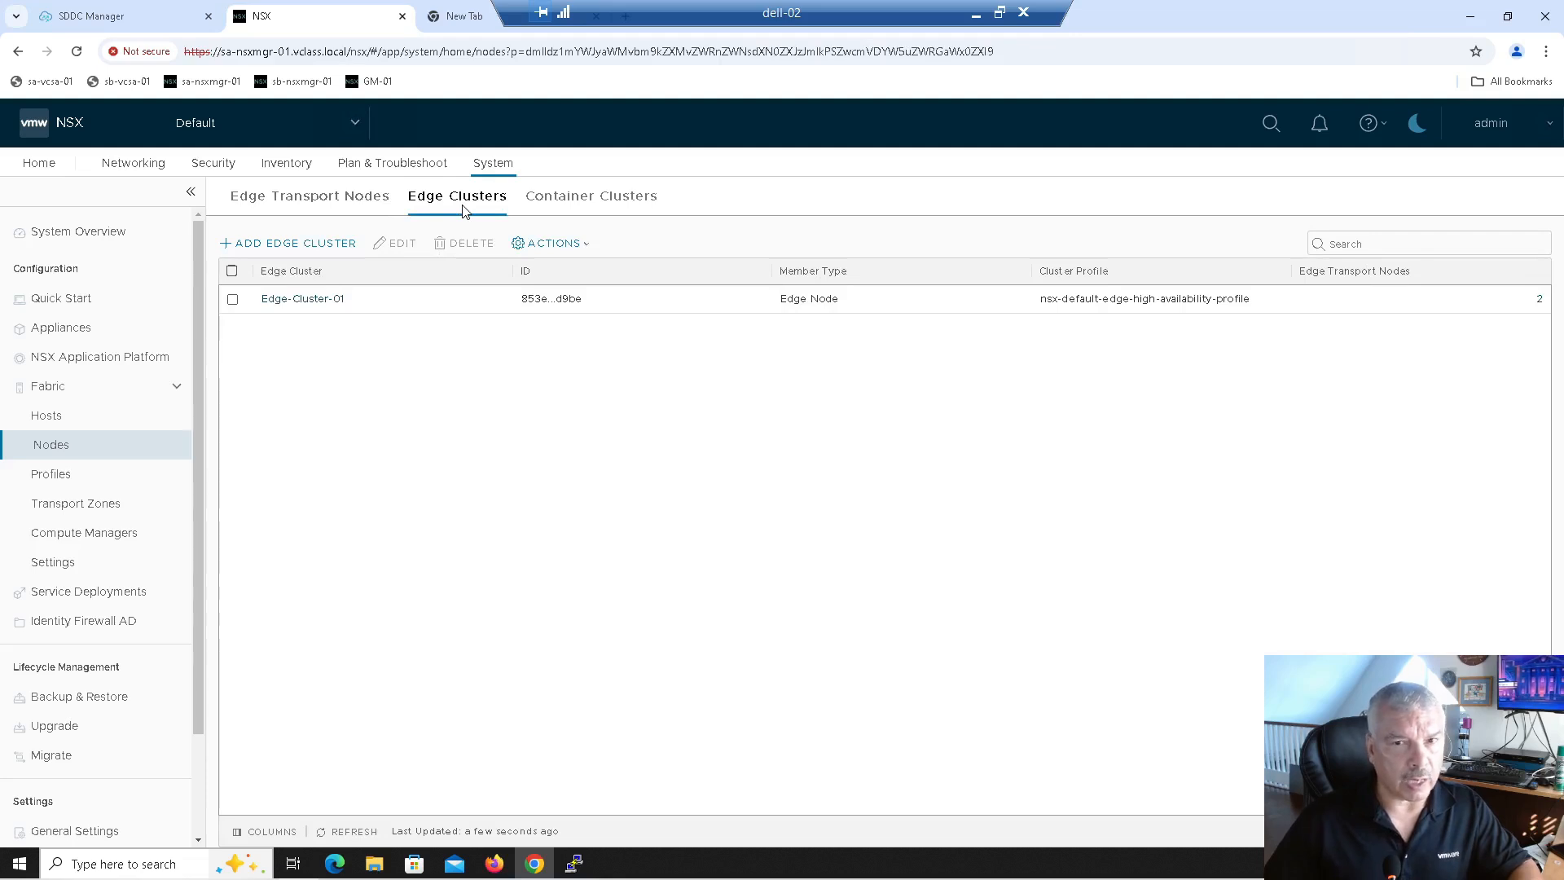
left_click(131, 168)
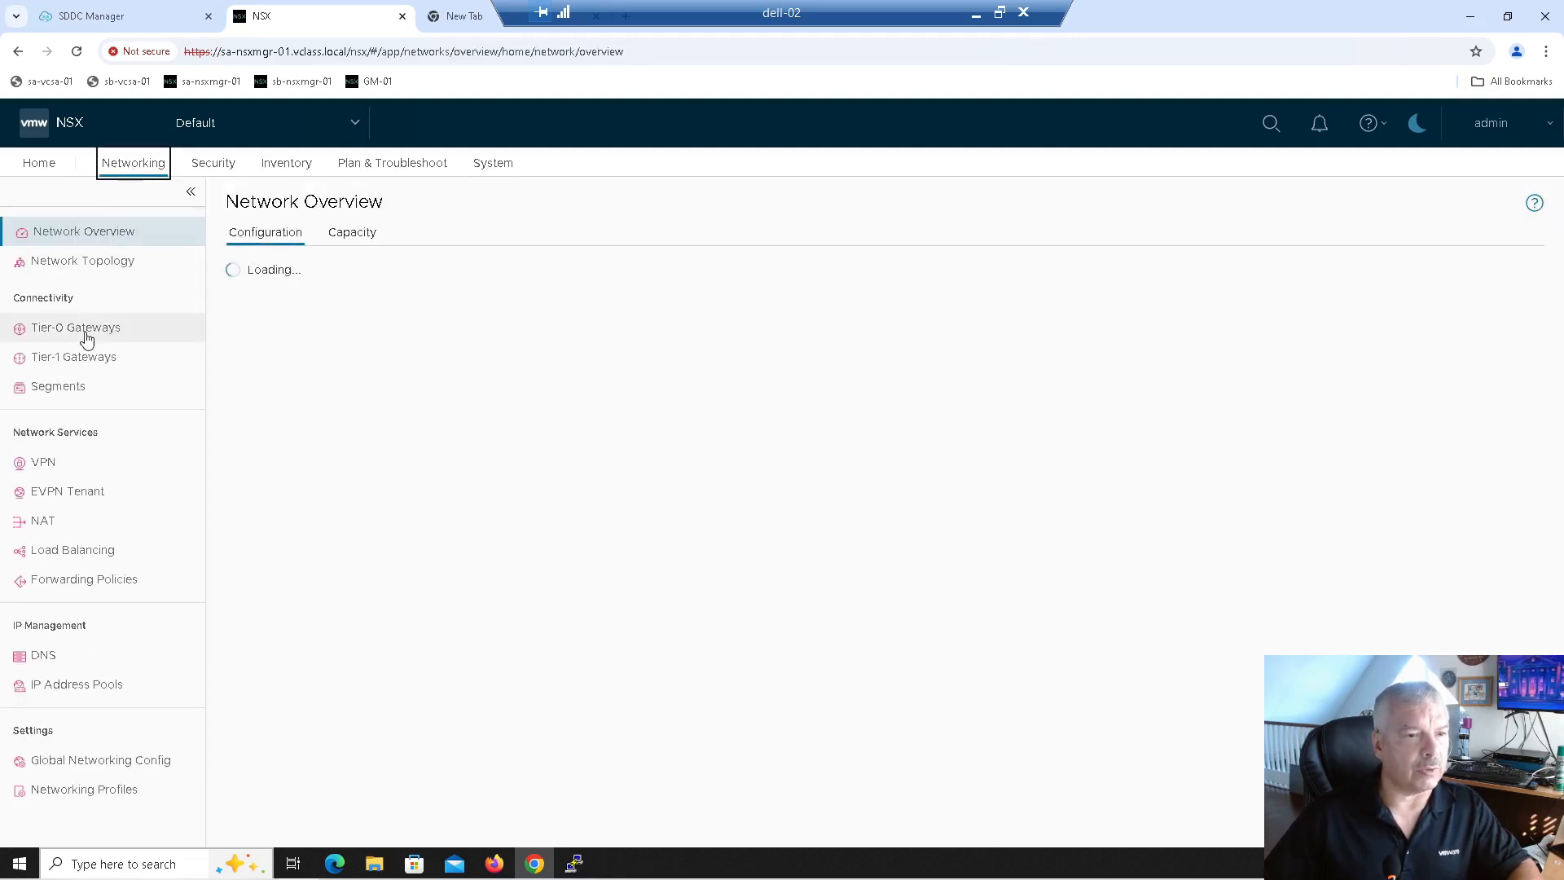
Step: Try the Tier-0 and Tier-1 gateway lists, which stay stalled
left_click(86, 328)
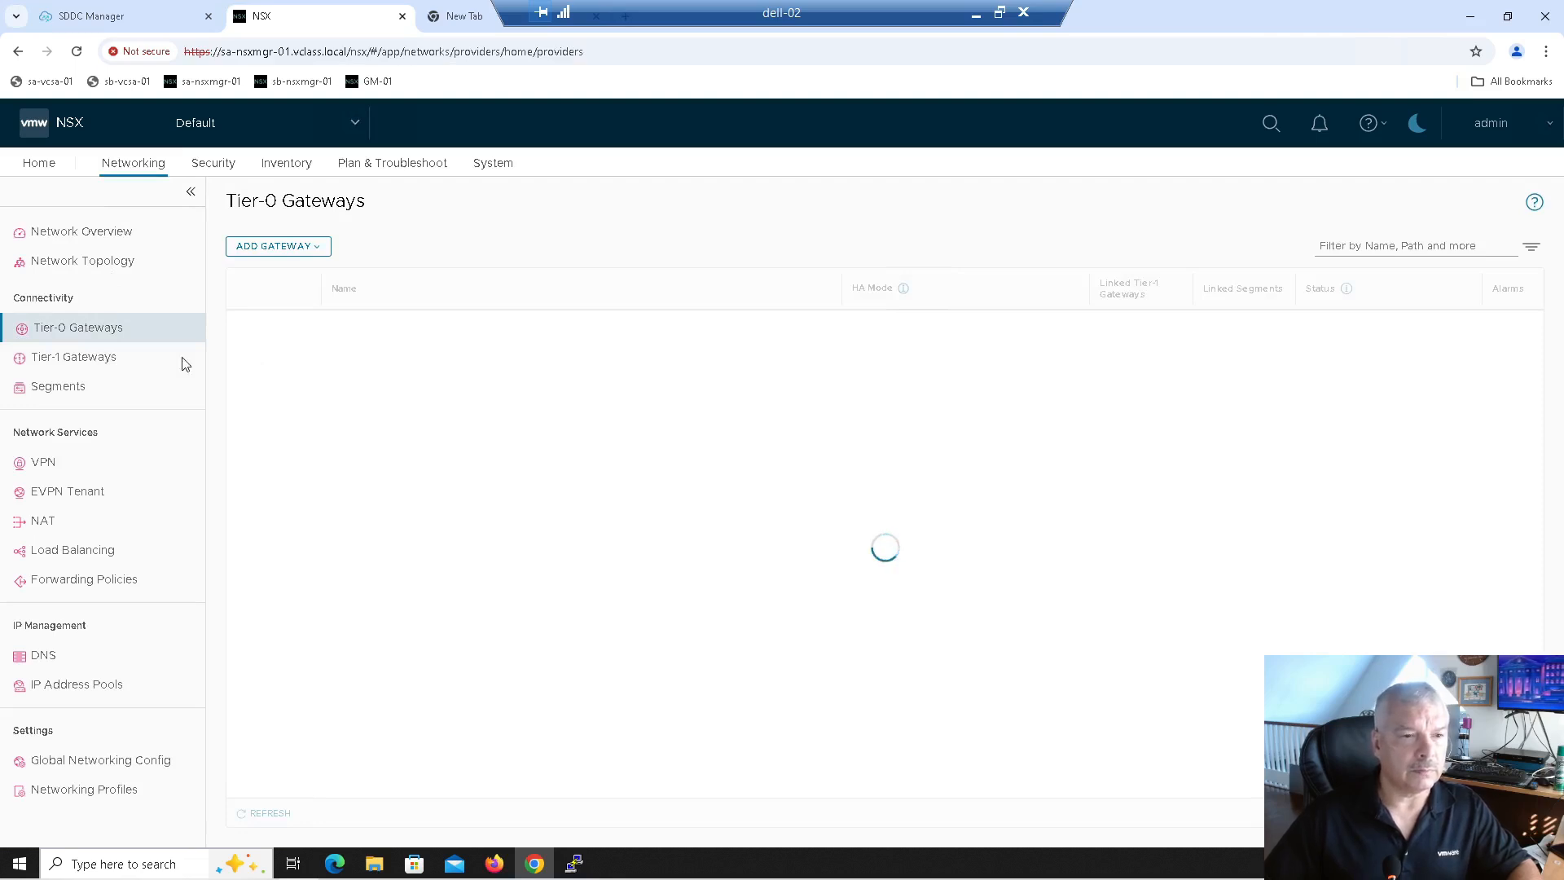
left_click(104, 358)
left_click(117, 331)
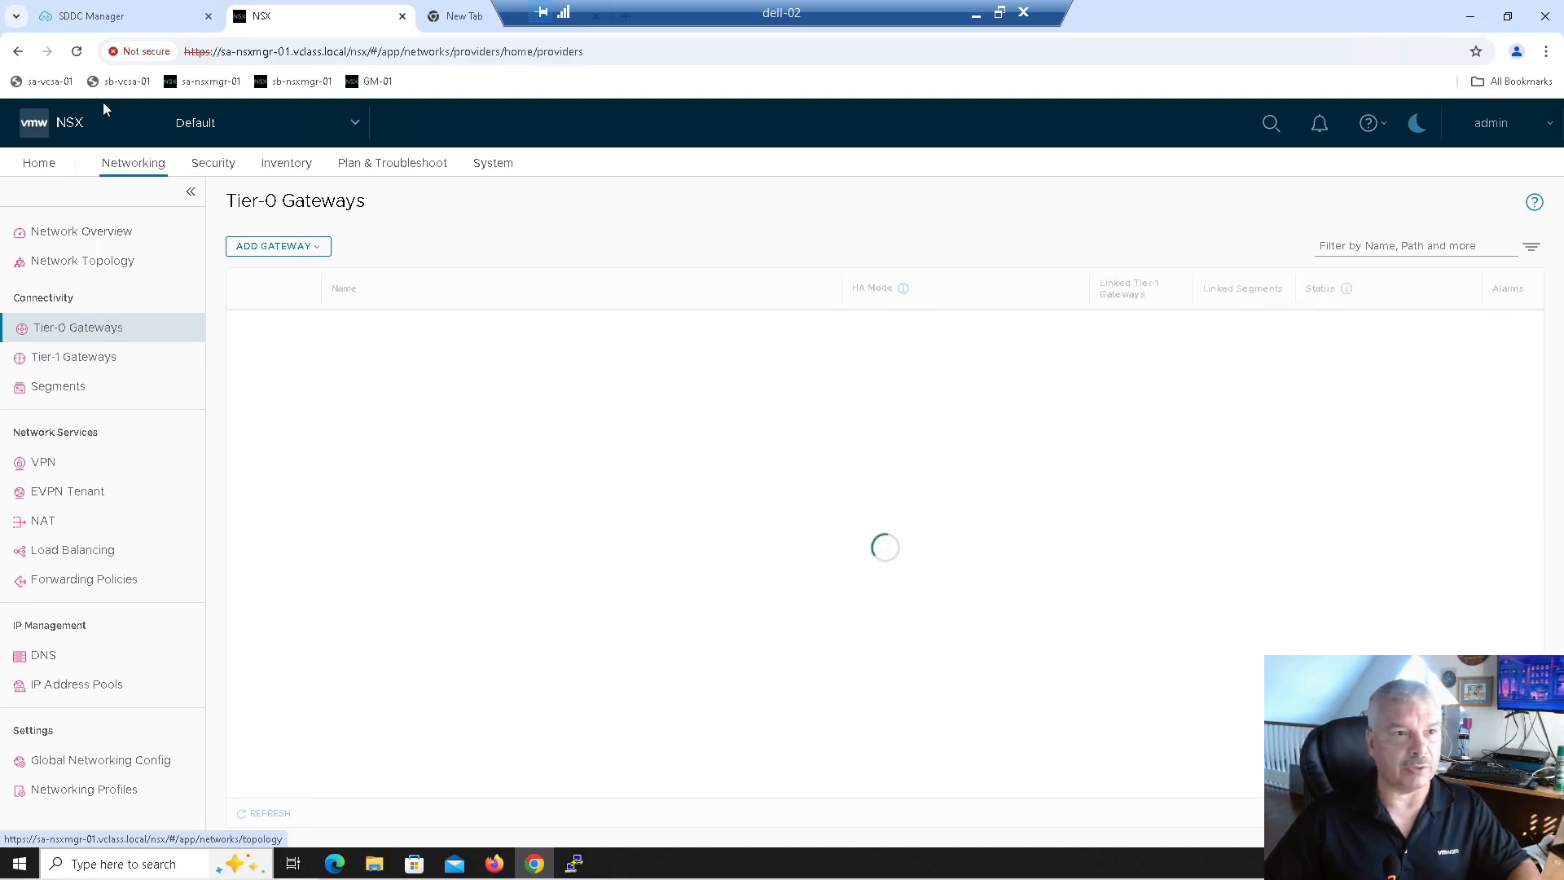
Step: Close the stalled NSX tab, reopen the sa-nsxmgr-01 login from its bookmark, and return to SDDC Manager
left_click(108, 19)
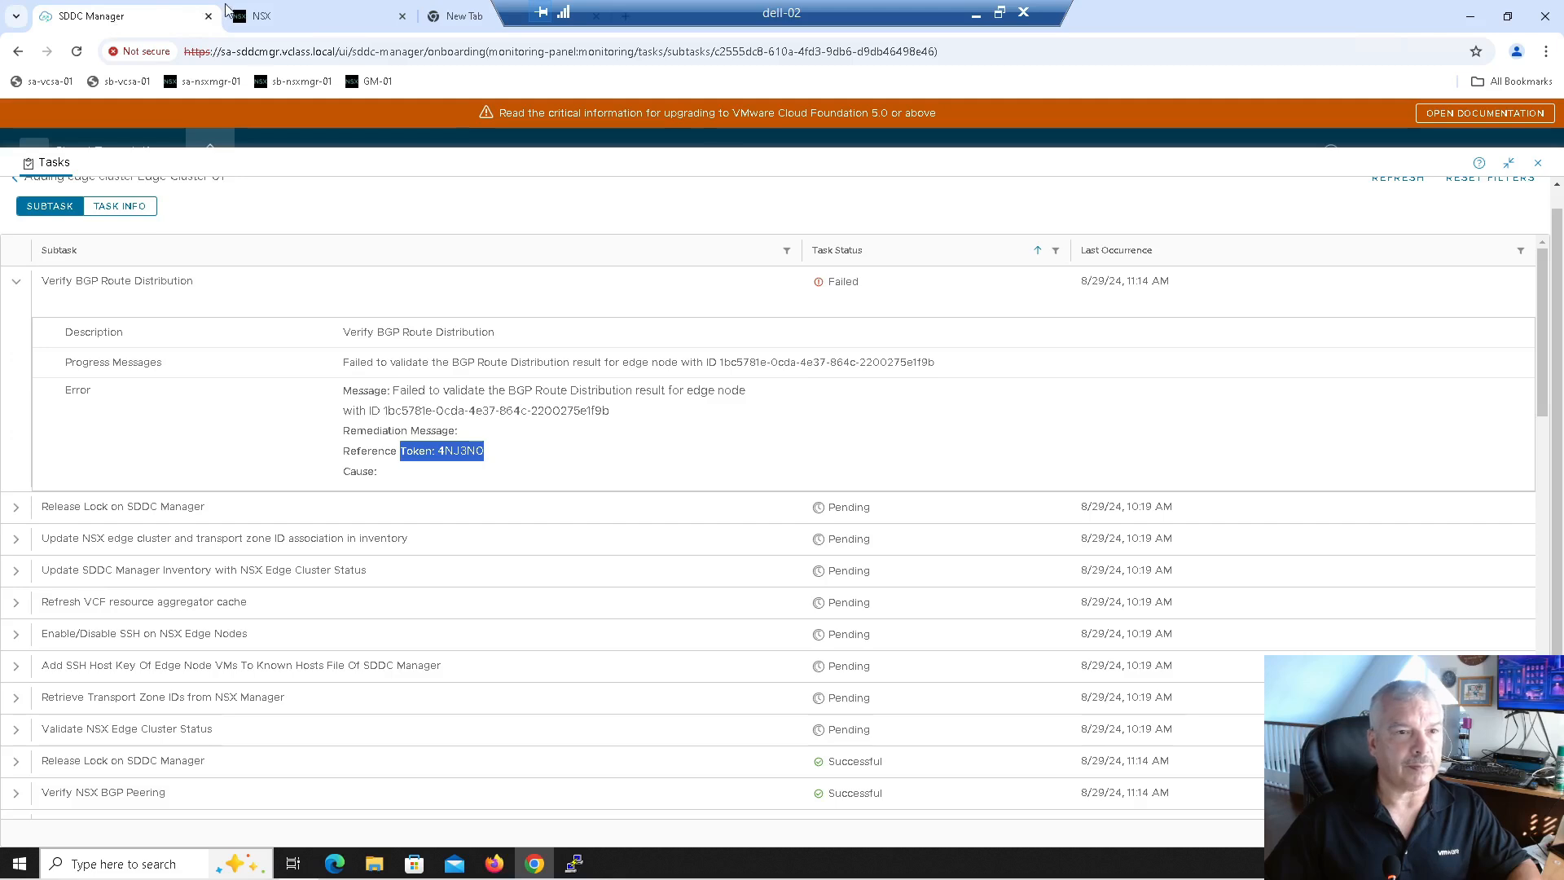
left_click(283, 21)
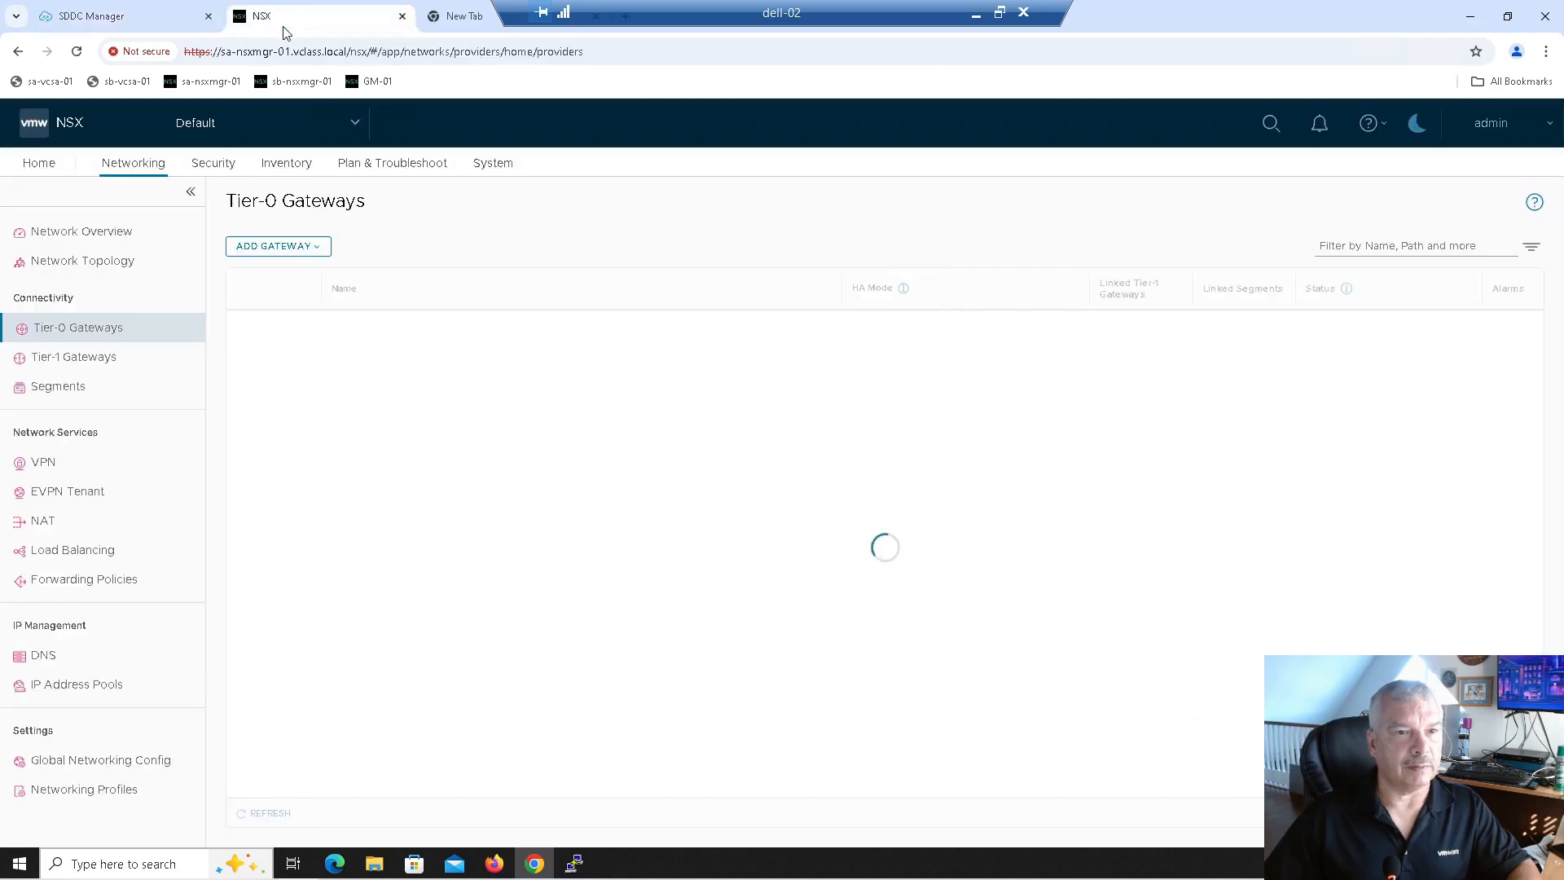
left_click(403, 16)
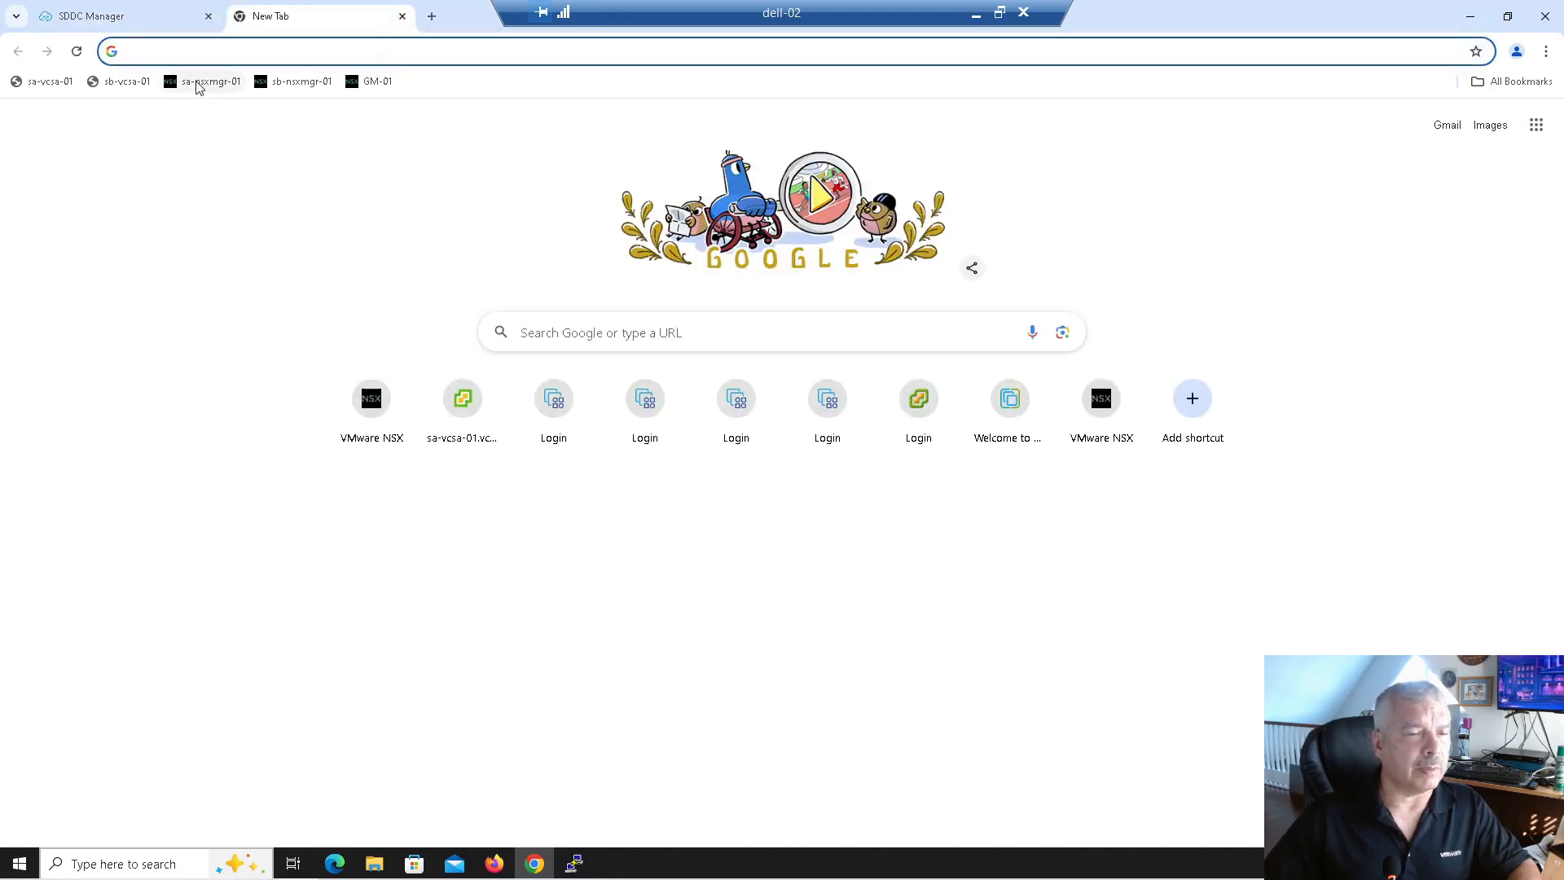
left_click(196, 85)
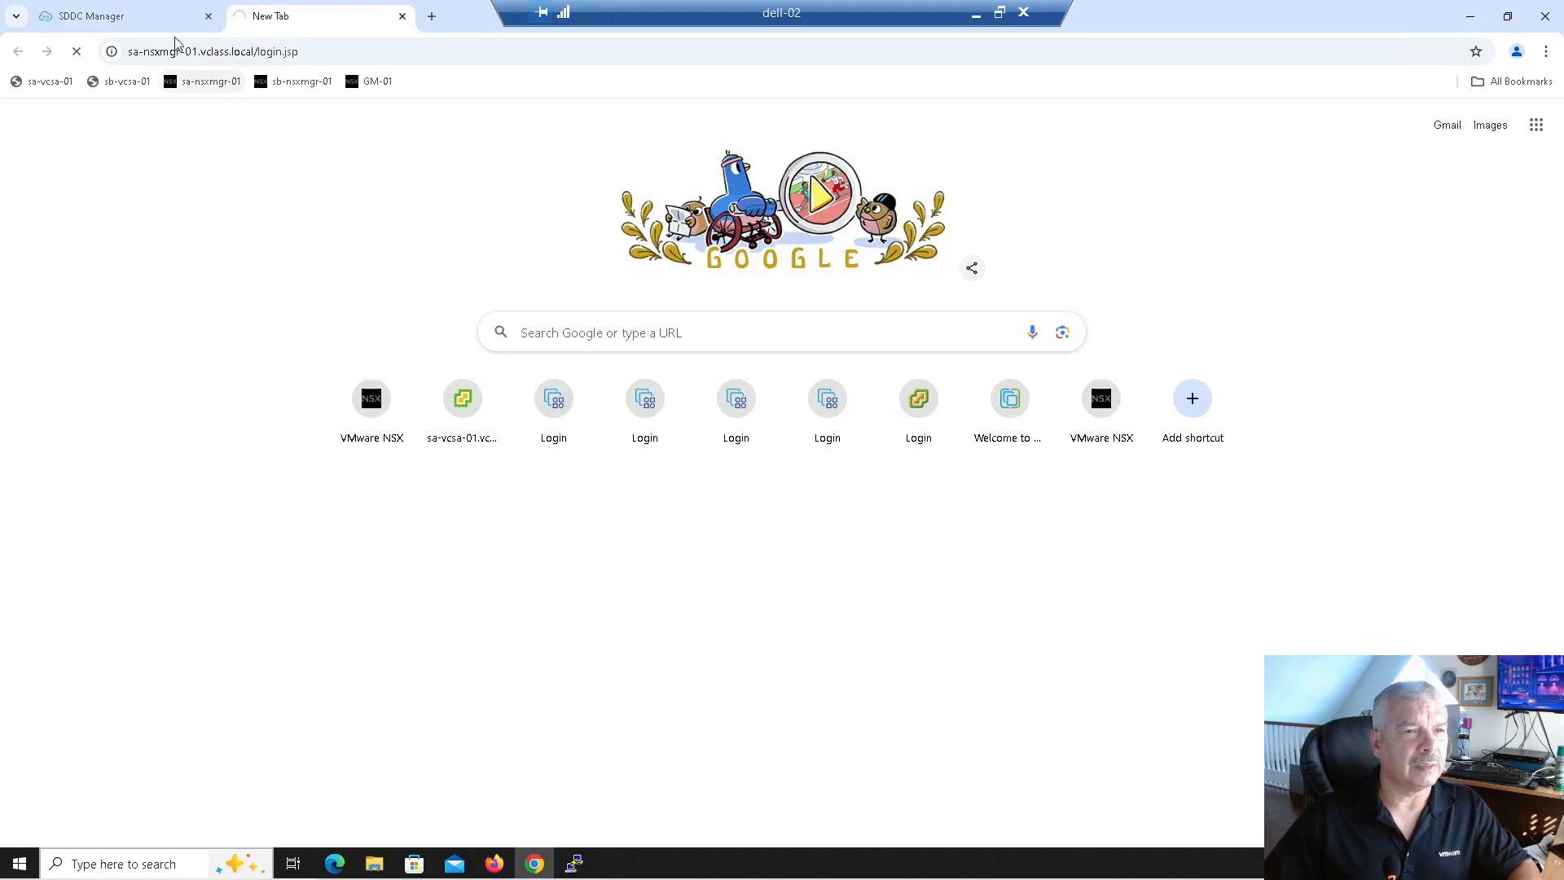
left_click(137, 25)
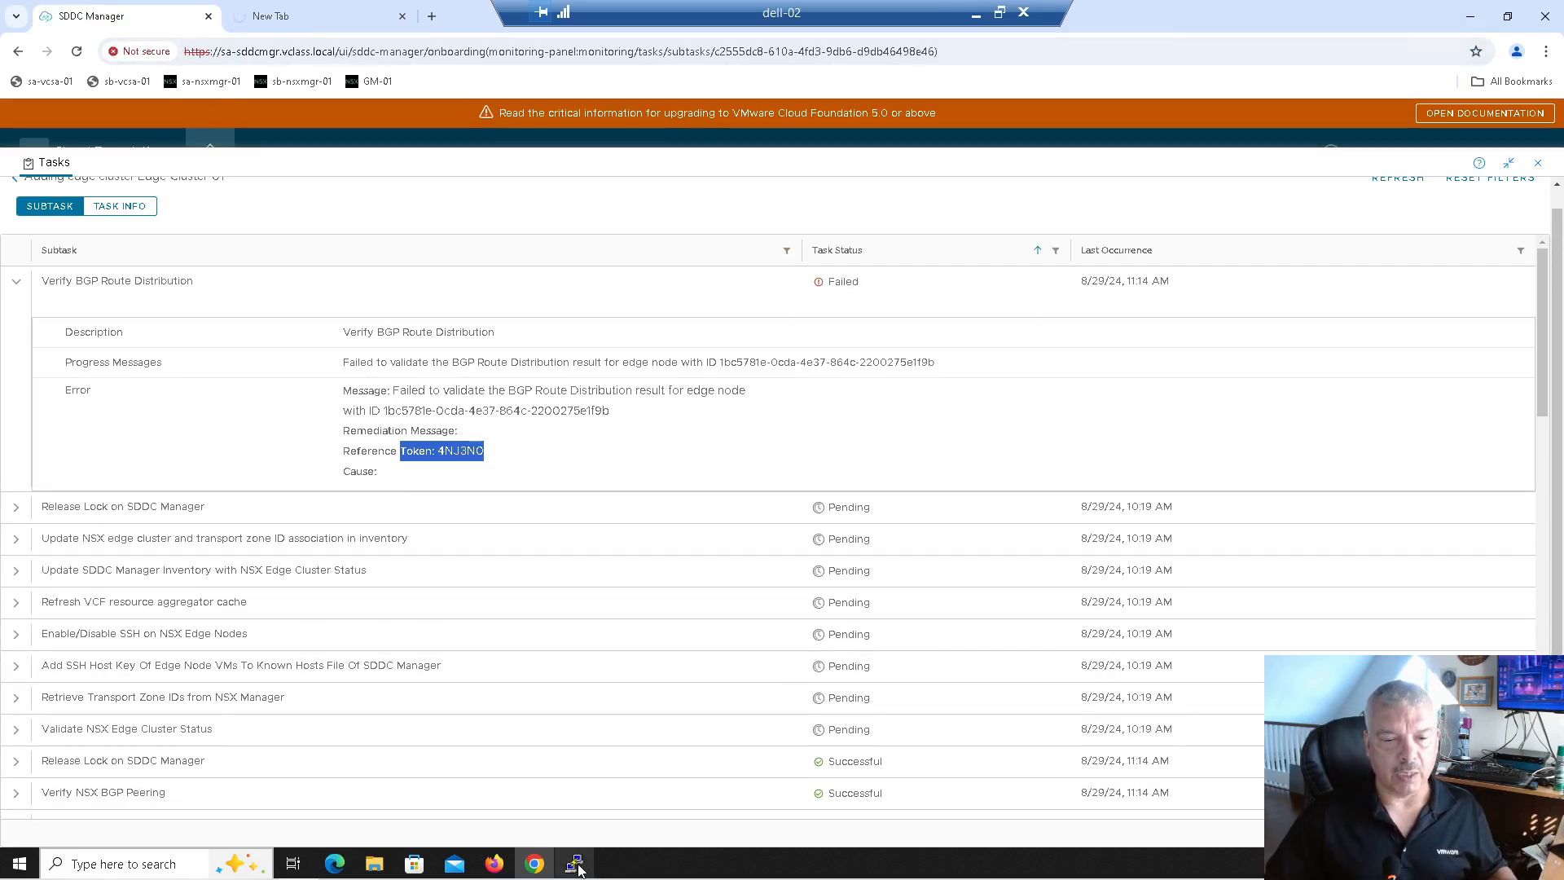
Step: Minimize Chrome, run 'show ip route' on VyOS, and highlight the 192.168.100.0/24 BGP route paths
left_click(1470, 20)
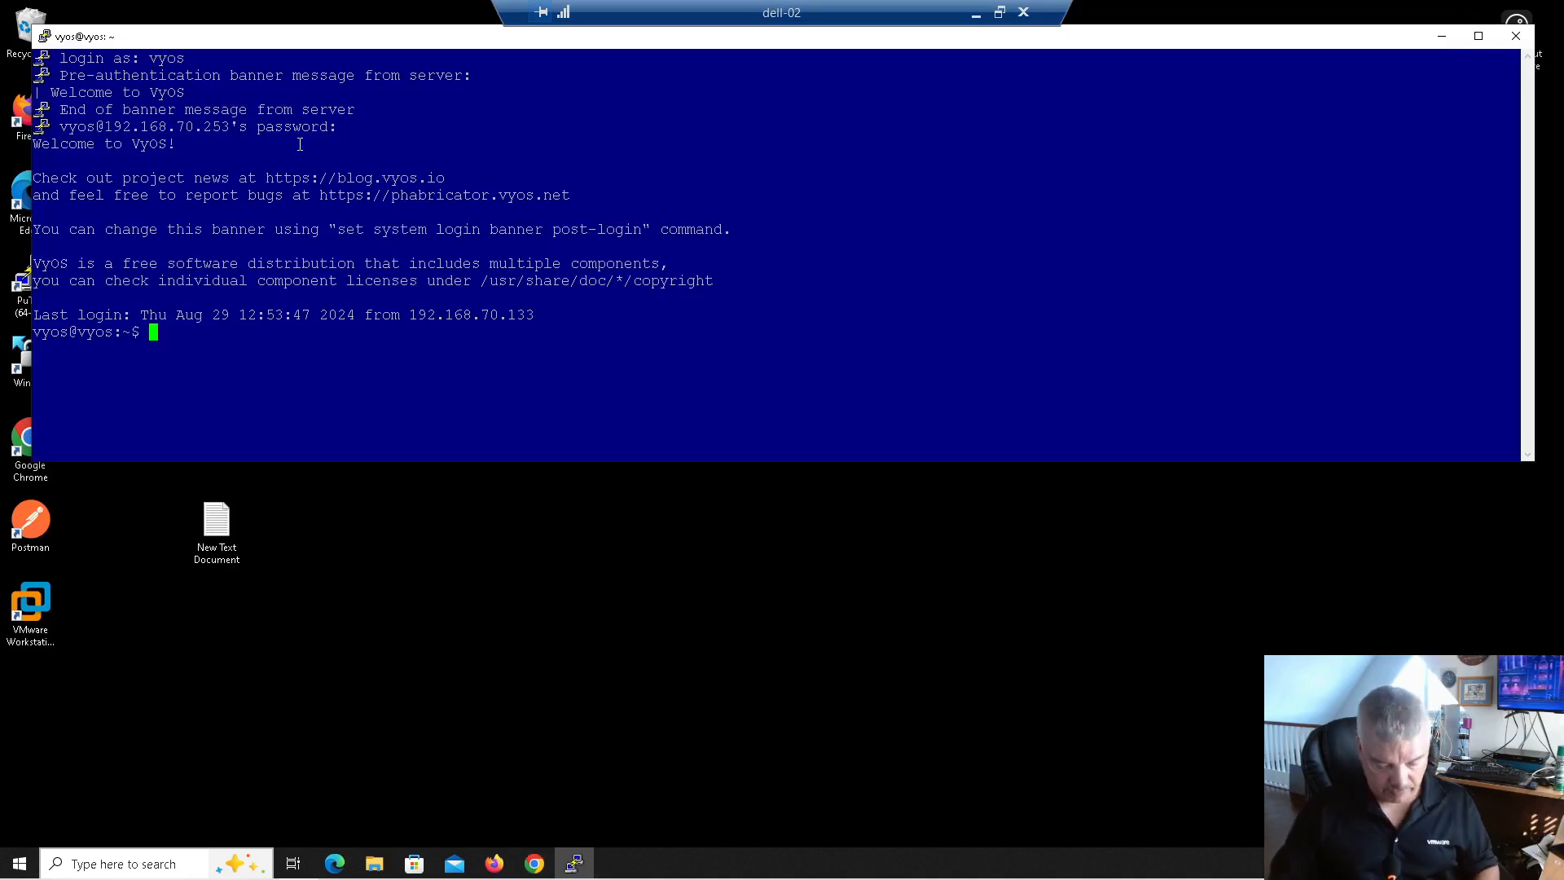
type("show ip rout")
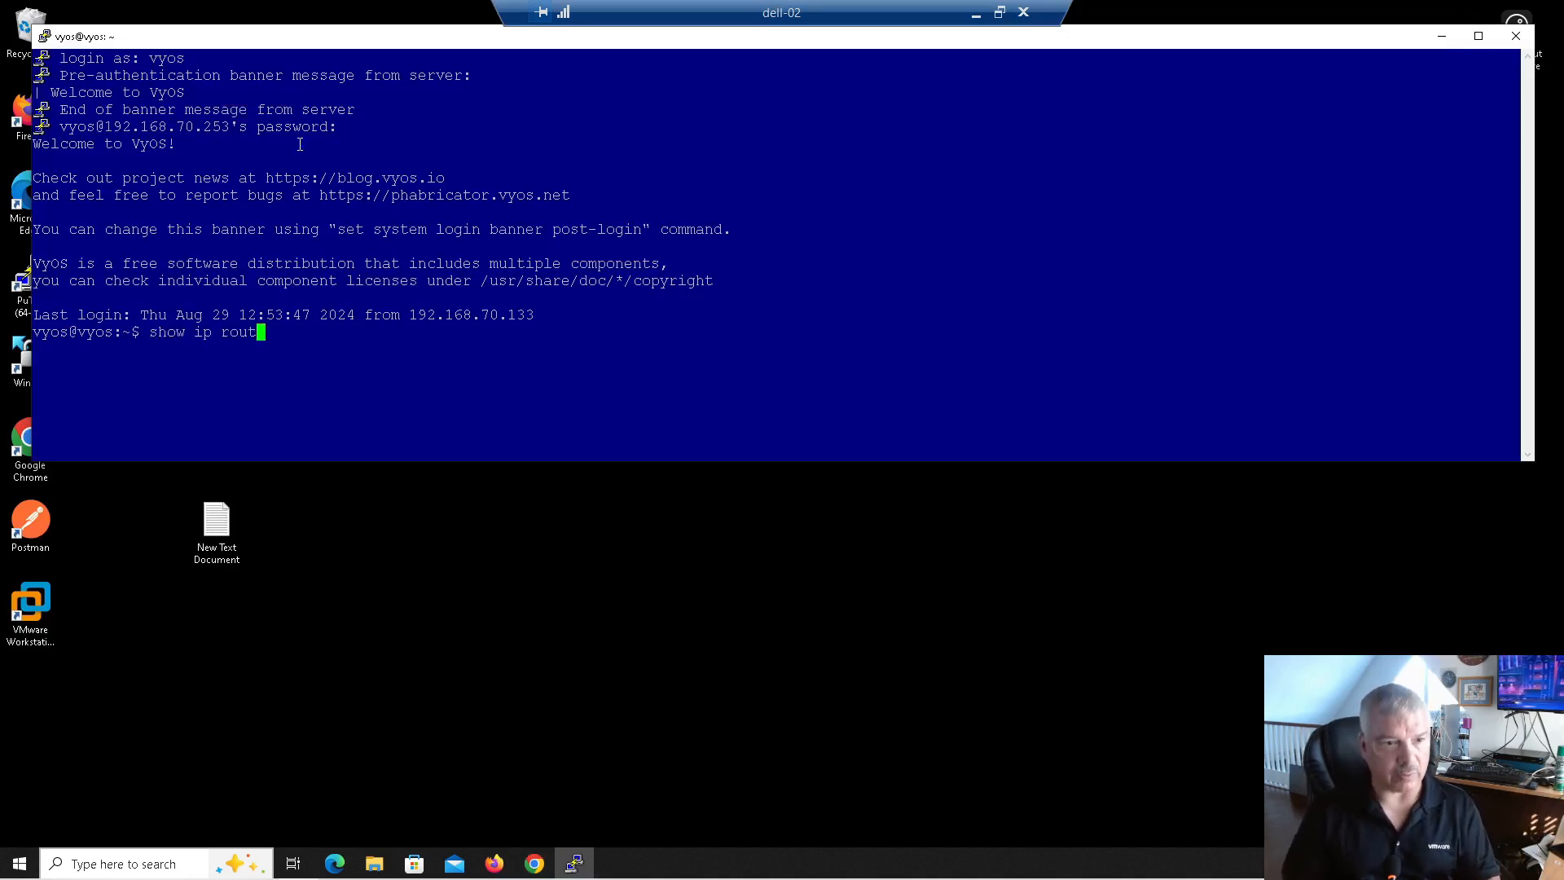
type("e")
key("Return")
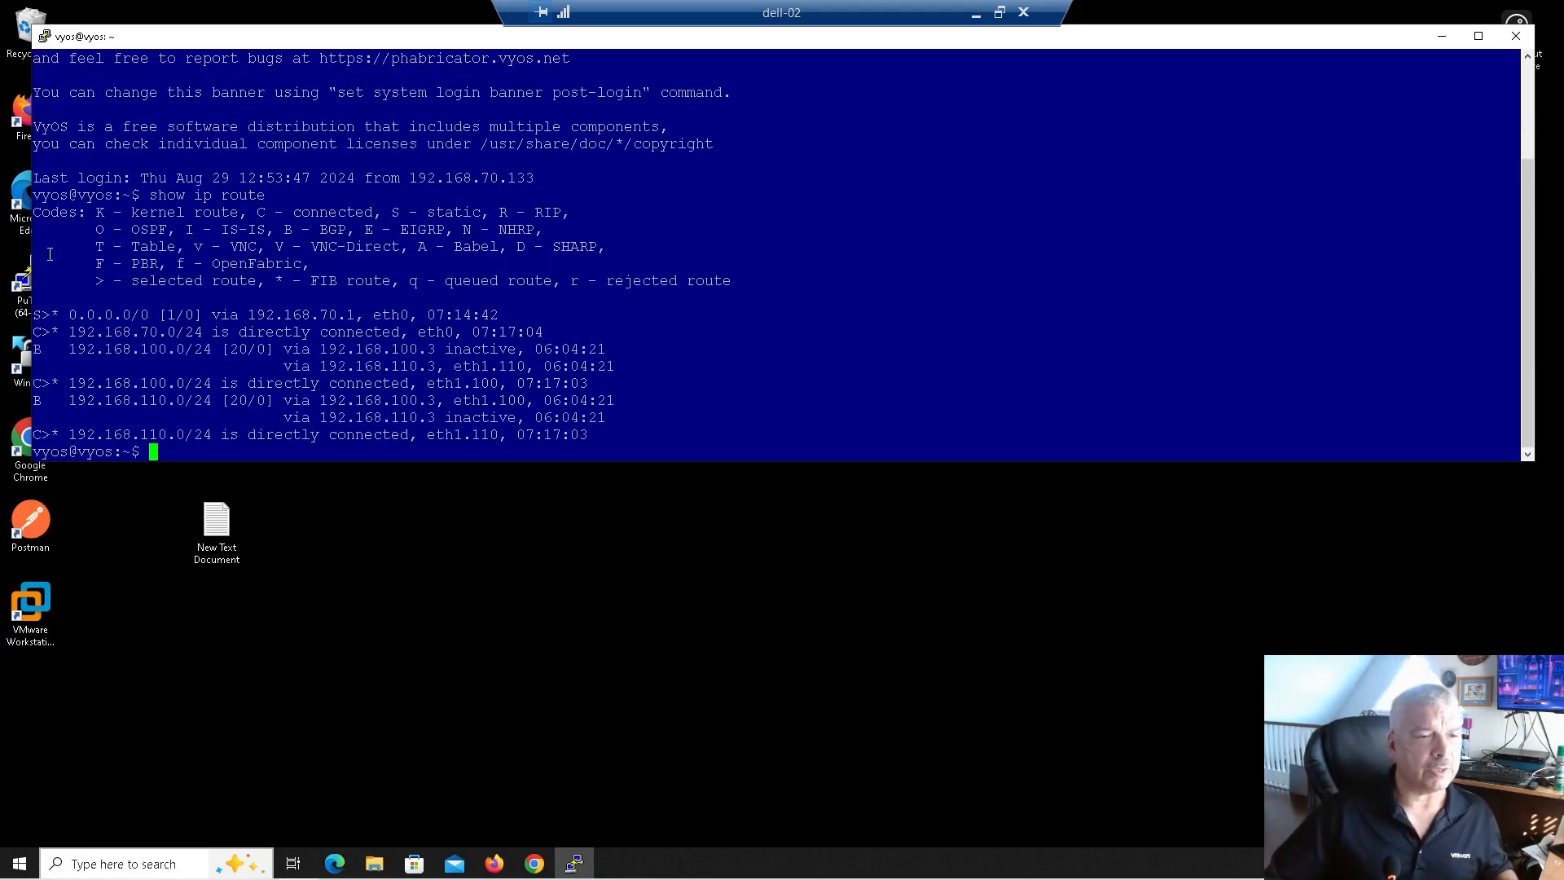
left_click_drag(66, 344, 198, 352)
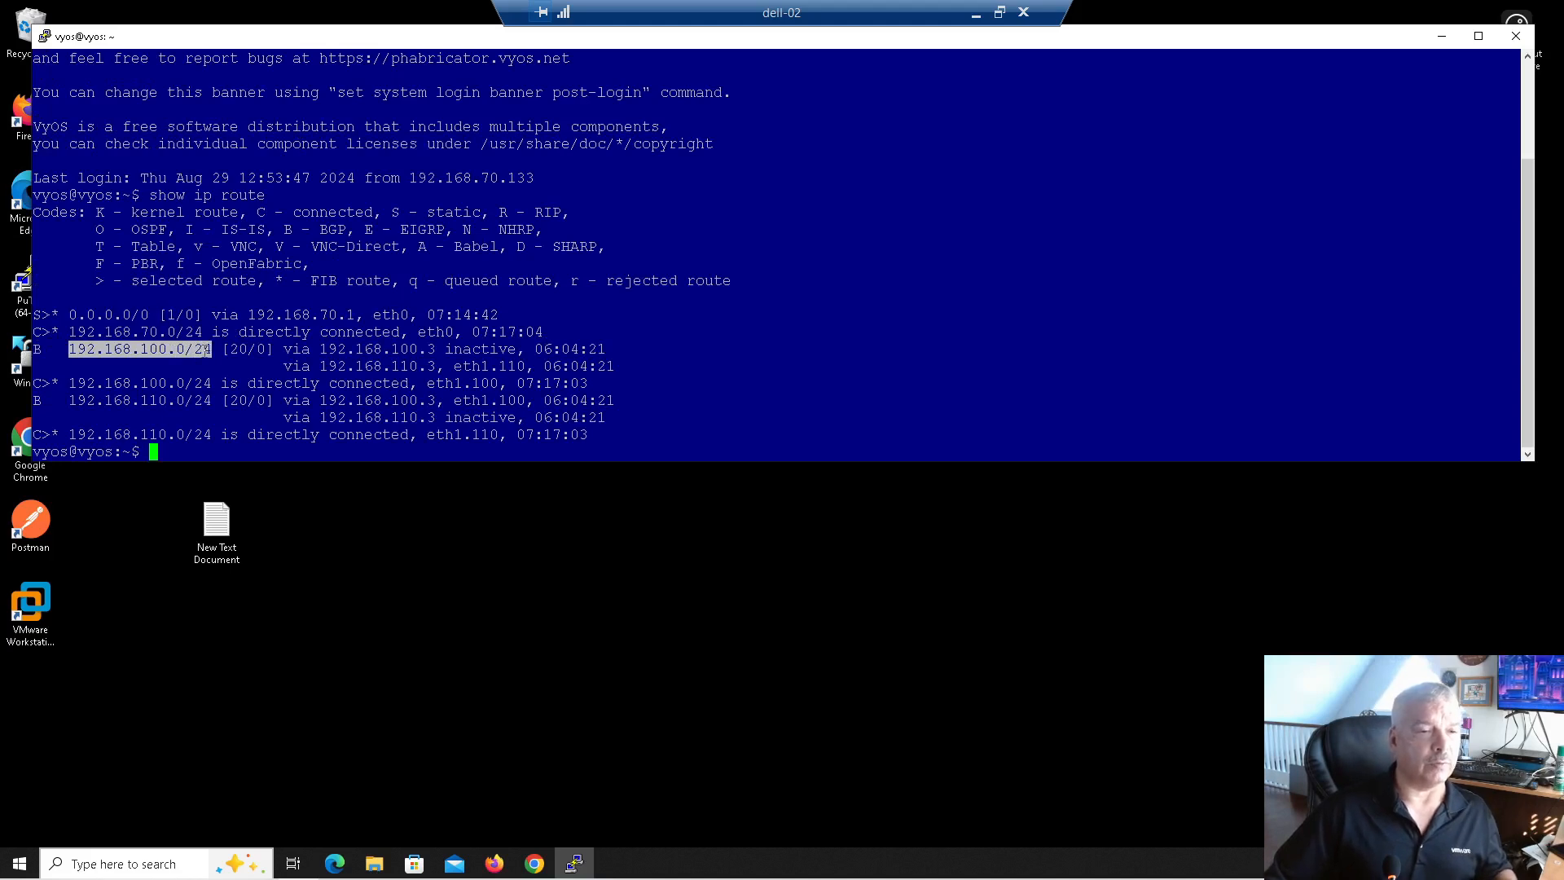
left_click_drag(206, 351, 436, 366)
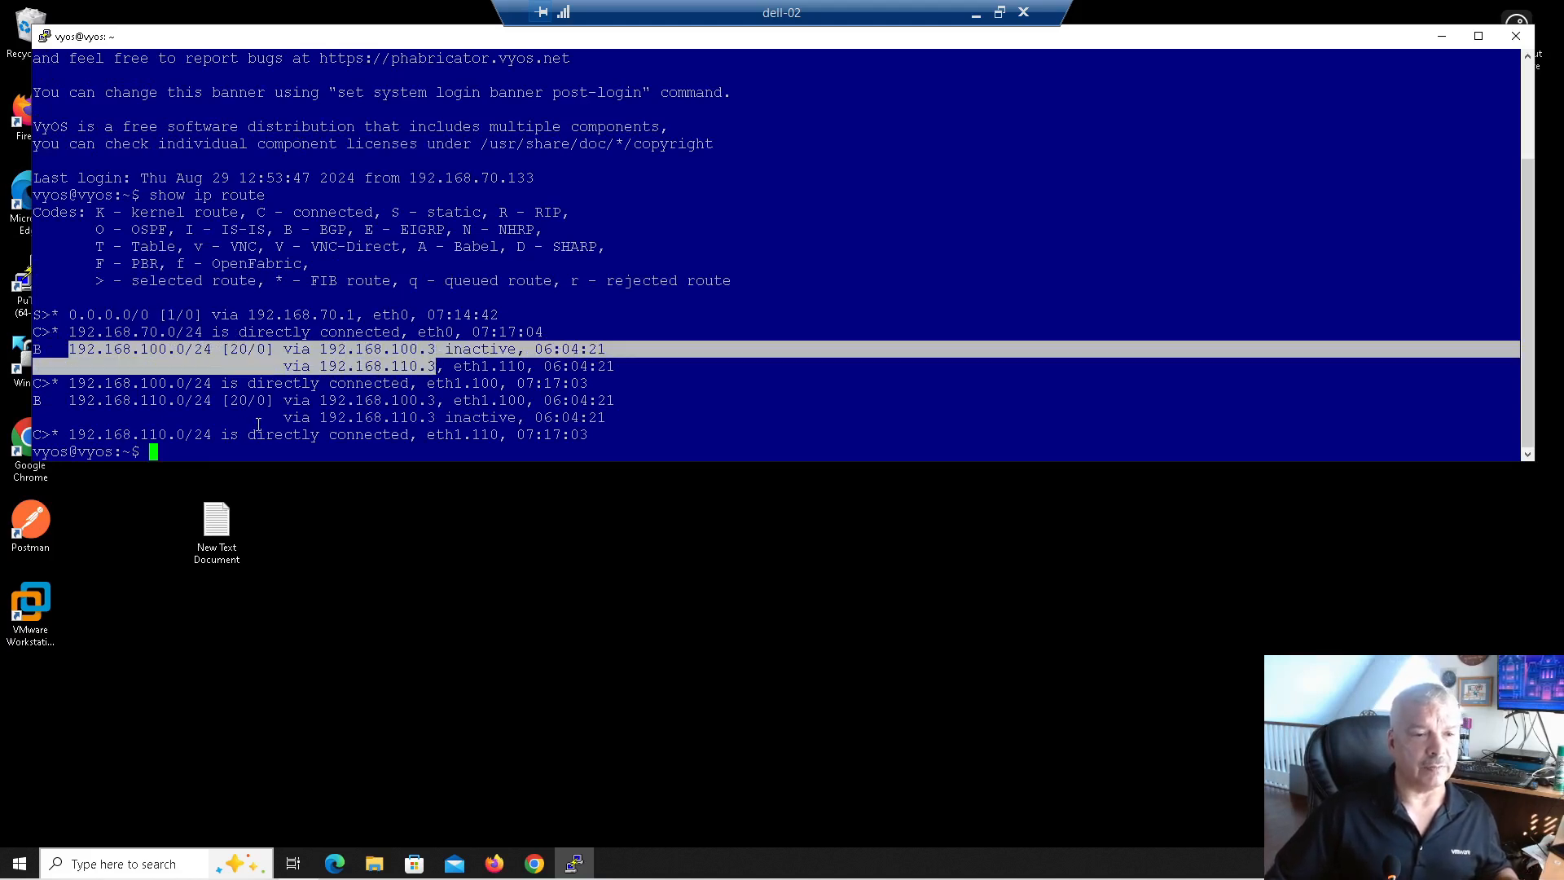
left_click(227, 420)
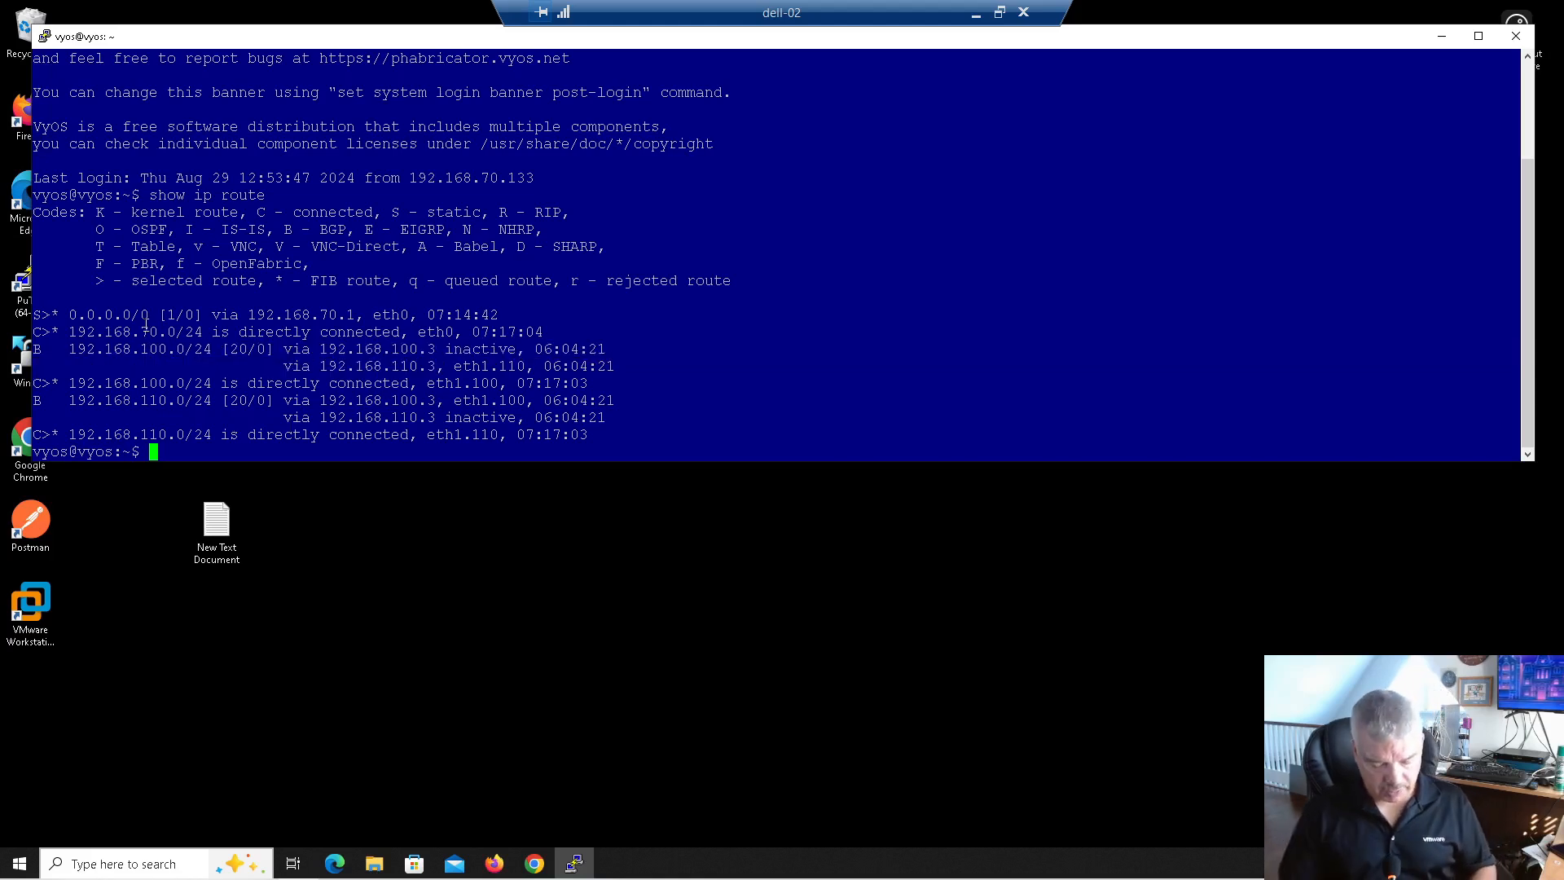
Step: Try 'show bgp' completions, then type 'show ip bgp neighbors'
type("show bgp ne")
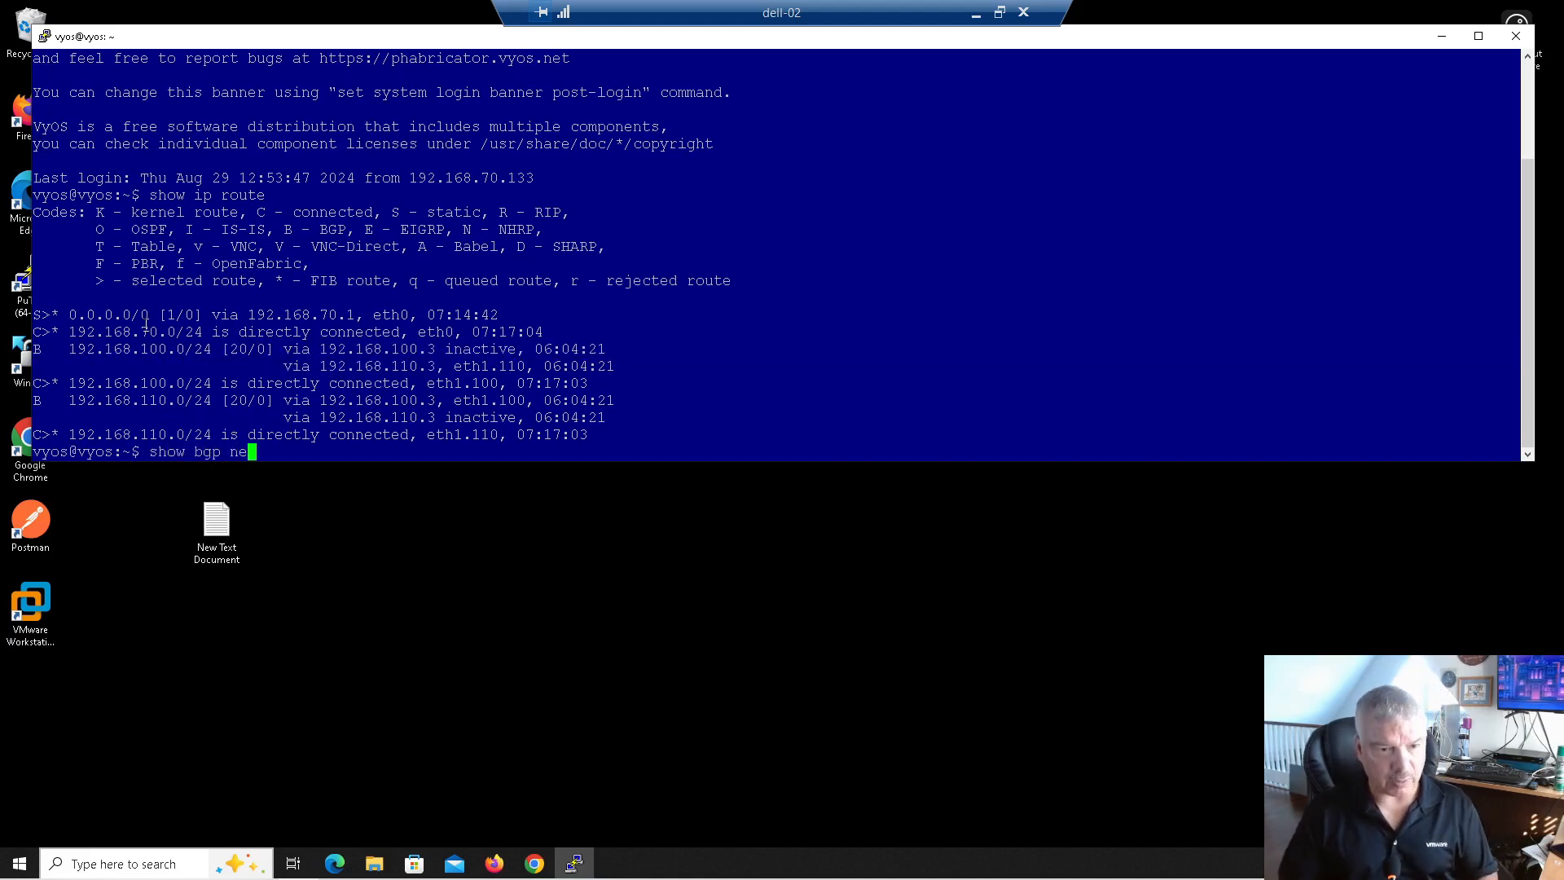
key("Tab")
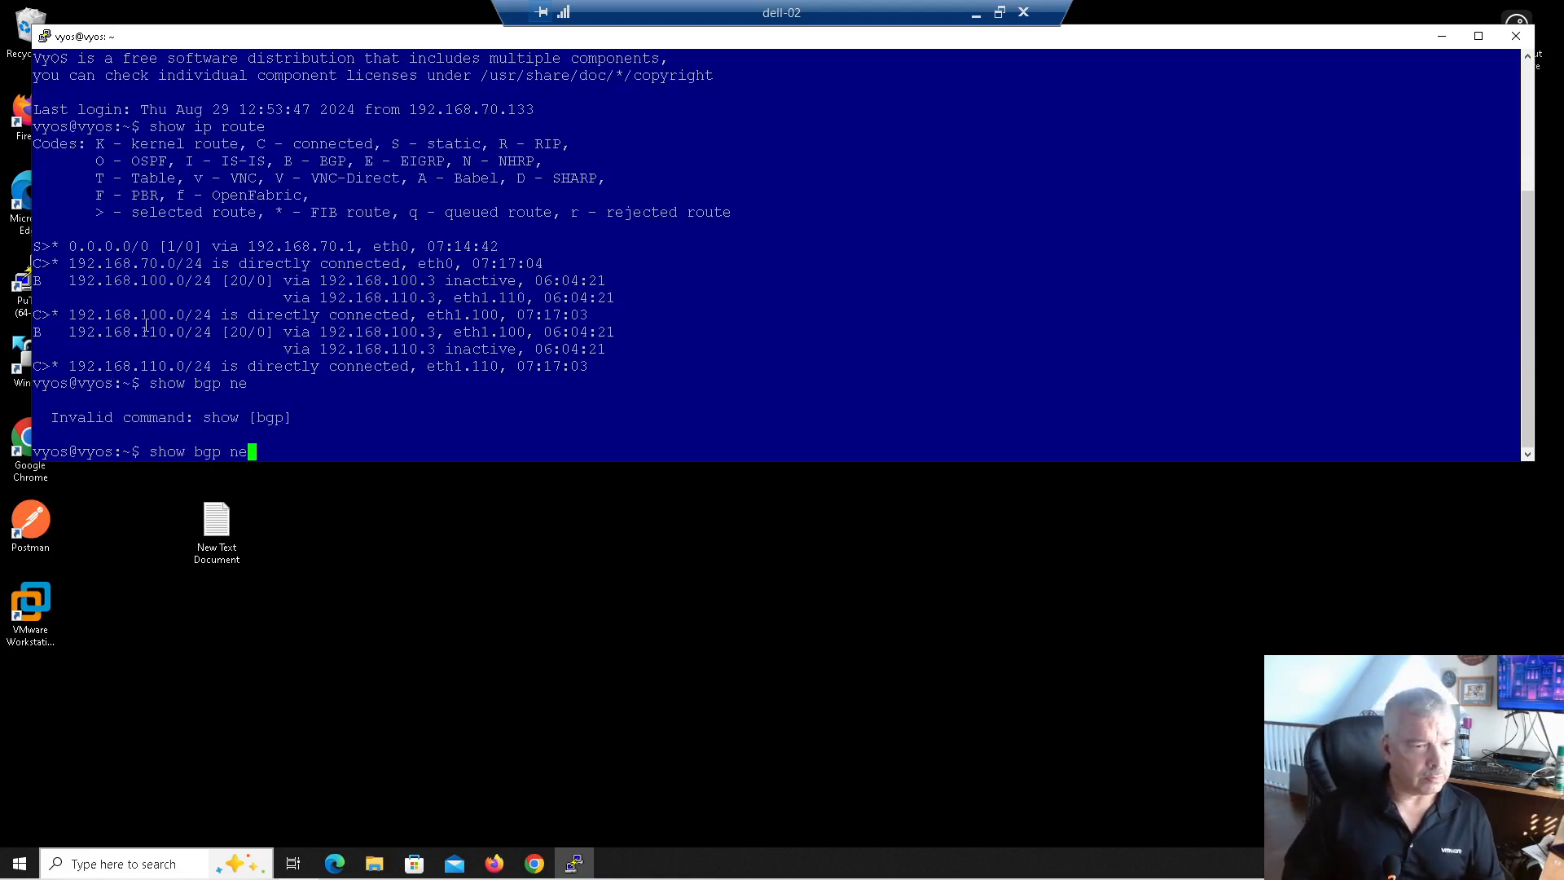
key("BackSpace")
key("BackSpace")
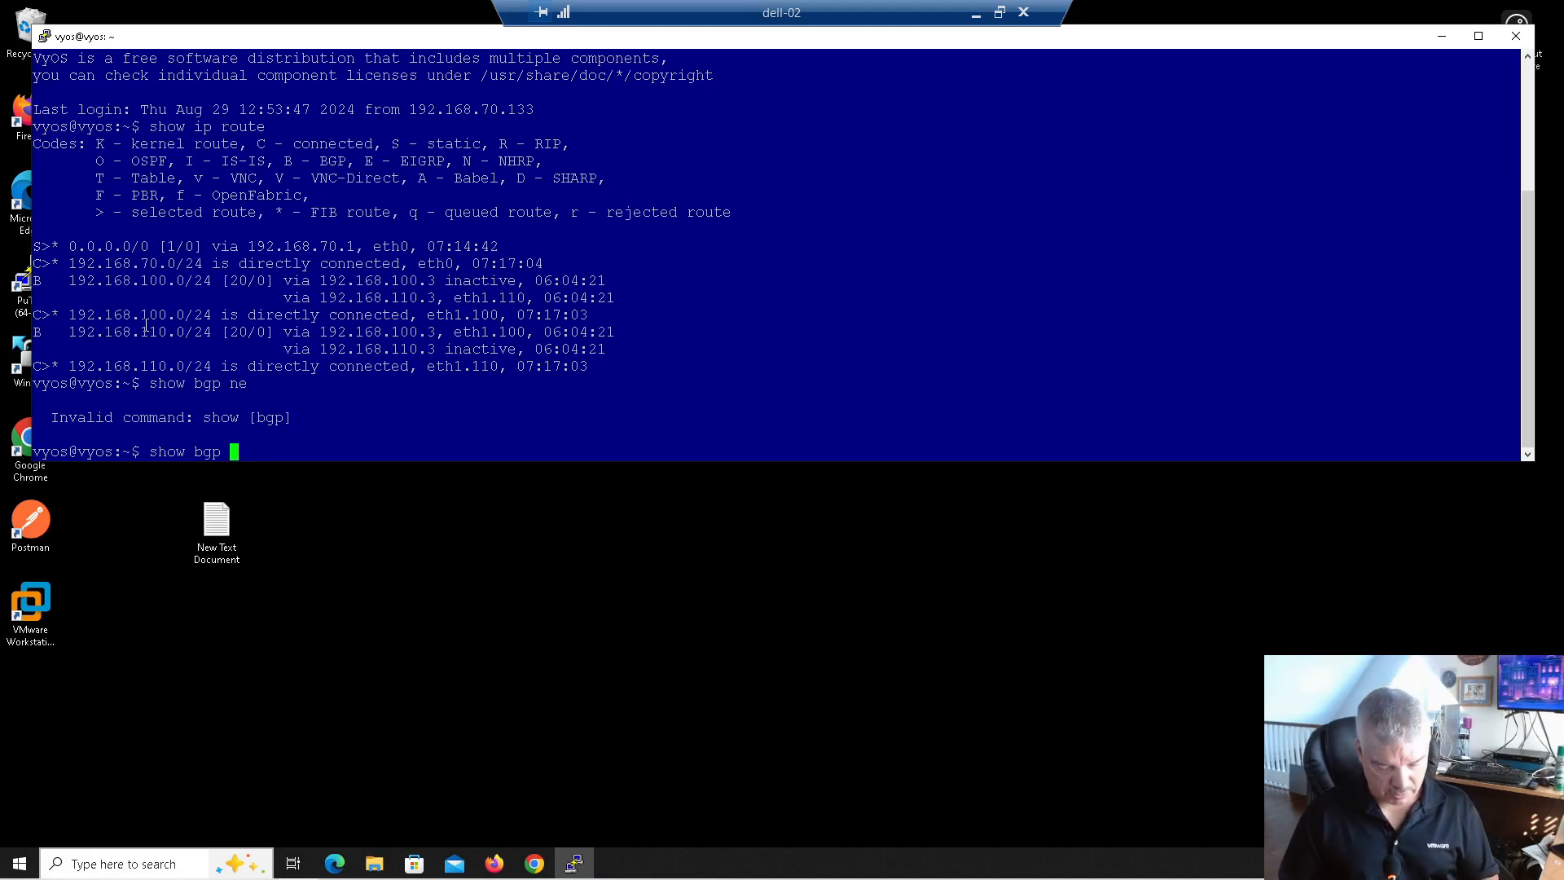
key("Tab")
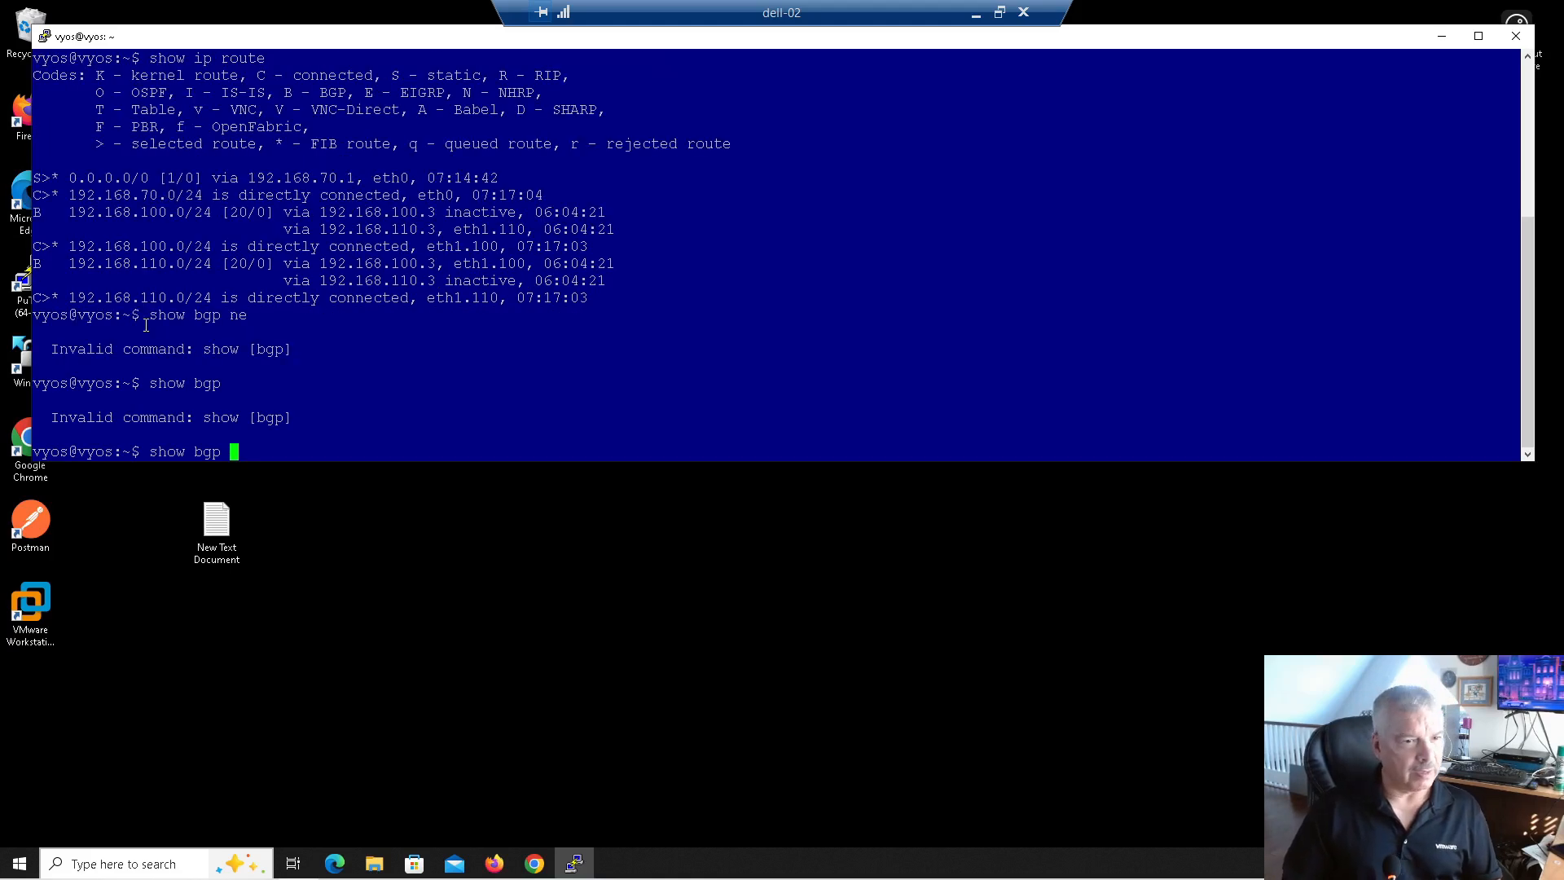
key("Return")
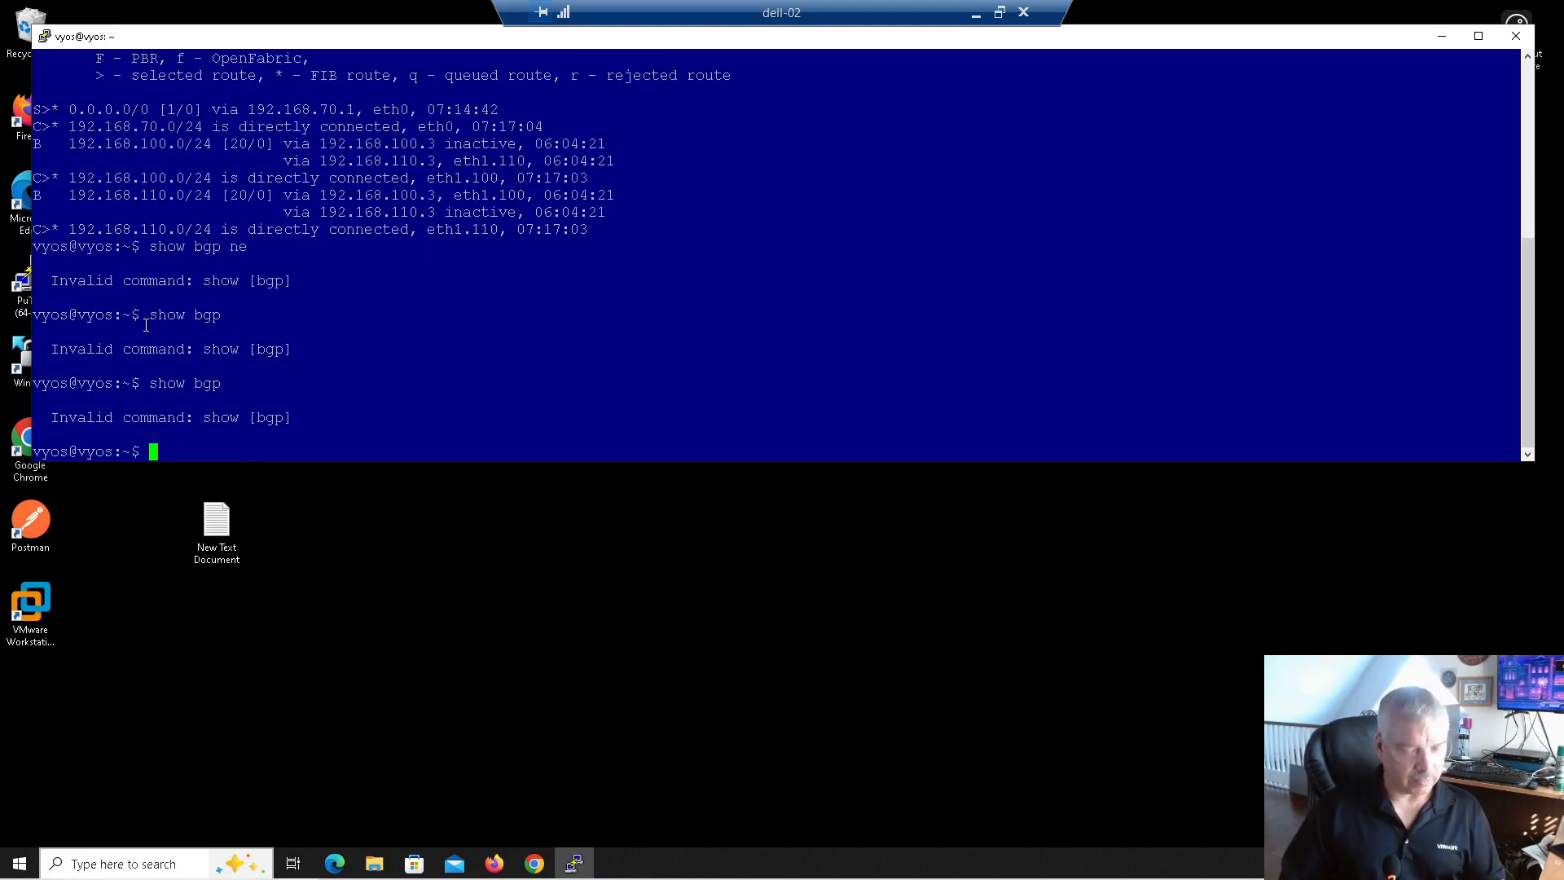
type("show ip bgp neighbors")
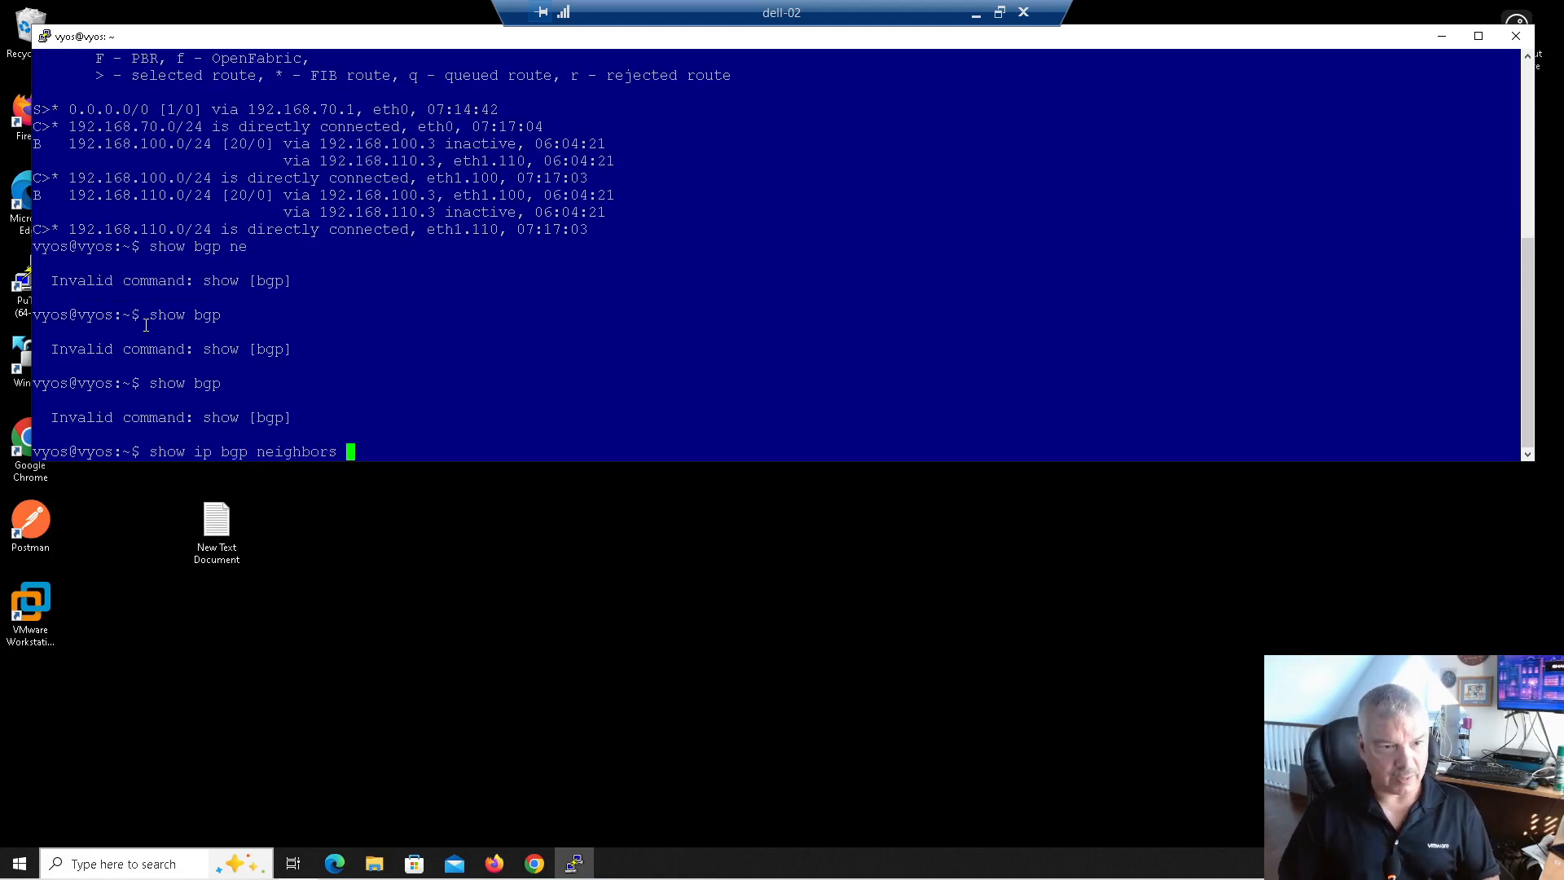
Step: Run 'show ip bgp neighbors' and highlight neighbor 192.168.100.2, its remote AS and router ID 192.168.110.2
key("Return")
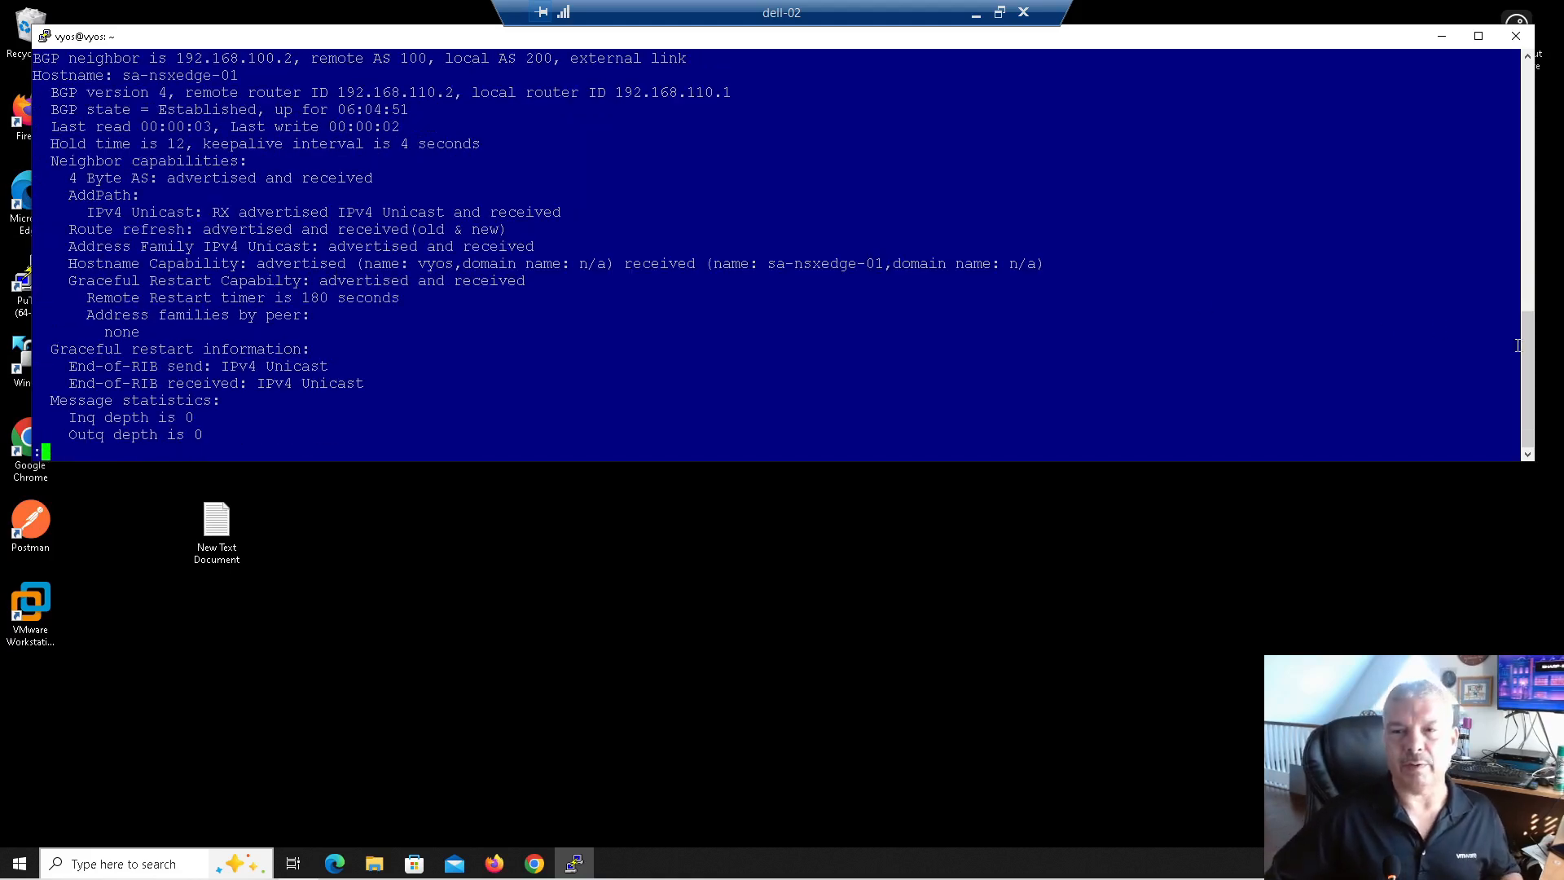
left_click_drag(1522, 340, 1513, 318)
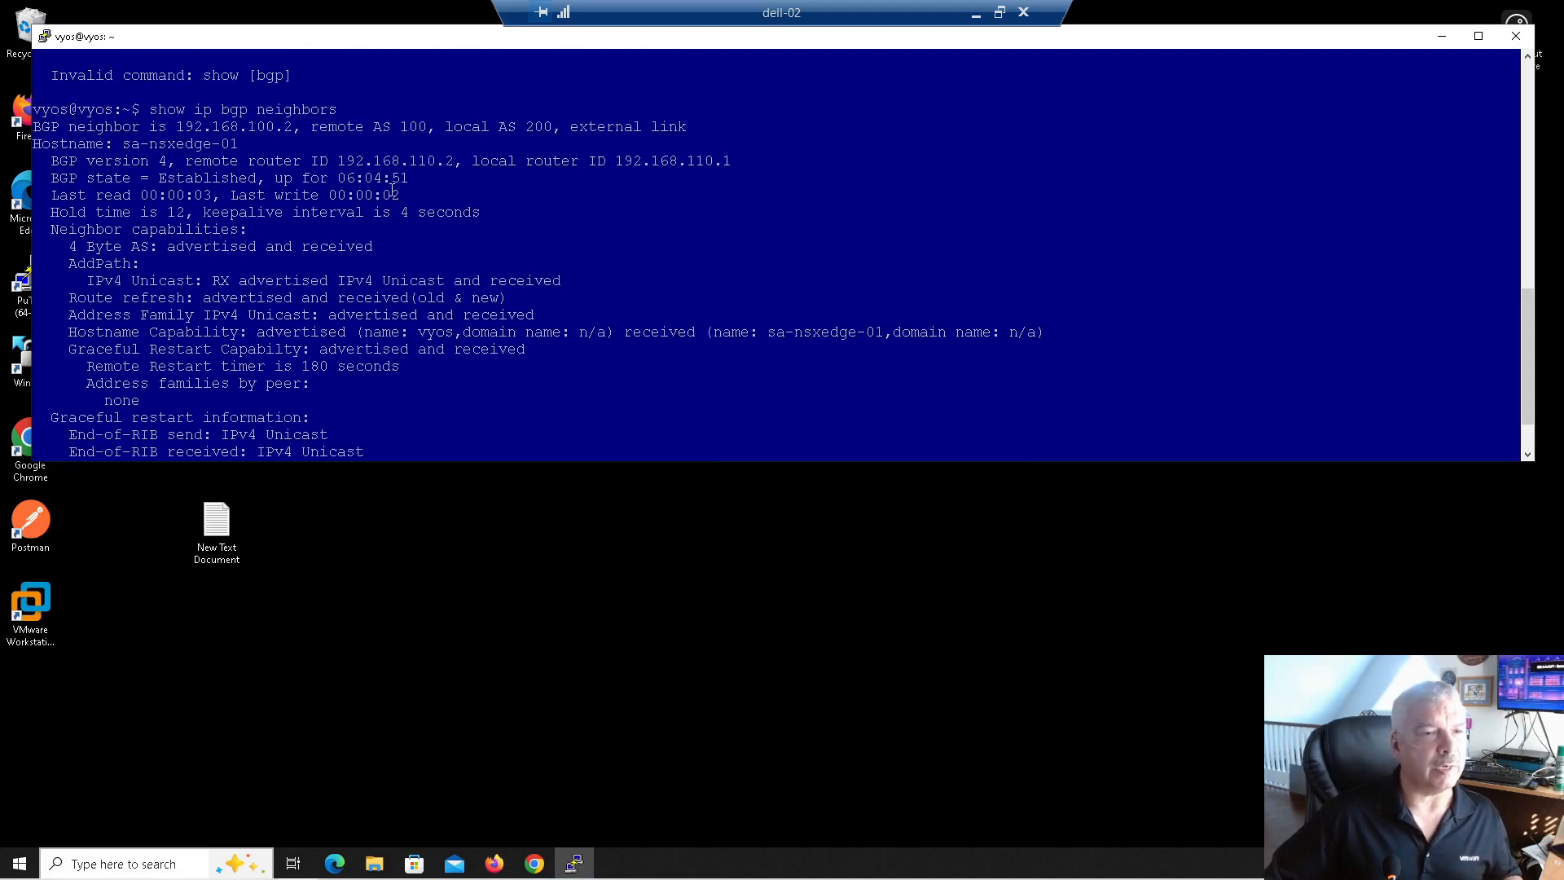
left_click_drag(181, 126, 428, 127)
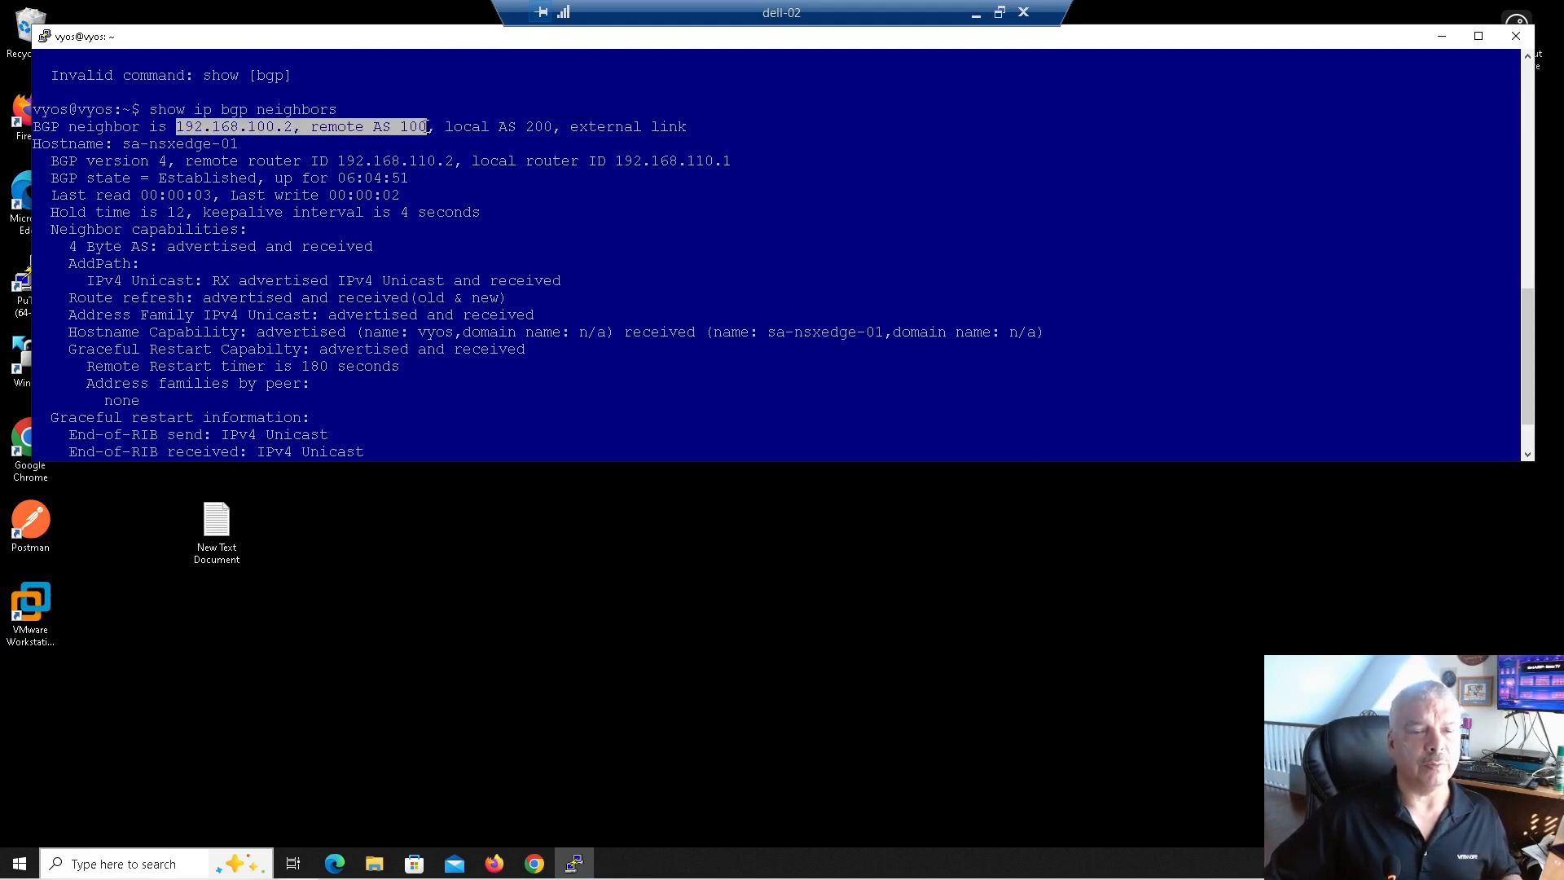
left_click_drag(340, 161, 460, 159)
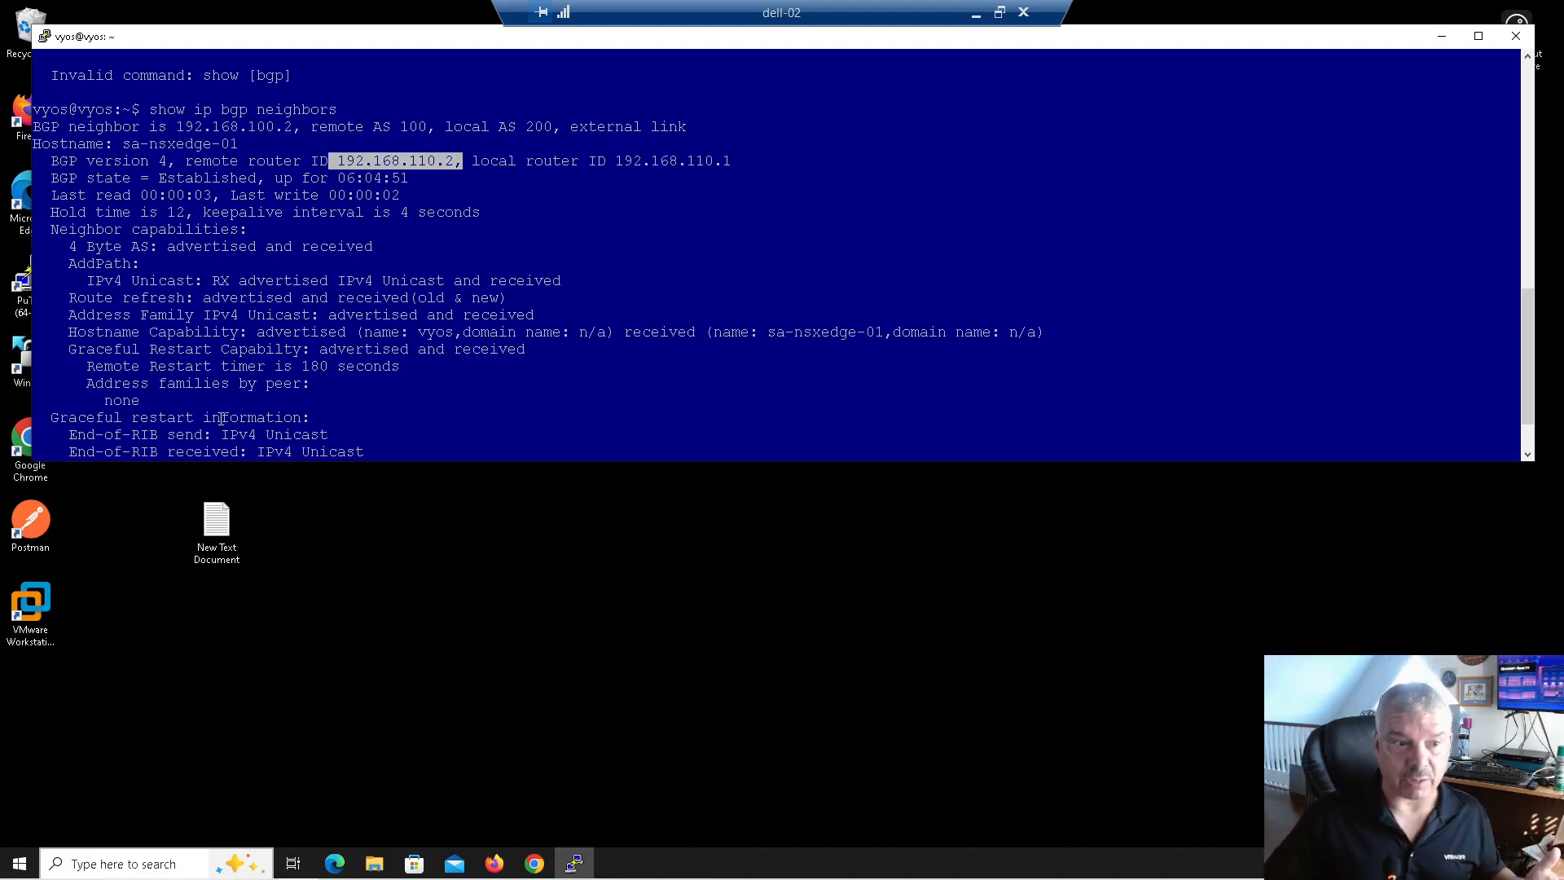
double_click(20, 281)
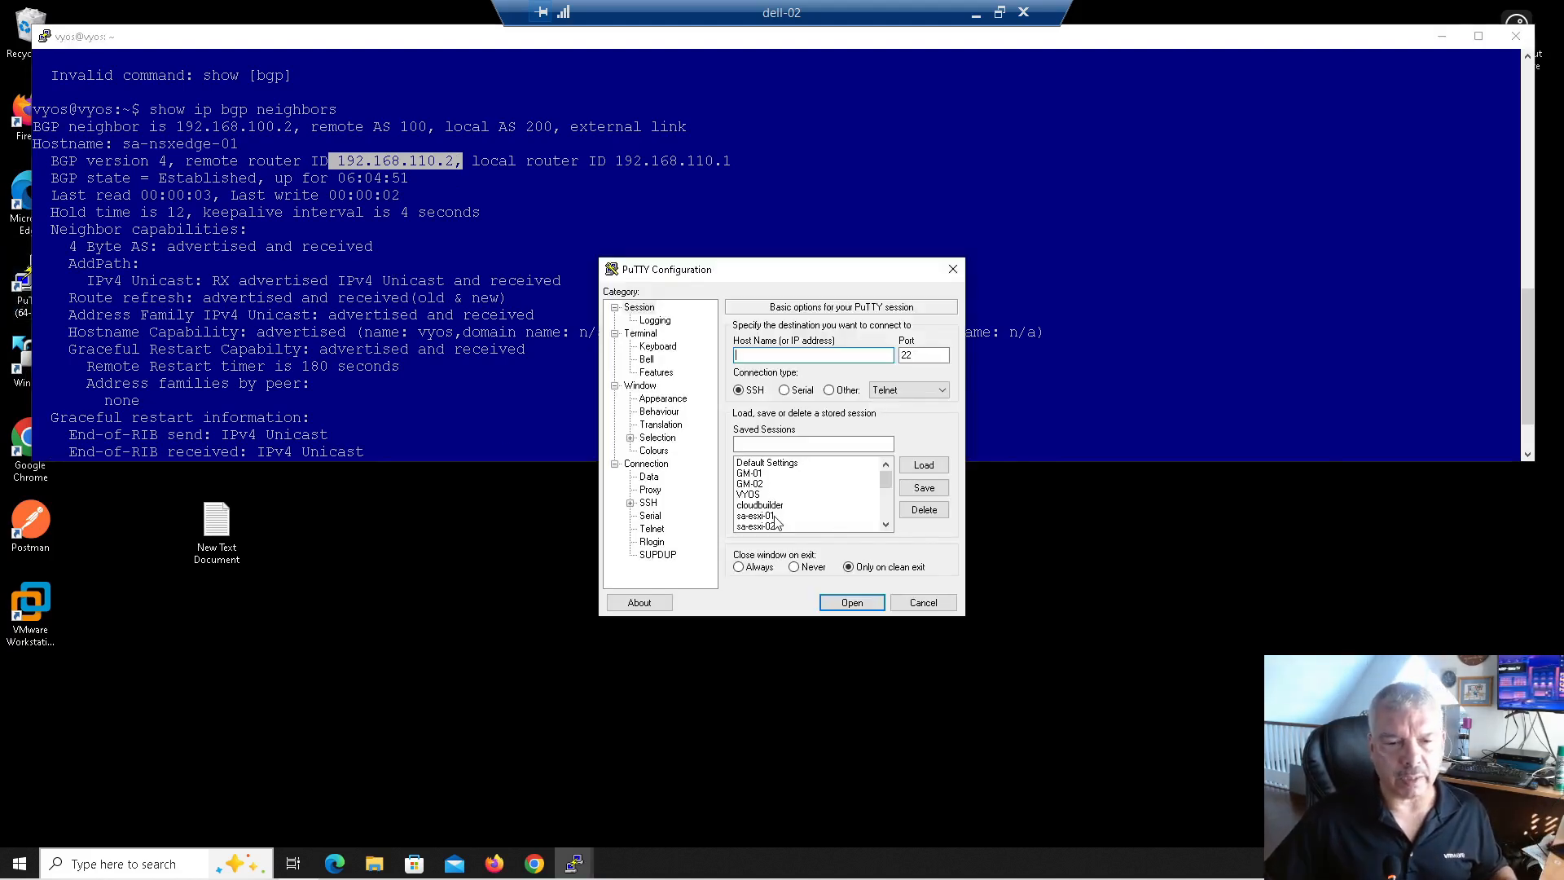
Step: Open the saved sa-nsxedge-01 PuTTY session and log in as admin with the password
scroll(778, 522, "down", 1)
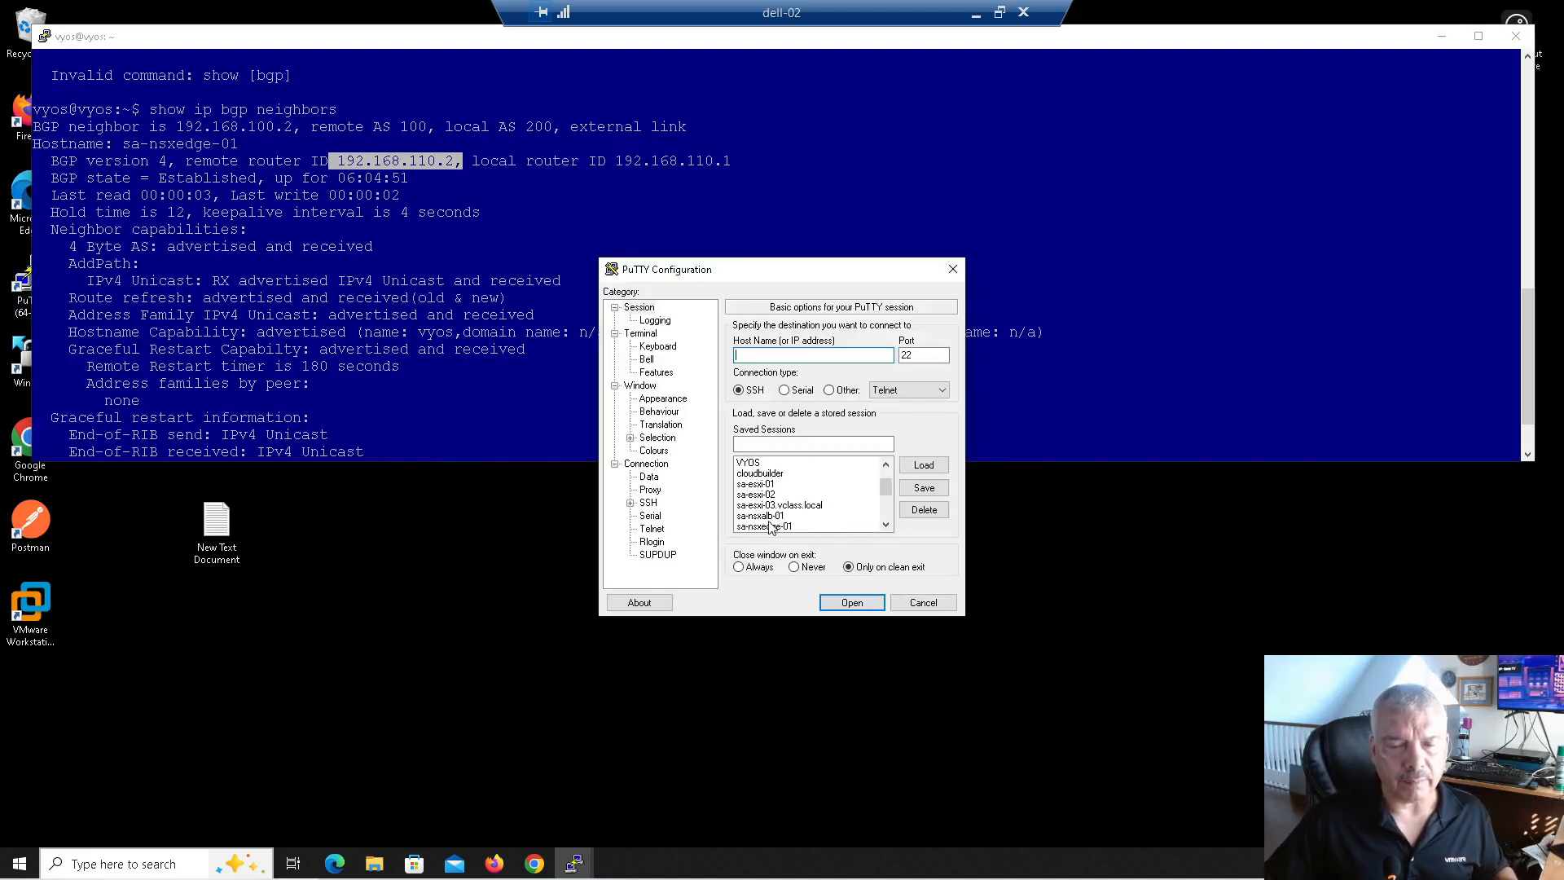
scroll(784, 535, "down", 1)
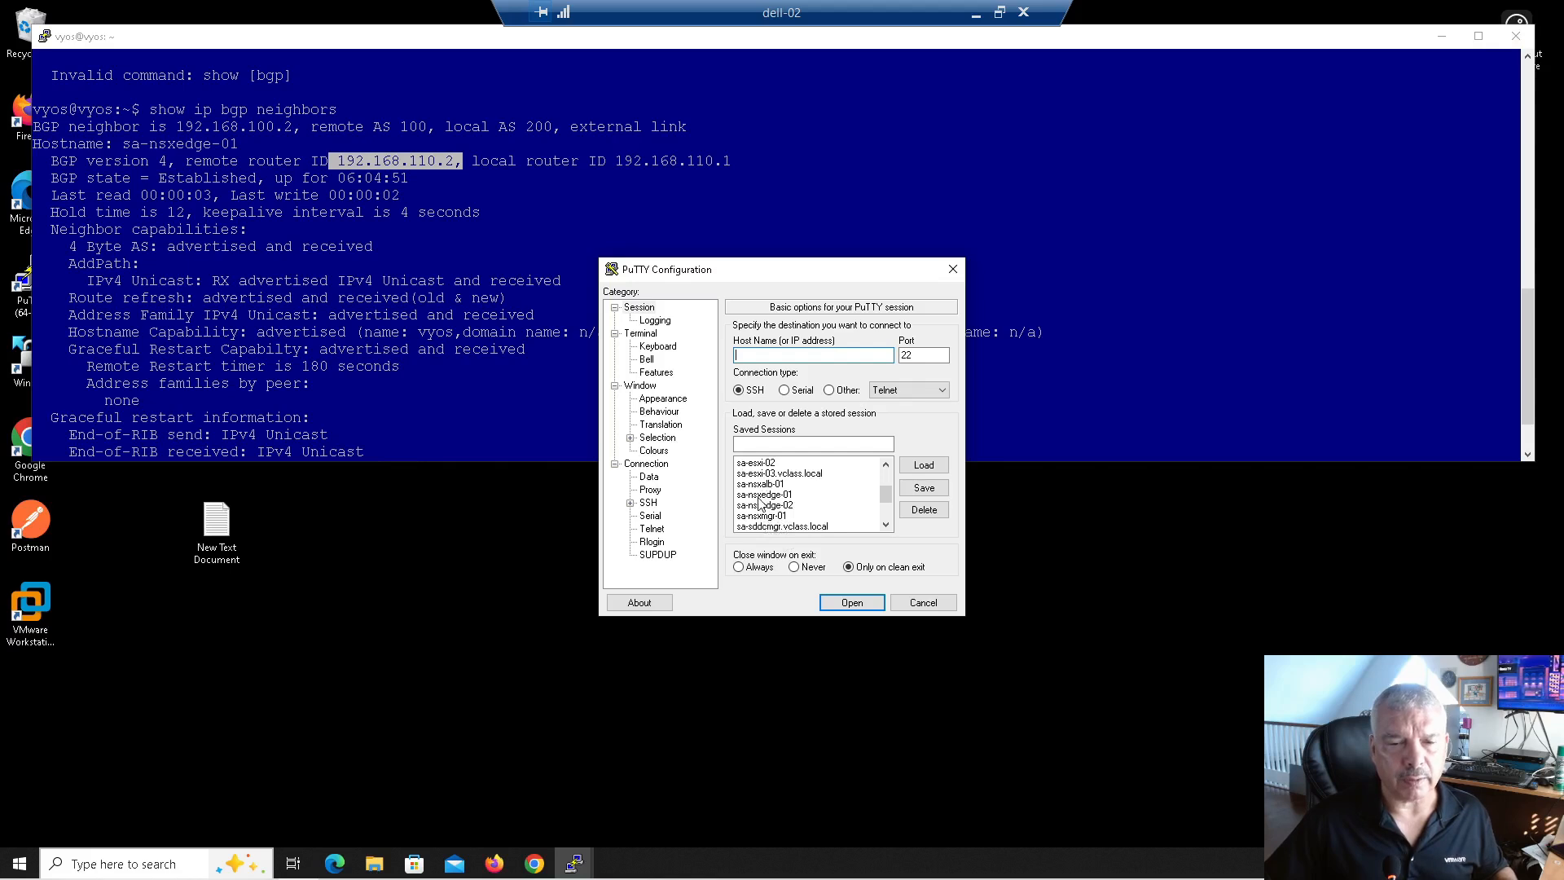
double_click(760, 504)
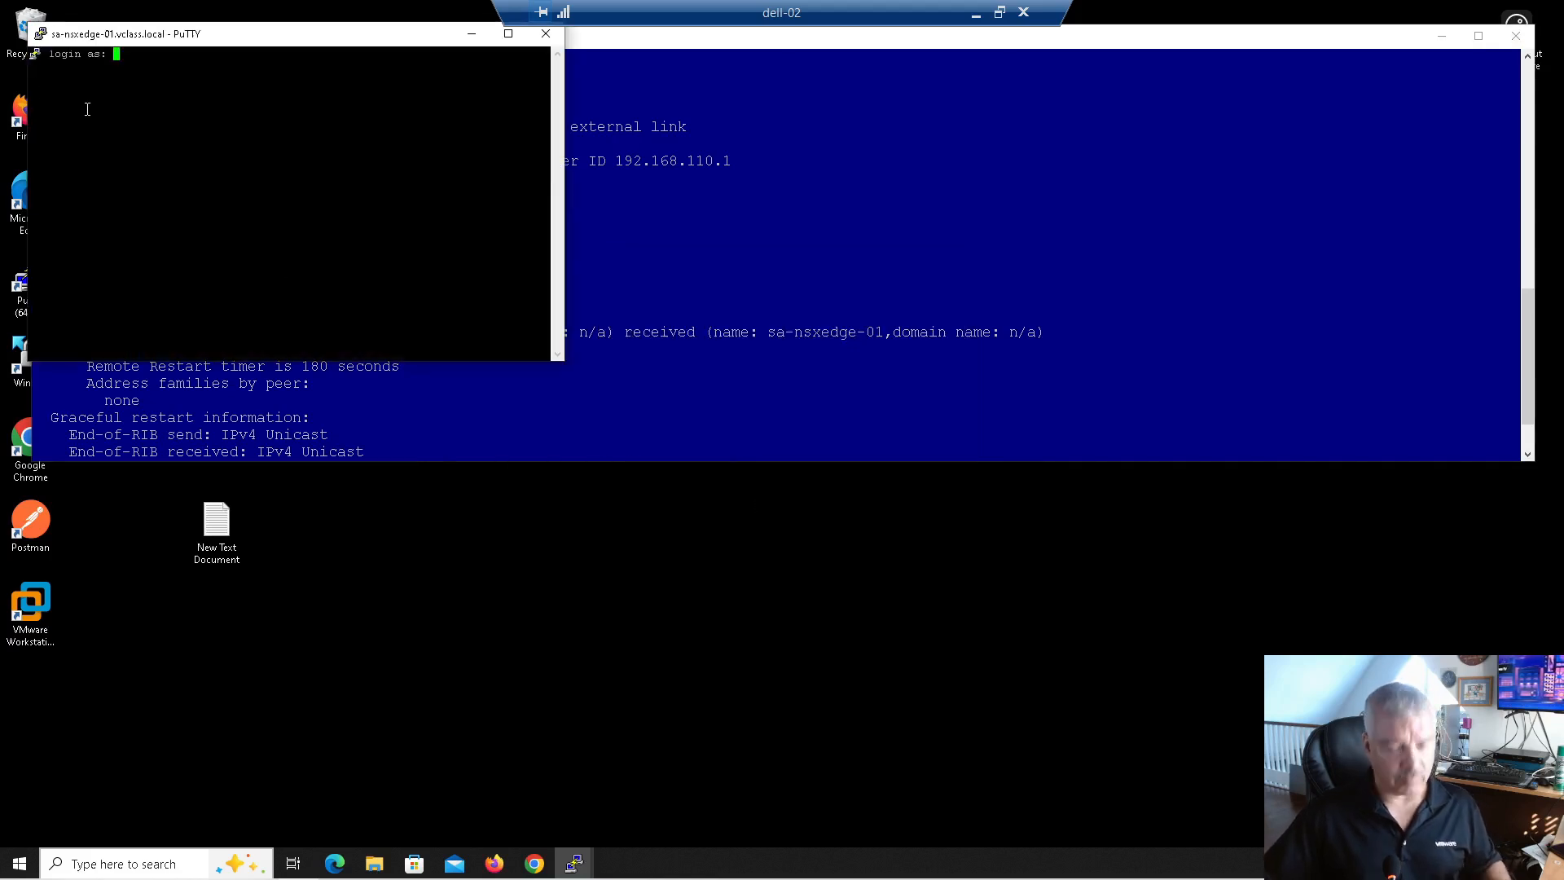
type("admin")
key("Return")
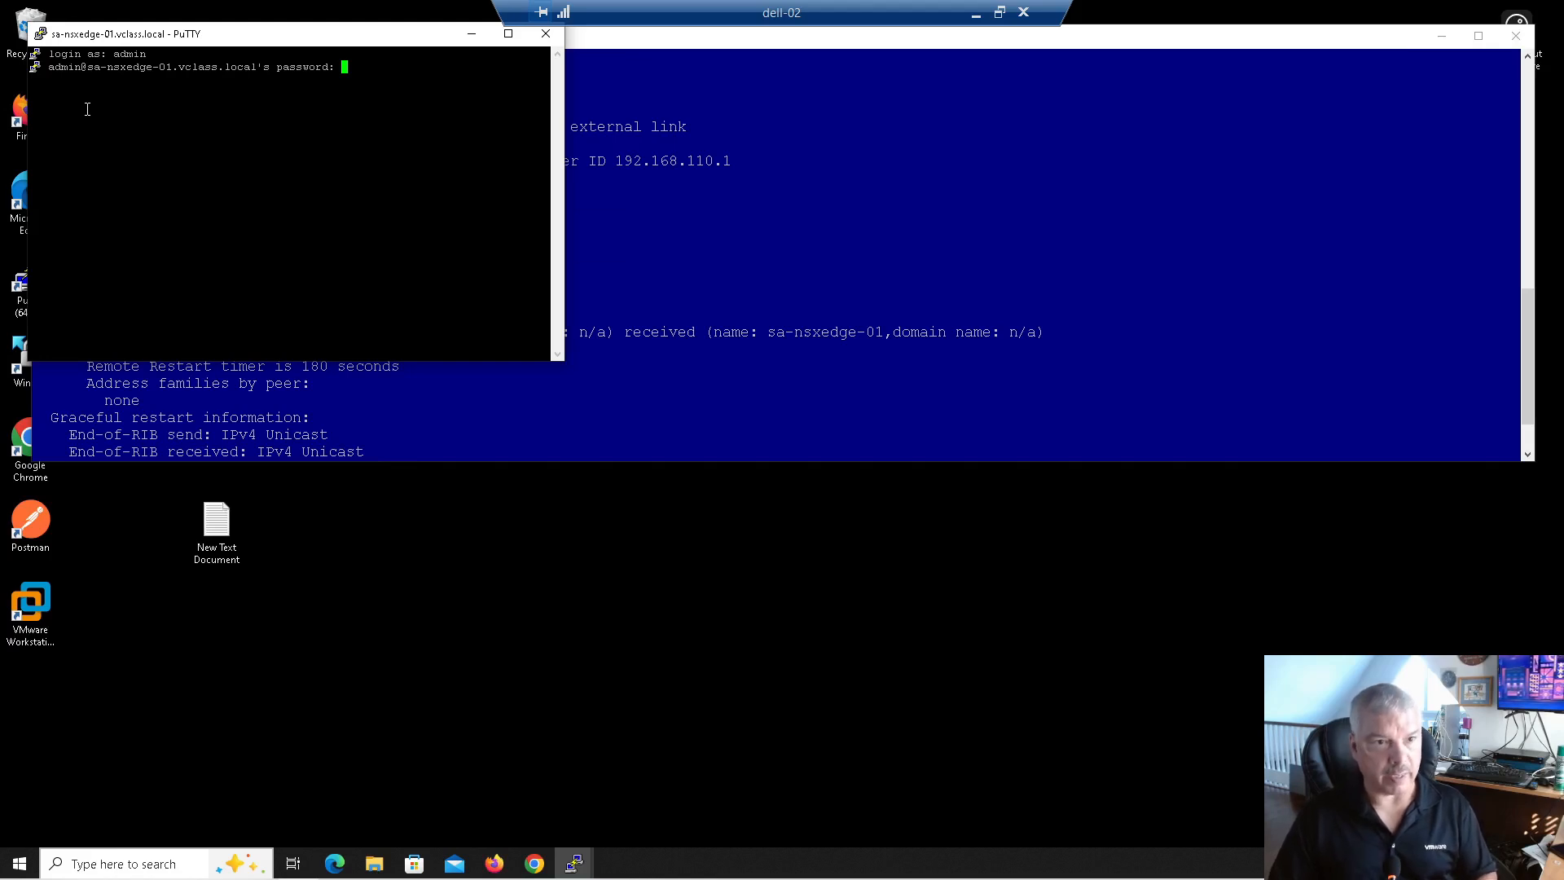
key("Return")
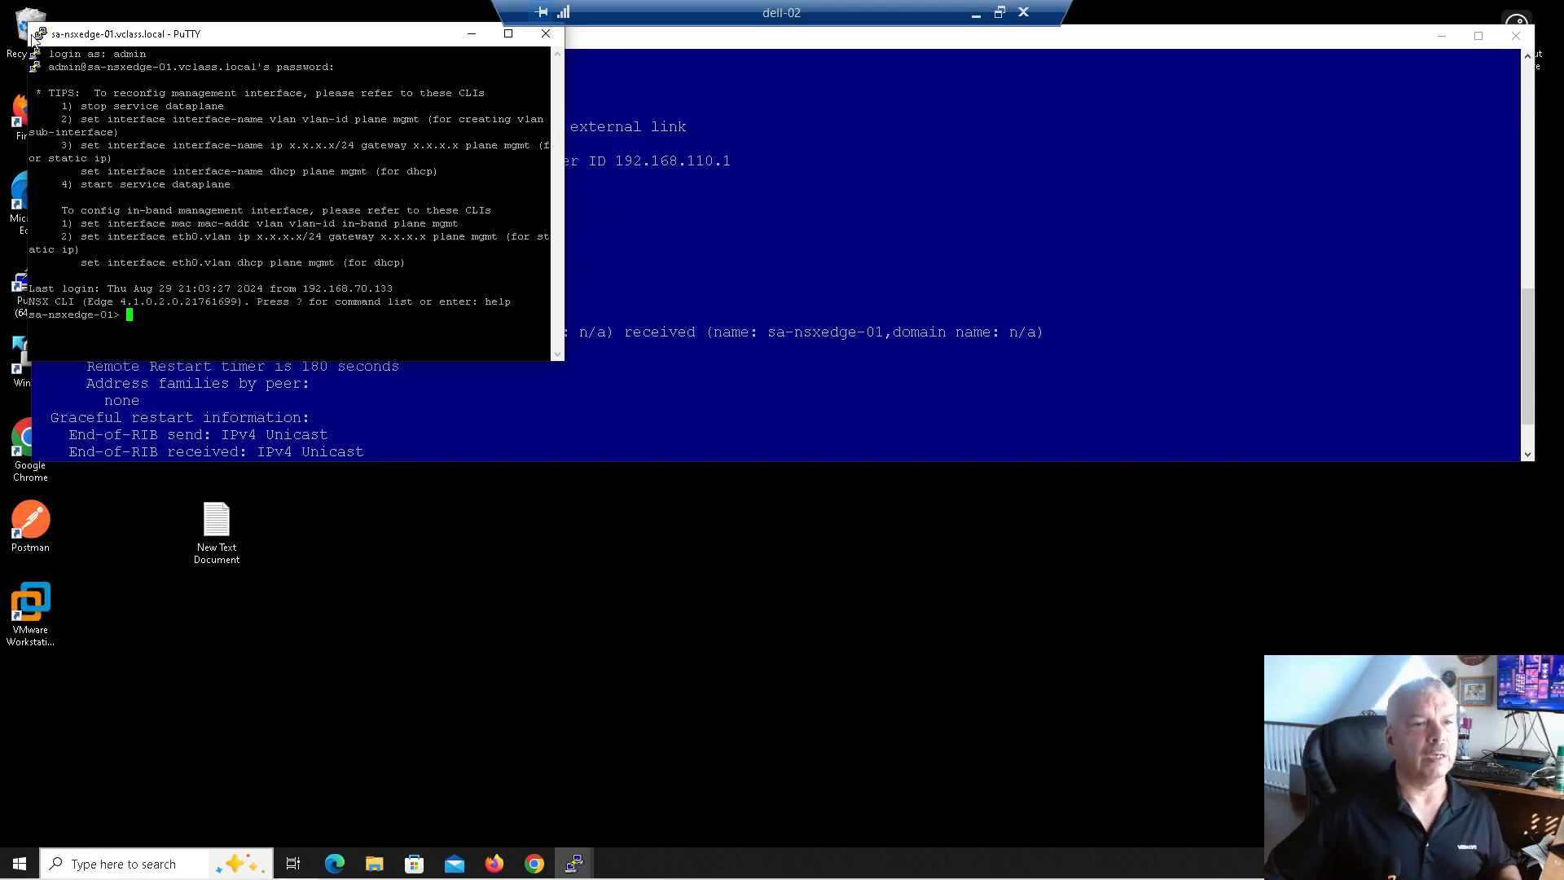
Step: Set the edge session's terminal font to Courier New 14 point
left_click(39, 35)
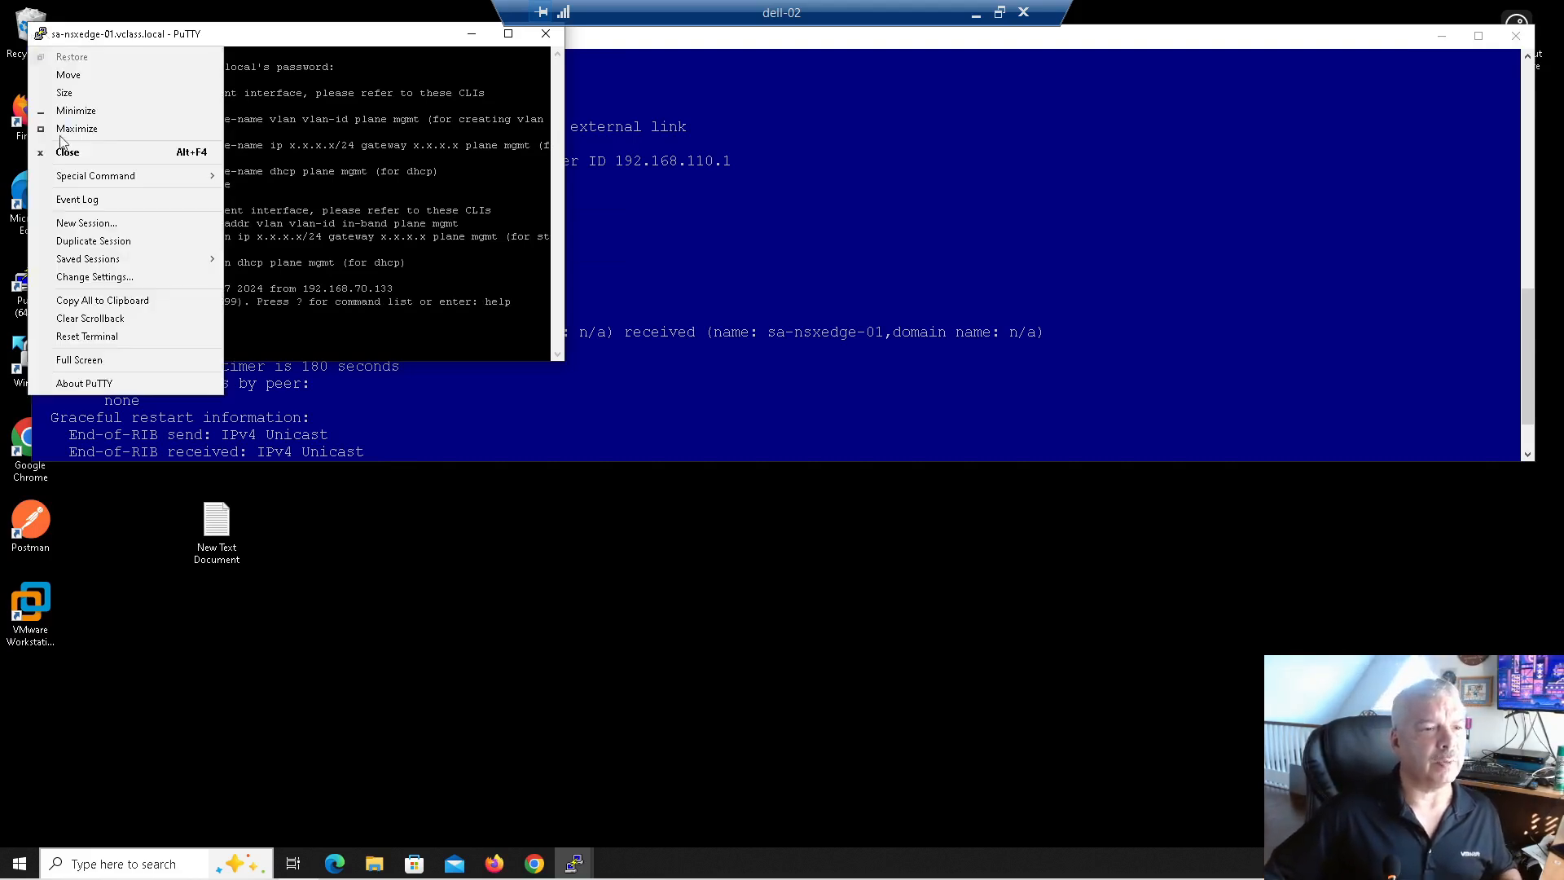
left_click(105, 277)
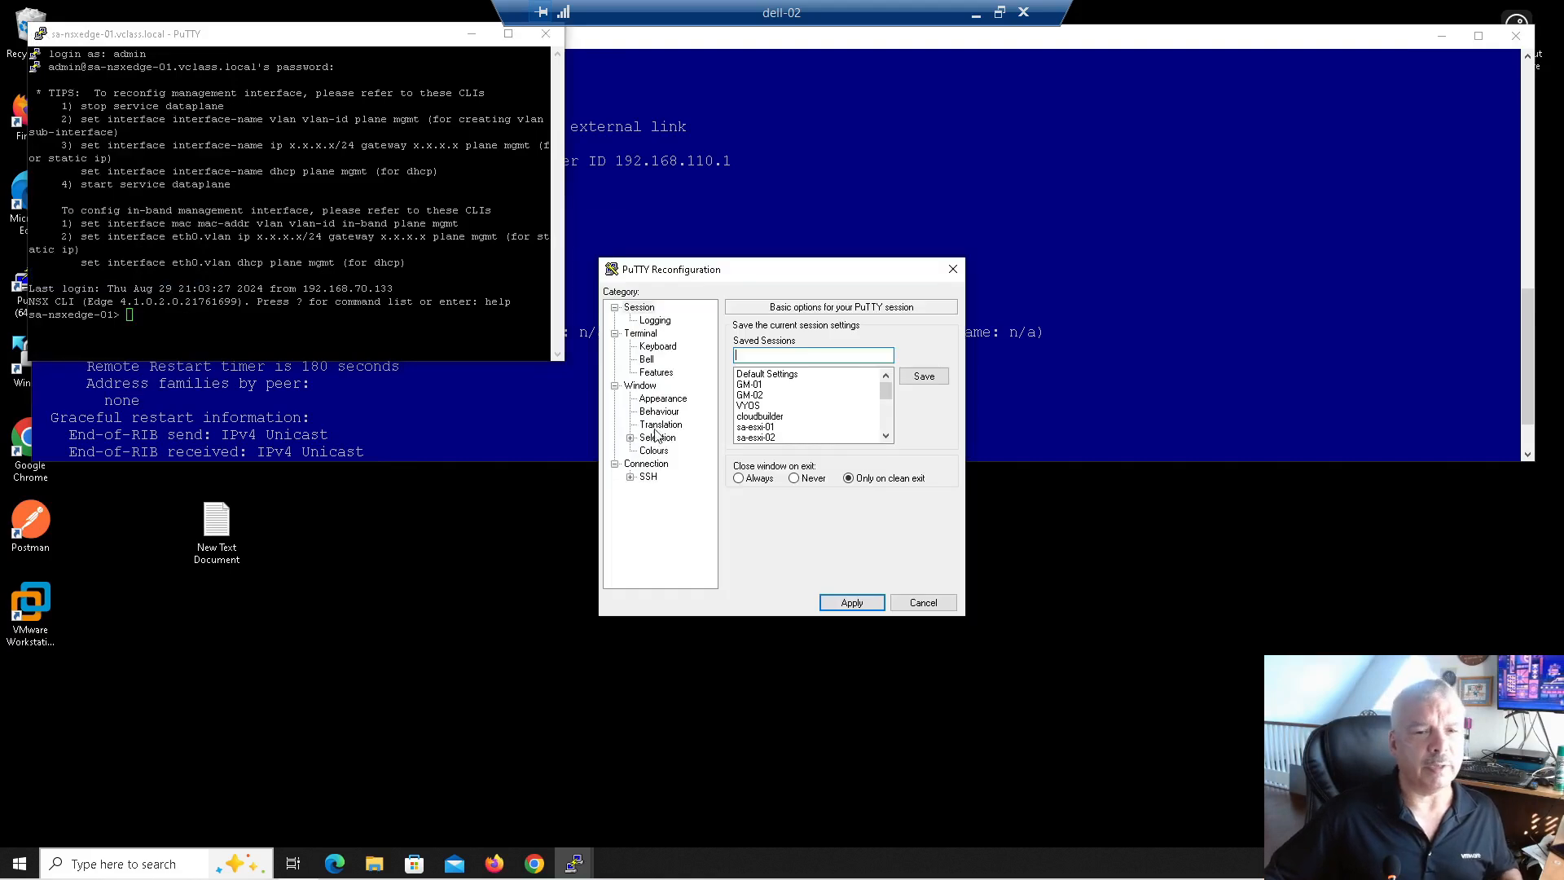
left_click(664, 399)
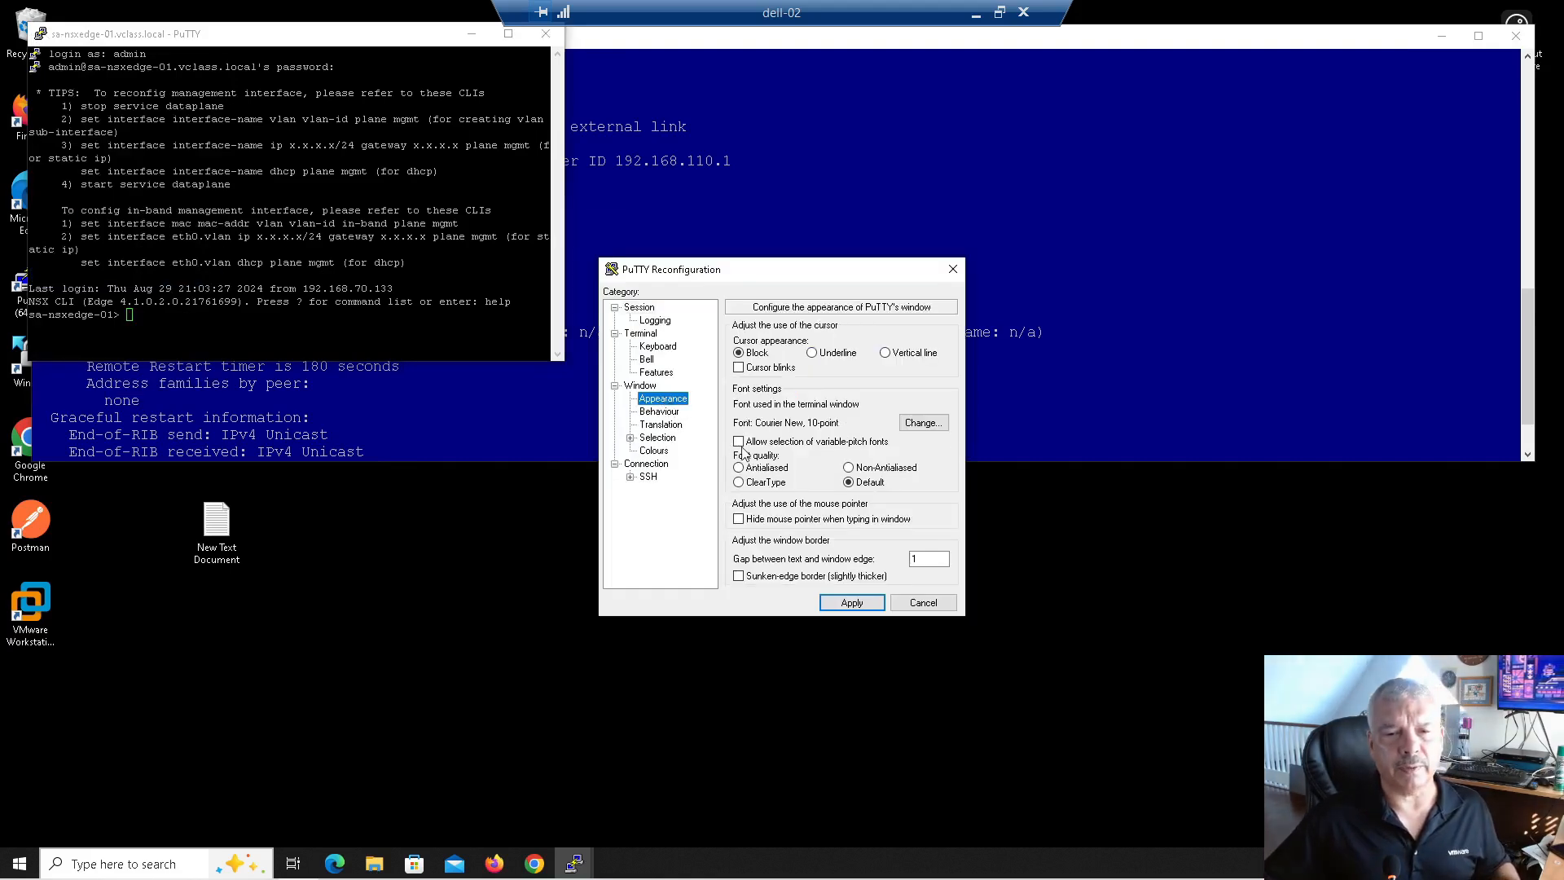
left_click(922, 424)
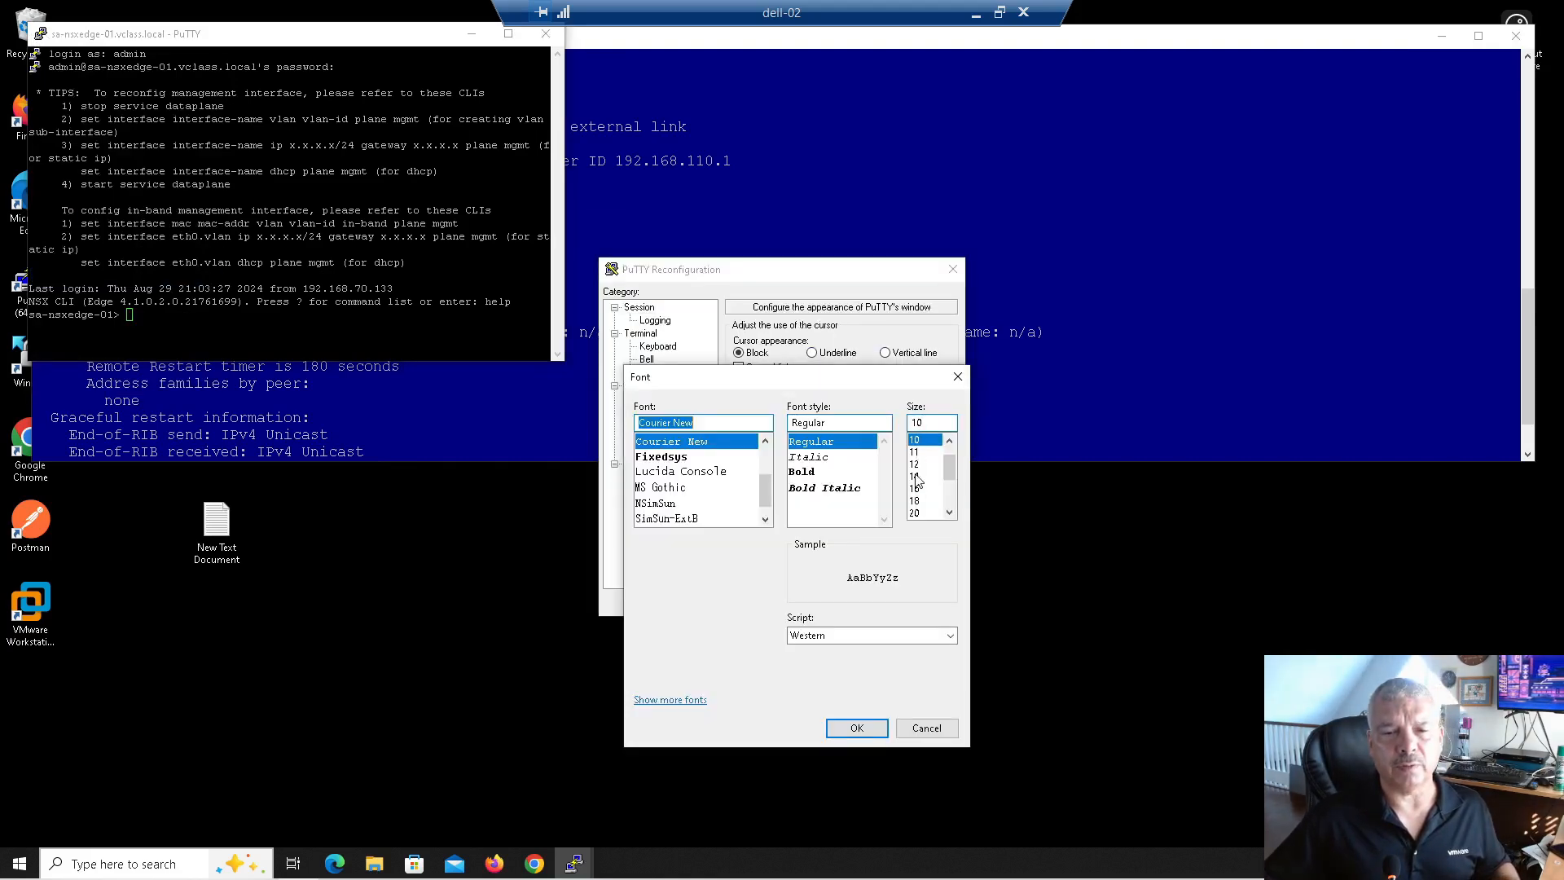
left_click(916, 476)
left_click(857, 728)
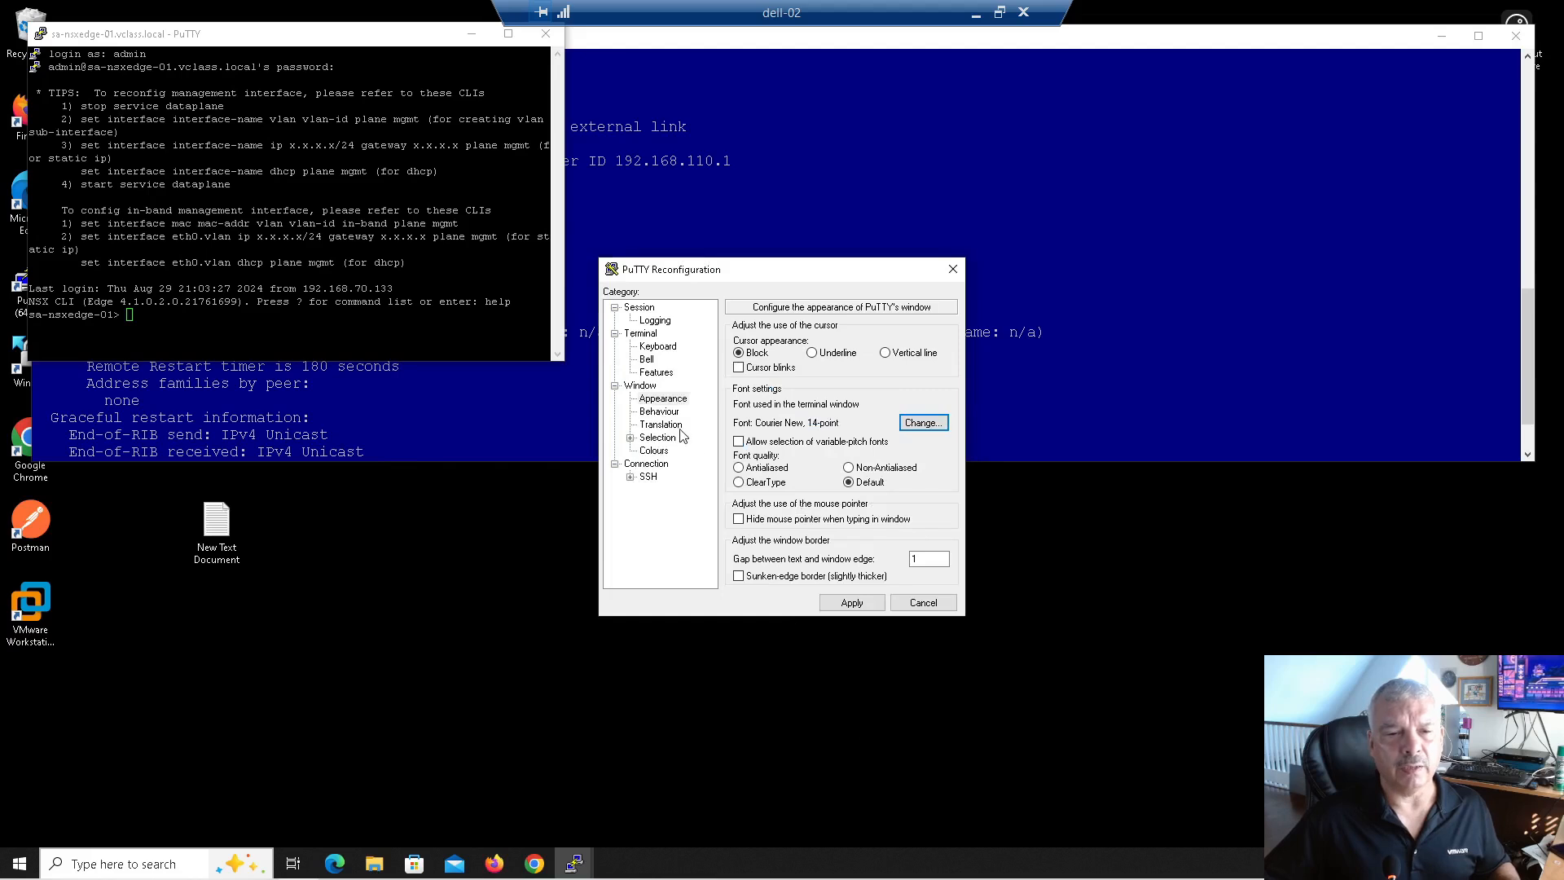
Step: Make the default background dark green (0/64/0), apply it, then widen and lower the window
left_click(653, 452)
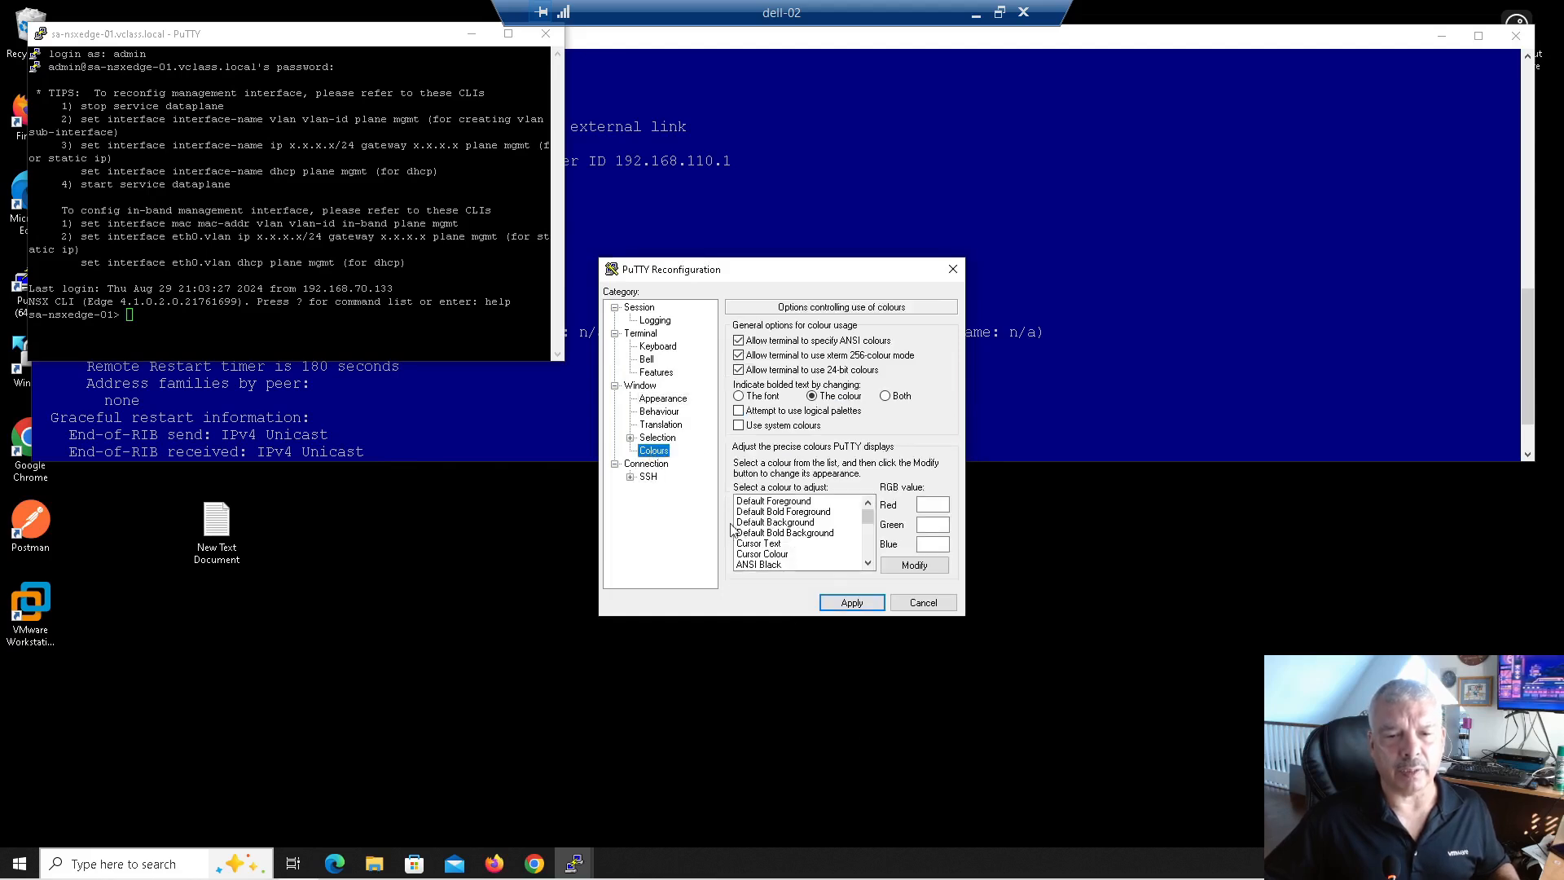
left_click(776, 523)
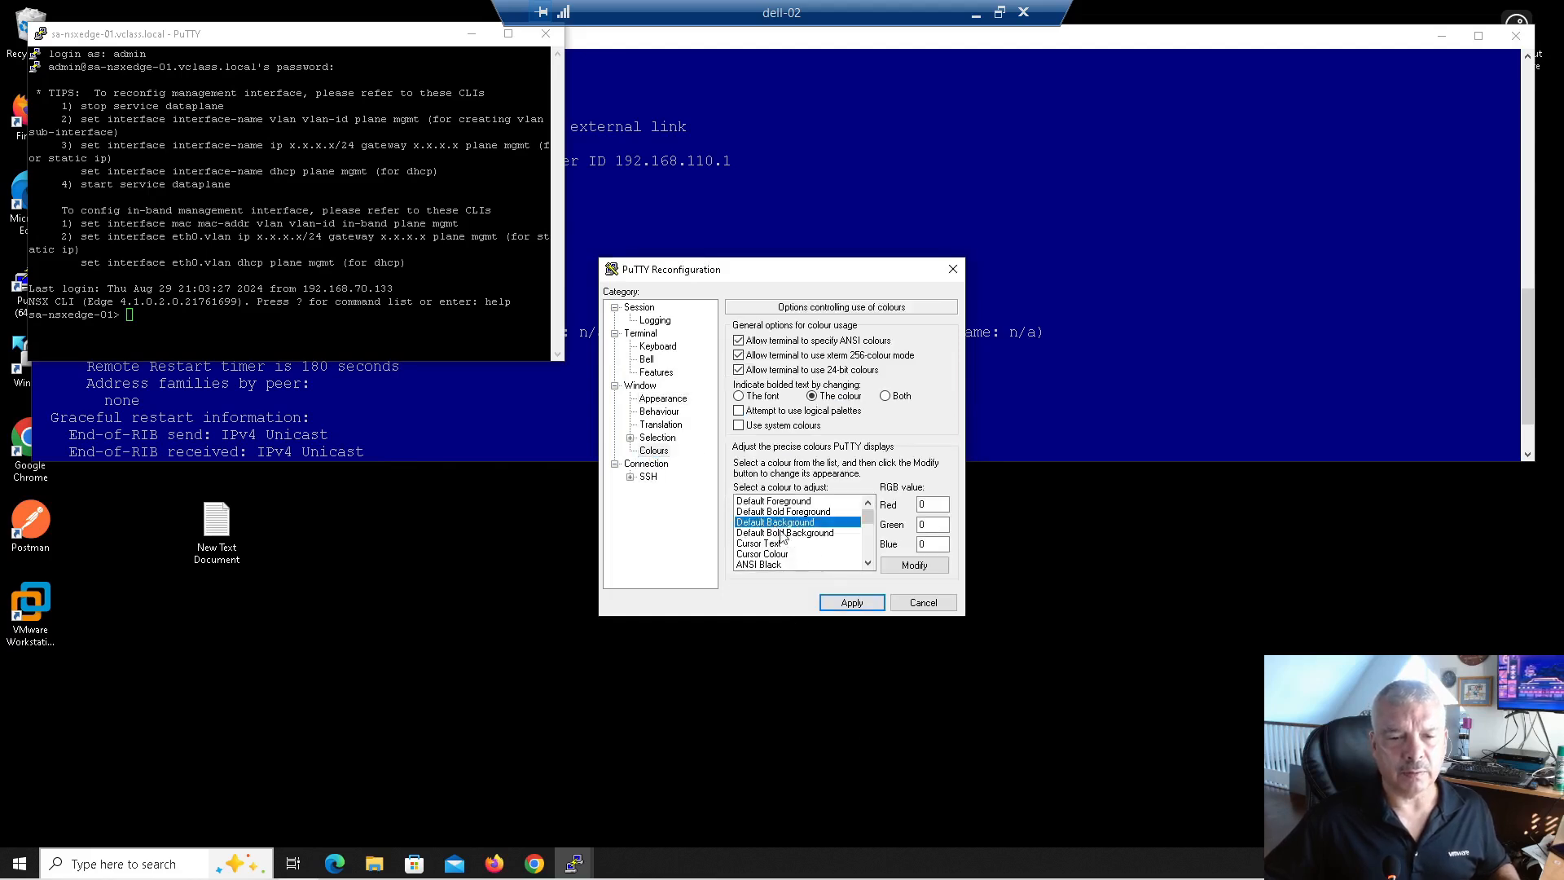
left_click(892, 566)
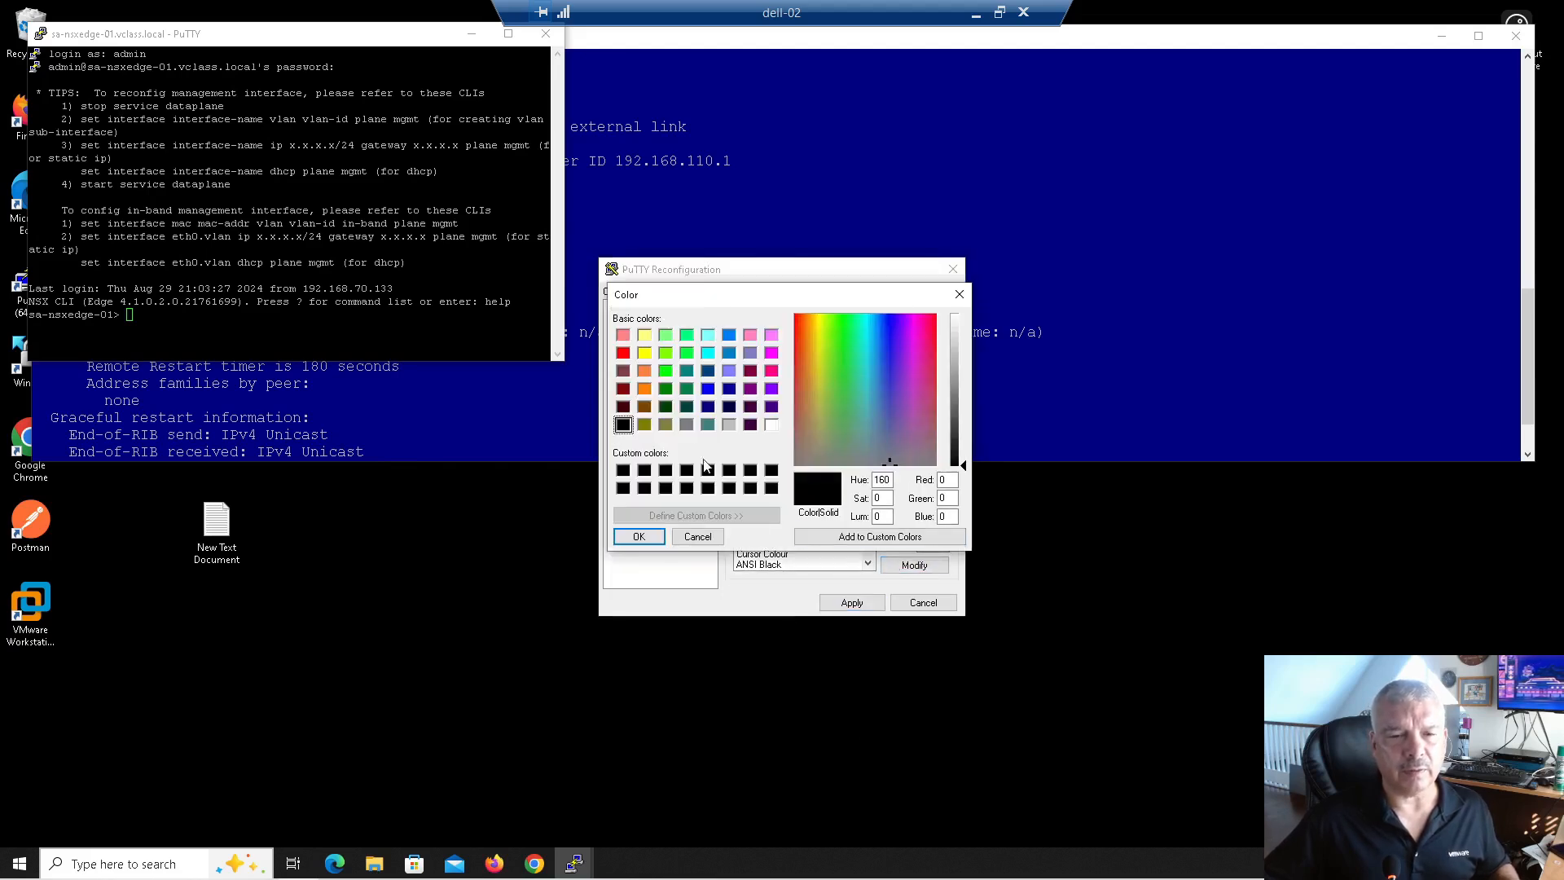
left_click(665, 406)
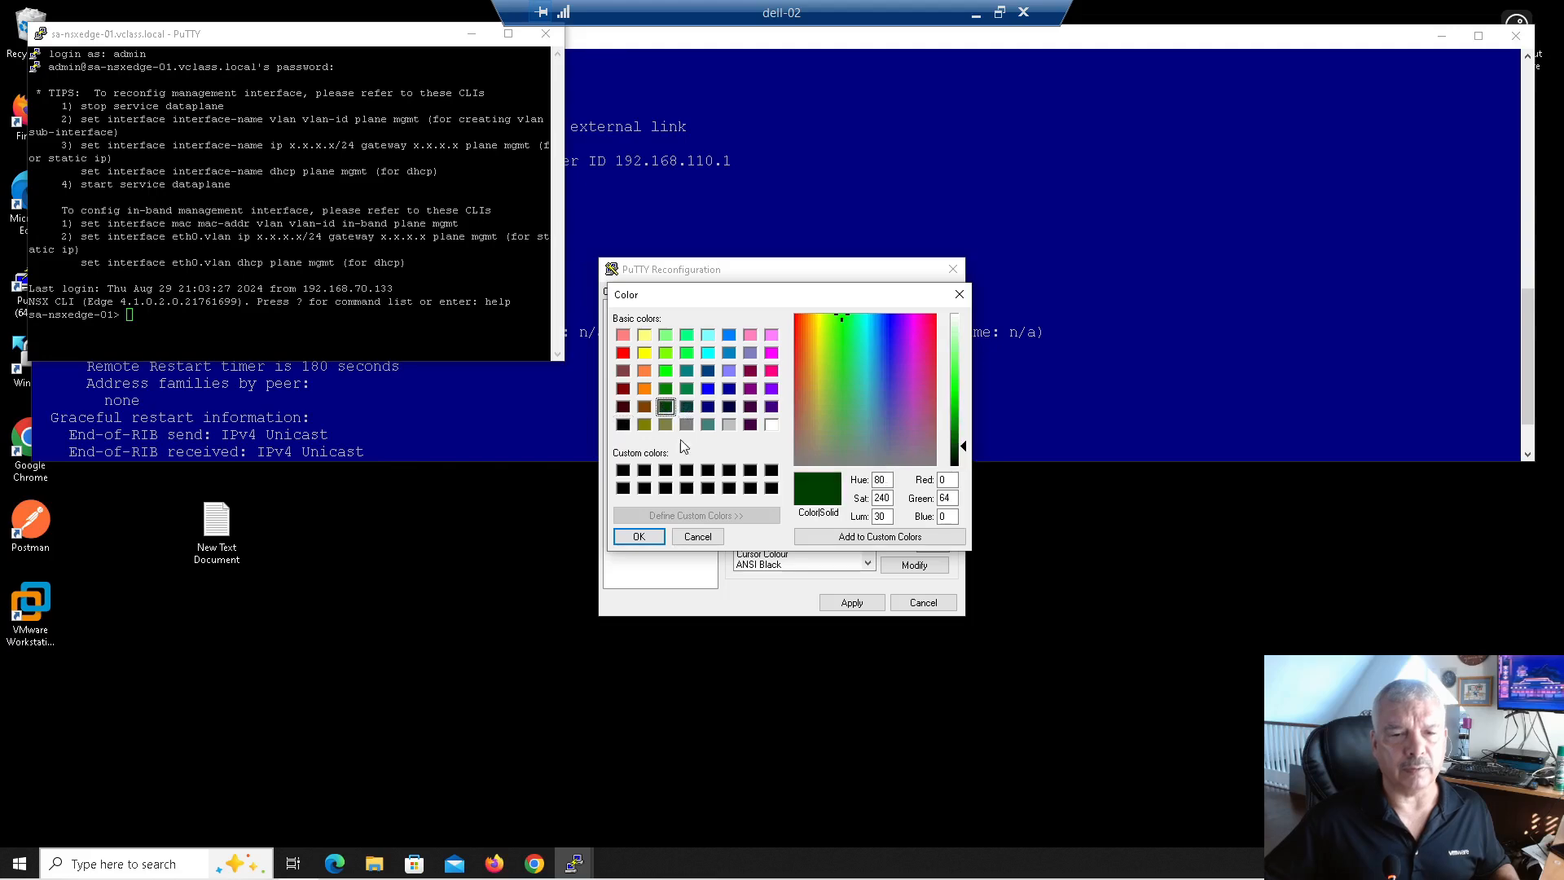
left_click(638, 538)
left_click(843, 606)
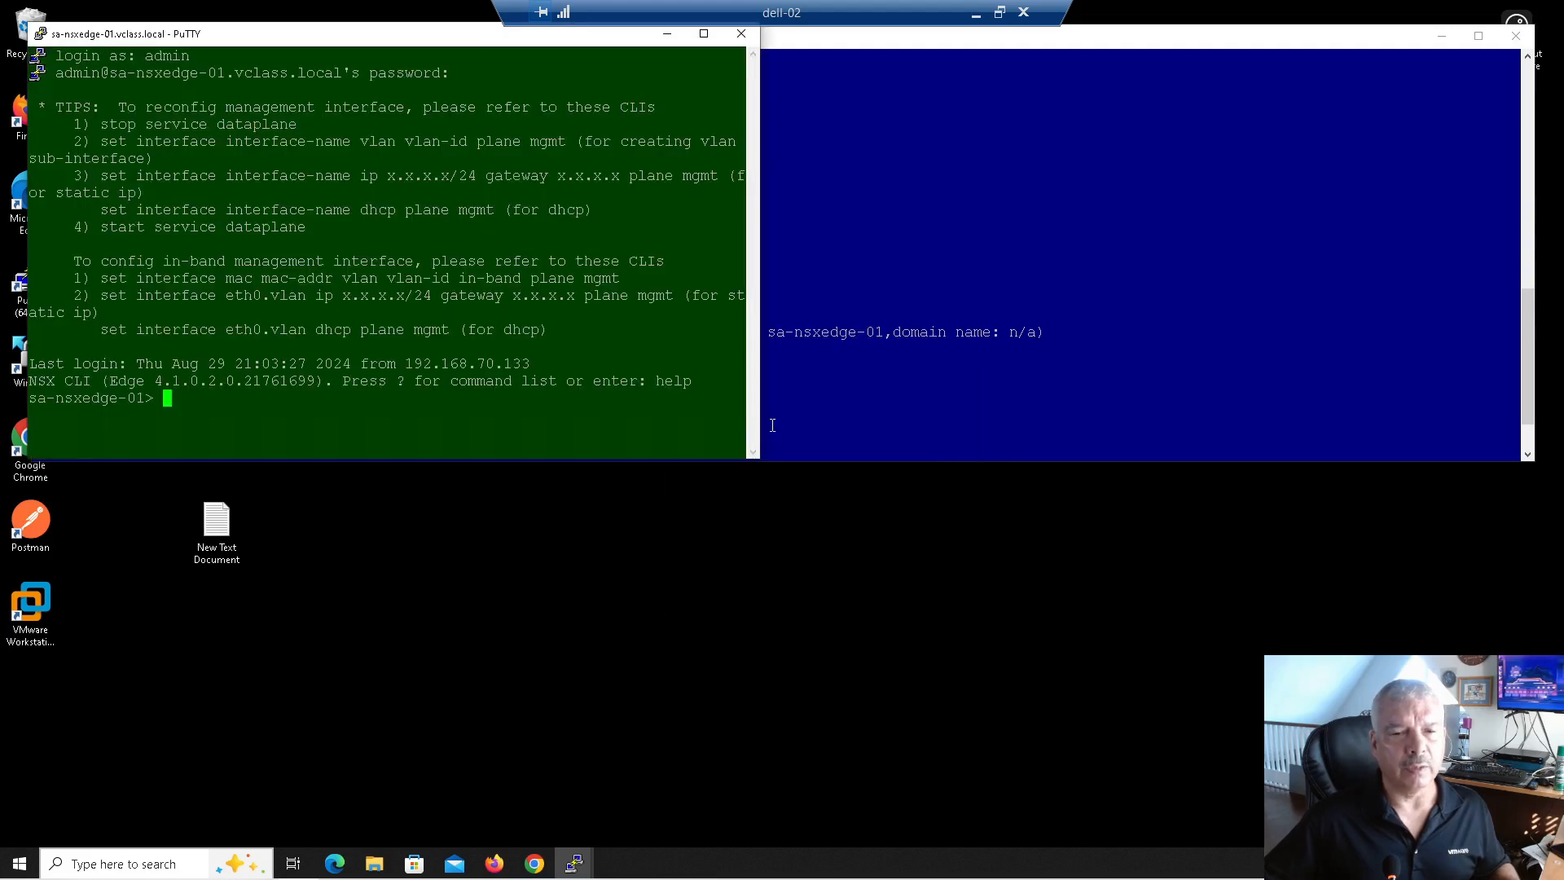
left_click_drag(761, 411, 1421, 489)
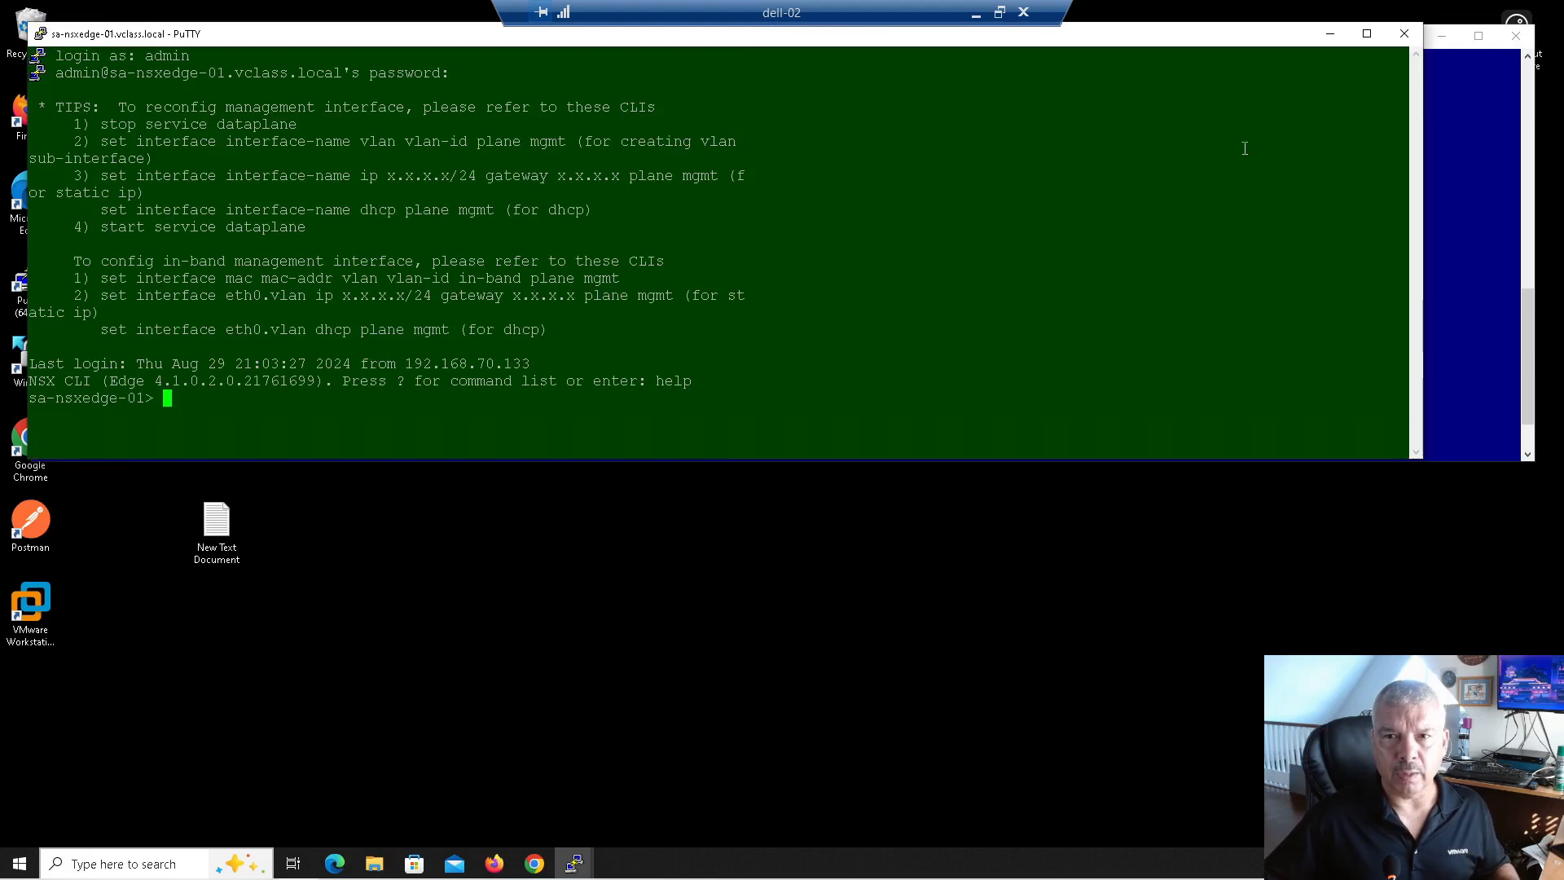
left_click_drag(1163, 39, 1187, 396)
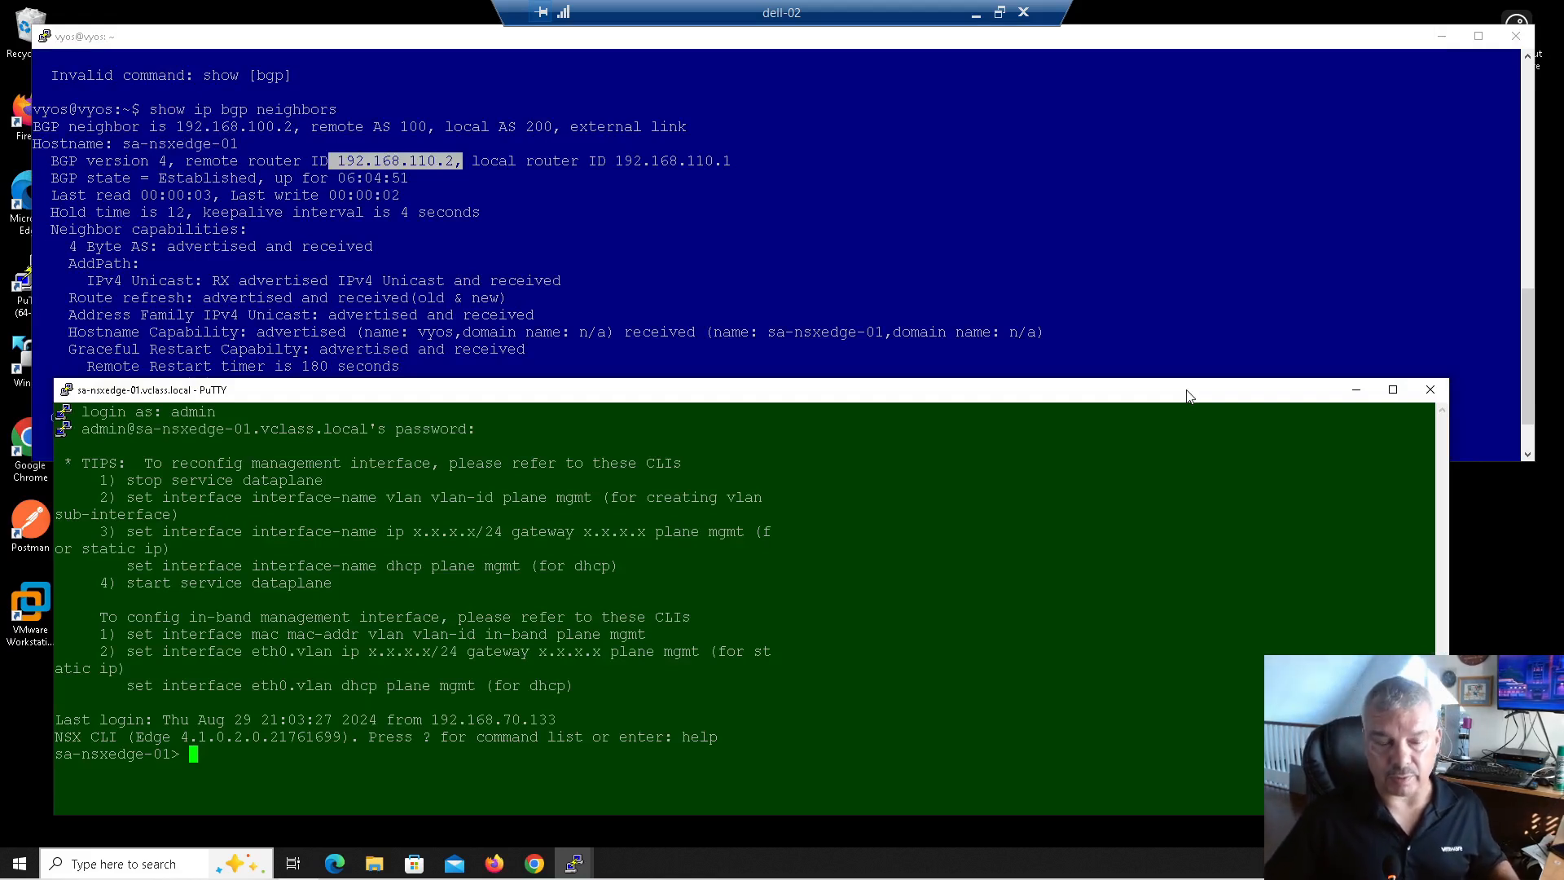
Step: Run 'get logical-router' and highlight SR-T0-GW-01 and its VRF 3
type("get logical-router")
key("Return")
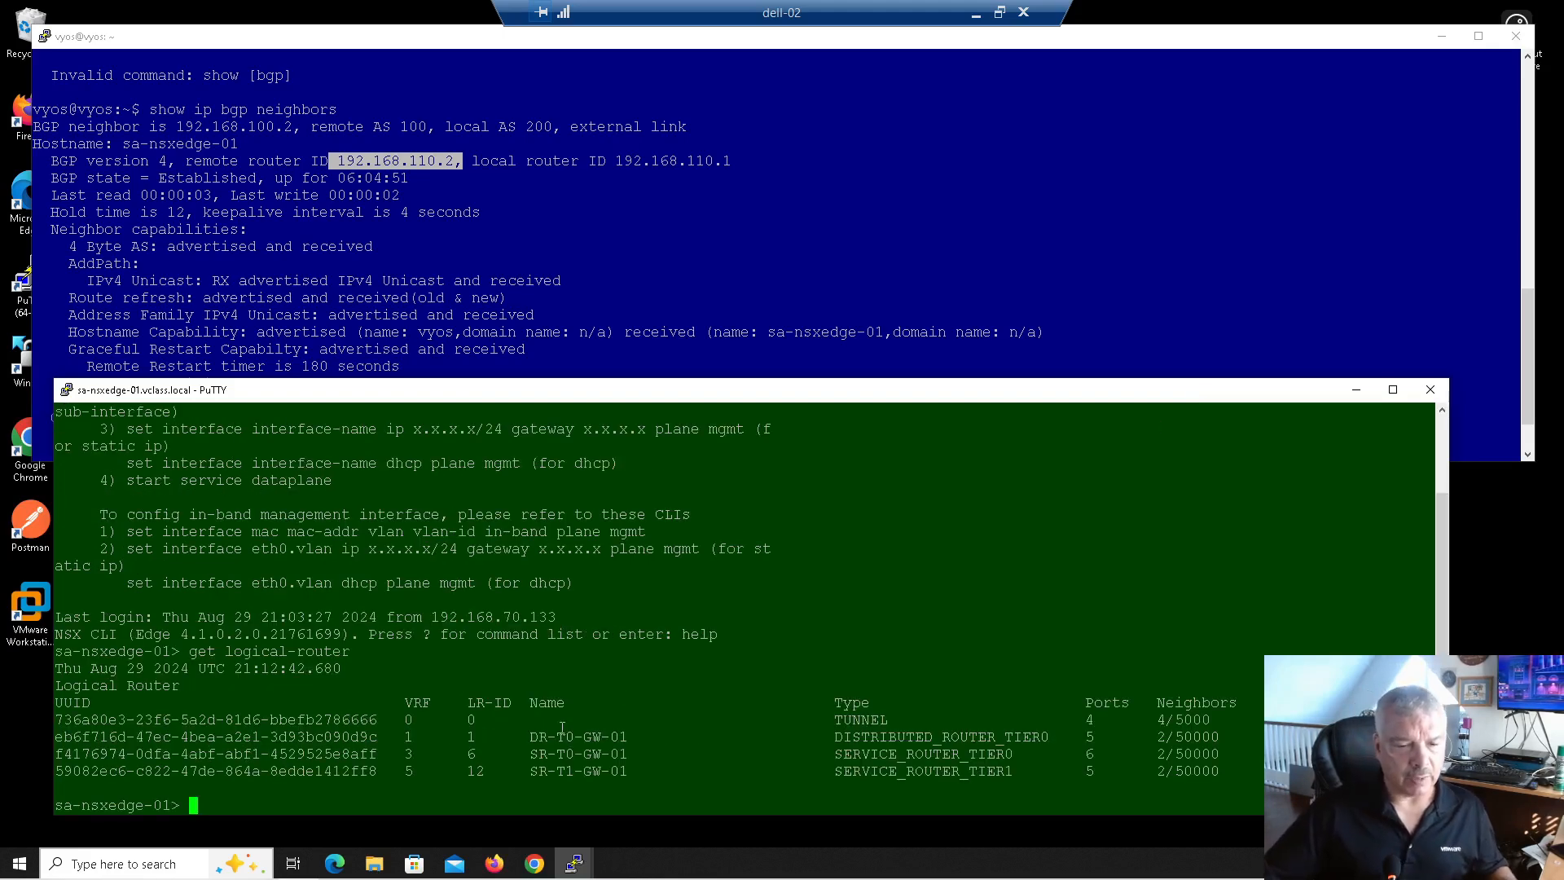
left_click_drag(535, 757, 578, 755)
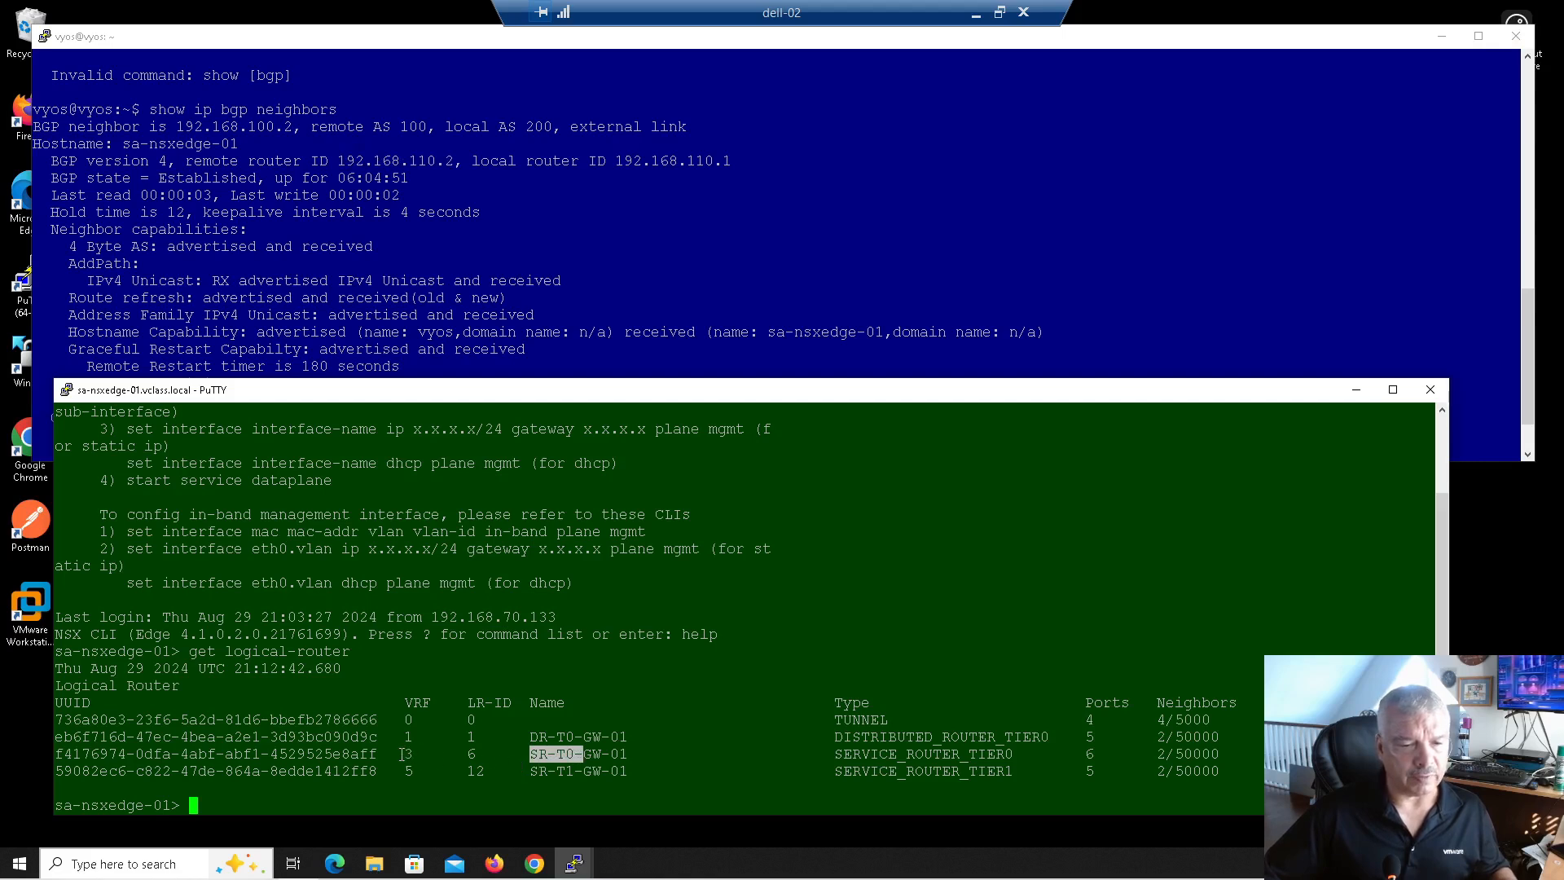
left_click_drag(398, 753, 419, 753)
left_click(318, 701)
Step: Enter 'vrf 3' and run 'get route', highlighting the five connected routes
type("vrf 3")
key("Return")
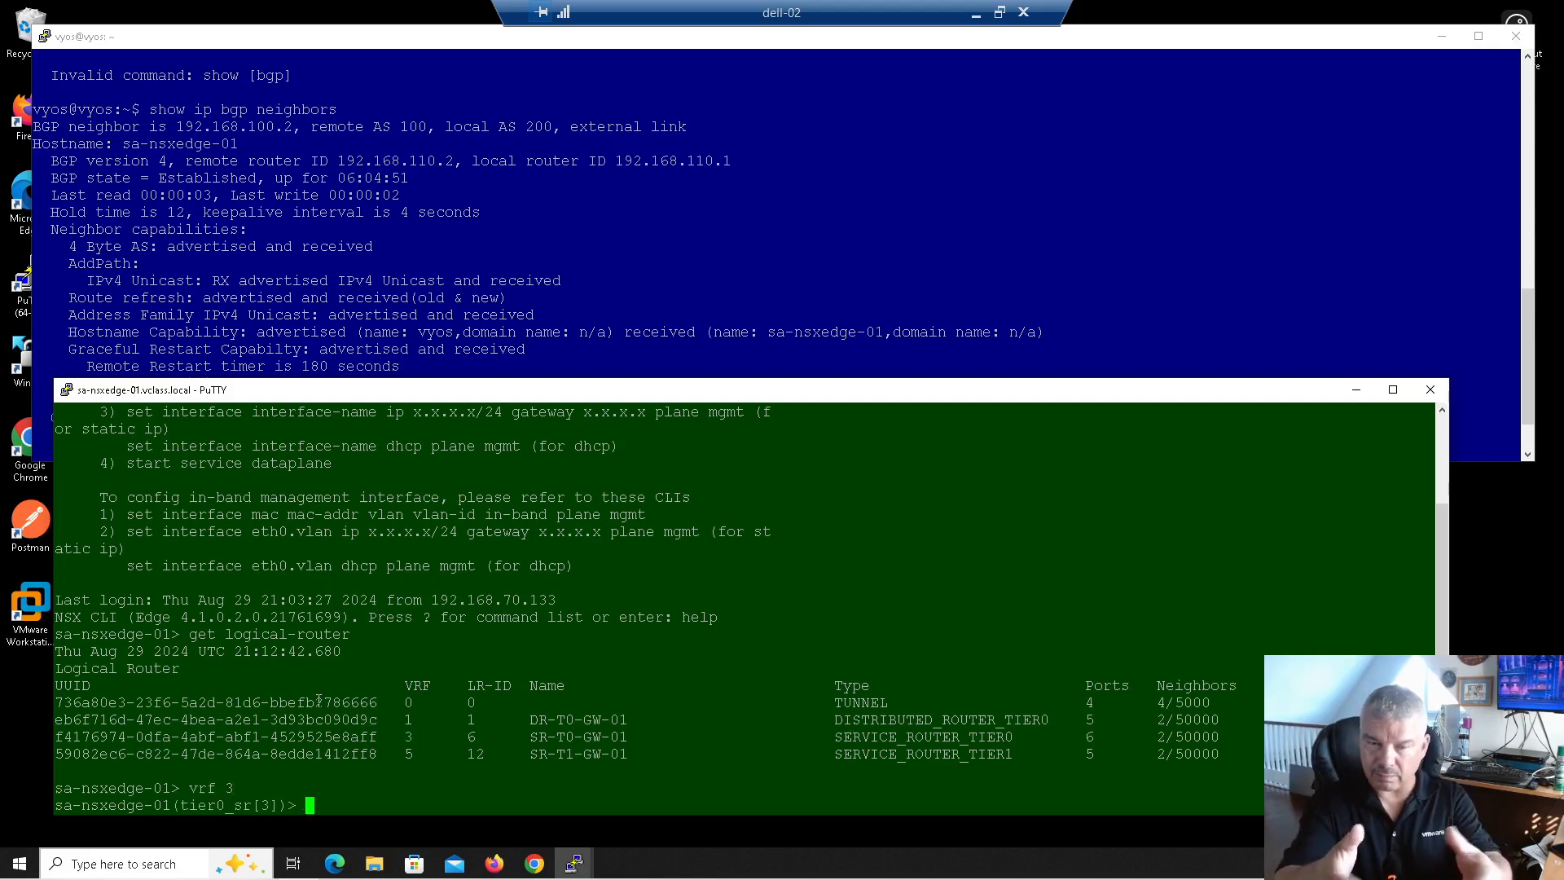
type("get route")
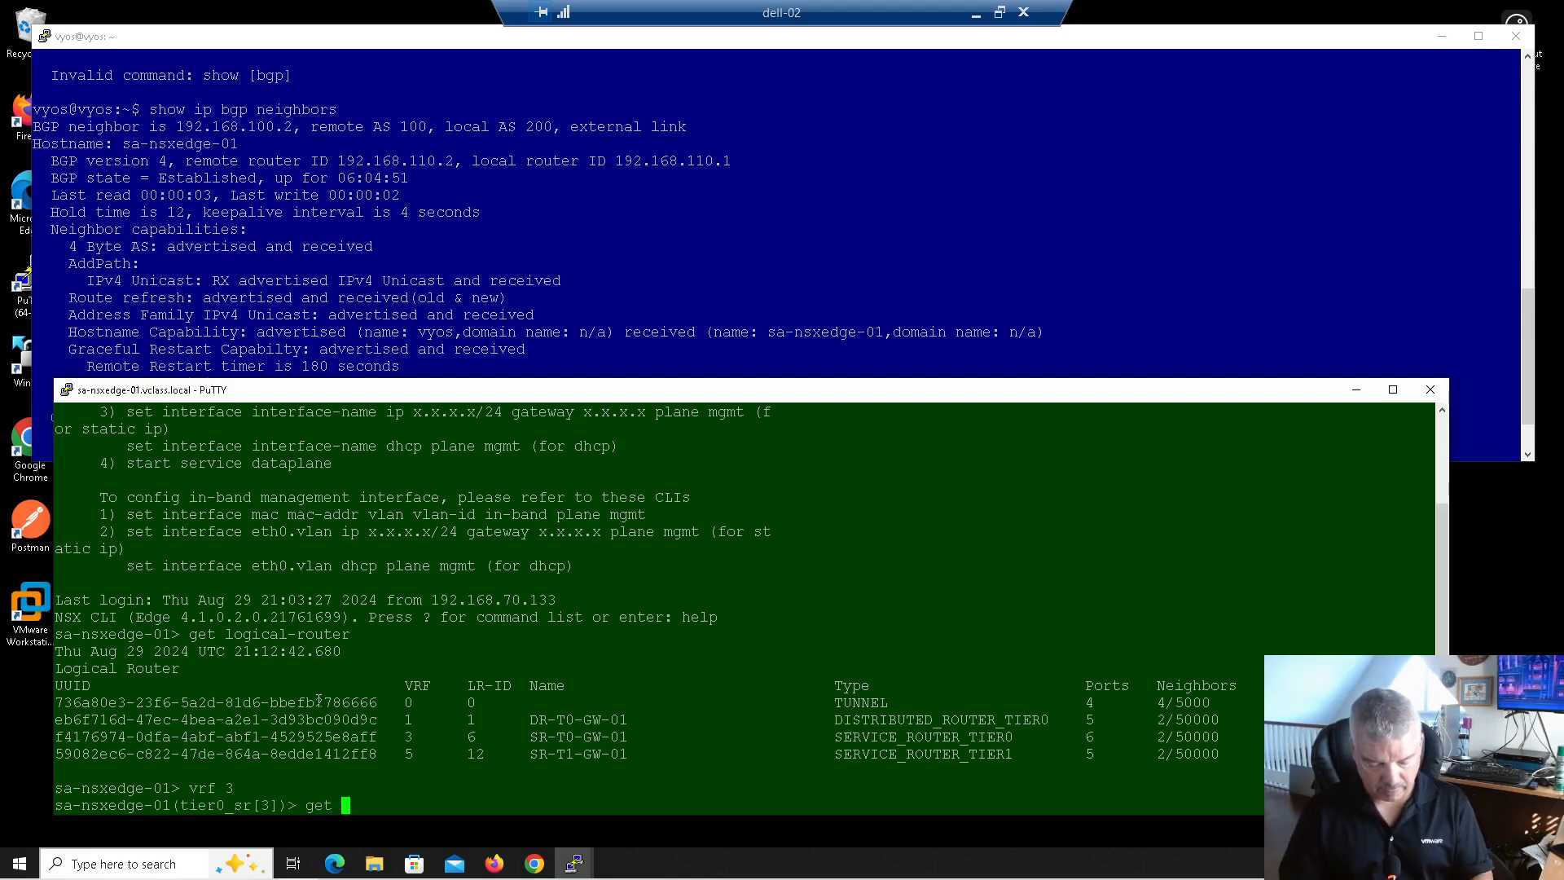
key("Return")
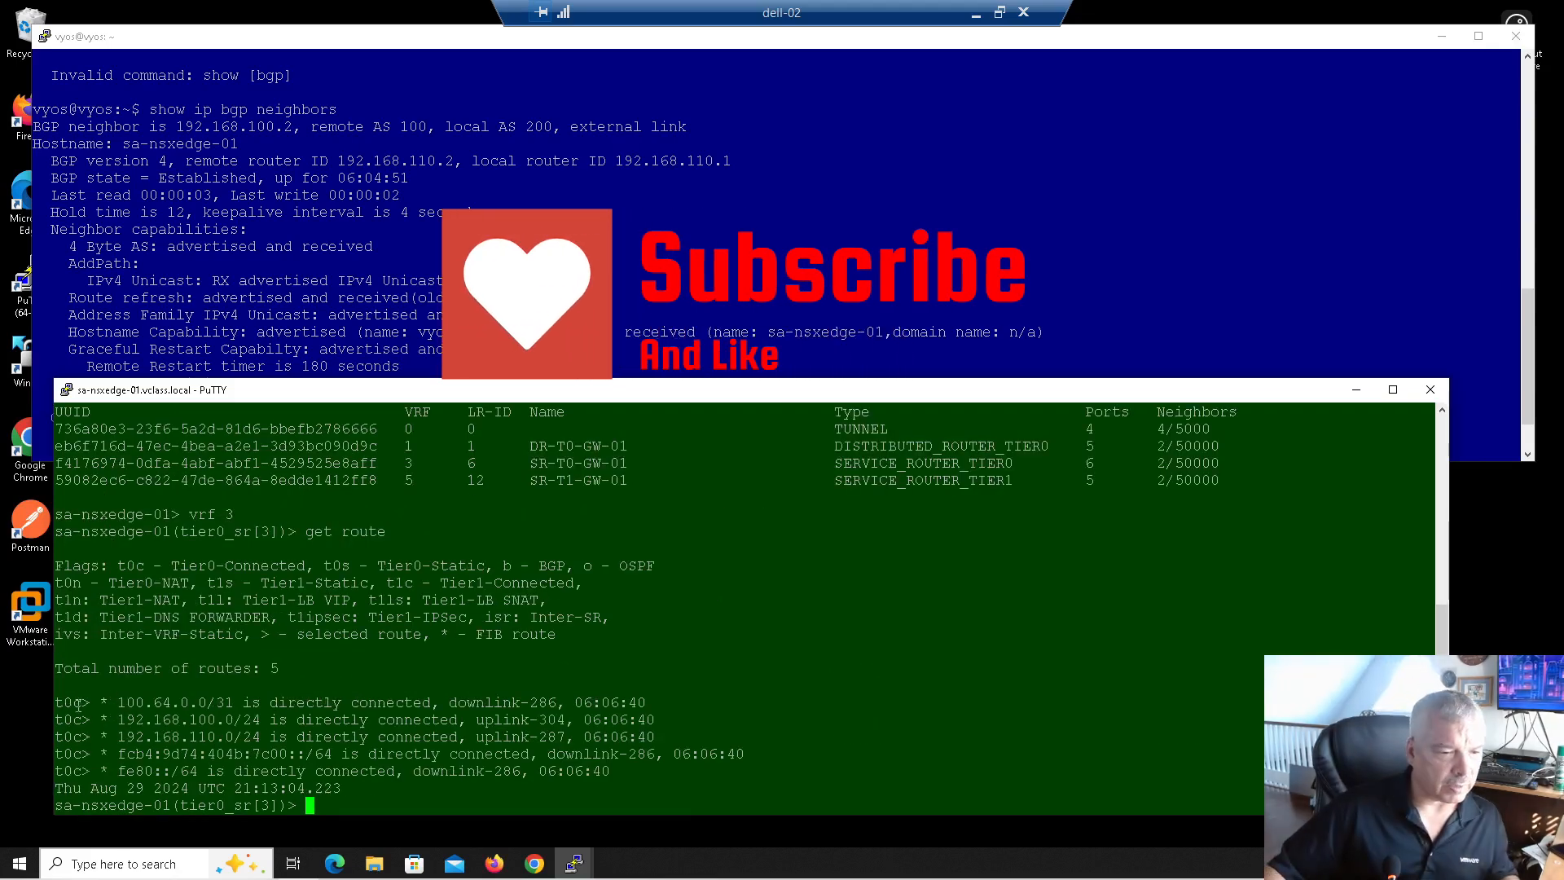
left_click_drag(68, 702, 104, 770)
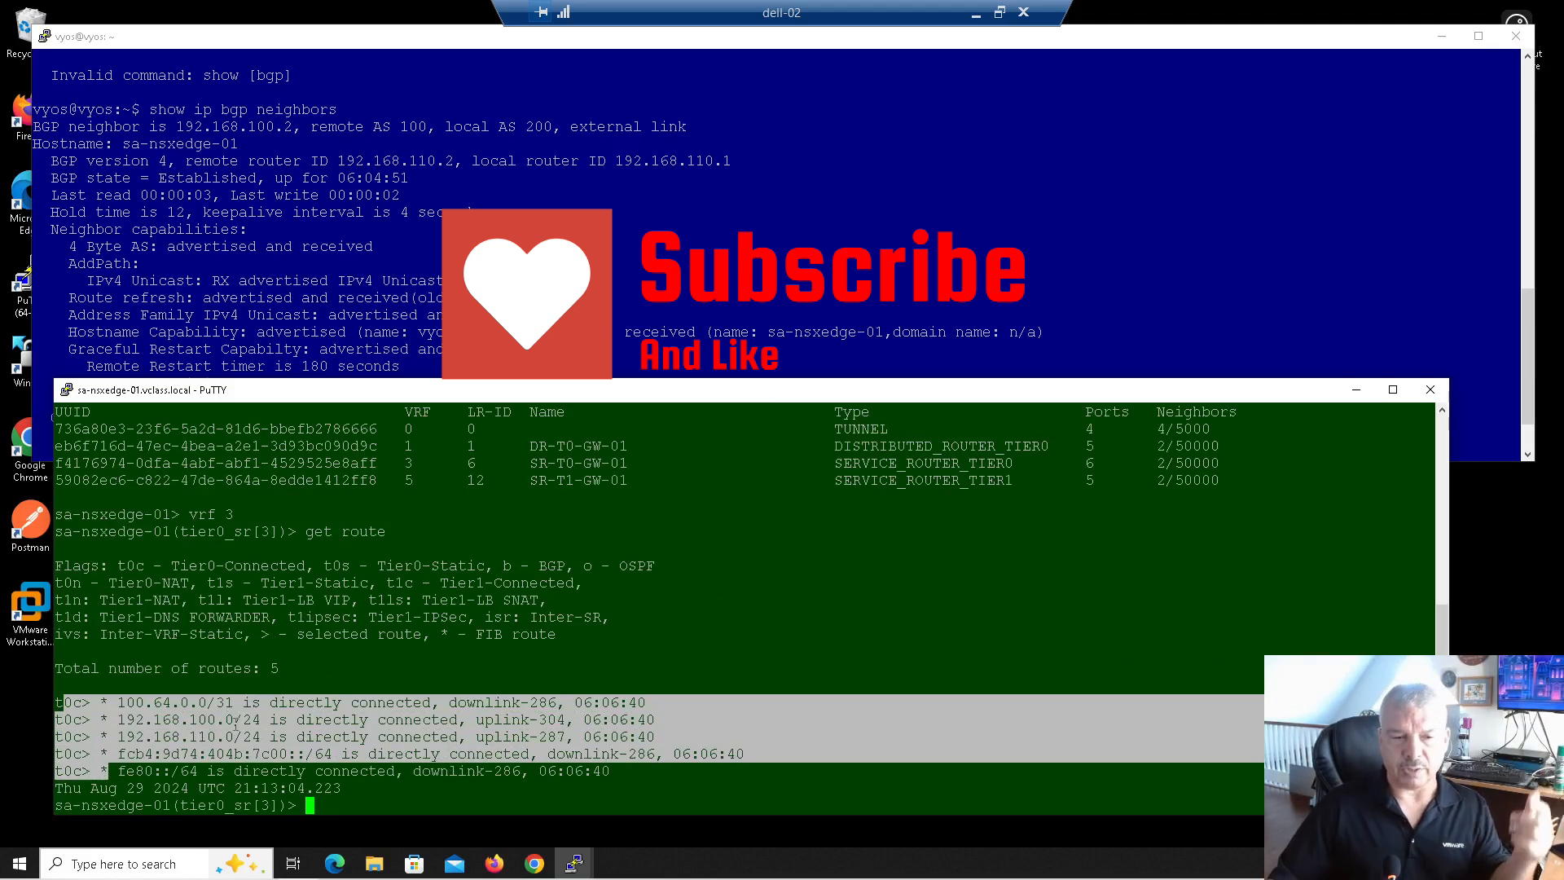
left_click(266, 660)
Step: Run 'get bgp neighbors' and highlight neighbor router ID 192.168.110.1
type("ge")
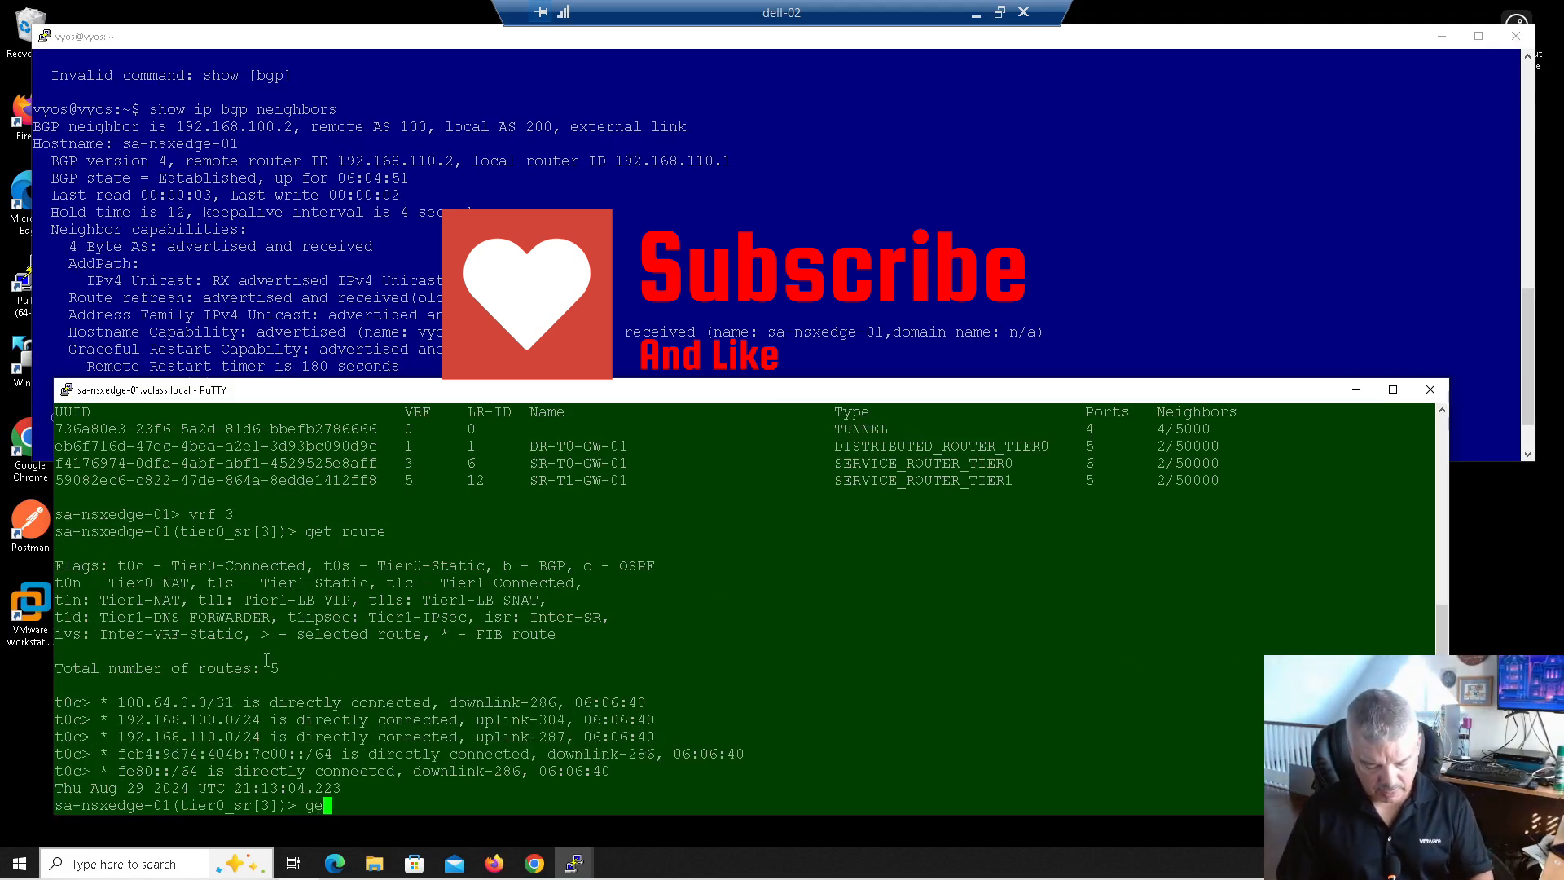
type("t bgp neoi")
key("Return")
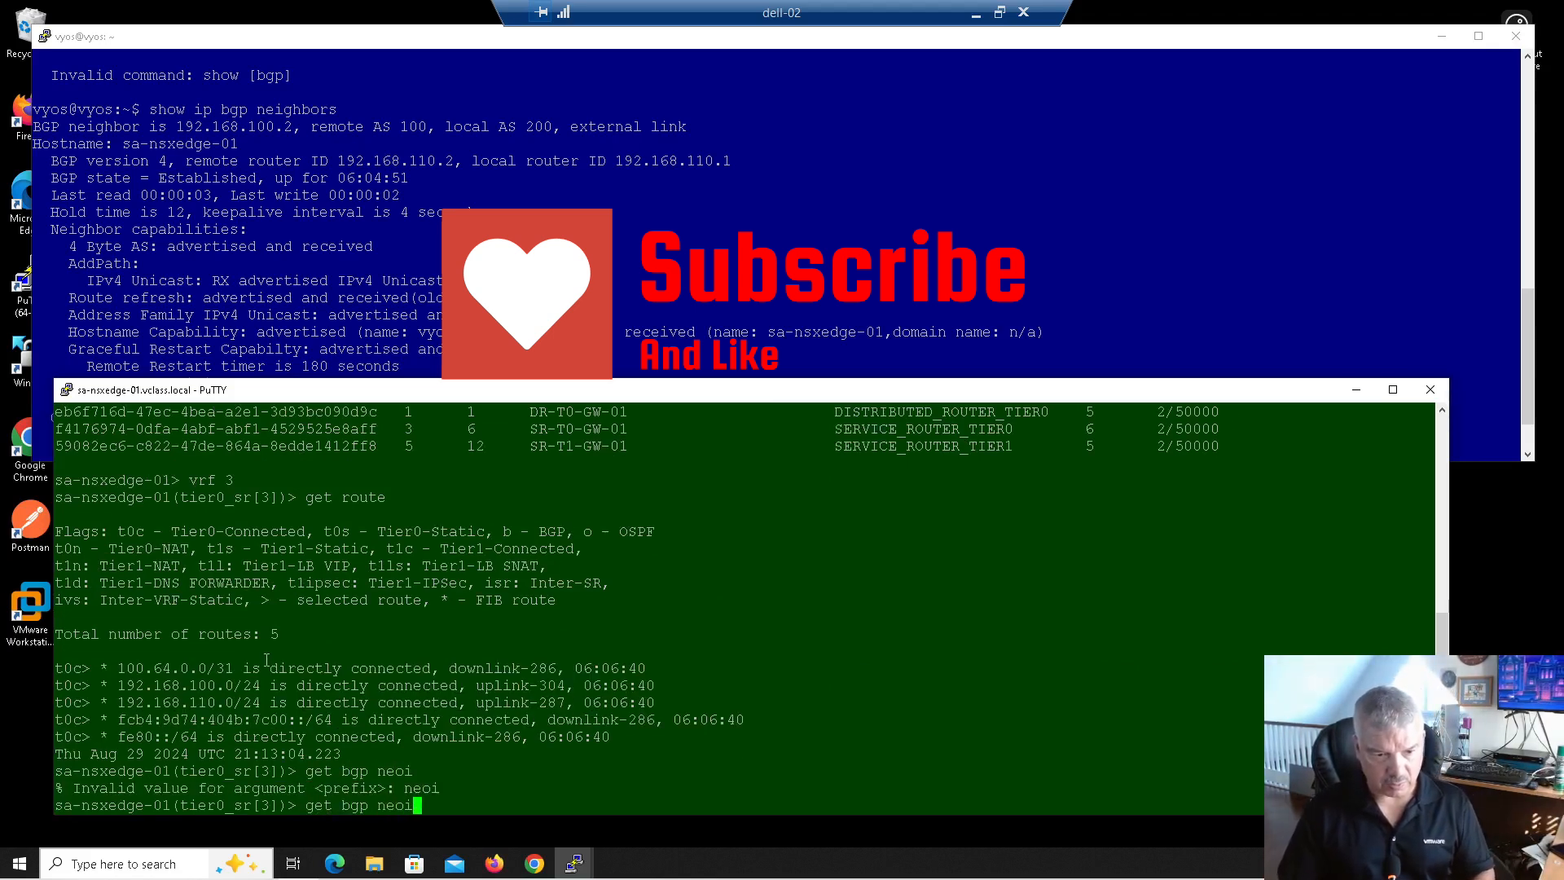
key("BackSpace")
key("BackSpace")
type("ighbors")
key("Return")
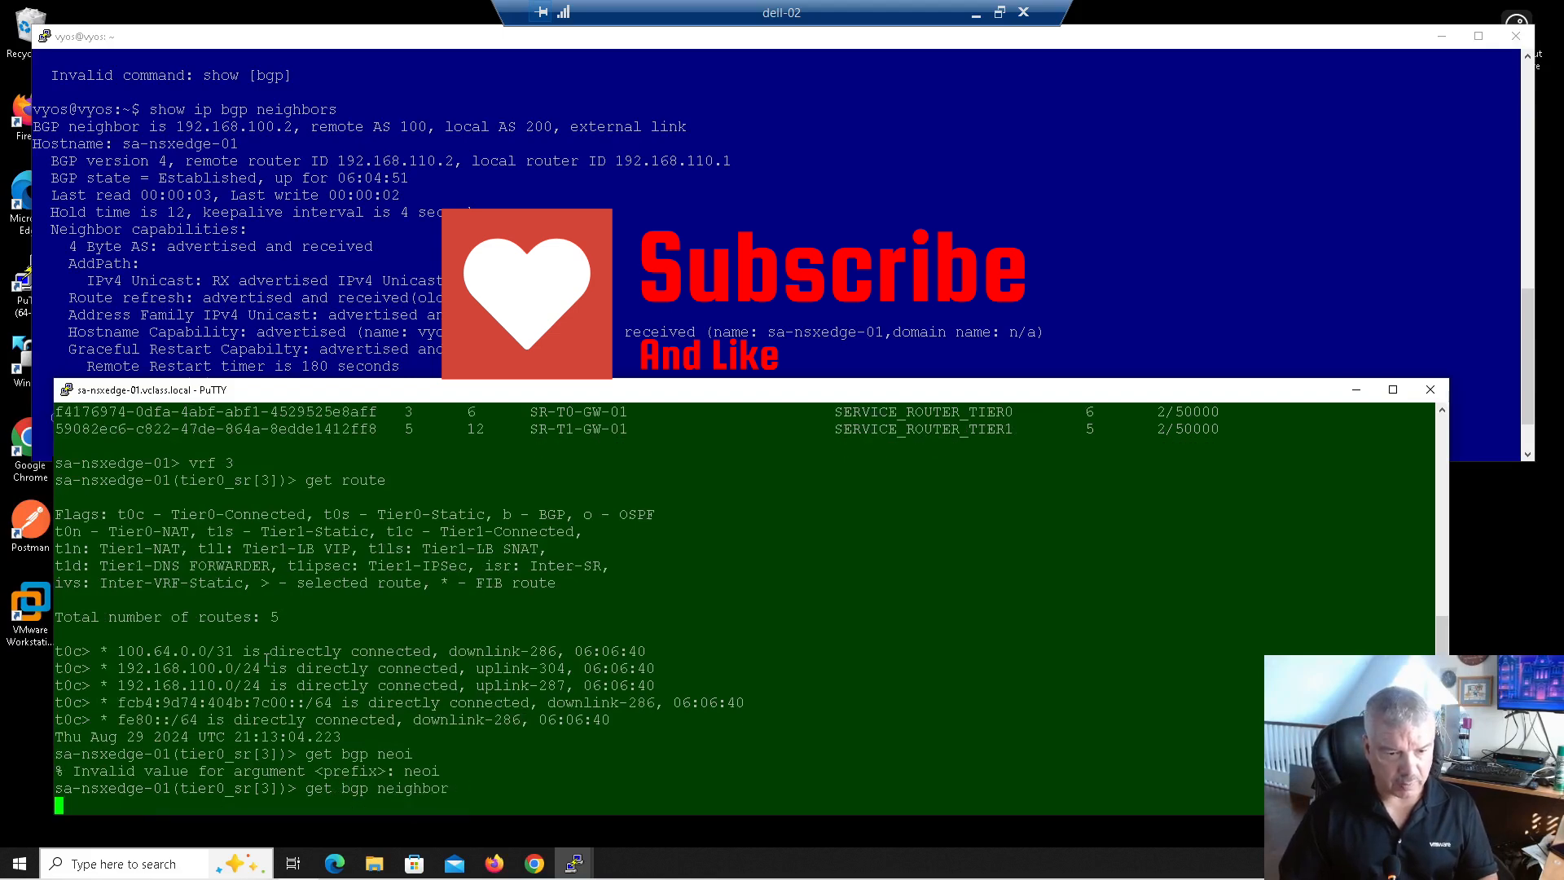
left_click_drag(361, 445, 497, 447)
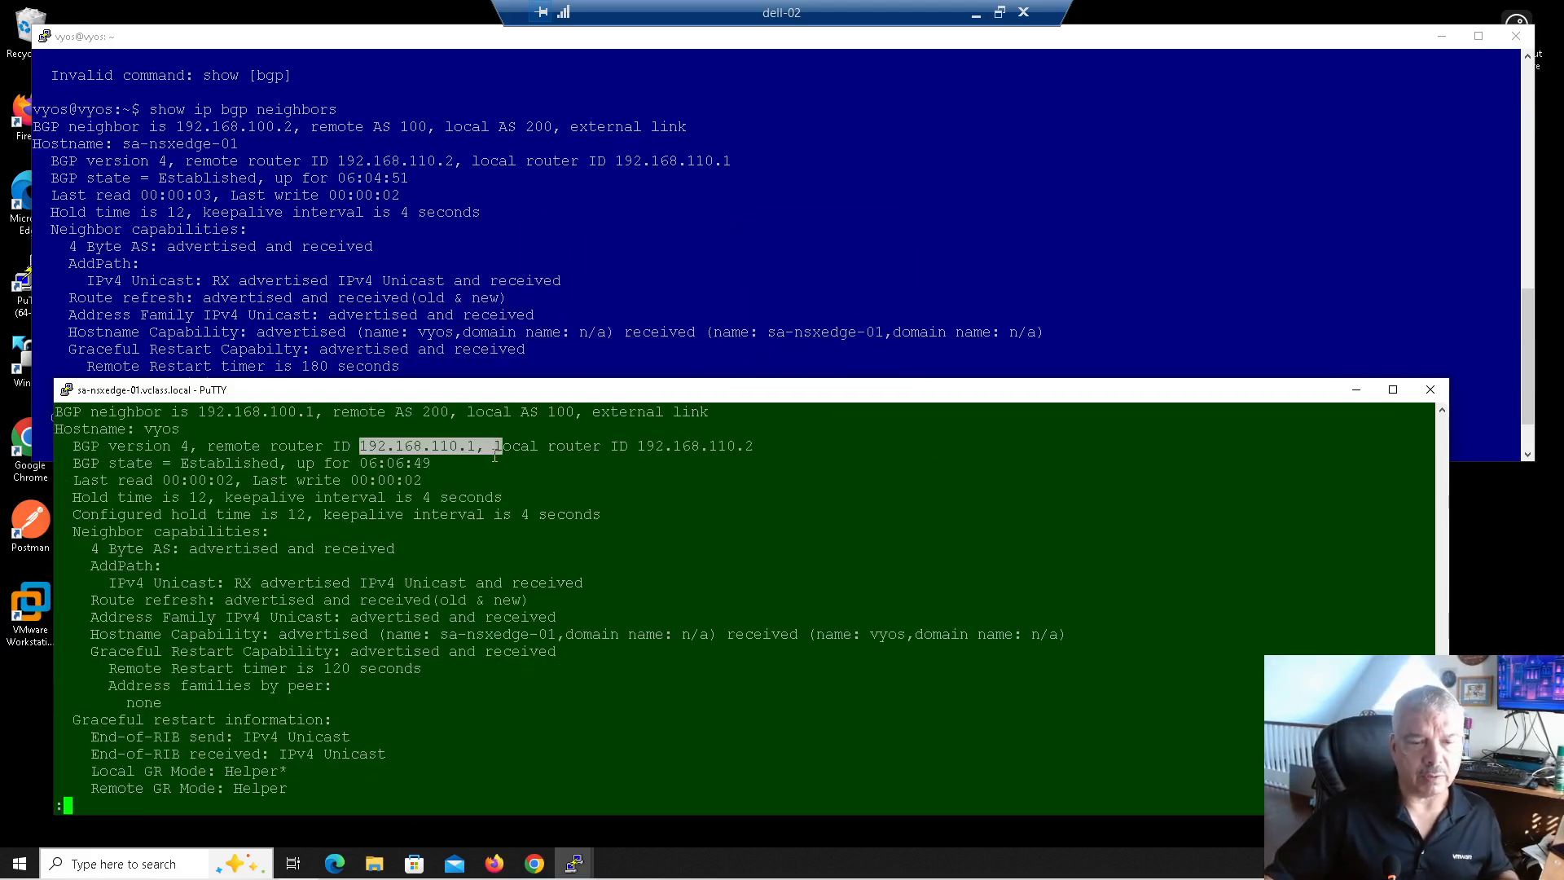
scroll(494, 456, "up", 4)
scroll(490, 463, "down", 4)
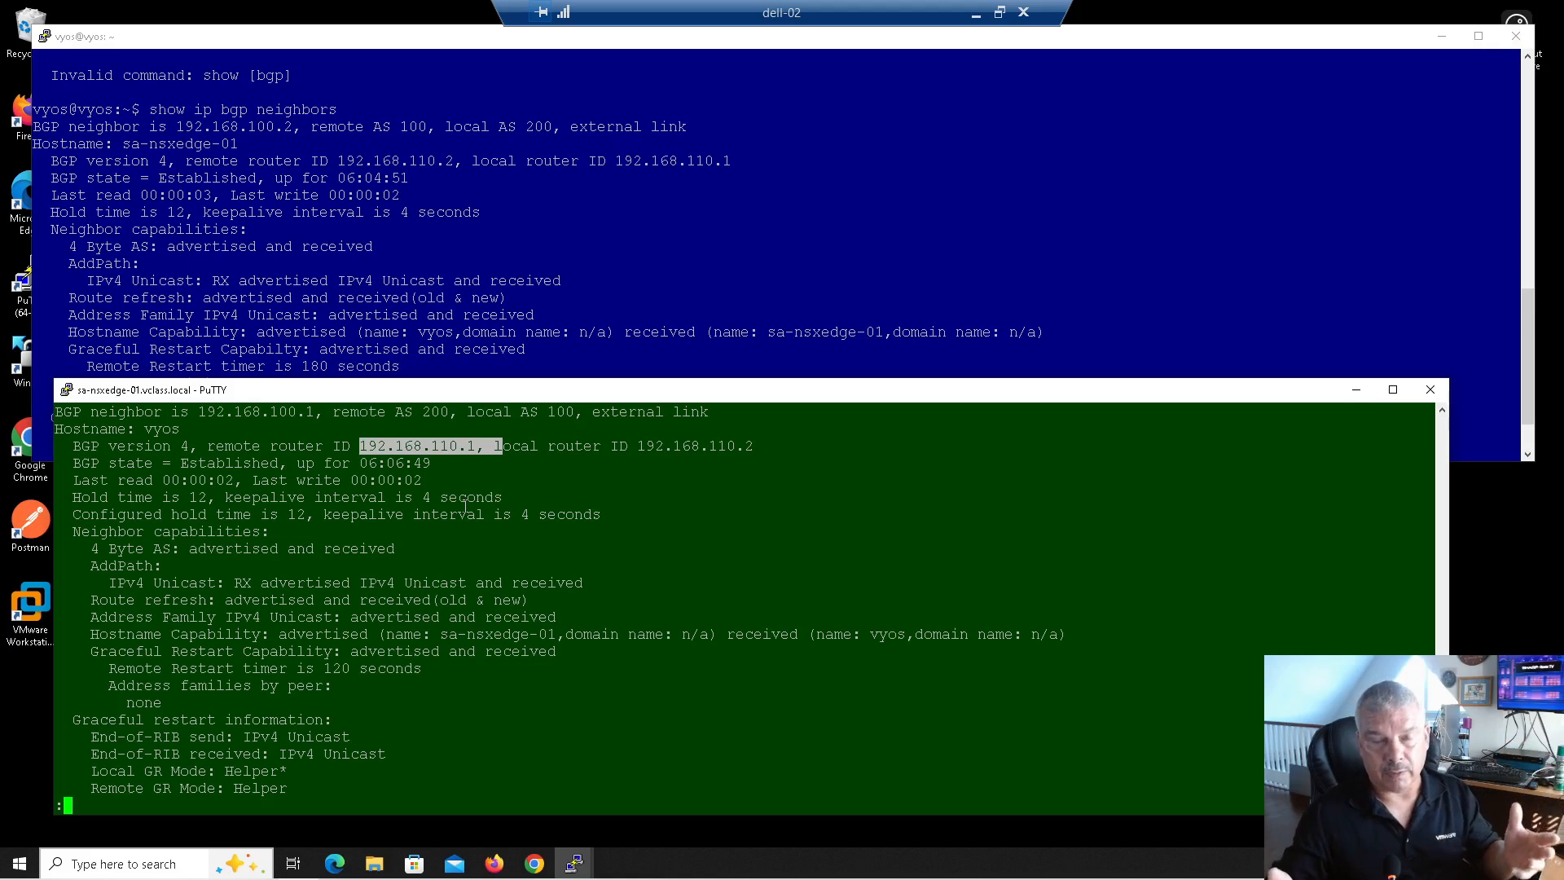
key("space")
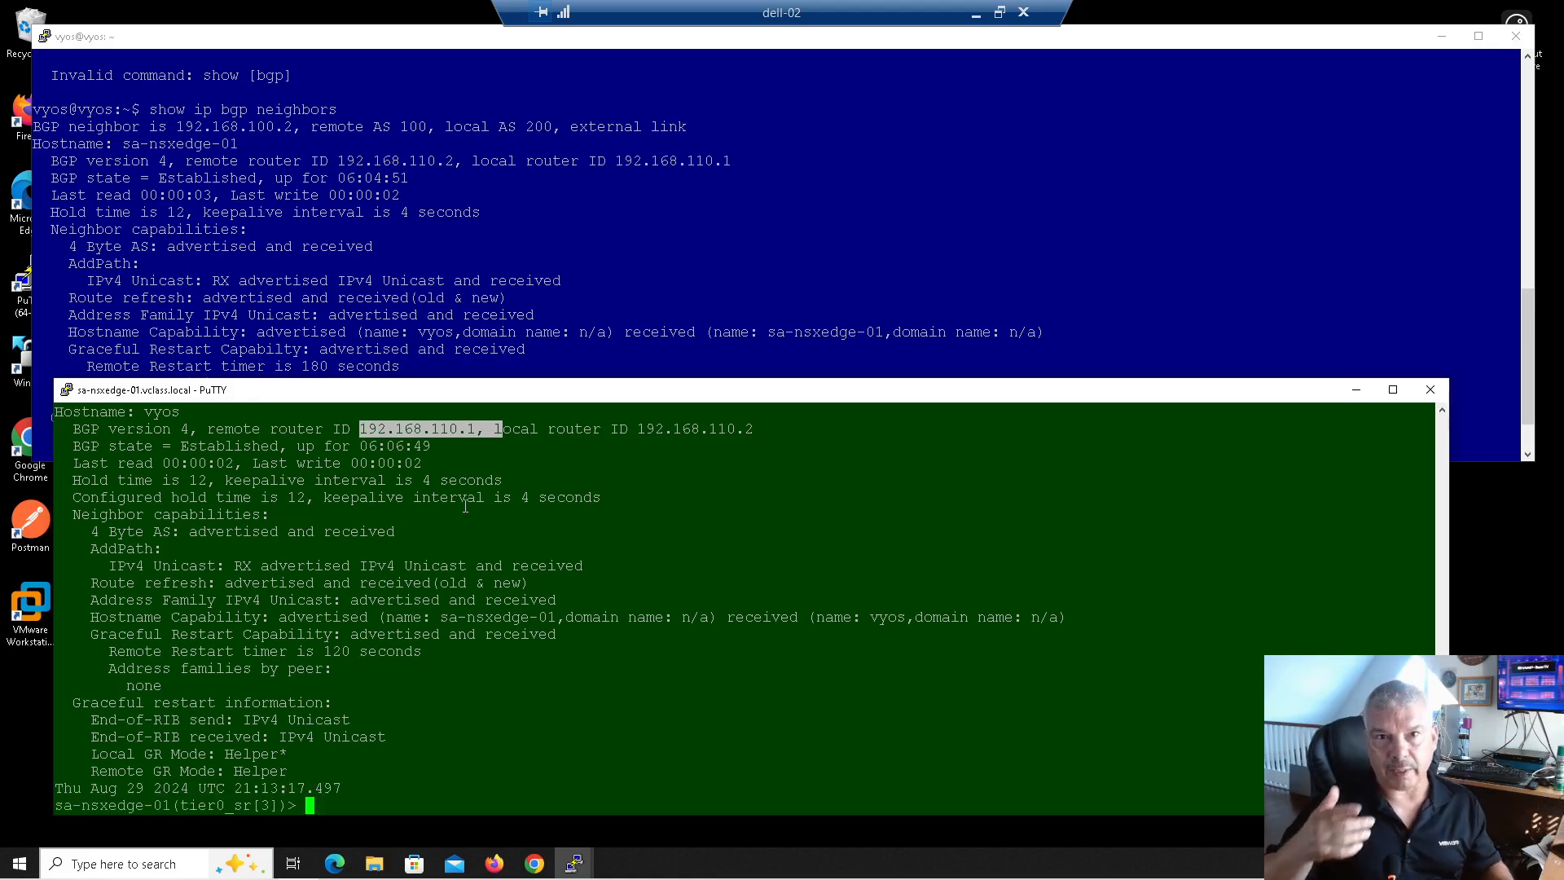
Step: Return to the VyOS session, finish the neighbor output, and enter configuration mode with 'config'
left_click(492, 216)
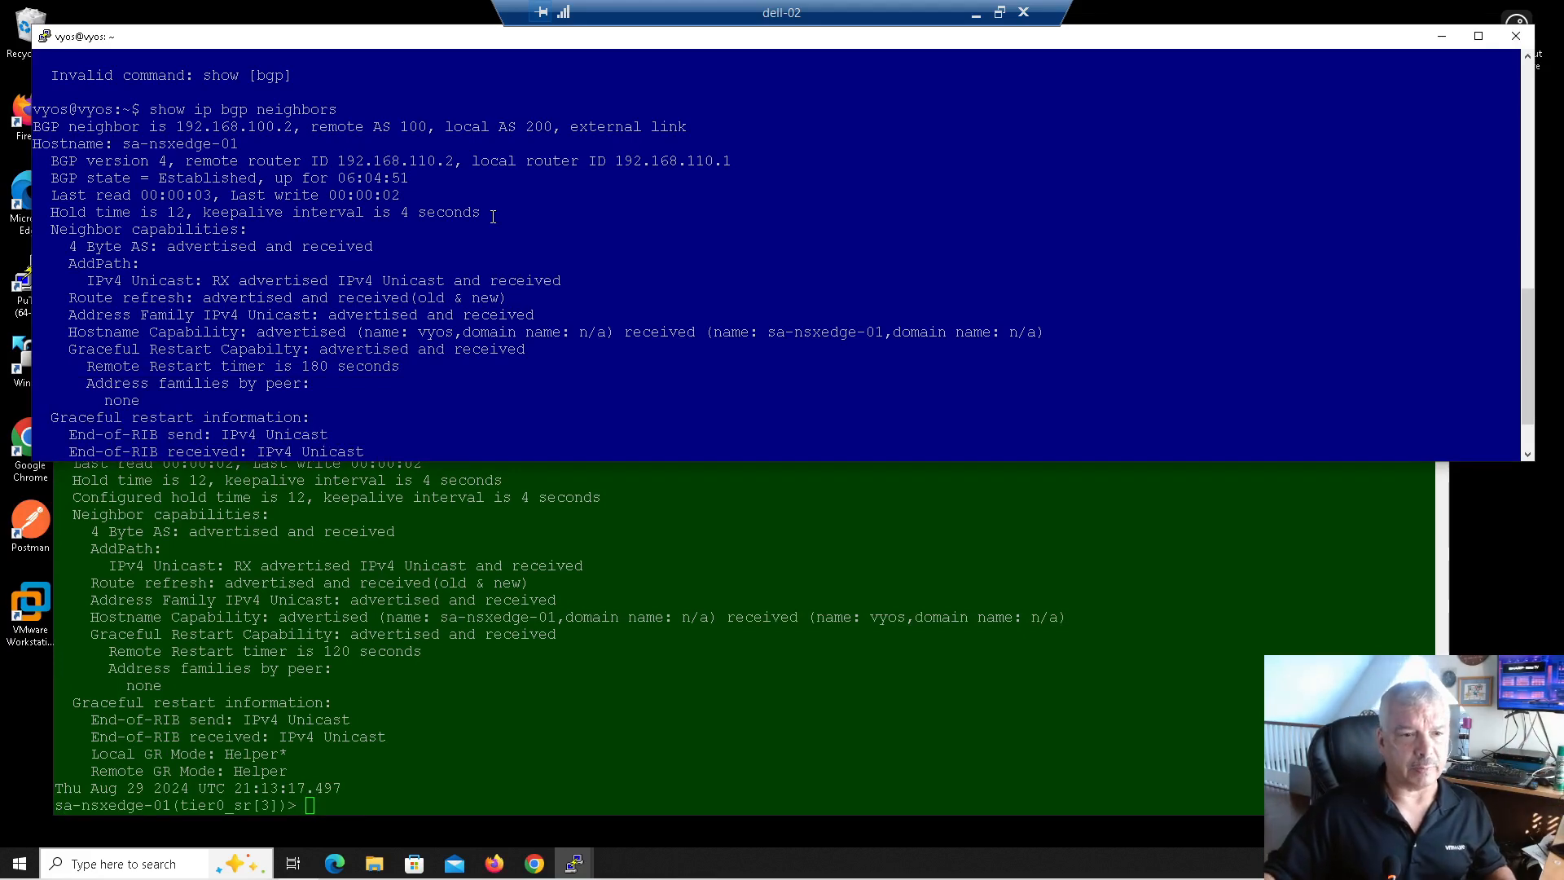
key("Return")
key("Return")
key("Return")
key("Return")
key("Return")
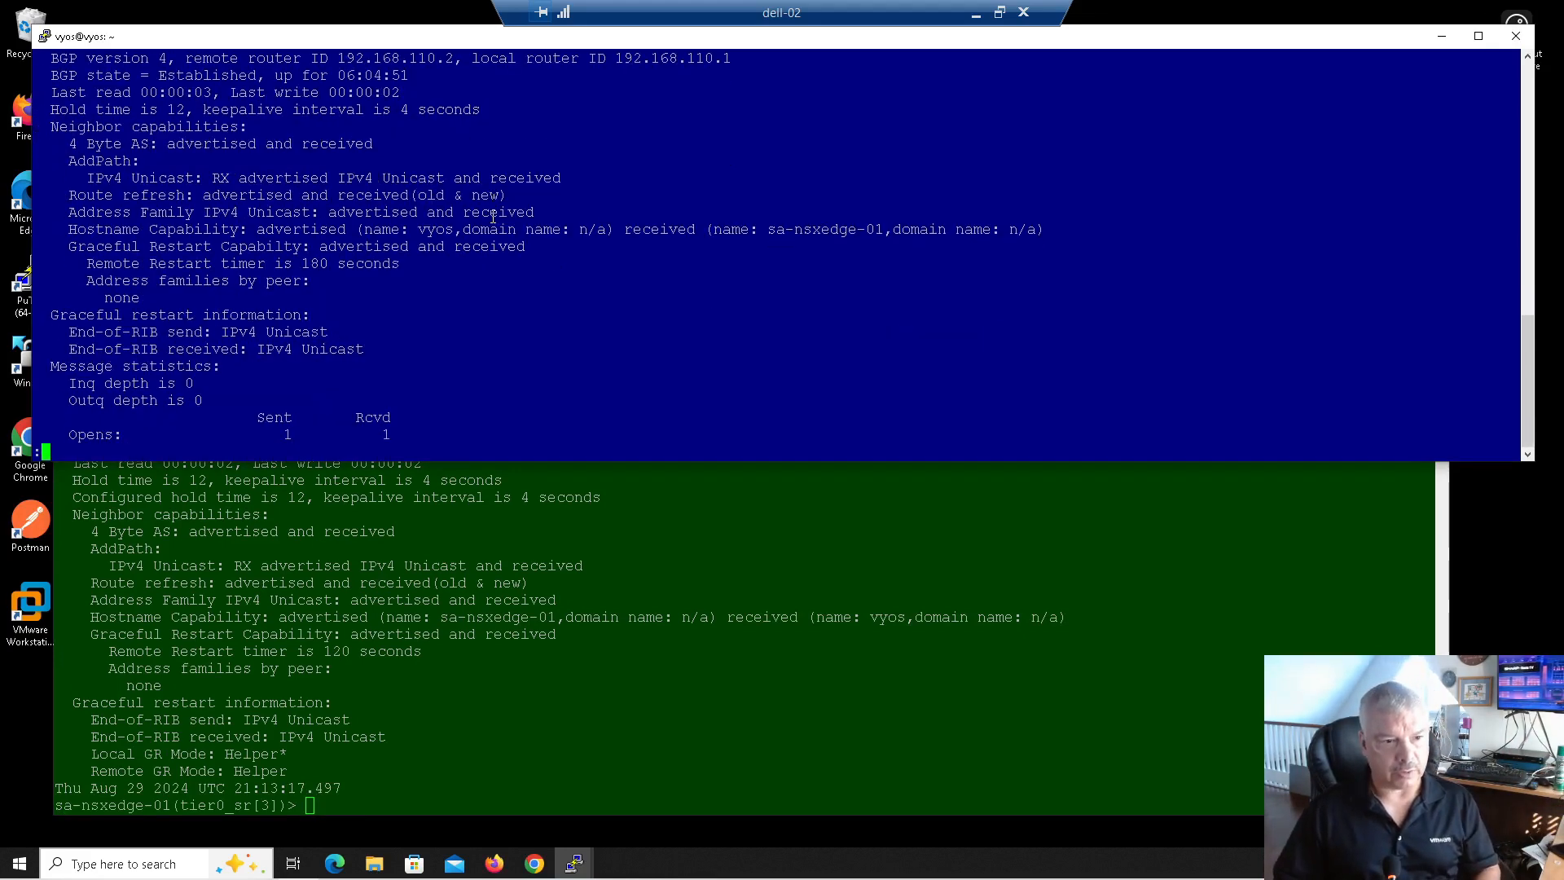
key("Return")
key("Return")
key("Return")
key("Return")
key("Return")
key("Return")
key("Return")
key("Return")
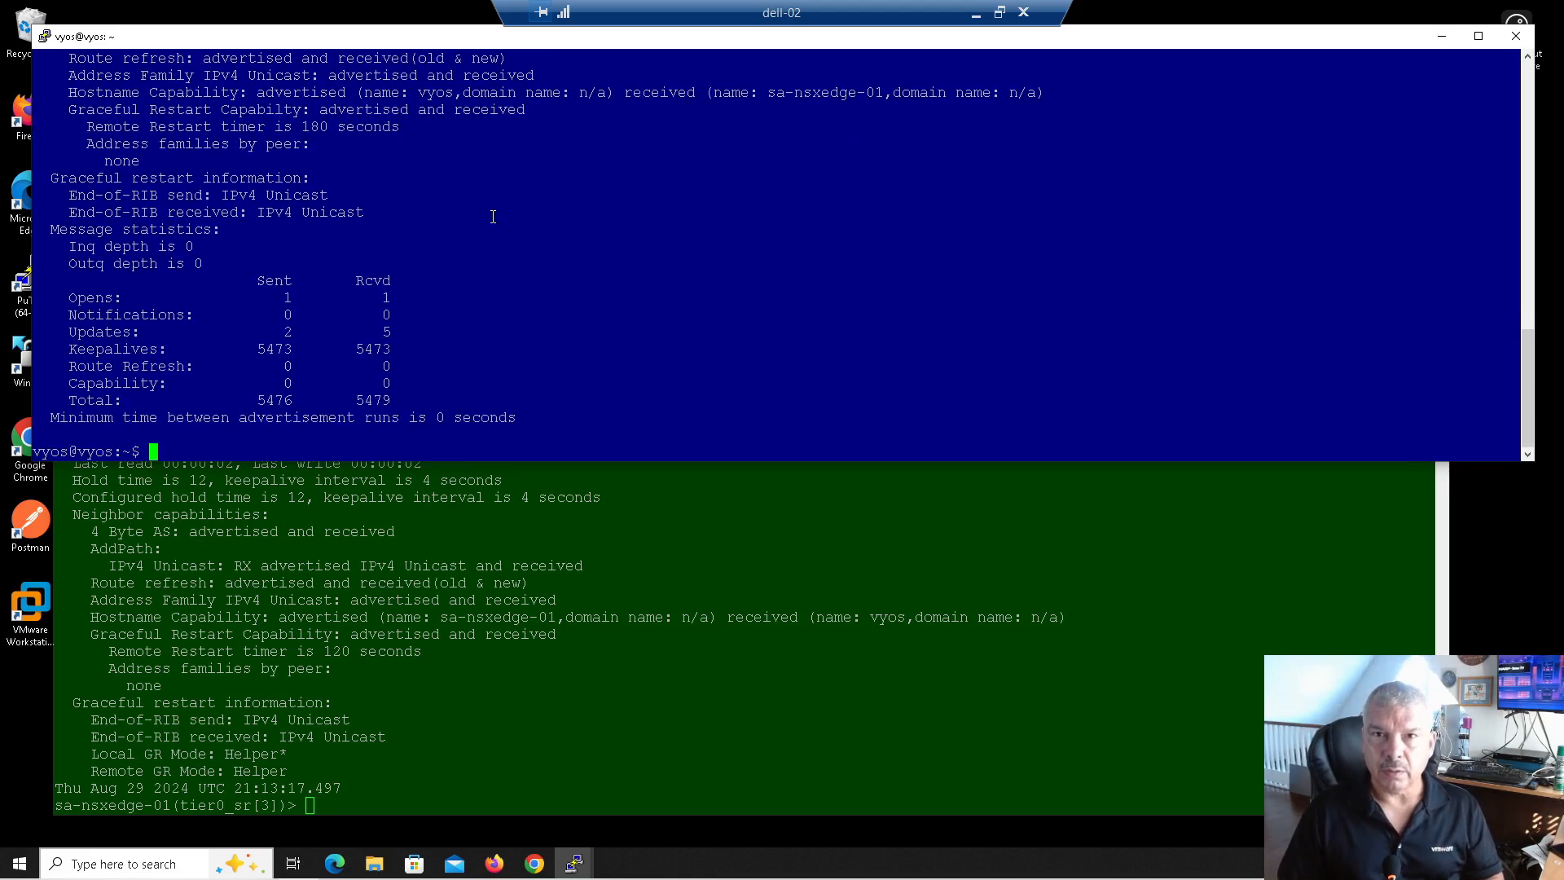
type("config")
key("Return")
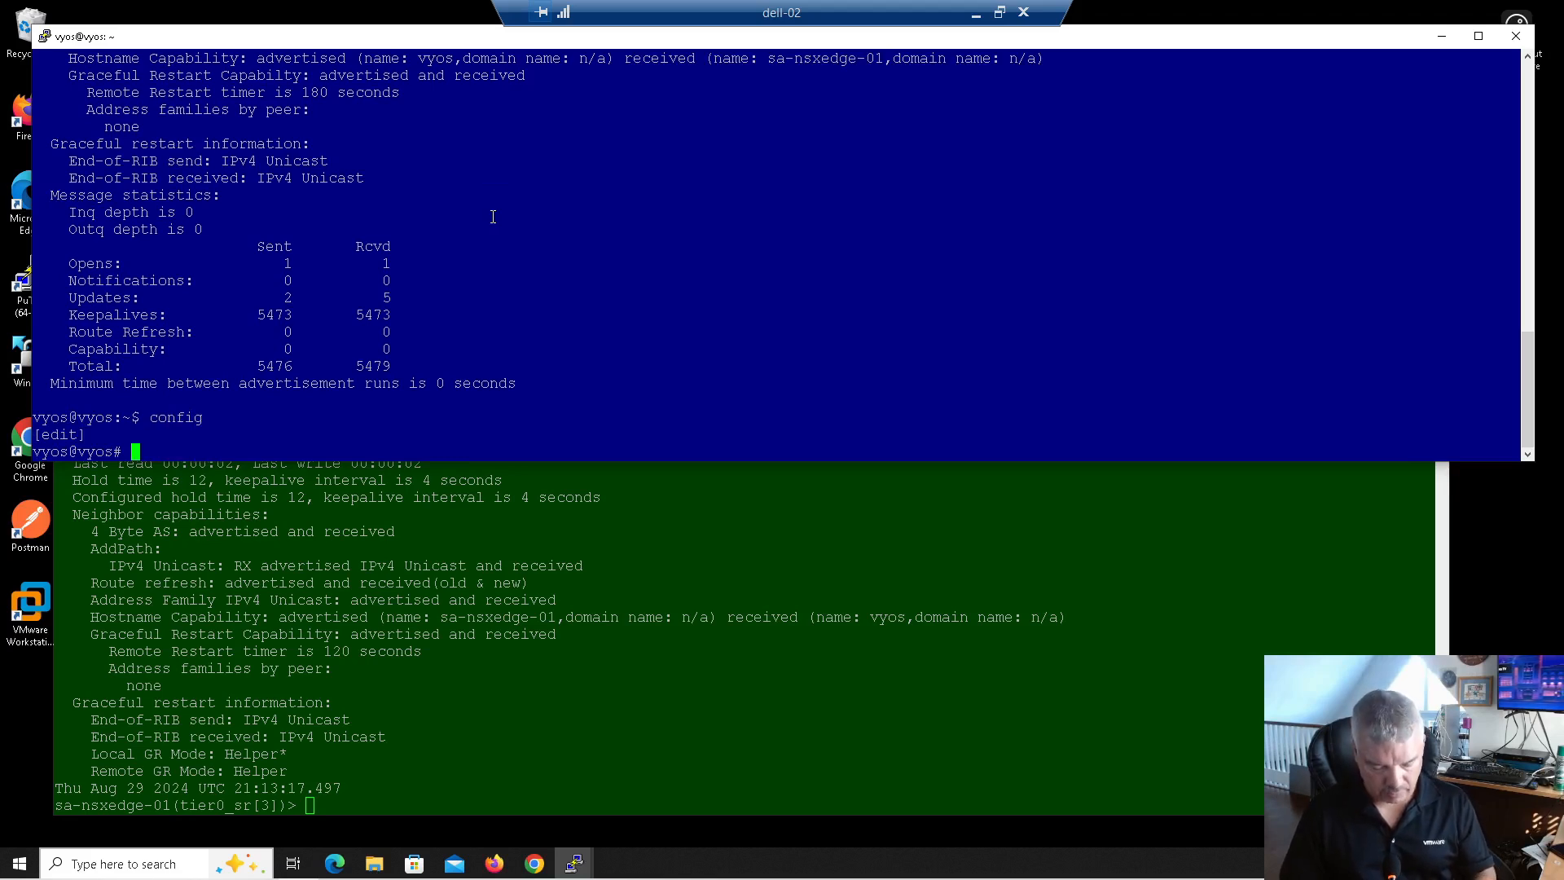
Step: Type 'set protocols bgp 200 neighbor 192.168.100.2 ad', using Tab to list completions
type("set ")
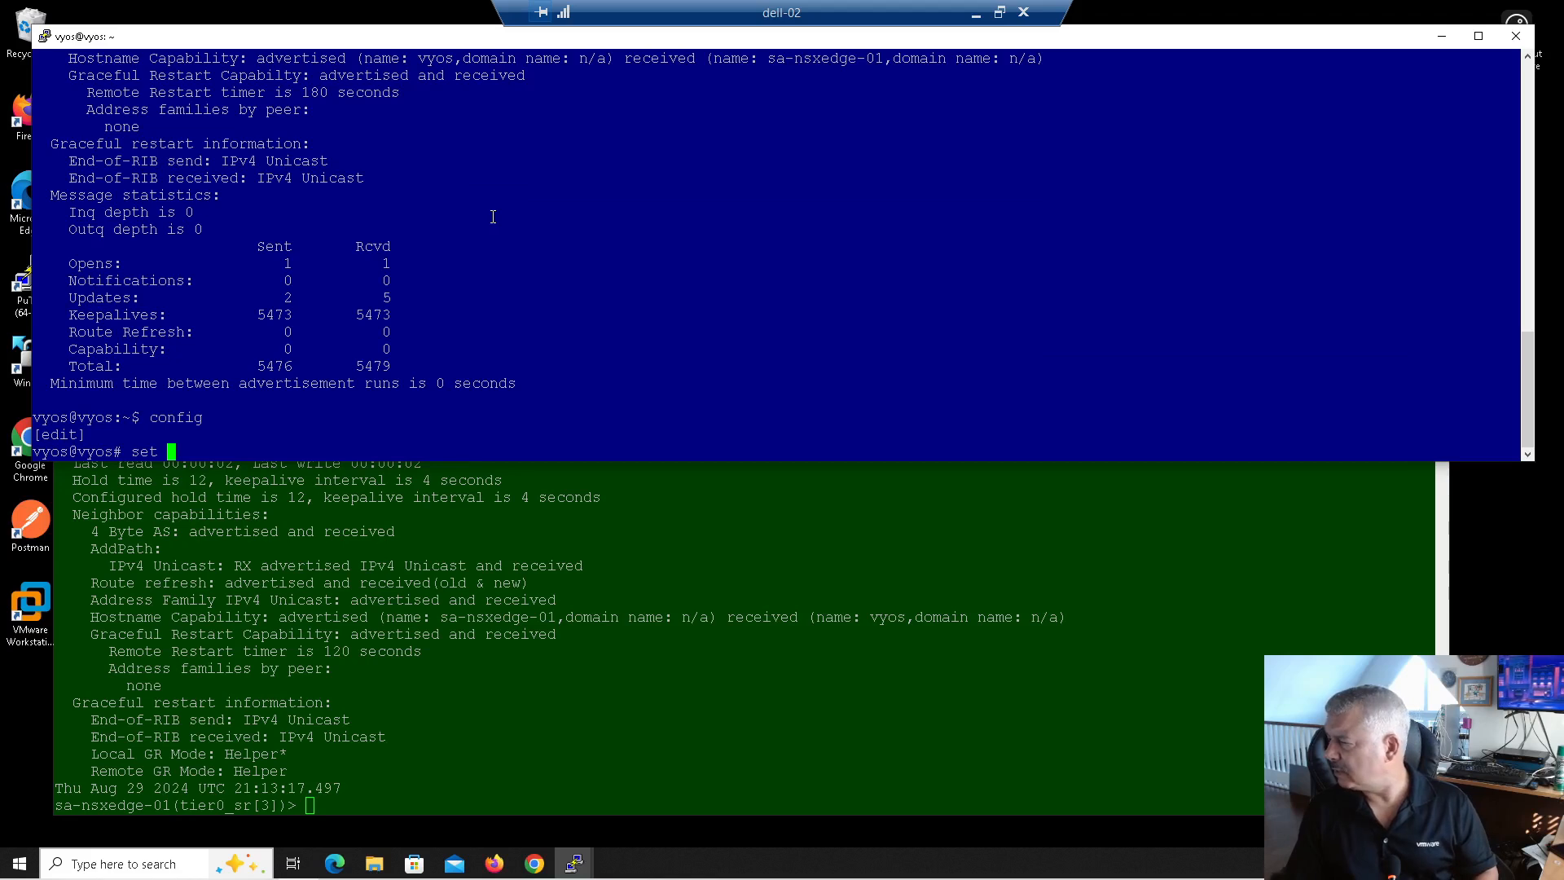
type("protocols bgp")
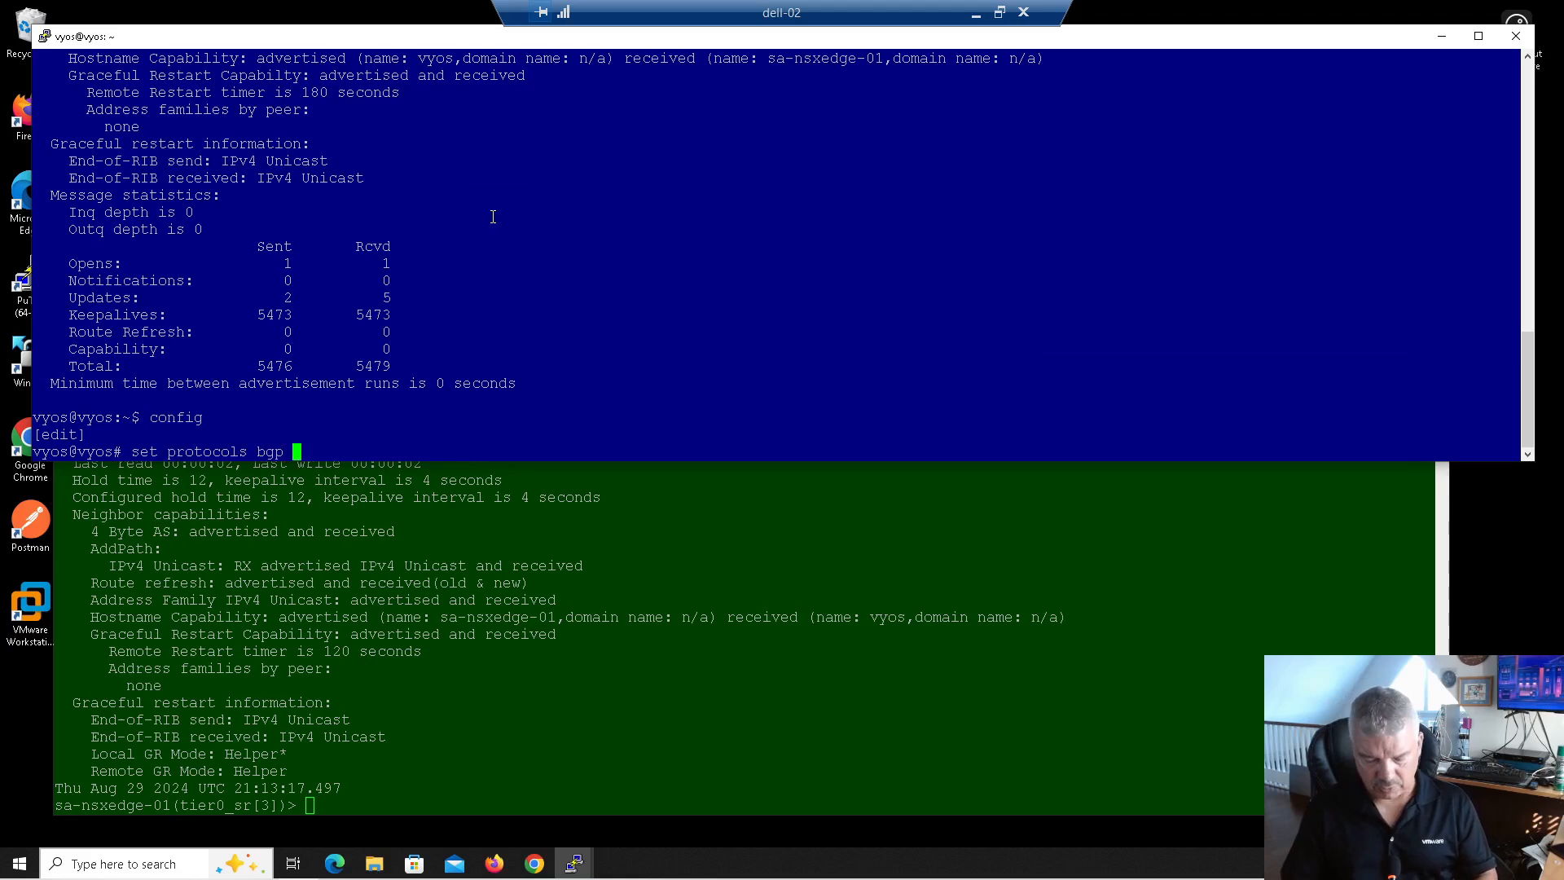
key("Tab")
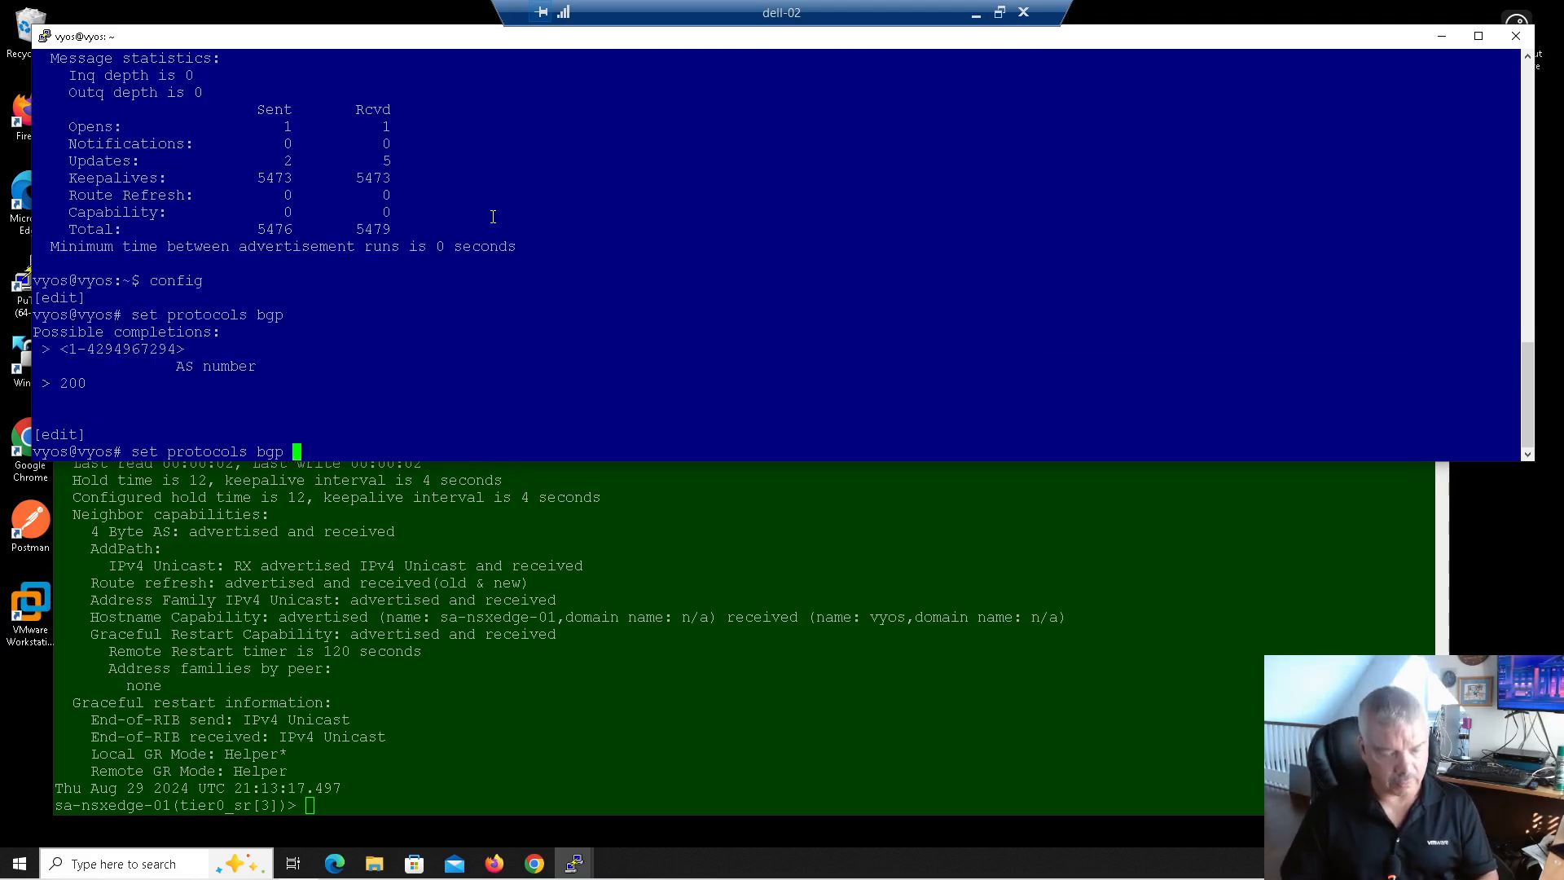
type("200 neighbor ")
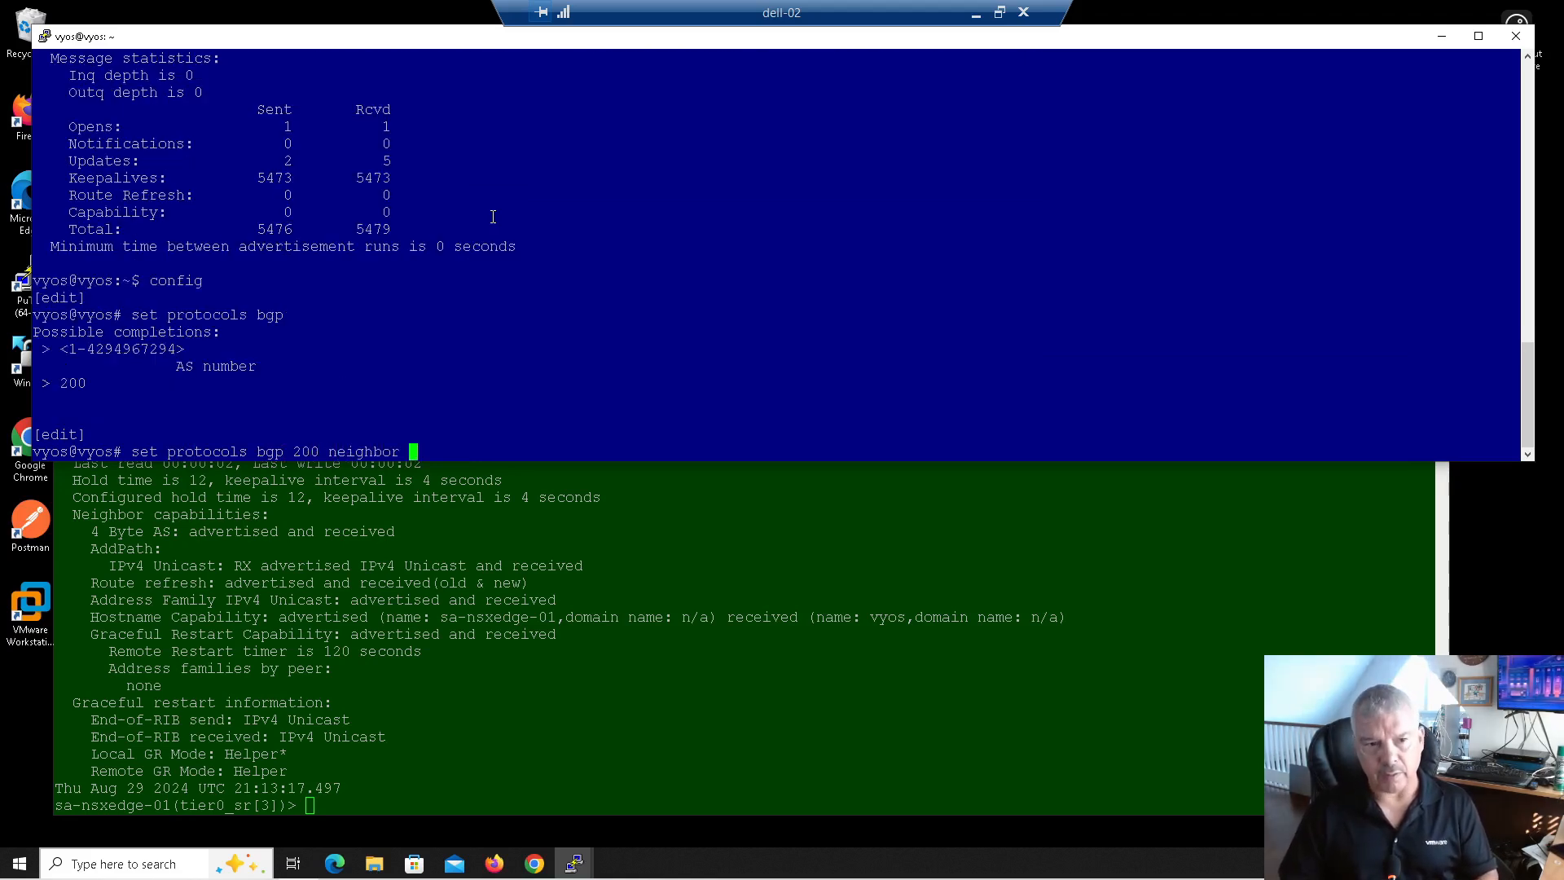
type("192.168.1")
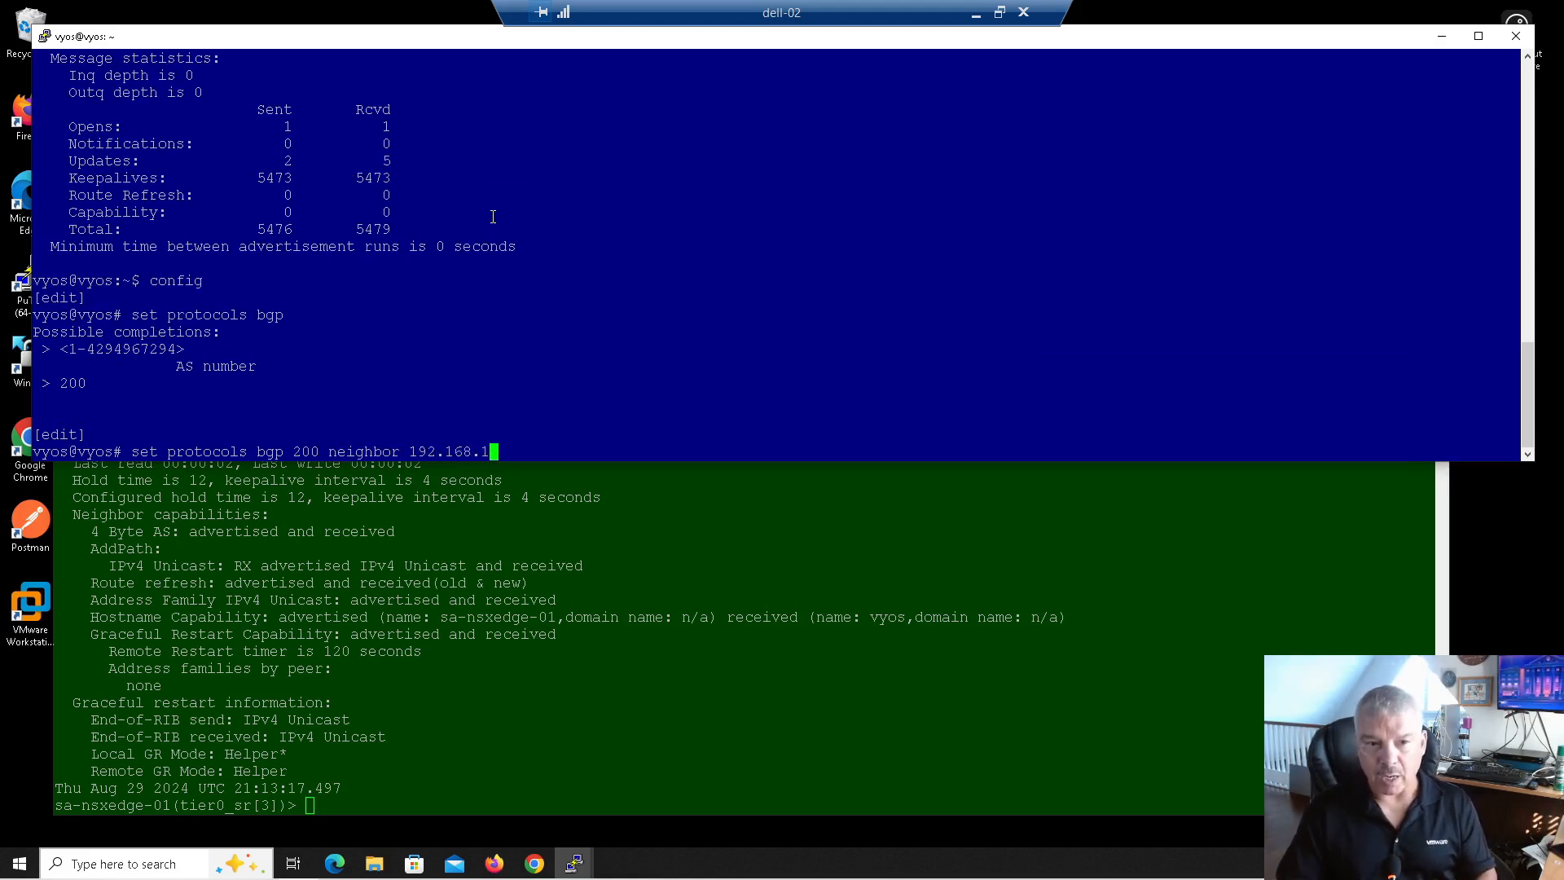
type("00.2")
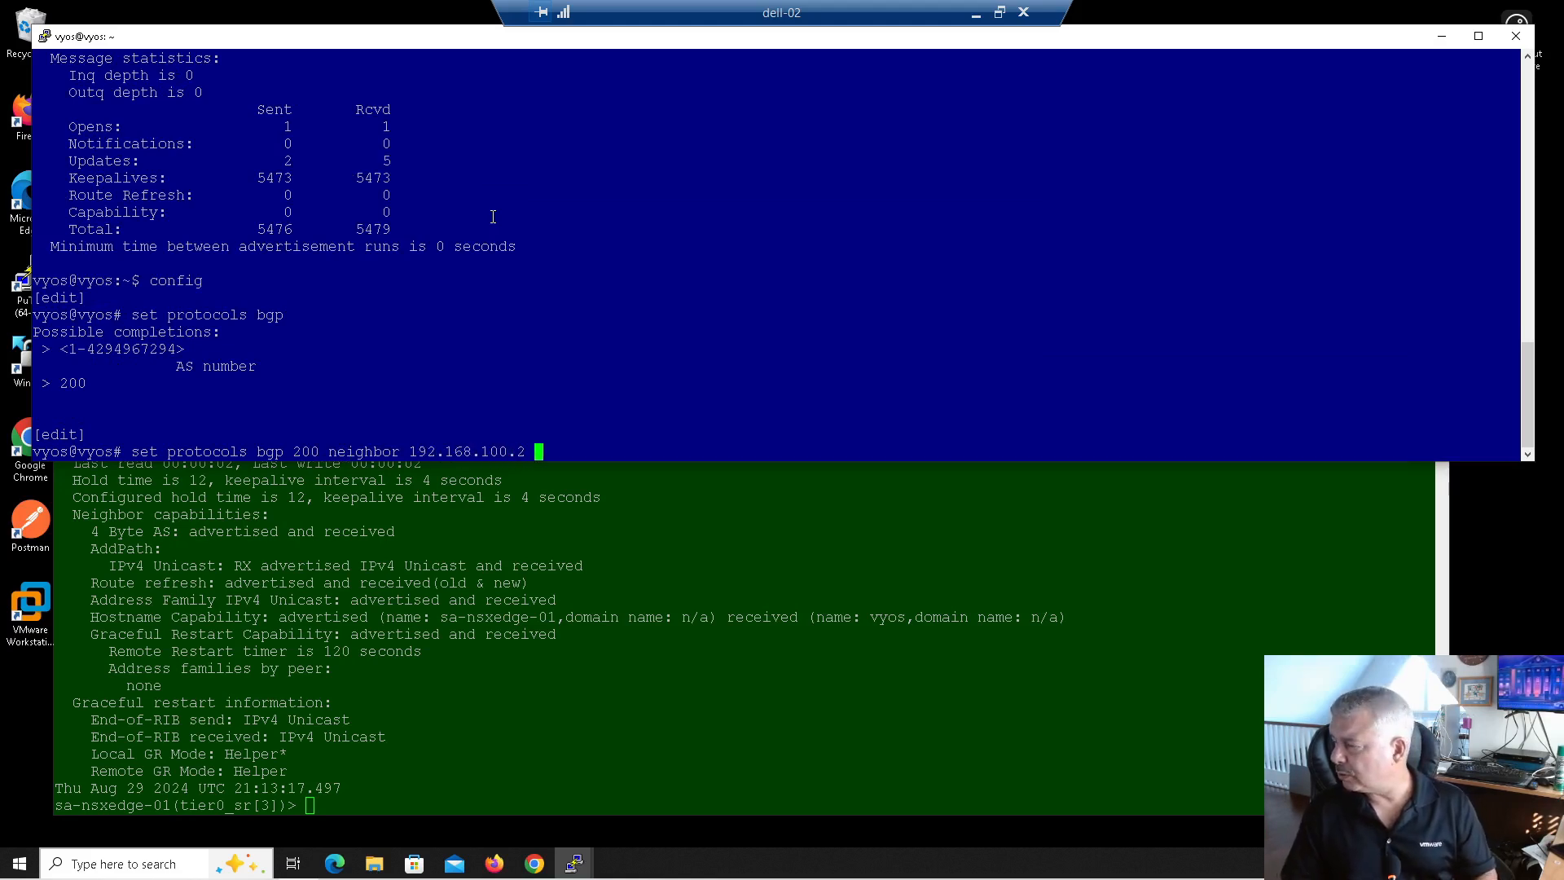
type(" ad")
key("Tab")
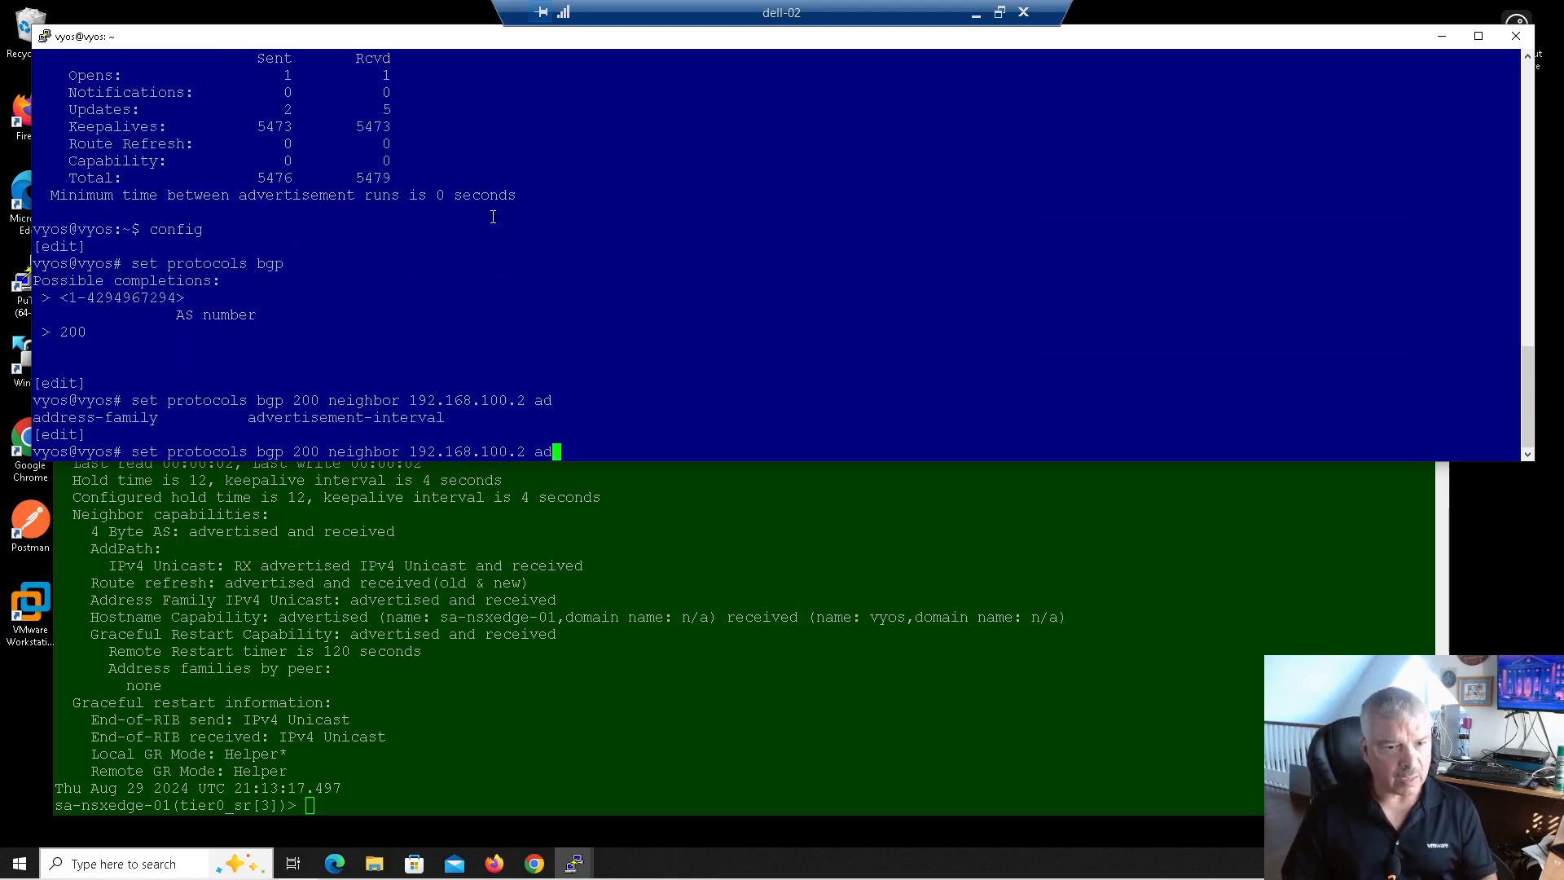
Step: Set BGP 200 neighbor 192.168.100.2 to ipv4-unicast default-originate
type("d")
key("Tab")
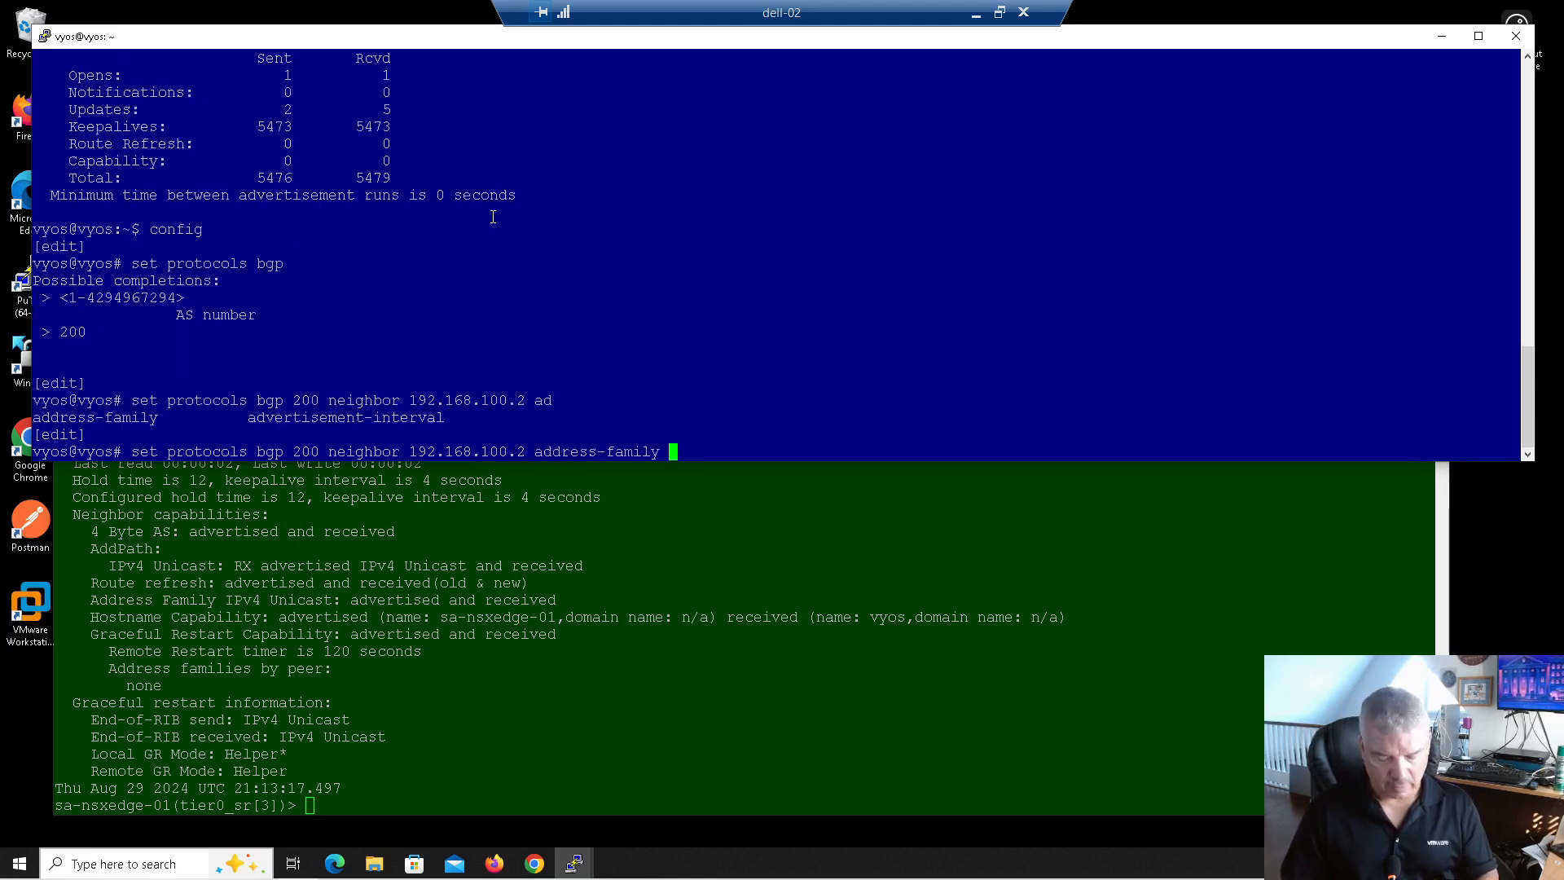
type("def")
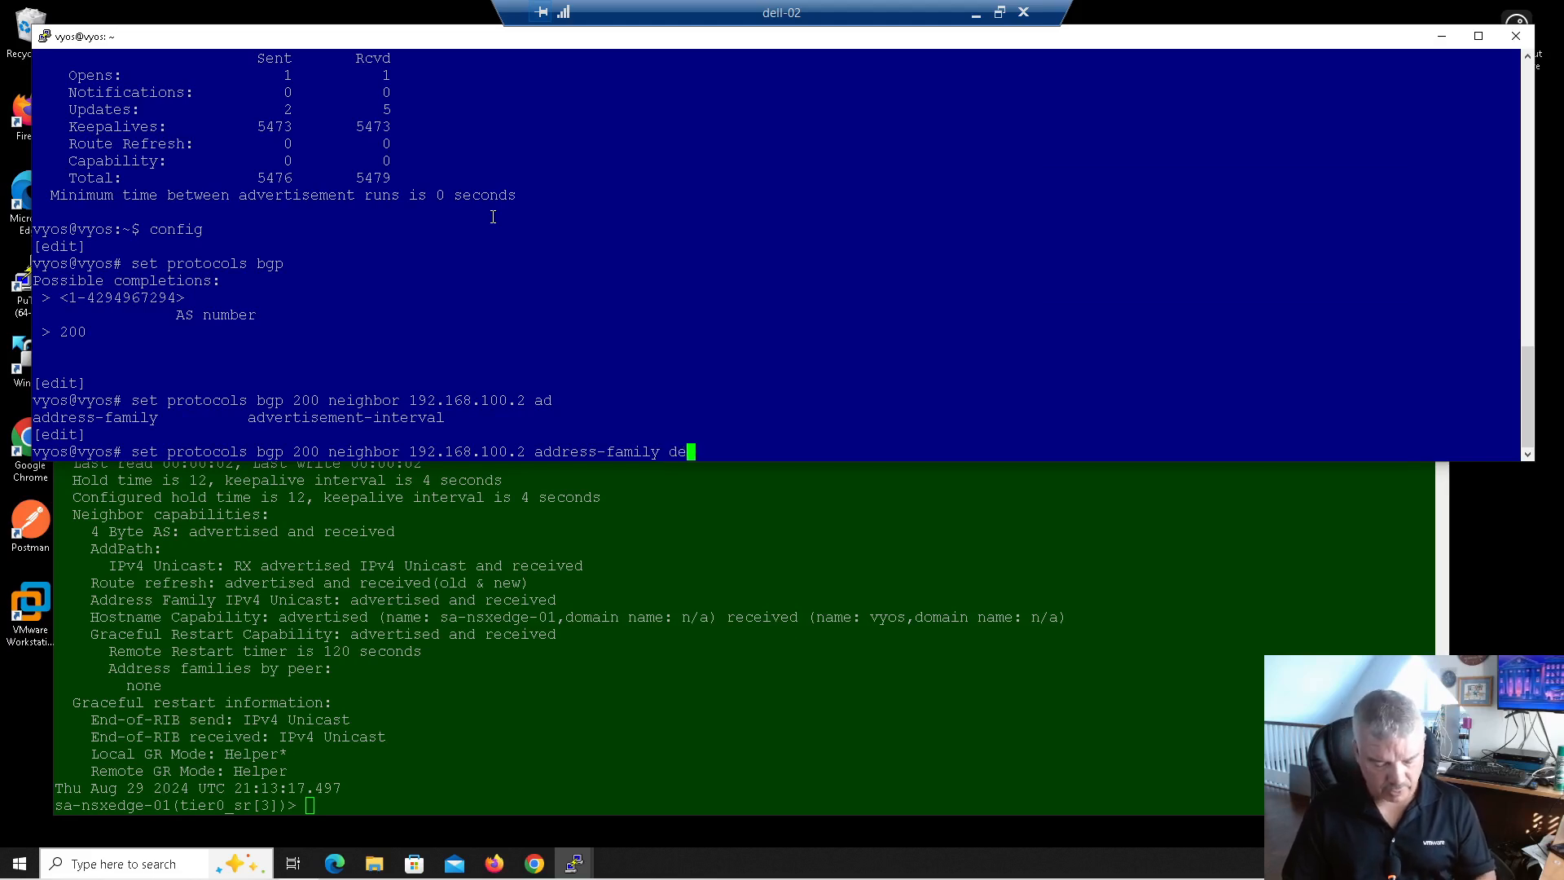
key("Tab")
type("a")
key("Tab")
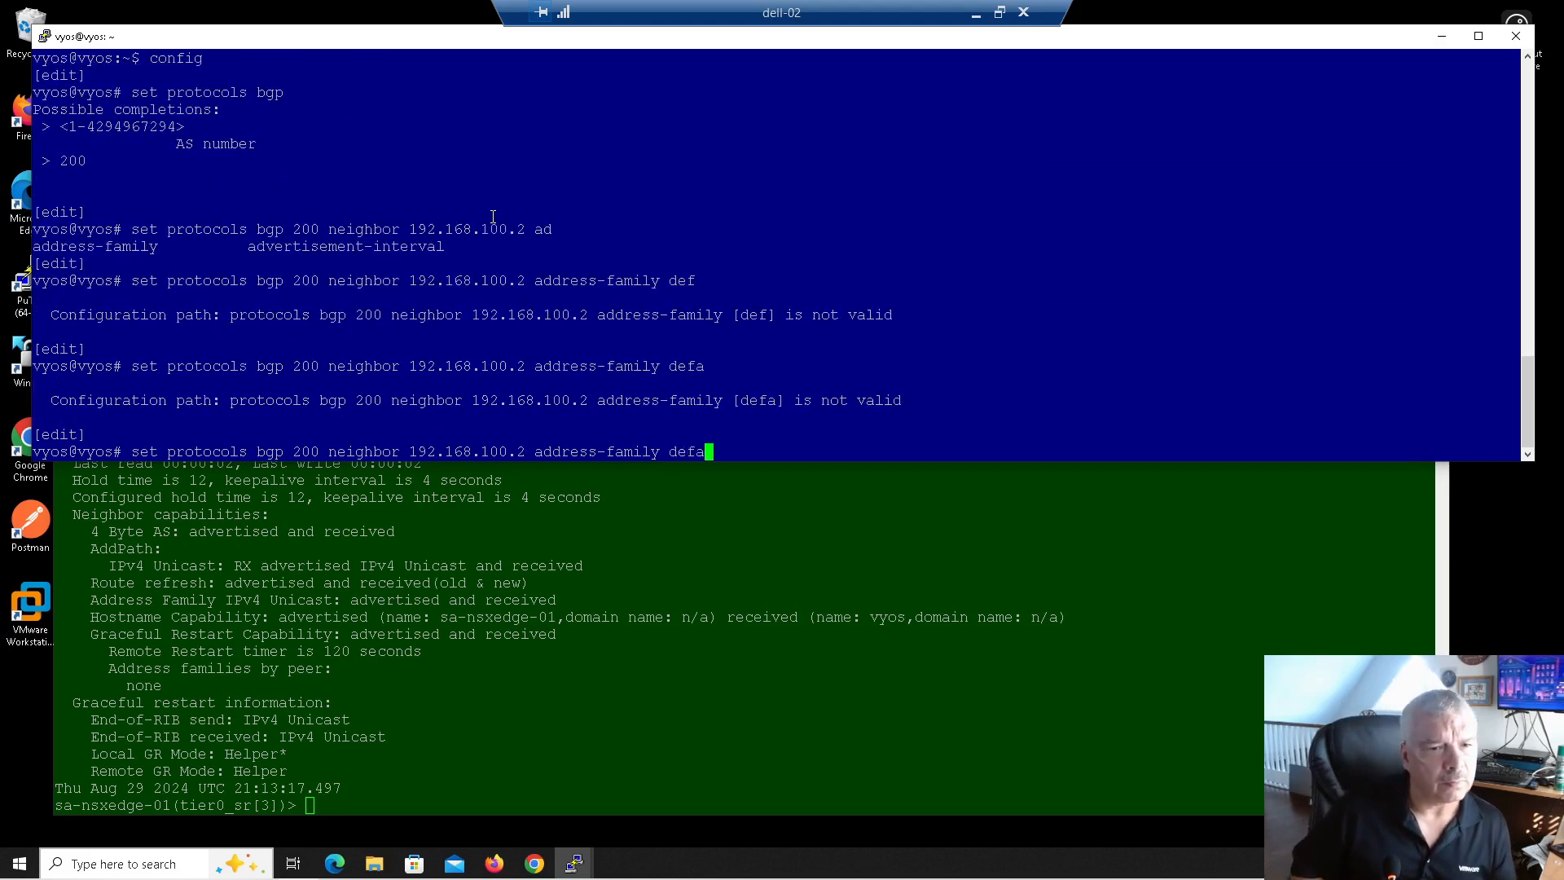
key("BackSpace")
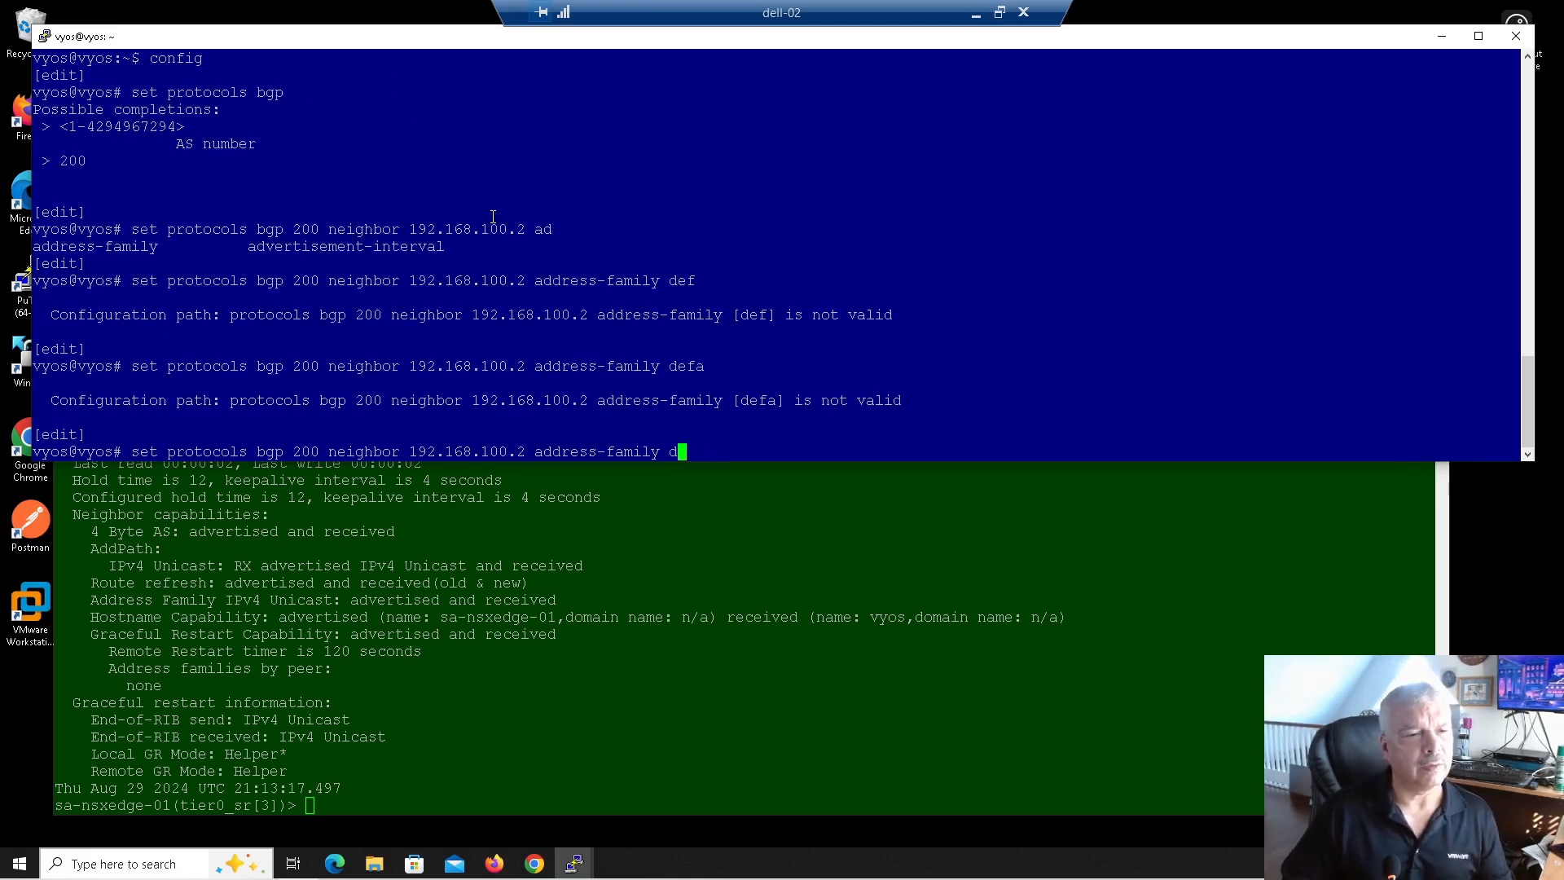
key("BackSpace")
key("Tab")
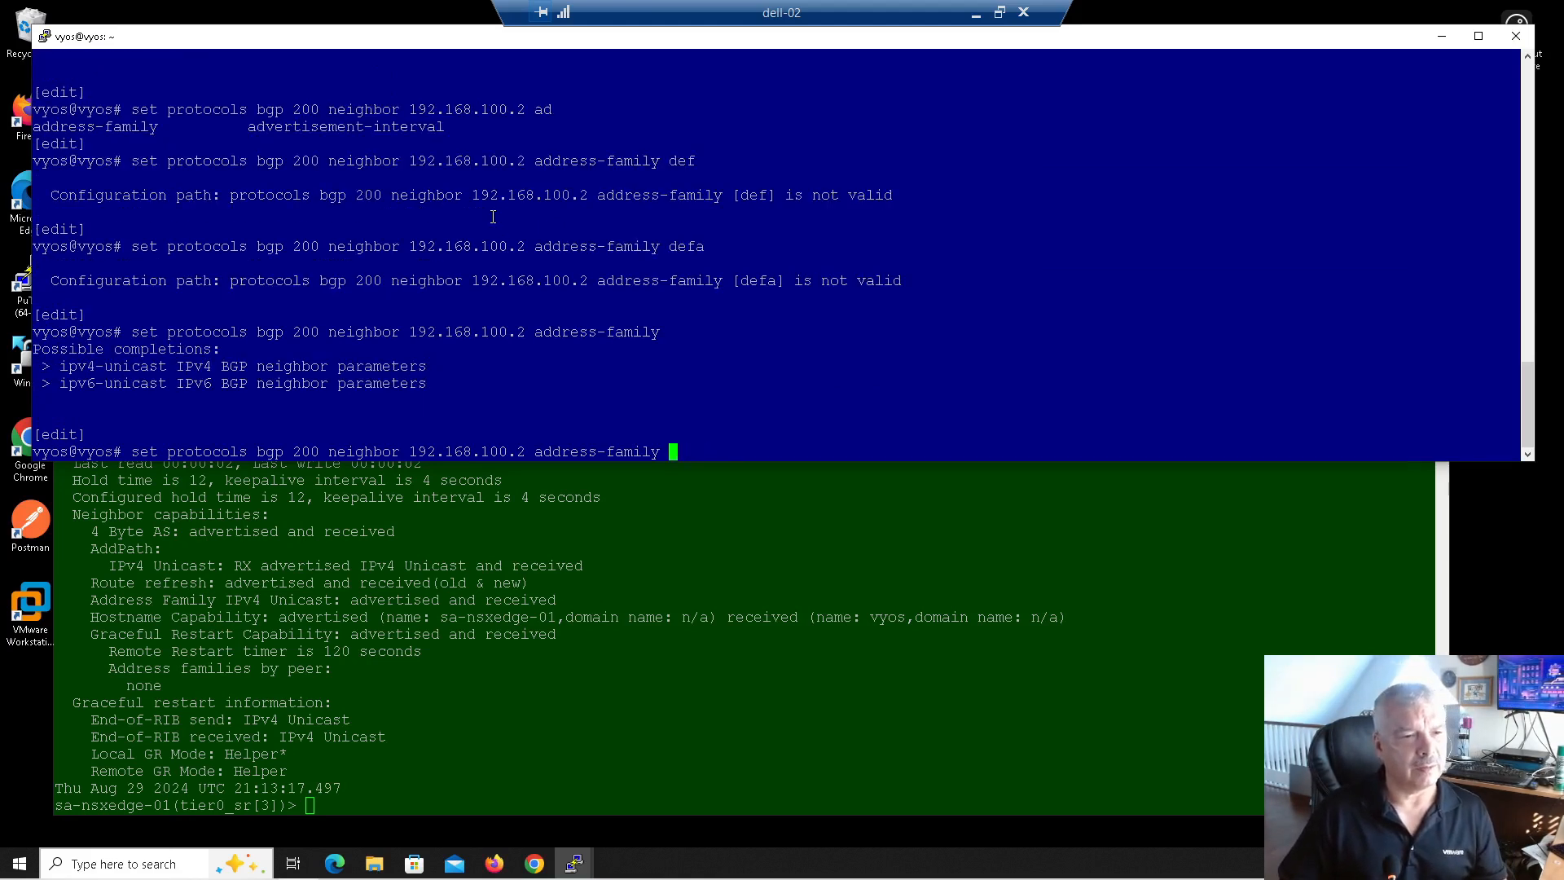
type("ipv4")
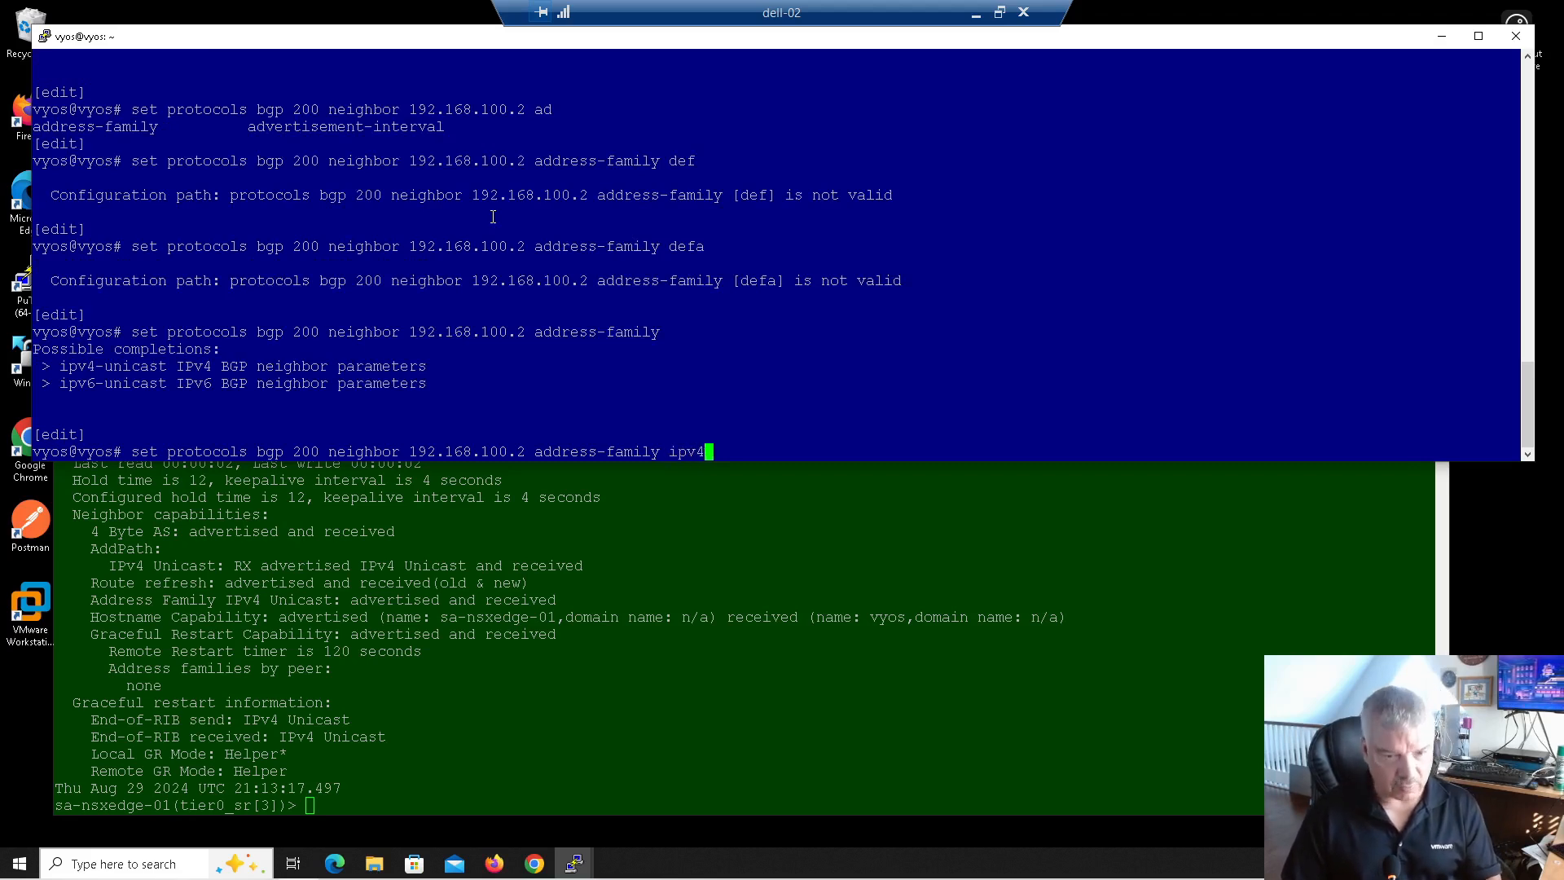
key("Tab")
type("defa")
key("Tab")
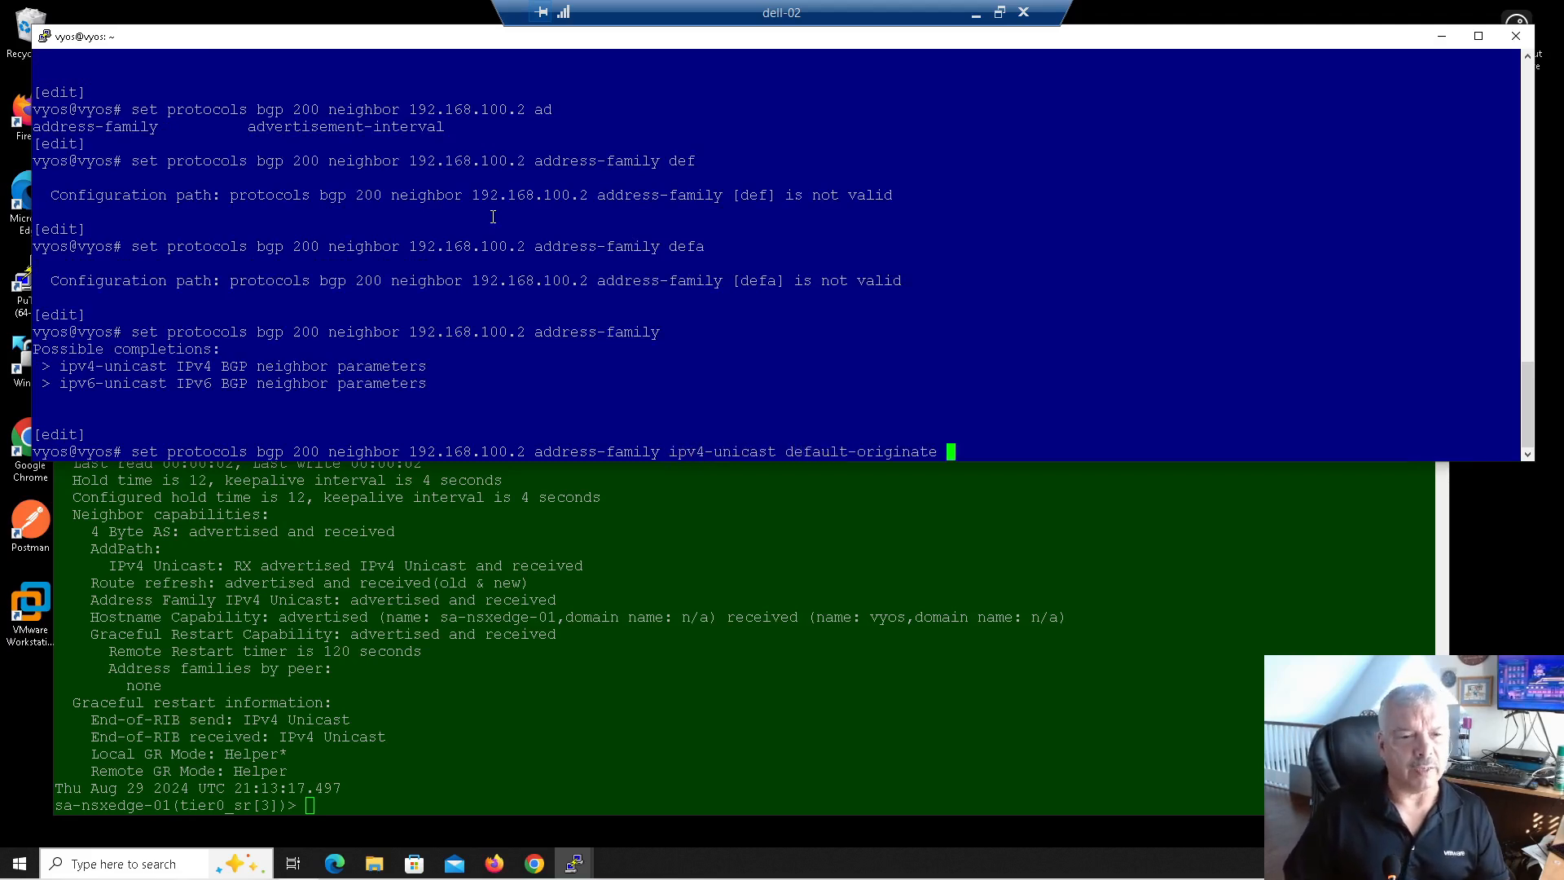
key("Return")
Step: Repeat the default-originate command for neighbors 192.168.100.3 and 192.168.110.3
key("Up")
key("Left")
key("Left")
key("Left")
key("Left")
key("Left")
key("Left")
key("Left")
key("Left")
key("Left")
key("Left")
key("Left")
key("Left")
key("Left")
key("Left")
key("Left")
key("Left")
key("Left")
key("Left")
key("Left")
key("Left")
key("Left")
key("Left")
key("Left")
key("Left")
key("Left")
key("Left")
key("Left")
key("Left")
key("Left")
key("Left")
key("Left")
key("Left")
key("Left")
key("Left")
key("Left")
key("Left")
key("Left")
key("Left")
key("Left")
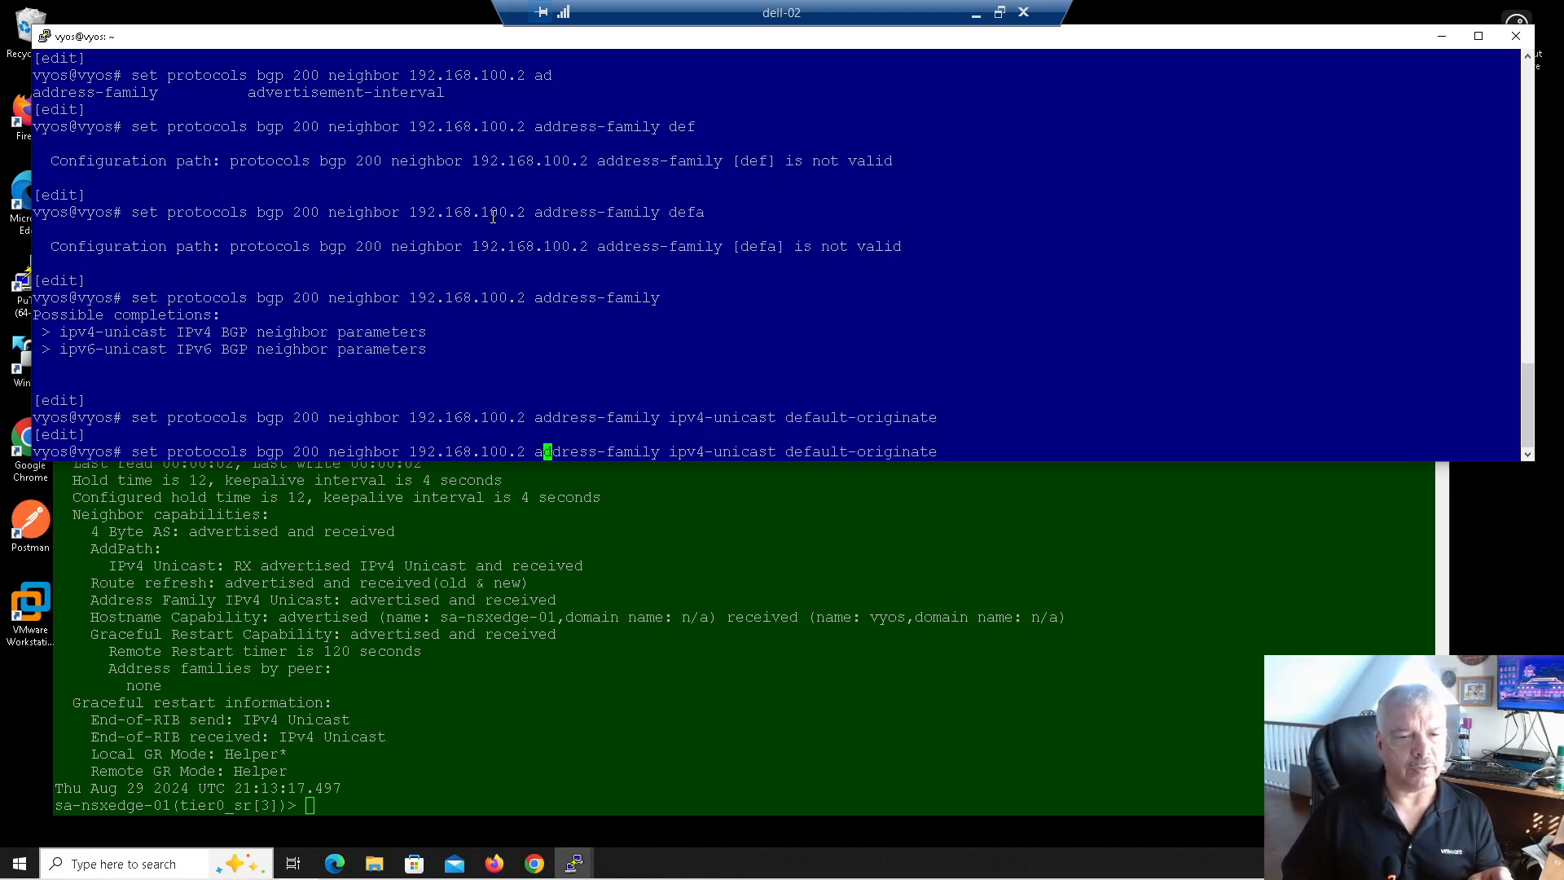
key("Delete")
type("3")
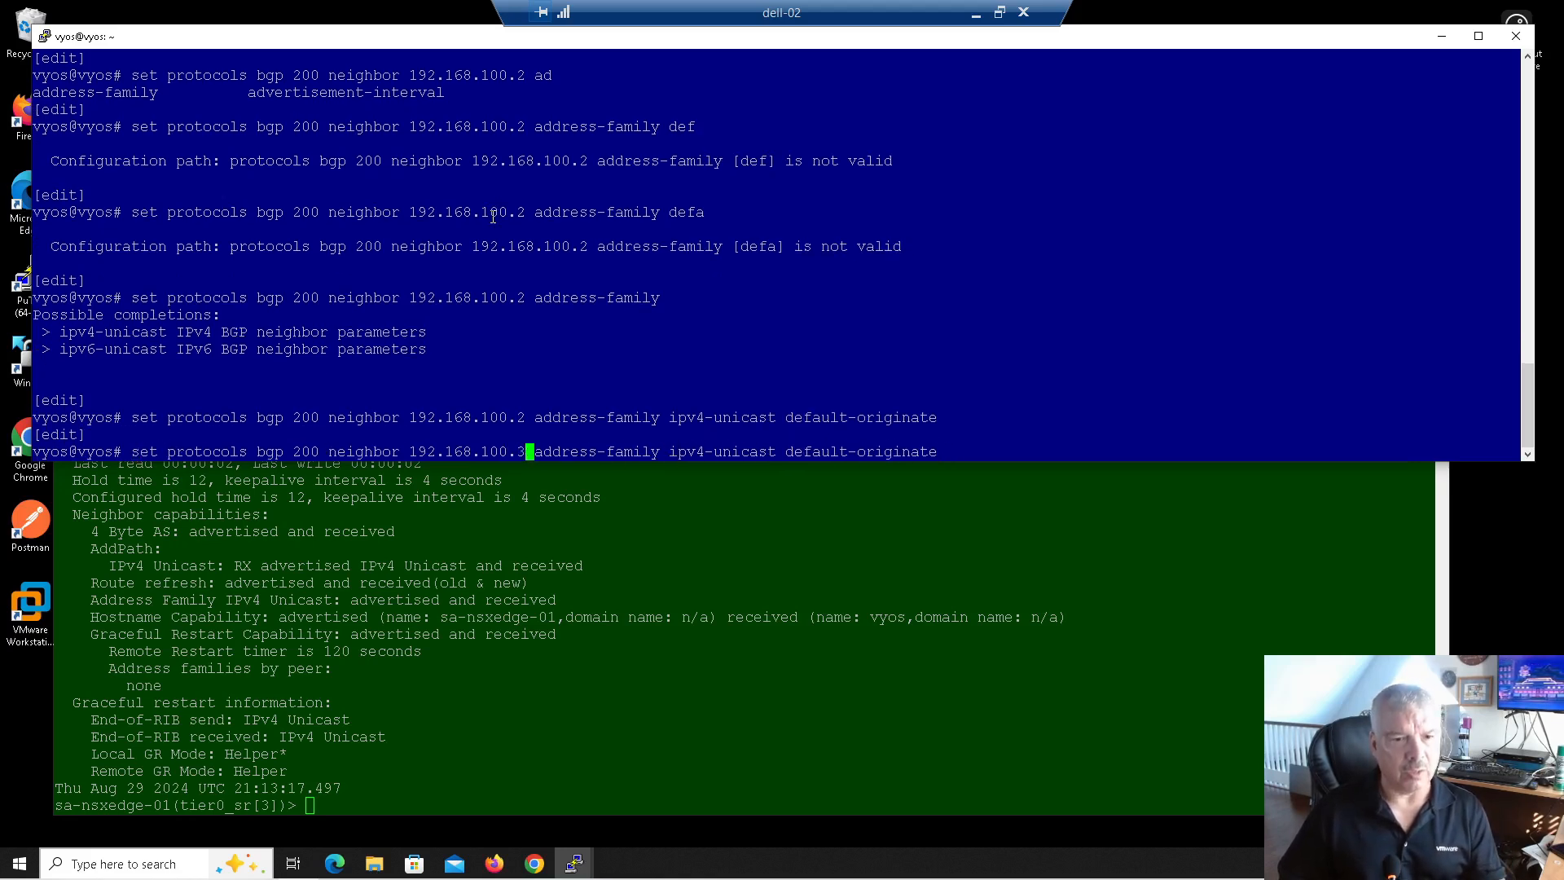
key("Return")
key("Up")
key("Left")
key("Left")
key("Left")
key("Left")
key("Left")
key("Left")
key("Left")
key("Left")
key("Left")
key("Left")
key("Left")
key("Left")
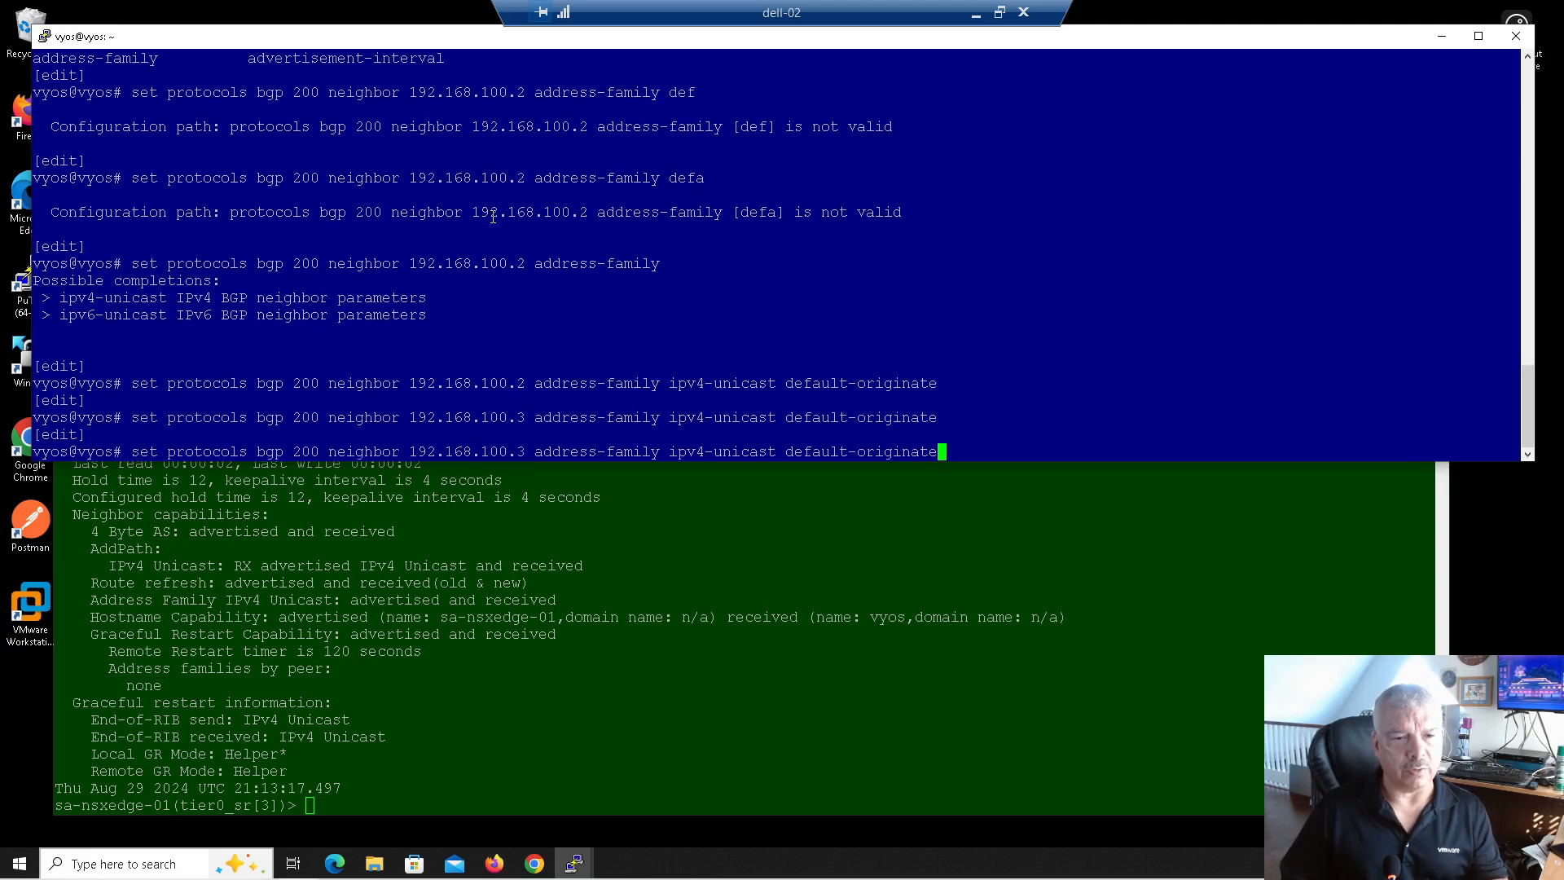
key("Left")
key("Left")
key("Left")
key("Left")
key("Left")
key("Left")
key("Left")
key("Left")
key("Left")
key("Left")
key("Left")
key("Left")
key("Left")
key("Left")
key("Left")
key("Left")
key("Left")
key("Left")
key("Left")
key("Left")
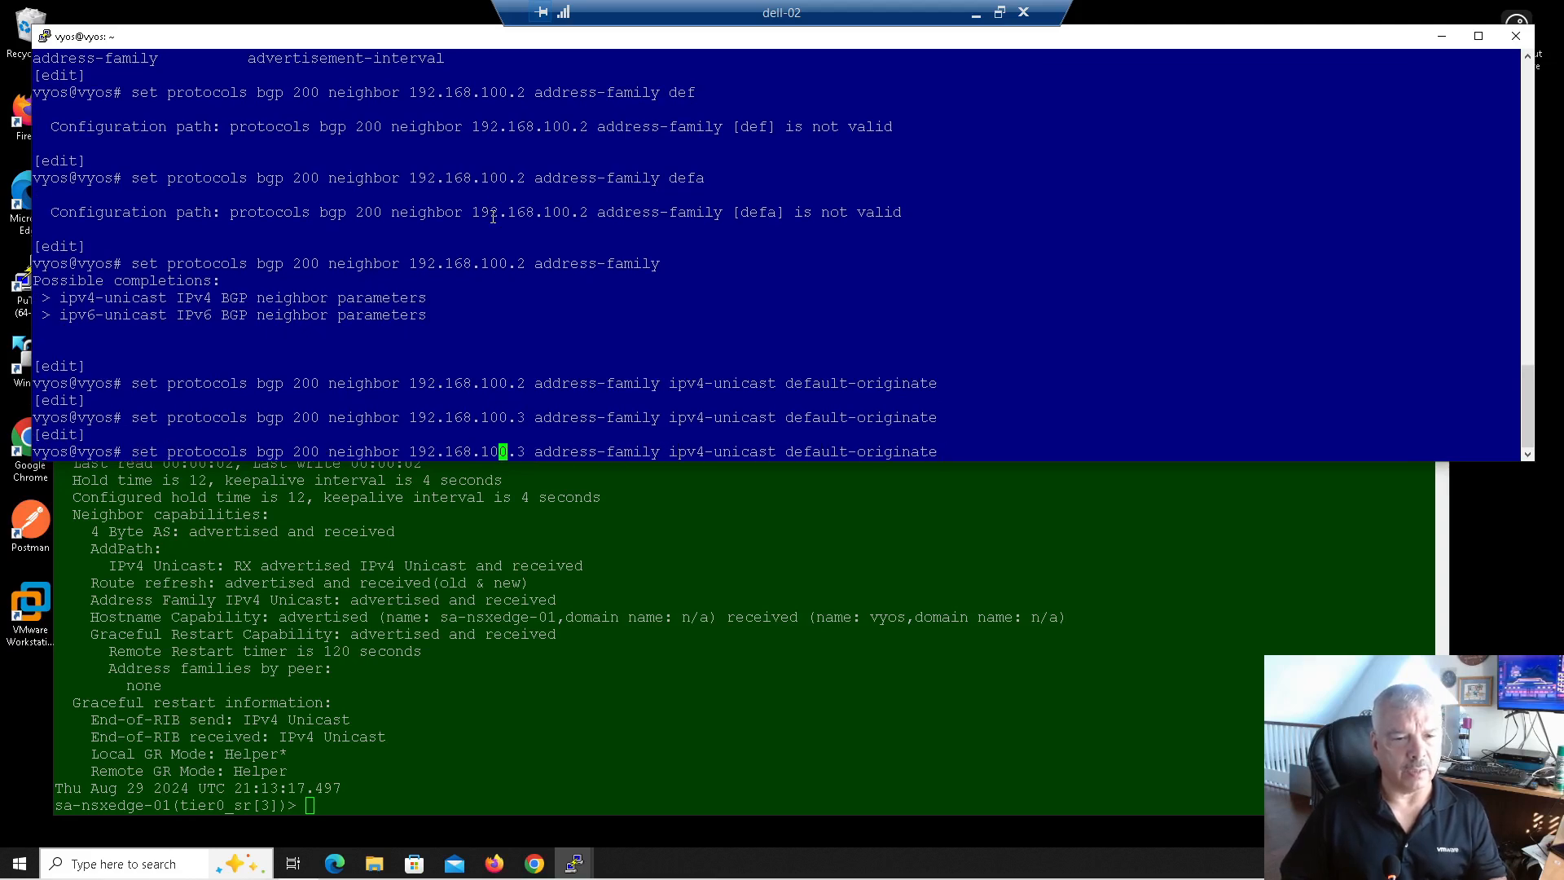
key("Delete")
type("1")
key("Return")
Step: Apply ipv4-unicast default-originate to neighbor 192.168.110.2 as well
key("Up")
key("Left")
key("Left")
key("Left")
key("Left")
key("Left")
key("Left")
key("Left")
key("Left")
key("Left")
key("Left")
key("Left")
key("Left")
key("Left")
key("Left")
key("Left")
key("Left")
key("Left")
key("Left")
key("Left")
key("Left")
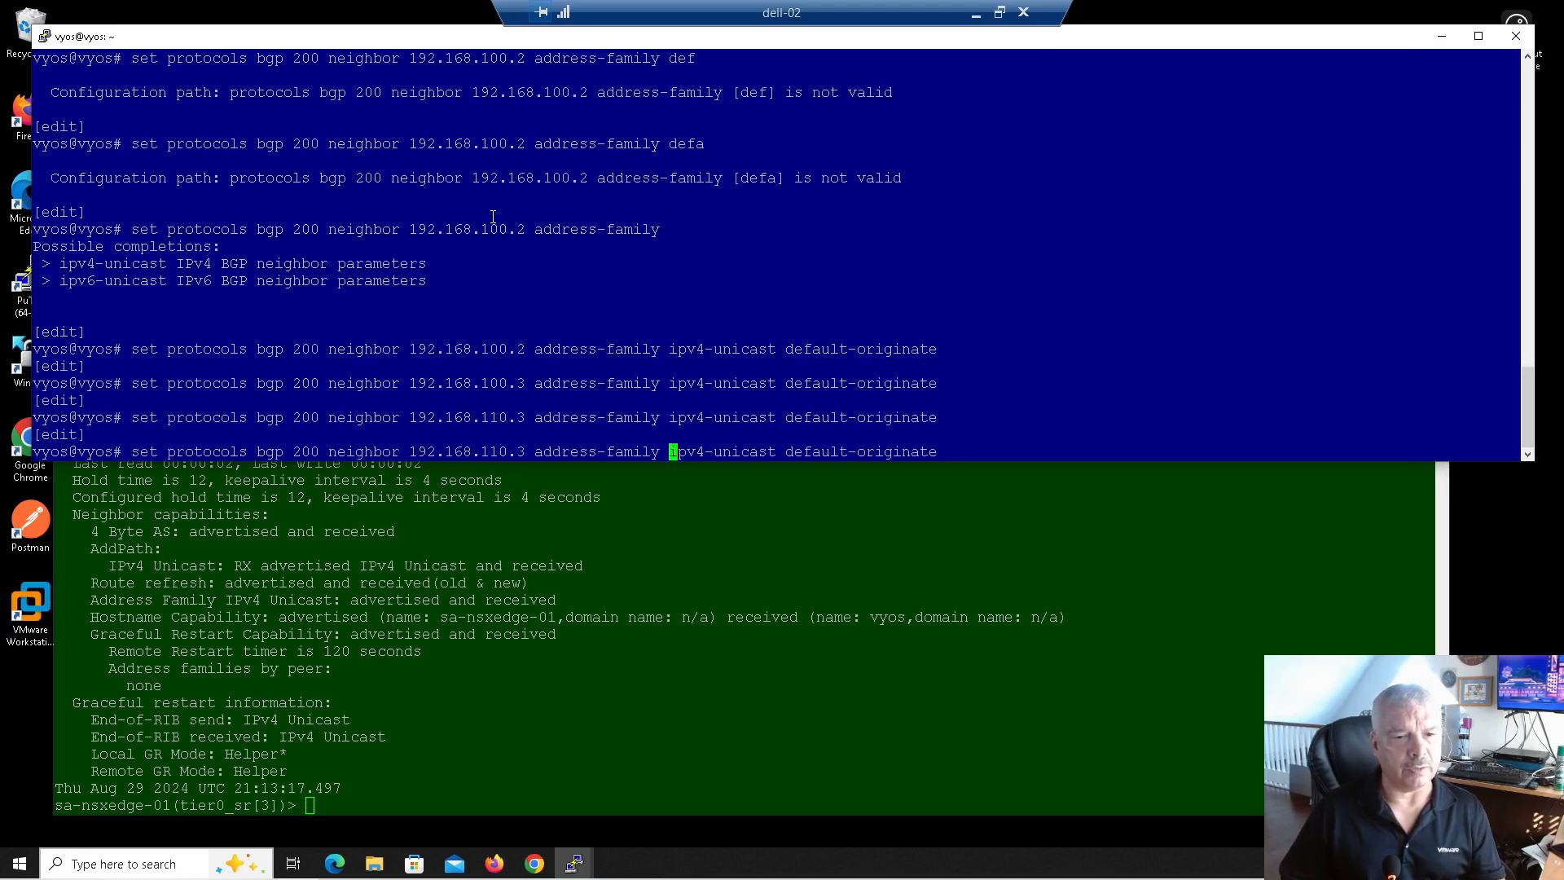
key("Left")
key("Delete")
type("2")
key("Return")
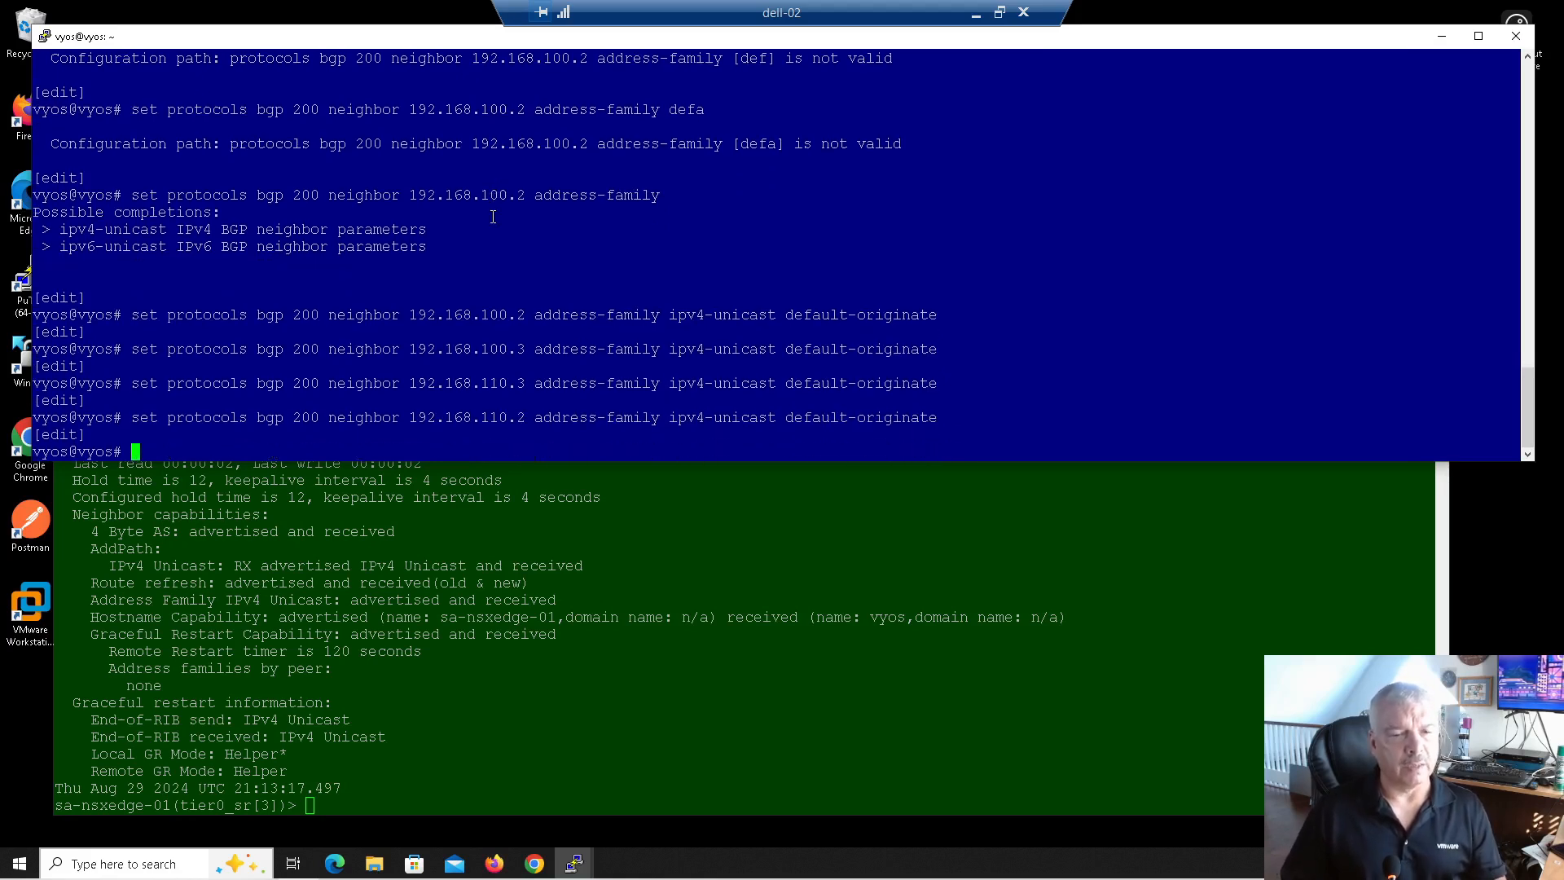
Step: Commit the VyOS BGP configuration changes
type("commit")
key("Return")
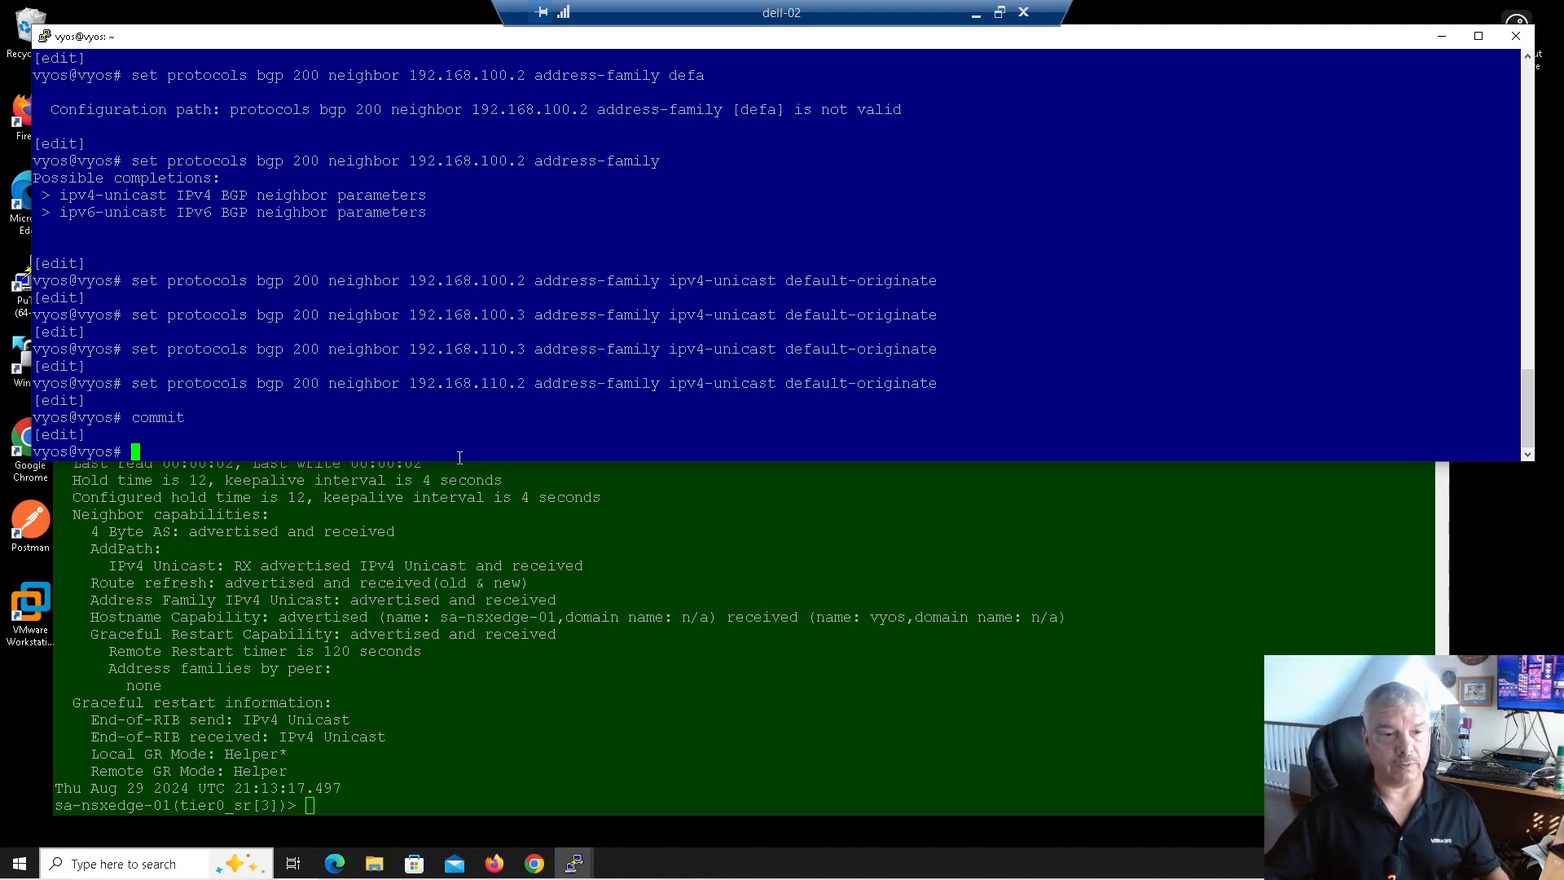
left_click(492, 659)
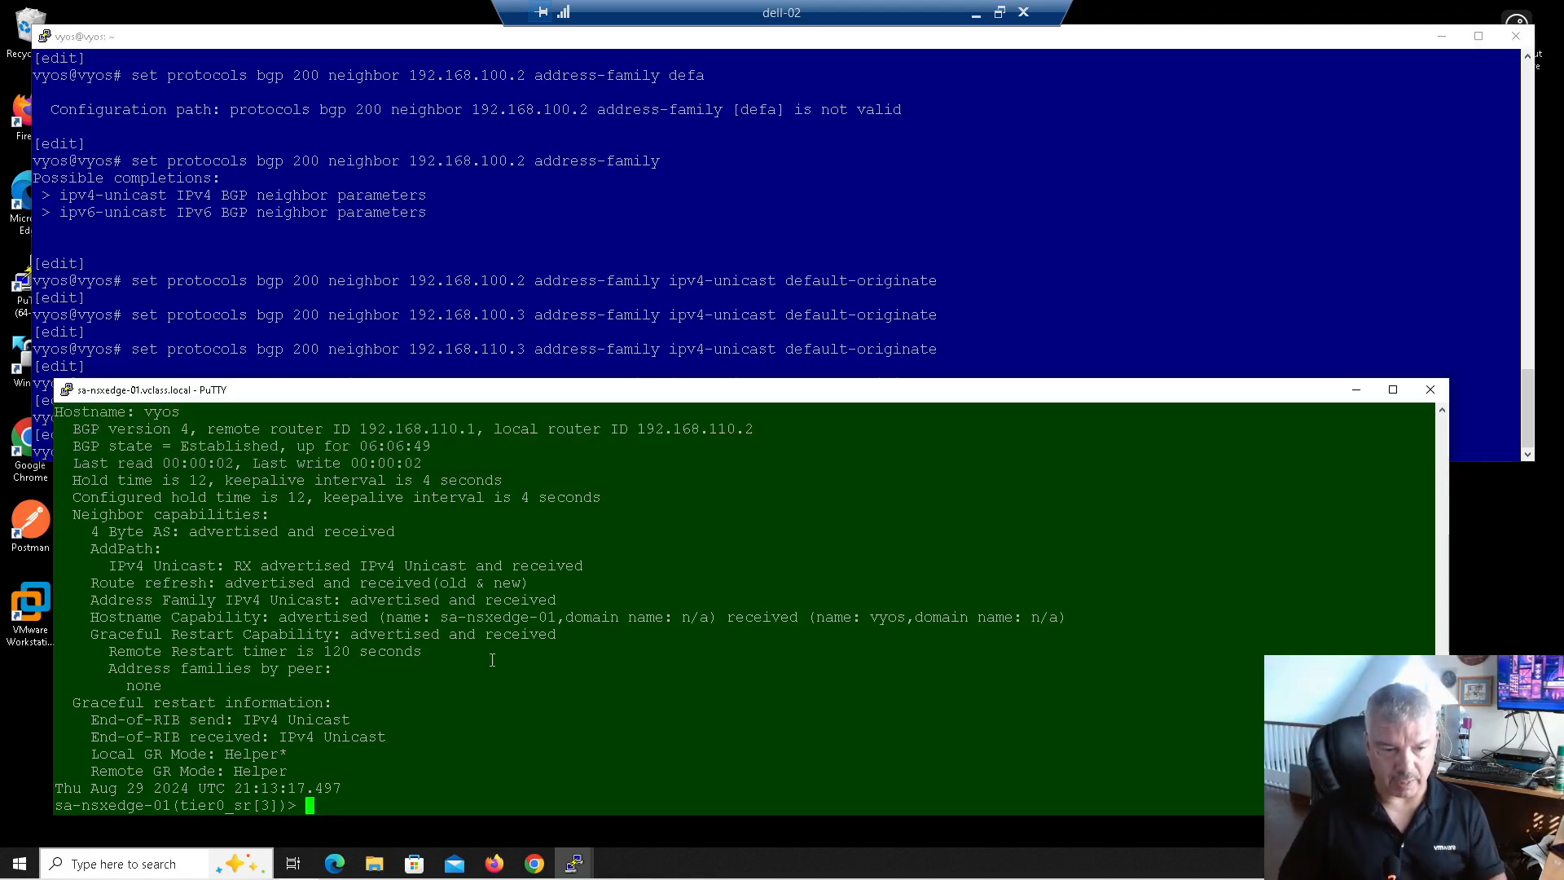
Step: Run get route on the NSX edge and highlight the two BGP 0.0.0.0/0 routes via 192.168.100.1 and 192.168.110.1
key("Up")
key("Up")
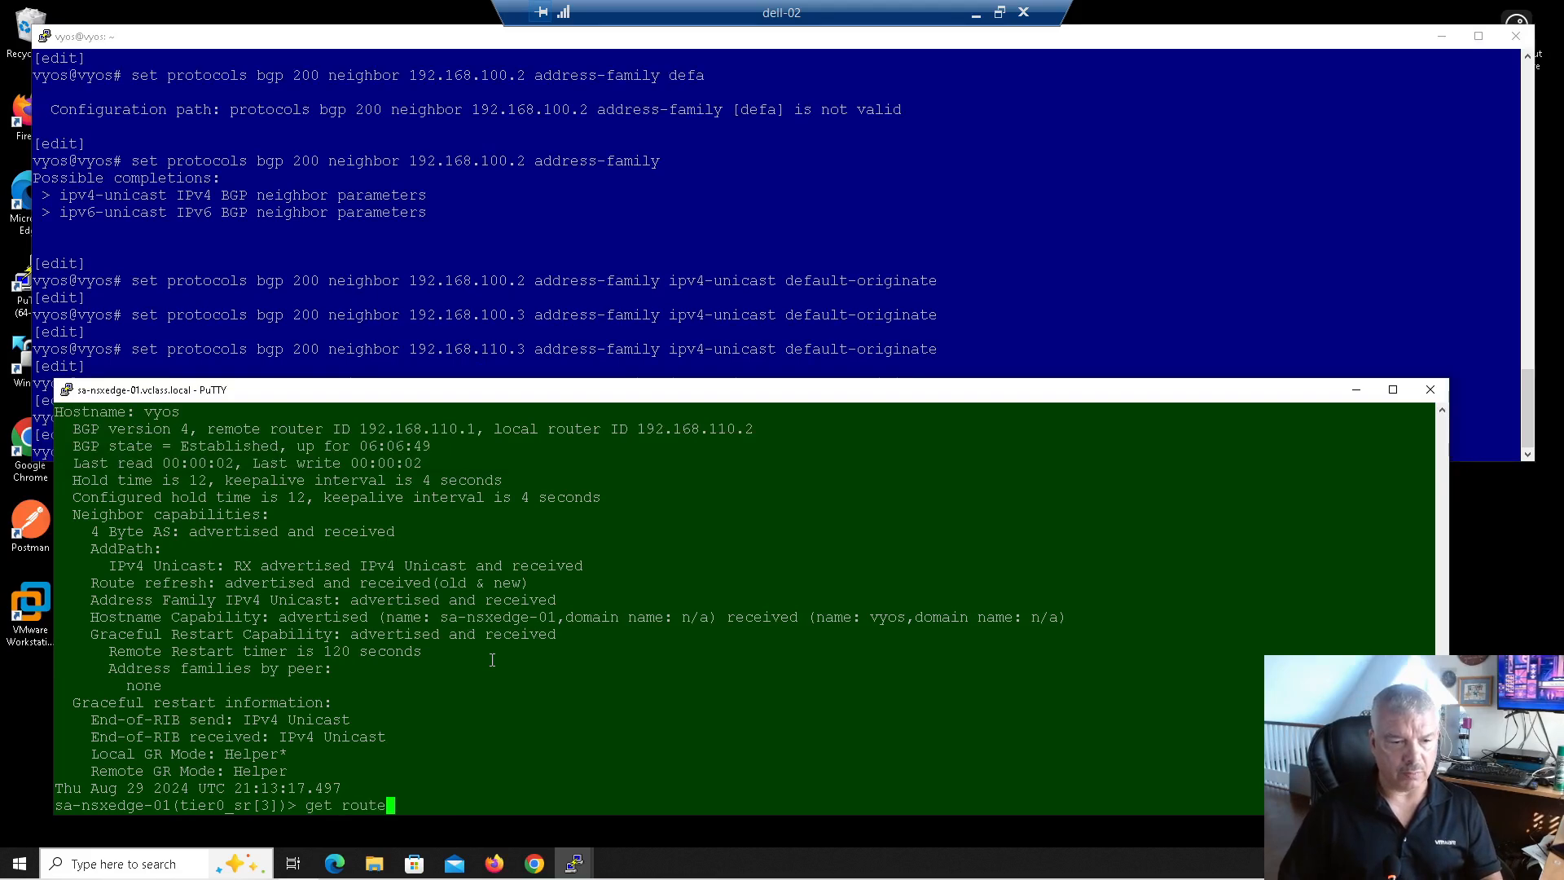
key("Return")
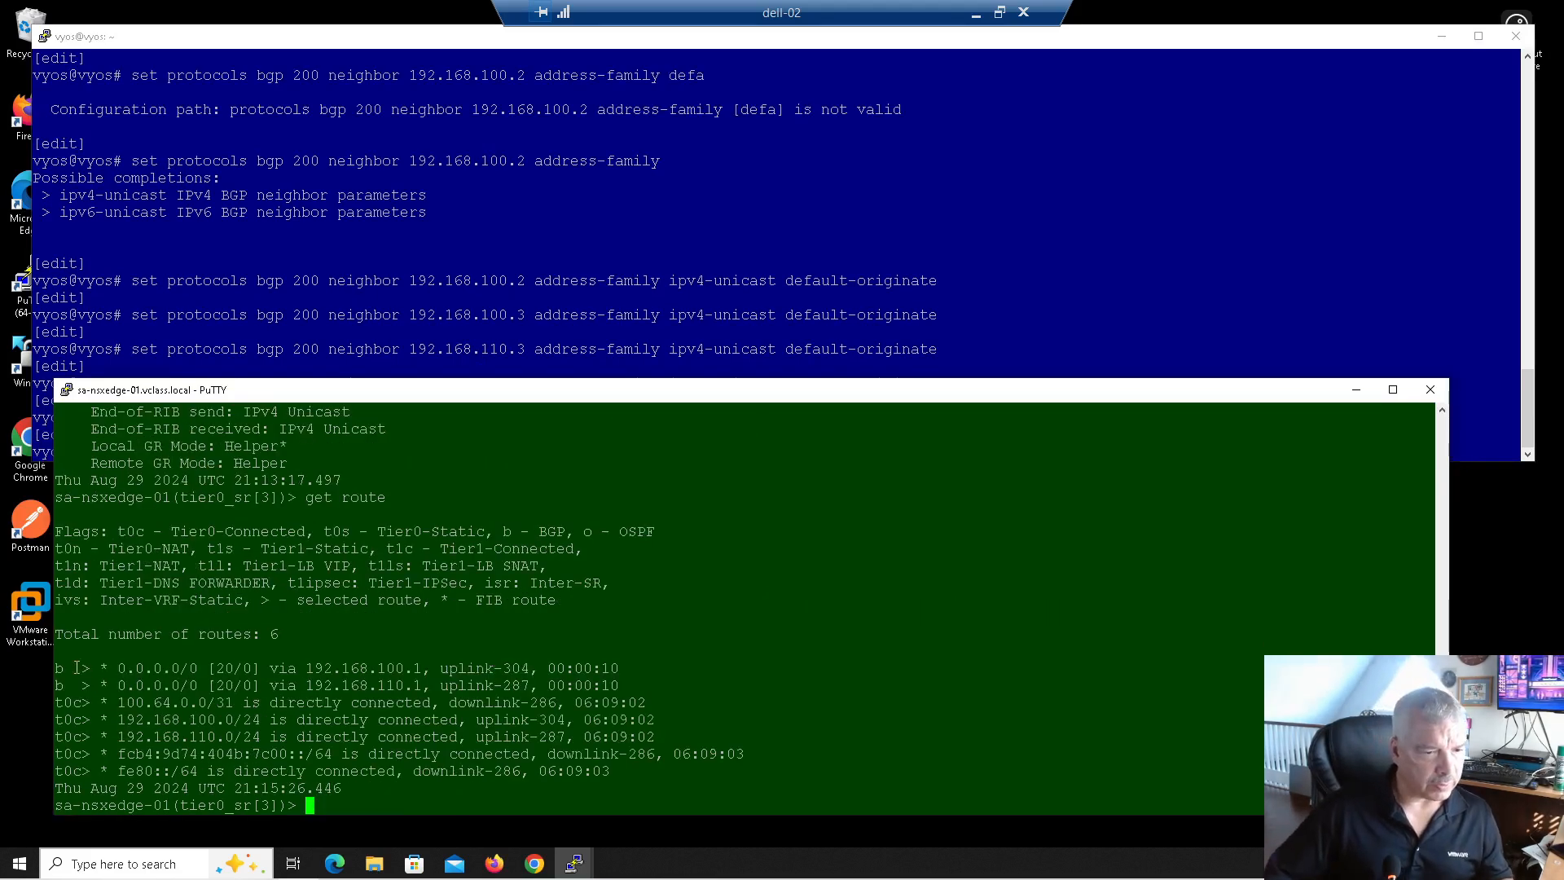
left_click_drag(70, 668, 206, 685)
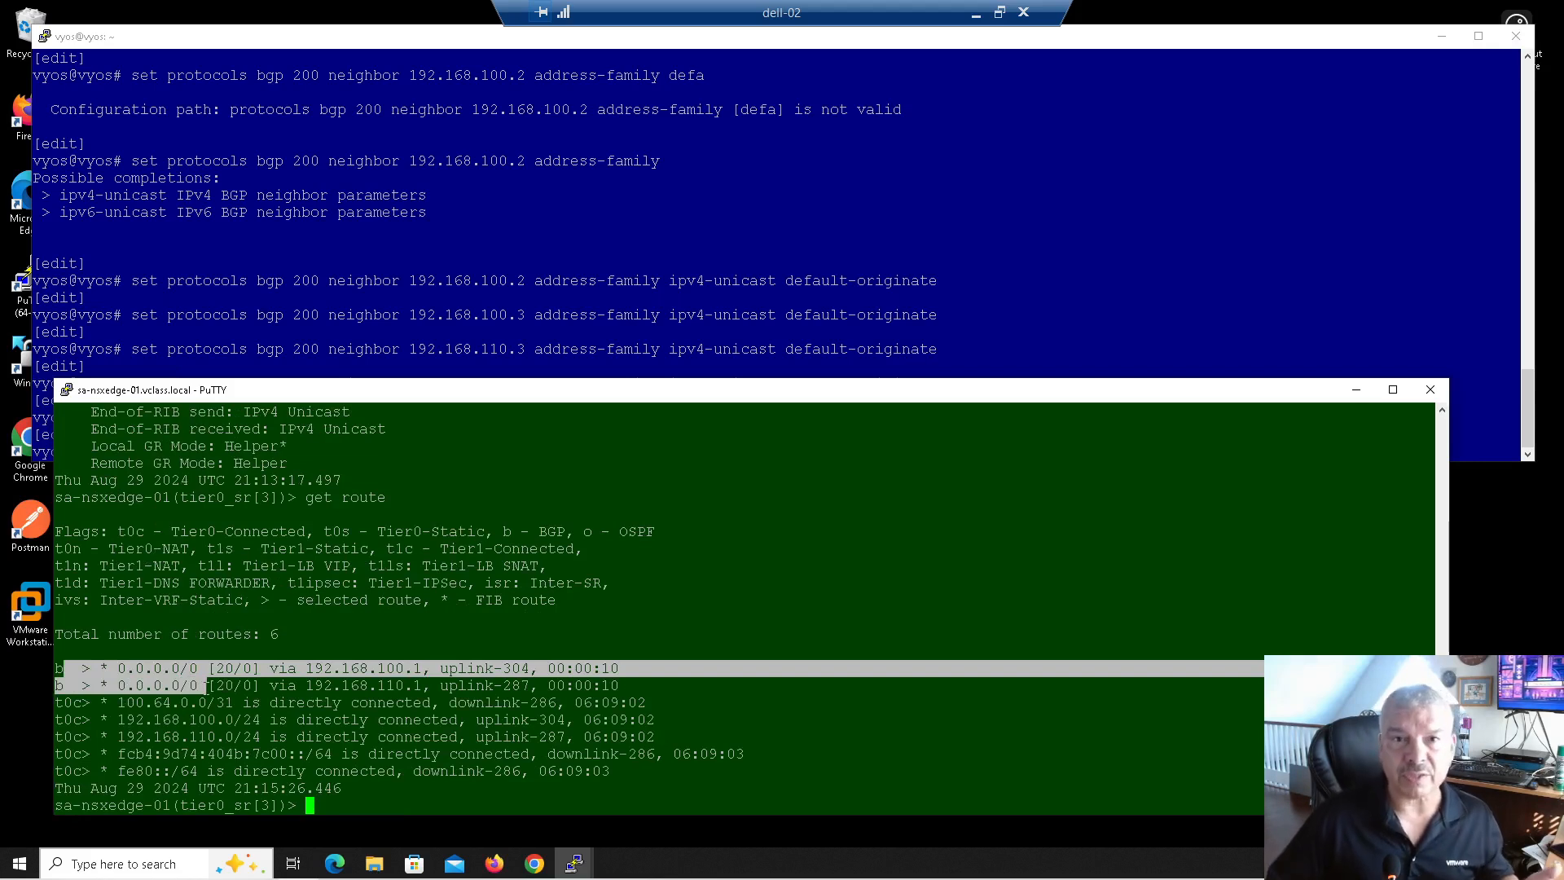
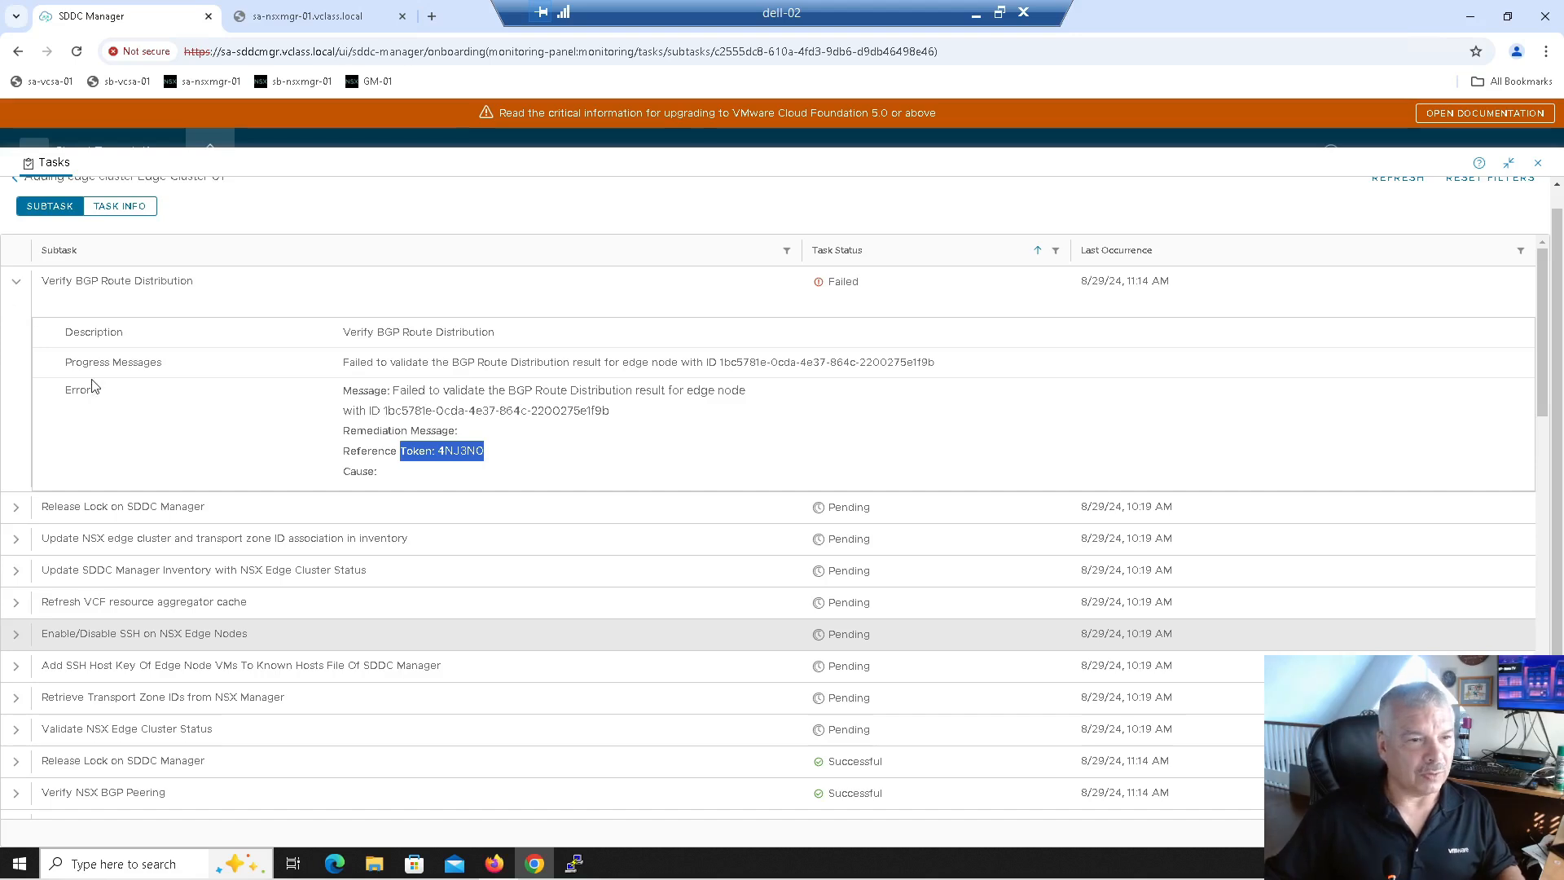
Step: Restart the failed Edge-Cluster-01 task from the Tasks list and open its subtasks
left_click(17, 285)
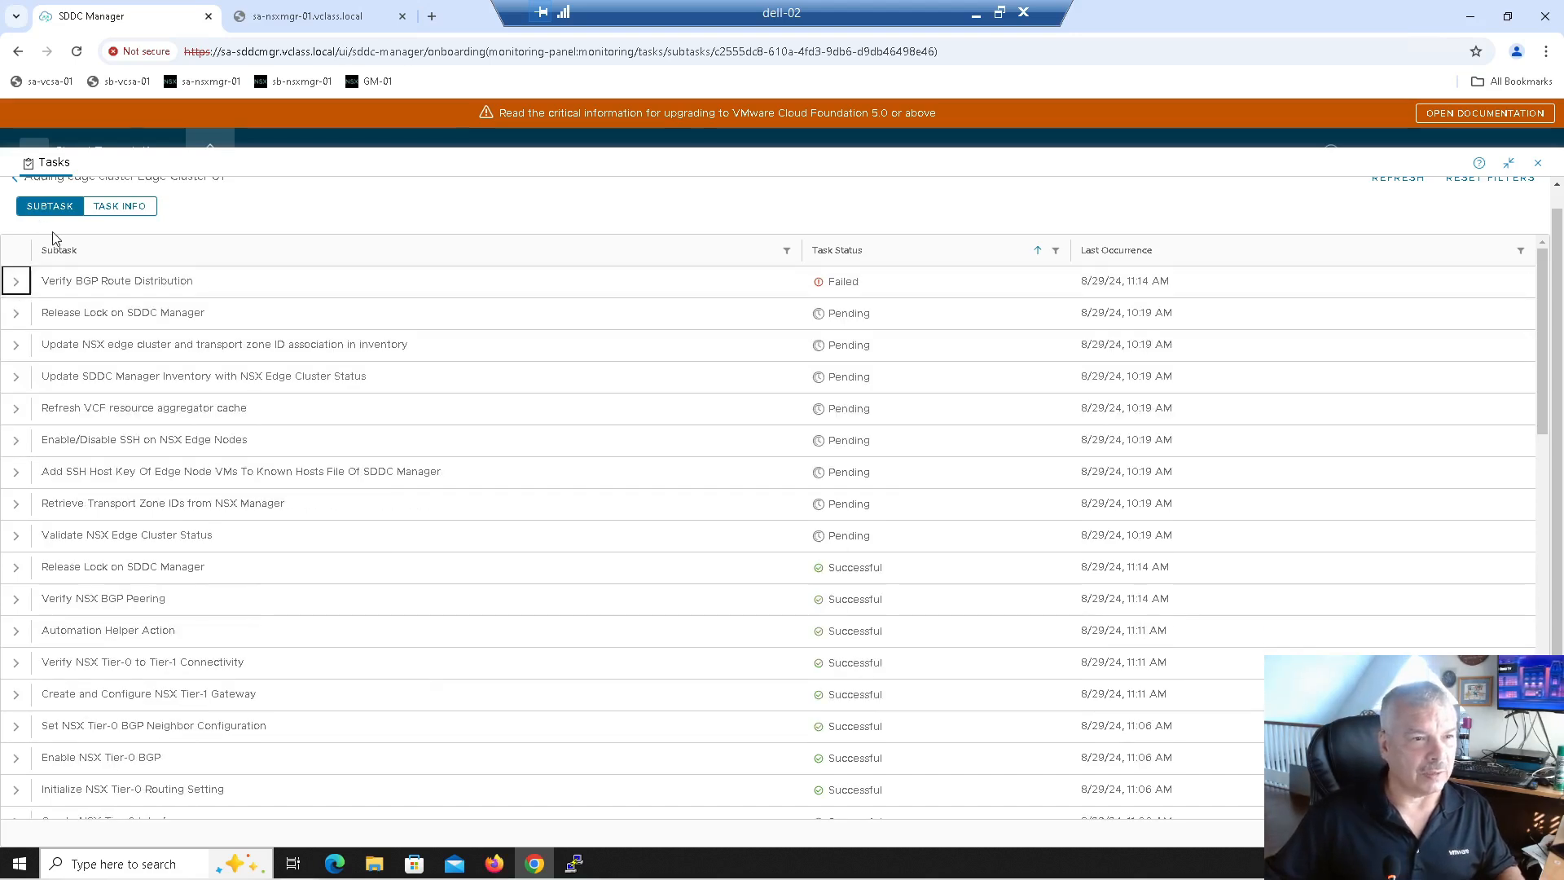
scroll(39, 220, "up", 1)
left_click(16, 198)
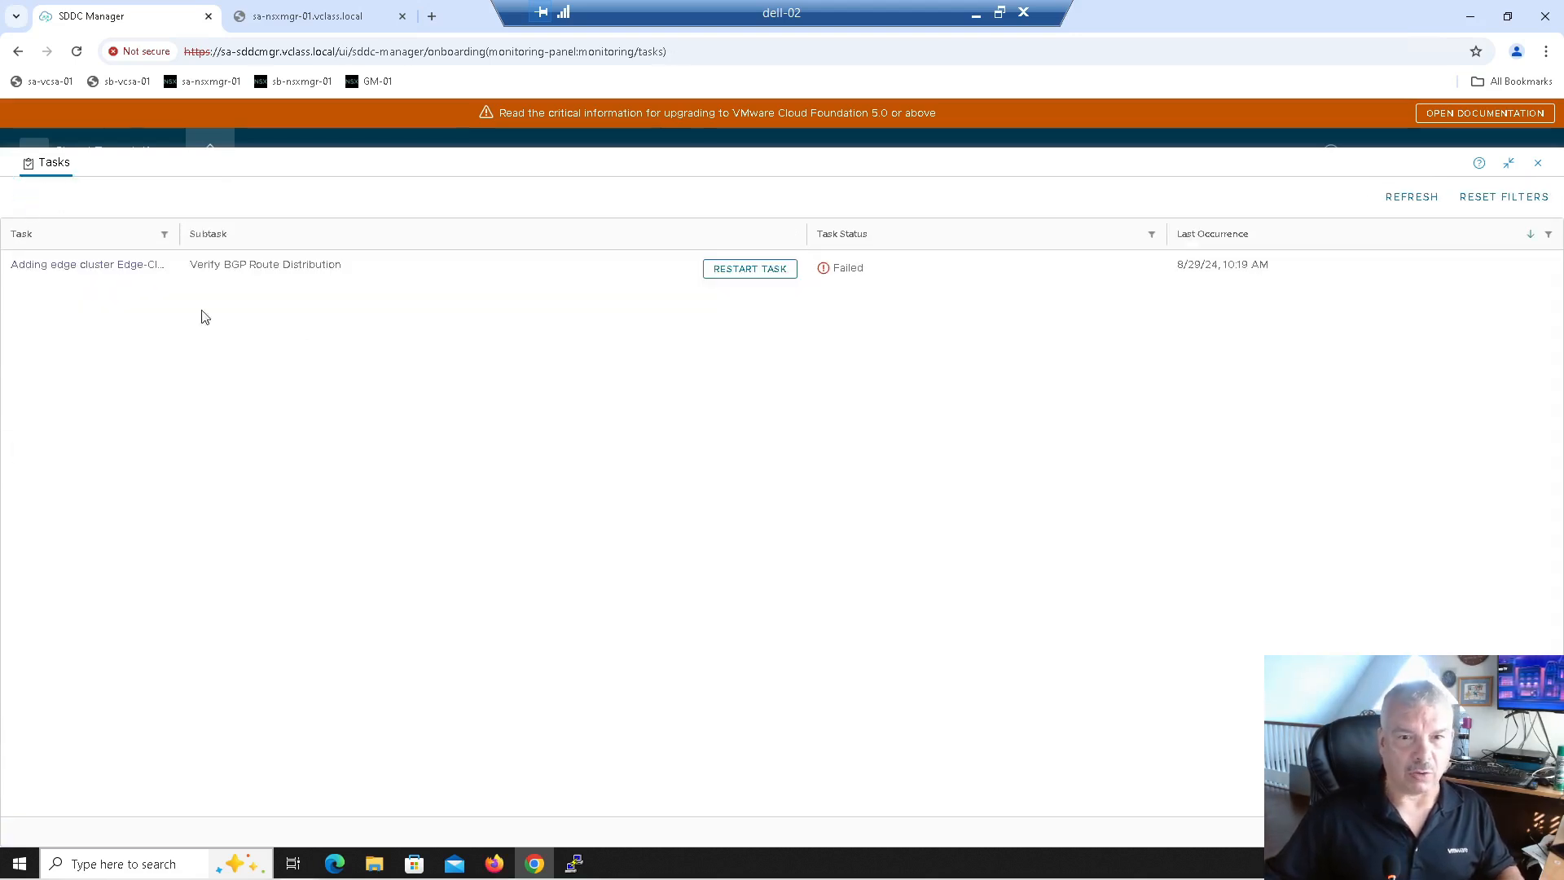
left_click(747, 276)
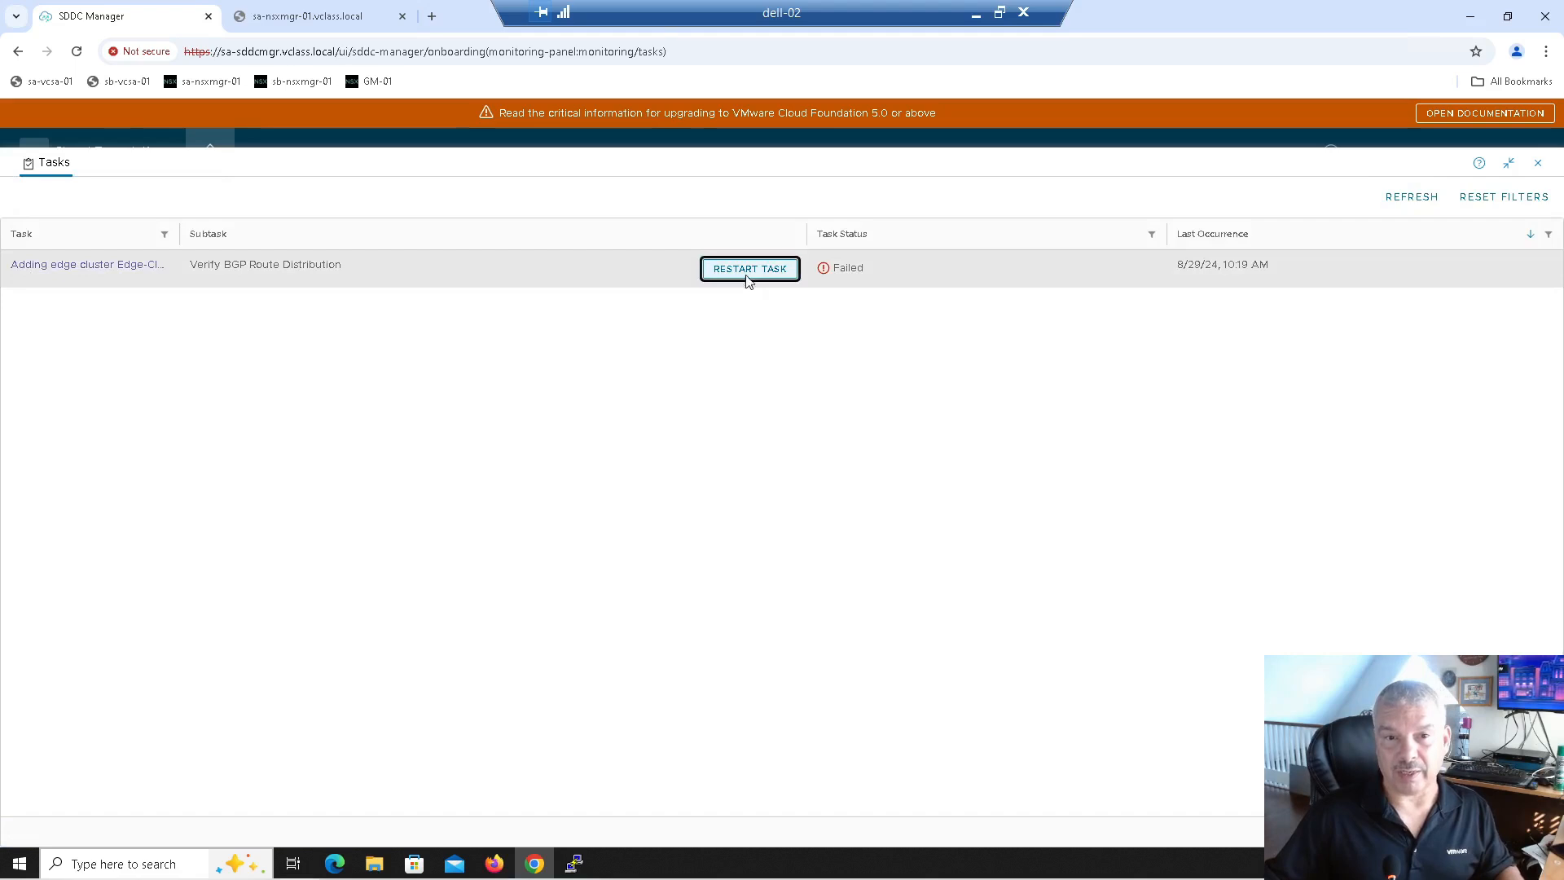
left_click(55, 267)
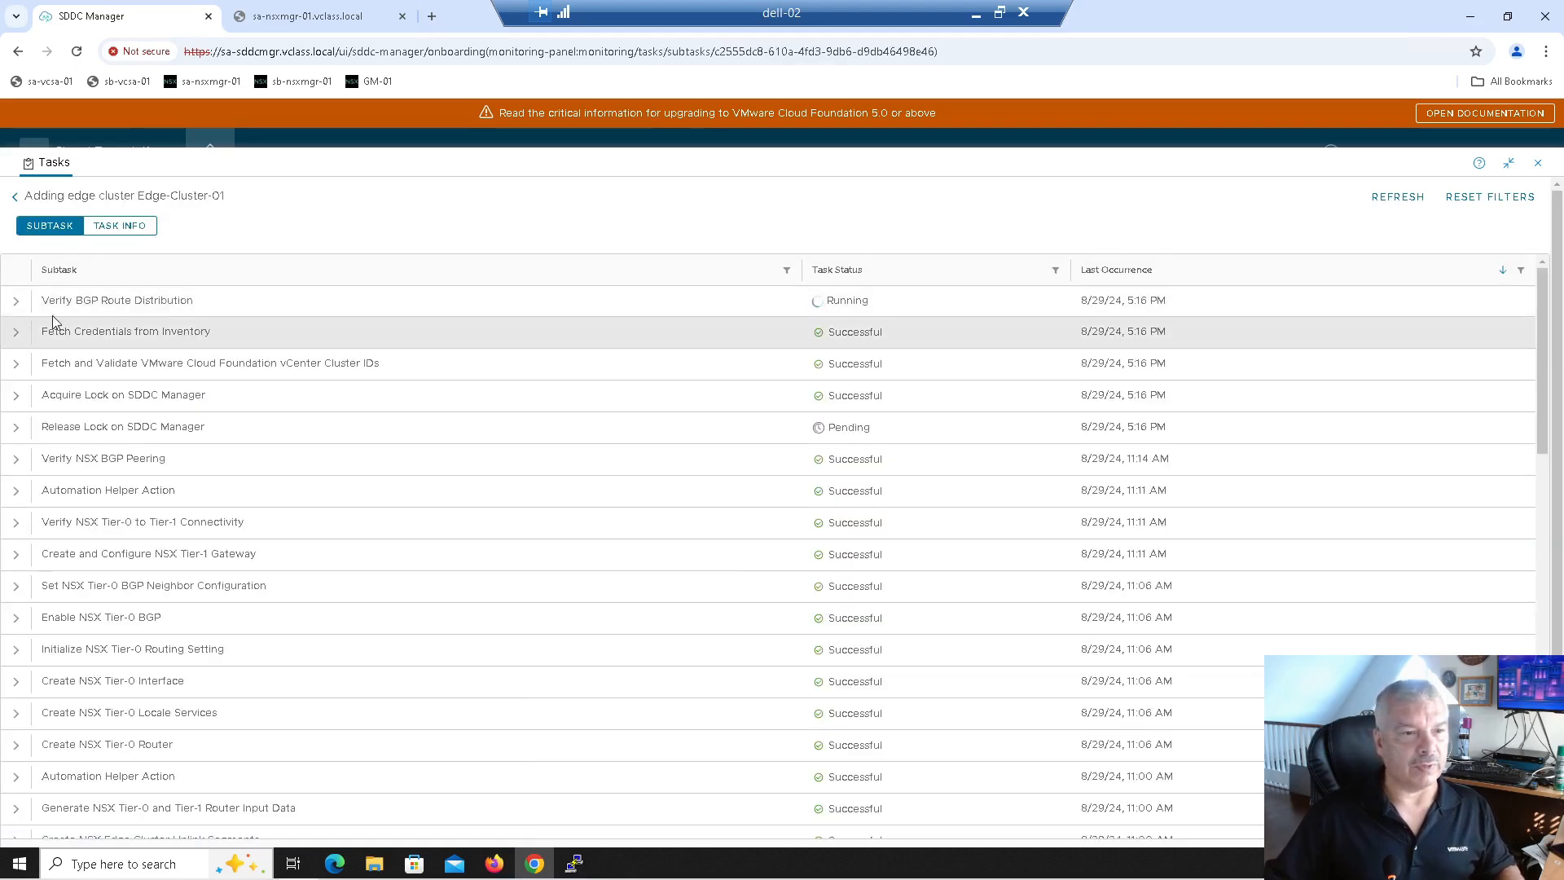
Step: Refresh the subtasks while monitoring the re-running Verify BGP Route Distribution subtask
left_click(14, 303)
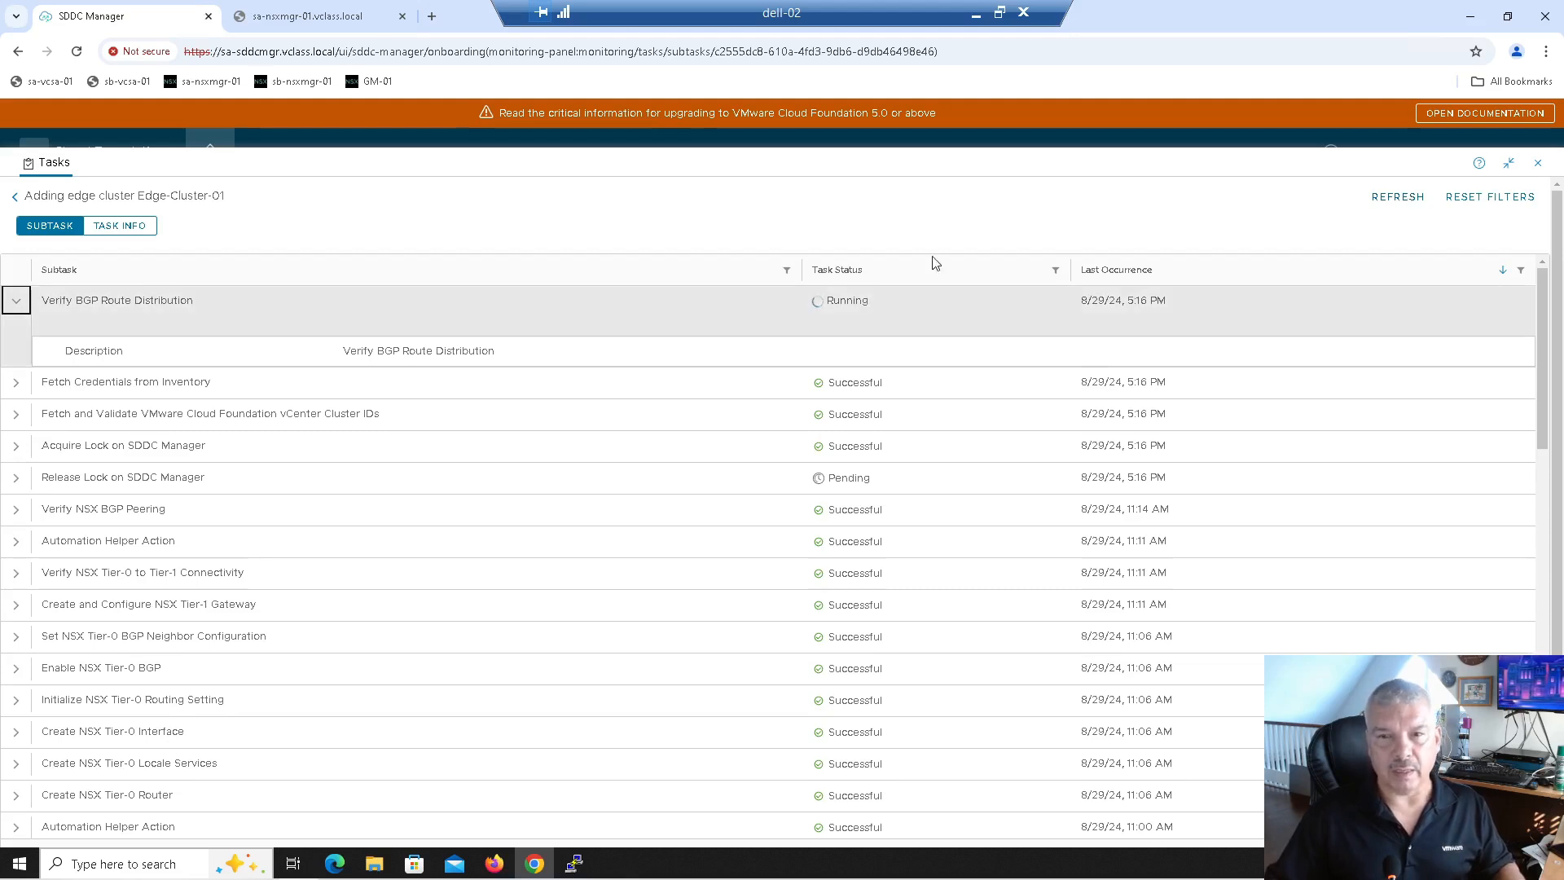
left_click(1398, 199)
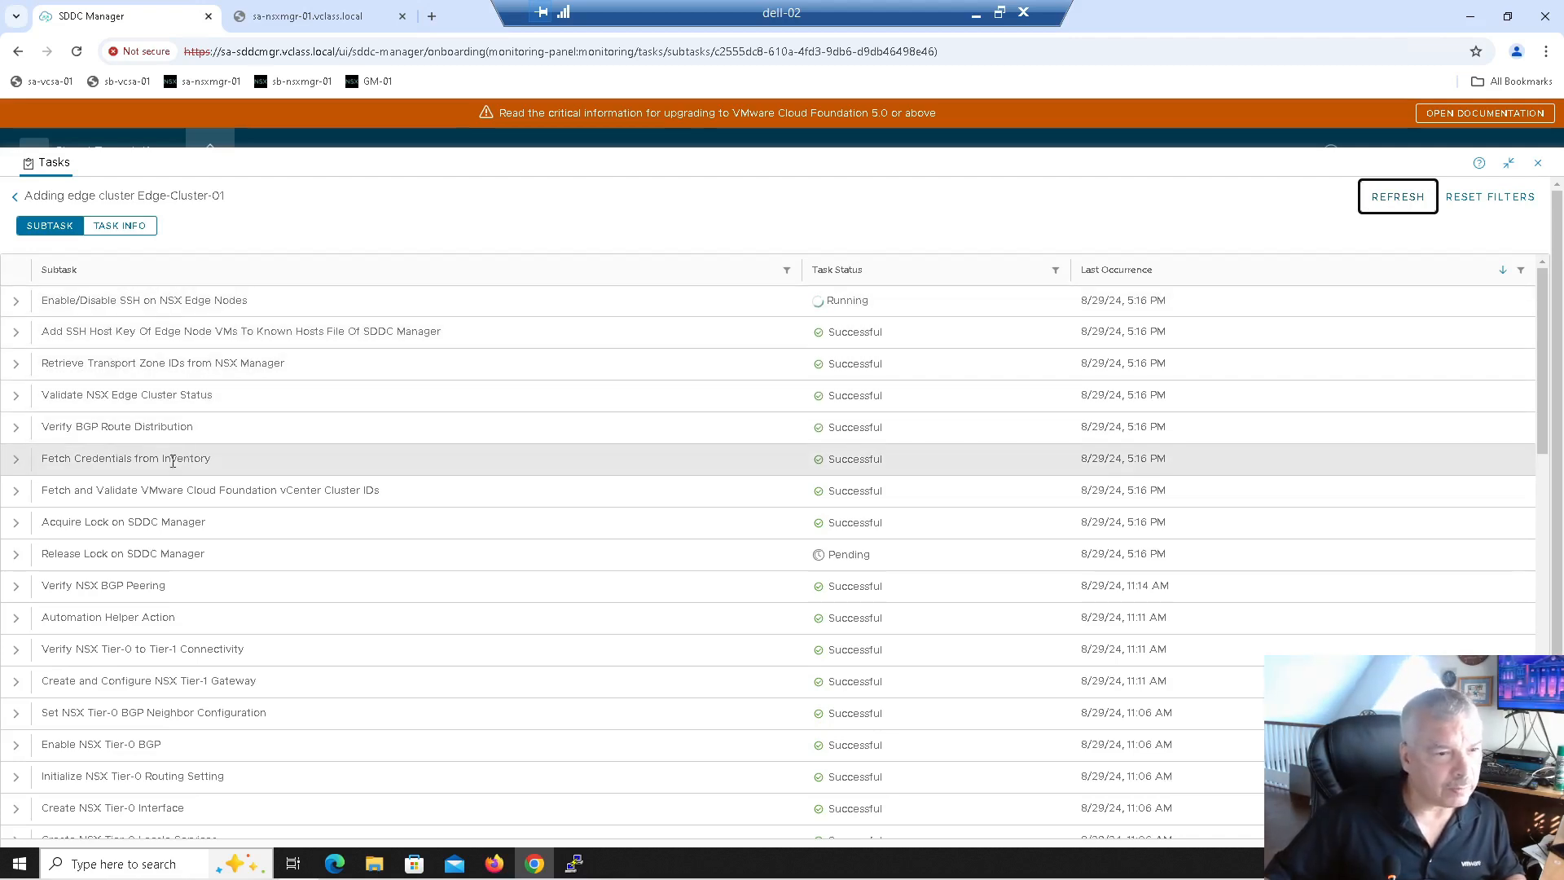
left_click(15, 426)
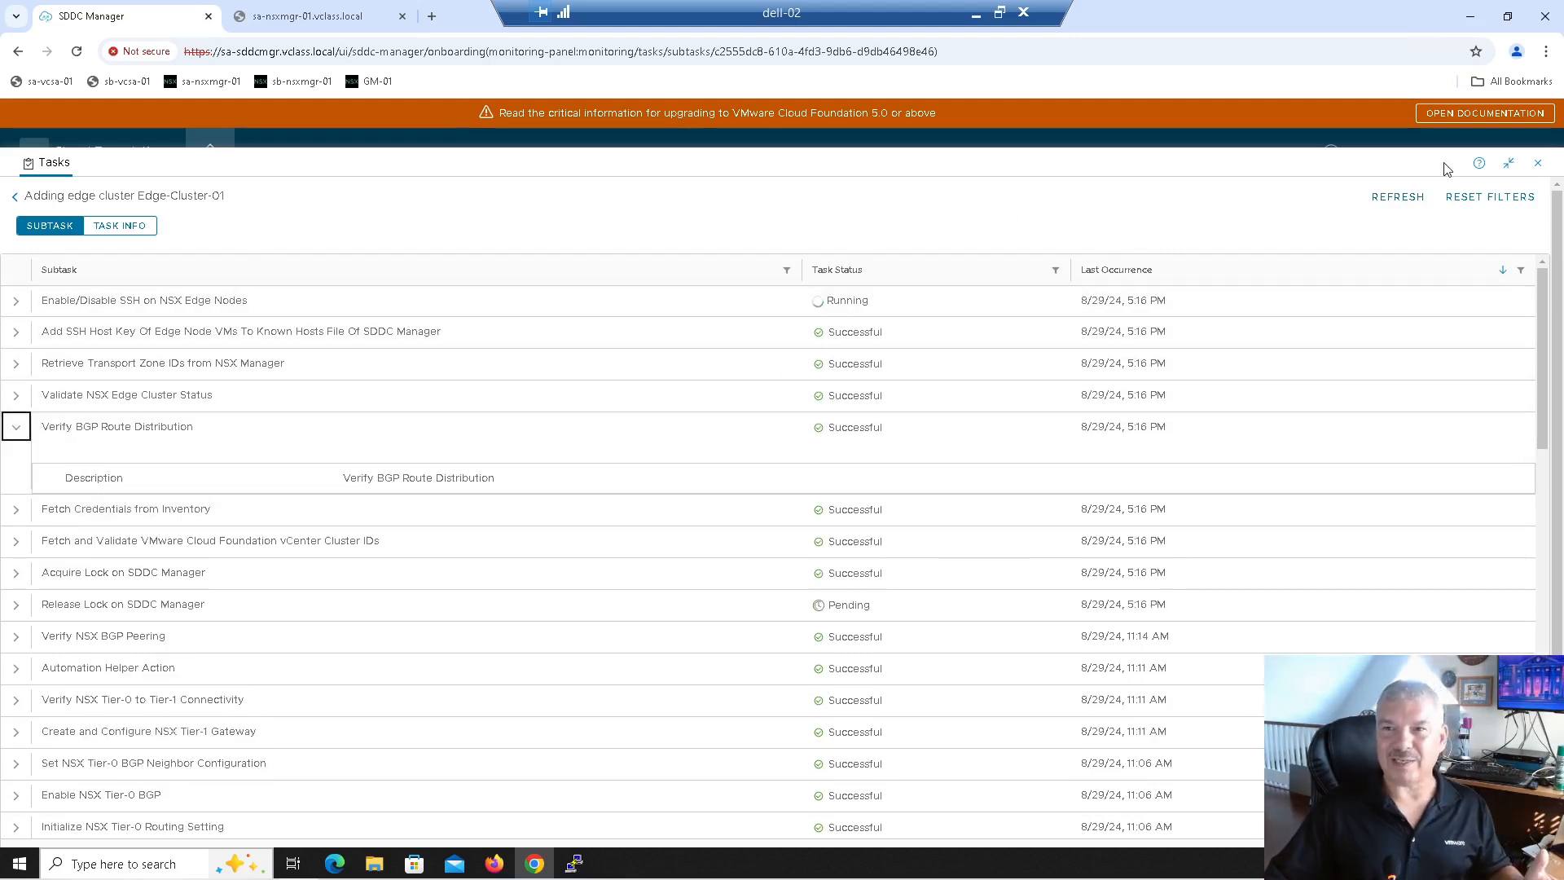
left_click(1393, 203)
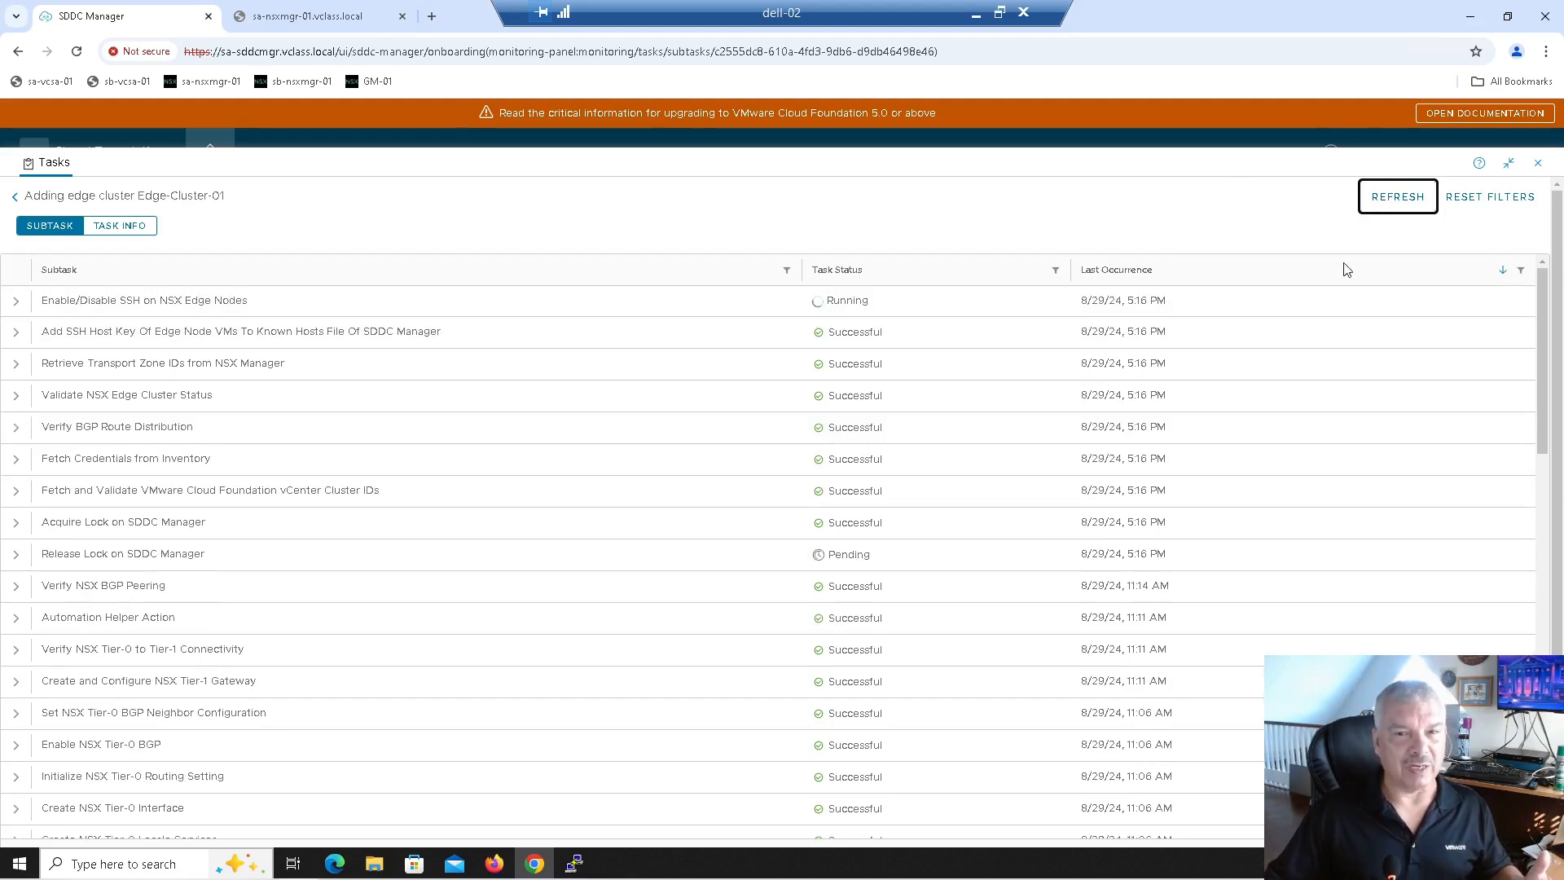
scroll(132, 337, "down", 1)
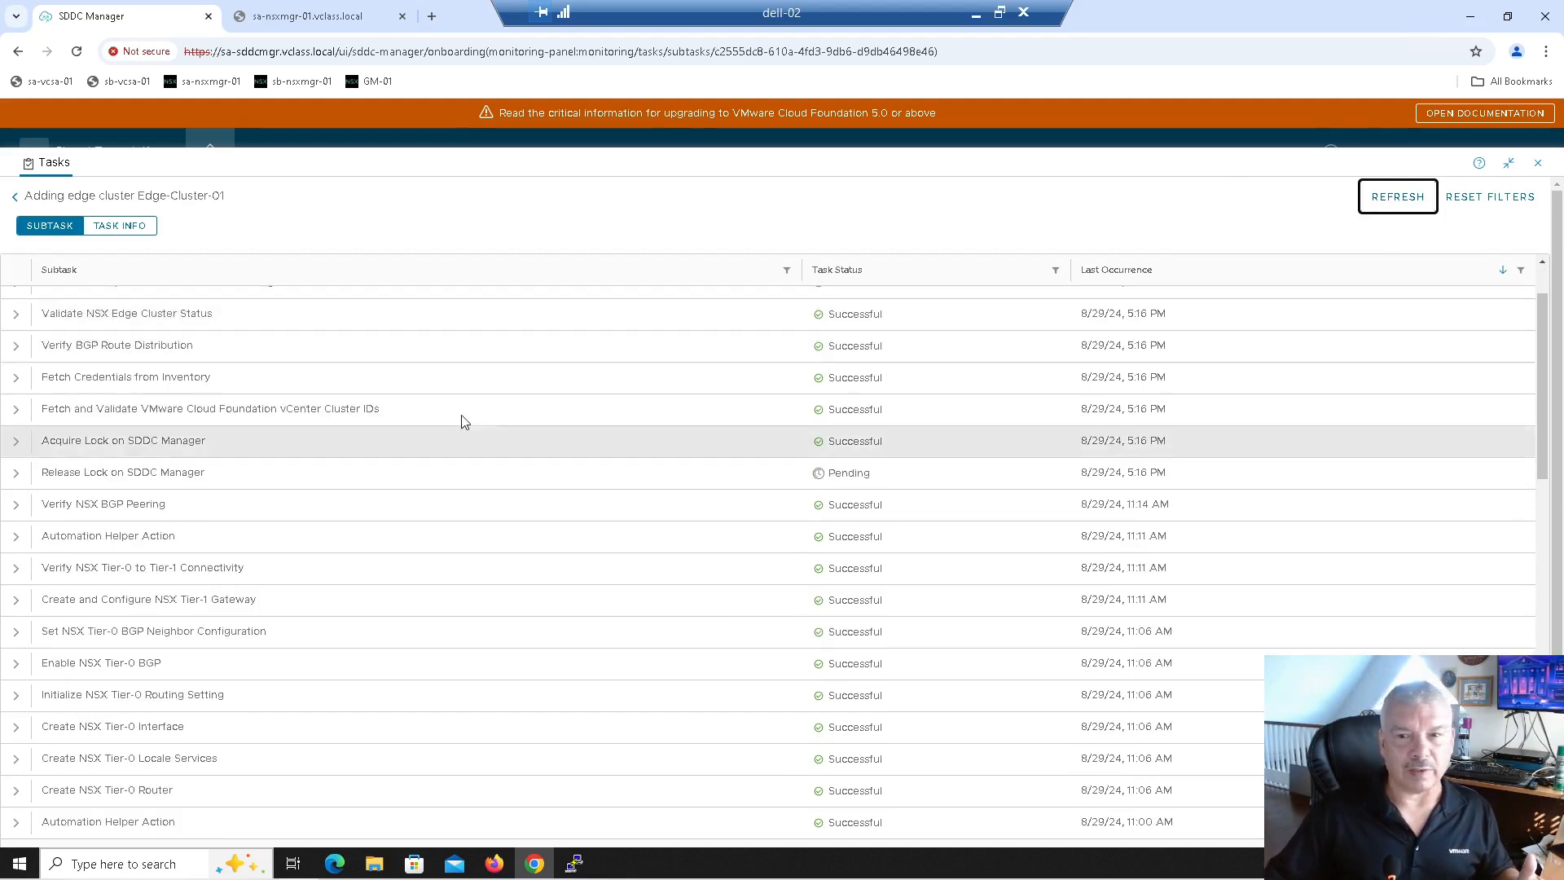
scroll(516, 326, "up", 1)
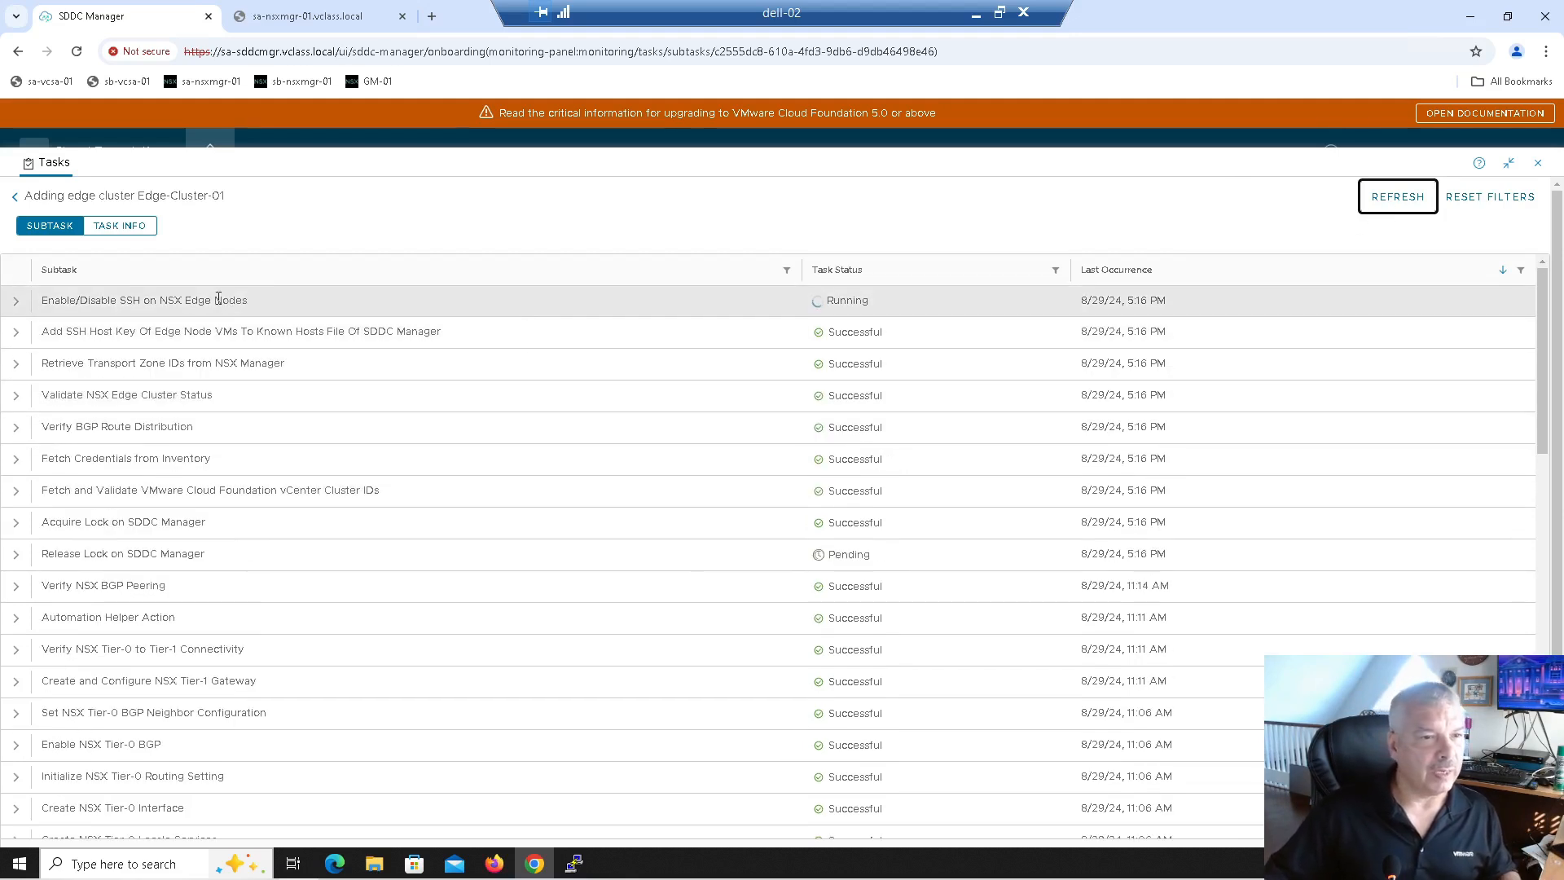
Step: Sort subtasks by Task Status, refresh until none are Pending, then return to the Tasks list
left_click(834, 274)
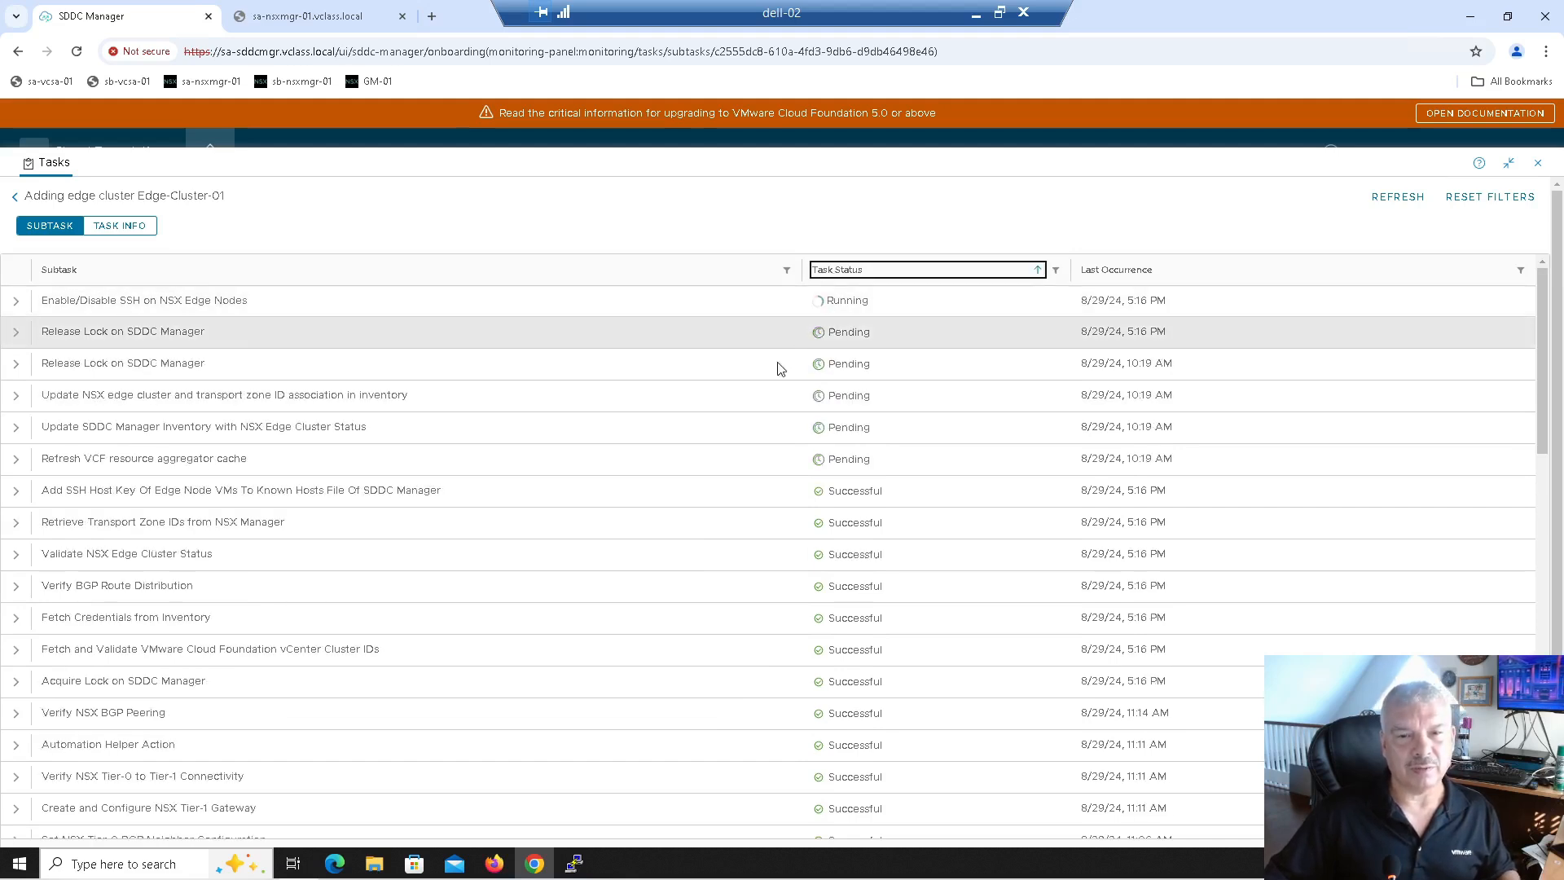
left_click(1399, 199)
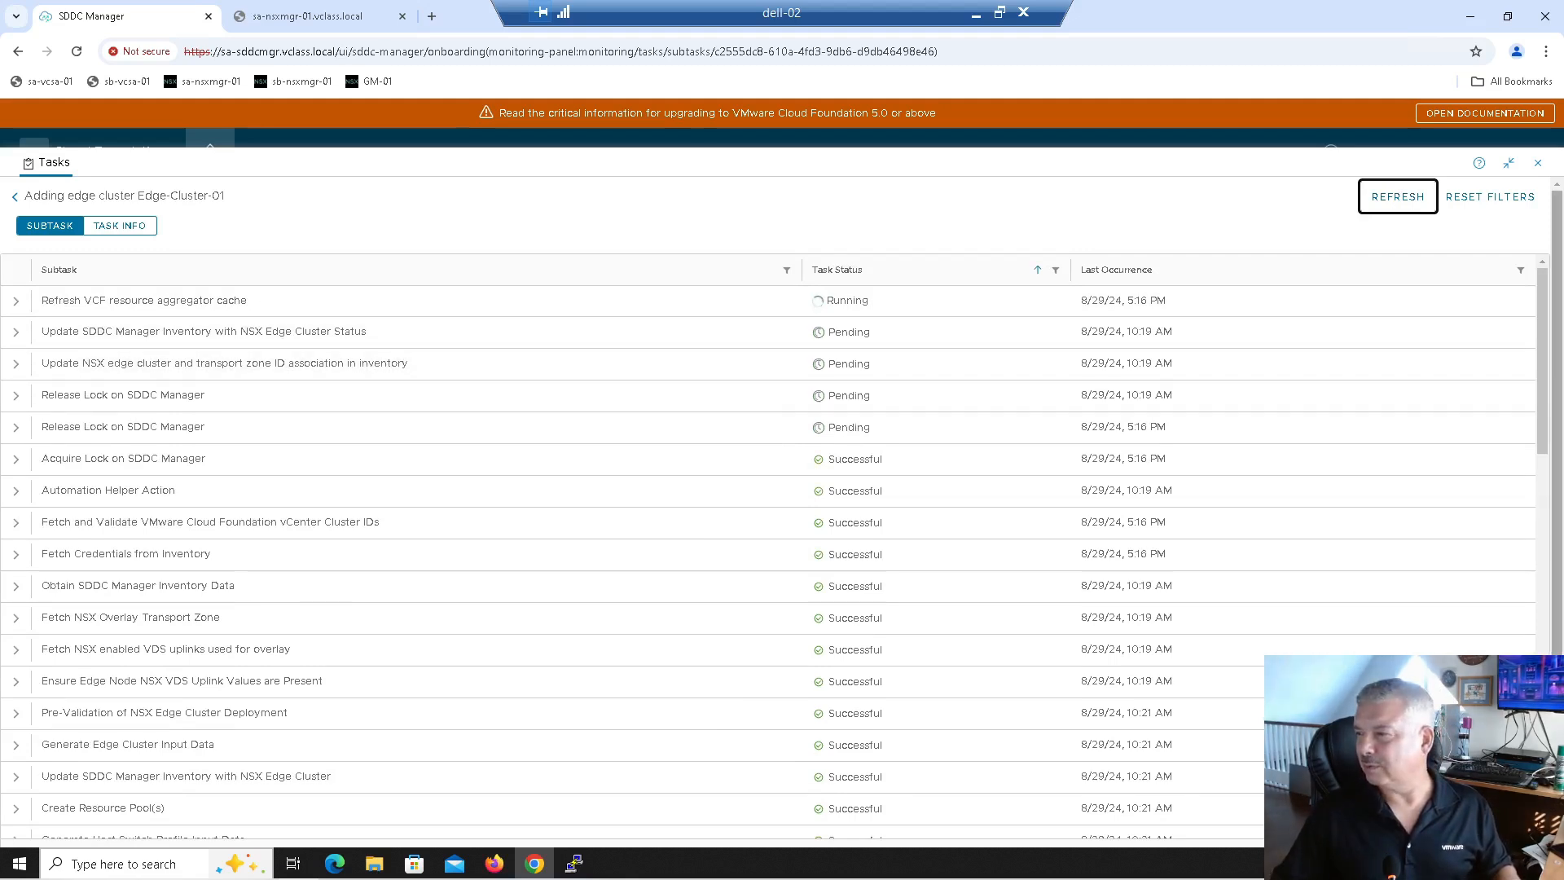
left_click(1394, 203)
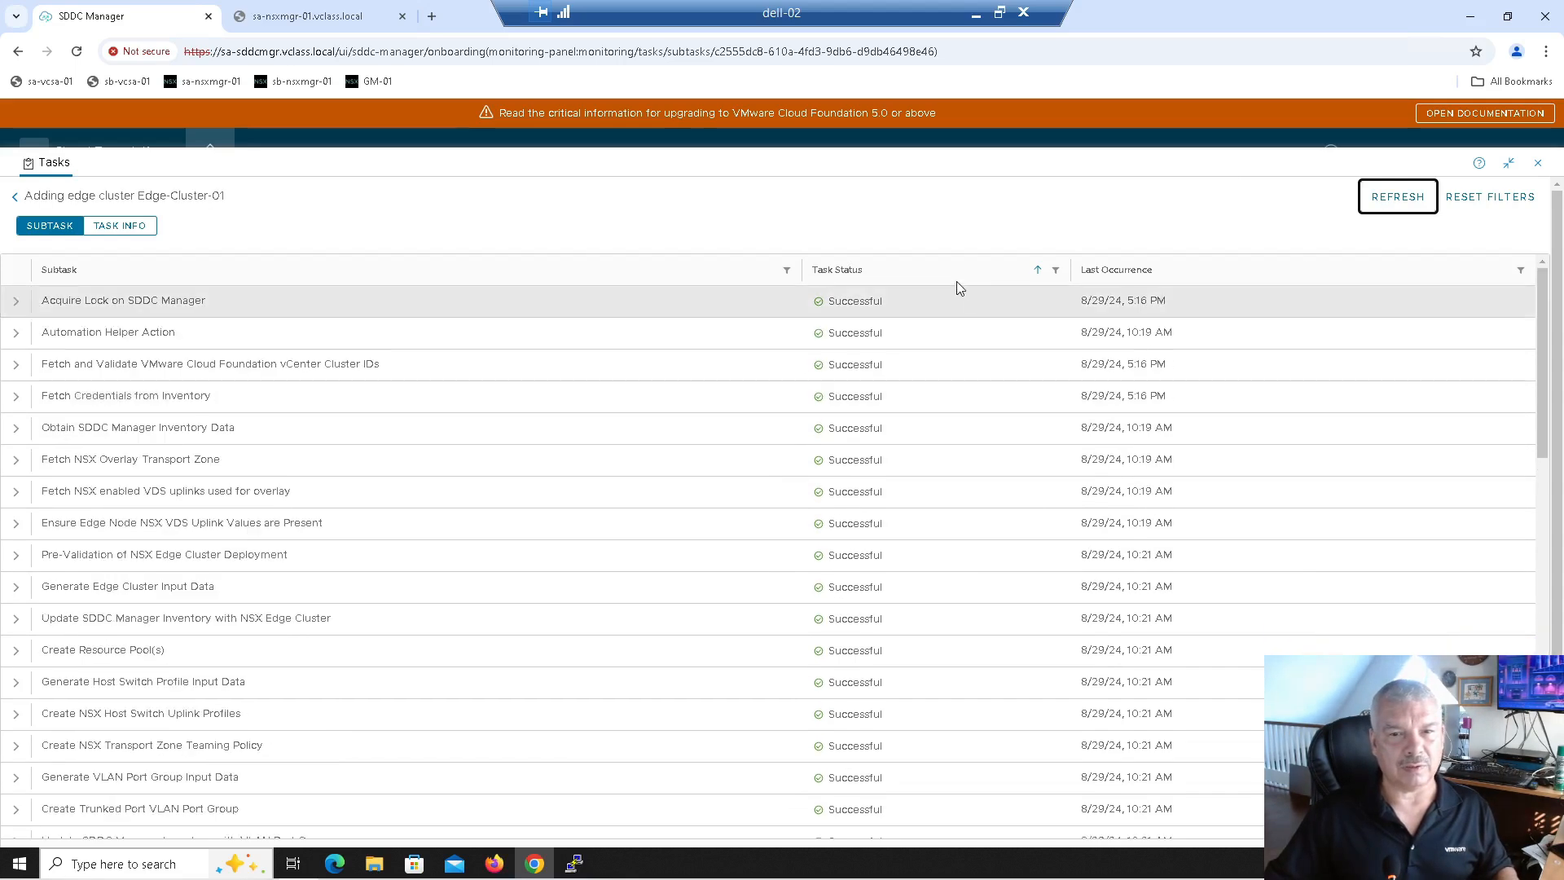
left_click(843, 275)
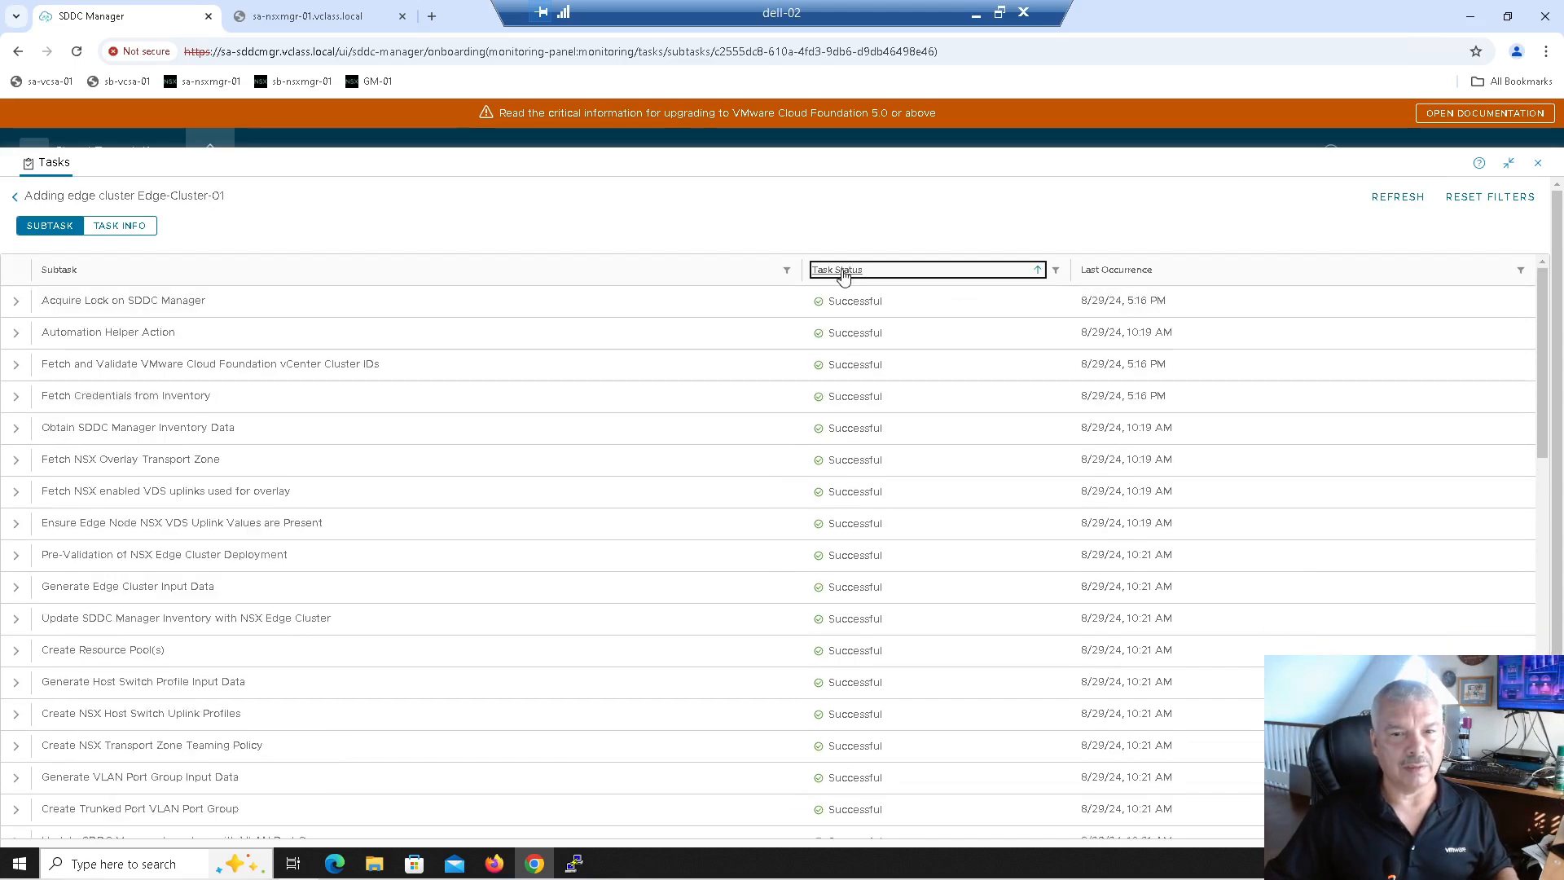
scroll(855, 358, "down", 10)
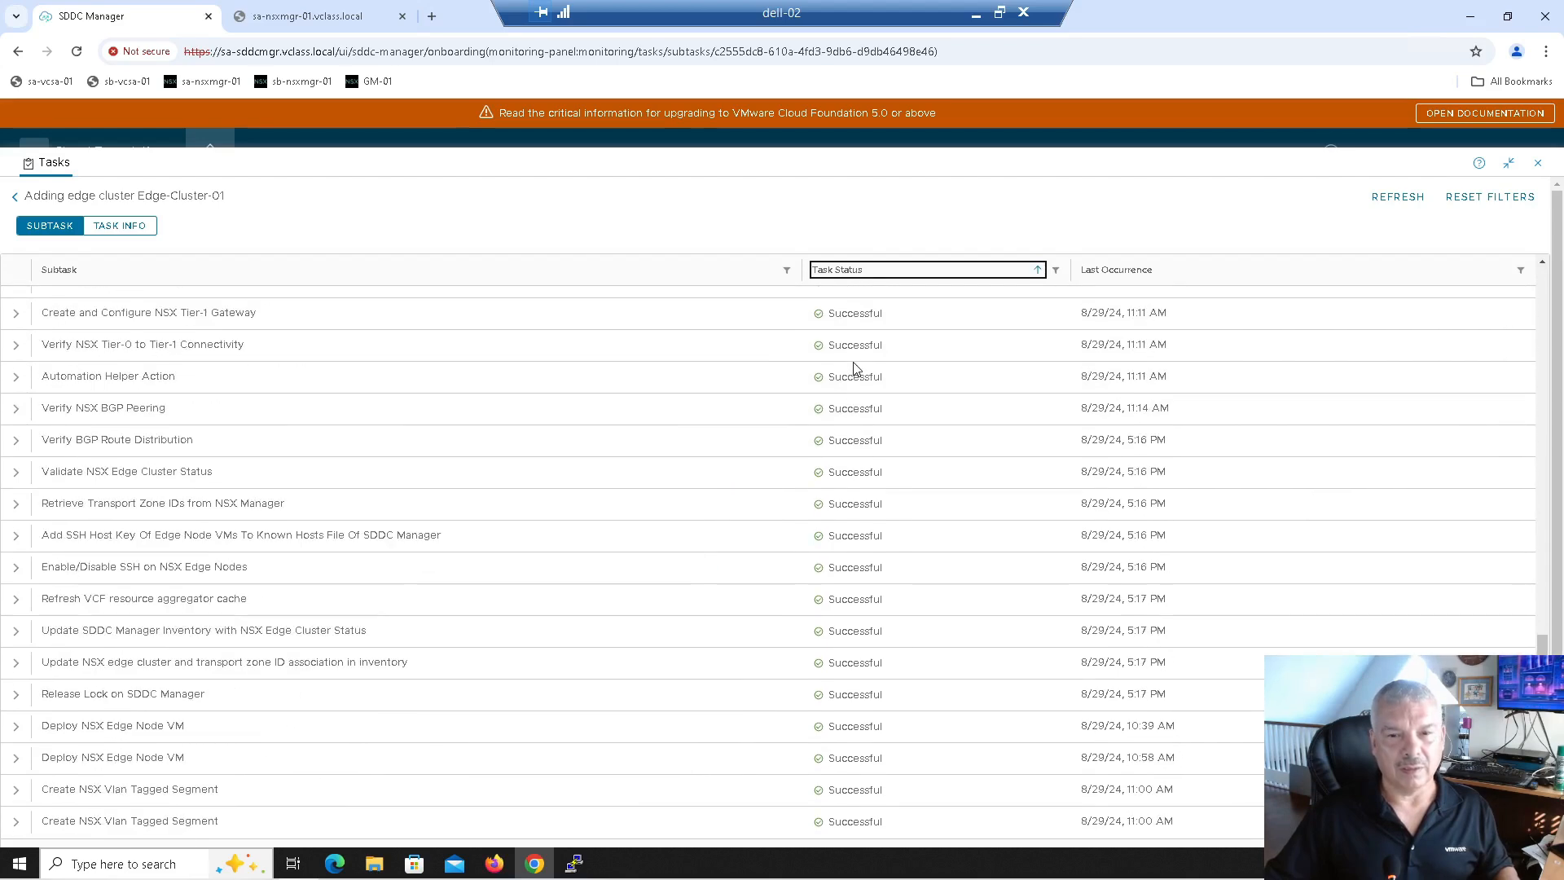
scroll(853, 369, "up", 10)
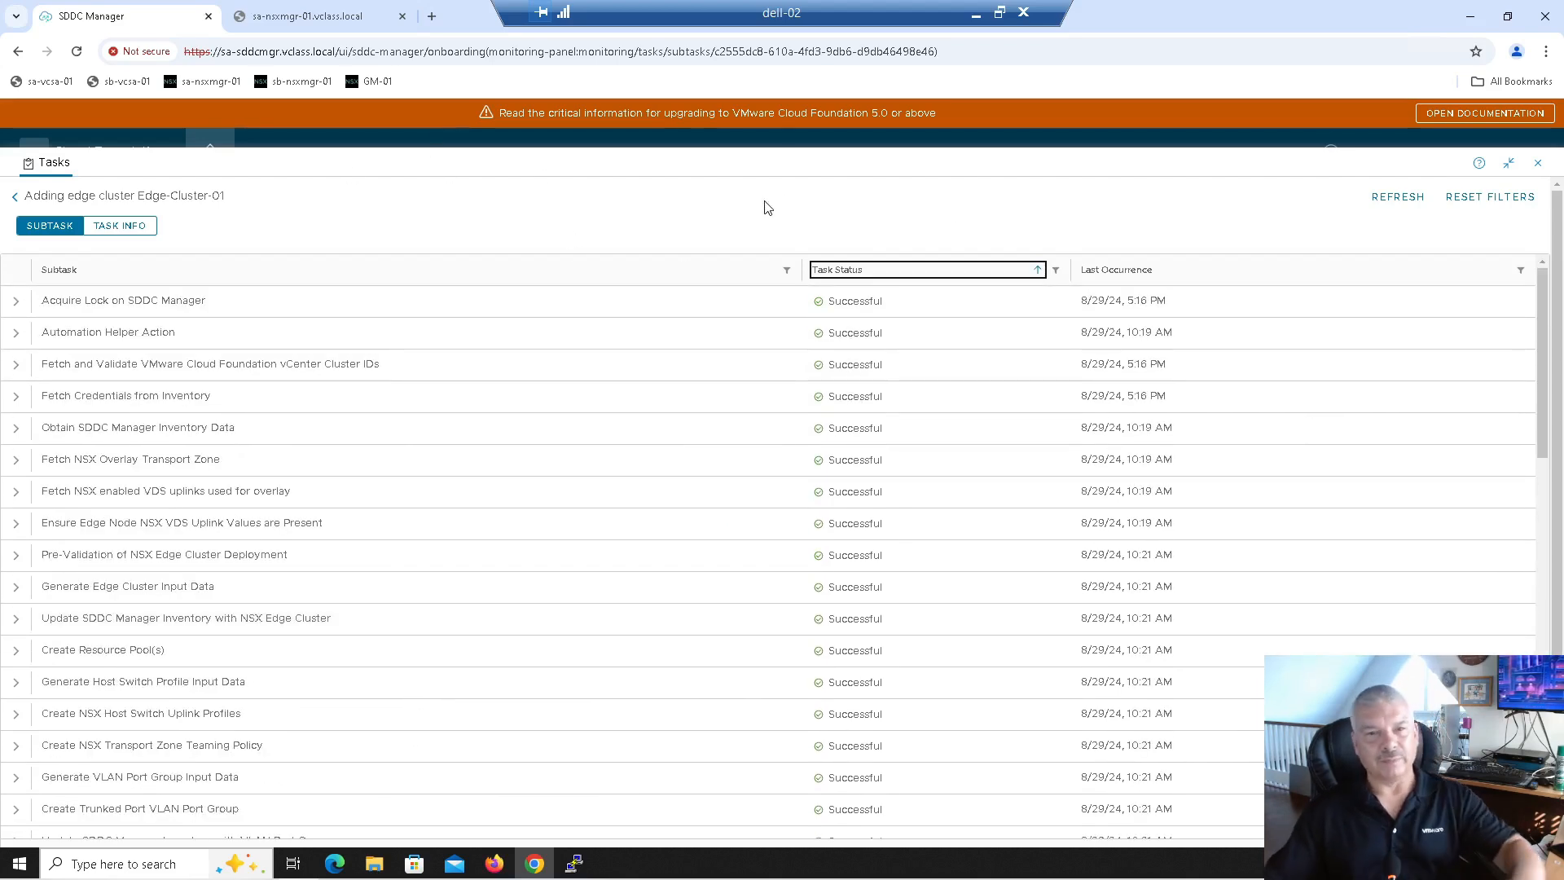
left_click(1394, 200)
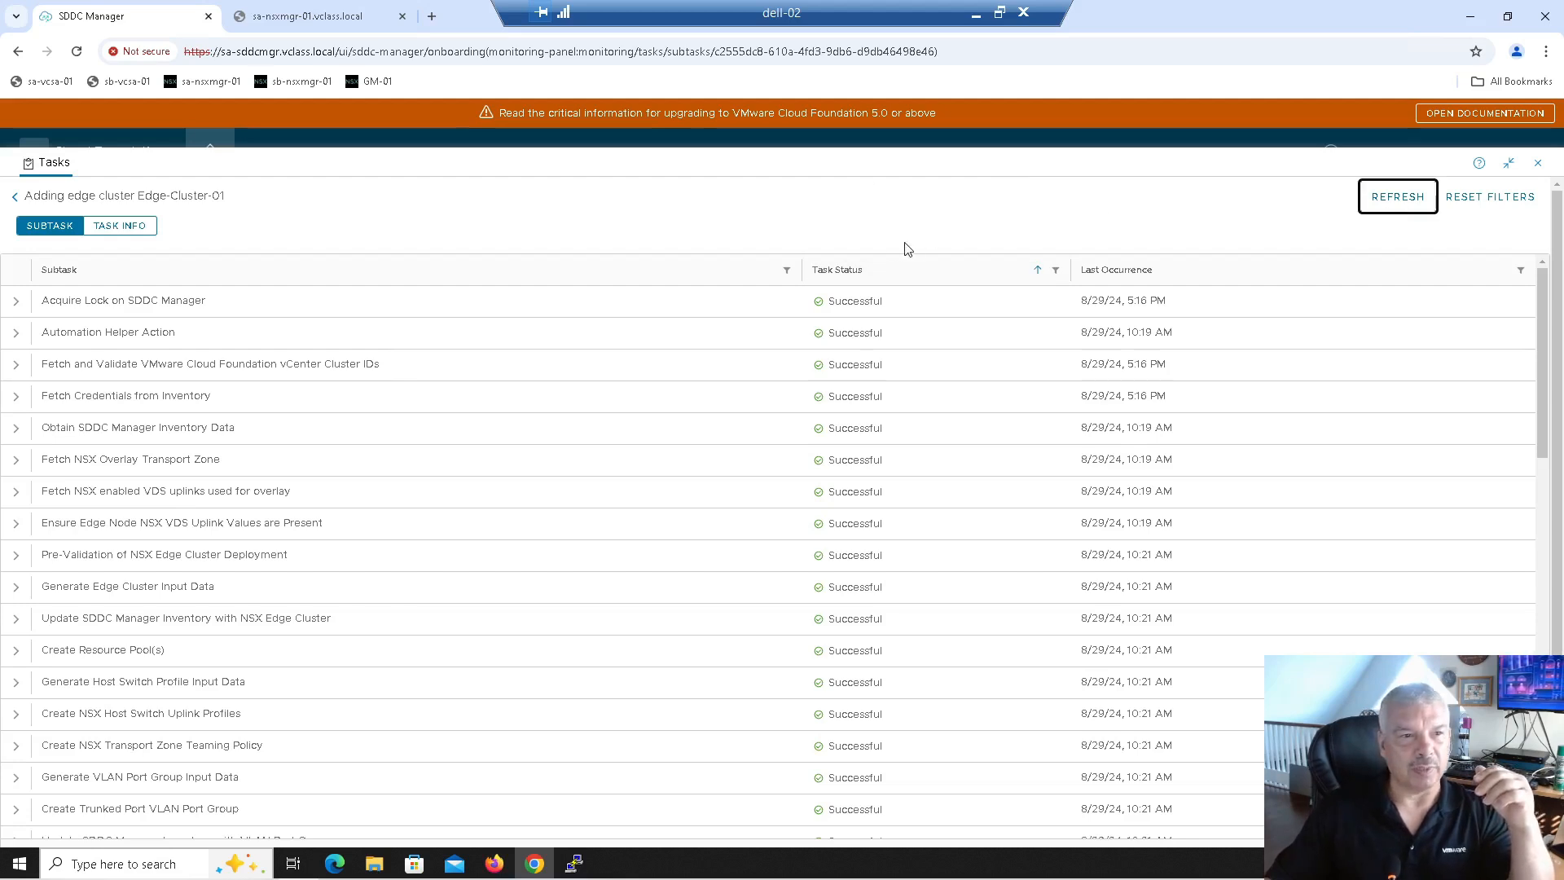
left_click(18, 199)
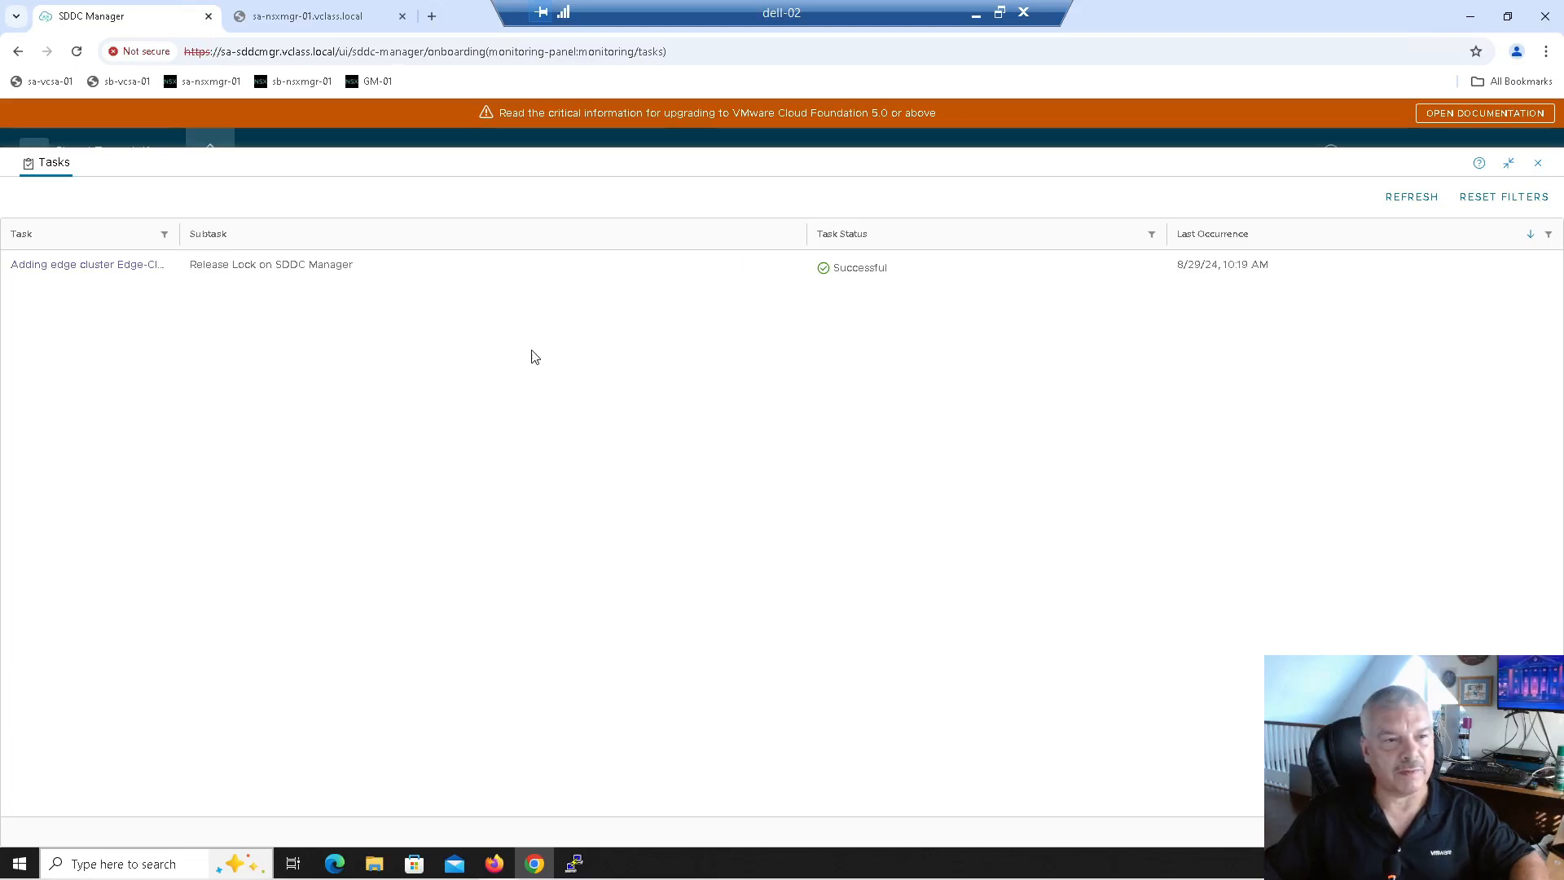
Step: Open sfo-m01's Edge Clusters and confirm Edge-Cluster-01 is ACTIVE on sfo-m01-cl01 with two edge nodes
left_click(1538, 167)
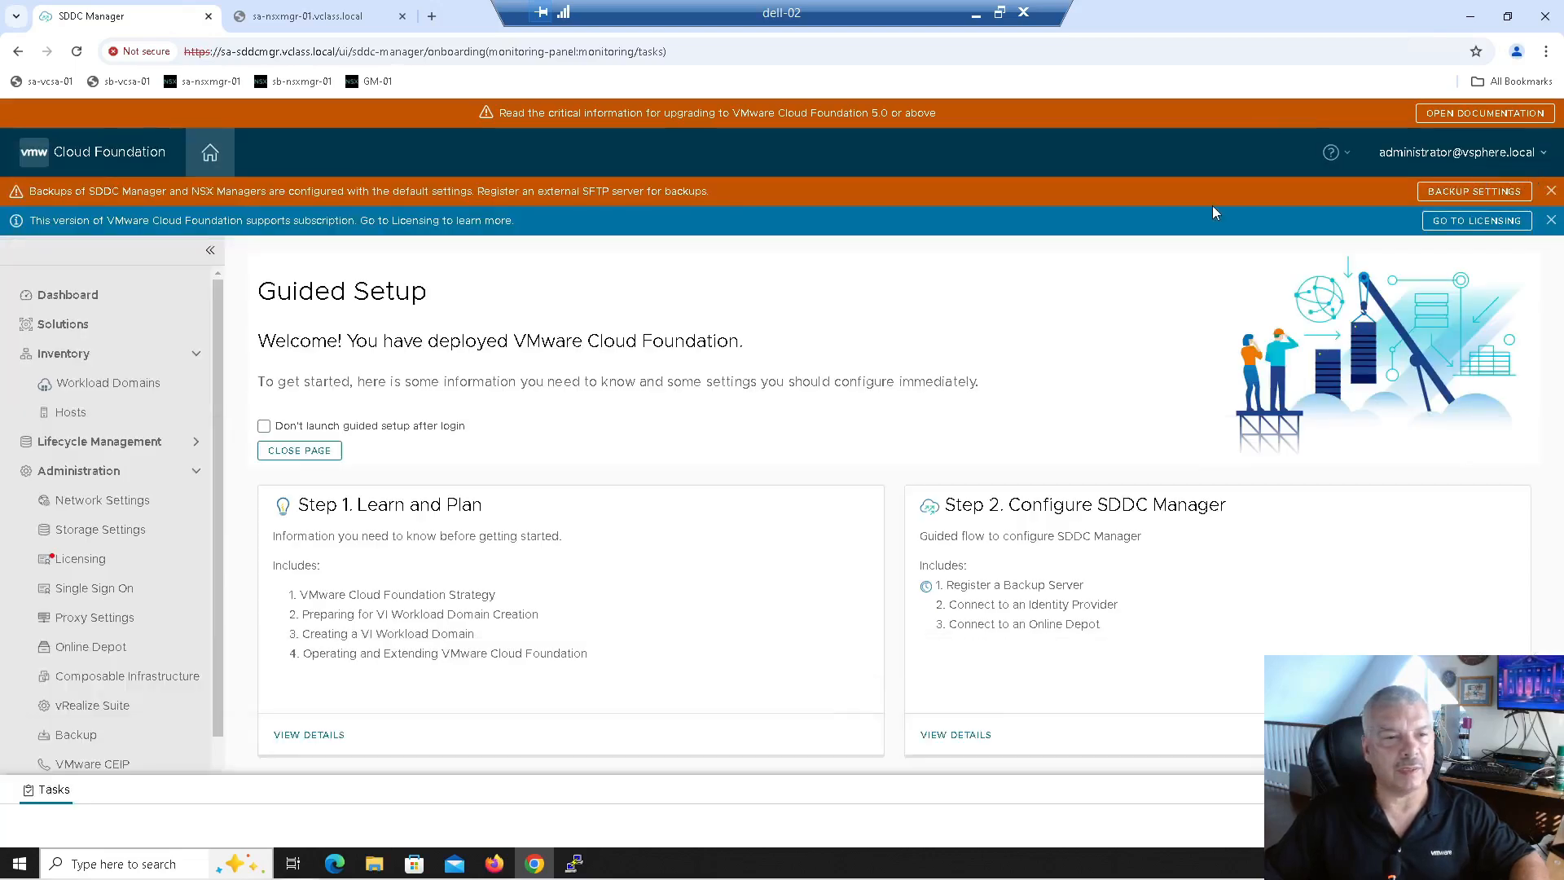
left_click(90, 394)
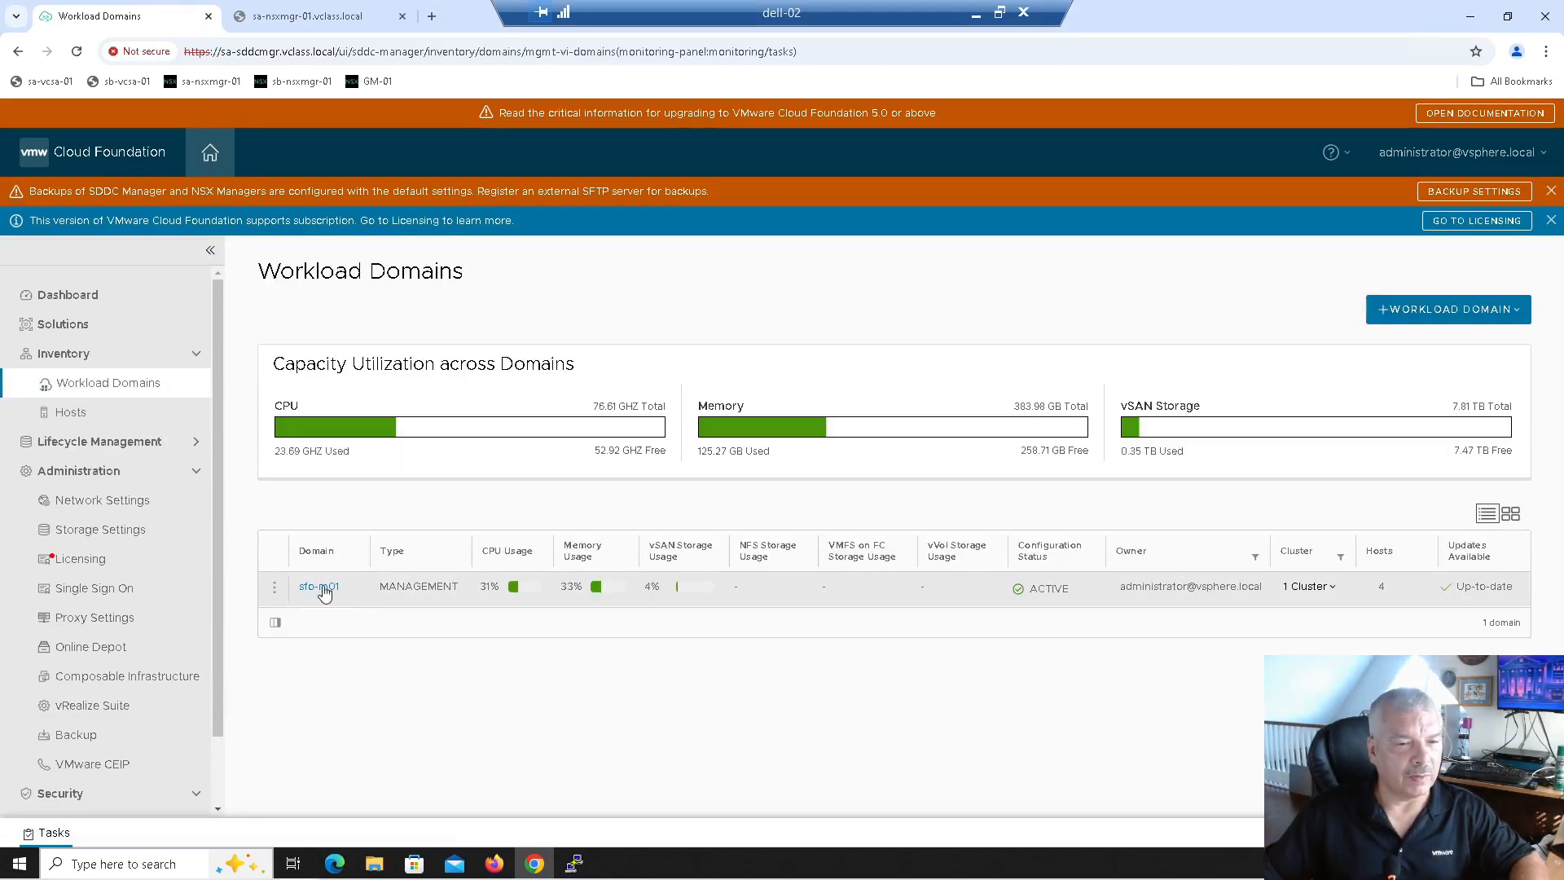
left_click(320, 587)
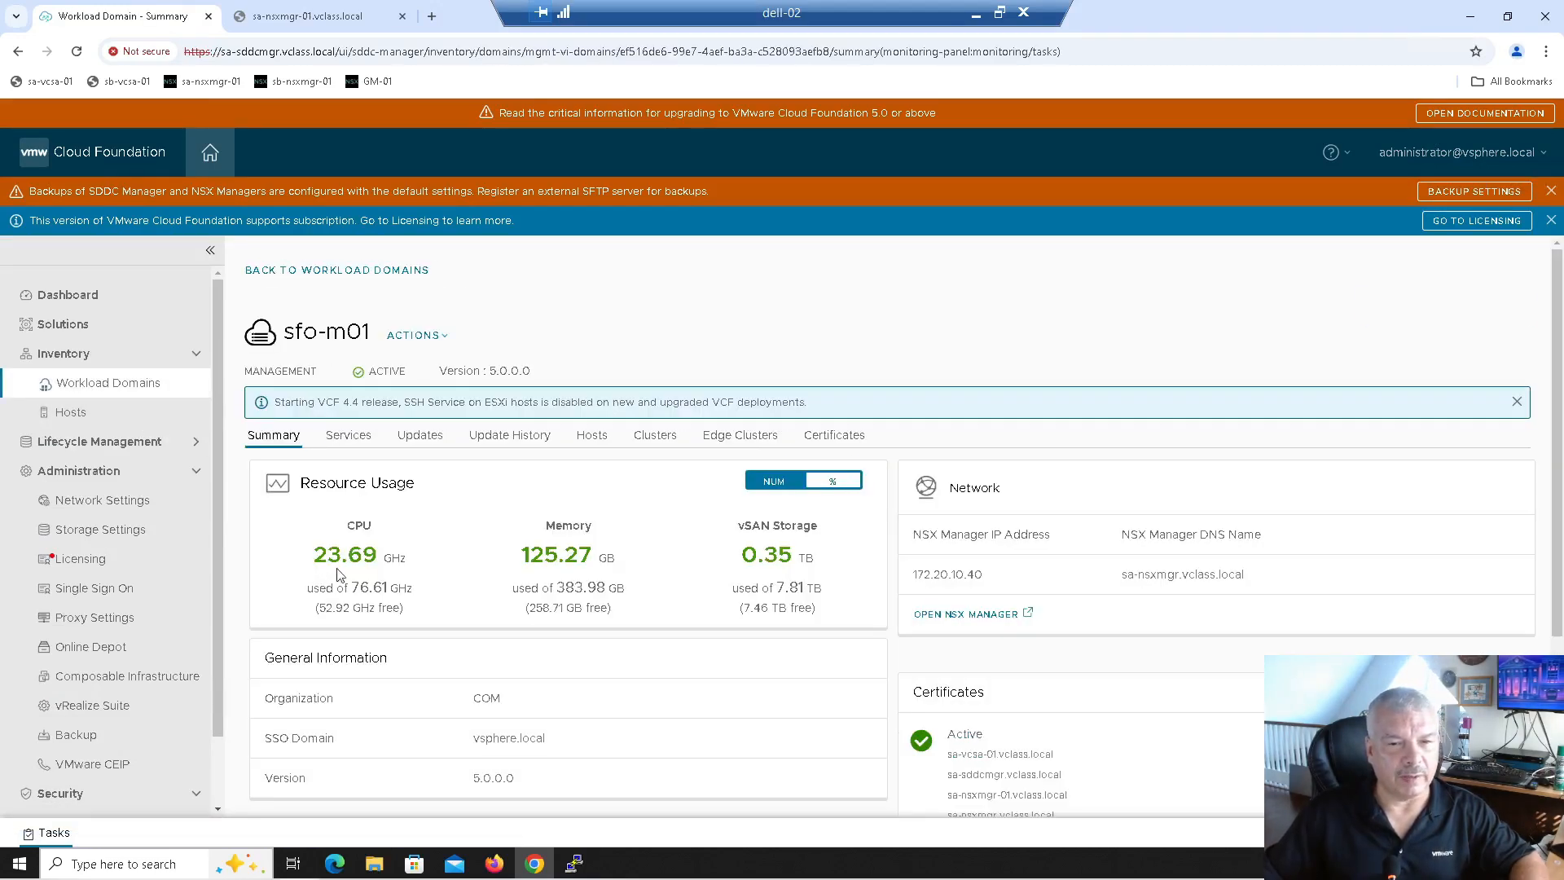
left_click(715, 446)
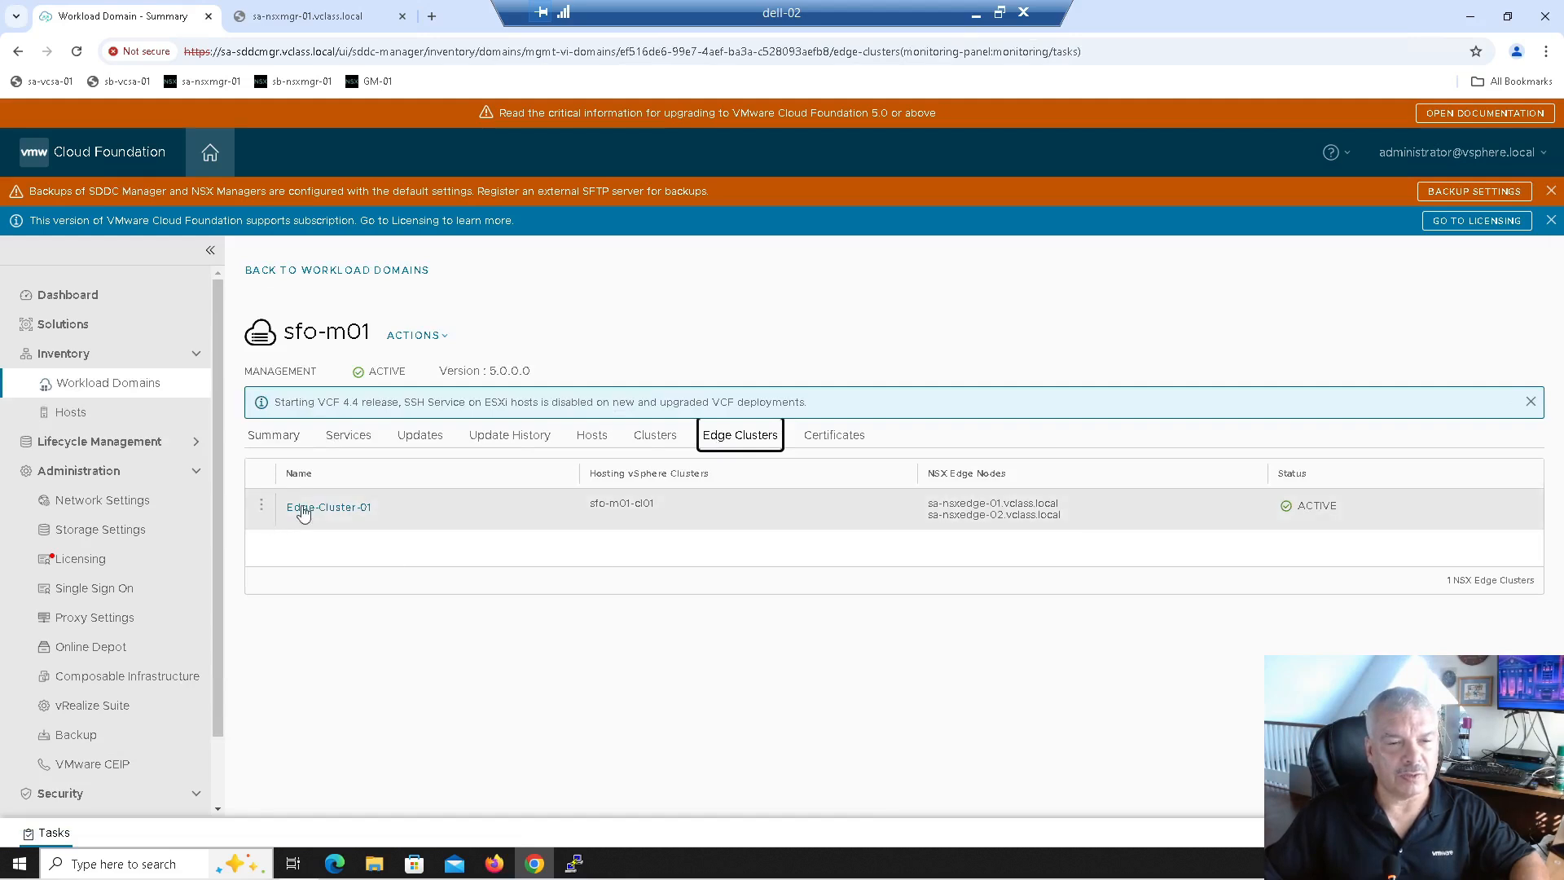
left_click(355, 509)
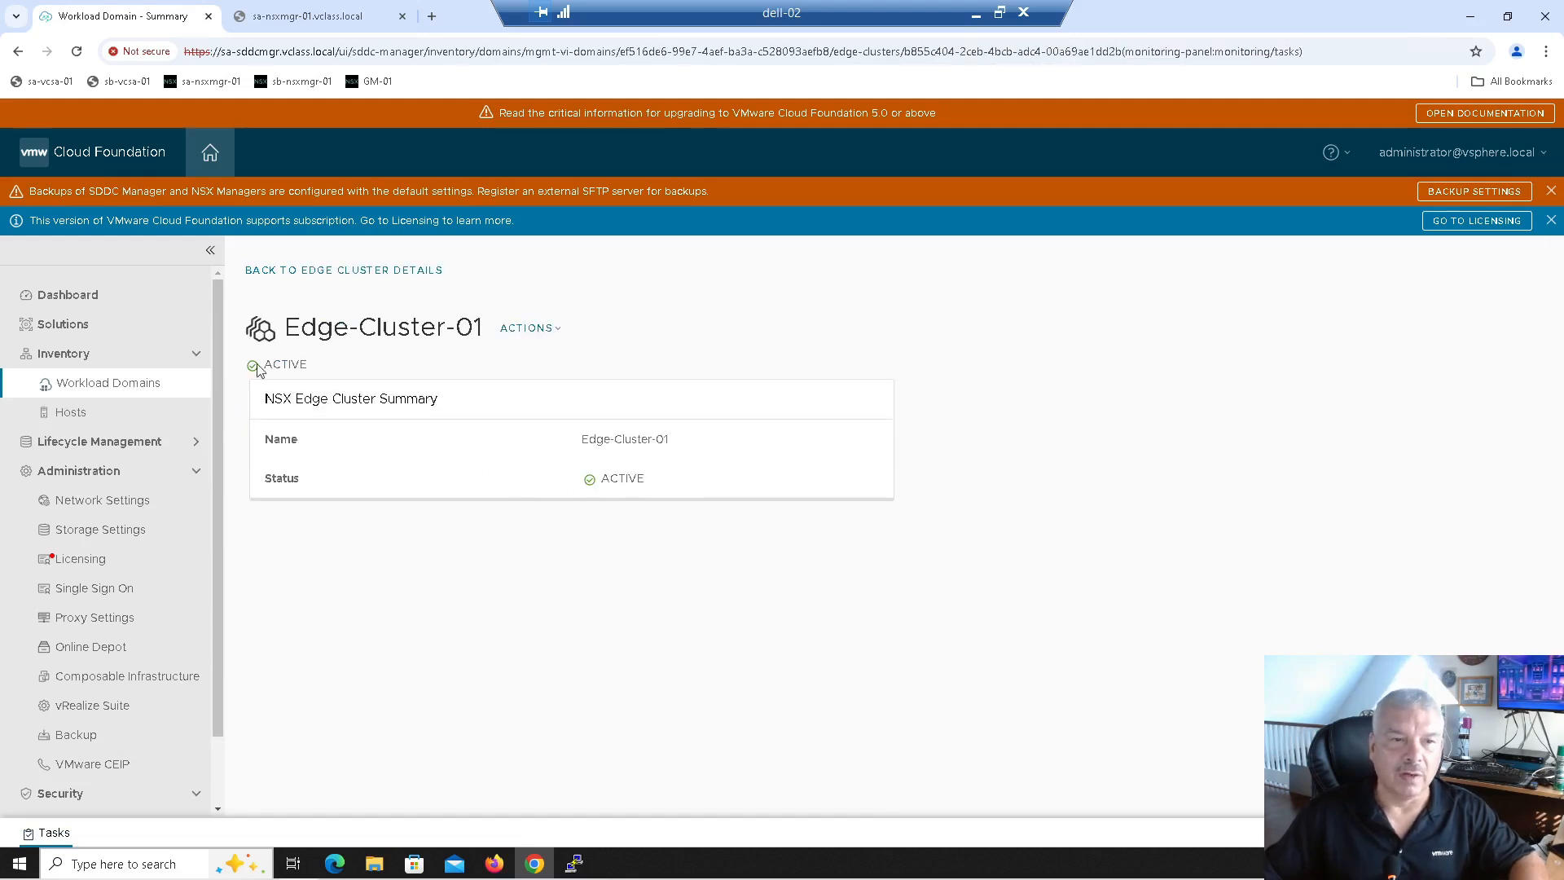
left_click(263, 273)
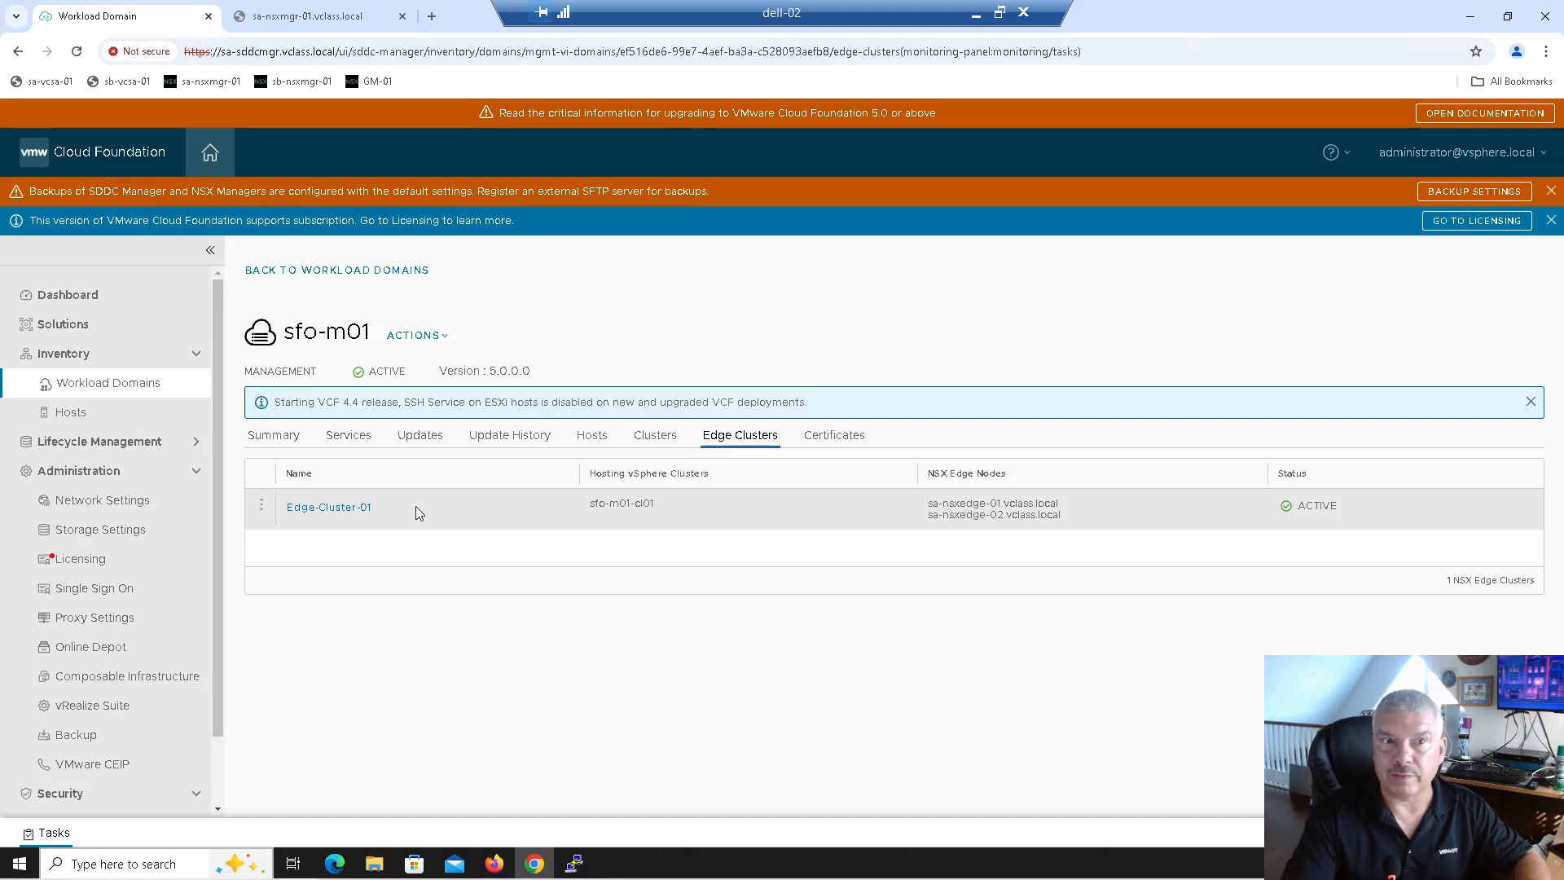
Step: Log in to NSX Manager sa-nsxmgr-01 as admin, correcting the mistyped password
left_click(302, 24)
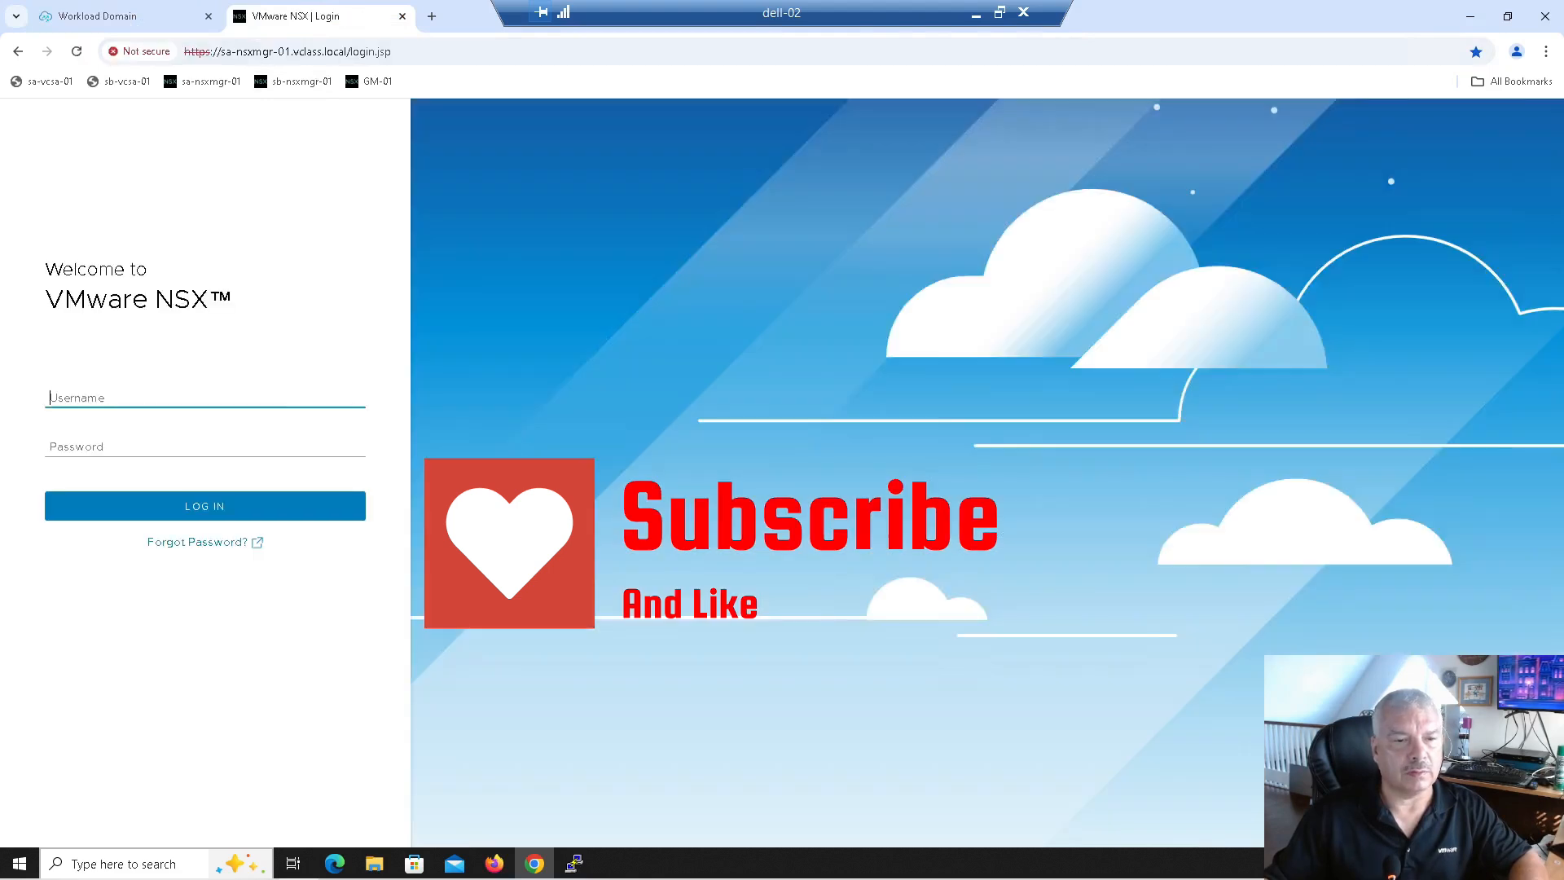
type("admin")
key("Tab")
type("VM")
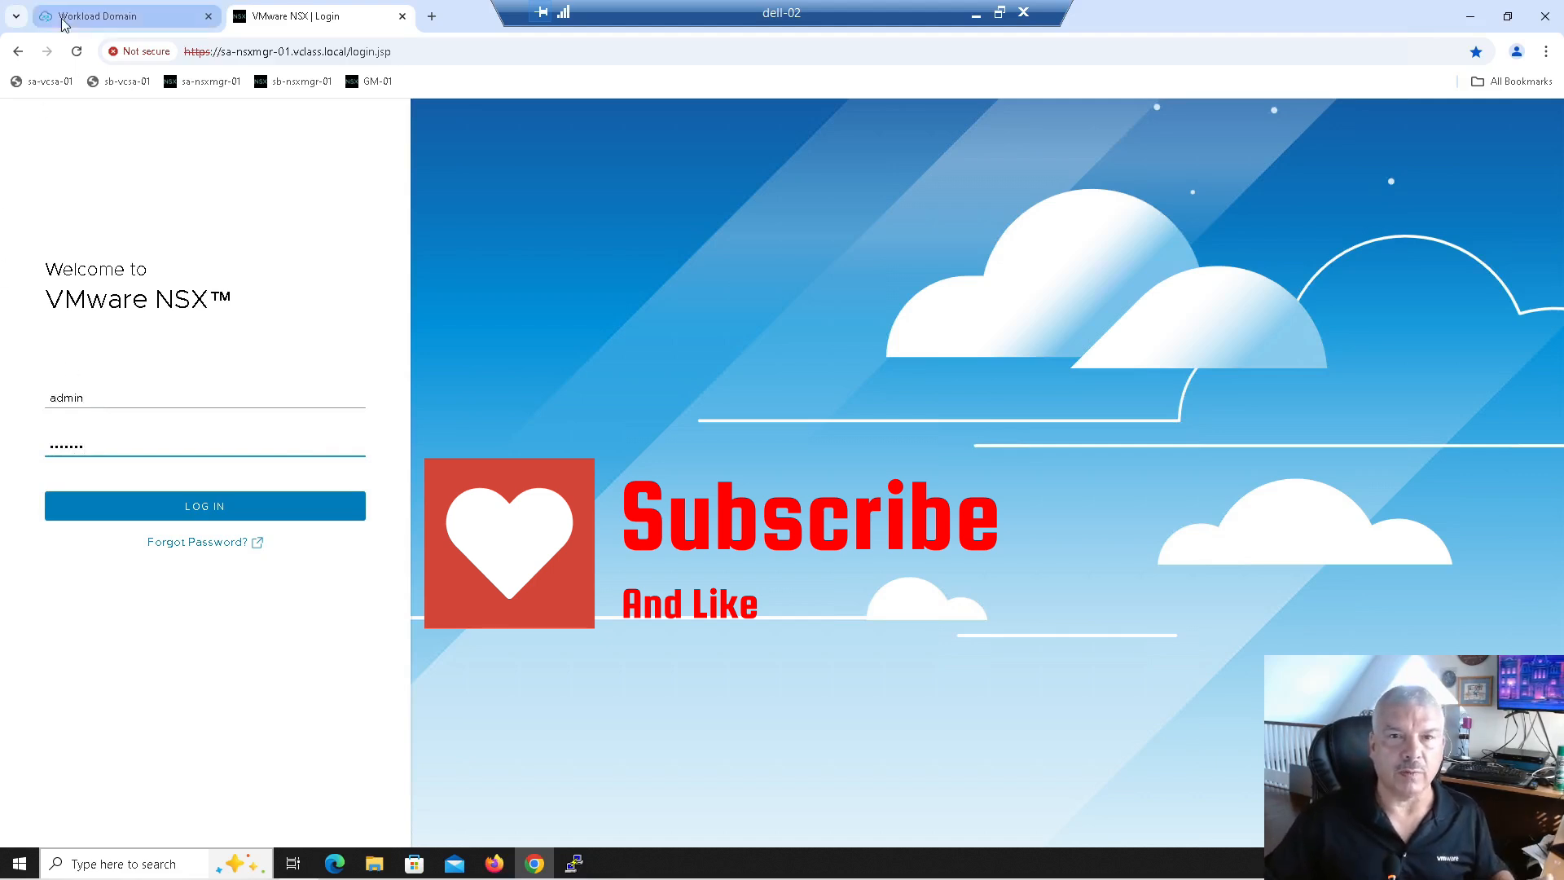
left_click_drag(117, 445, 21, 433)
type("VMware1")
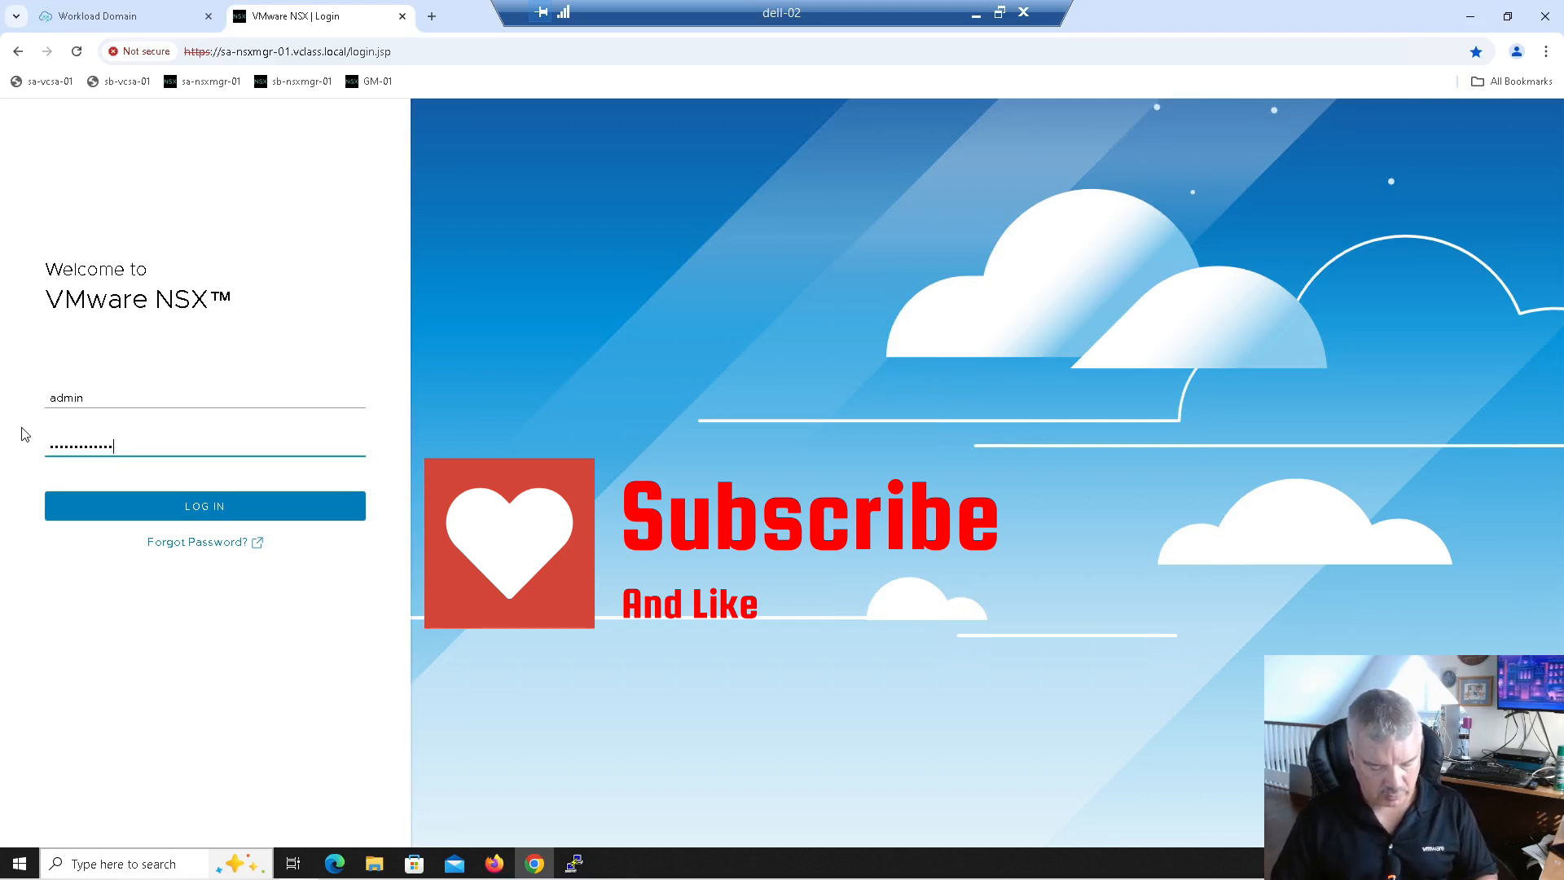
key("Return")
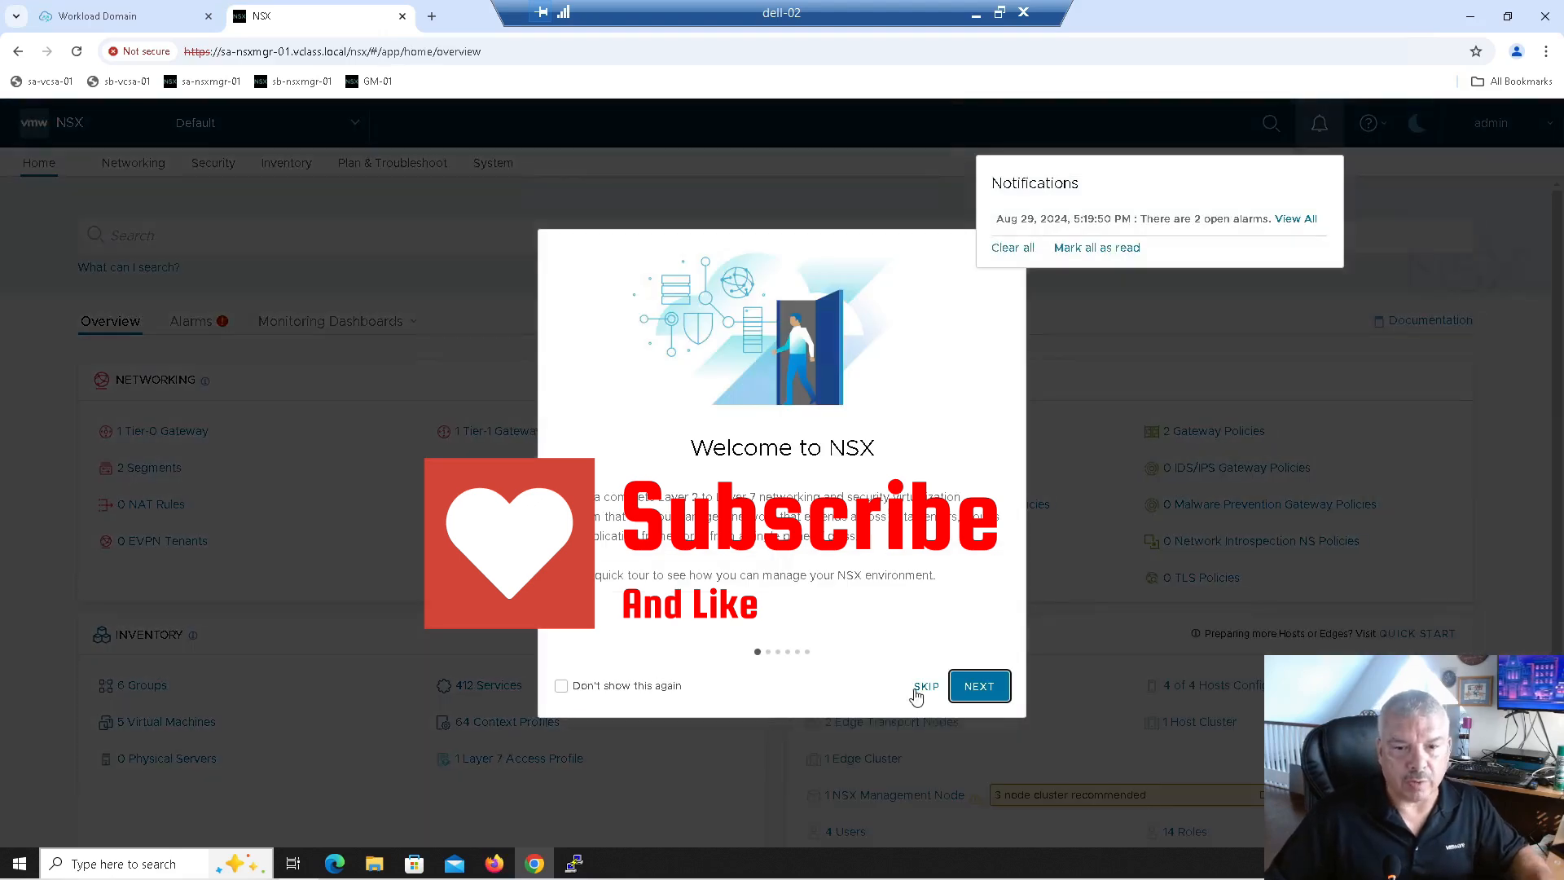
Step: Check under System > Fabric > Nodes that both Edge-Cluster-01 edge transport nodes are Up
left_click(922, 689)
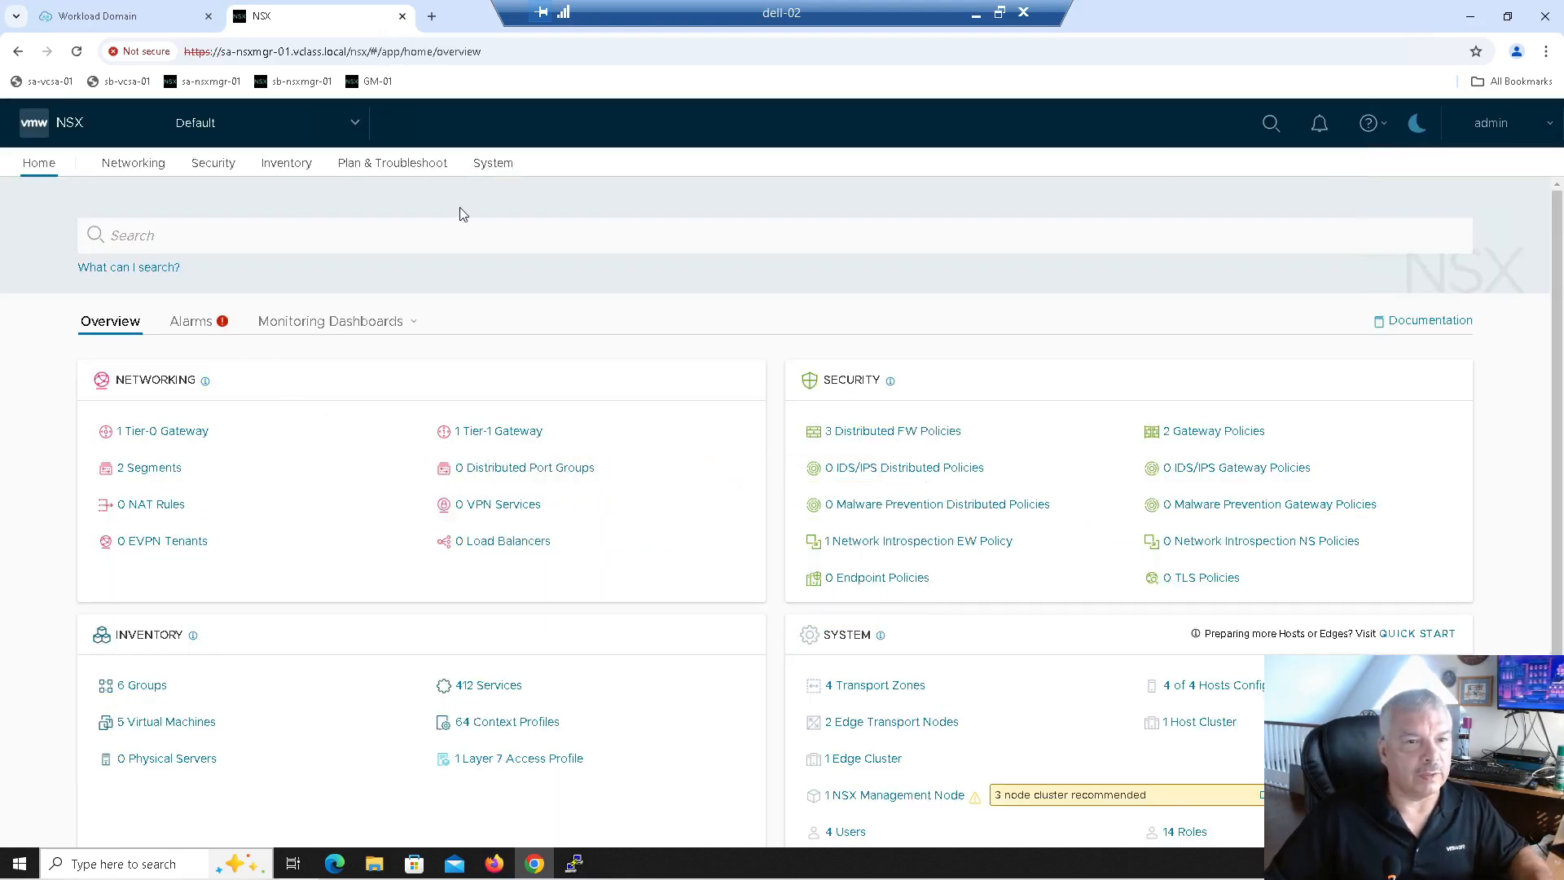
left_click(492, 164)
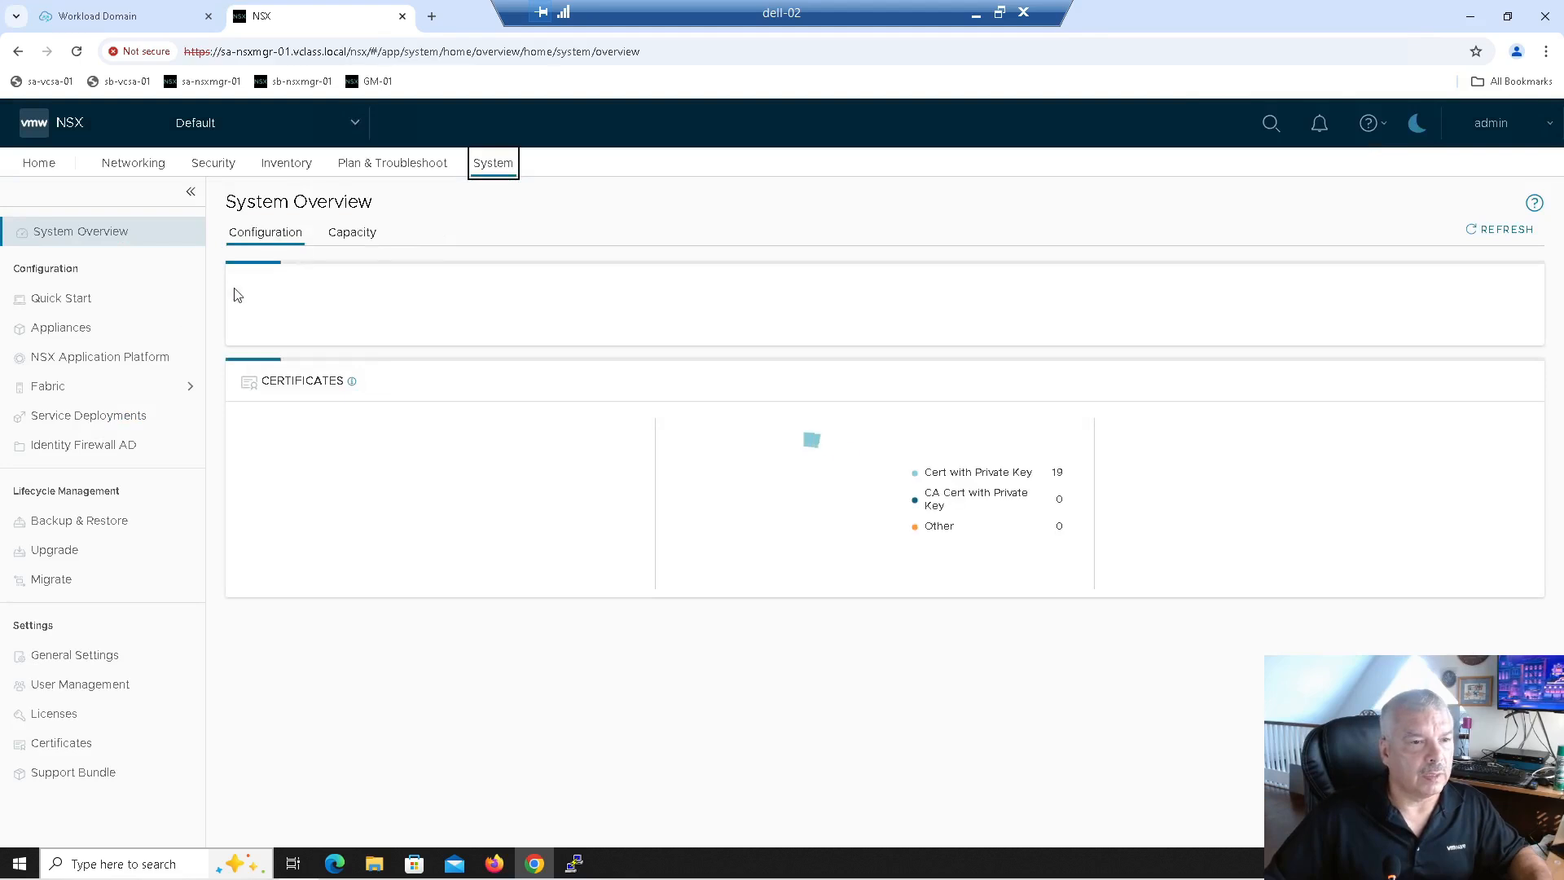
left_click(89, 386)
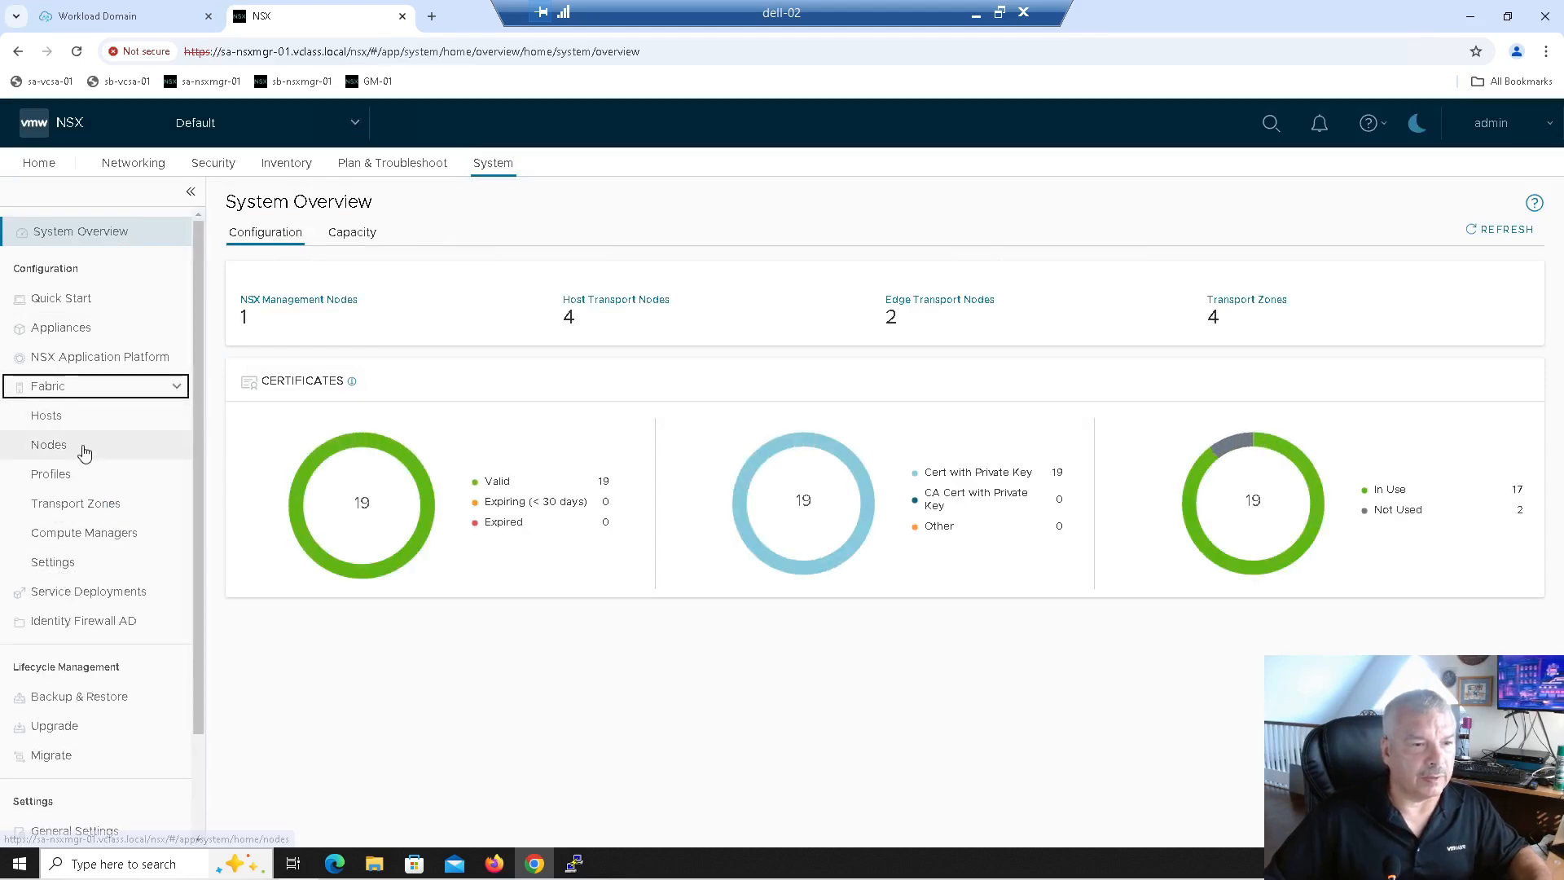
left_click(92, 447)
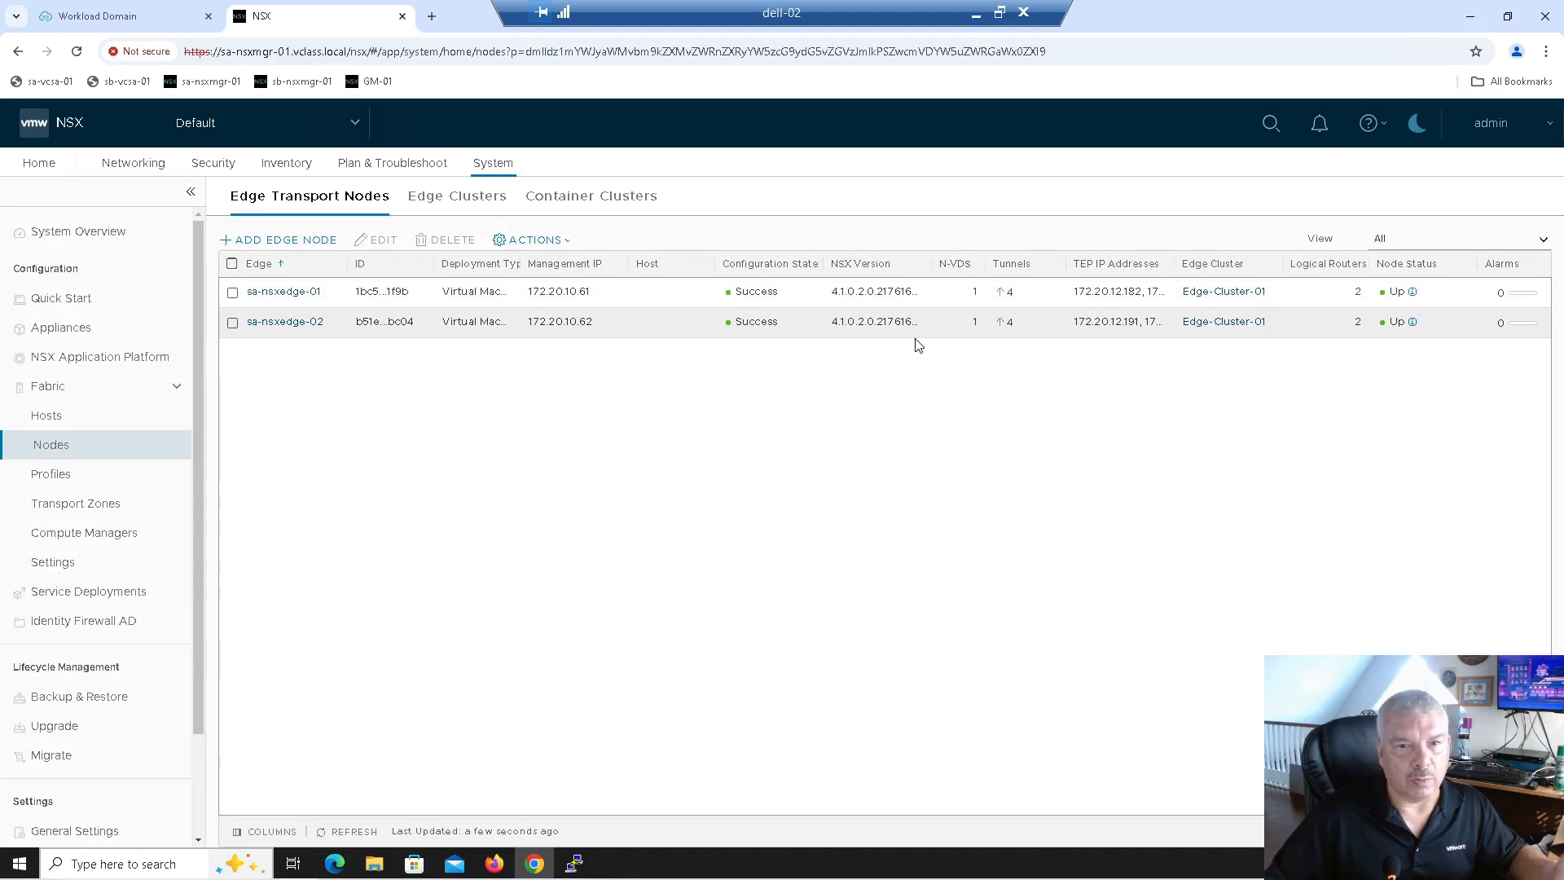
Step: Confirm T0-GW-01, T1-GW-01 and the two Edge-Cluster-01 uplink VLAN segments show Success
left_click(148, 165)
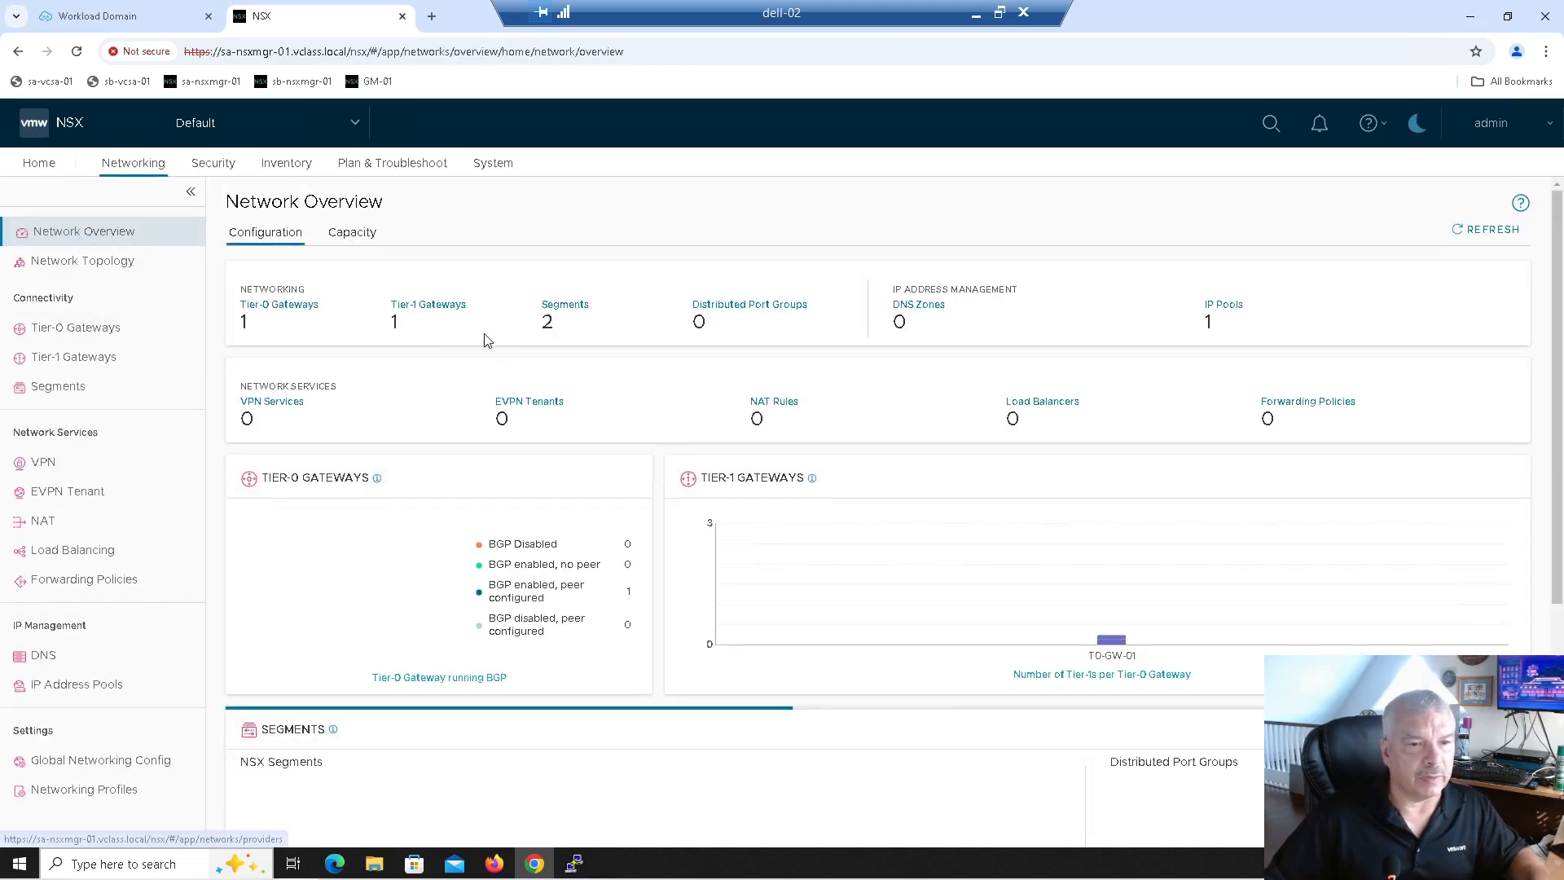
left_click(106, 330)
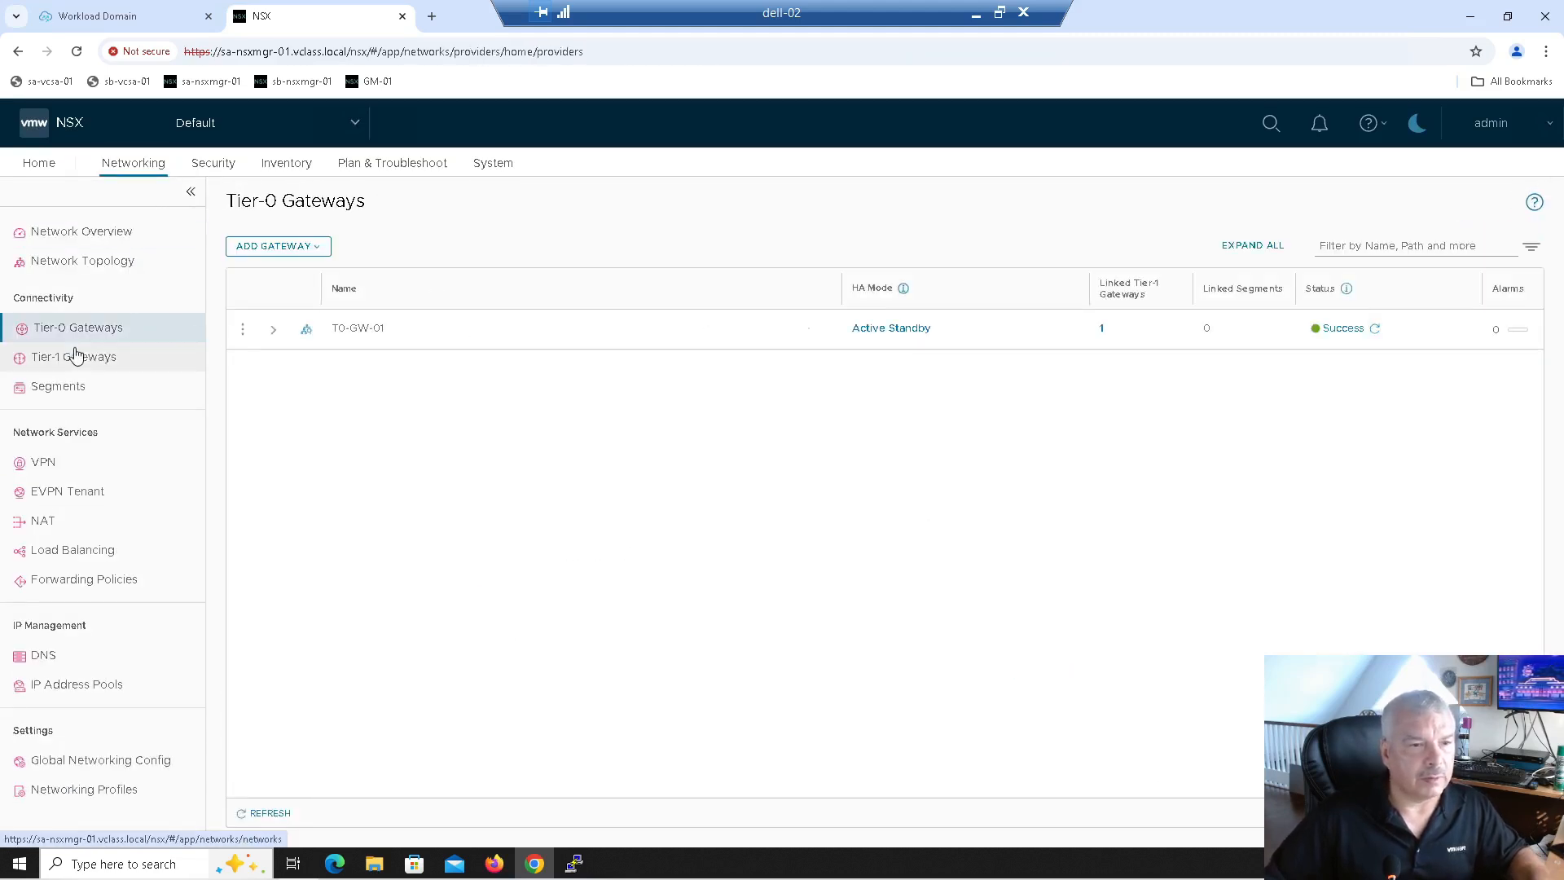
left_click(139, 358)
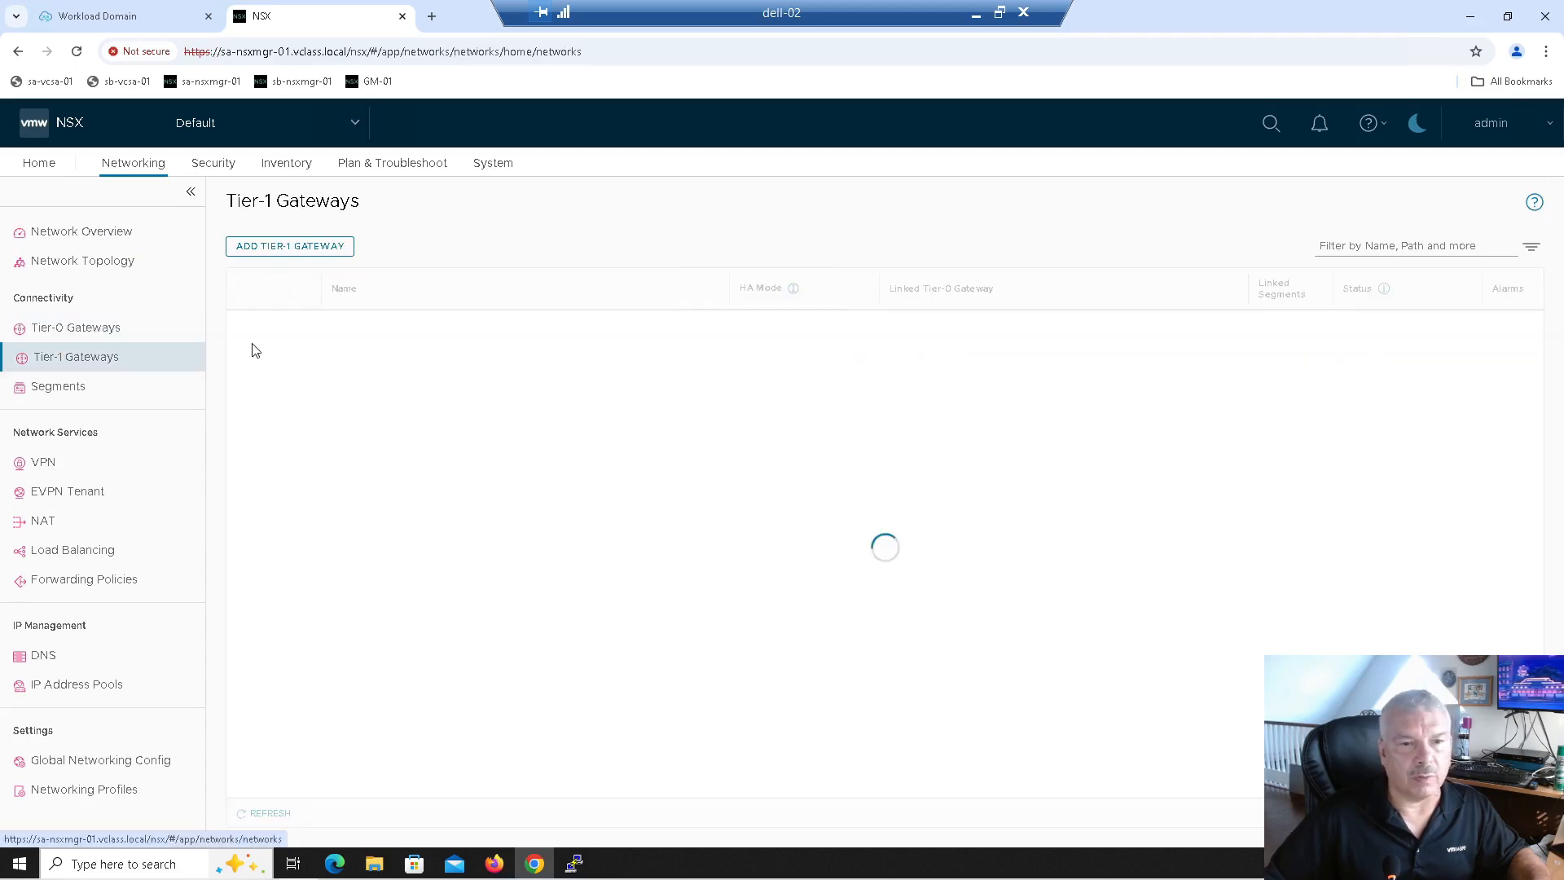
left_click(60, 393)
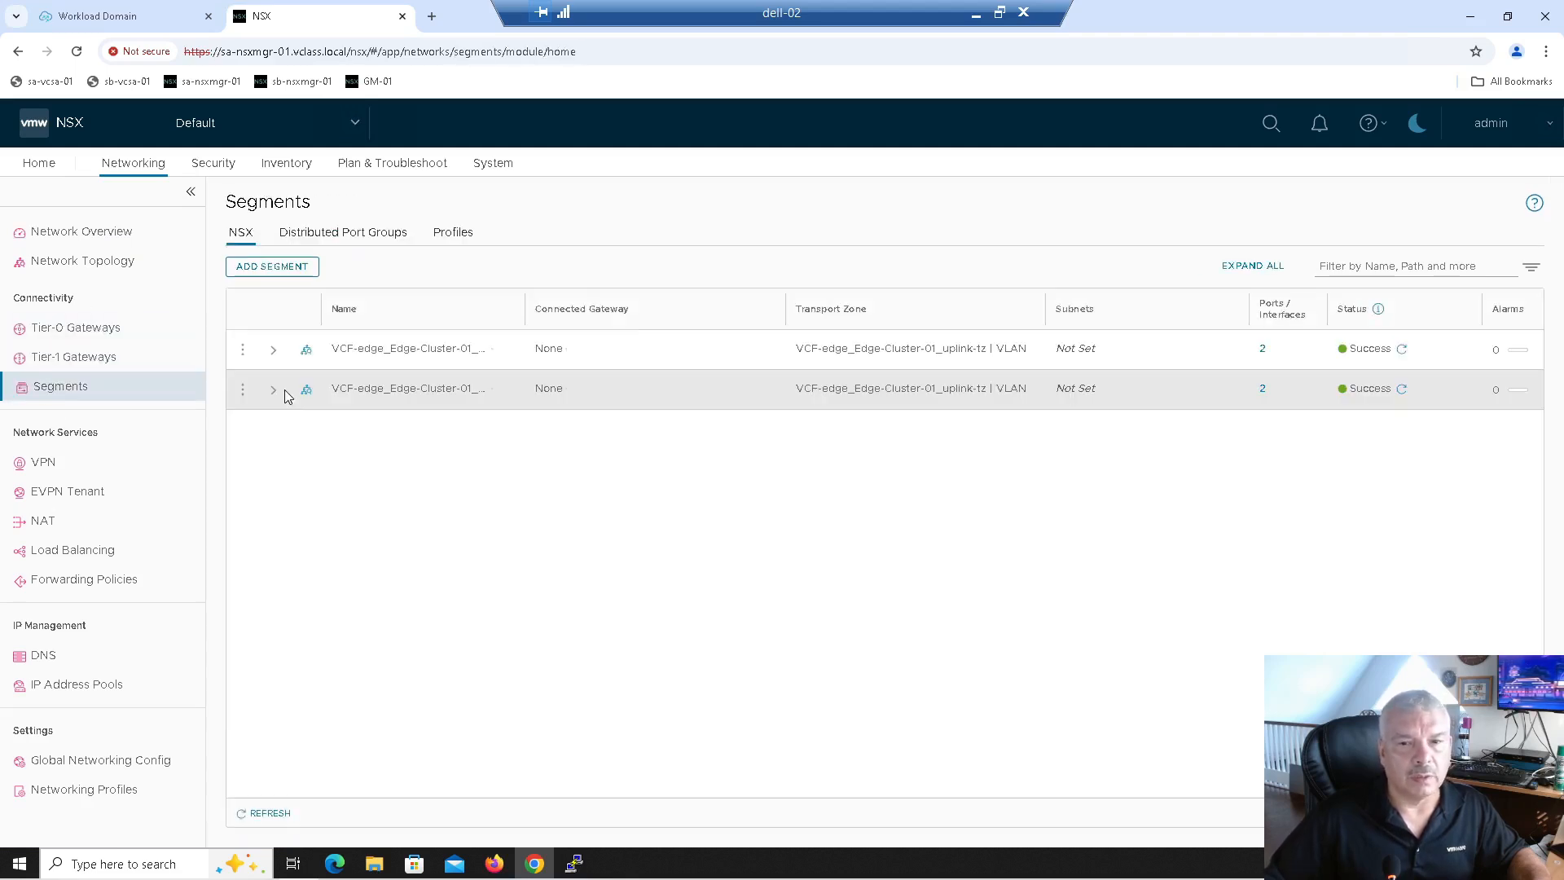